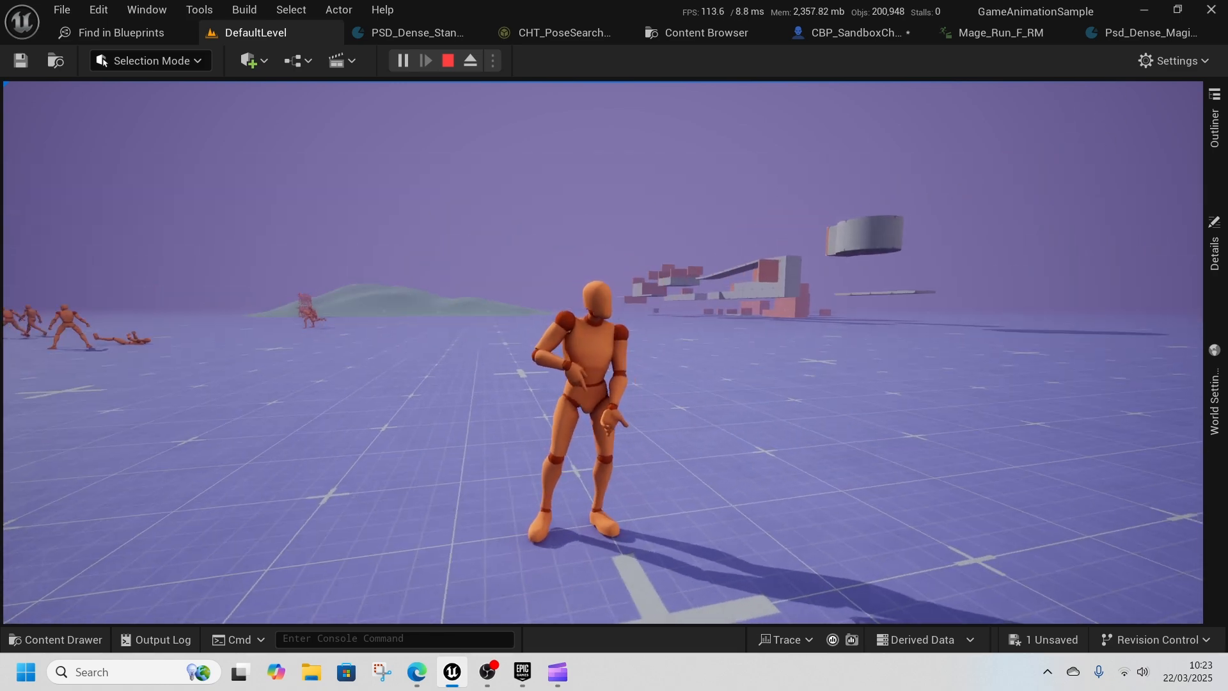
Step: Switch the character to the Katana stance in the running play session and run it in several directions to examine its locomotion
{"action": "key", "text": "2"}
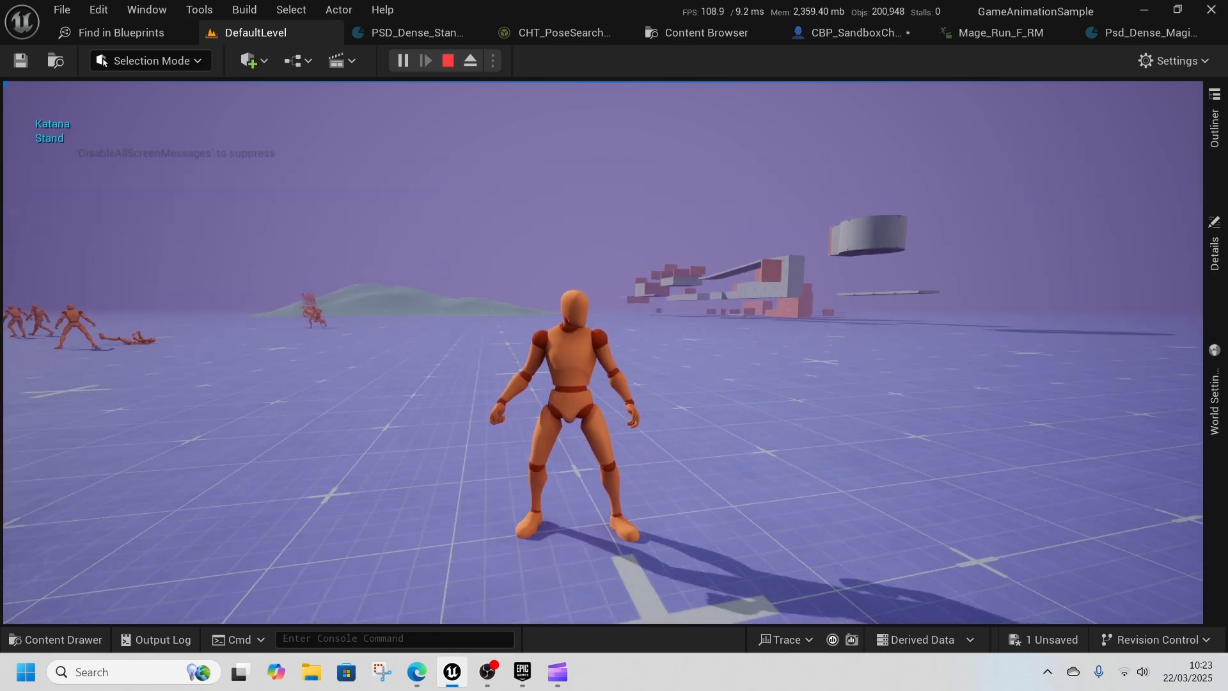
{"action": "key", "text": "w"}
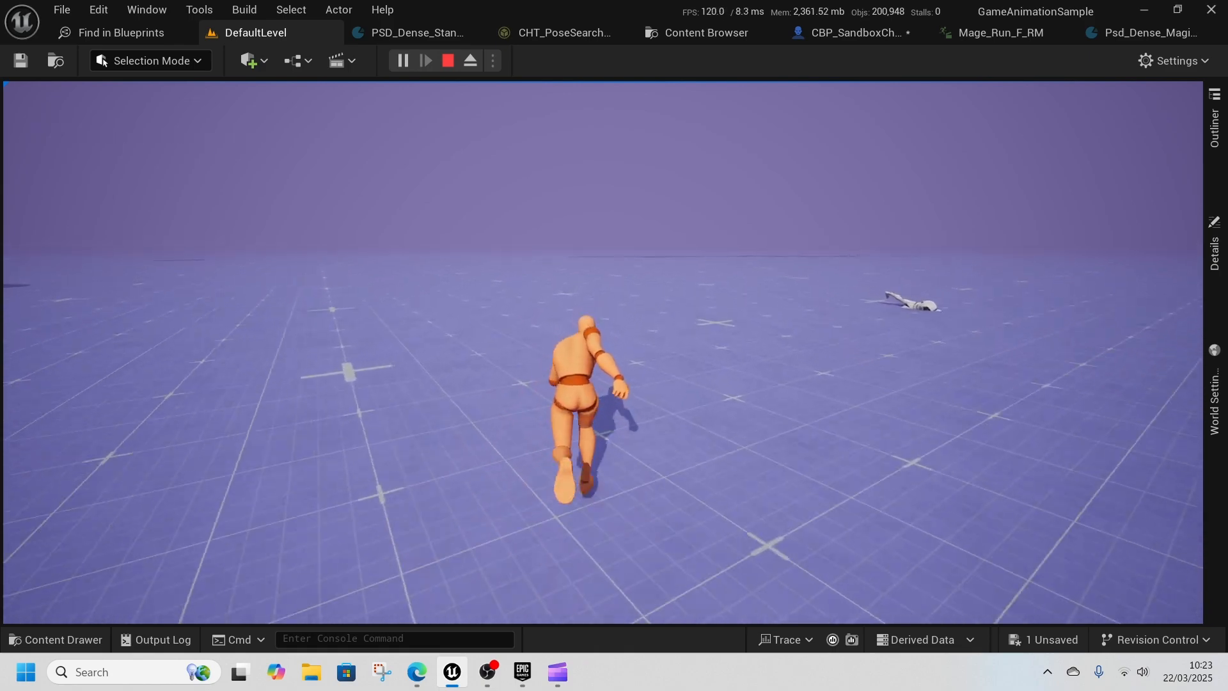
{"action": "key", "text": "a"}
{"action": "key", "text": "s"}
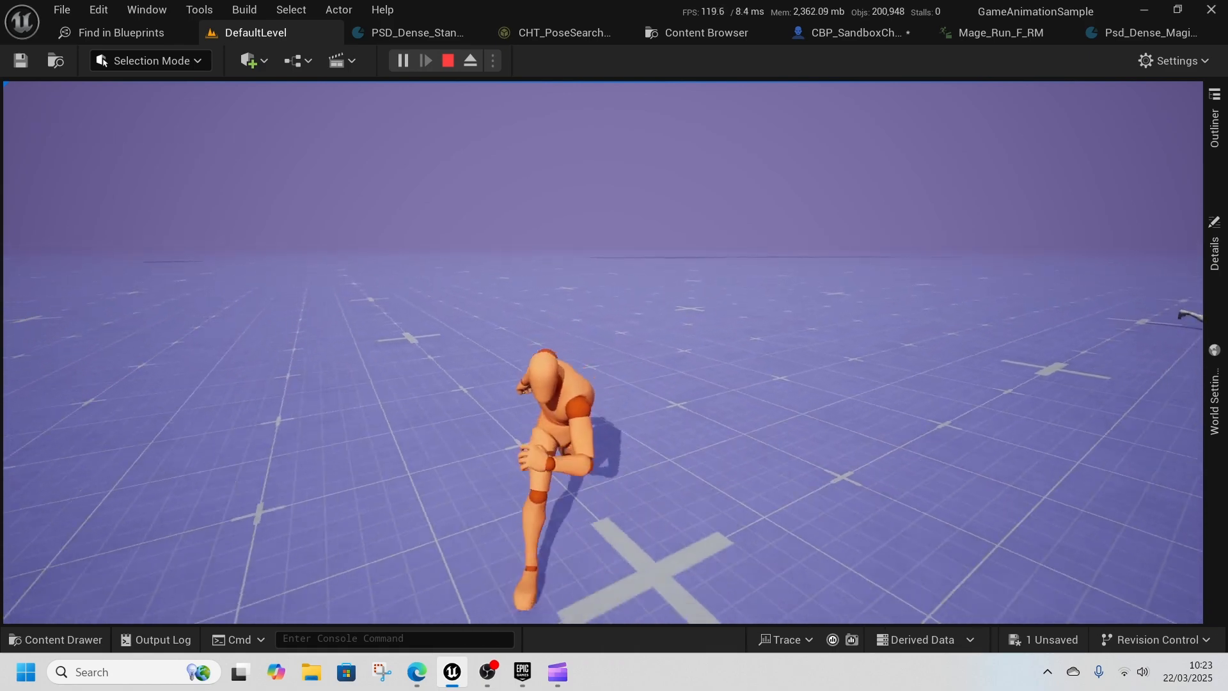
{"action": "key", "text": "d"}
{"action": "key", "text": "w"}
{"action": "key", "text": "a"}
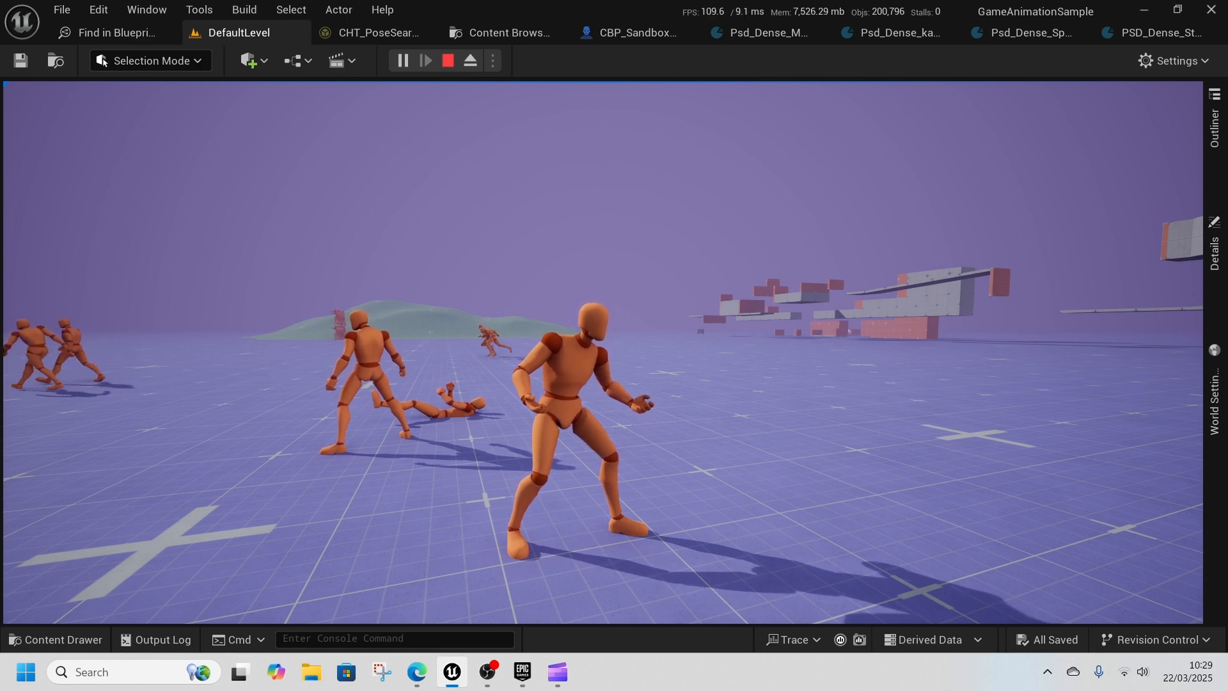
Step: Run the character forward and sideways with stops in between to examine the stance's start, run and stop animations
{"action": "key", "text": "w"}
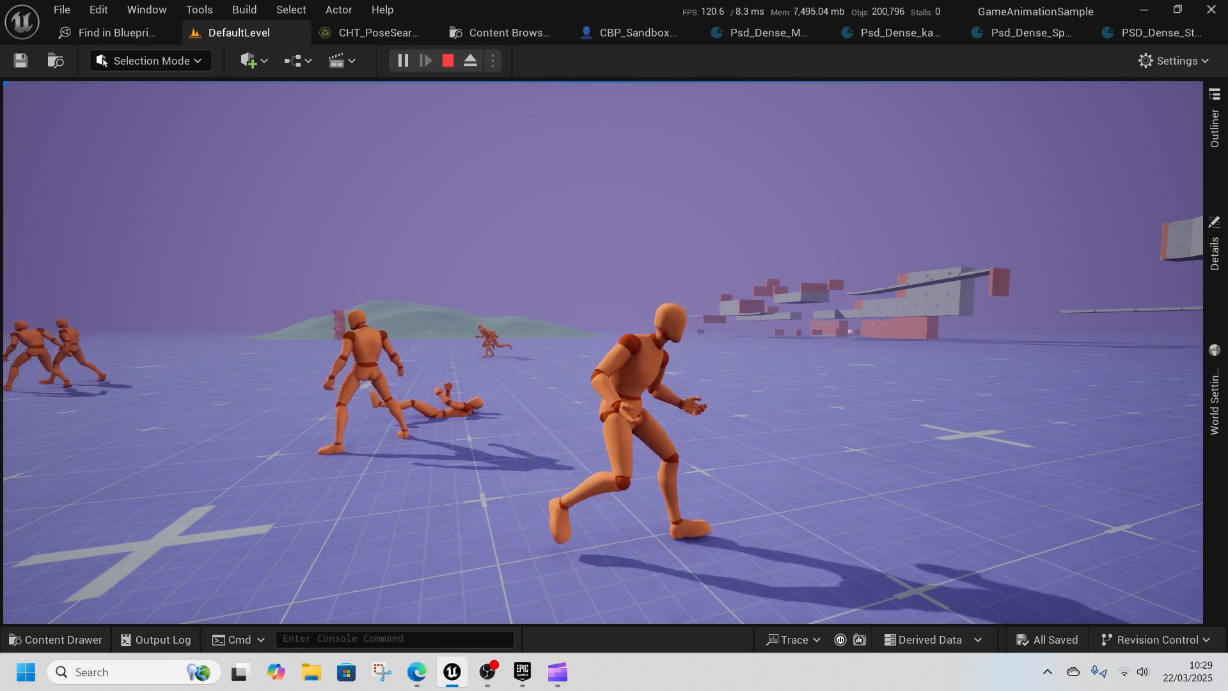
{"action": "key", "text": "w"}
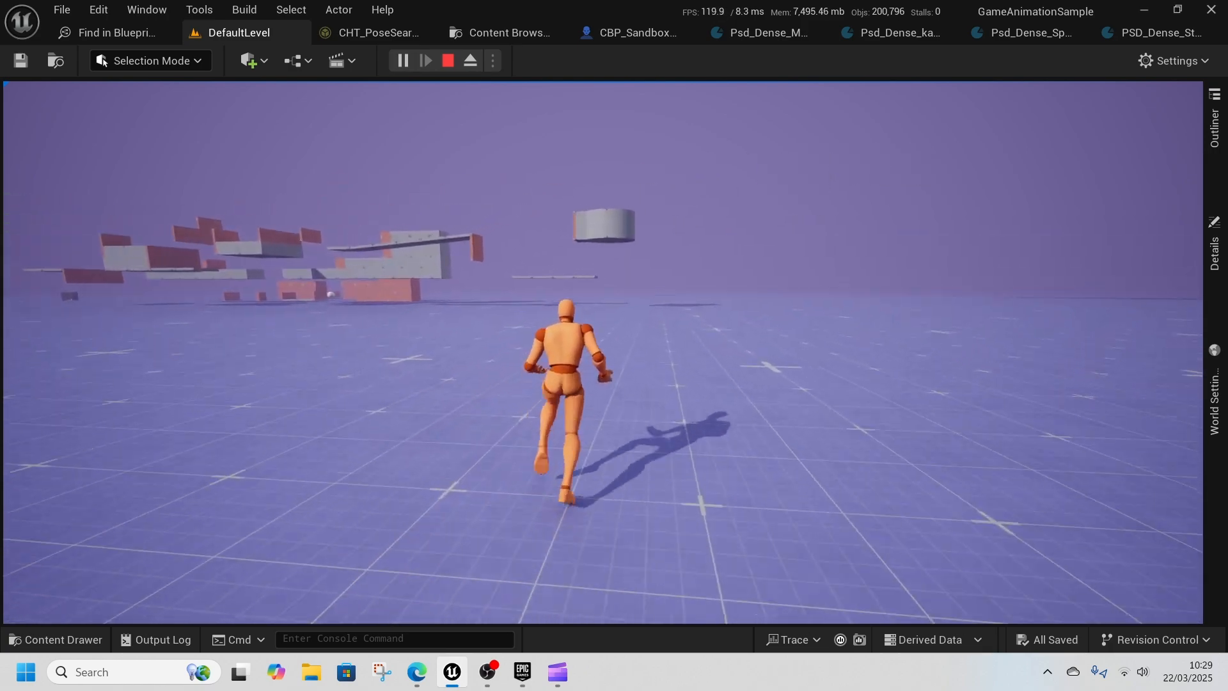
{"action": "key", "text": "w"}
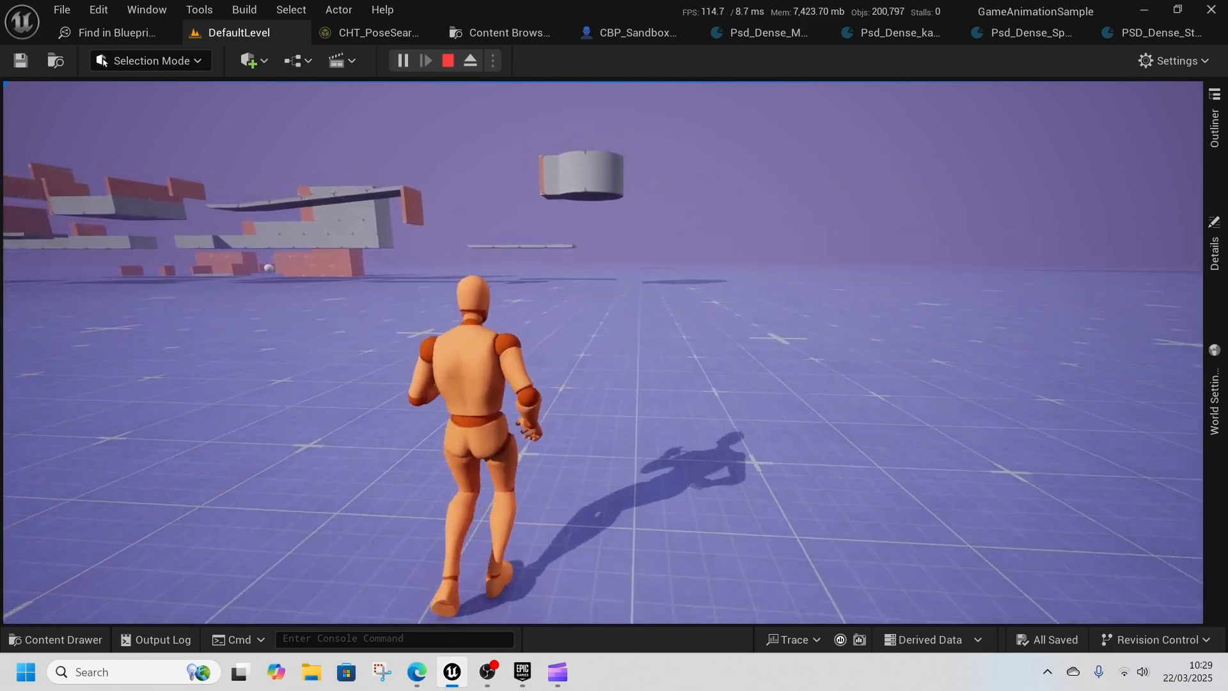
{"action": "key", "text": "d"}
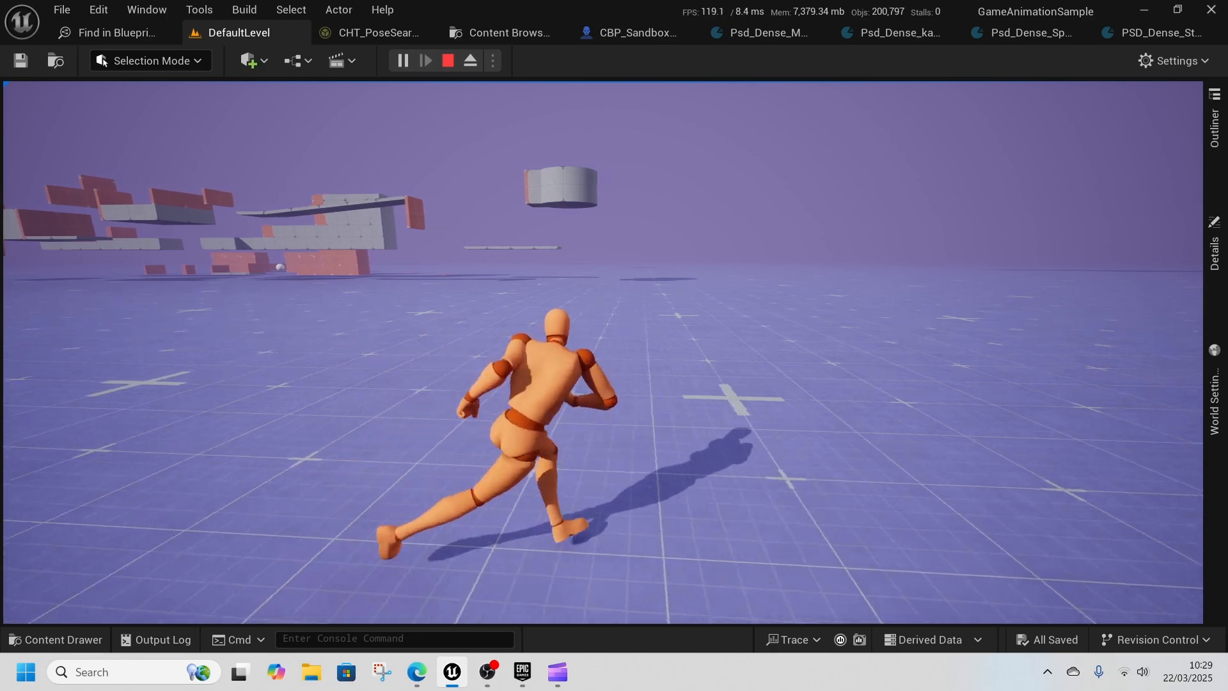
{"action": "key", "text": "w"}
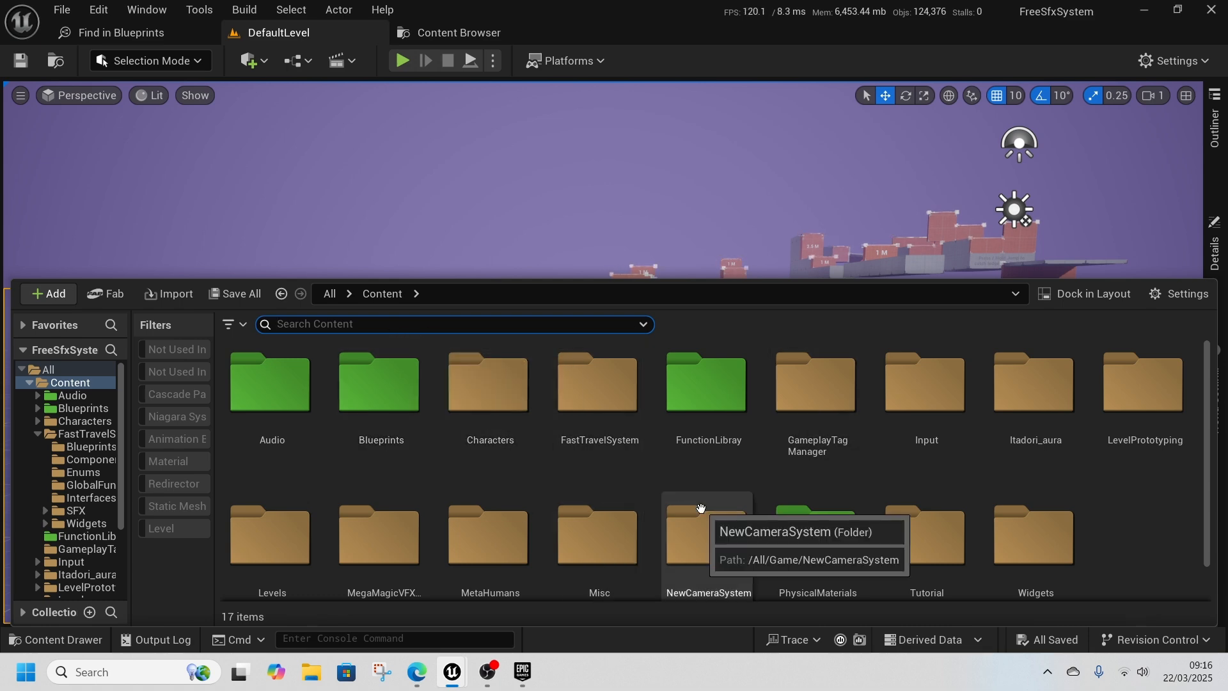
Step: Search the project content for "stance" and open the E_Stance enumeration
{"action": "type", "text": "tate"}
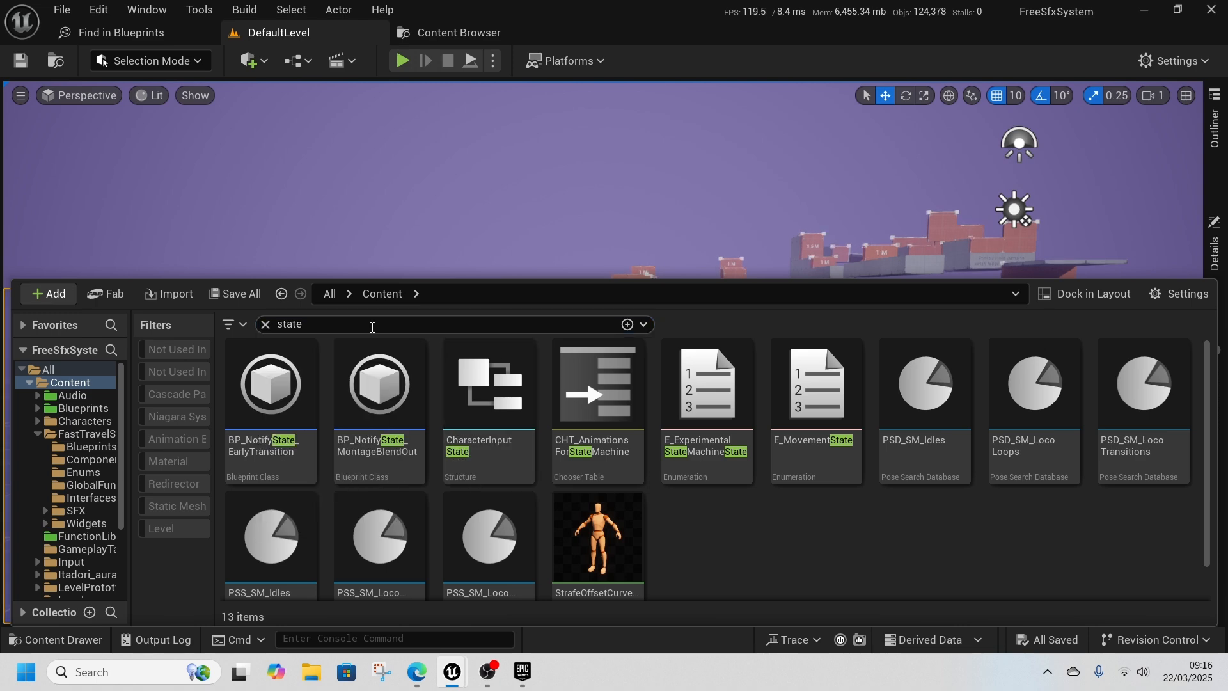
{"action": "key", "text": "BackSpace"}
{"action": "key", "text": "BackSpace"}
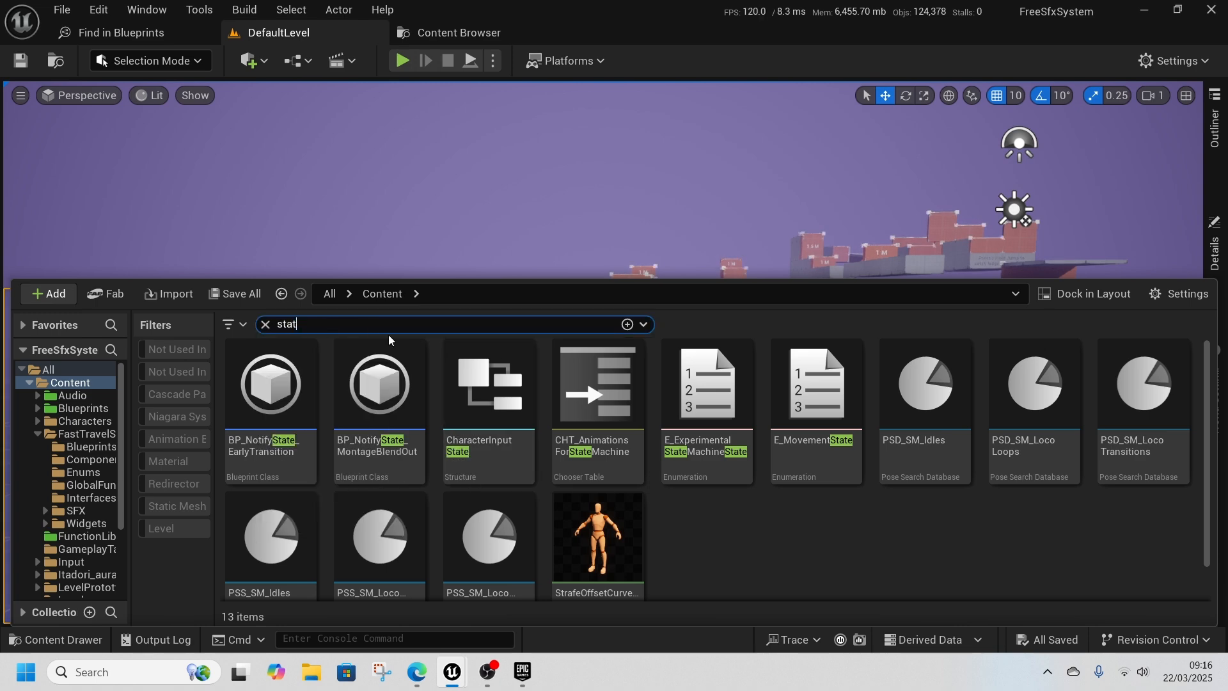
{"action": "type", "text": "nce"}
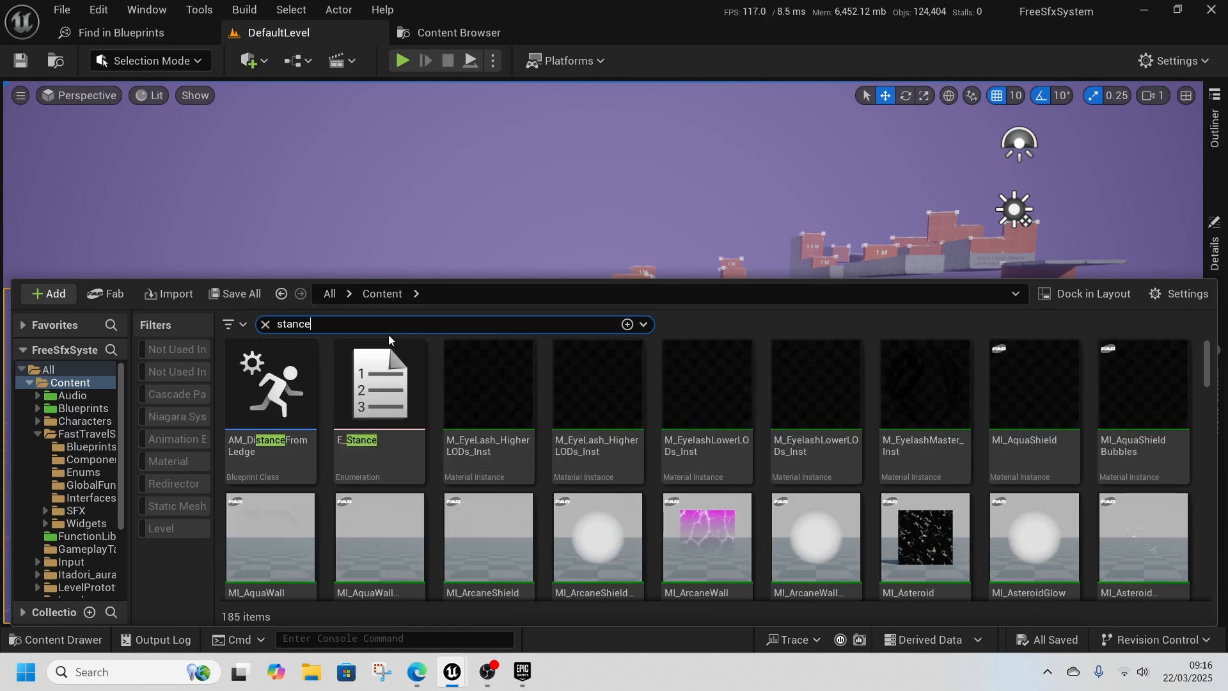
{"action": "double_click", "coordinate": [382, 397]}
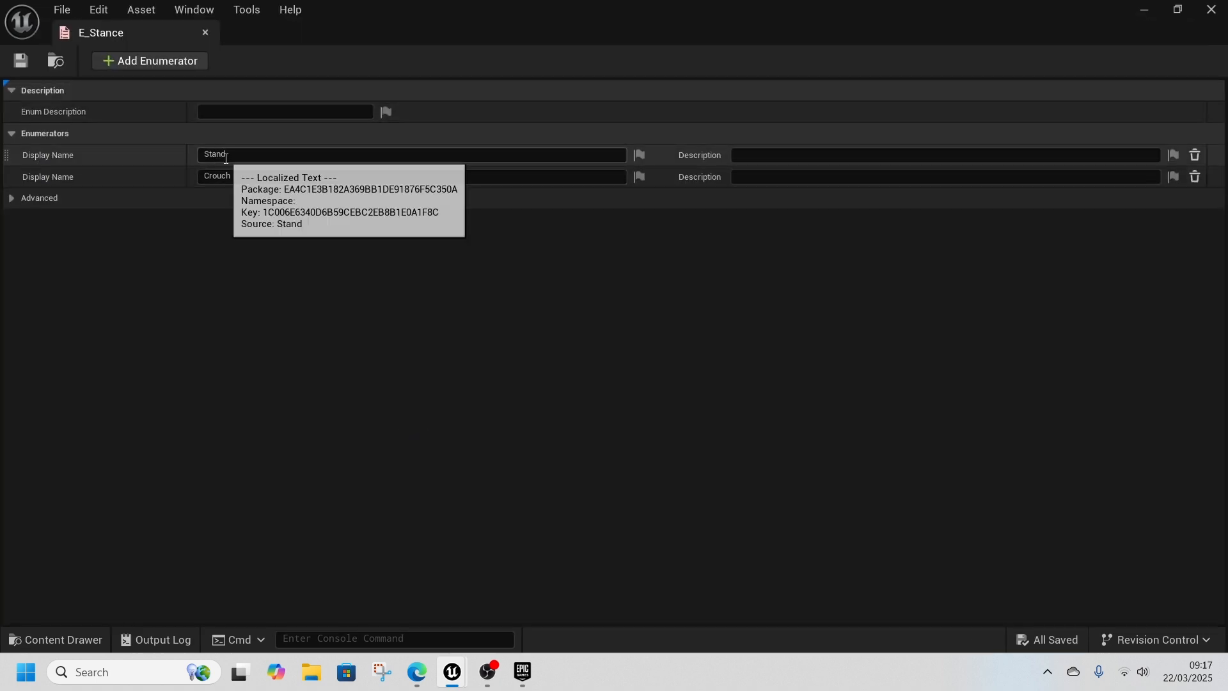
Step: Add five new enumerators to the E_Stance enumeration
{"action": "left_click", "coordinate": [170, 67]}
{"action": "left_click", "coordinate": [170, 68]}
{"action": "left_click", "coordinate": [170, 67]}
{"action": "left_click", "coordinate": [170, 67]}
{"action": "left_click", "coordinate": [170, 67]}
Step: Name the five new enumerators Prone, Katana, Spear, Magic and Pistol, in that order
{"action": "left_click", "coordinate": [241, 198]}
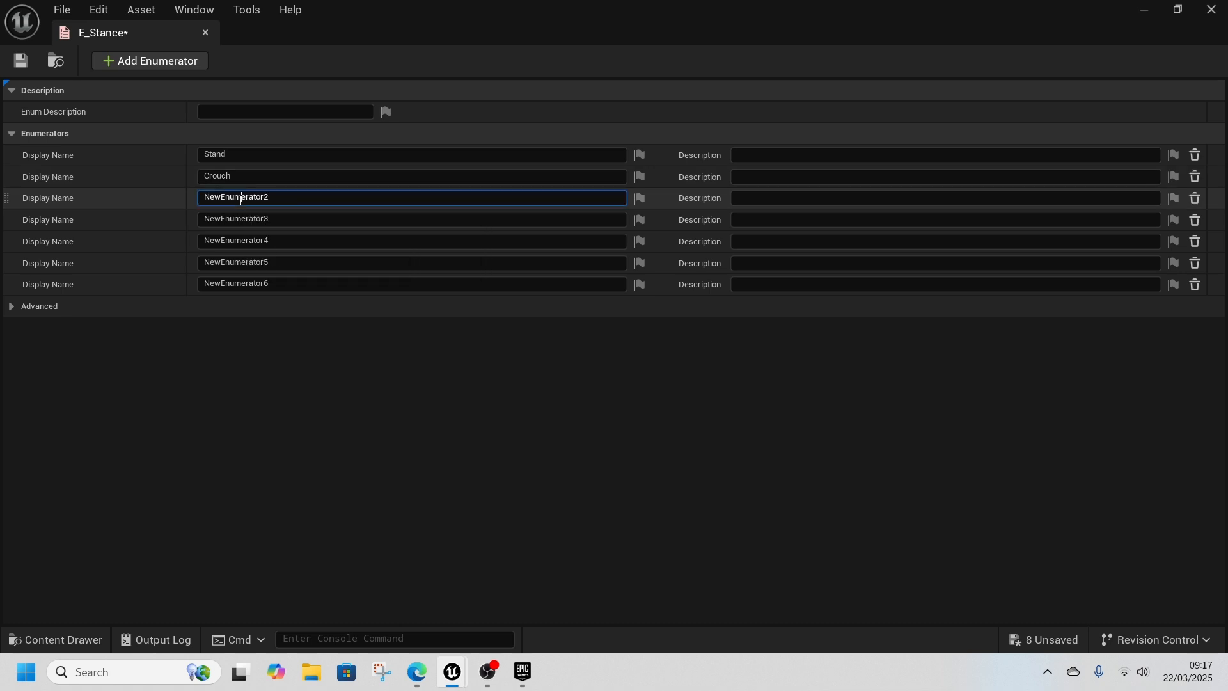
{"action": "type", "text": "Prone"}
{"action": "key", "text": "Return"}
{"action": "left_click", "coordinate": [237, 219]}
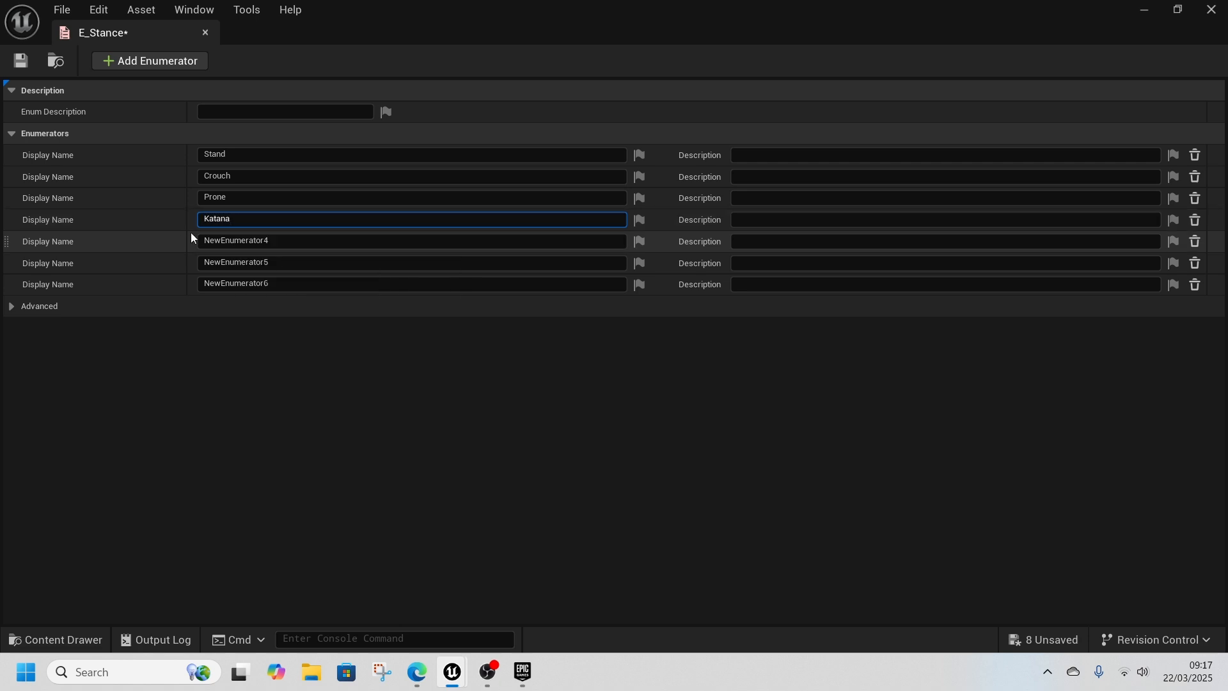
{"action": "left_click", "coordinate": [231, 243]}
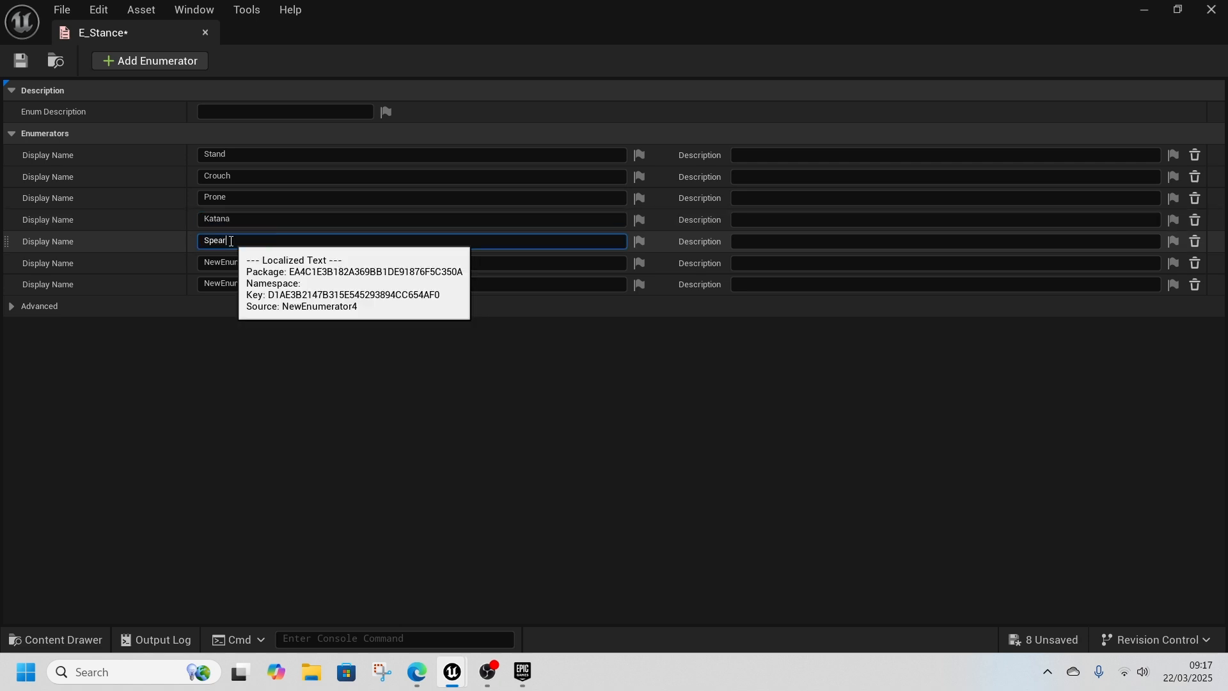
{"action": "left_click", "coordinate": [234, 262]}
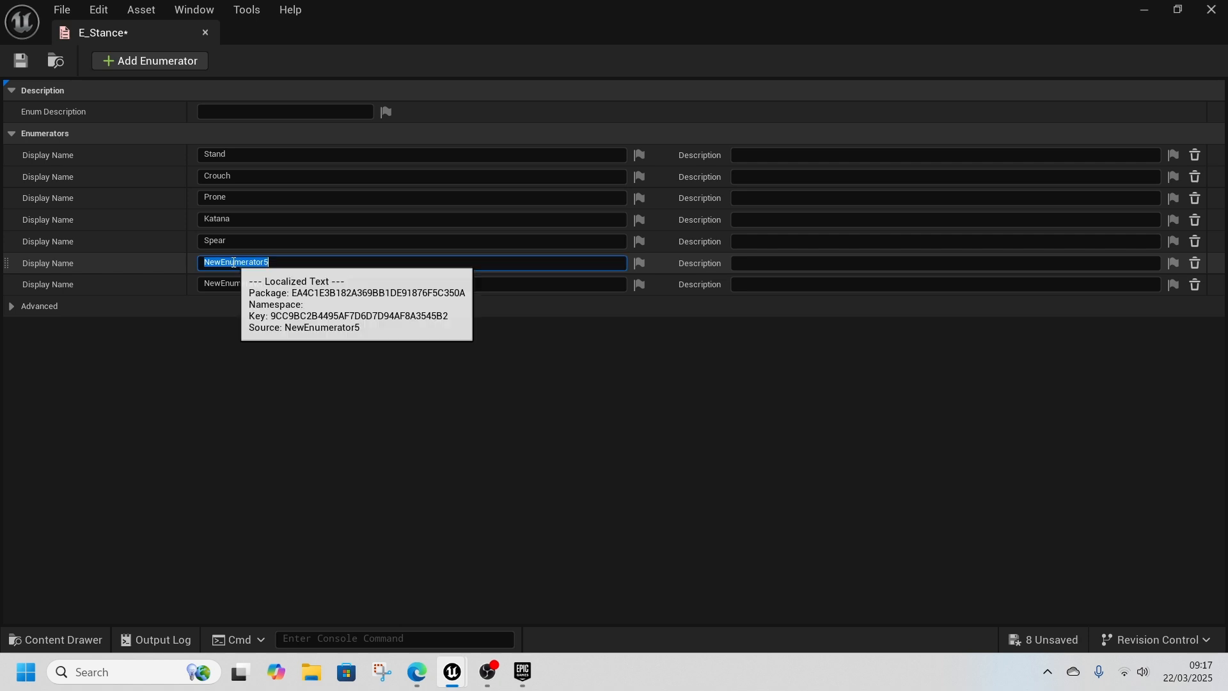
{"action": "type", "text": "Magic"}
{"action": "left_click", "coordinate": [226, 284]}
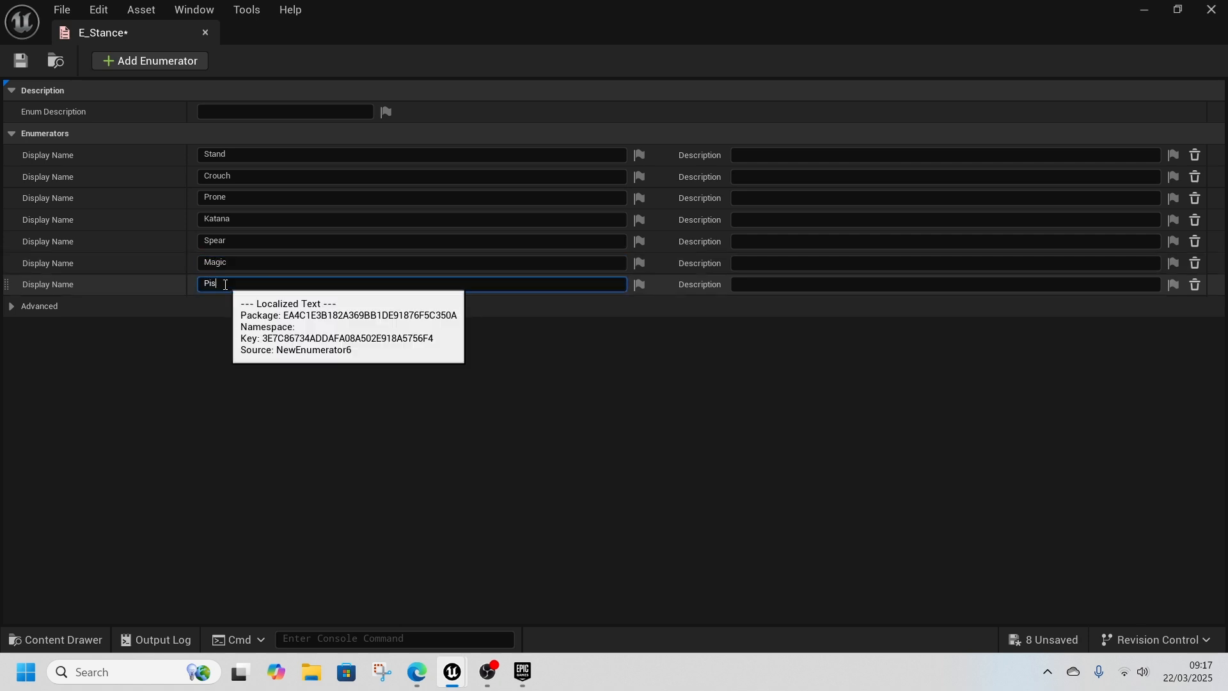
{"action": "type", "text": "Pistol"}
Step: Add one more enumerator named Rifle, and save and close the E_Stance enumeration
{"action": "left_click", "coordinate": [150, 60]}
{"action": "left_click", "coordinate": [227, 306]}
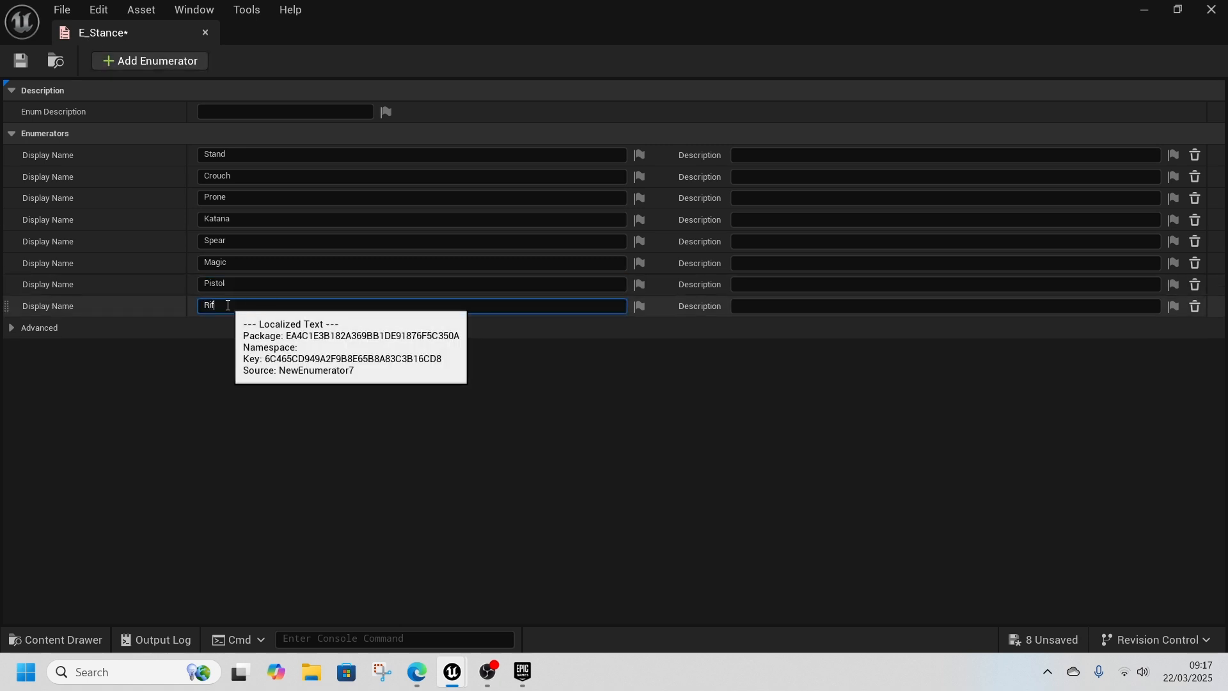
{"action": "left_click", "coordinate": [217, 370]}
{"action": "left_click", "coordinate": [20, 61]}
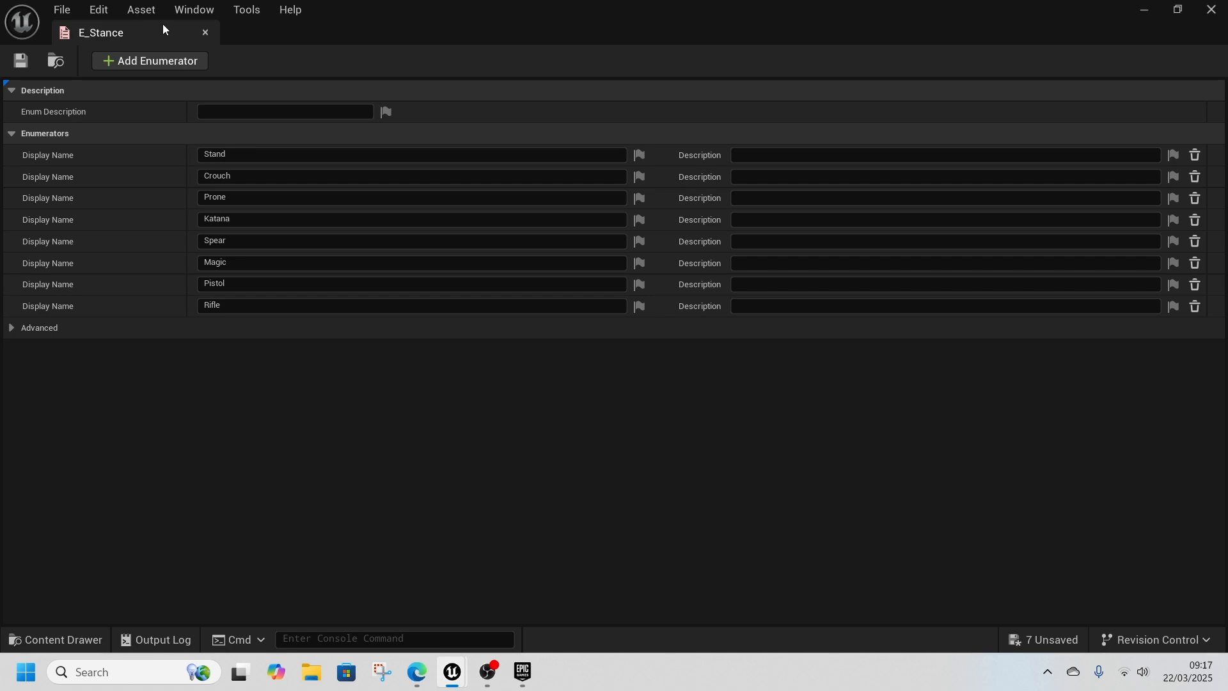
{"action": "left_click", "coordinate": [205, 32]}
Step: Clear the content search and open the ABP_SandboxCharacter animation blueprint from the Blueprints folder
{"action": "key", "text": "ctrl+space"}
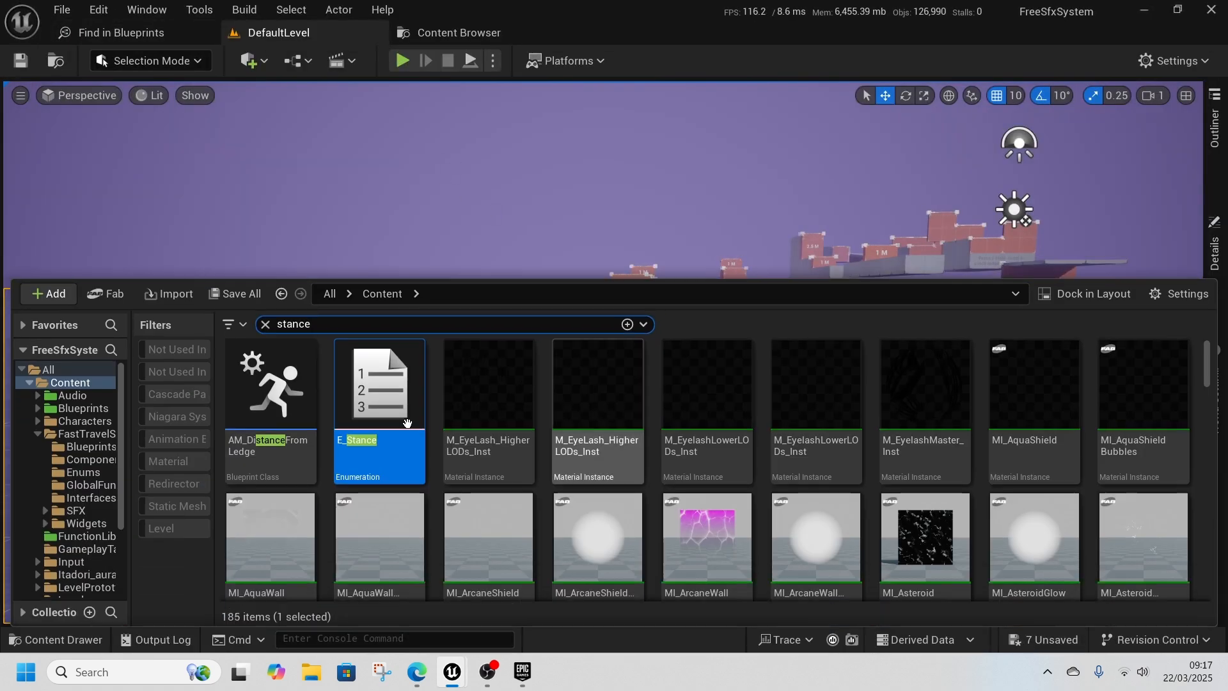
{"action": "left_click", "coordinate": [266, 325]}
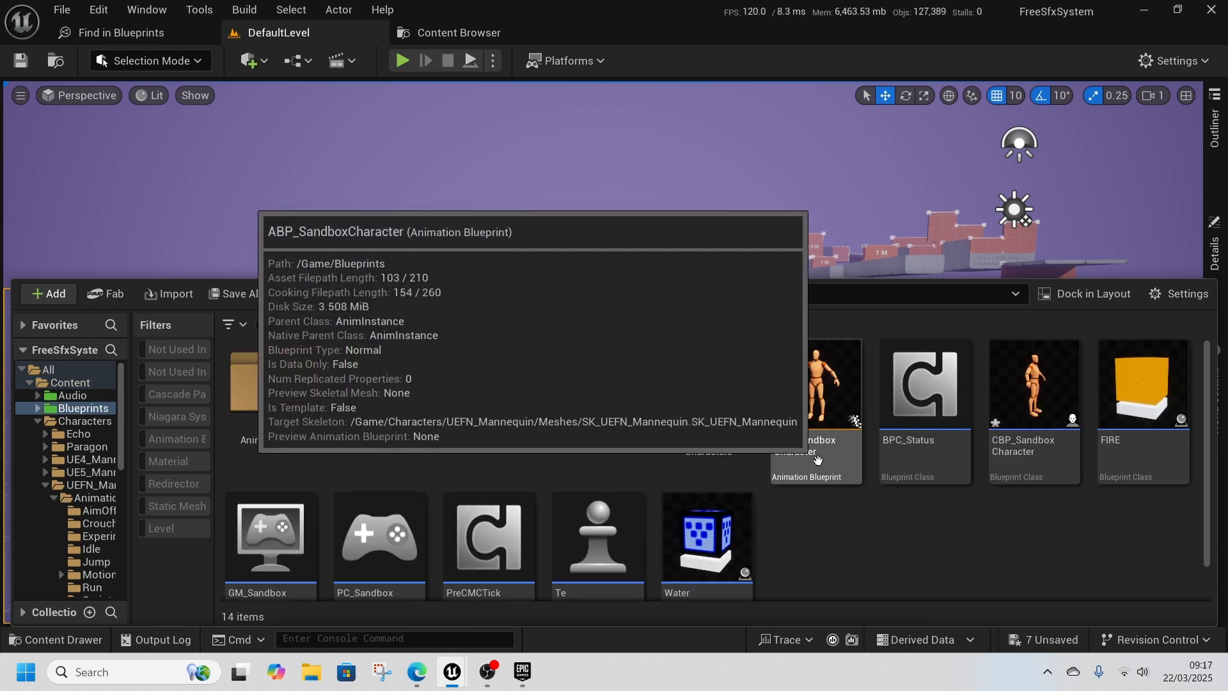
{"action": "left_click", "coordinate": [819, 442]}
{"action": "double_click", "coordinate": [818, 441]}
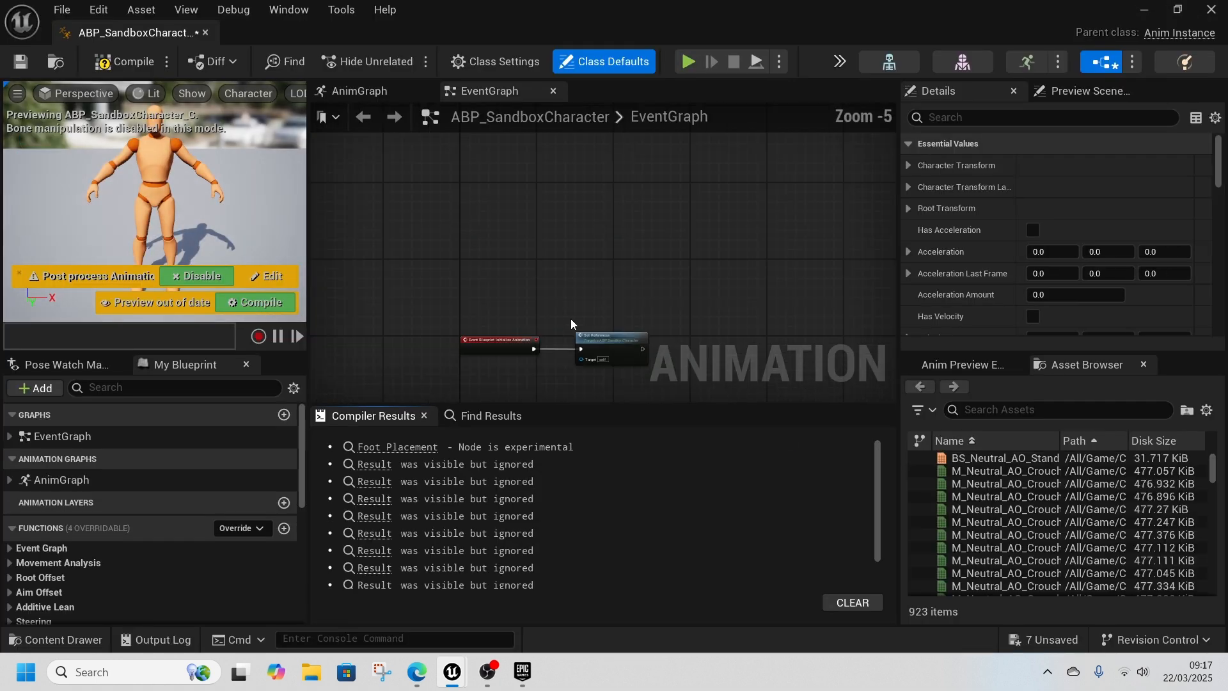
Step: Open the Update_Logic function from the update animation chain in the event graph
{"action": "right_click_drag", "start_coordinate": [543, 356], "coordinate": [537, 232]}
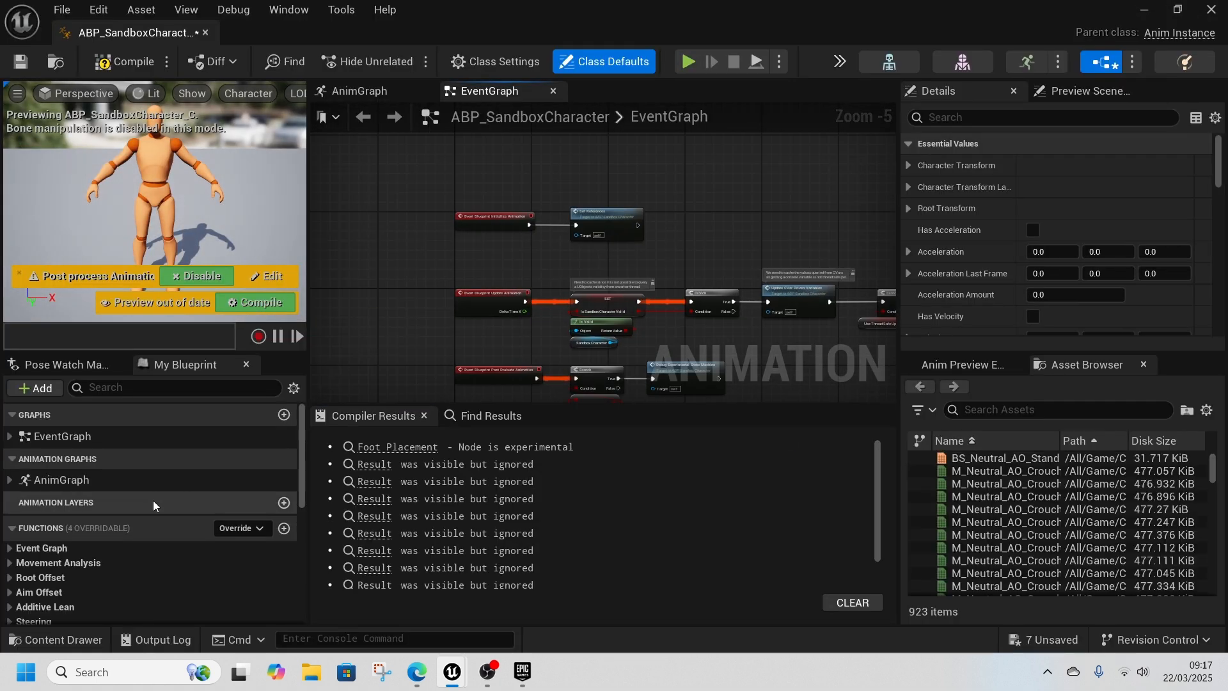
{"action": "right_click_drag", "start_coordinate": [745, 365], "coordinate": [503, 336]}
{"action": "scroll", "coordinate": [744, 281], "scroll_direction": "up", "scroll_amount": 3}
{"action": "right_click_drag", "start_coordinate": [409, 359], "coordinate": [365, 330]}
{"action": "double_click", "coordinate": [742, 227]}
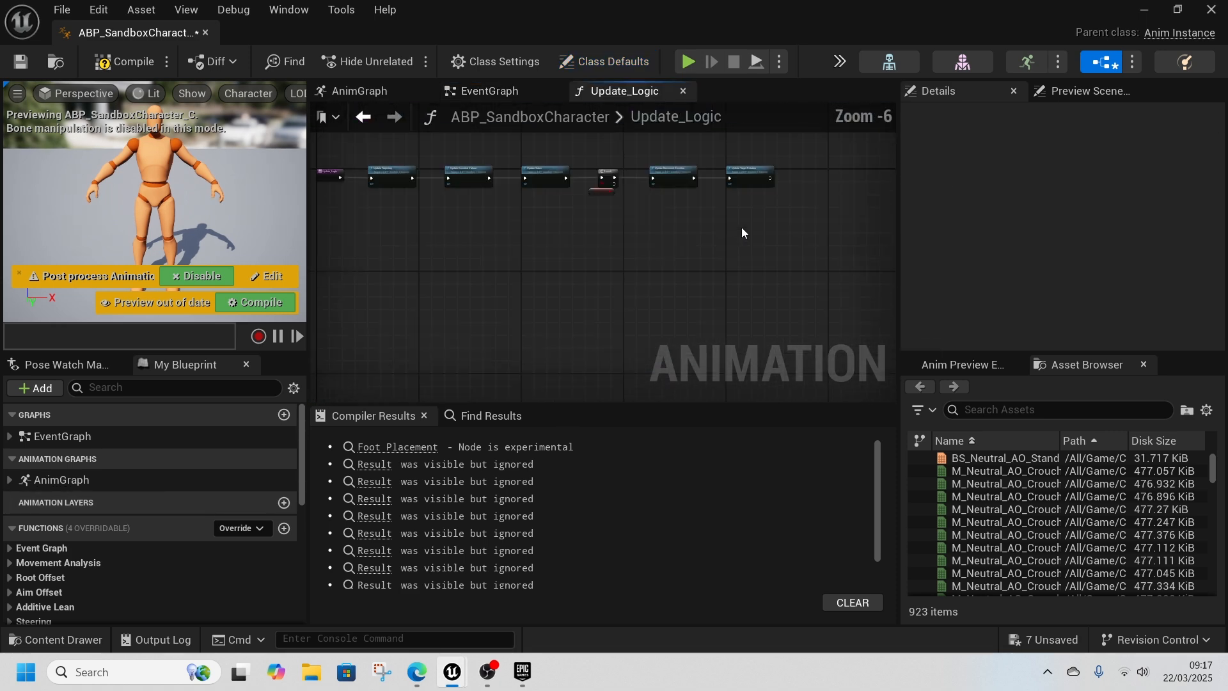
Step: Open the Update_States function from its node in the Update_Logic graph
{"action": "scroll", "coordinate": [742, 227], "scroll_direction": "up", "scroll_amount": 1}
{"action": "right_click_drag", "start_coordinate": [741, 228], "coordinate": [745, 309]}
{"action": "scroll", "coordinate": [785, 246], "scroll_direction": "up", "scroll_amount": 3}
{"action": "right_click_drag", "start_coordinate": [425, 351], "coordinate": [819, 320]}
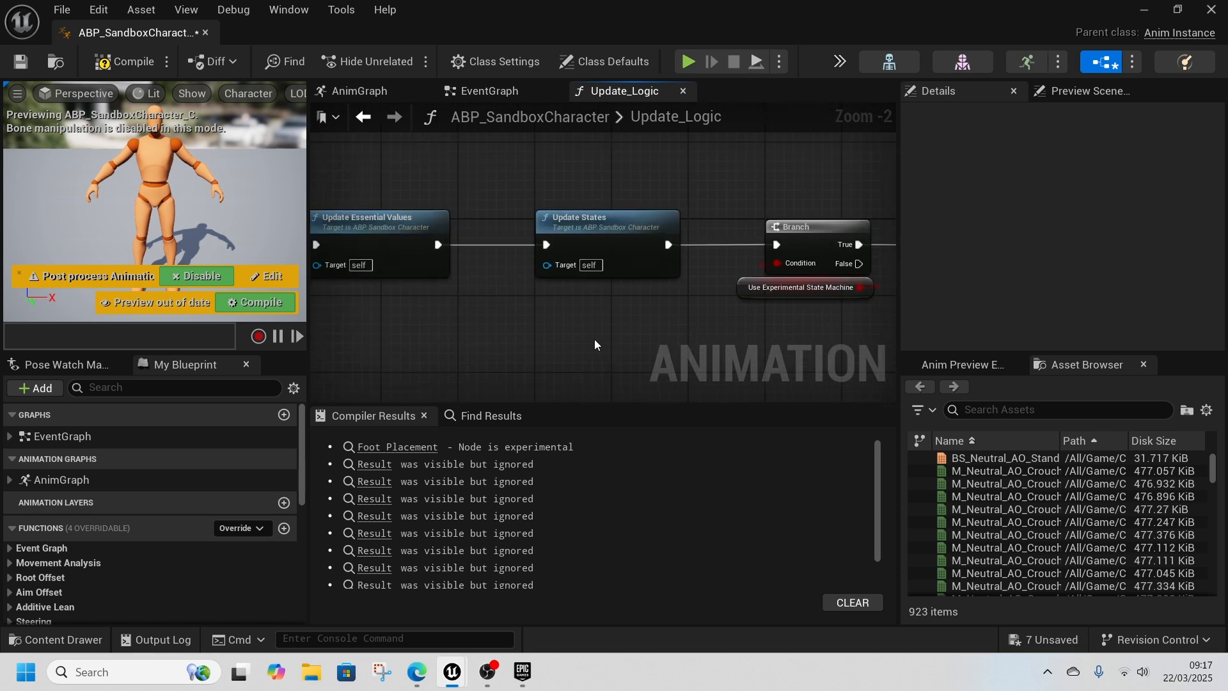
{"action": "right_click_drag", "start_coordinate": [593, 339], "coordinate": [734, 355]}
{"action": "double_click", "coordinate": [755, 258]}
Step: Duplicate the Character Movement IsCrouching property access node from the stance section and place the copy in the empty space below it
{"action": "scroll", "coordinate": [657, 328], "scroll_direction": "up", "scroll_amount": 8}
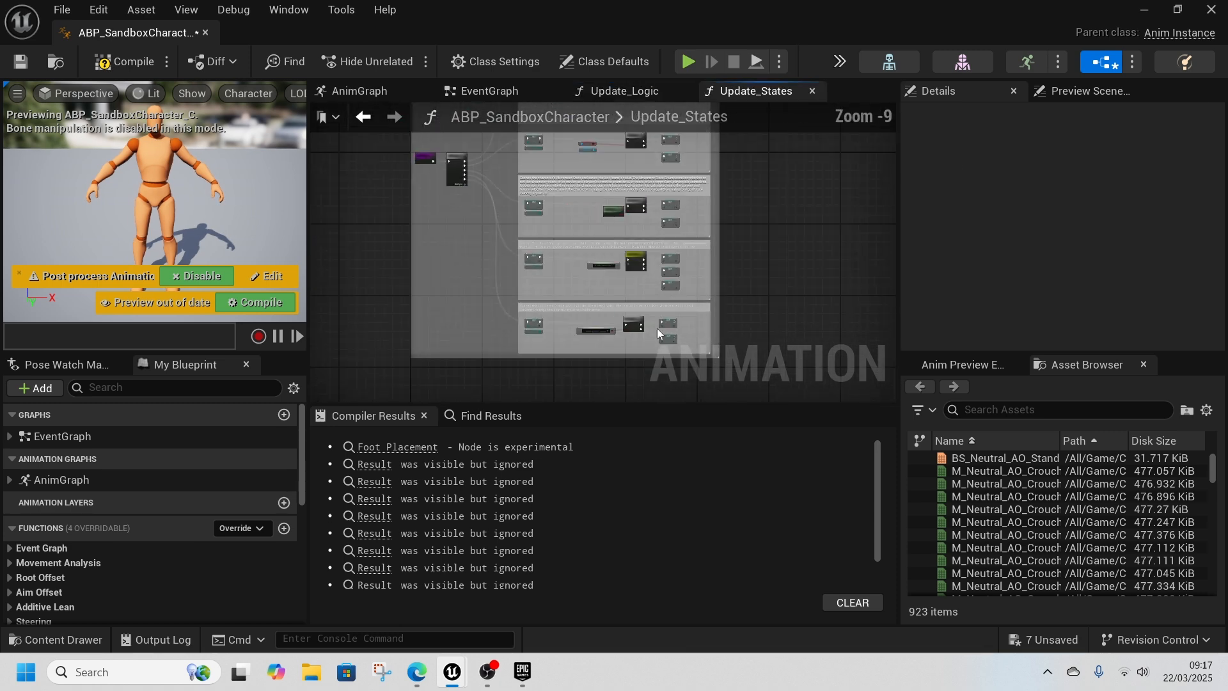
{"action": "scroll", "coordinate": [650, 257], "scroll_direction": "down", "scroll_amount": 1}
{"action": "right_click_drag", "start_coordinate": [561, 261], "coordinate": [604, 335]}
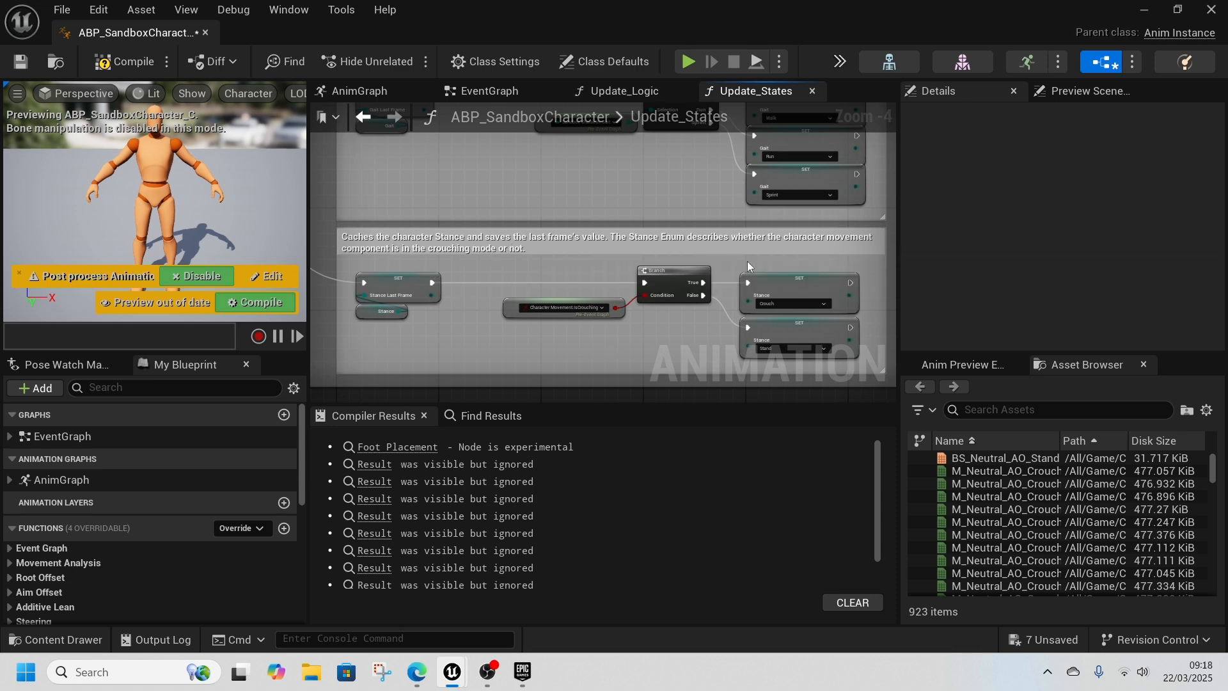
{"action": "right_click_drag", "start_coordinate": [647, 331], "coordinate": [569, 324]}
{"action": "scroll", "coordinate": [513, 314], "scroll_direction": "up", "scroll_amount": 2}
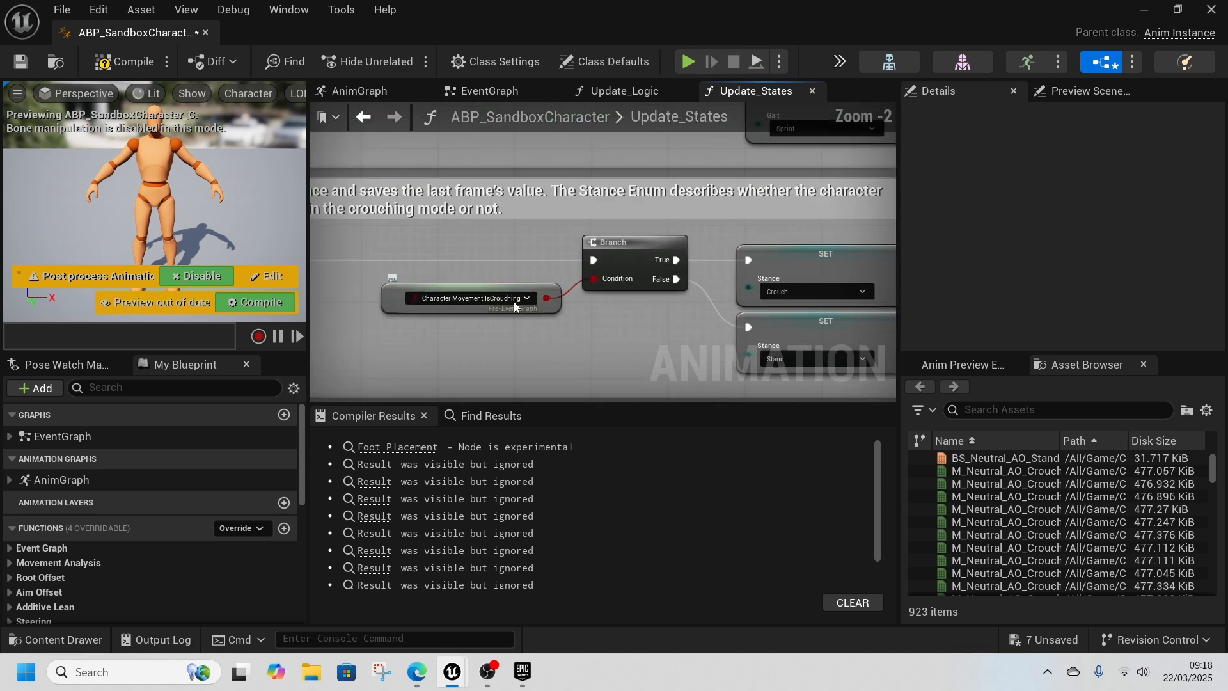
{"action": "scroll", "coordinate": [513, 301], "scroll_direction": "down", "scroll_amount": 1}
{"action": "right_click_drag", "start_coordinate": [638, 355], "coordinate": [543, 283]}
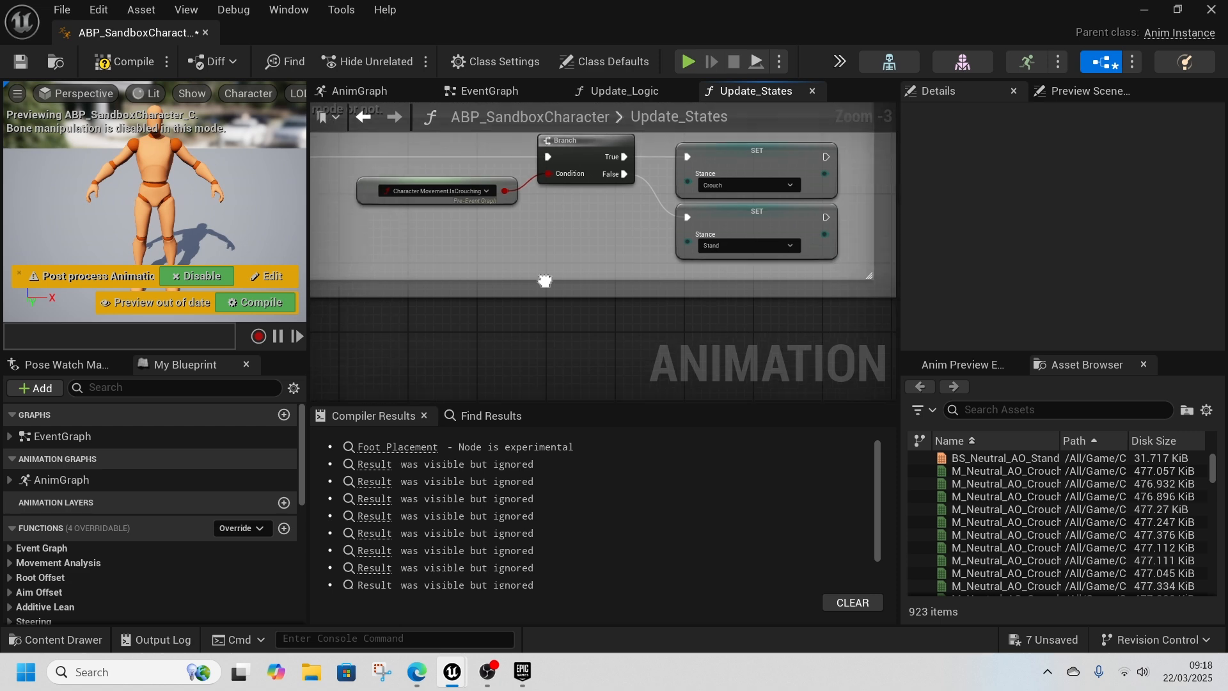
{"action": "left_click", "coordinate": [414, 201]}
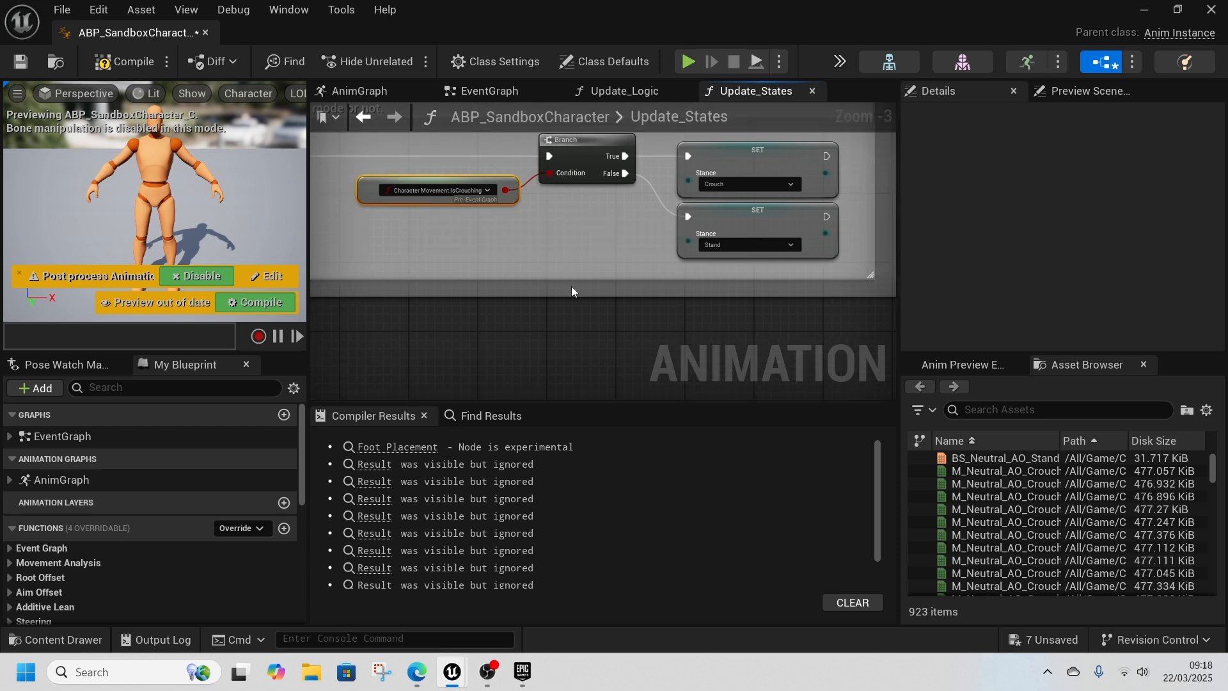
{"action": "key", "text": "ctrl+v"}
{"action": "left_click_drag", "start_coordinate": [575, 298], "coordinate": [410, 377]}
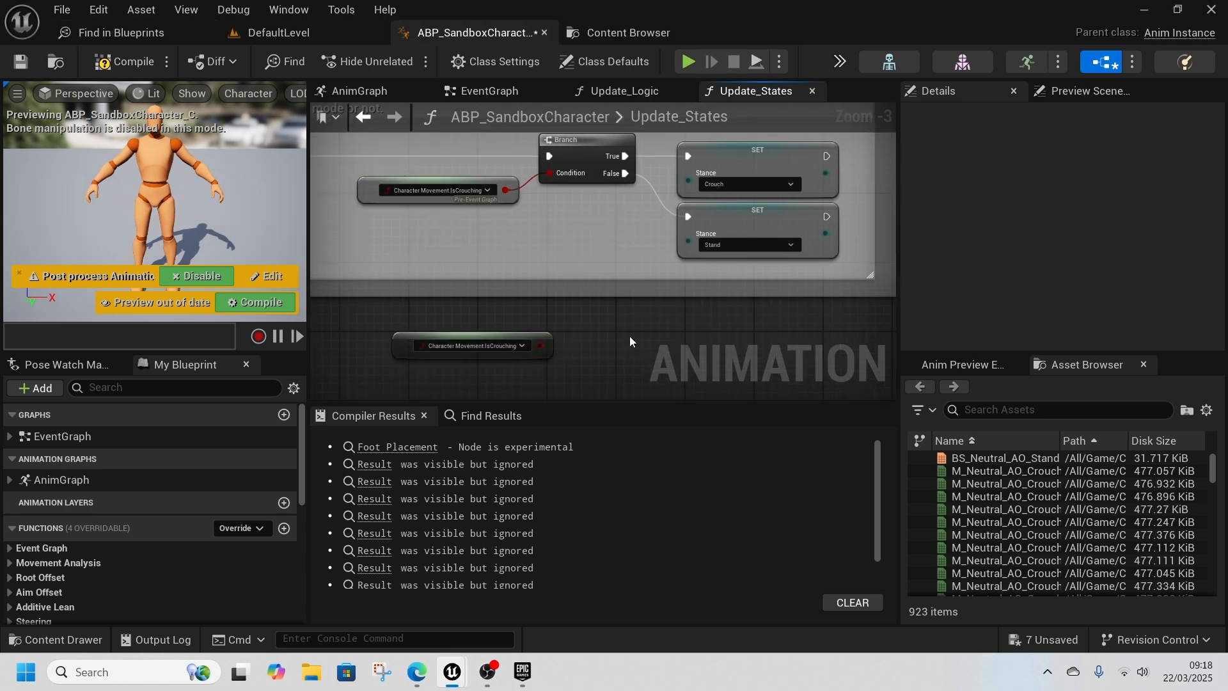
Step: Open the CBP_SandboxCharacter blueprint and search its members for "sta", clearing the search when done
{"action": "key", "text": "ctrl+space"}
{"action": "double_click", "coordinate": [1034, 442]}
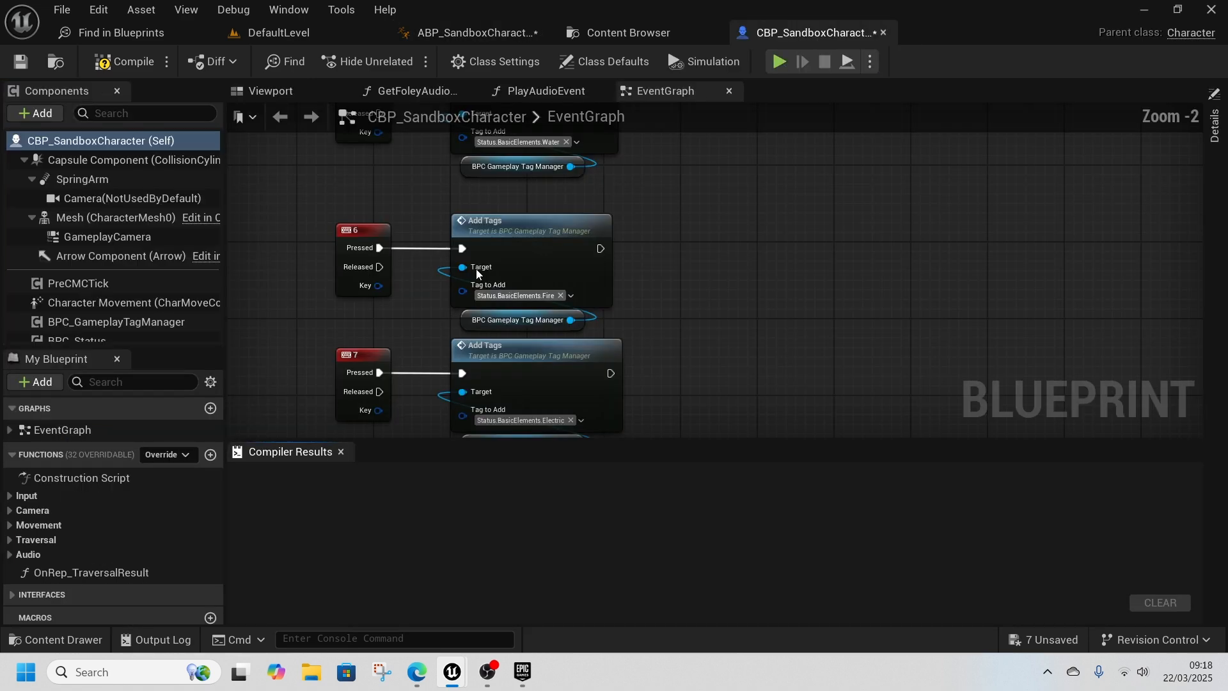
{"action": "left_click", "coordinate": [113, 382]}
{"action": "type", "text": "sta"}
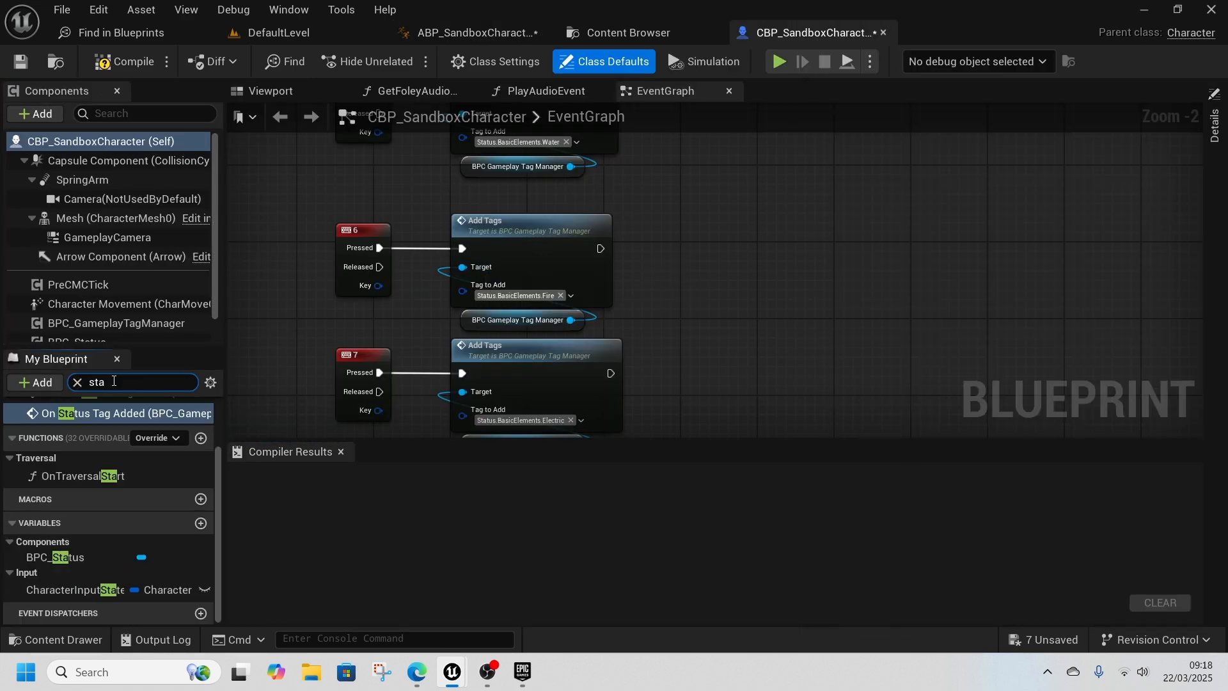
{"action": "left_click", "coordinate": [77, 382]}
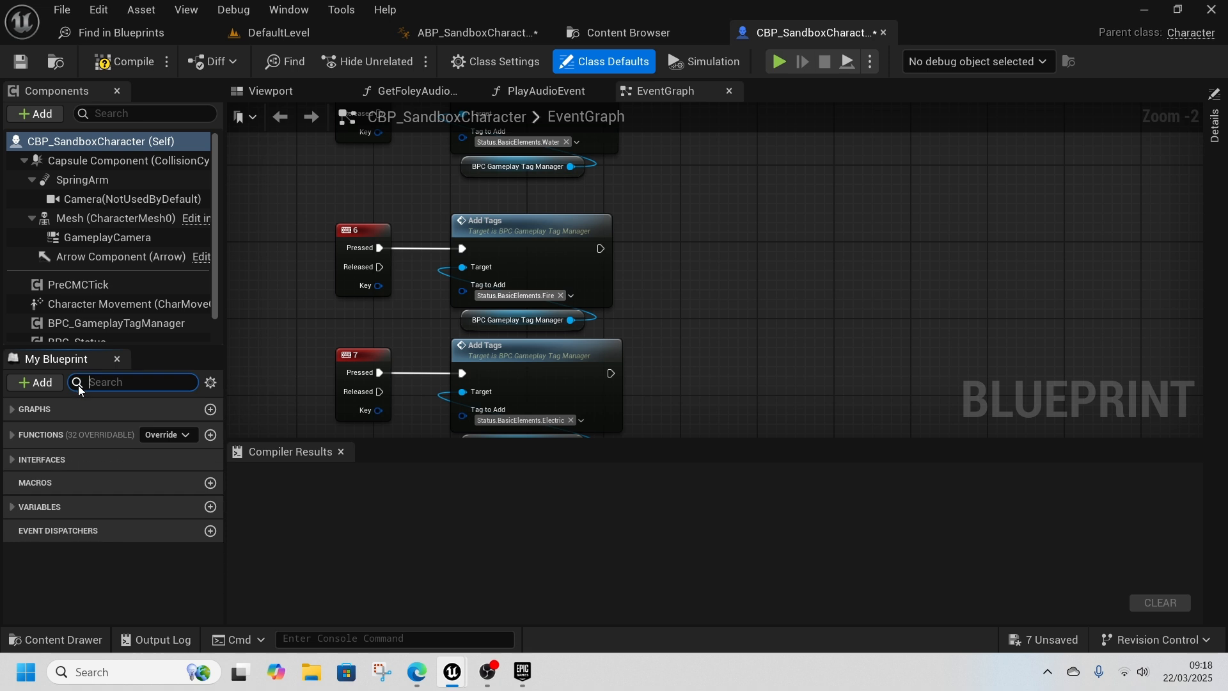
Step: Add a new variable named "stance" to the CBP_SandboxCharacter blueprint
{"action": "left_click", "coordinate": [211, 507]}
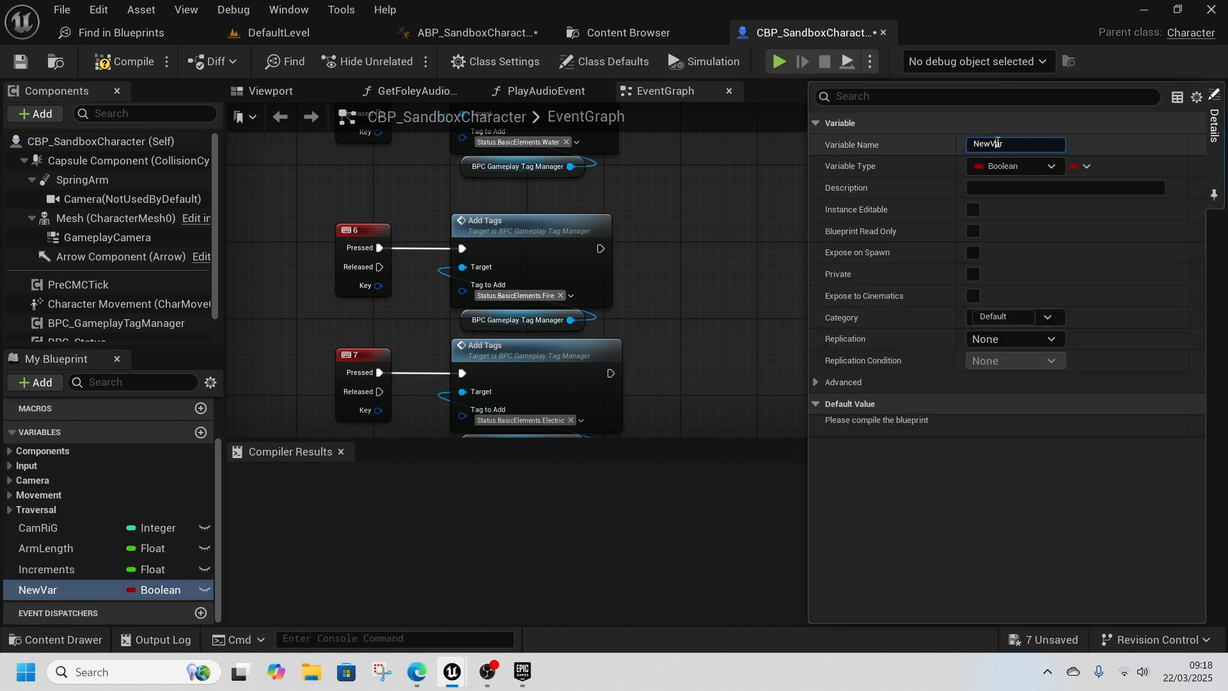
{"action": "left_click", "coordinate": [1002, 145]}
{"action": "type", "text": "stance"}
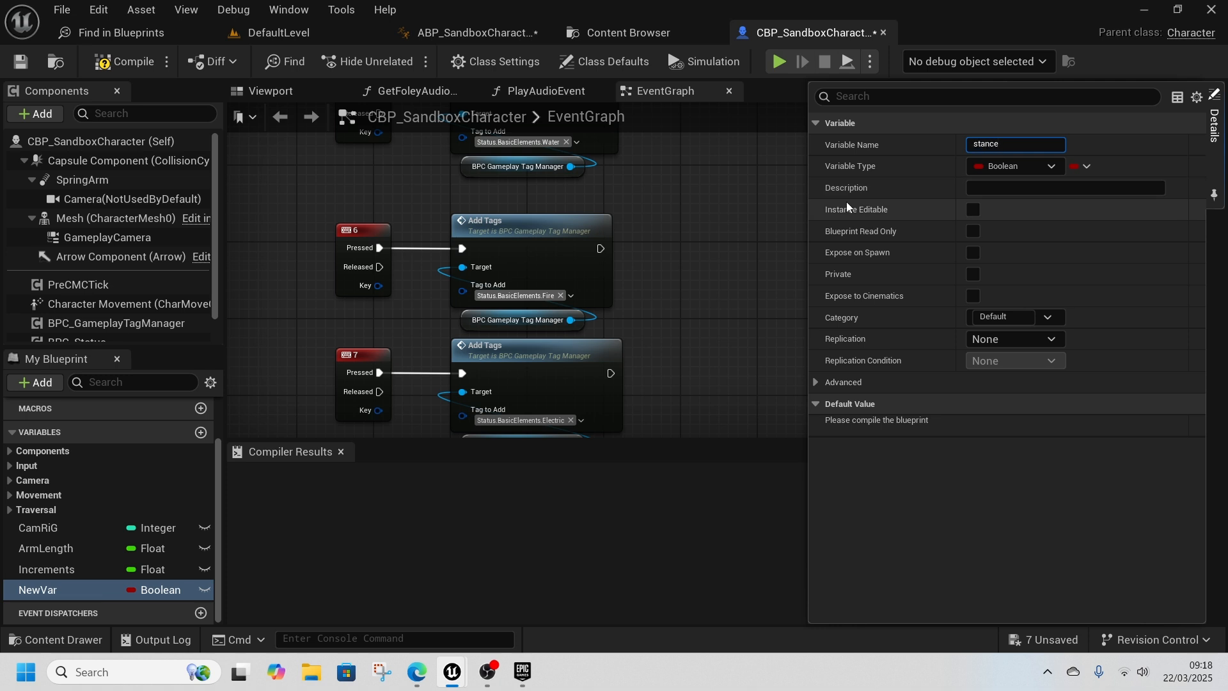
{"action": "key", "text": "Return"}
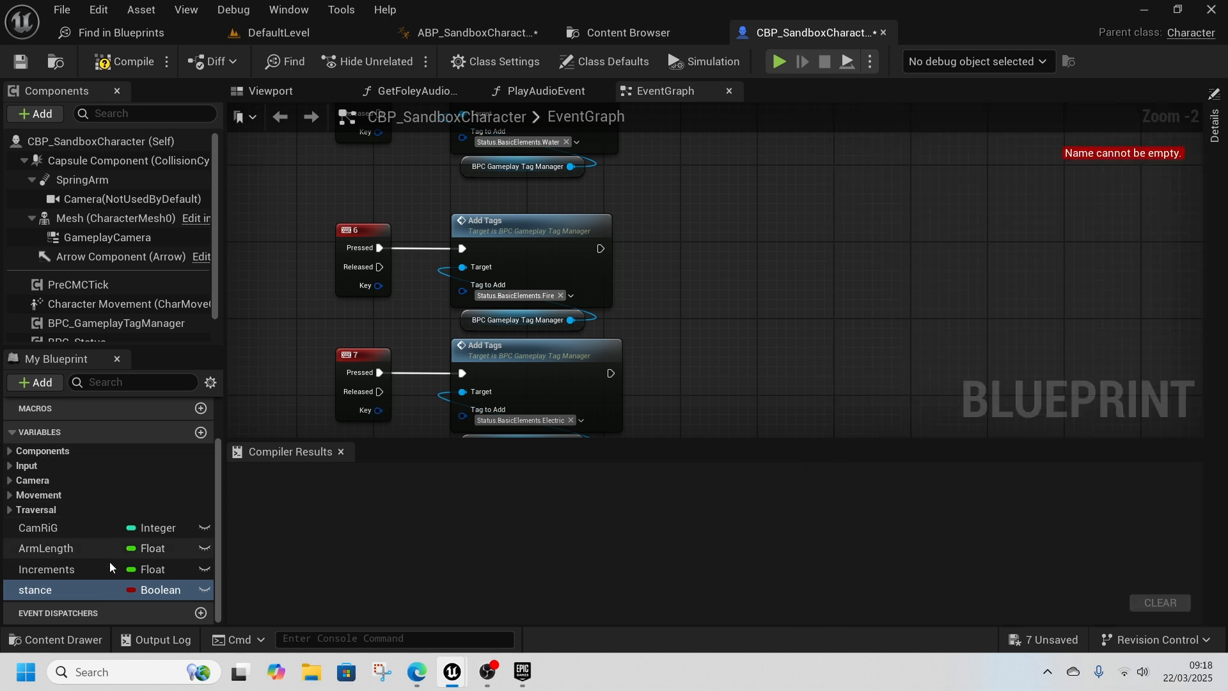
Step: Change the stance variable's type to the E Stance enum and compile the character blueprint
{"action": "left_click", "coordinate": [1214, 125]}
{"action": "left_click", "coordinate": [998, 168]}
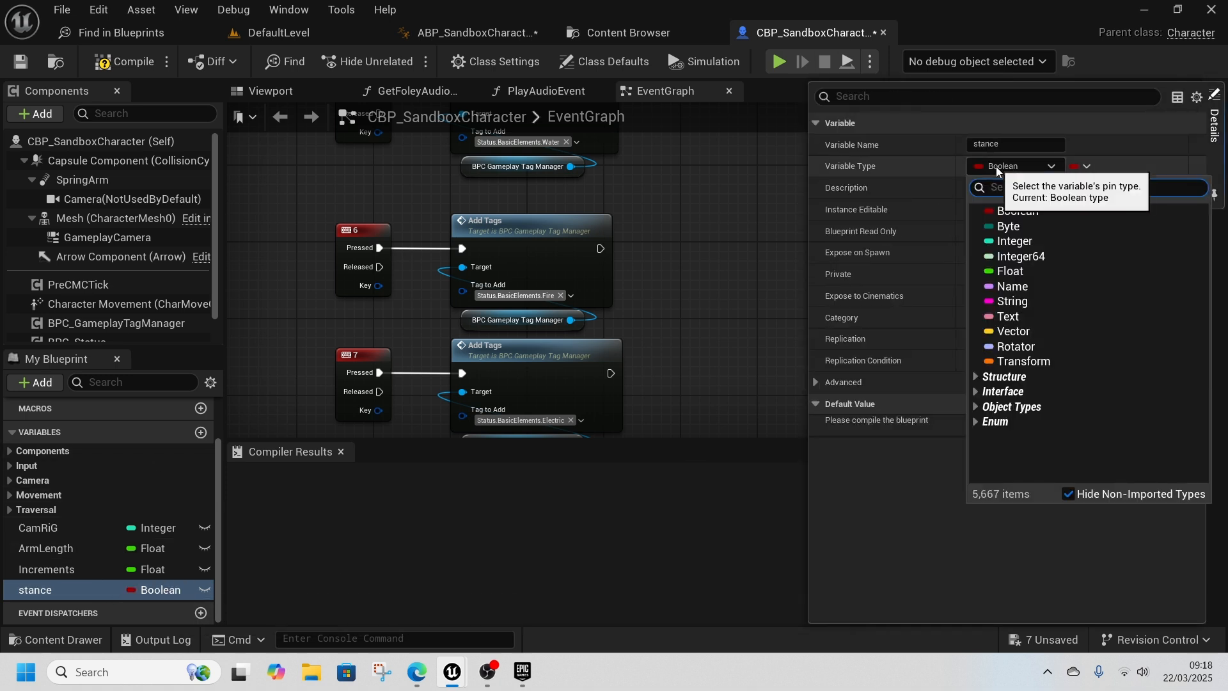
{"action": "type", "text": "e stan"}
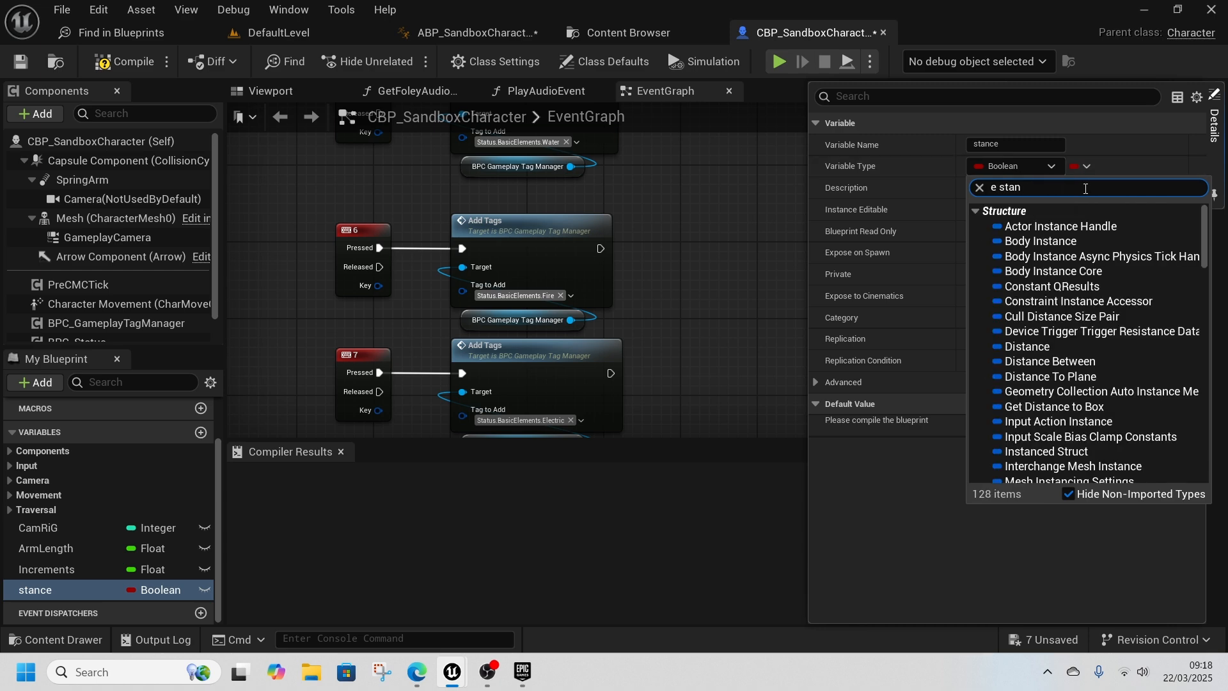
{"action": "key", "text": "BackSpace"}
{"action": "type", "text": "te"}
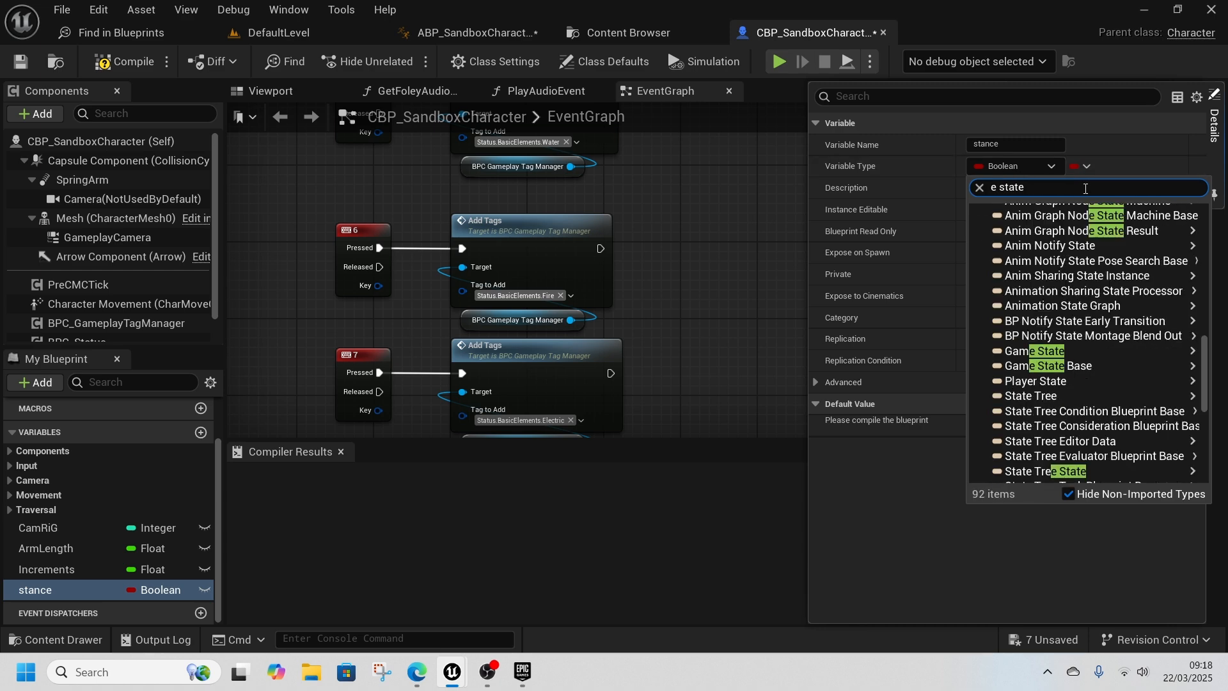
{"action": "scroll", "coordinate": [1128, 347], "scroll_direction": "up", "scroll_amount": 6}
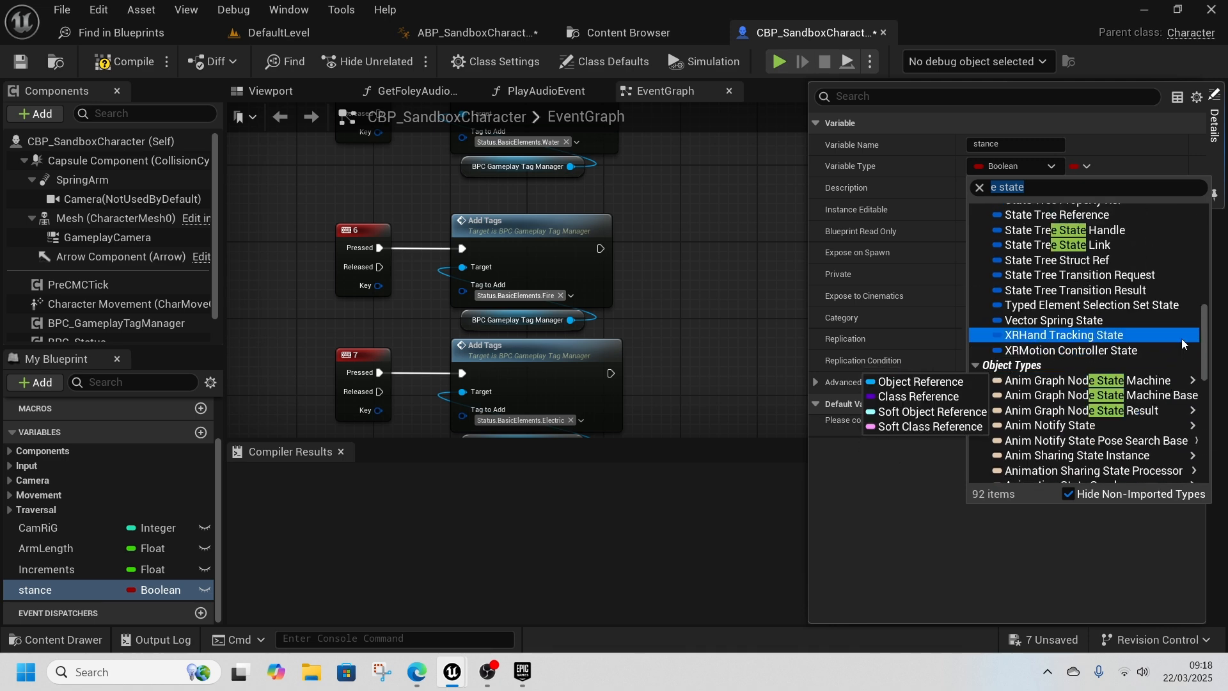
{"action": "type", "text": "e stance"}
{"action": "left_click_drag", "start_coordinate": [1204, 258], "coordinate": [1197, 466]}
{"action": "left_click", "coordinate": [1015, 356]}
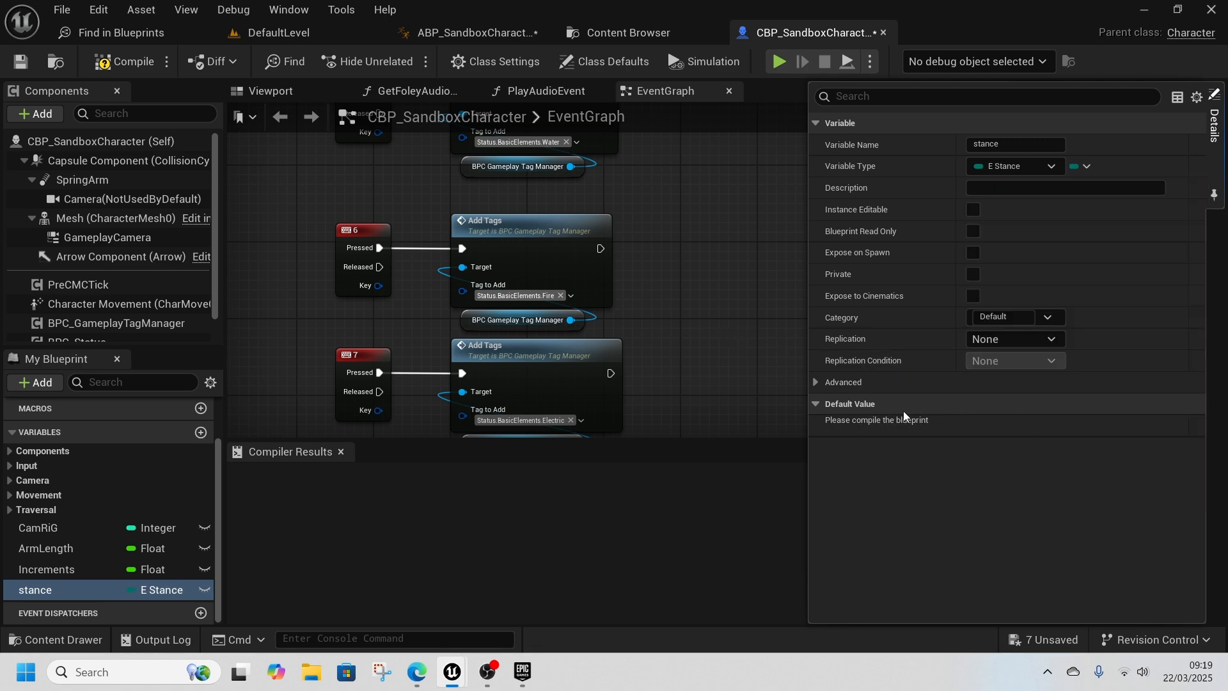
{"action": "left_click", "coordinate": [123, 62]}
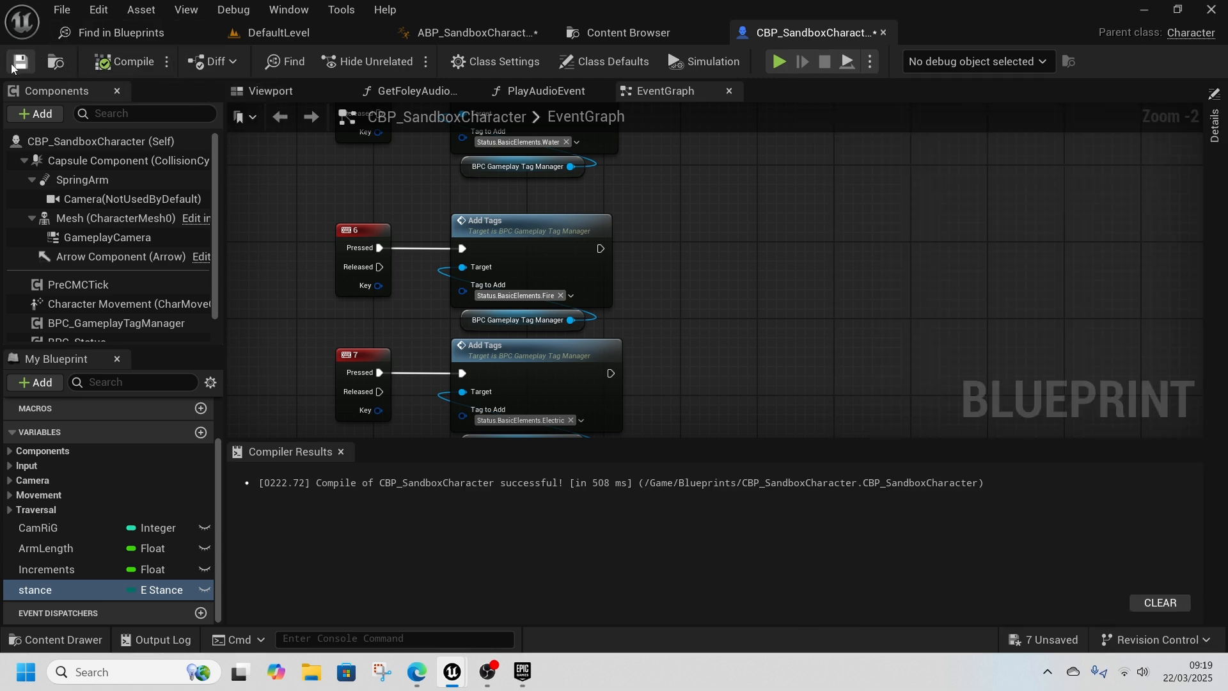
Step: In the ABP_SandboxCharacter Update_States graph, add a Set node for the Stance variable beside the duplicated property access node
{"action": "left_click", "coordinate": [469, 33]}
{"action": "left_click", "coordinate": [519, 347]}
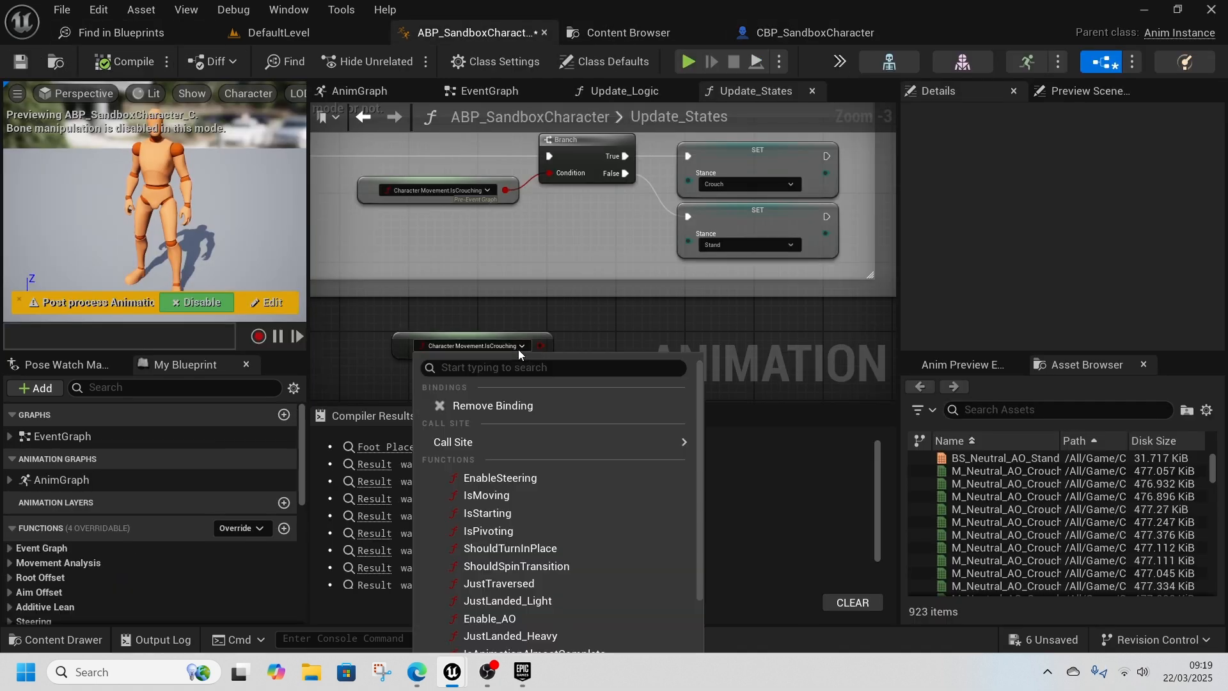
{"action": "right_click_drag", "start_coordinate": [392, 380], "coordinate": [345, 384]}
{"action": "scroll", "coordinate": [122, 570], "scroll_direction": "down", "scroll_amount": 5}
{"action": "left_click", "coordinate": [158, 382]}
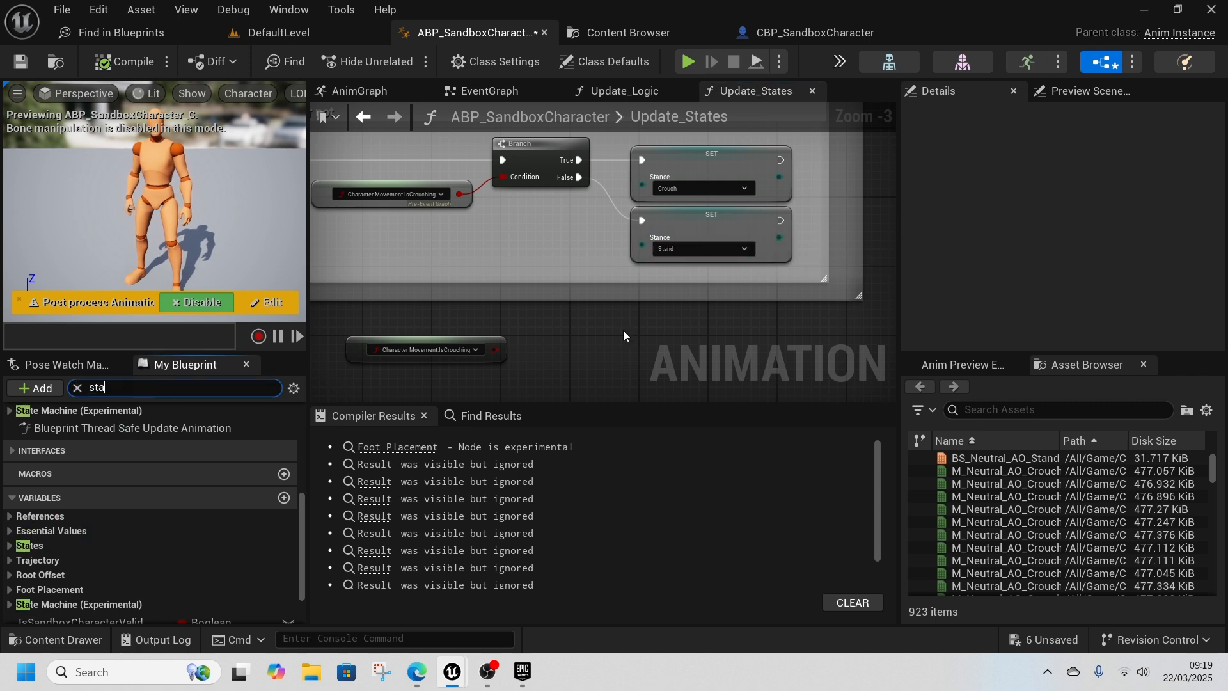
{"action": "scroll", "coordinate": [109, 466], "scroll_direction": "up", "scroll_amount": 1}
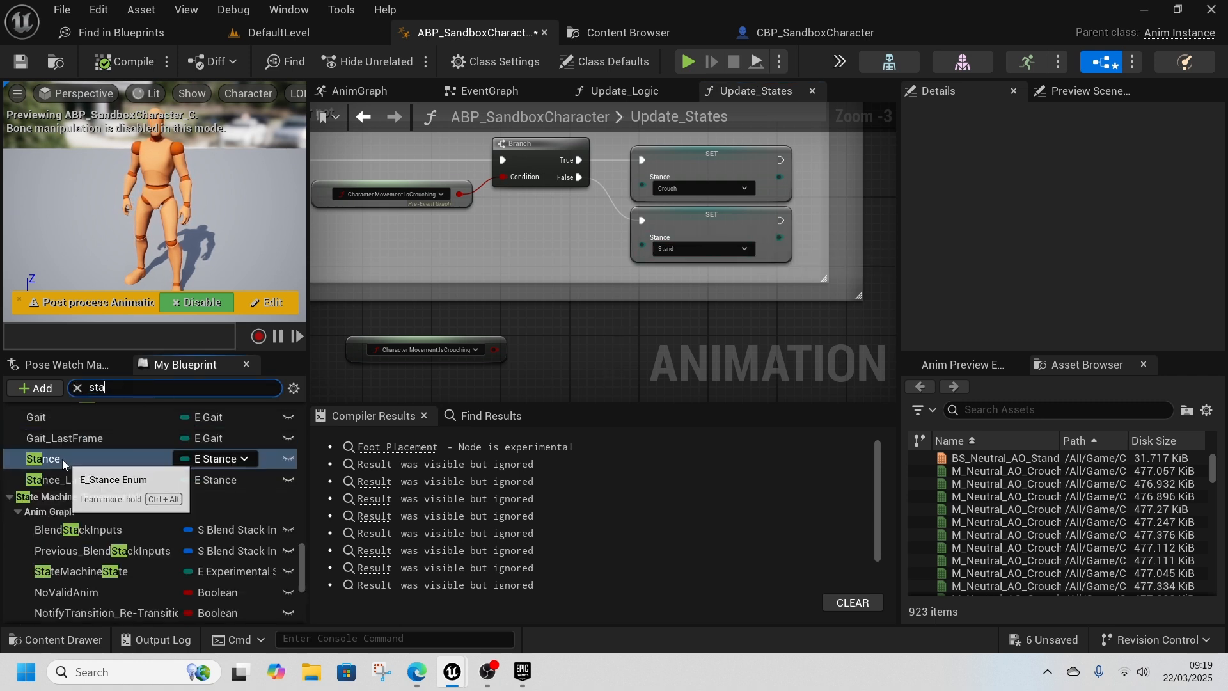
{"action": "left_click_drag", "start_coordinate": [62, 460], "coordinate": [648, 329]}
{"action": "left_click", "coordinate": [665, 374]}
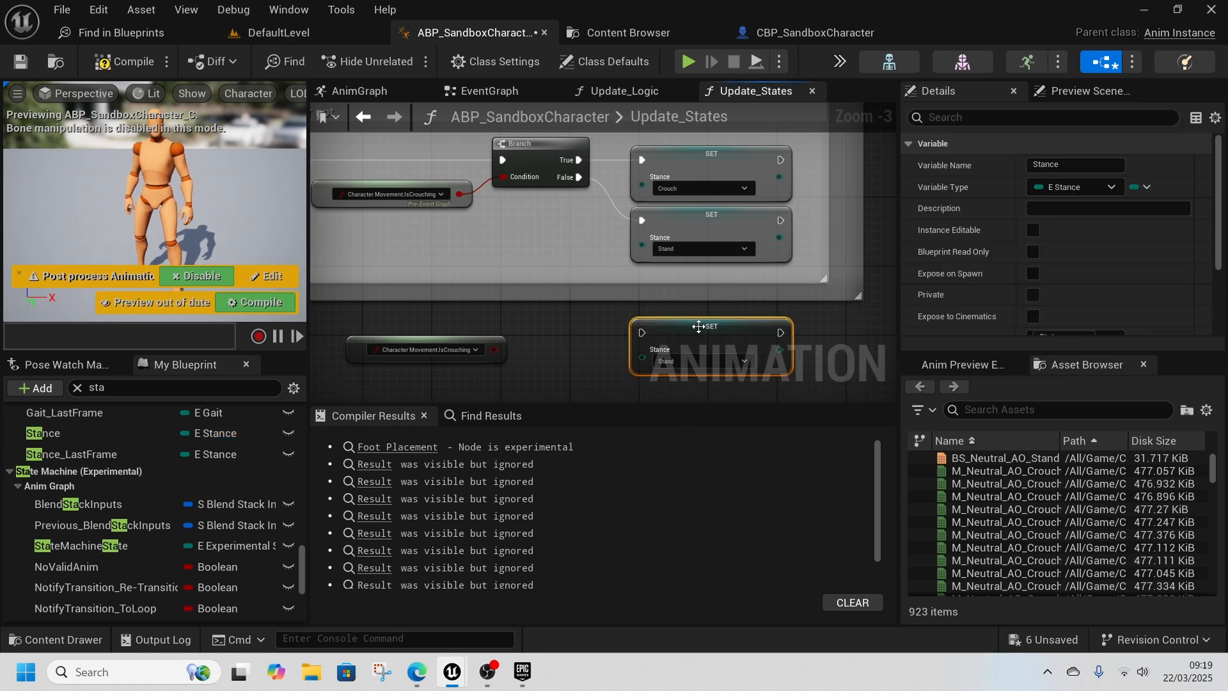
Step: Remove the duplicated property access node's IsCrouching binding and bind it to the Sandbox Character's Stance
{"action": "right_click_drag", "start_coordinate": [457, 384], "coordinate": [594, 339]}
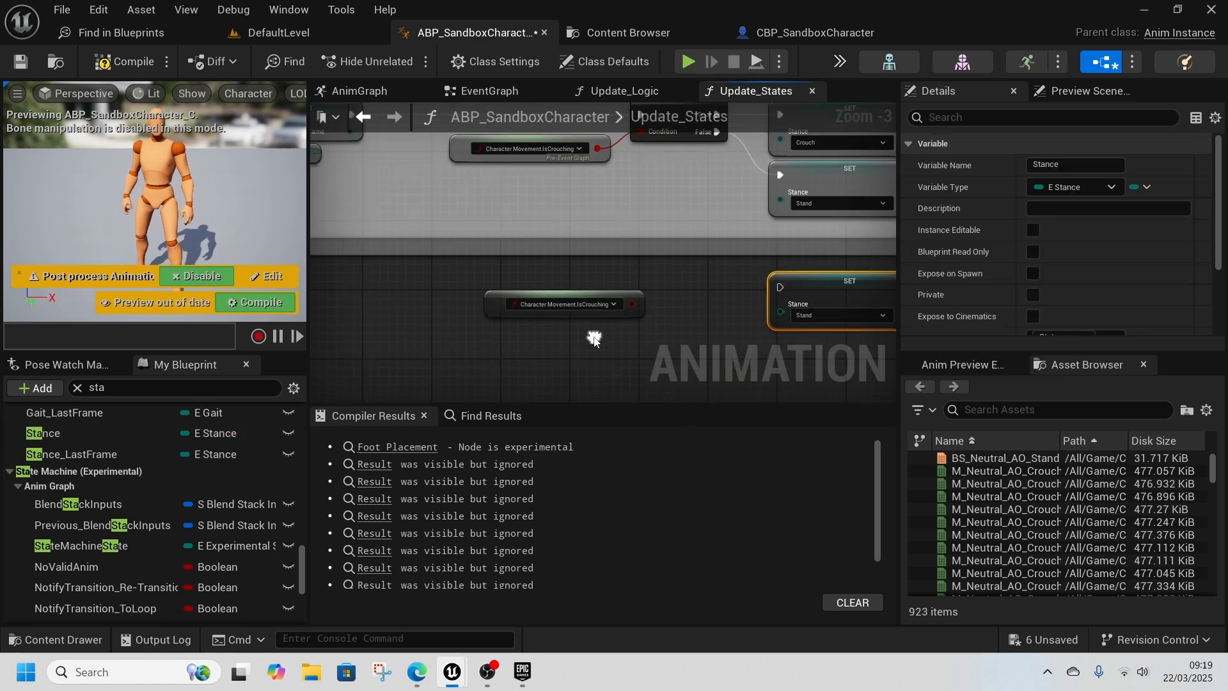
{"action": "left_click", "coordinate": [611, 304]}
{"action": "scroll", "coordinate": [640, 448], "scroll_direction": "down", "scroll_amount": 3}
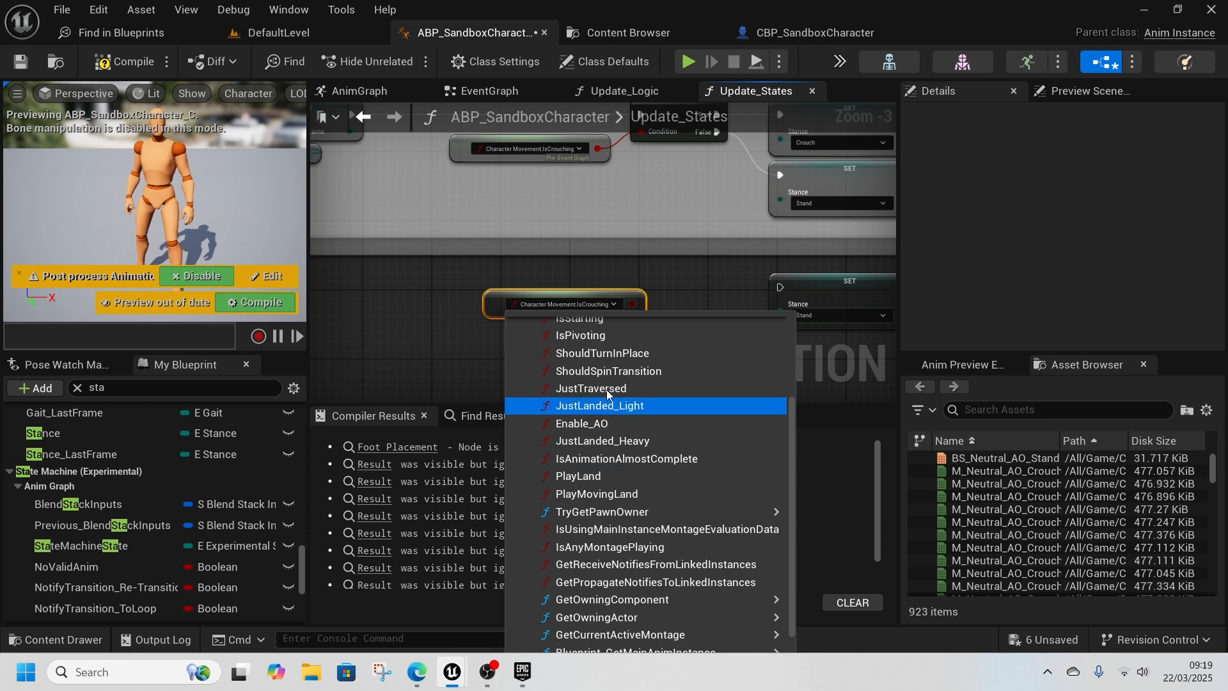
{"action": "scroll", "coordinate": [606, 390], "scroll_direction": "up", "scroll_amount": 4}
{"action": "left_click", "coordinate": [591, 340]}
{"action": "left_click", "coordinate": [539, 306]}
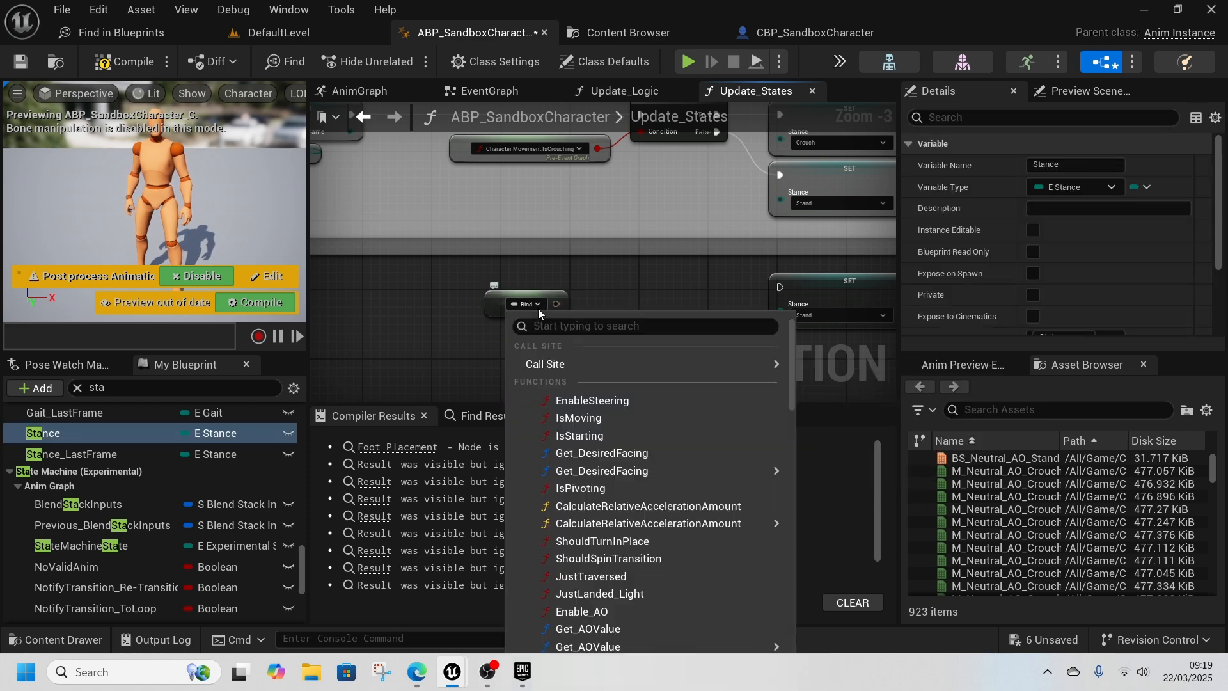
{"action": "scroll", "coordinate": [629, 557], "scroll_direction": "down", "scroll_amount": 6}
{"action": "scroll", "coordinate": [643, 562], "scroll_direction": "down", "scroll_amount": 10}
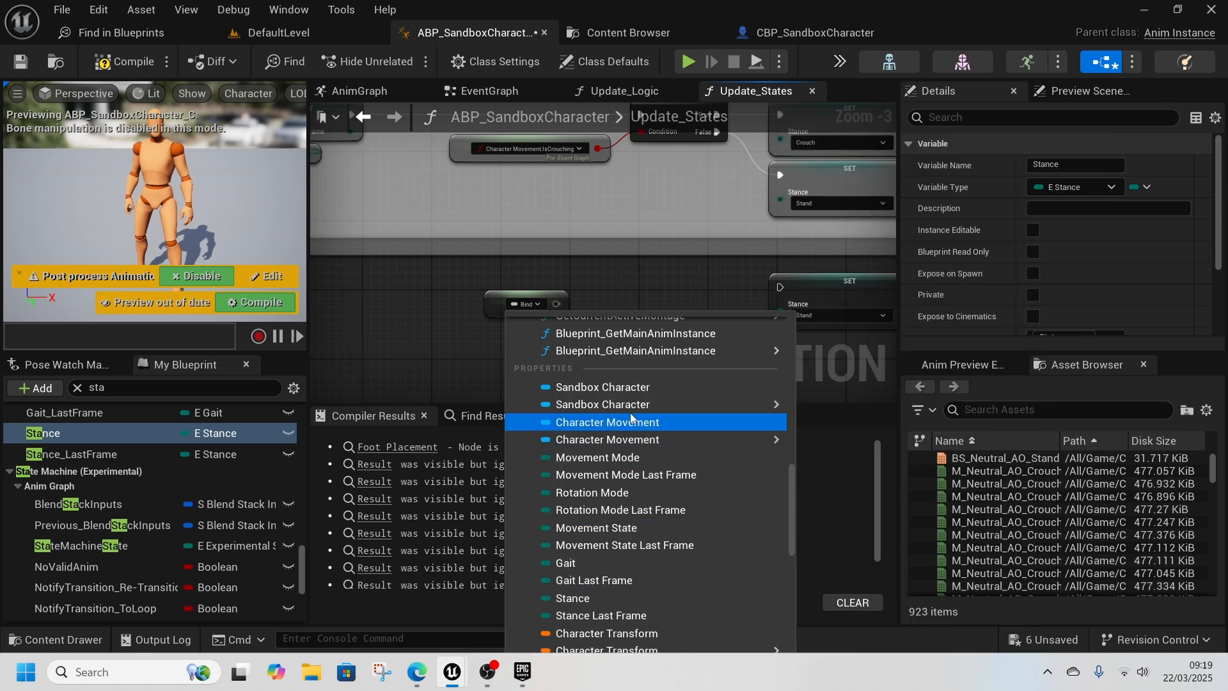
{"action": "mouse_move", "coordinate": [651, 407]}
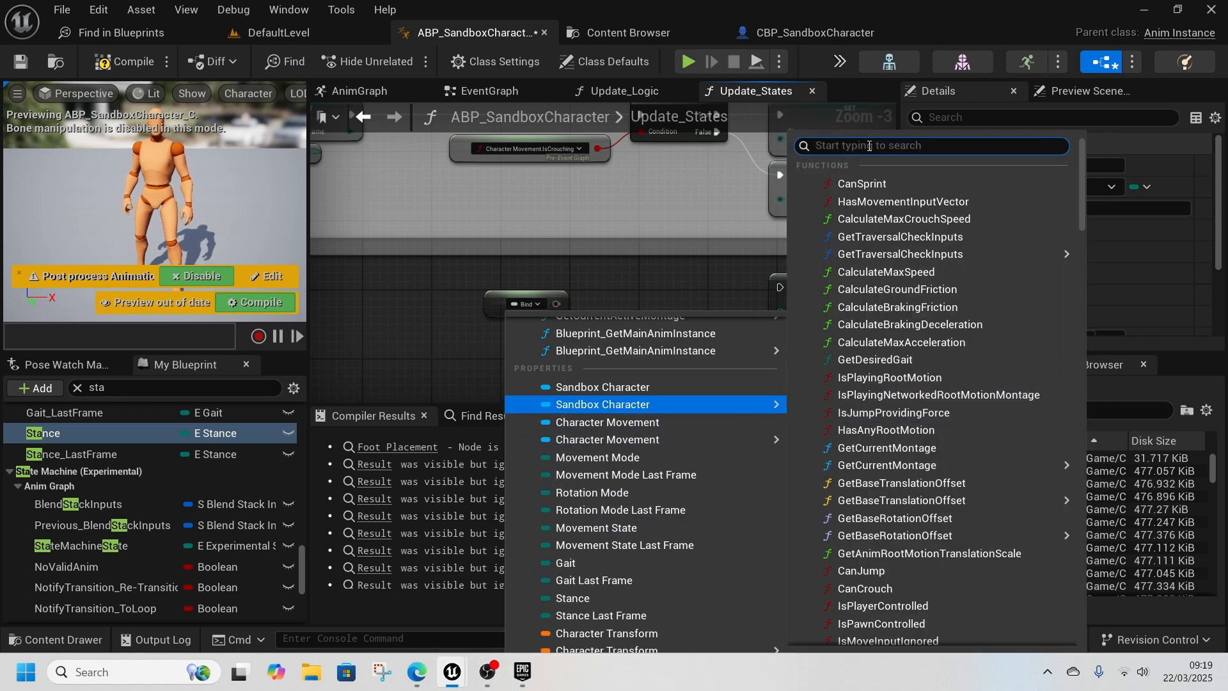
{"action": "type", "text": "sta"}
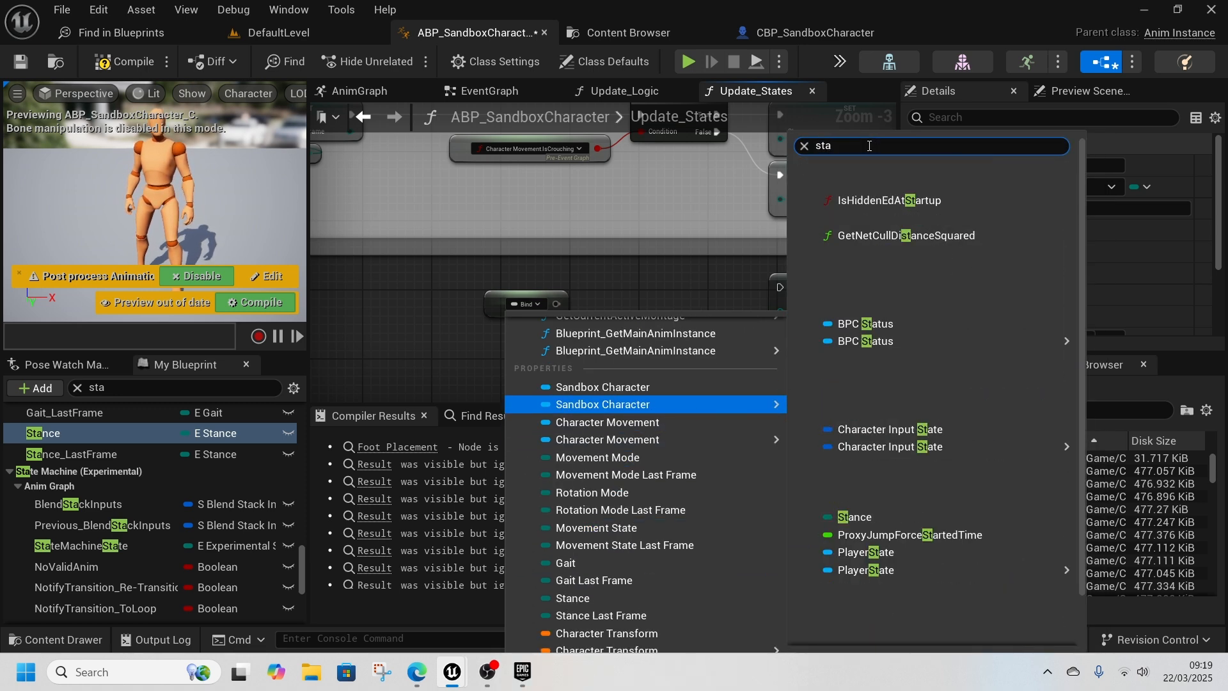
{"action": "left_click", "coordinate": [854, 536]}
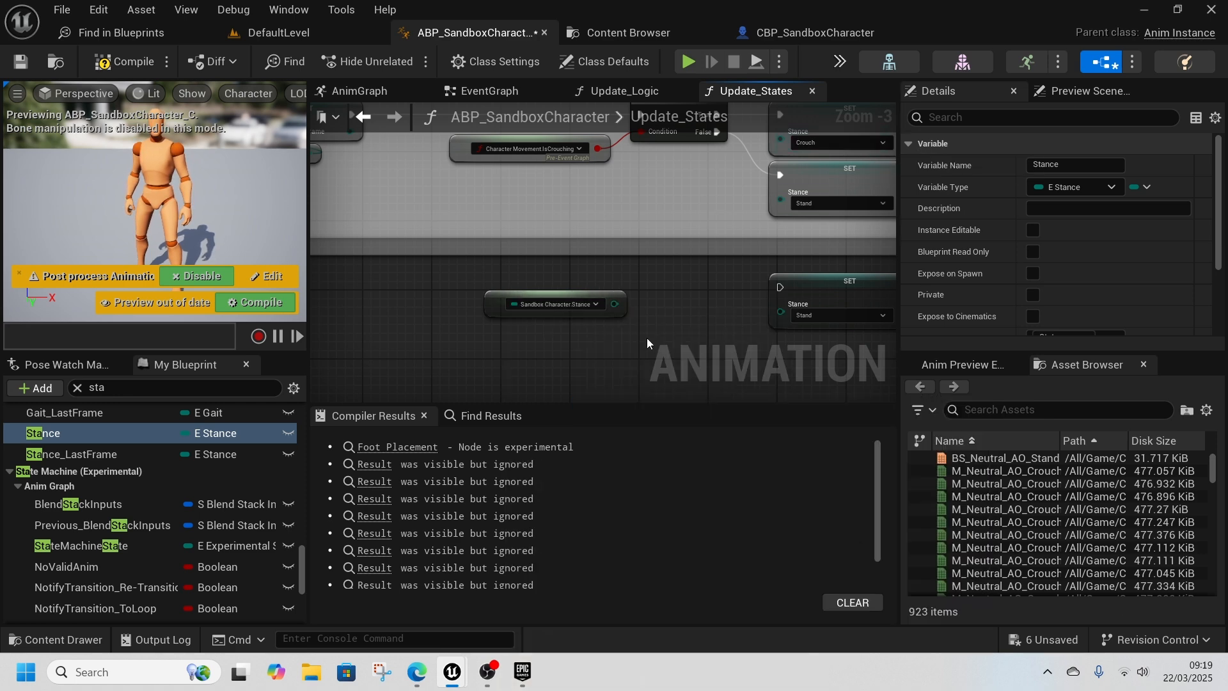
Step: Connect the Sandbox Character Stance value to the new Set Stance node and place that setter below the Branch
{"action": "right_click_drag", "start_coordinate": [650, 343], "coordinate": [595, 388]}
{"action": "left_click_drag", "start_coordinate": [559, 349], "coordinate": [602, 239]}
{"action": "left_click", "coordinate": [749, 338]}
Step: Wire the Stance Last Frame setter's execution to the new Set Stance node, place the property access node beside it, and compile
{"action": "right_click_drag", "start_coordinate": [528, 271], "coordinate": [679, 326]}
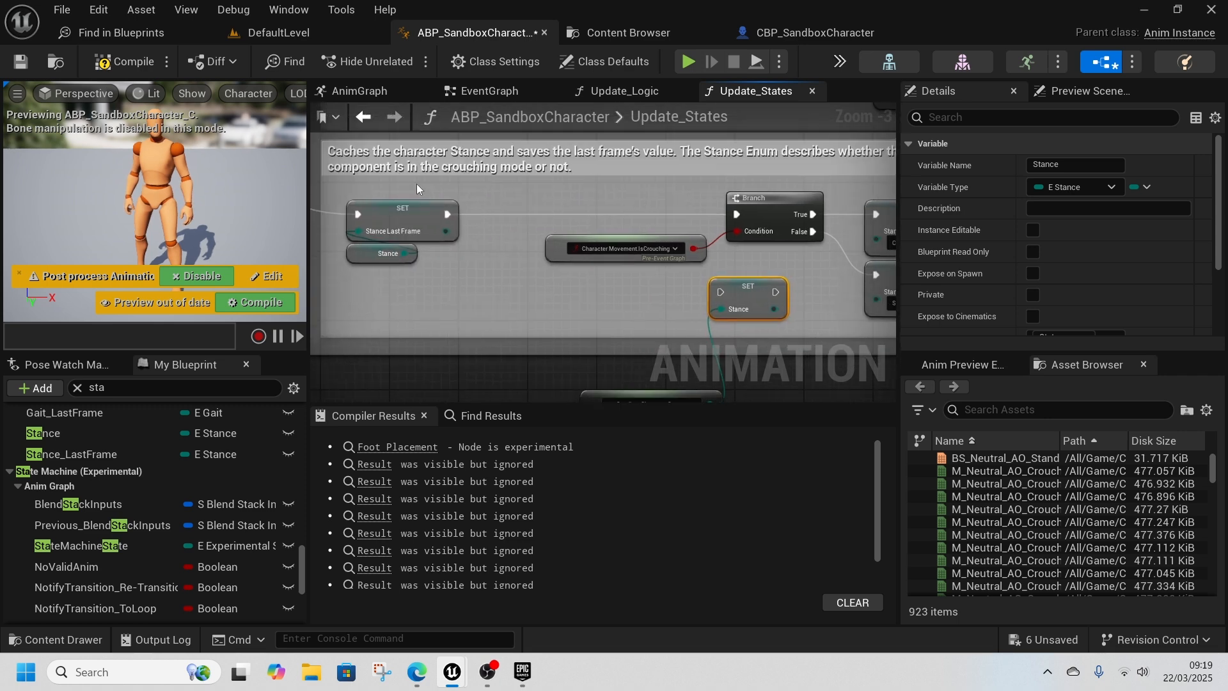
{"action": "left_click_drag", "start_coordinate": [447, 215], "coordinate": [727, 293]}
{"action": "right_click_drag", "start_coordinate": [712, 331], "coordinate": [706, 296]}
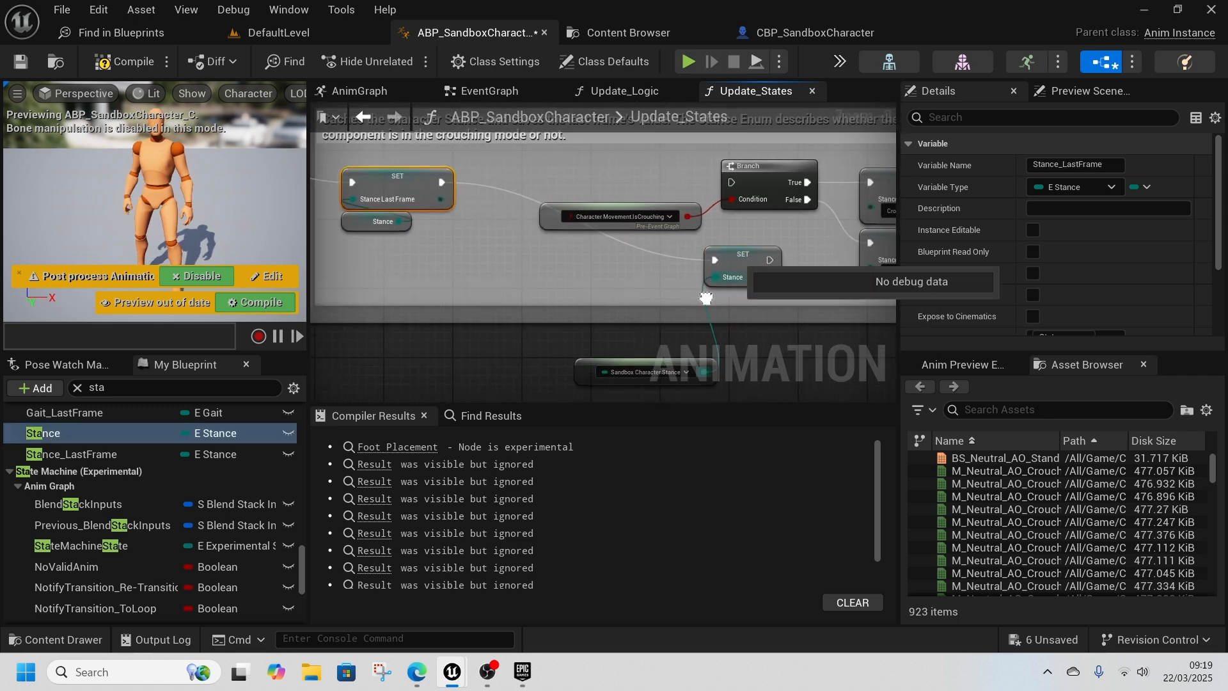
{"action": "left_click_drag", "start_coordinate": [578, 365], "coordinate": [533, 279]}
{"action": "left_click", "coordinate": [126, 61]}
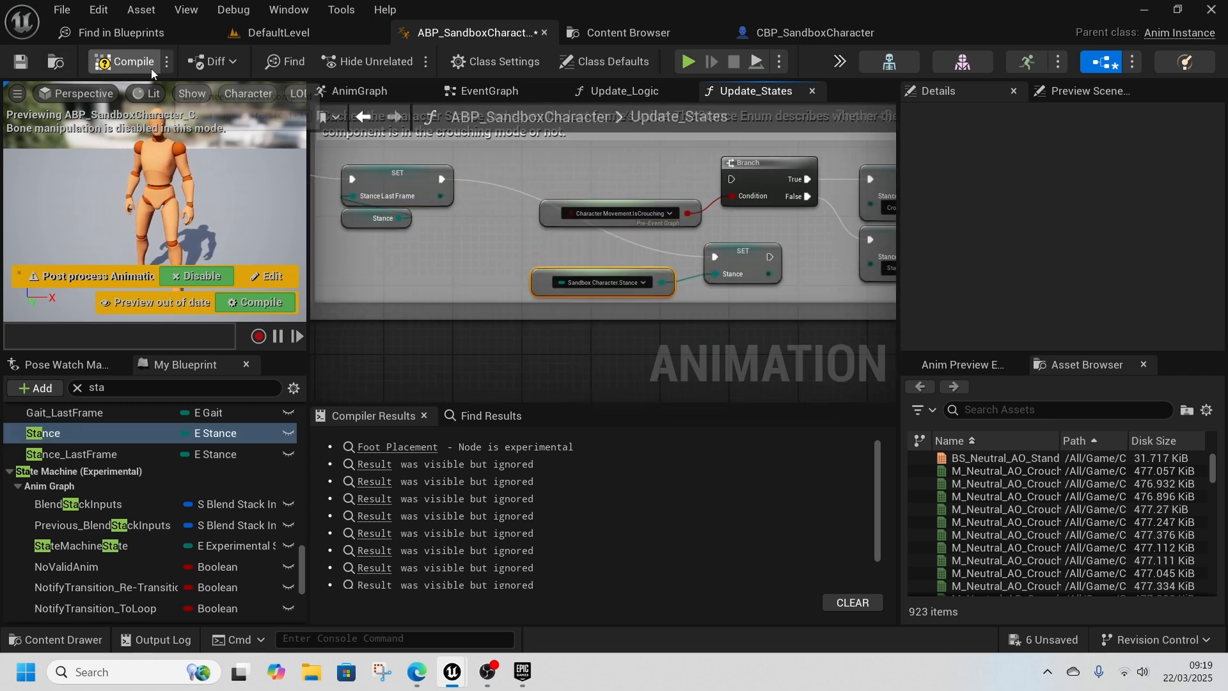
Step: In the CBP_SandboxCharacter event graph, add a Set stance node with value Stand and connect it after Un Crouch
{"action": "left_click", "coordinate": [793, 33]}
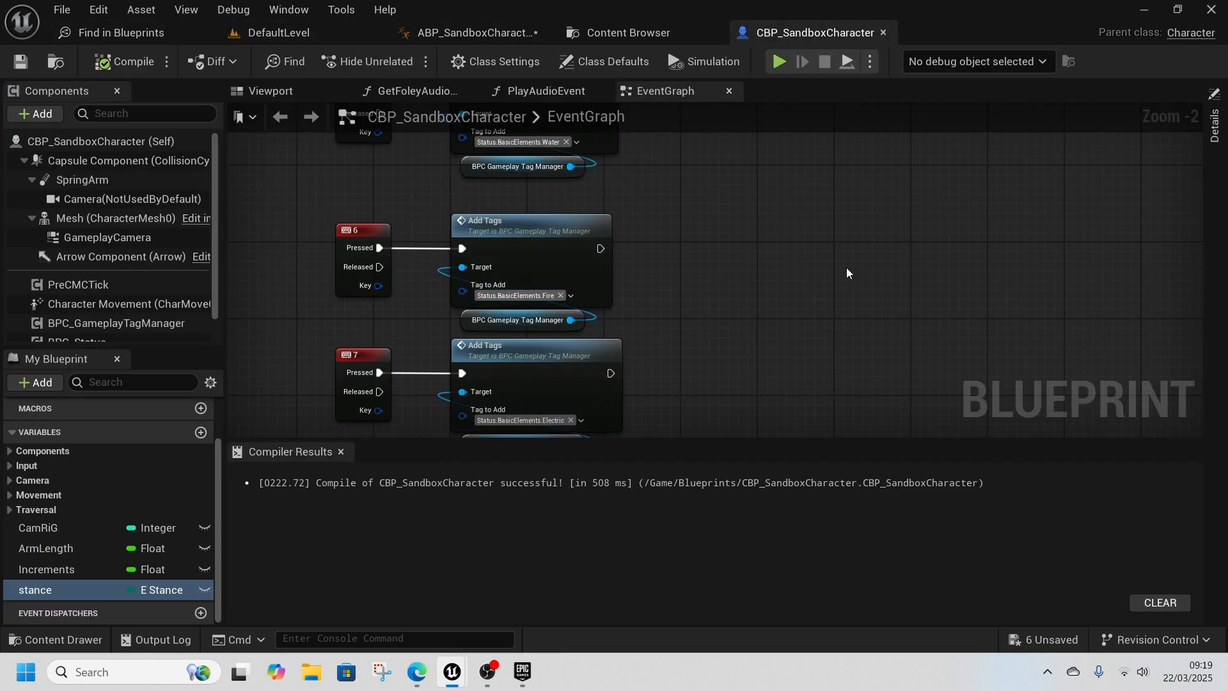
{"action": "scroll", "coordinate": [847, 268], "scroll_direction": "down", "scroll_amount": 4}
{"action": "right_click_drag", "start_coordinate": [847, 269], "coordinate": [896, 313]}
{"action": "right_click_drag", "start_coordinate": [359, 294], "coordinate": [691, 316]}
{"action": "scroll", "coordinate": [632, 269], "scroll_direction": "up", "scroll_amount": 4}
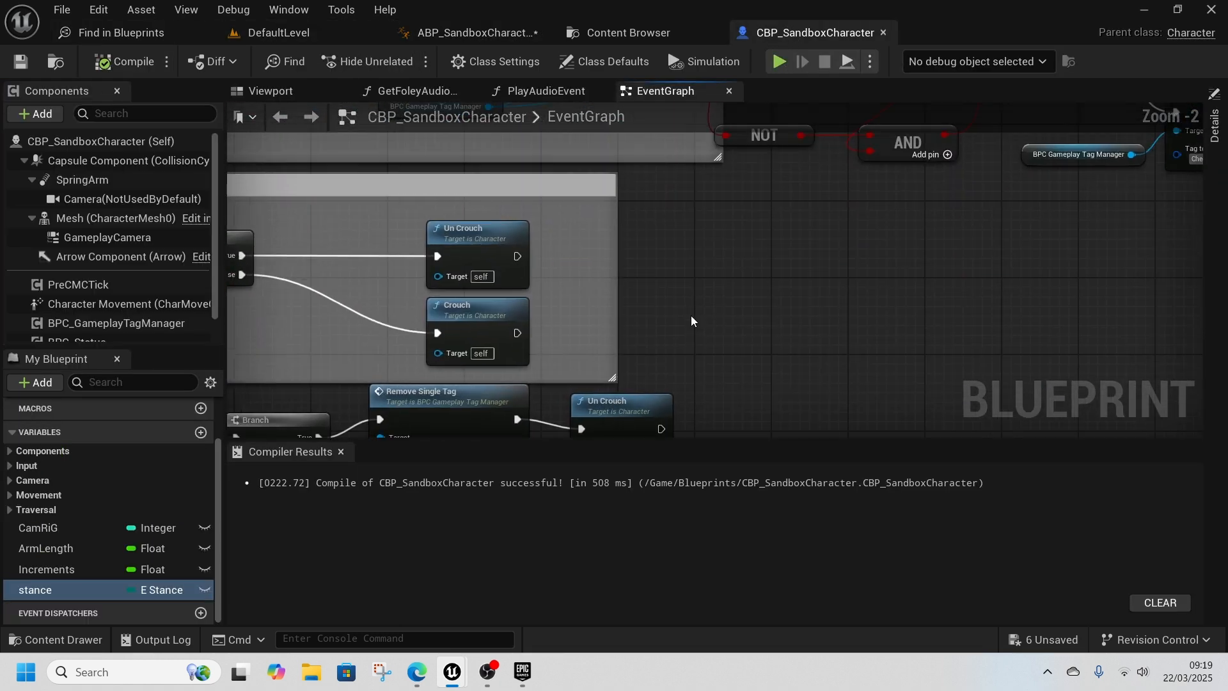
{"action": "left_click", "coordinate": [59, 591]}
{"action": "left_click_drag", "start_coordinate": [658, 217], "coordinate": [666, 230]}
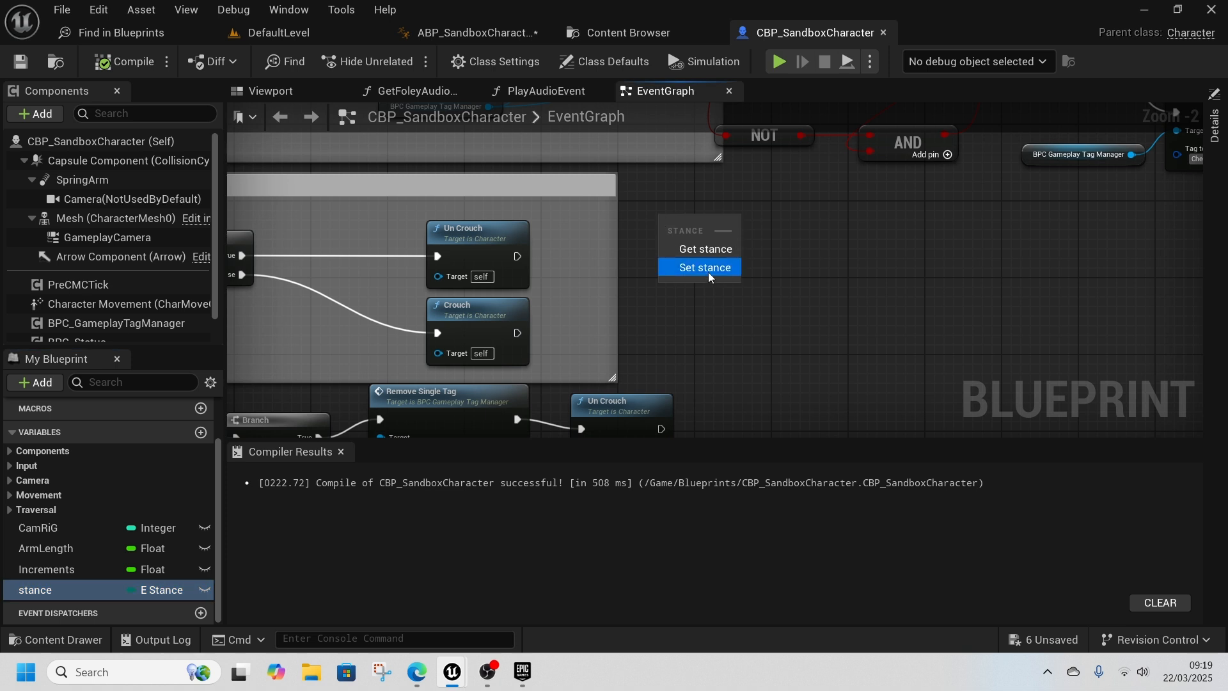
{"action": "left_click", "coordinate": [708, 267]}
{"action": "left_click_drag", "start_coordinate": [517, 256], "coordinate": [631, 245]}
Step: Duplicate the Set stance node, set the copy's value to Crouch, and connect it after the Crouch function
{"action": "key", "text": "ctrl+c"}
{"action": "key", "text": "ctrl+v"}
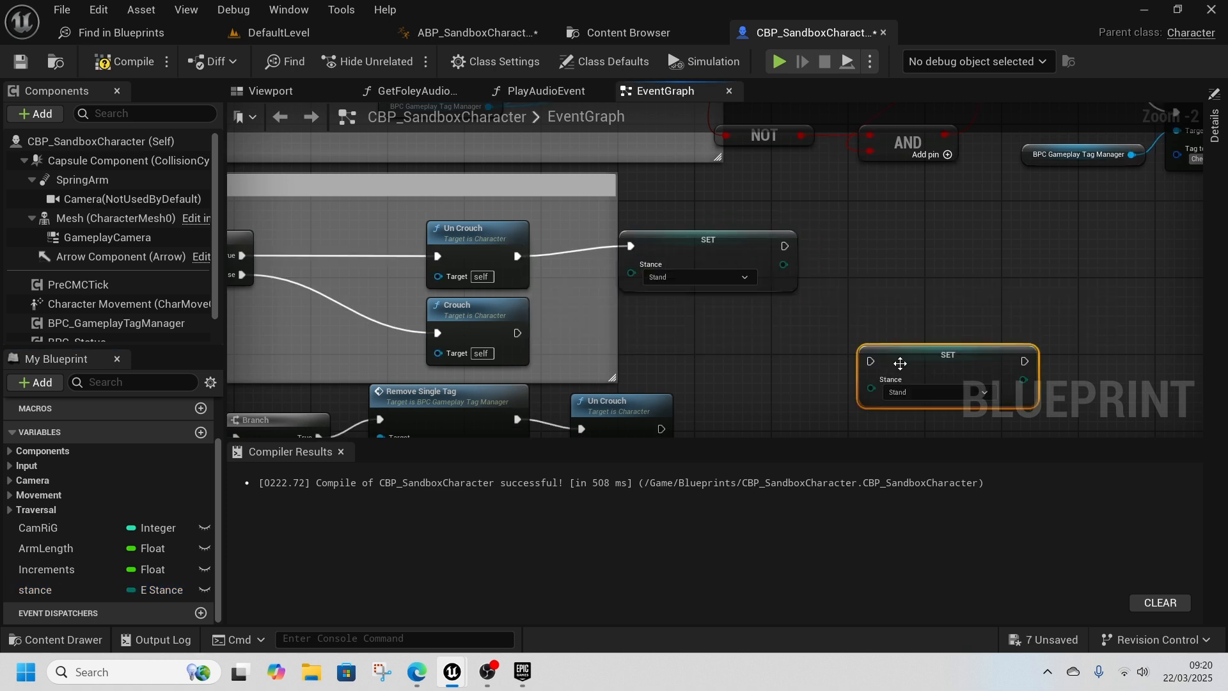
{"action": "left_click_drag", "start_coordinate": [902, 359], "coordinate": [695, 325]}
{"action": "left_click", "coordinate": [697, 355]}
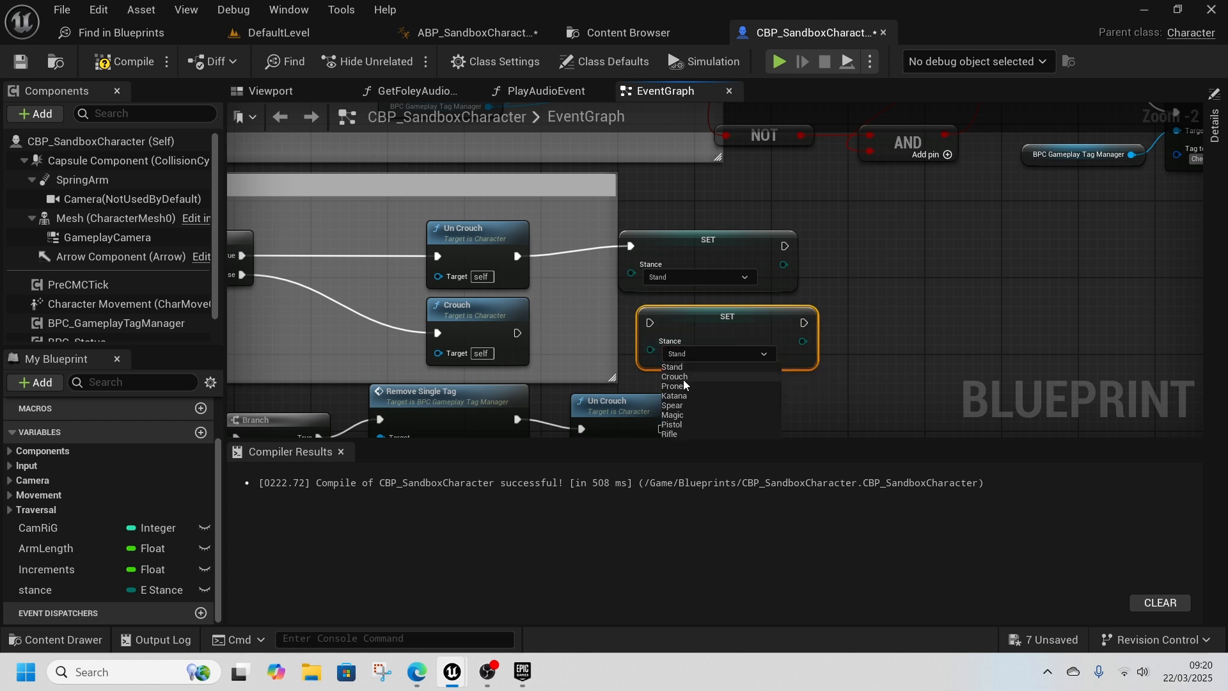
{"action": "left_click", "coordinate": [678, 377]}
{"action": "left_click_drag", "start_coordinate": [518, 332], "coordinate": [649, 323]}
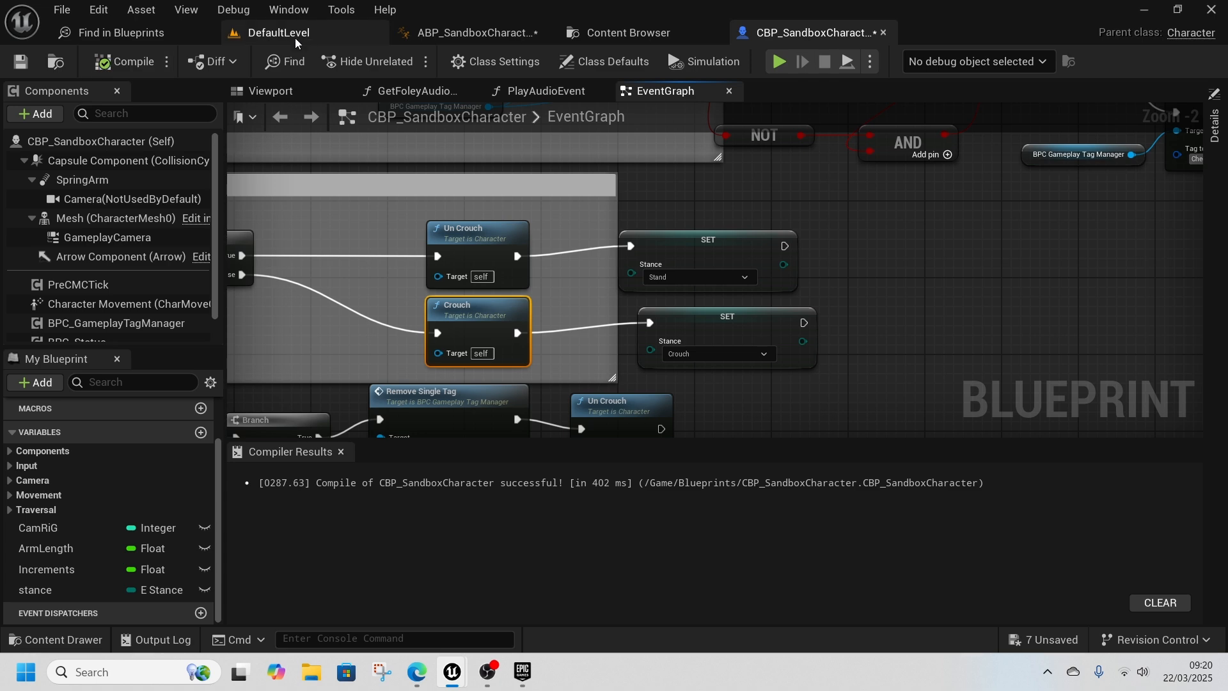
Step: Add a keyboard 1 key event in the empty graph area beside the Strafe Input section
{"action": "scroll", "coordinate": [564, 275], "scroll_direction": "down", "scroll_amount": 3}
{"action": "right_click_drag", "start_coordinate": [416, 263], "coordinate": [742, 261]}
{"action": "scroll", "coordinate": [392, 304], "scroll_direction": "up", "scroll_amount": 2}
{"action": "scroll", "coordinate": [520, 277], "scroll_direction": "down", "scroll_amount": 2}
{"action": "scroll", "coordinate": [315, 291], "scroll_direction": "up", "scroll_amount": 2}
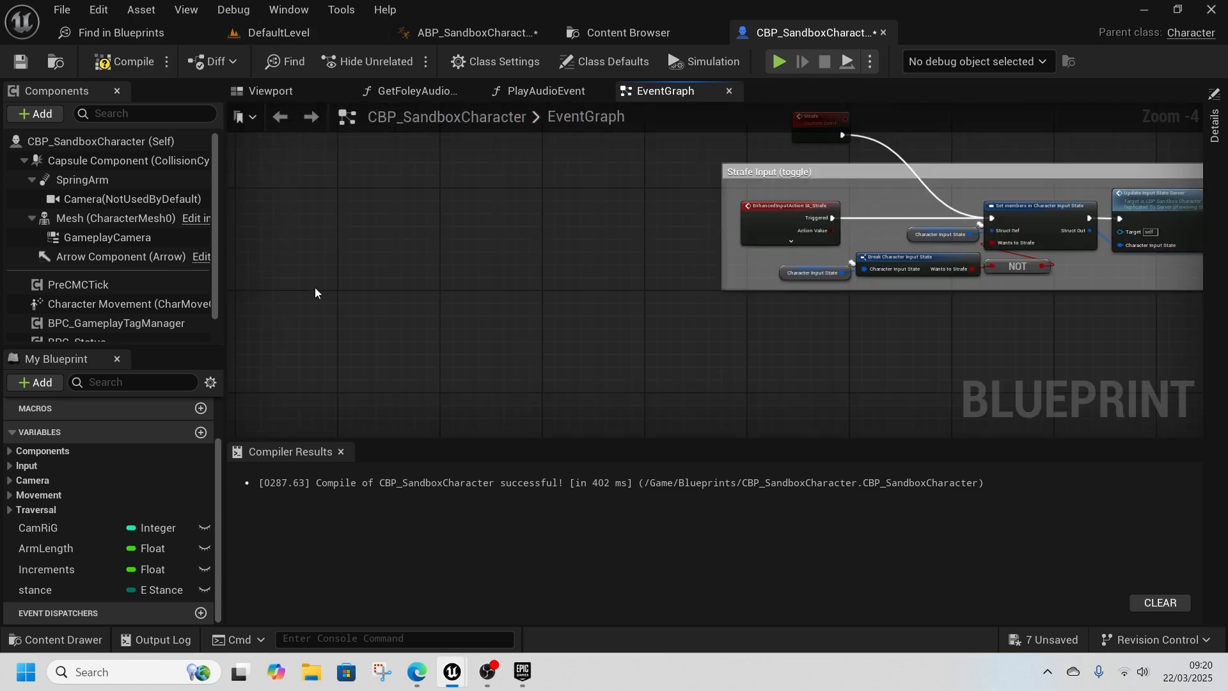
{"action": "right_click", "coordinate": [315, 290]}
{"action": "type", "text": "1"}
{"action": "left_click_drag", "start_coordinate": [633, 461], "coordinate": [632, 359]}
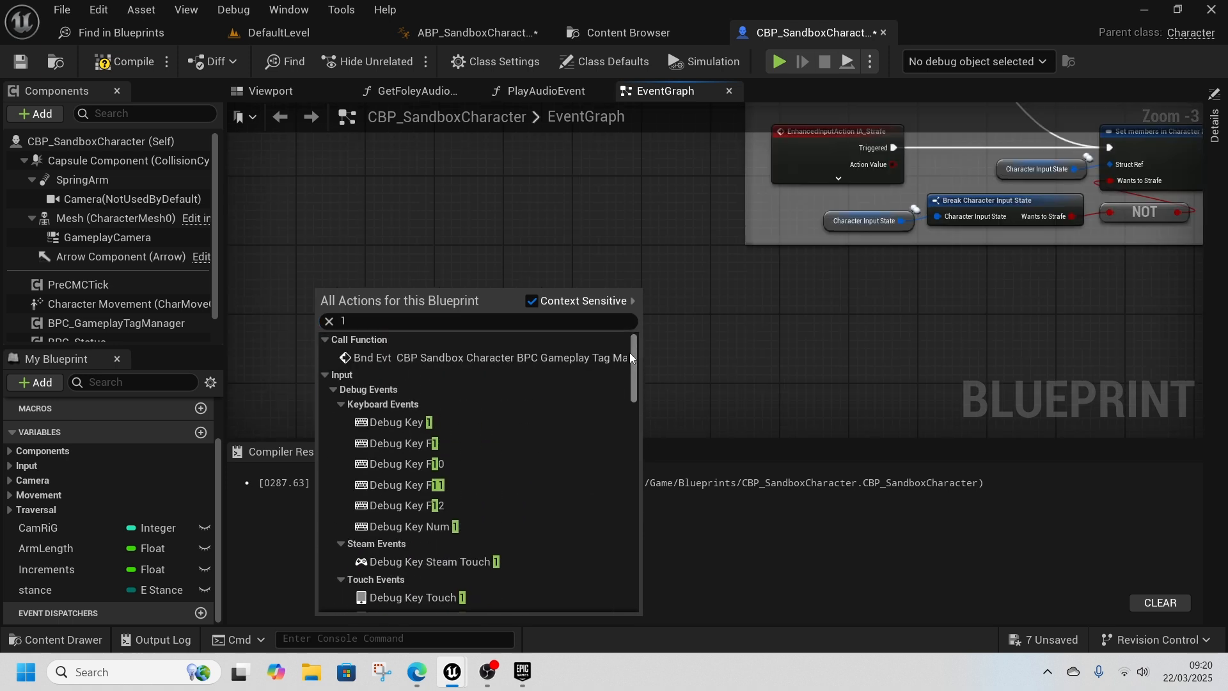
{"action": "scroll", "coordinate": [490, 454], "scroll_direction": "down", "scroll_amount": 6}
{"action": "left_click", "coordinate": [365, 510]}
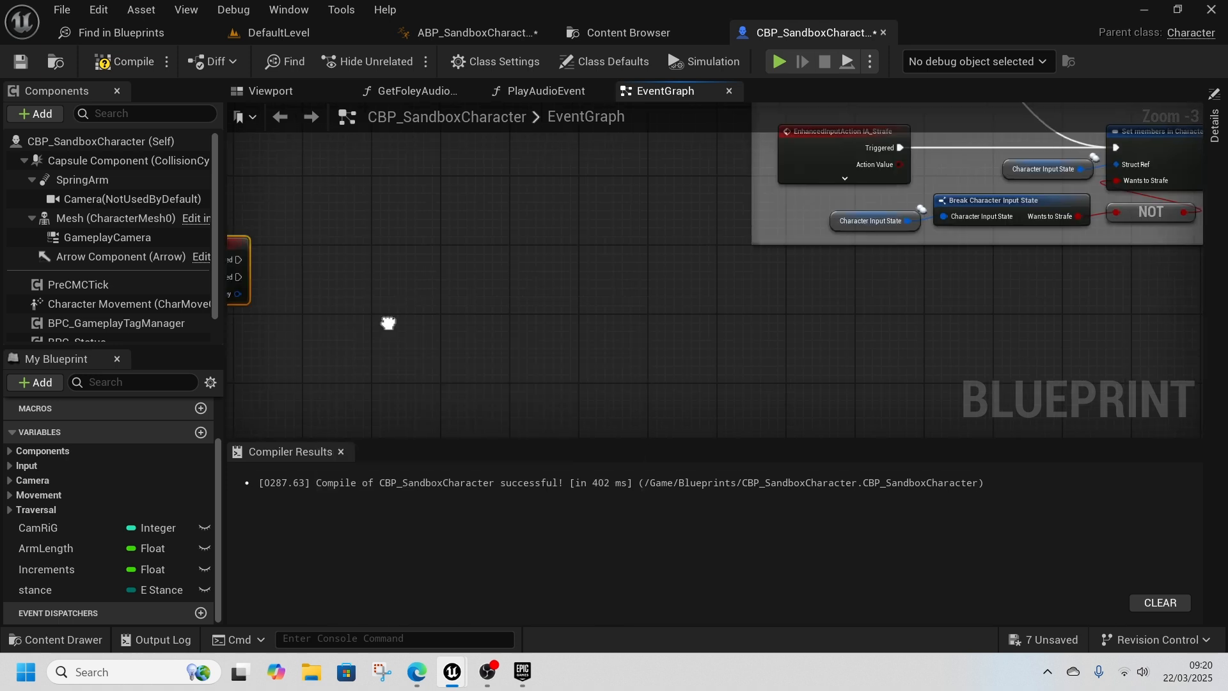
Step: Add a Get stance node below the 1 key event and feed it into a Switch on E_Stance node
{"action": "right_click_drag", "start_coordinate": [389, 324], "coordinate": [706, 325]}
{"action": "left_click_drag", "start_coordinate": [47, 590], "coordinate": [522, 379]}
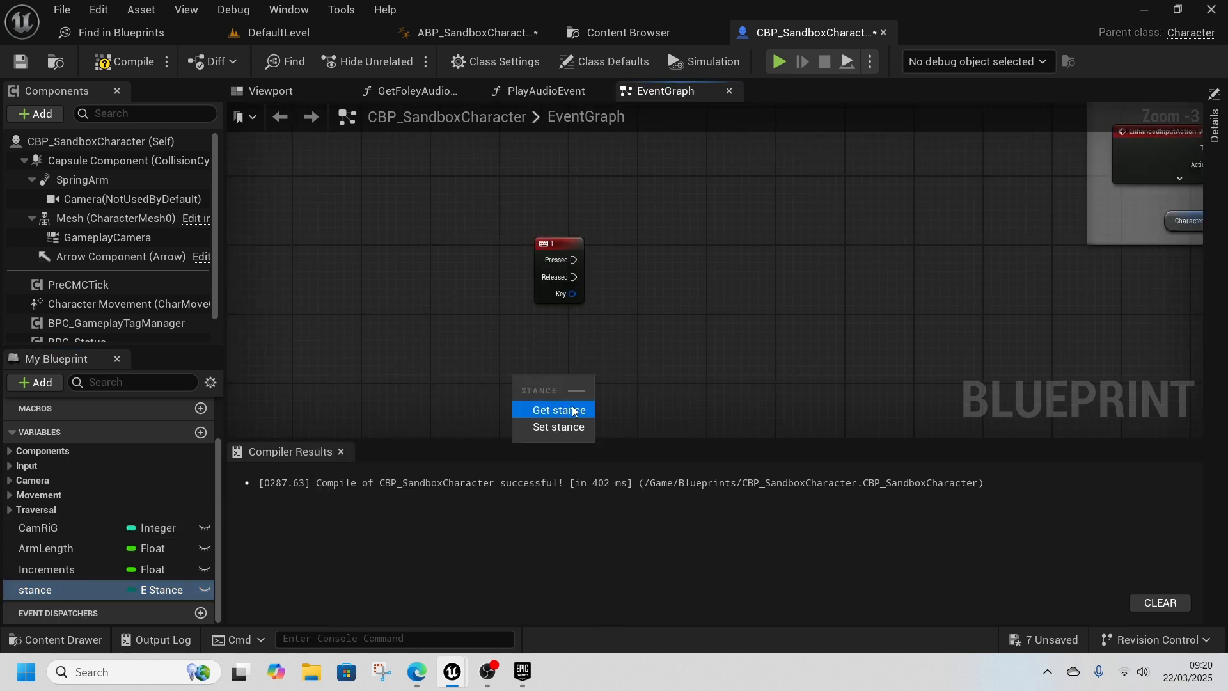
{"action": "left_click", "coordinate": [549, 408]}
{"action": "left_click_drag", "start_coordinate": [684, 283], "coordinate": [684, 283]}
{"action": "type", "text": "switc"}
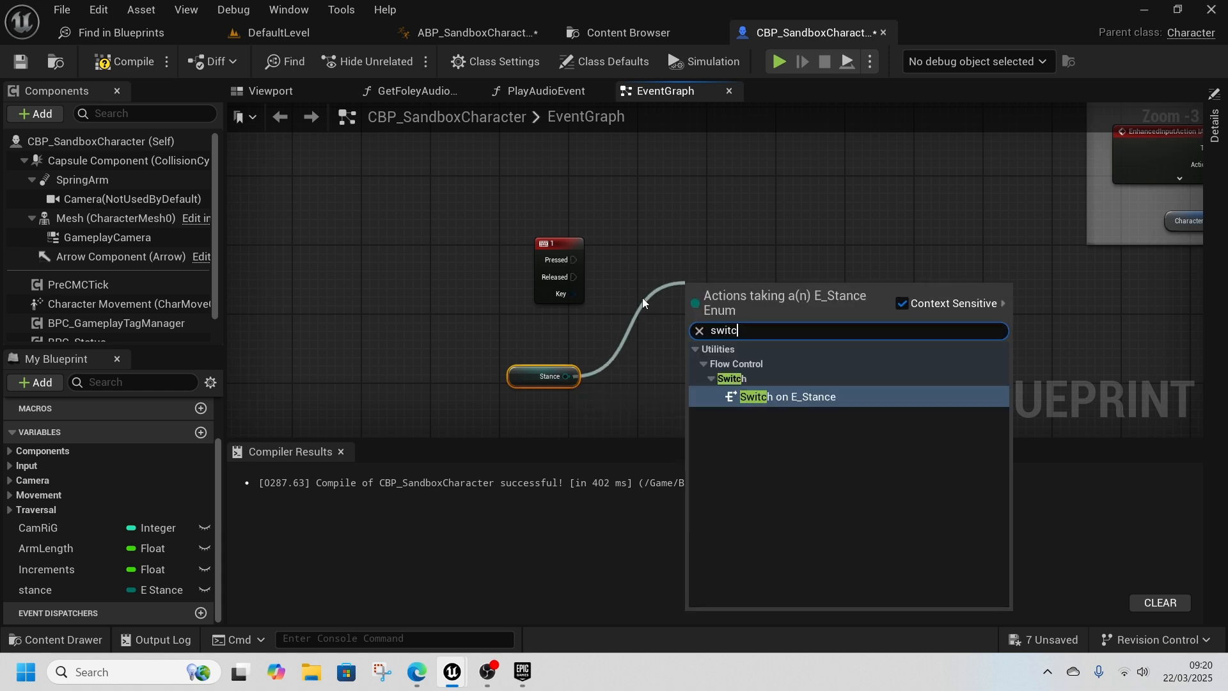
{"action": "left_click", "coordinate": [776, 403]}
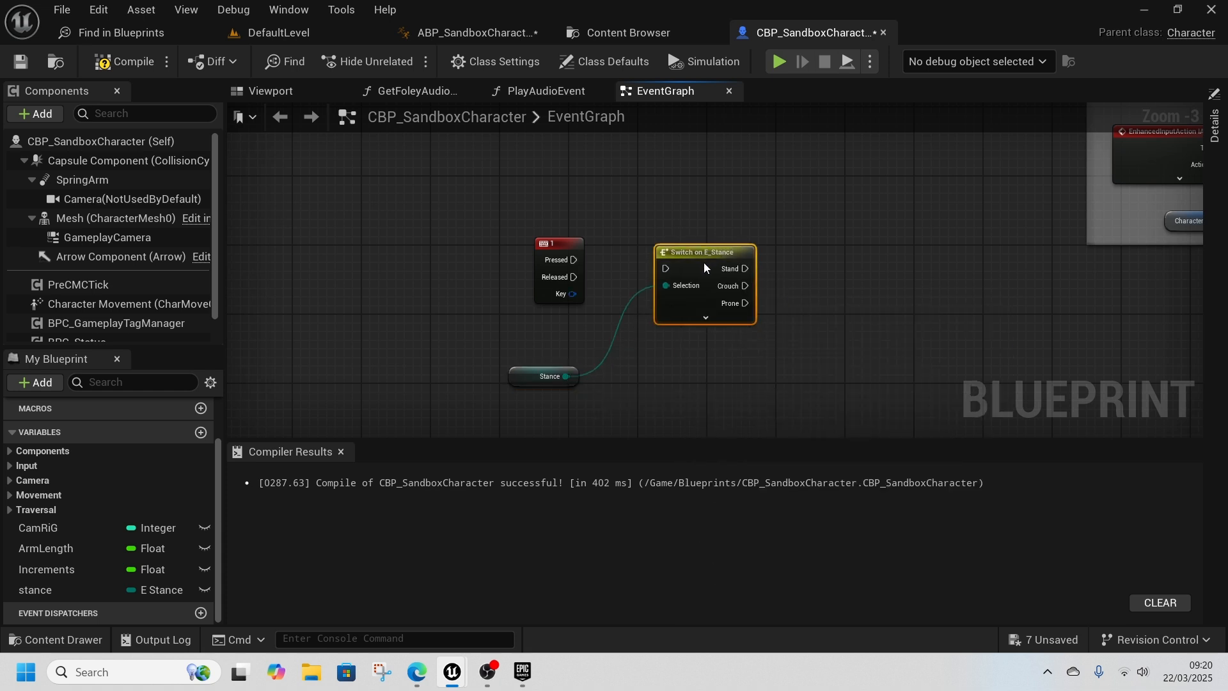
Step: Connect the 1 key's Pressed output to the stance switch and add a Set stance node with value Katana on the Stand output
{"action": "left_click_drag", "start_coordinate": [571, 265], "coordinate": [662, 271]}
{"action": "right_click_drag", "start_coordinate": [682, 259], "coordinate": [496, 300]}
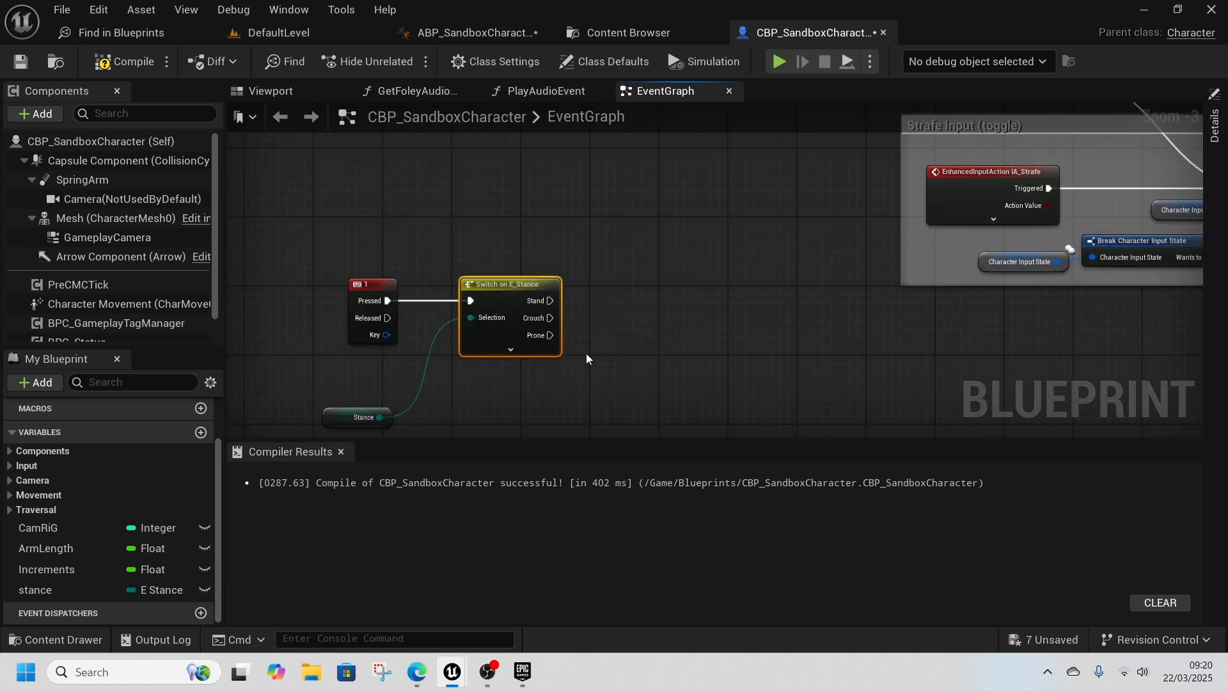
{"action": "left_click_drag", "start_coordinate": [35, 590], "coordinate": [676, 295]}
{"action": "left_click", "coordinate": [656, 326]}
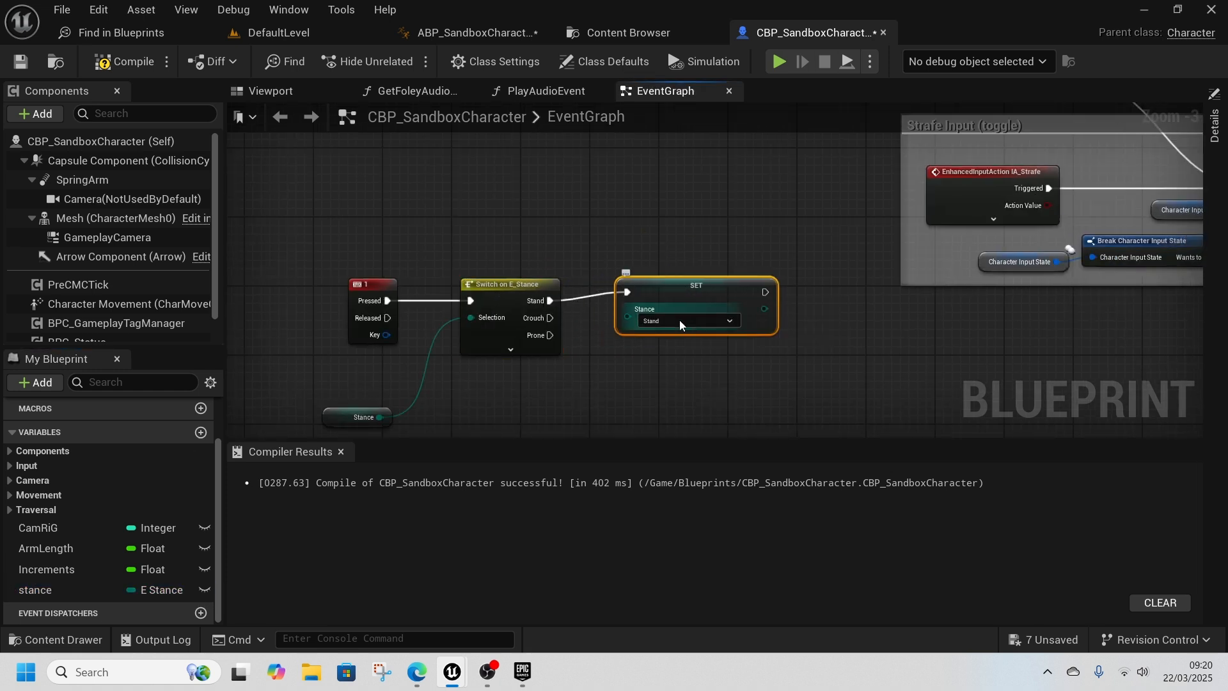
{"action": "left_click", "coordinate": [679, 319]}
{"action": "left_click", "coordinate": [659, 352]}
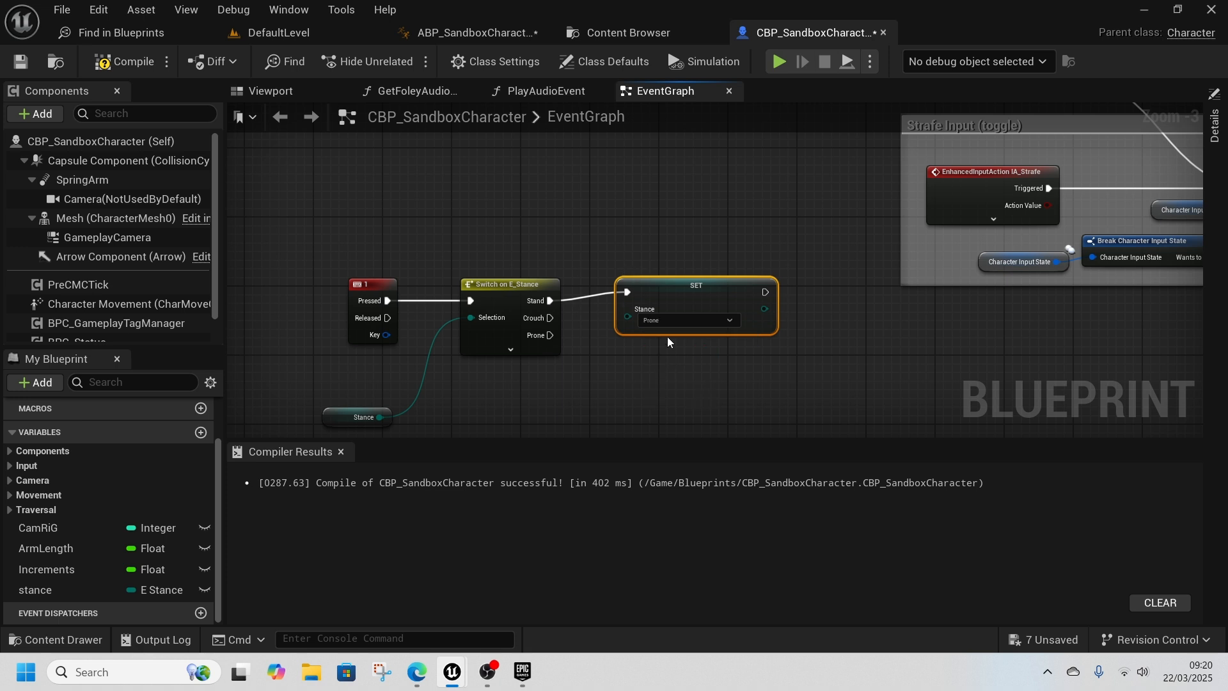
{"action": "left_click", "coordinate": [668, 322]}
{"action": "left_click", "coordinate": [663, 364]}
{"action": "right_click_drag", "start_coordinate": [687, 337], "coordinate": [641, 285]}
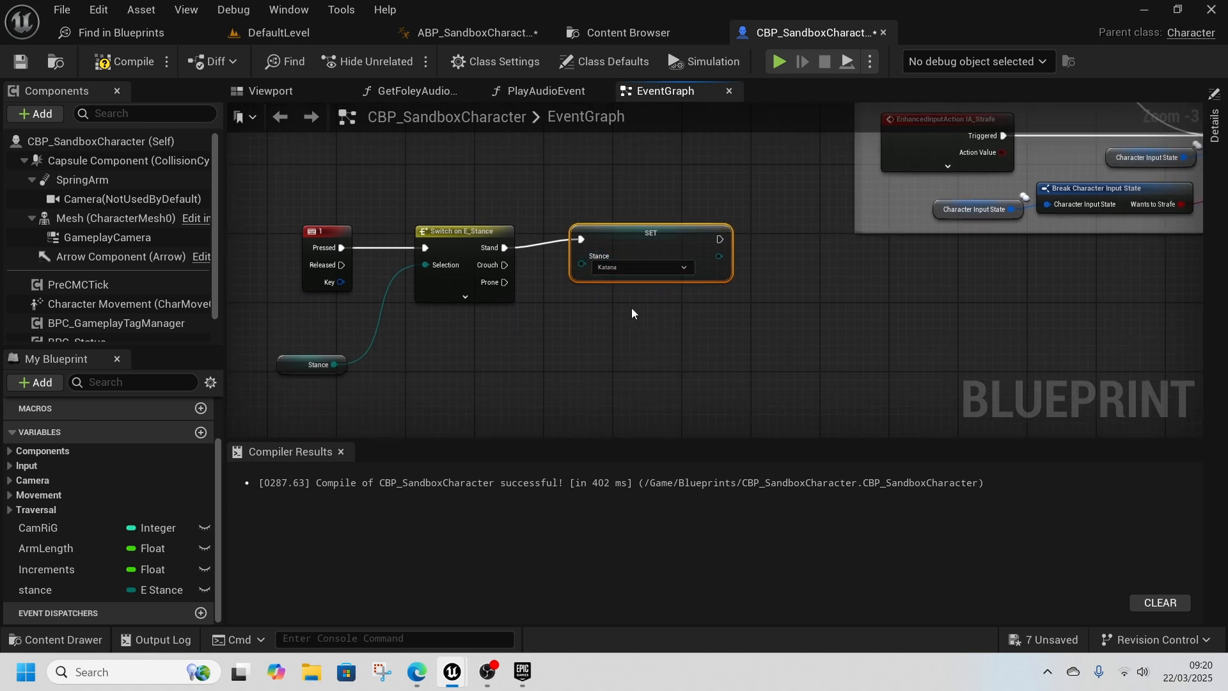
Step: Duplicate the Set stance node, connect the copy to the switch's Katana output, and set its value to Spear
{"action": "key", "text": "ctrl+c"}
{"action": "key", "text": "ctrl+v"}
{"action": "left_click_drag", "start_coordinate": [805, 339], "coordinate": [659, 309]}
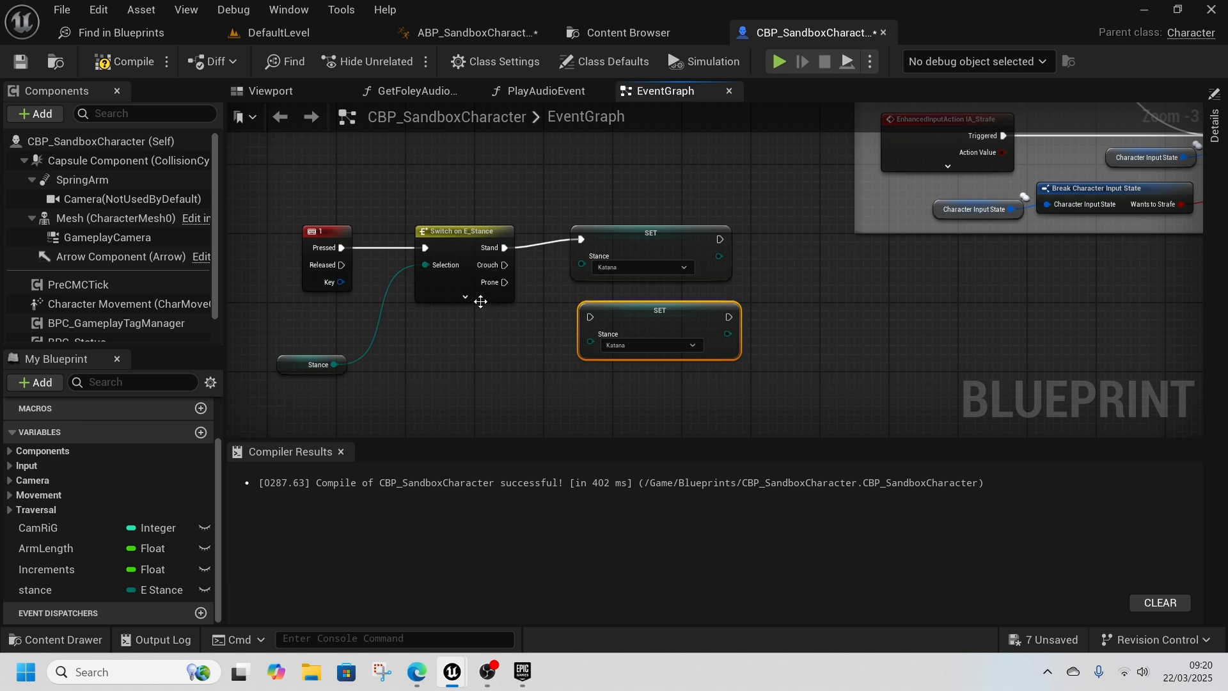
{"action": "left_click", "coordinate": [480, 301]}
{"action": "left_click", "coordinate": [465, 297]}
{"action": "left_click_drag", "start_coordinate": [505, 300], "coordinate": [617, 318]}
{"action": "left_click", "coordinate": [633, 345]}
{"action": "left_click", "coordinate": [612, 396]}
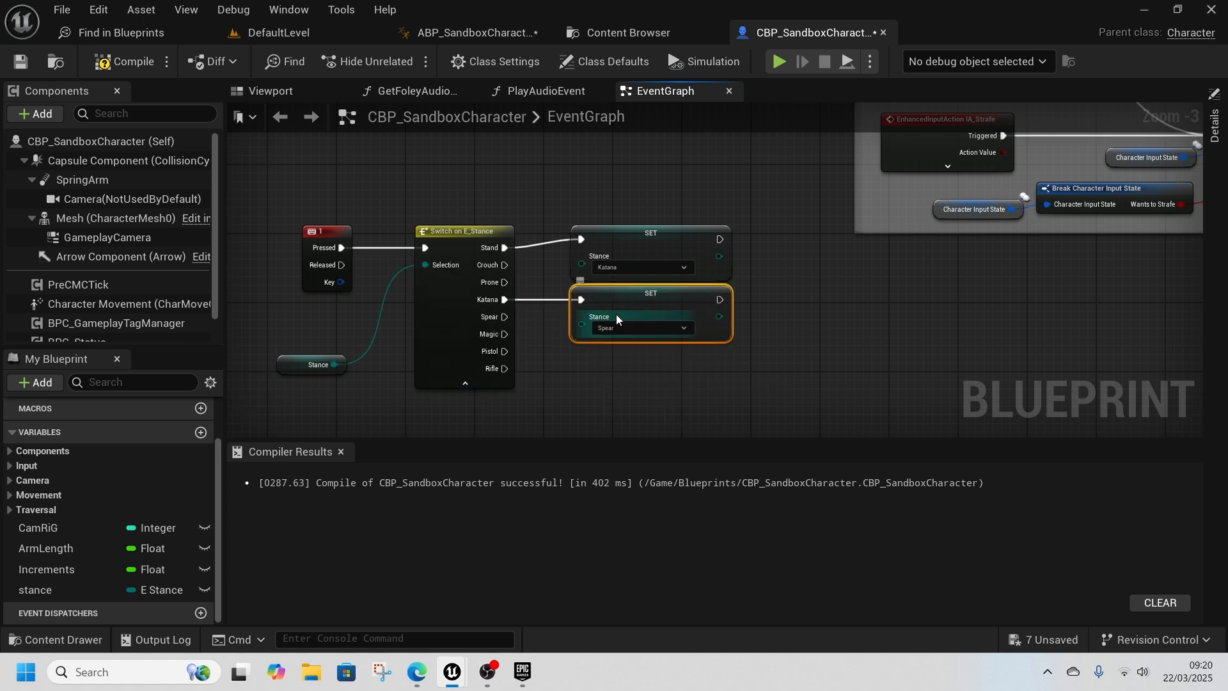
Step: Duplicate the Spear Set node, connect the copy to the switch's Spear output, and set its value to Magic
{"action": "key", "text": "ctrl+d"}
{"action": "left_click_drag", "start_coordinate": [832, 411], "coordinate": [693, 382]}
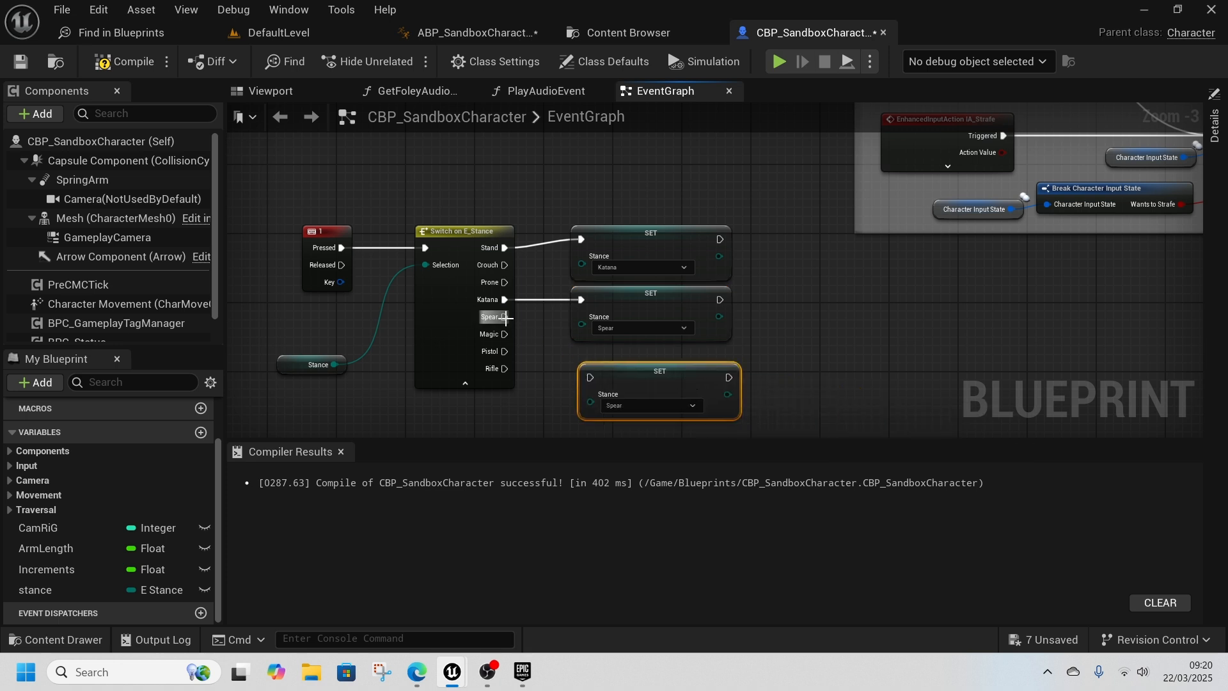
{"action": "left_click_drag", "start_coordinate": [505, 316], "coordinate": [590, 378]}
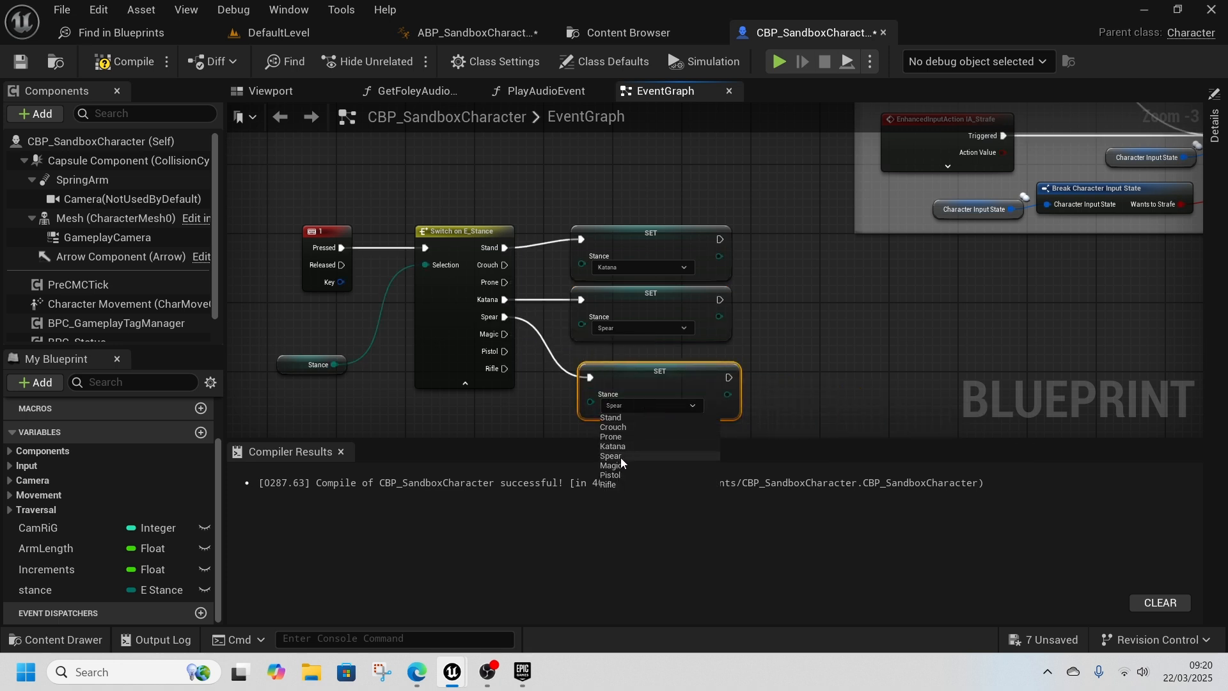
{"action": "left_click", "coordinate": [614, 466]}
Step: Duplicate the Magic Set node, connect the copy to the switch's Magic output, and set its value to Pistol
{"action": "right_click_drag", "start_coordinate": [754, 368], "coordinate": [782, 310]}
{"action": "key", "text": "ctrl+d"}
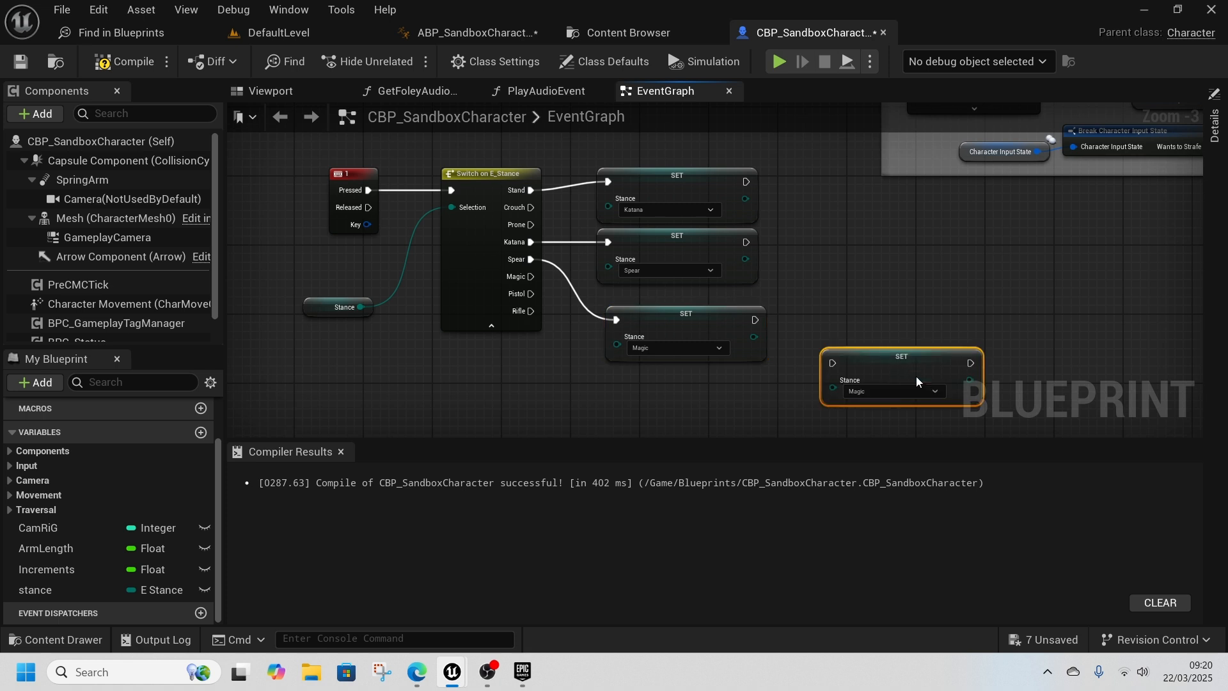
{"action": "left_click_drag", "start_coordinate": [908, 376], "coordinate": [695, 402]}
{"action": "left_click_drag", "start_coordinate": [532, 278], "coordinate": [616, 389]}
{"action": "right_click_drag", "start_coordinate": [616, 389], "coordinate": [583, 340]}
{"action": "left_click", "coordinate": [643, 369]}
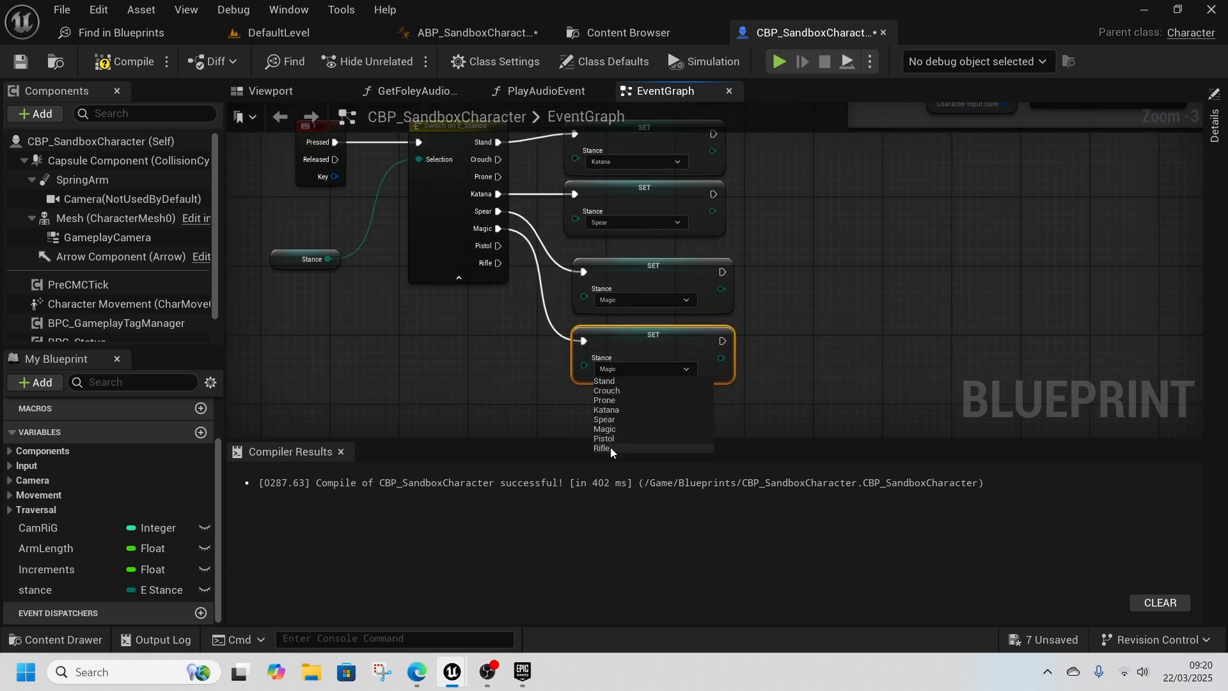
{"action": "left_click", "coordinate": [640, 448]}
Step: Duplicate the Pistol Set node, connect the copy to the switch's Pistol output, and set its value to Rifle
{"action": "right_click_drag", "start_coordinate": [776, 366], "coordinate": [760, 308]}
{"action": "key", "text": "ctrl+c"}
{"action": "key", "text": "ctrl+v"}
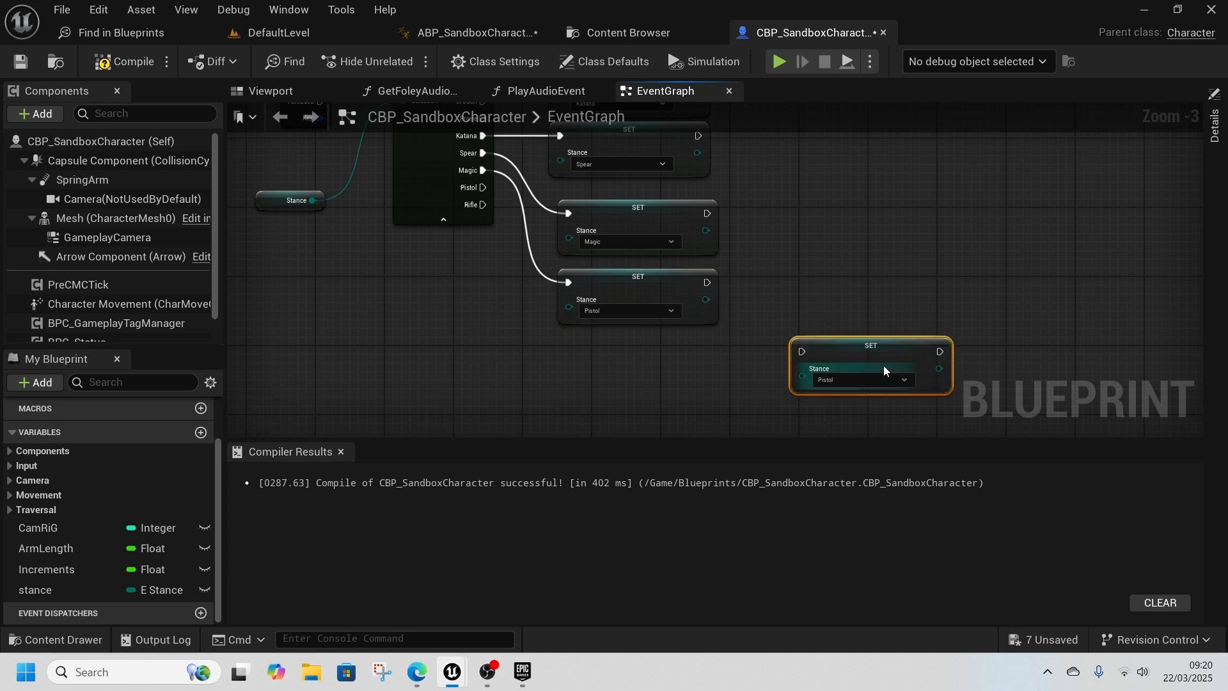
{"action": "left_click_drag", "start_coordinate": [859, 353], "coordinate": [653, 364]}
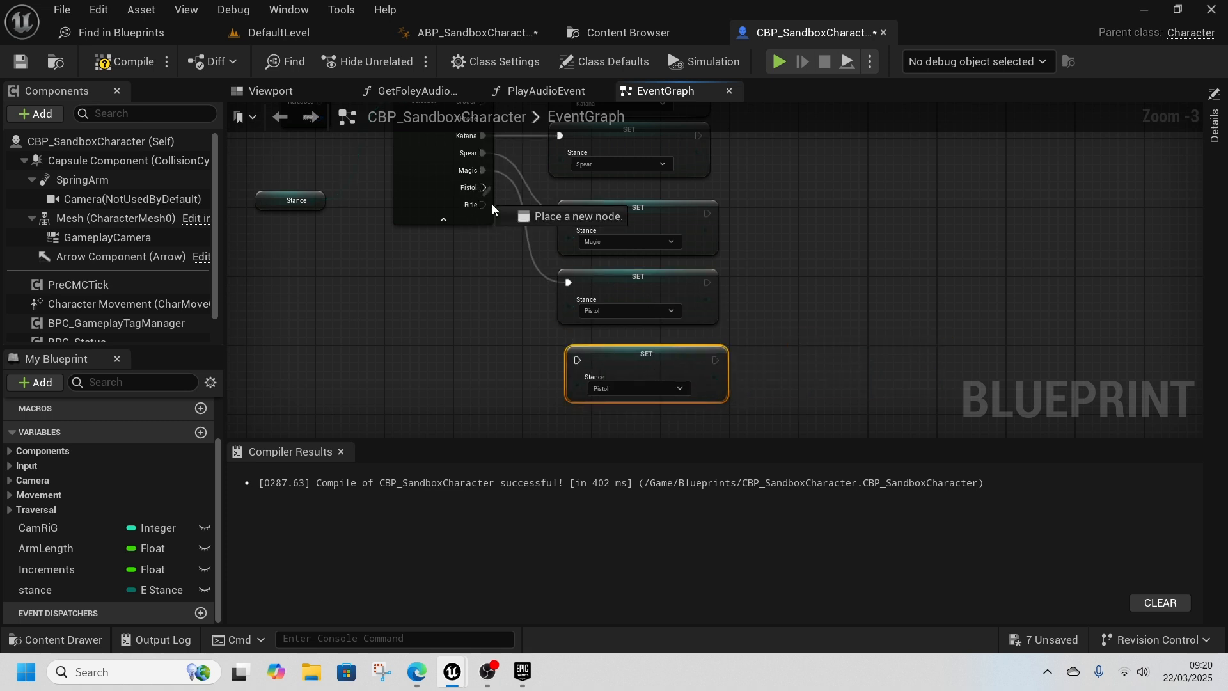
{"action": "left_click_drag", "start_coordinate": [493, 205], "coordinate": [563, 367]}
{"action": "left_click", "coordinate": [488, 305]}
{"action": "left_click_drag", "start_coordinate": [484, 190], "coordinate": [575, 360]}
{"action": "left_click", "coordinate": [616, 392]}
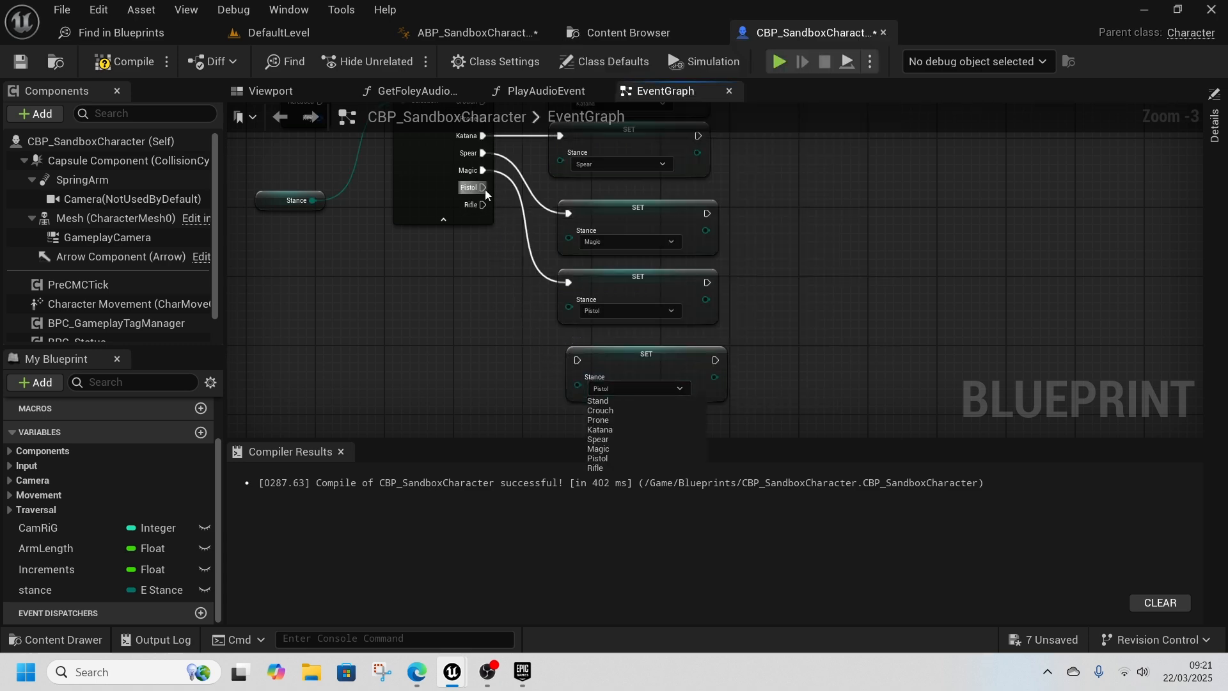
{"action": "left_click_drag", "start_coordinate": [484, 190], "coordinate": [608, 347]}
{"action": "left_click", "coordinate": [621, 391]}
{"action": "left_click", "coordinate": [602, 472]}
Step: Duplicate the Rifle Set node below the others and connect the copy to the switch's Rifle output
{"action": "key", "text": "ctrl+d"}
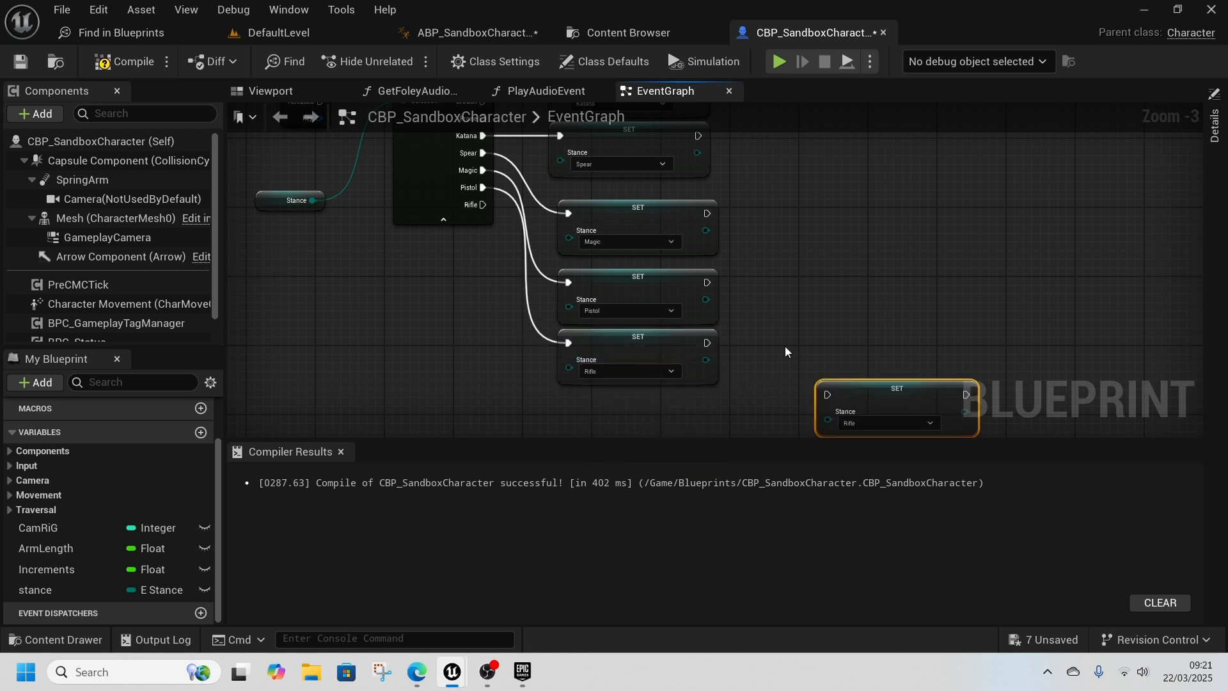
{"action": "right_click", "coordinate": [785, 347]}
{"action": "left_click_drag", "start_coordinate": [877, 391], "coordinate": [669, 412]}
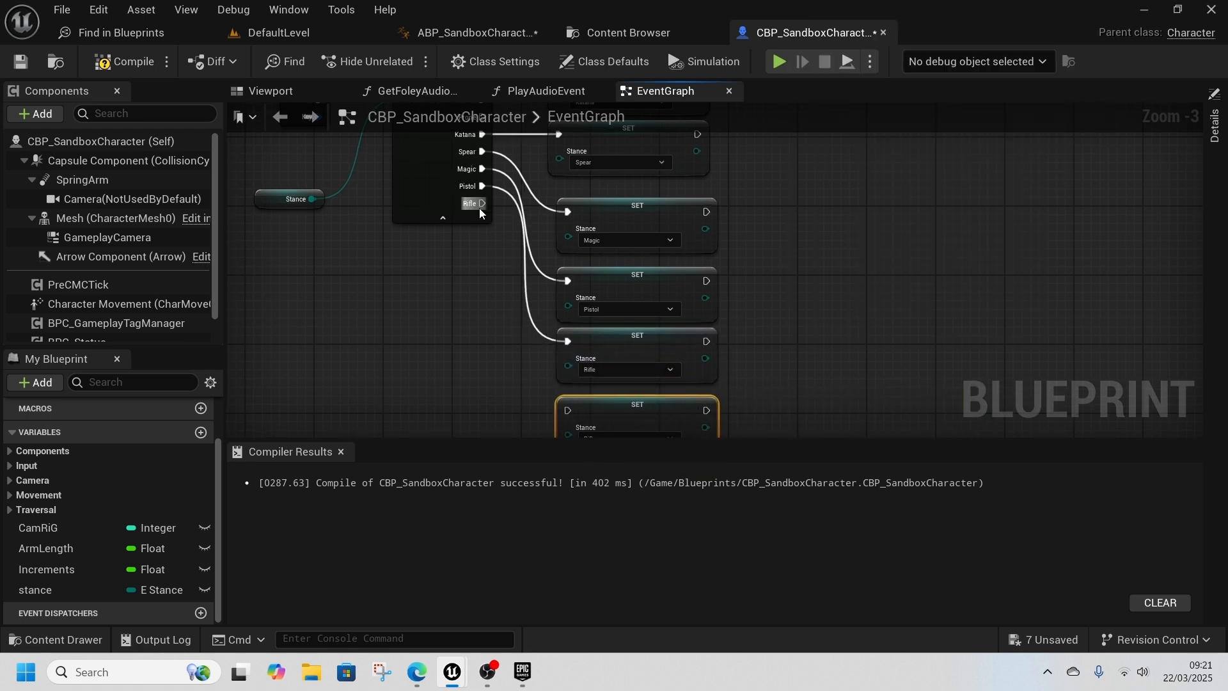
{"action": "left_click_drag", "start_coordinate": [481, 204], "coordinate": [569, 410]}
{"action": "right_click_drag", "start_coordinate": [656, 430], "coordinate": [663, 347]}
{"action": "left_click", "coordinate": [636, 357]}
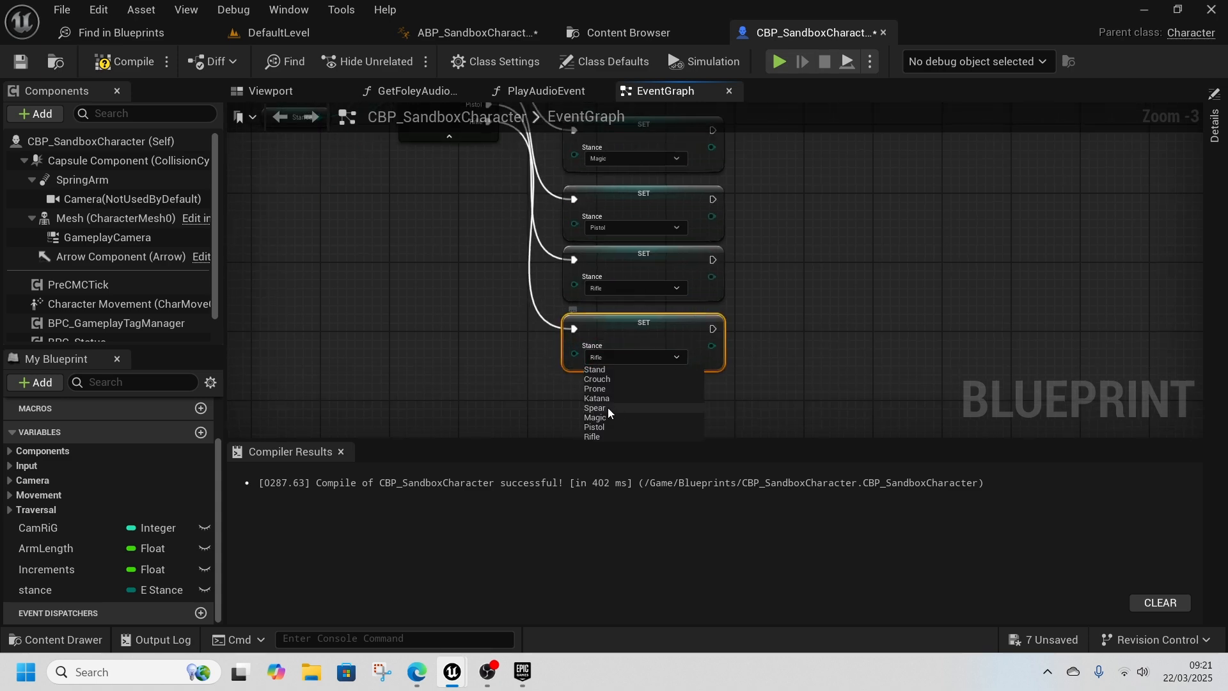
{"action": "left_click", "coordinate": [601, 437]}
Step: Add a Print String node beside the Set nodes and feed its In String from the stance variable through an Enum to String conversion
{"action": "right_click_drag", "start_coordinate": [824, 115], "coordinate": [638, 294]}
{"action": "right_click", "coordinate": [638, 293]}
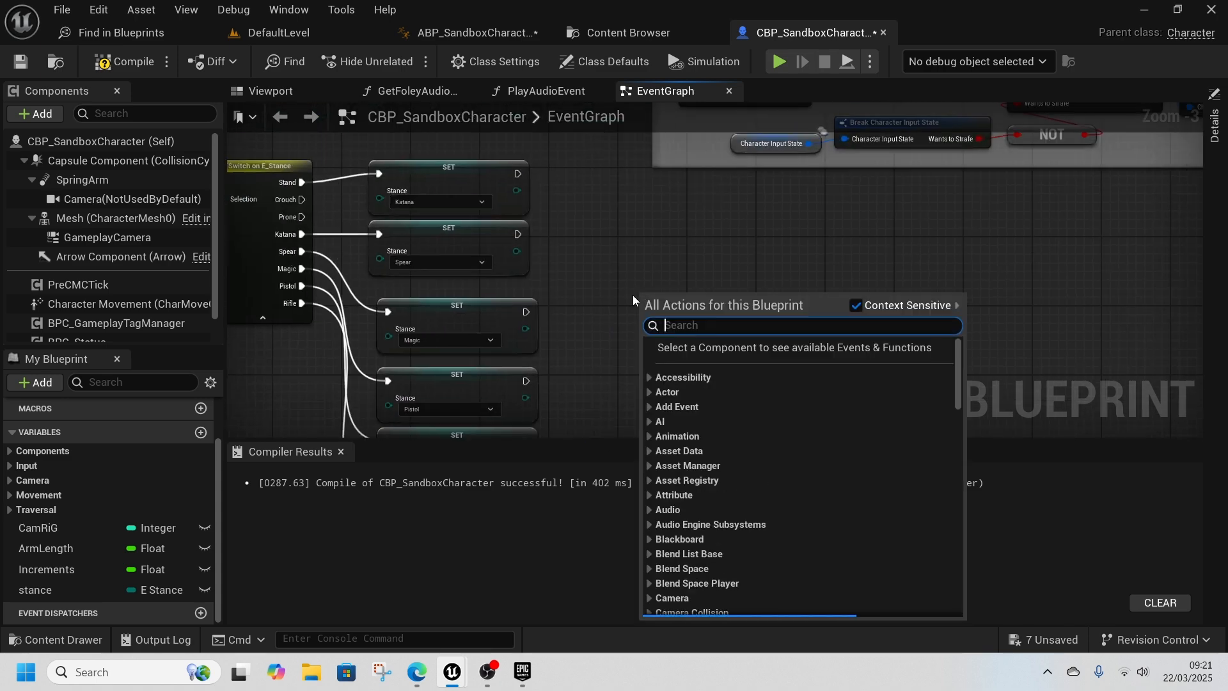
{"action": "type", "text": "print"}
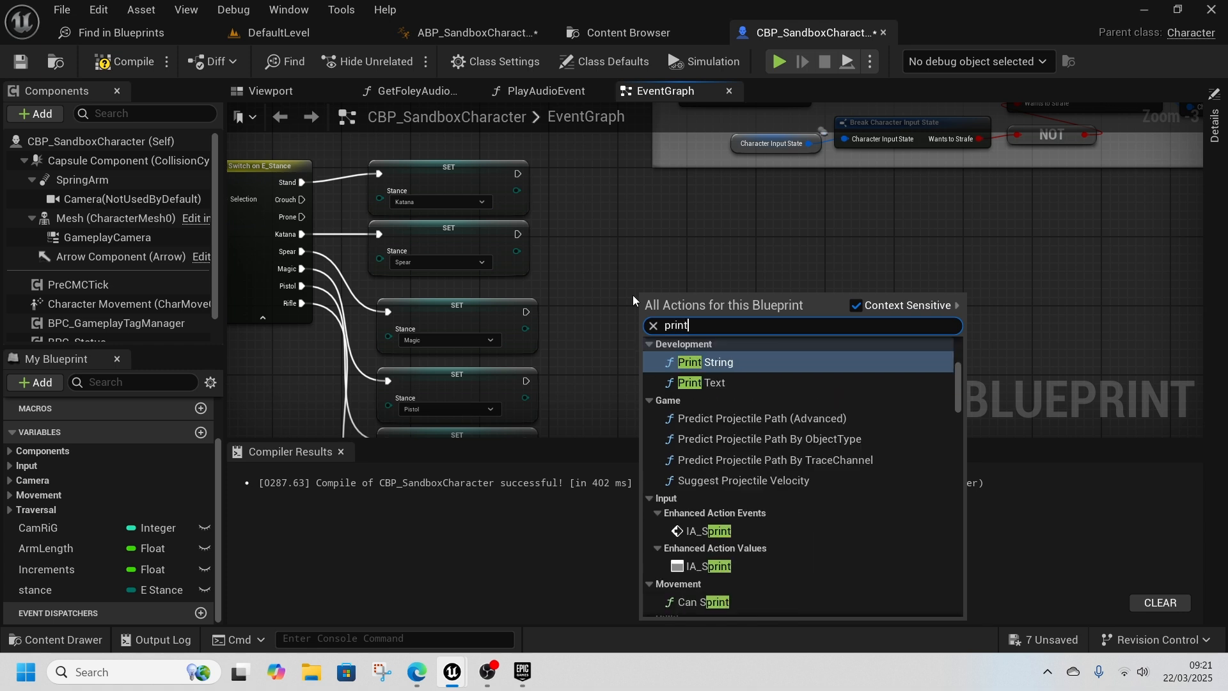
{"action": "left_click", "coordinate": [734, 365]}
{"action": "left_click", "coordinate": [74, 595]}
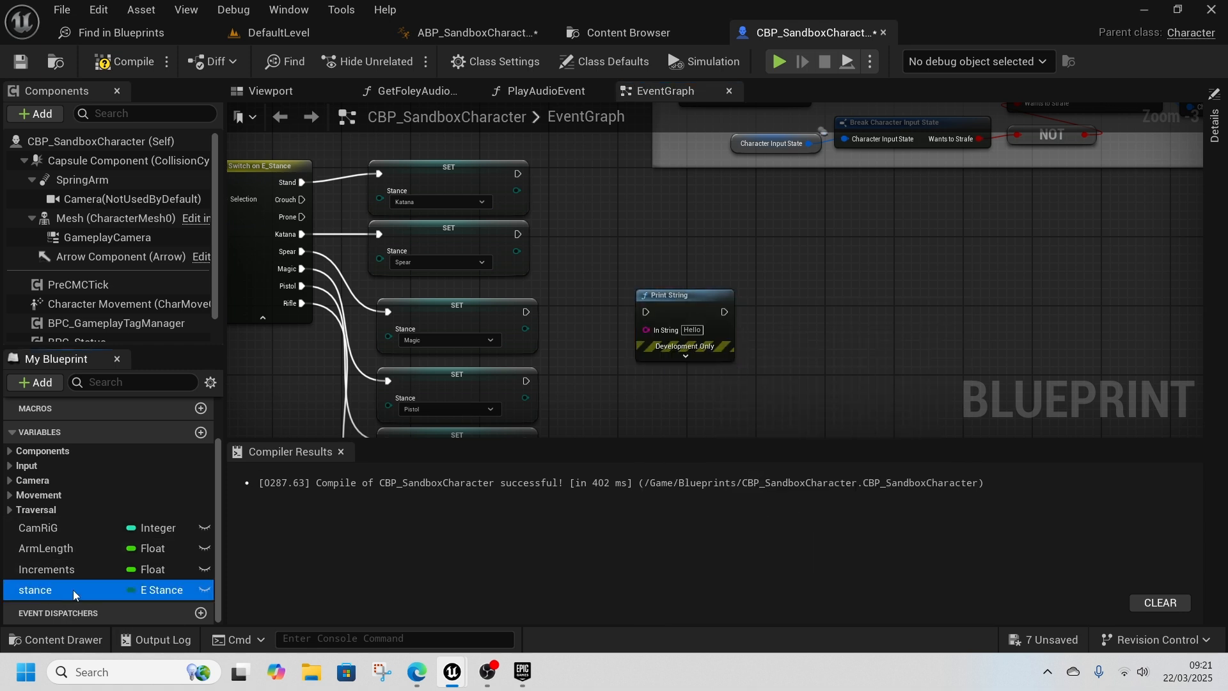
{"action": "left_click_drag", "start_coordinate": [644, 340], "coordinate": [646, 332]}
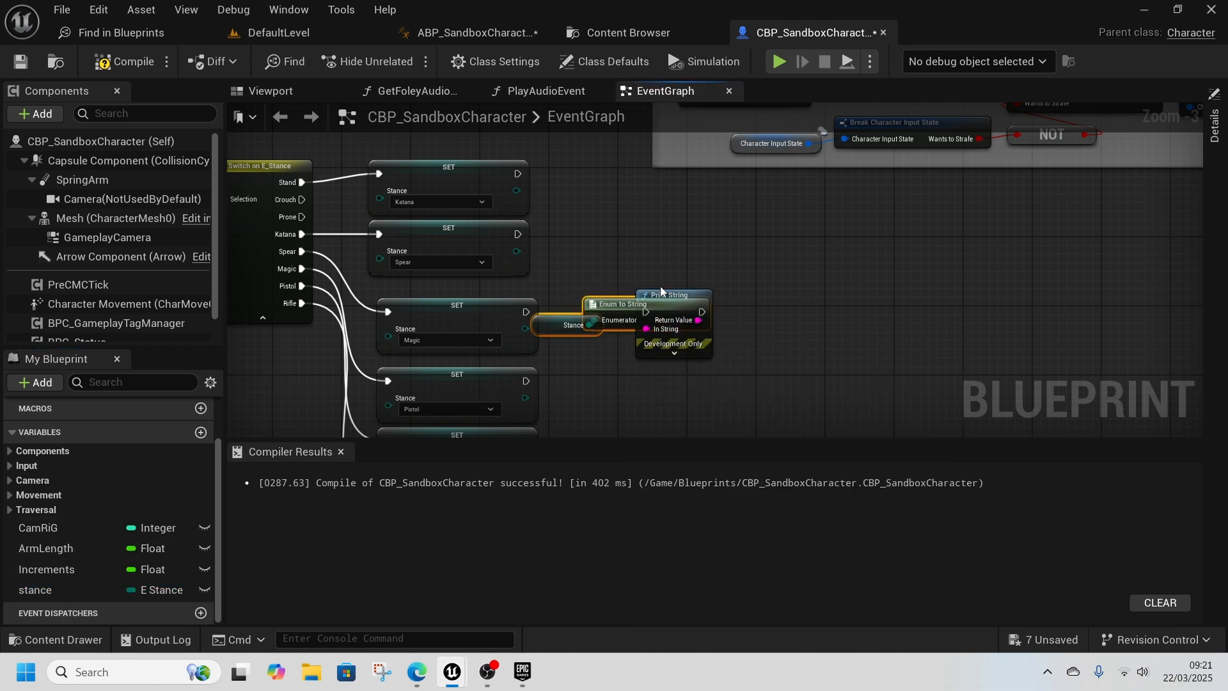
{"action": "left_click_drag", "start_coordinate": [661, 287], "coordinate": [722, 253]}
Step: Connect the execution outputs of all six Set stance nodes to the Print String node
{"action": "left_click_drag", "start_coordinate": [517, 174], "coordinate": [698, 268]}
{"action": "left_click_drag", "start_coordinate": [517, 234], "coordinate": [698, 269]}
{"action": "left_click_drag", "start_coordinate": [526, 311], "coordinate": [811, 346]}
{"action": "right_click_drag", "start_coordinate": [584, 392], "coordinate": [588, 305]}
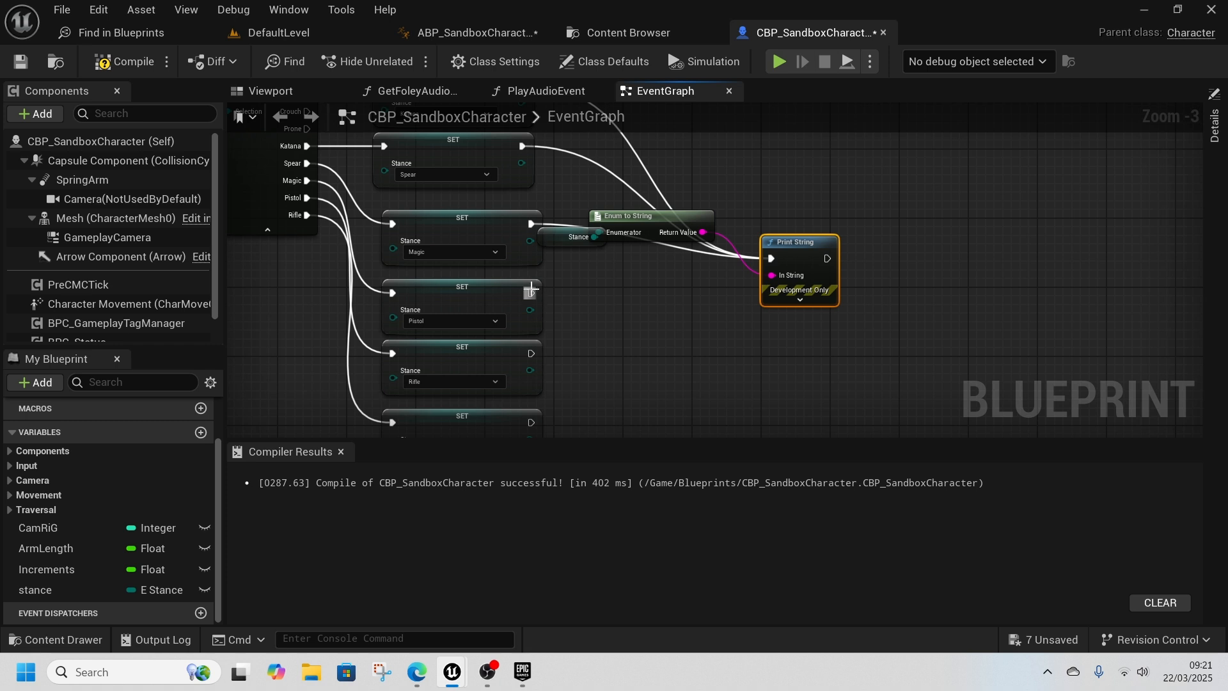
{"action": "left_click_drag", "start_coordinate": [530, 293], "coordinate": [772, 259]}
{"action": "left_click_drag", "start_coordinate": [533, 354], "coordinate": [771, 260]}
{"action": "right_click_drag", "start_coordinate": [664, 357], "coordinate": [668, 318]}
{"action": "left_click_drag", "start_coordinate": [535, 383], "coordinate": [777, 222]}
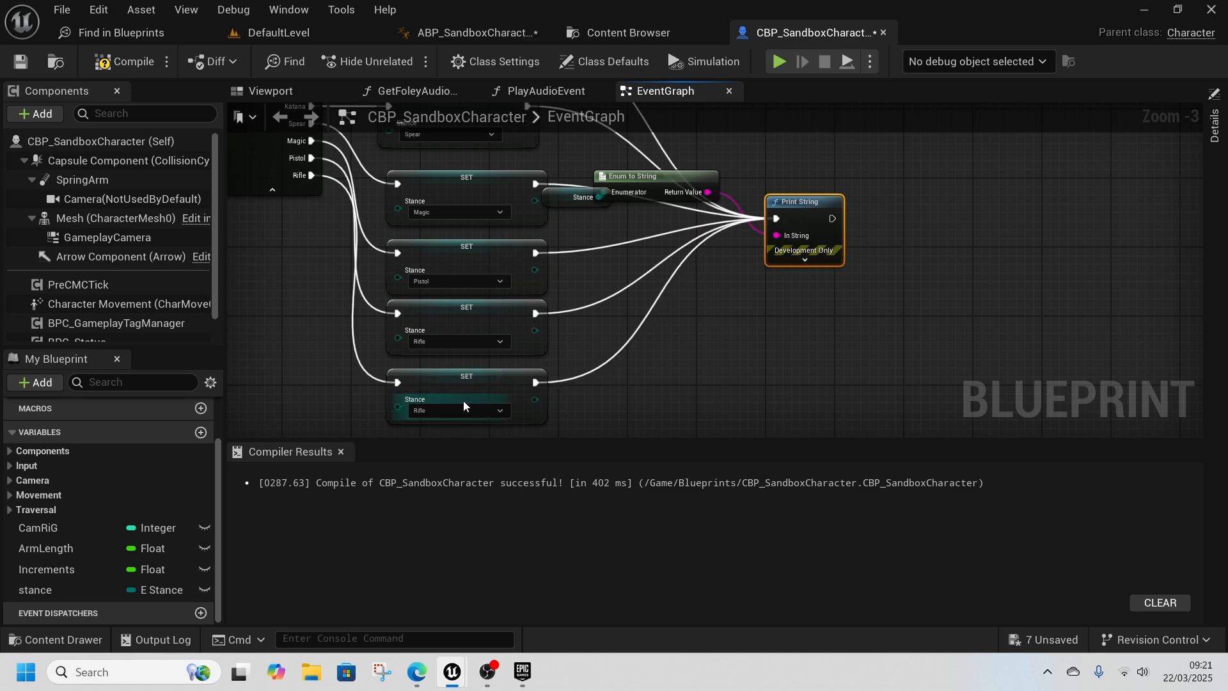
Step: Set the value of the Set stance node on the switch's Rifle output to Stand
{"action": "left_click", "coordinate": [459, 408]}
{"action": "left_click", "coordinate": [429, 422]}
{"action": "right_click_drag", "start_coordinate": [681, 359], "coordinate": [722, 418]}
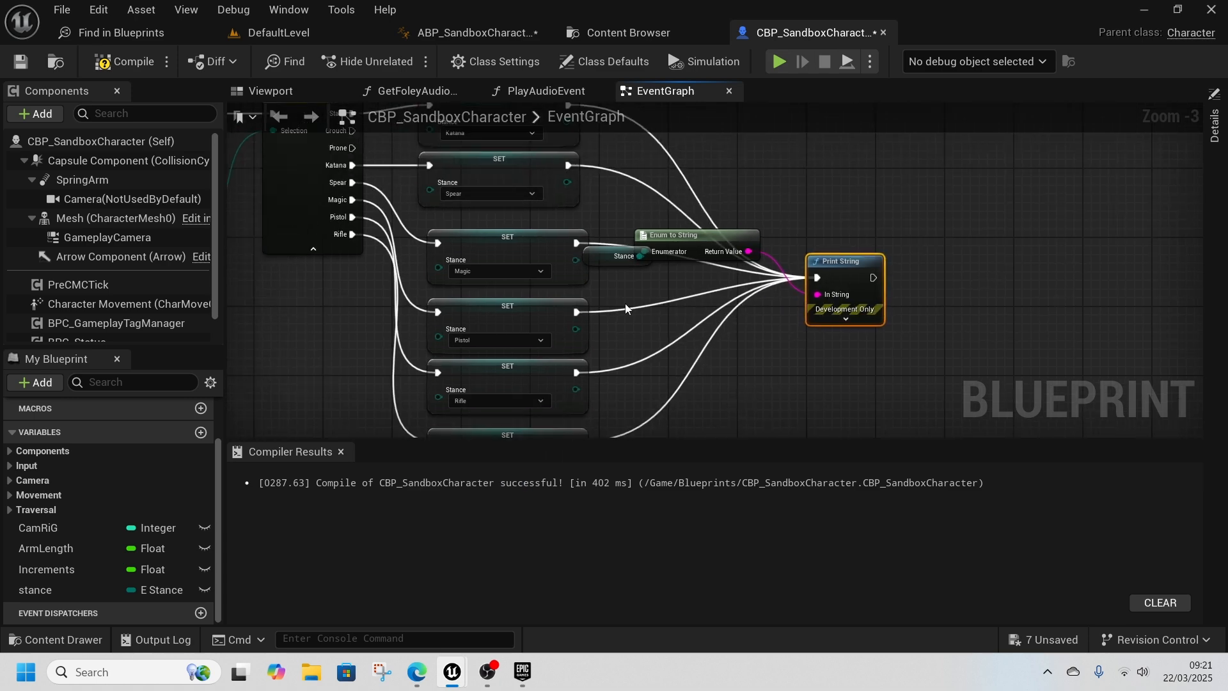
Step: Play-test DefaultLevel, cycling through the printed stances and toggling crouch
{"action": "left_click", "coordinate": [288, 33]}
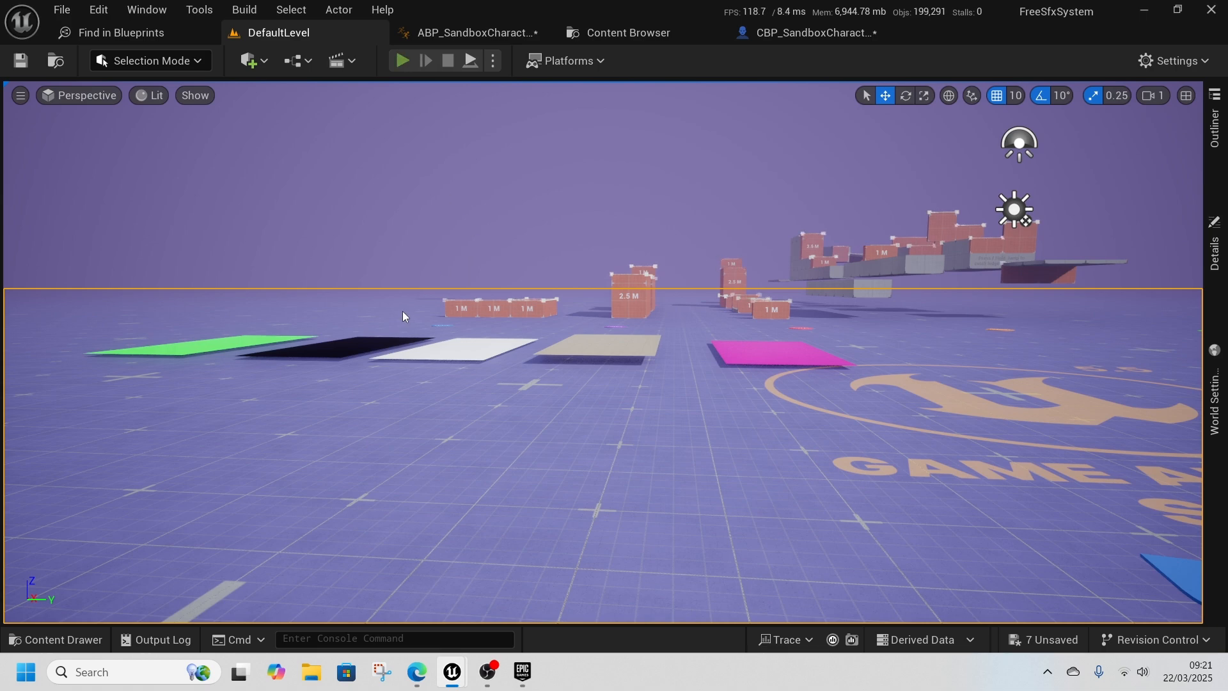
{"action": "key", "text": "alt+p"}
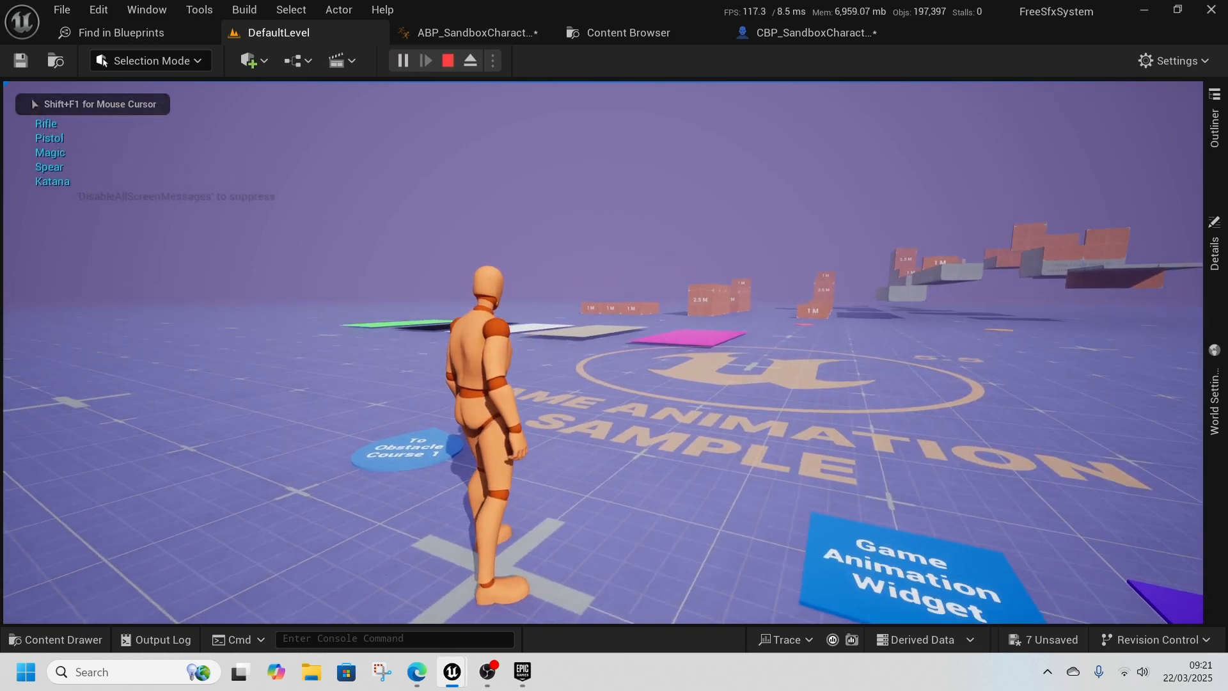
{"action": "scroll", "coordinate": [604, 353], "scroll_direction": "down", "scroll_amount": 8}
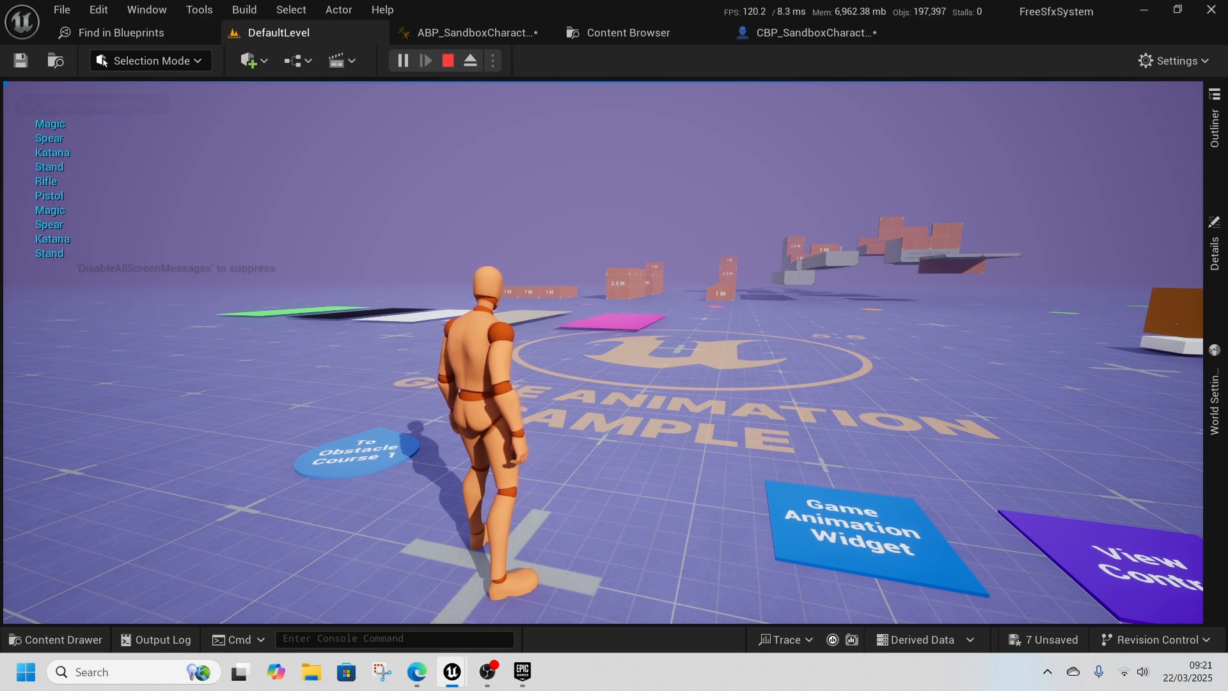
{"action": "scroll", "coordinate": [603, 352], "scroll_direction": "down", "scroll_amount": 4}
{"action": "key", "text": "c"}
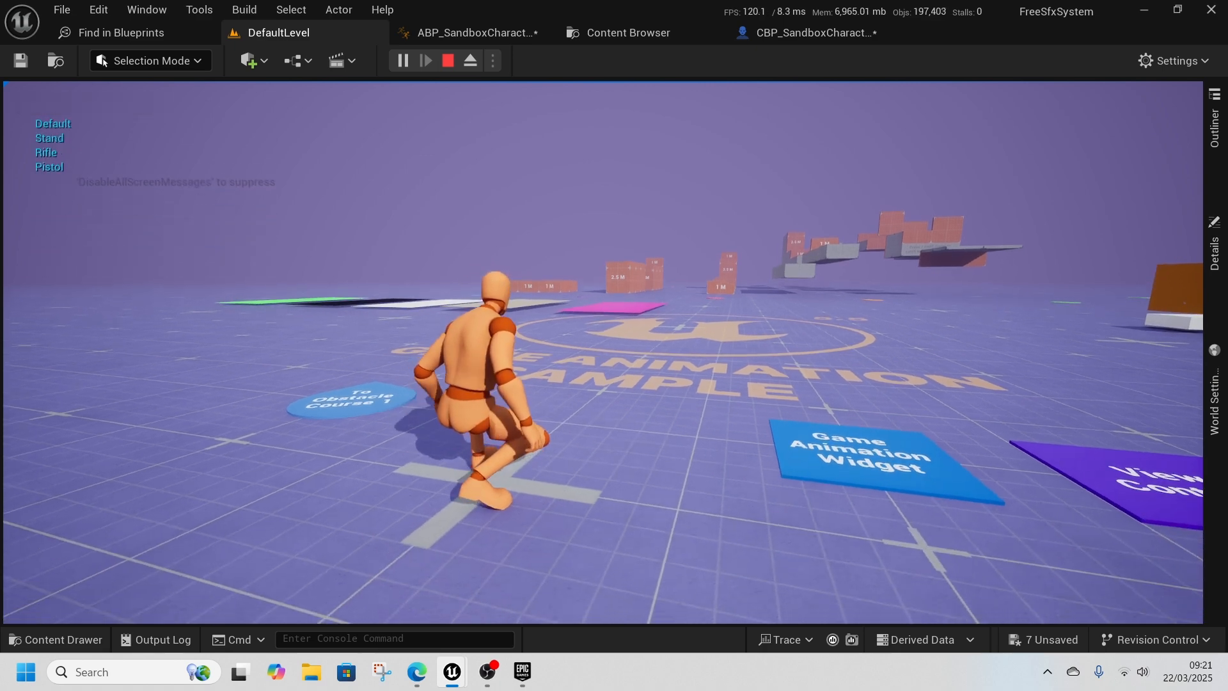
{"action": "key", "text": "c"}
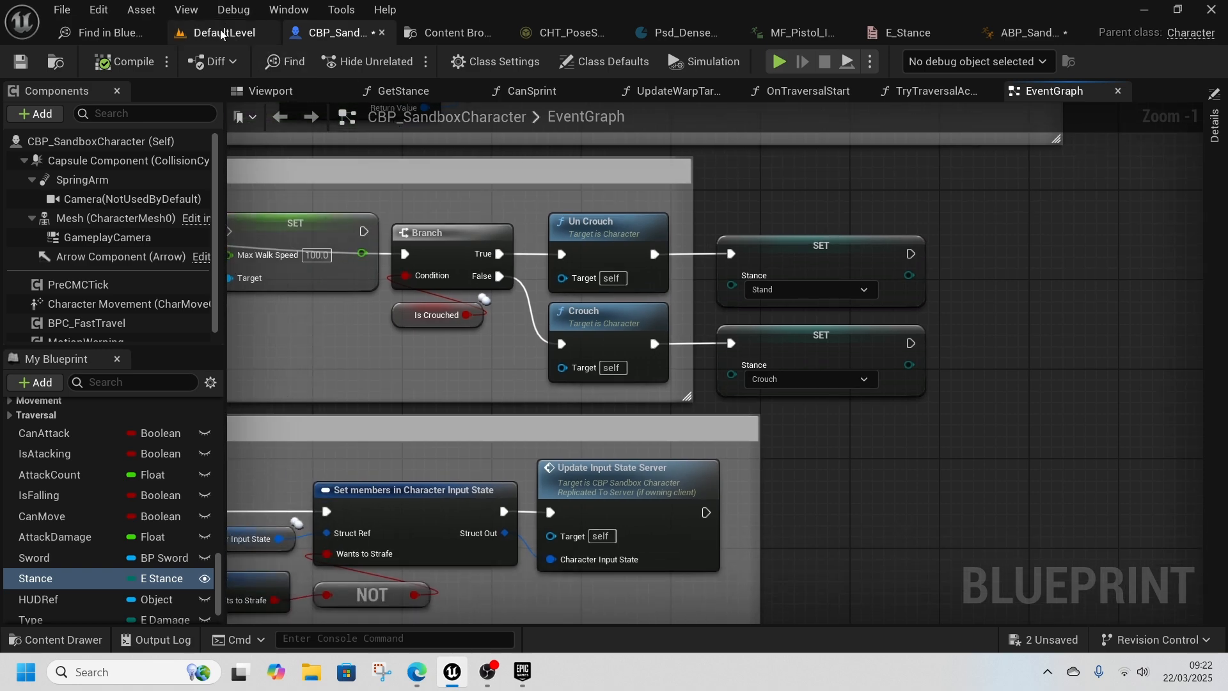
Step: In the GameAnimationSample project, close every editor tab after DefaultLevel and save all unsaved assets
{"action": "right_click", "coordinate": [221, 33]}
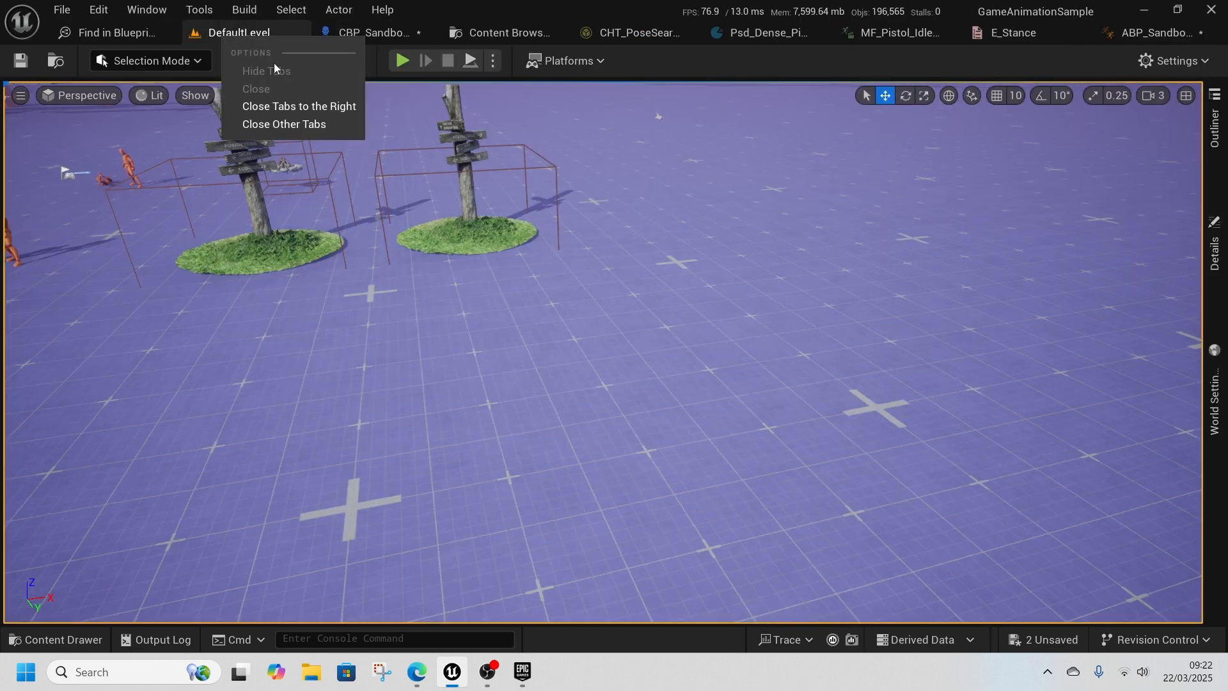
{"action": "left_click", "coordinate": [288, 107]}
{"action": "right_click_drag", "start_coordinate": [615, 401], "coordinate": [639, 384]}
{"action": "key", "text": "ctrl+shift+s"}
Step: Open the CHT_PoseSearchDatabases_Dense chooser table from Content/Characters/UEFN_Mannequin/Animations/MotionMatchingData
{"action": "key", "text": "ctrl+space"}
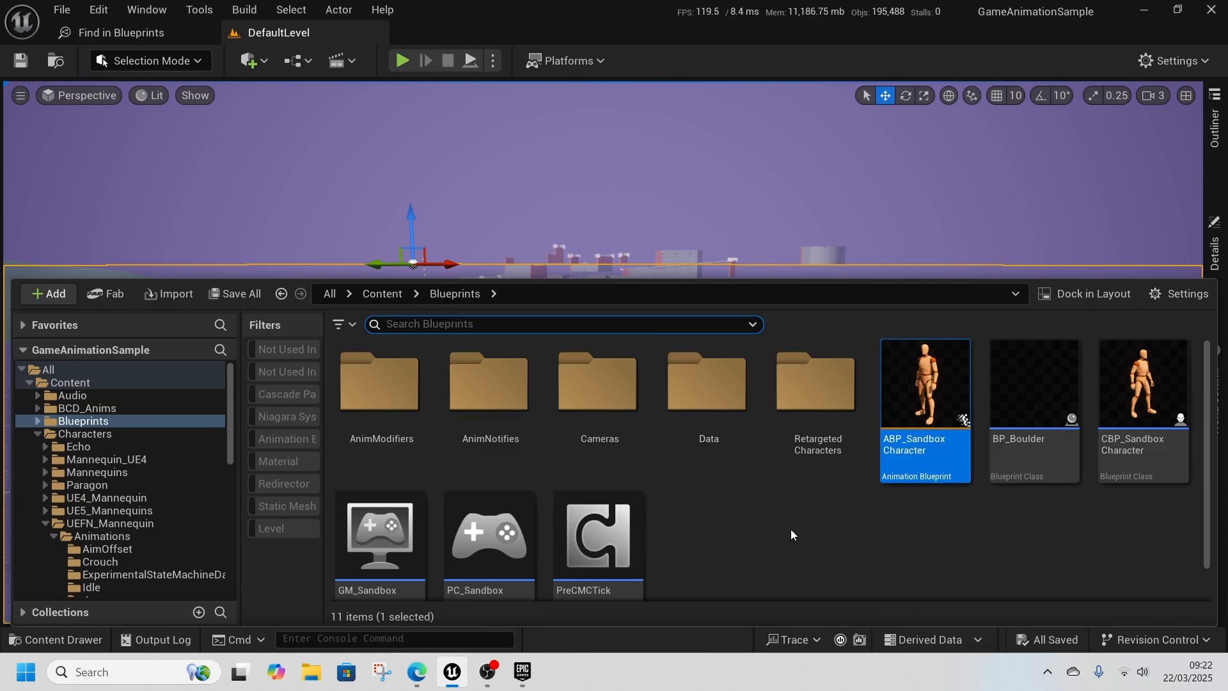
{"action": "left_click", "coordinate": [791, 528]}
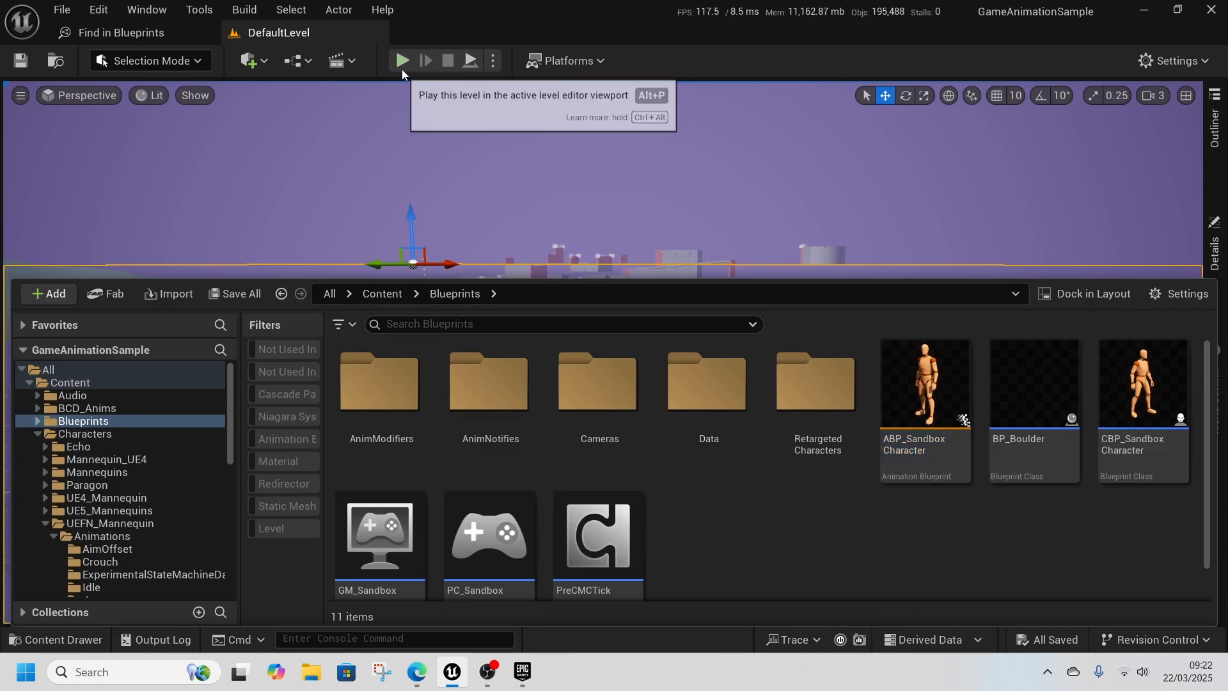
{"action": "left_click", "coordinate": [384, 294]}
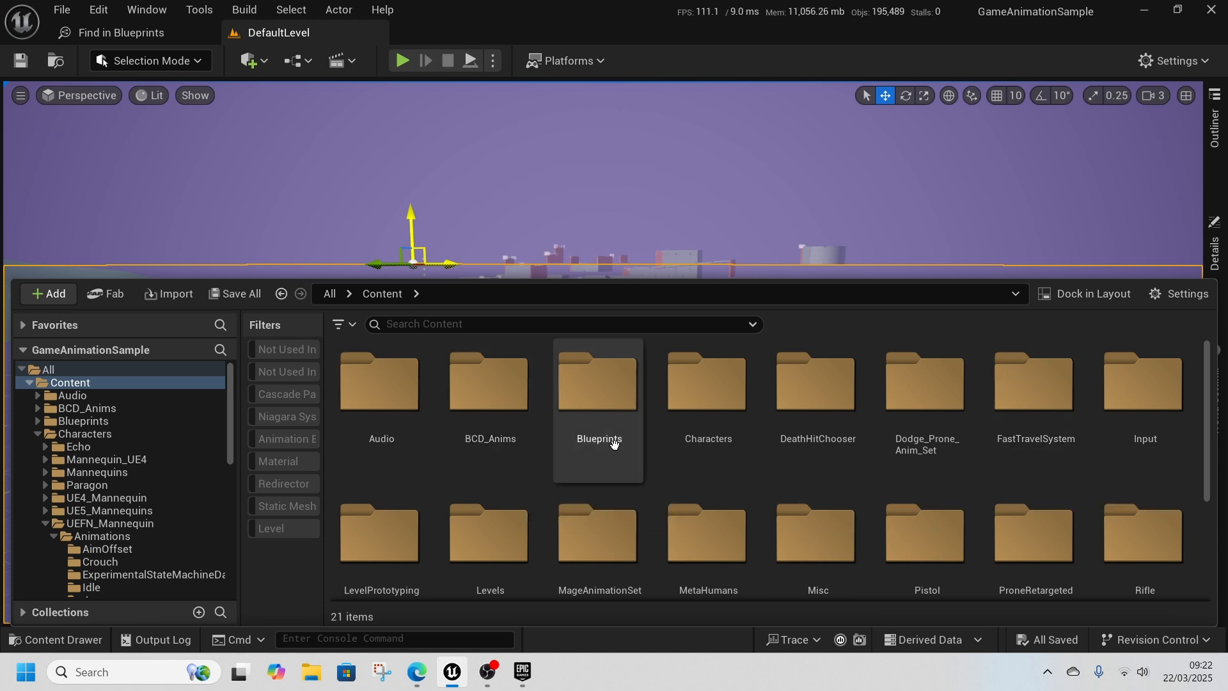
{"action": "double_click", "coordinate": [707, 431]}
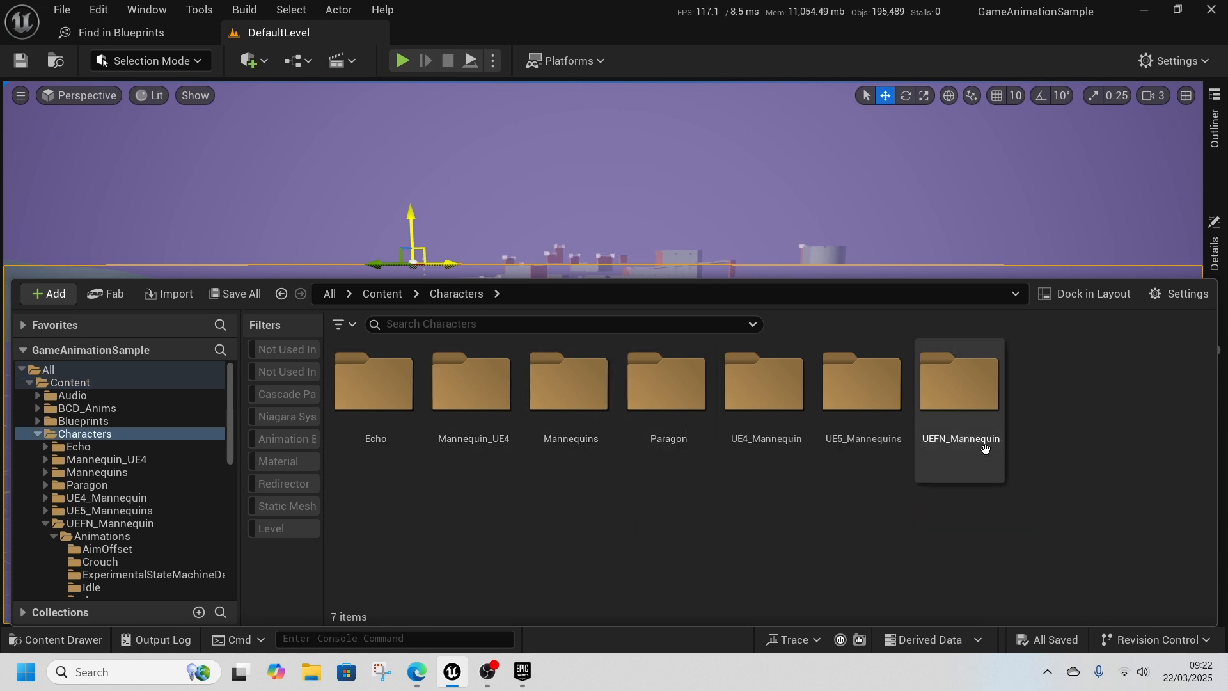
{"action": "double_click", "coordinate": [972, 422]}
{"action": "double_click", "coordinate": [378, 396]}
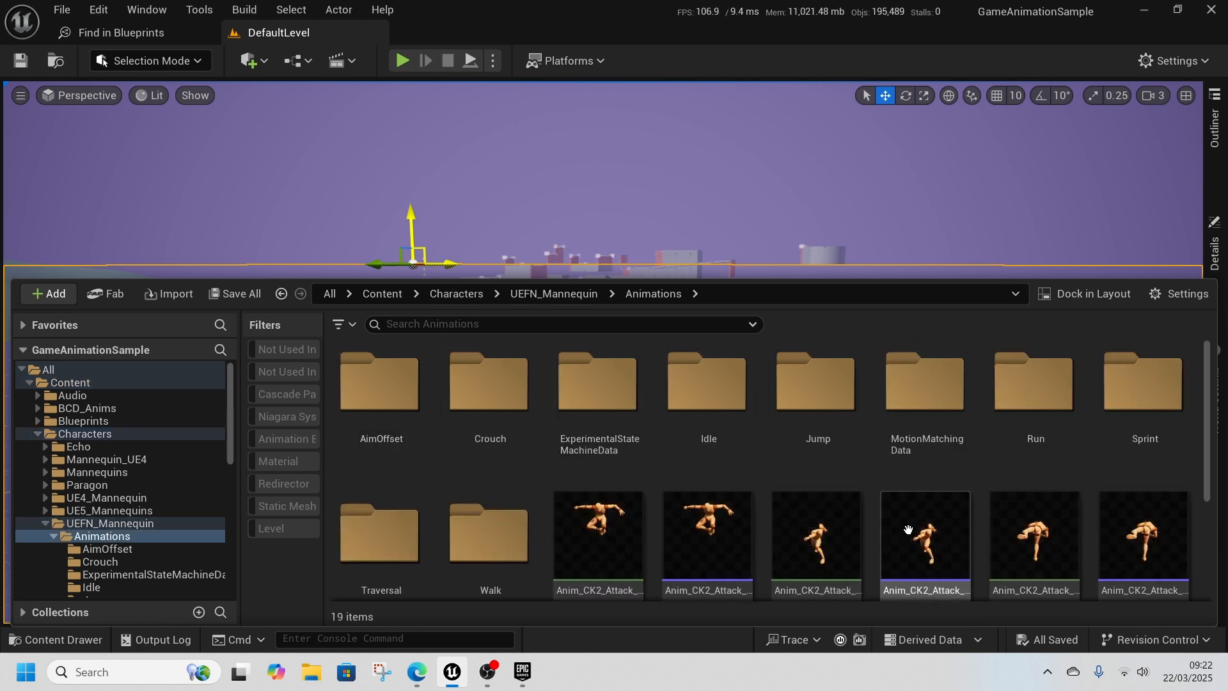
{"action": "double_click", "coordinate": [947, 422]}
{"action": "double_click", "coordinate": [851, 435]}
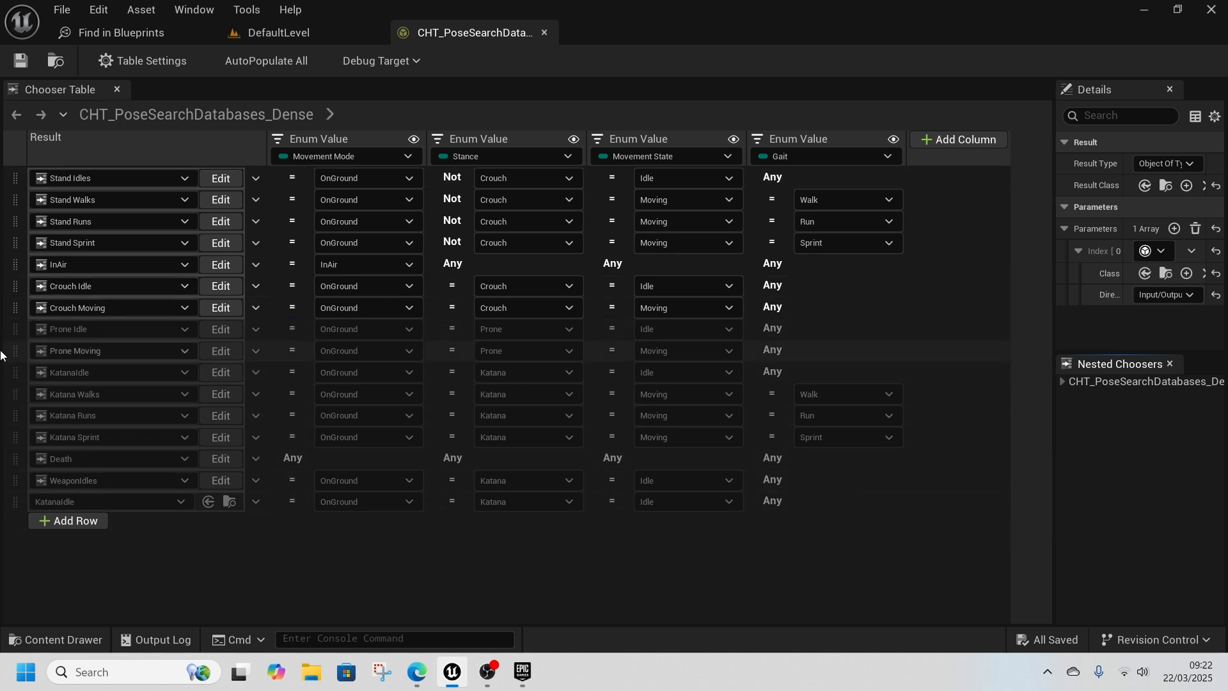
Step: Open the nested Stand Idles chooser and add an Enum (Or) column bound to the ABP Sandbox Character's Stance property
{"action": "left_click", "coordinate": [223, 179]}
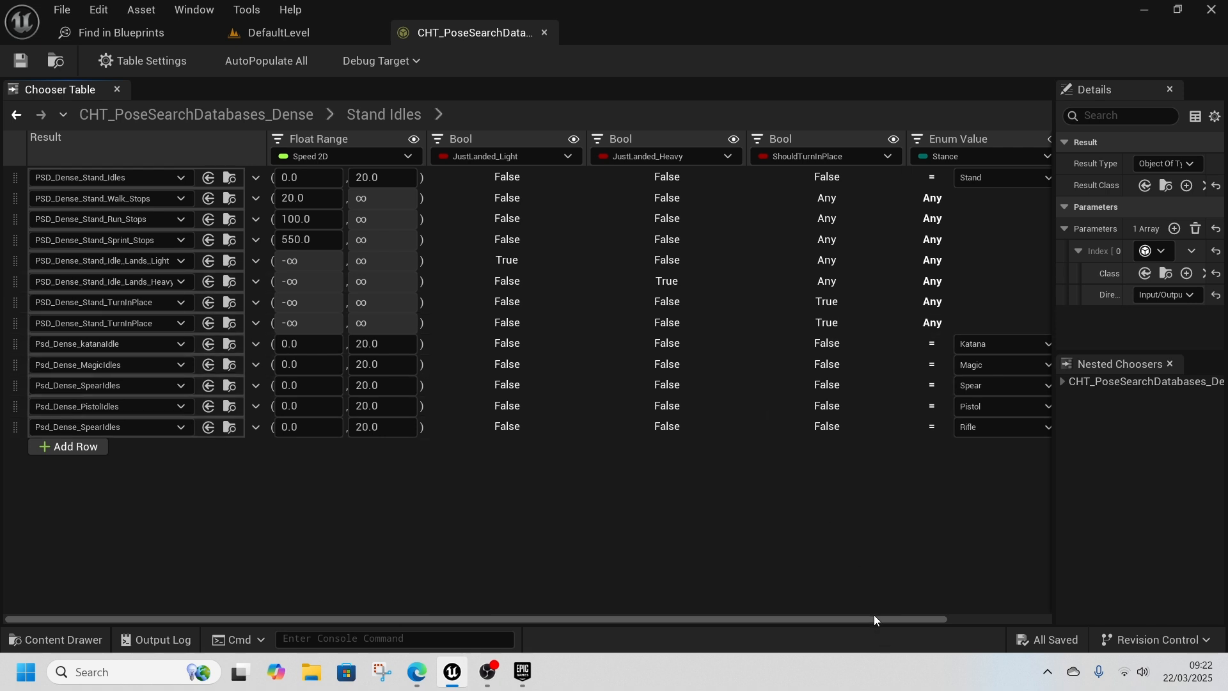
{"action": "left_click_drag", "start_coordinate": [875, 621], "coordinate": [1062, 608]}
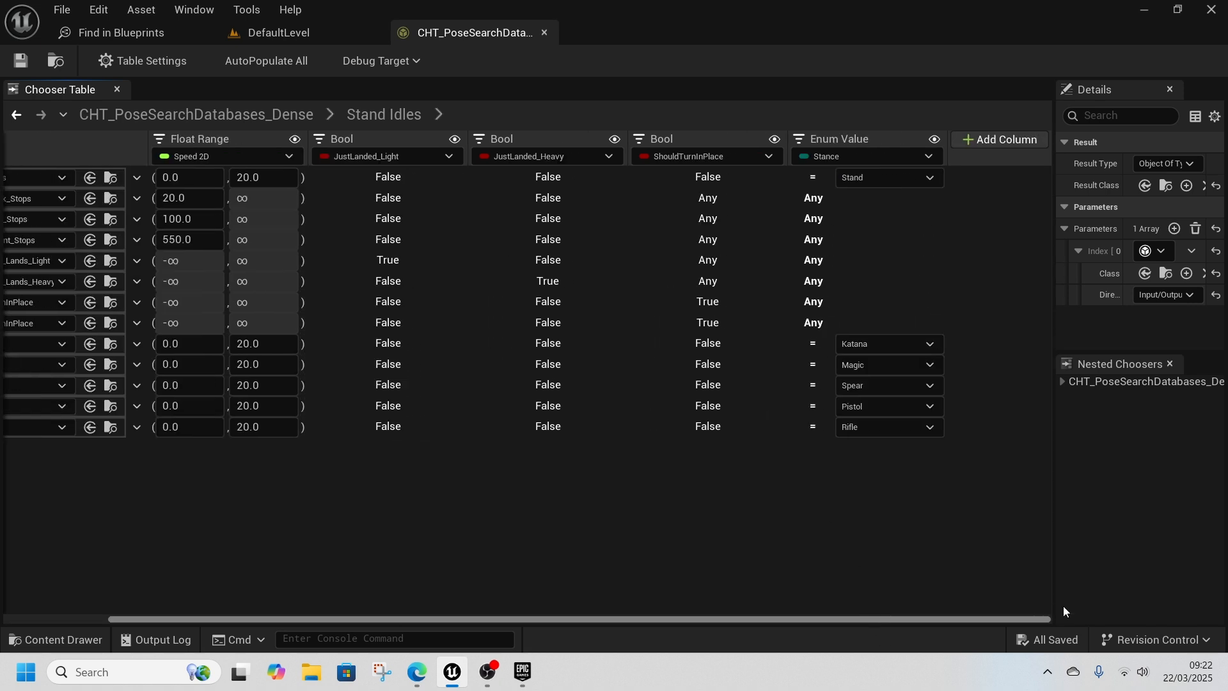
{"action": "left_click", "coordinate": [992, 141]}
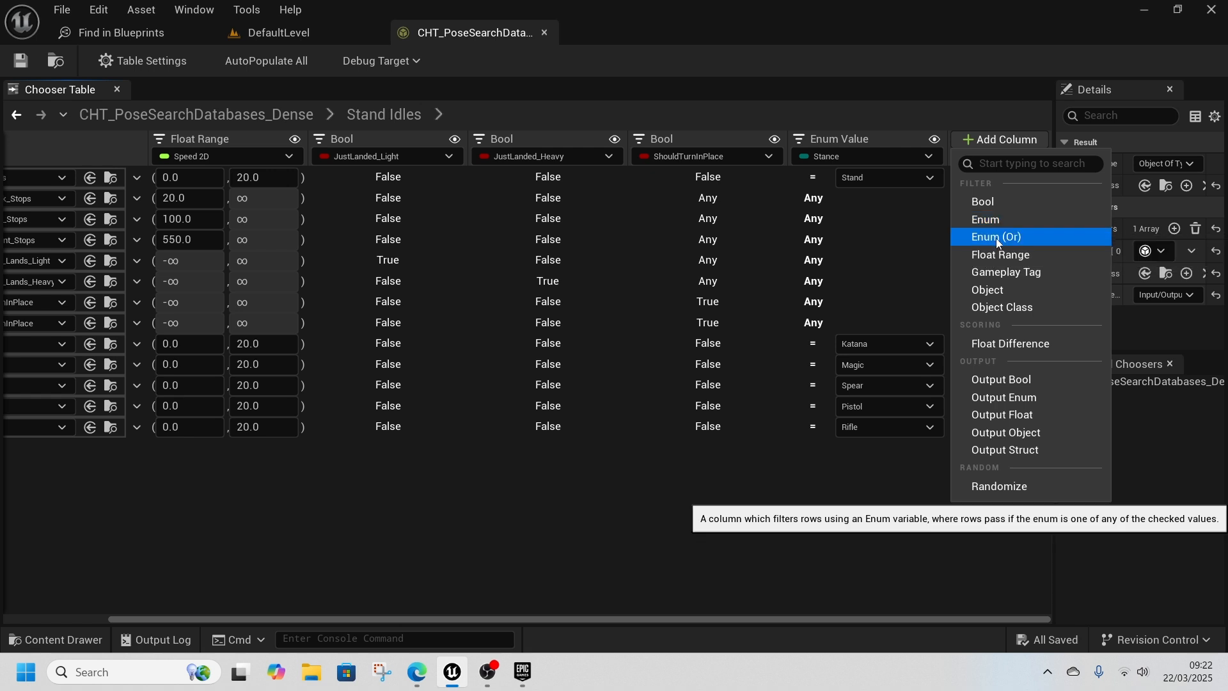
{"action": "left_click", "coordinate": [998, 238]}
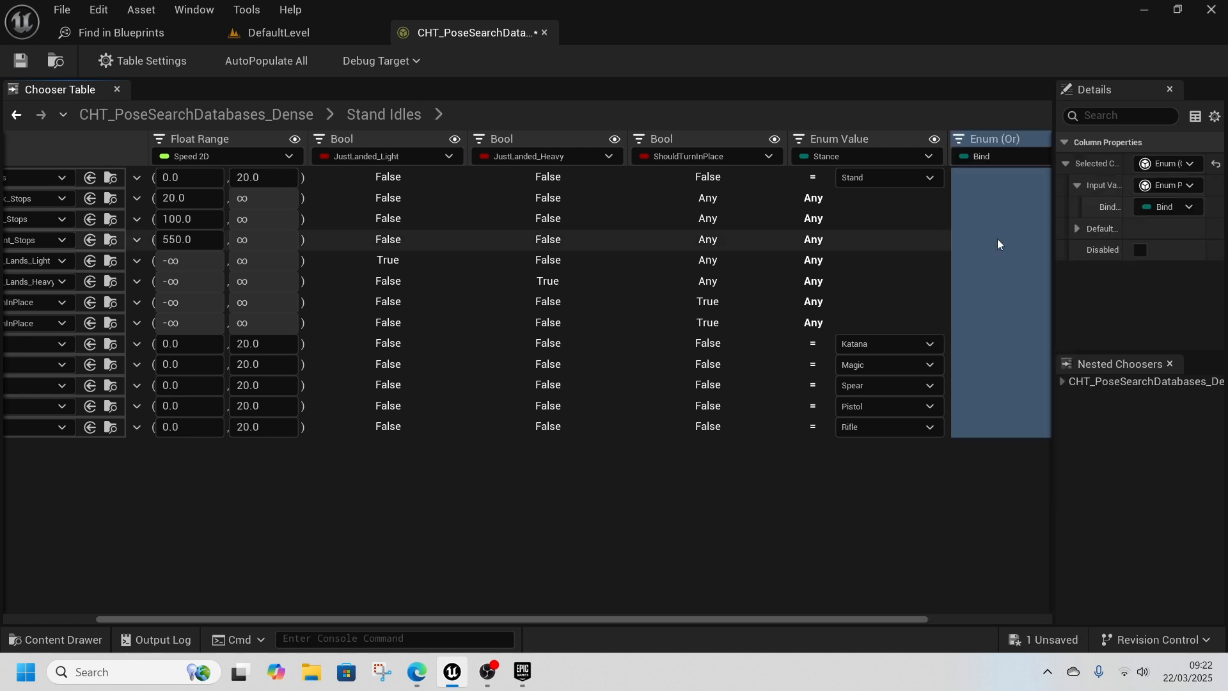
{"action": "left_click", "coordinate": [1004, 156]}
{"action": "mouse_move", "coordinate": [1061, 183]}
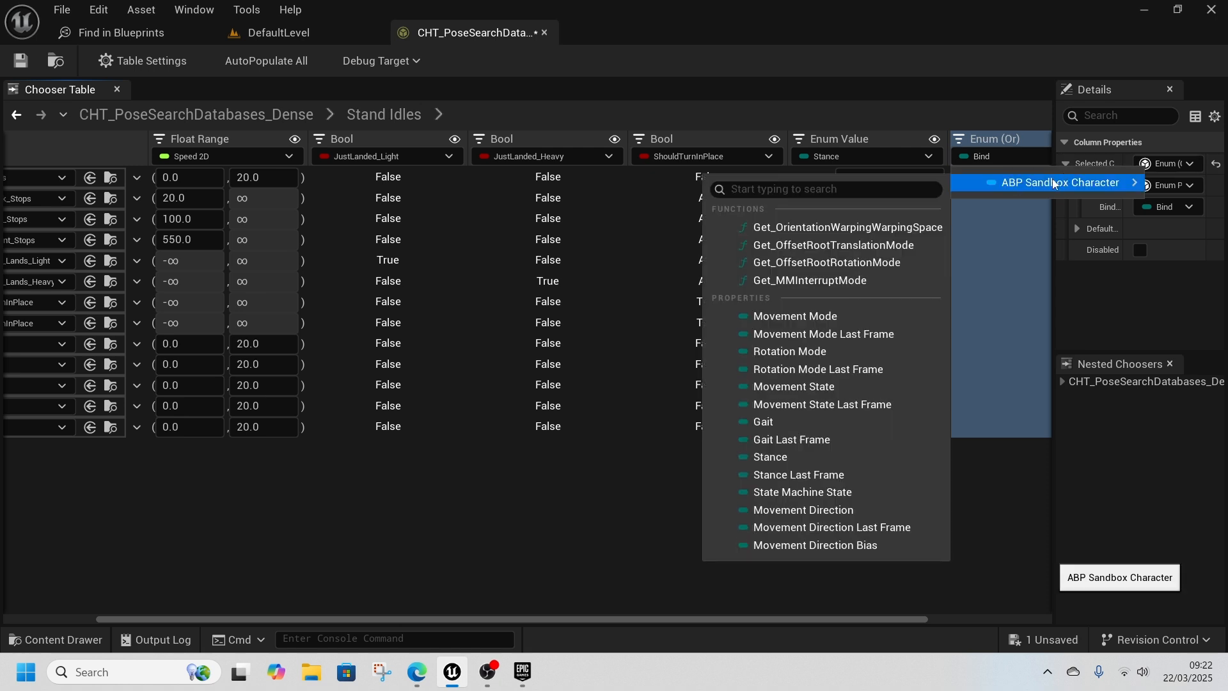
{"action": "left_click", "coordinate": [804, 458]}
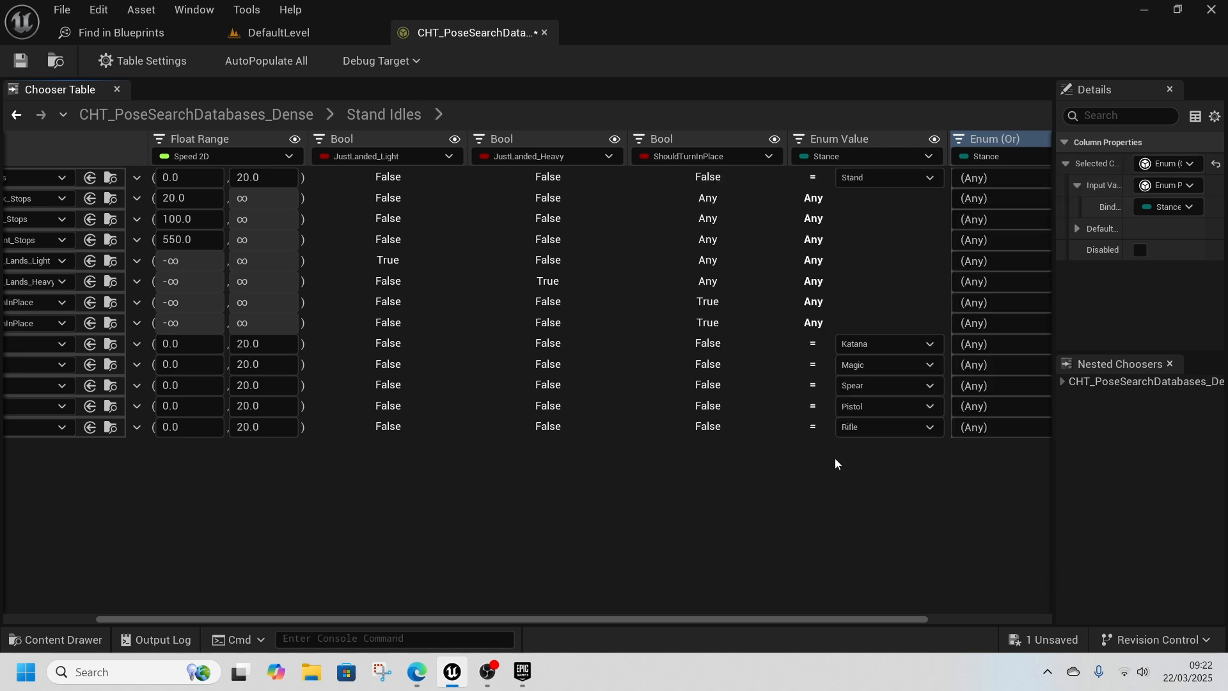
Step: Delete the old Enum Value column bound to Stance from the Stand Idles chooser
{"action": "left_click_drag", "start_coordinate": [850, 619], "coordinate": [973, 619]}
{"action": "left_click", "coordinate": [700, 141]}
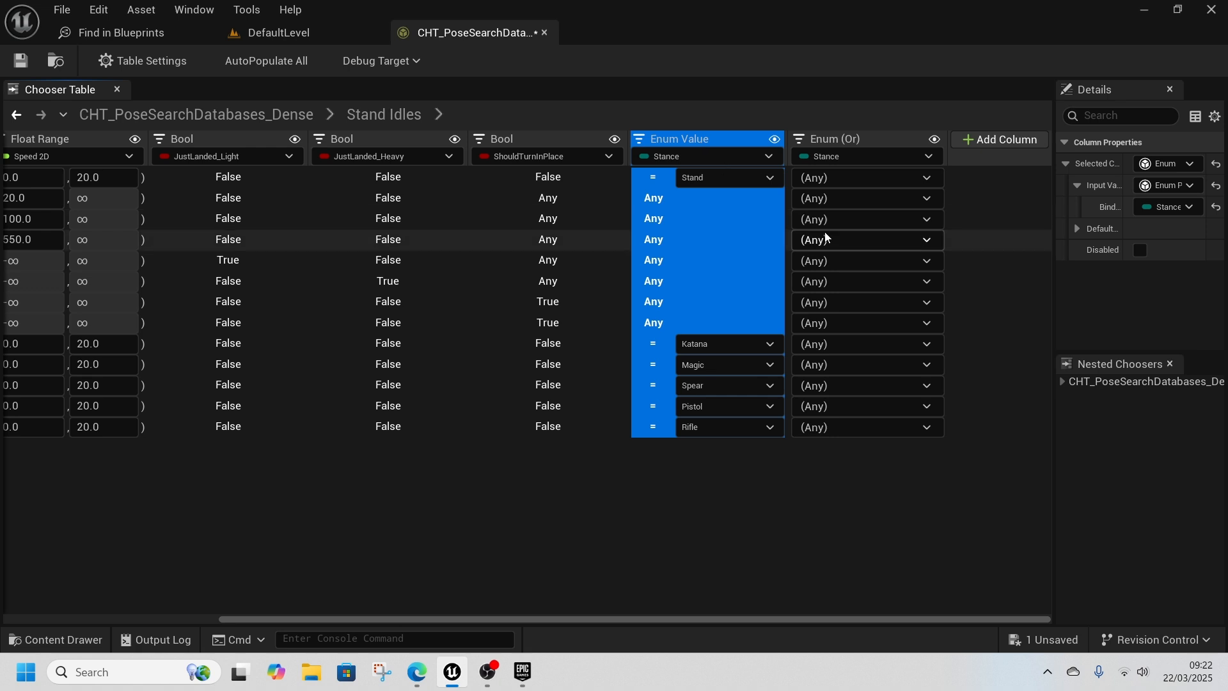
{"action": "key", "text": "Delete"}
Step: Try allowing Stand, Prone, Katana, Spear, TwinSword, Magic and Pistol in the Stance filter of the PSD_Dense_Stand_Idles row
{"action": "left_click", "coordinate": [846, 177]}
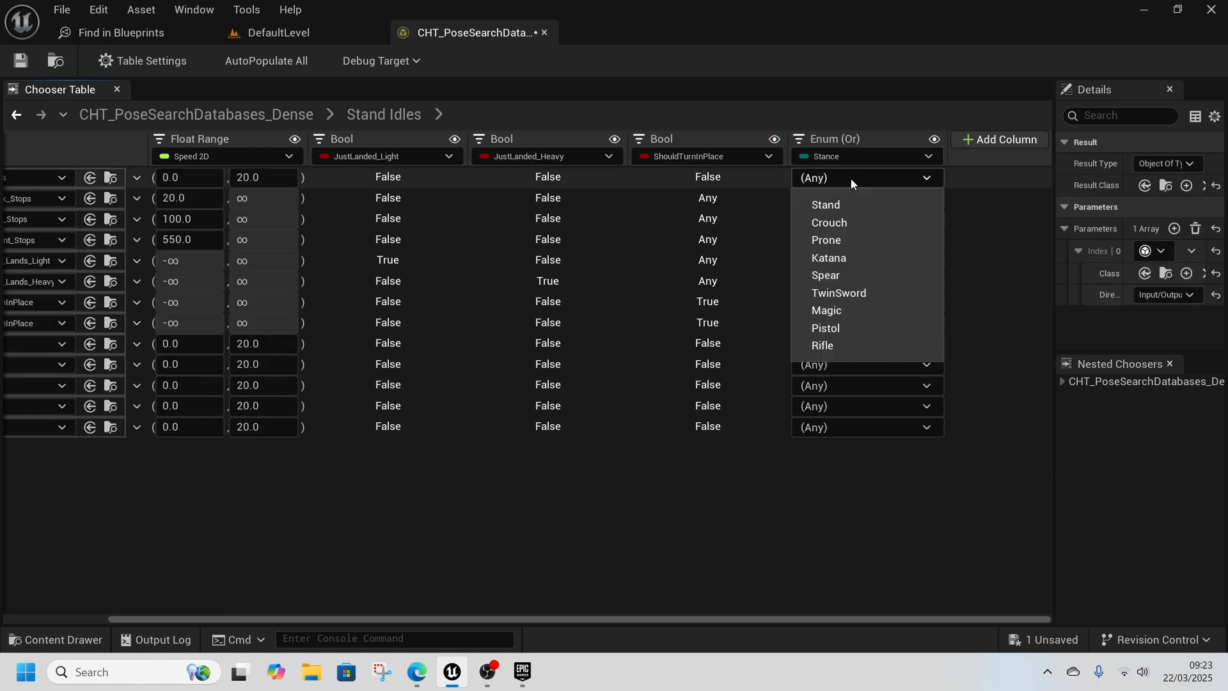
{"action": "left_click", "coordinate": [821, 208]}
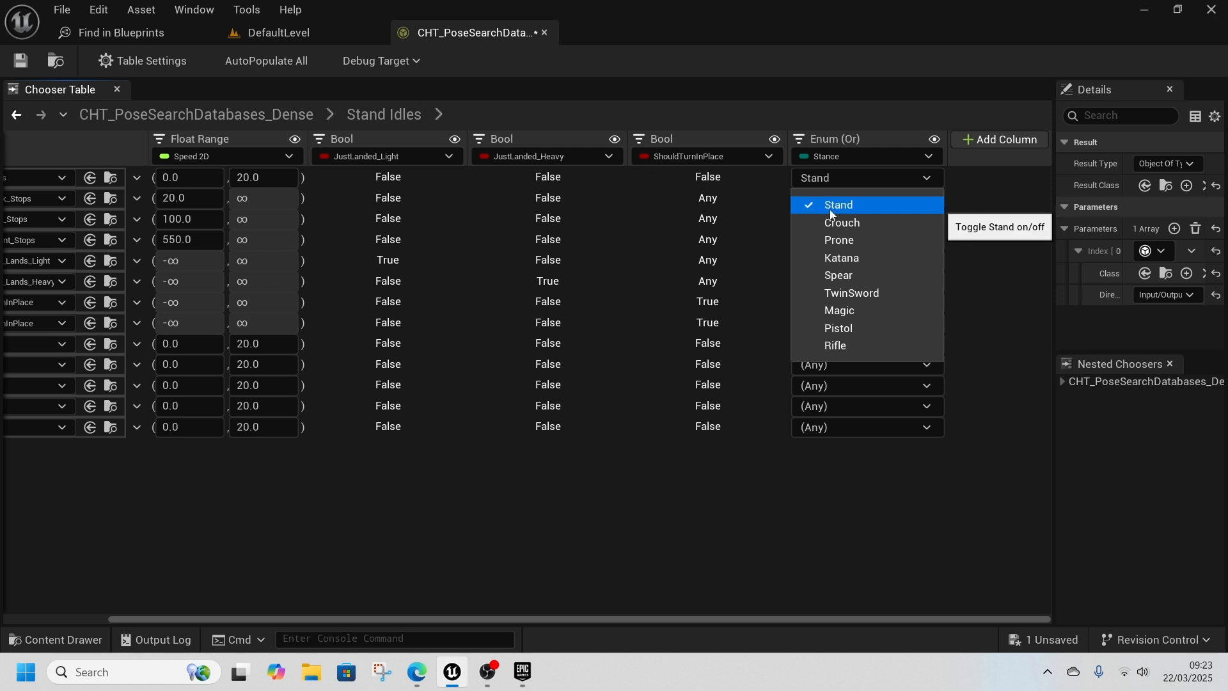
{"action": "left_click", "coordinate": [829, 242]}
{"action": "left_click", "coordinate": [832, 257]}
{"action": "left_click", "coordinate": [835, 276]}
{"action": "left_click", "coordinate": [835, 293]}
{"action": "left_click", "coordinate": [835, 310]}
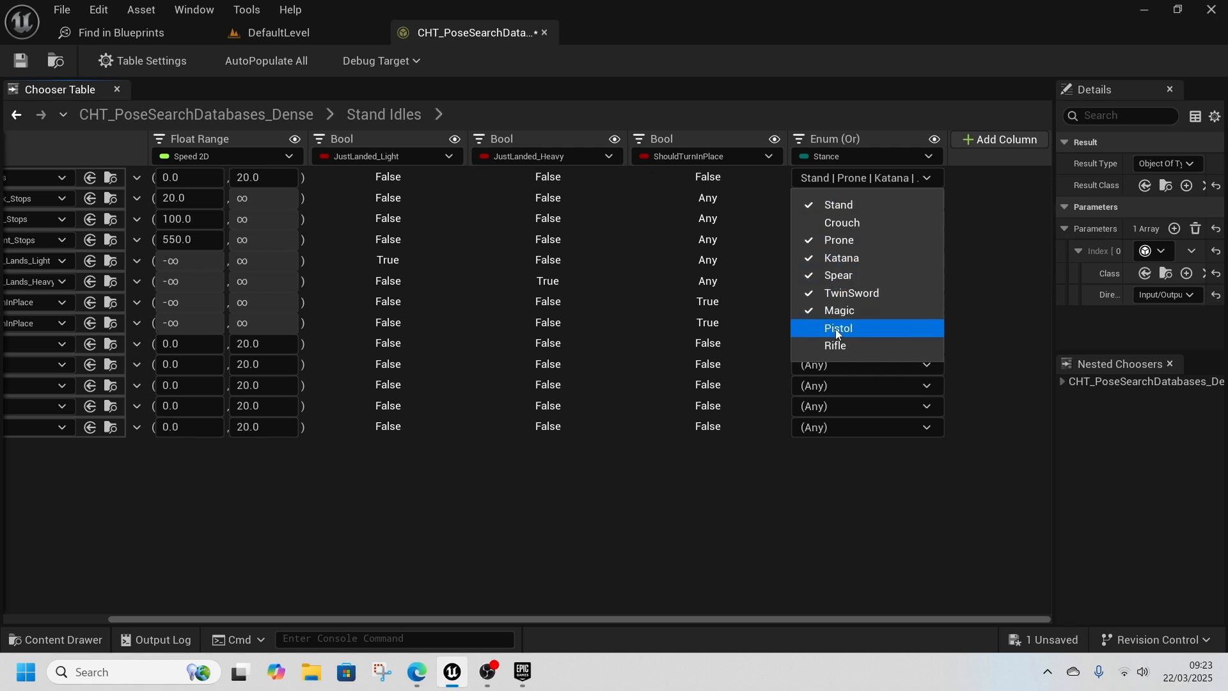
{"action": "left_click", "coordinate": [835, 328]}
Step: Clear all ticked stances from the Stance filter of the PSD_Dense_Stand_Idles row
{"action": "left_click", "coordinate": [833, 205]}
{"action": "left_click", "coordinate": [836, 240]}
{"action": "left_click", "coordinate": [835, 257]}
{"action": "left_click", "coordinate": [835, 275]}
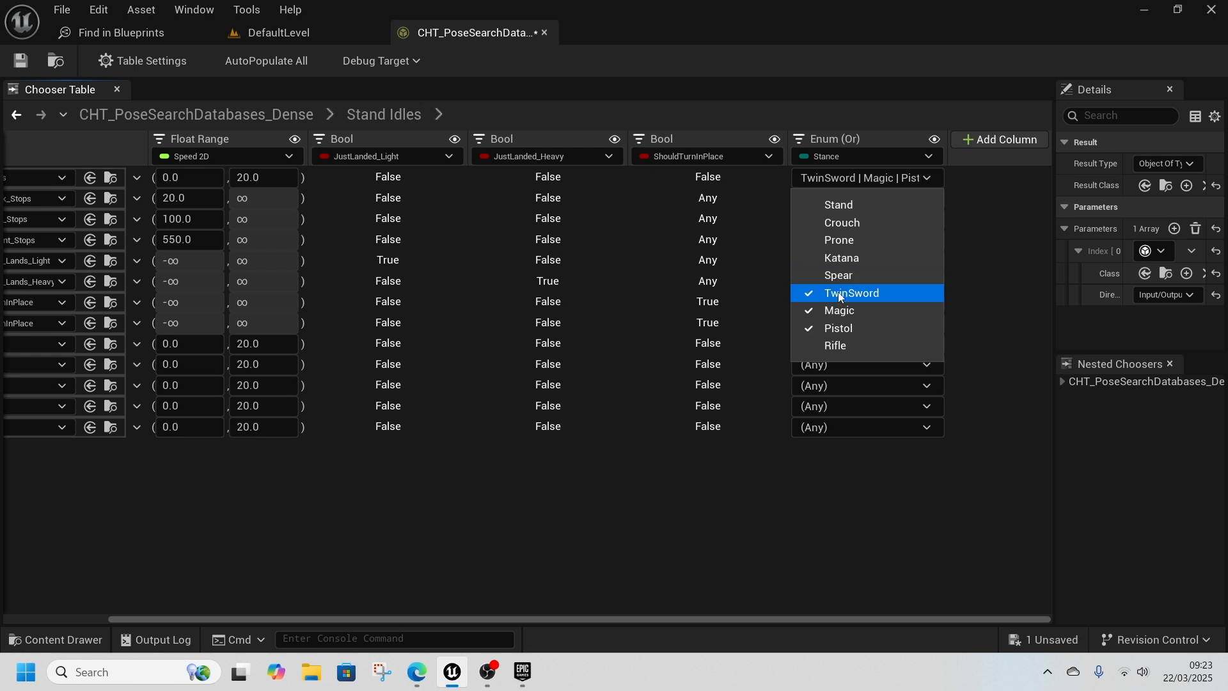
{"action": "left_click", "coordinate": [838, 293]}
{"action": "left_click", "coordinate": [841, 312]}
{"action": "left_click", "coordinate": [838, 328]}
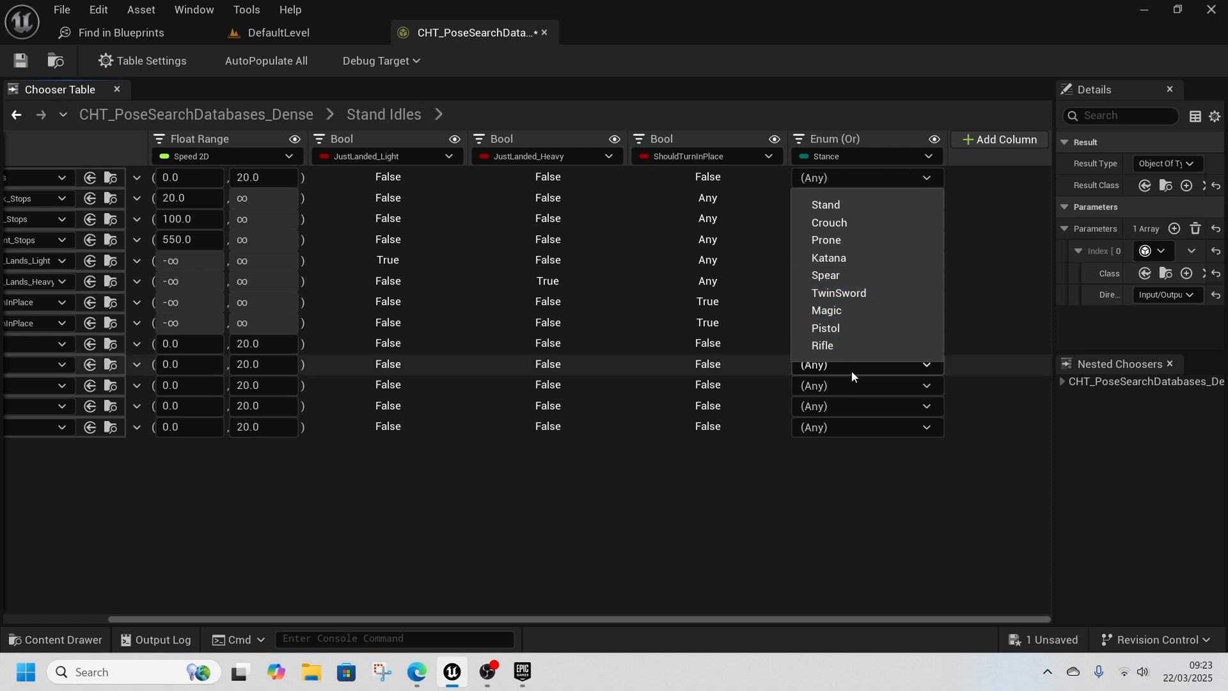
Step: Set the Stance filter of the PSD_Dense_Stand_Idles row to Stand only
{"action": "left_click", "coordinate": [825, 208]}
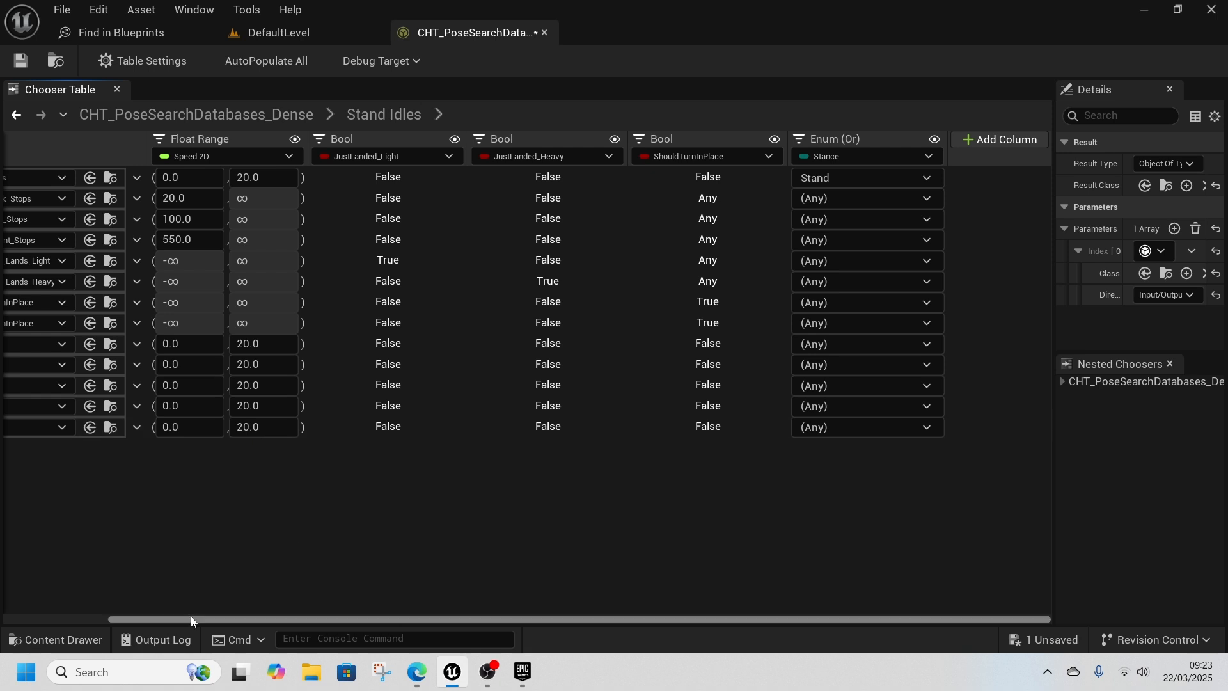
{"action": "left_click_drag", "start_coordinate": [193, 617], "coordinate": [72, 626]}
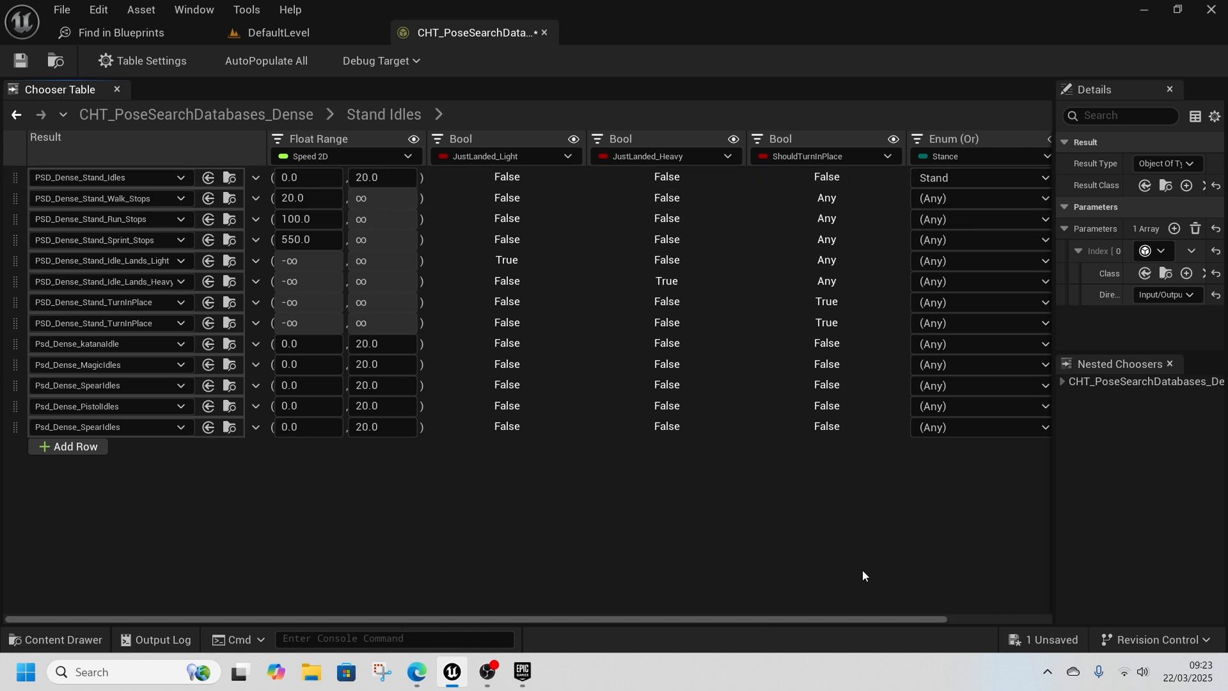
{"action": "left_click_drag", "start_coordinate": [876, 621], "coordinate": [890, 619]}
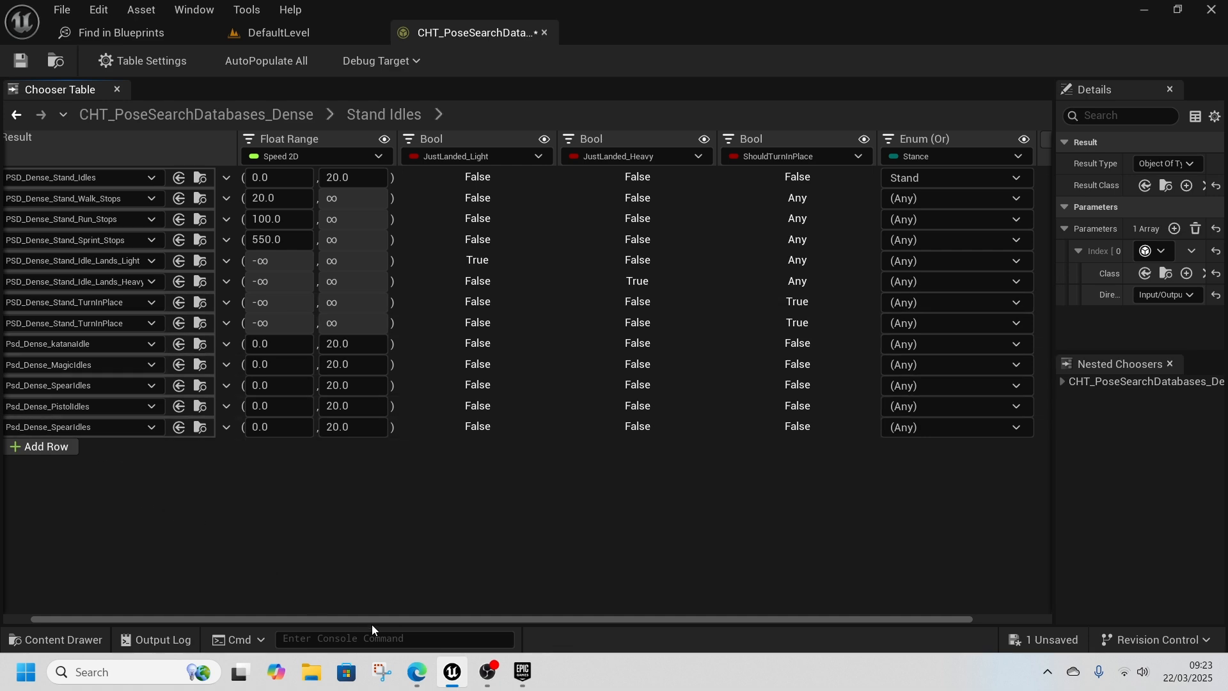
Step: Locate the PSD_Dense_Stand_Idles database in the Dense folder and duplicate it as PSD_Dense_Stand_RifleIdle
{"action": "left_click", "coordinate": [200, 177]}
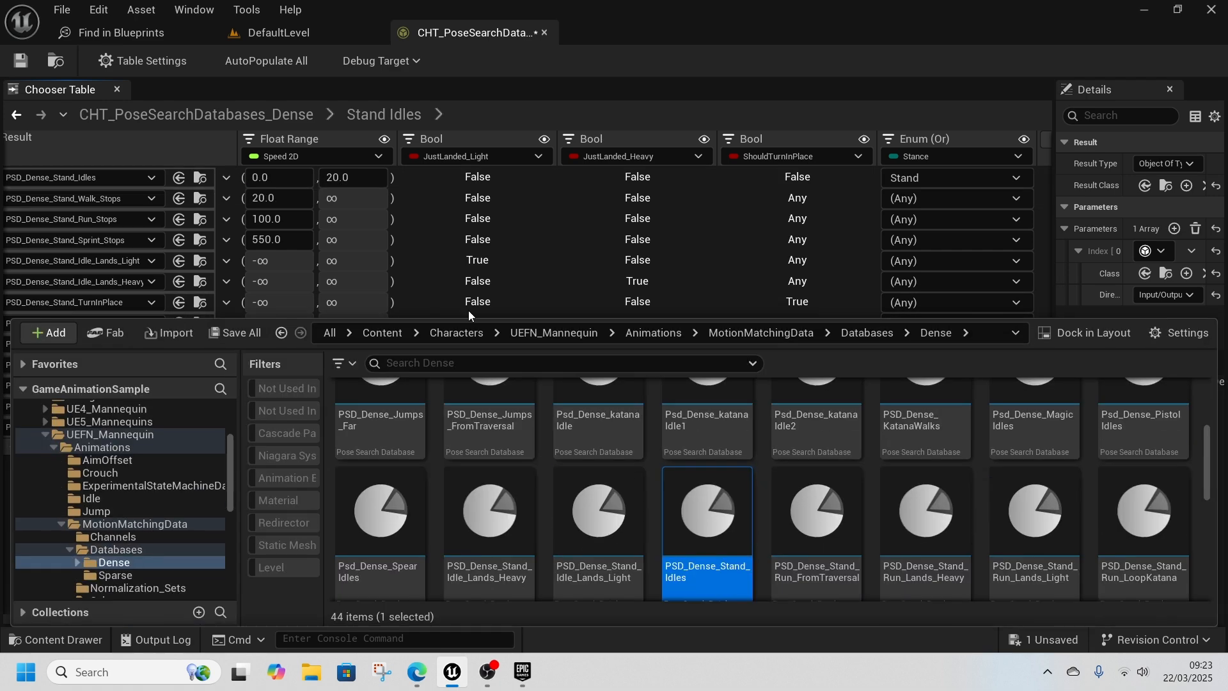
{"action": "scroll", "coordinate": [688, 500], "scroll_direction": "down", "scroll_amount": 1}
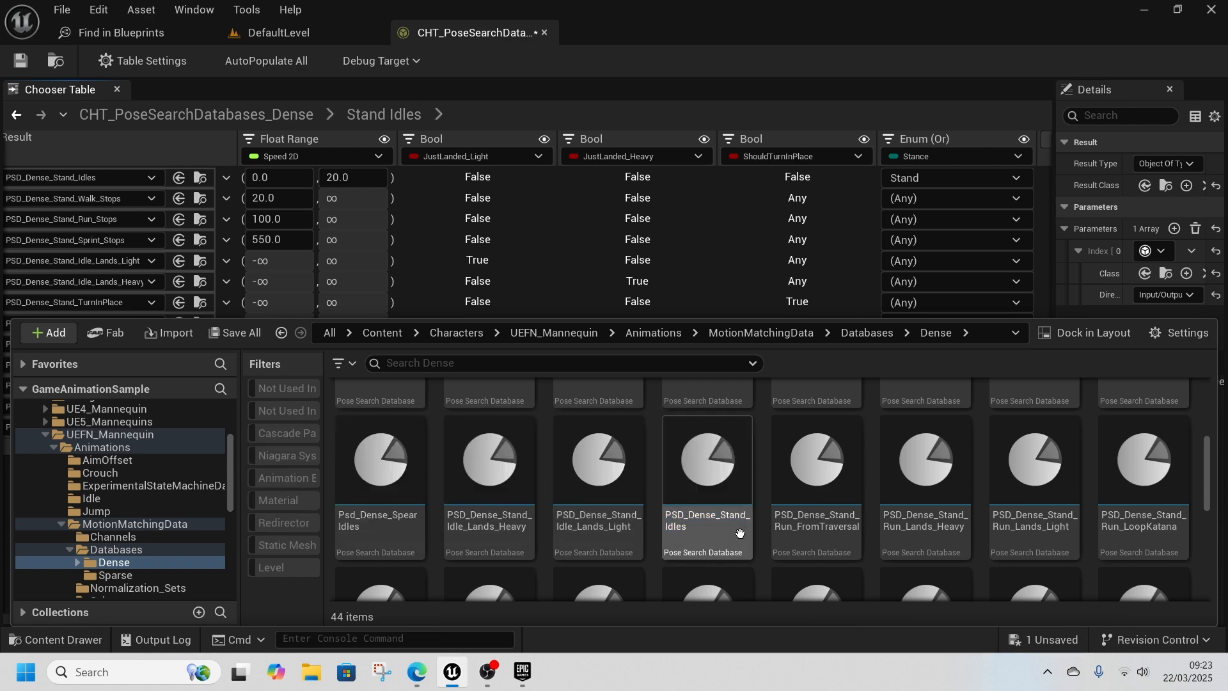
{"action": "key", "text": "ctrl+d"}
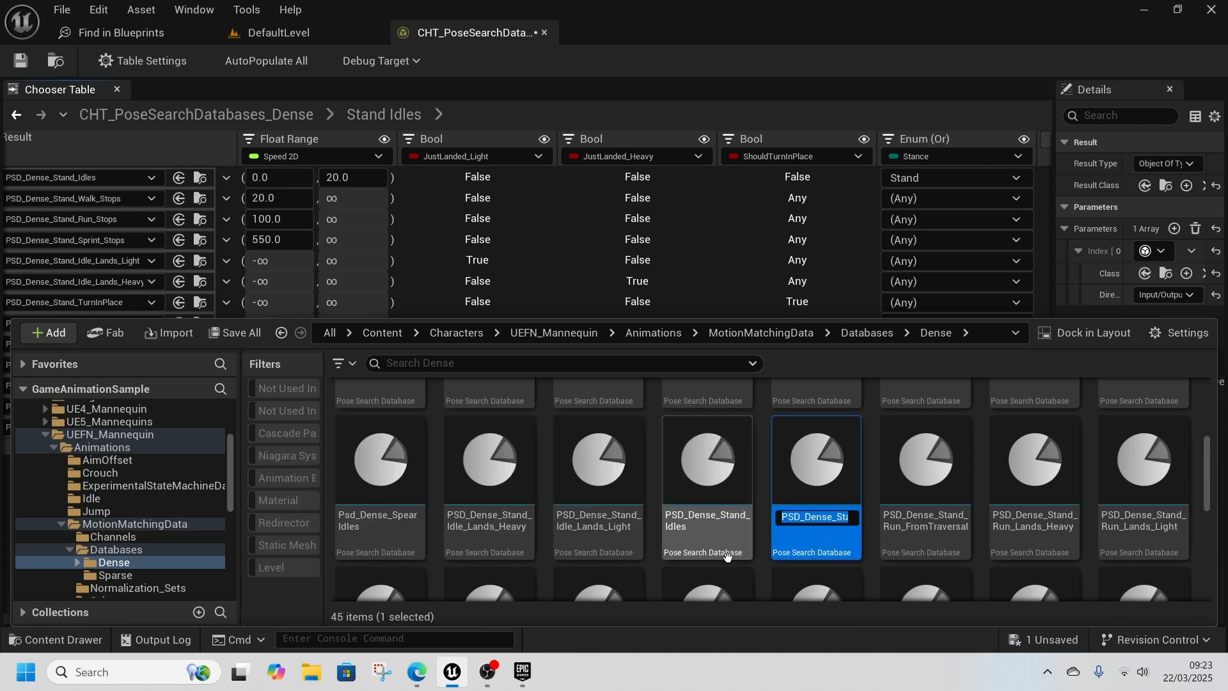
{"action": "key", "text": "BackSpace"}
{"action": "key", "text": "BackSpace"}
{"action": "key", "text": "BackSpace"}
{"action": "key", "text": "BackSpace"}
{"action": "key", "text": "Return"}
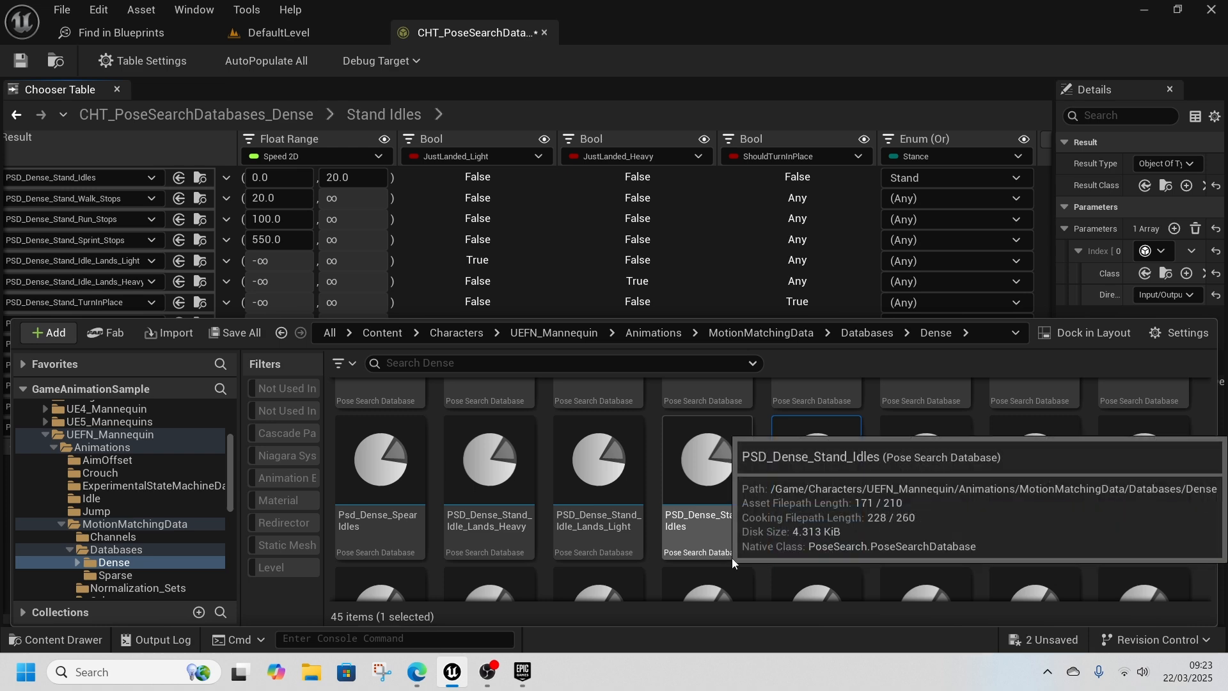
{"action": "left_click", "coordinate": [584, 108]}
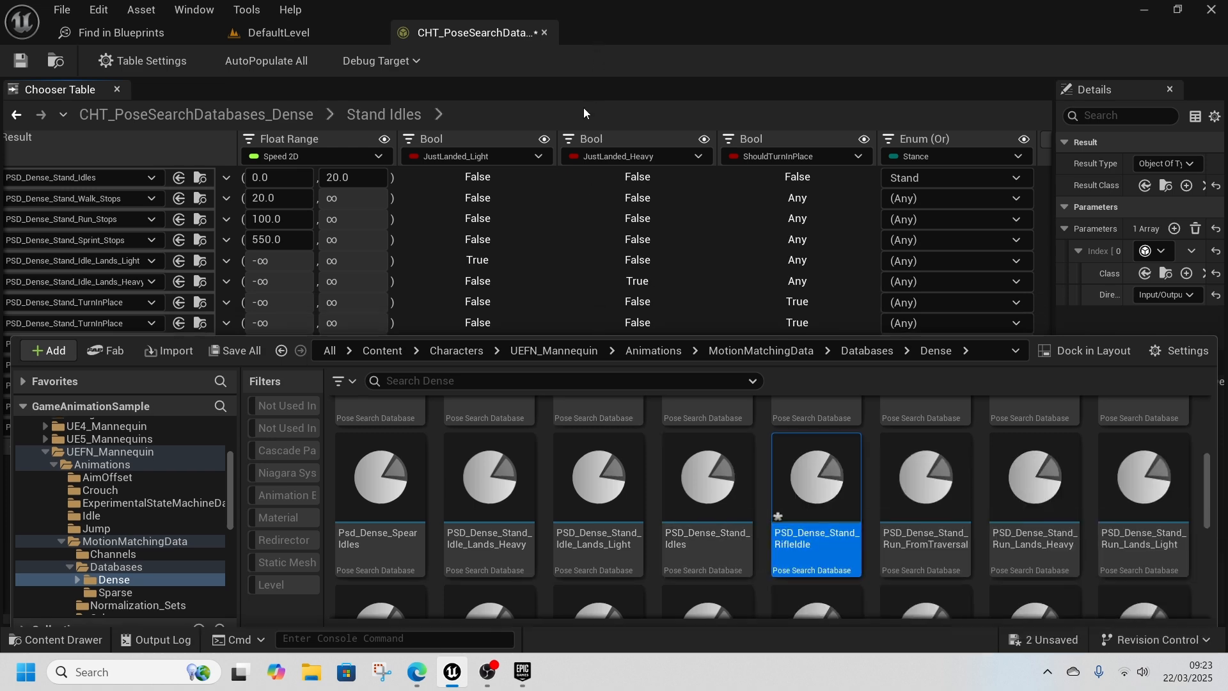
Step: Duplicate the PSD_Dense_Stand_Idles row in the chooser and set the copy's result to PSD_Dense_Stand_RifleIdle
{"action": "left_click_drag", "start_coordinate": [351, 616], "coordinate": [325, 617]}
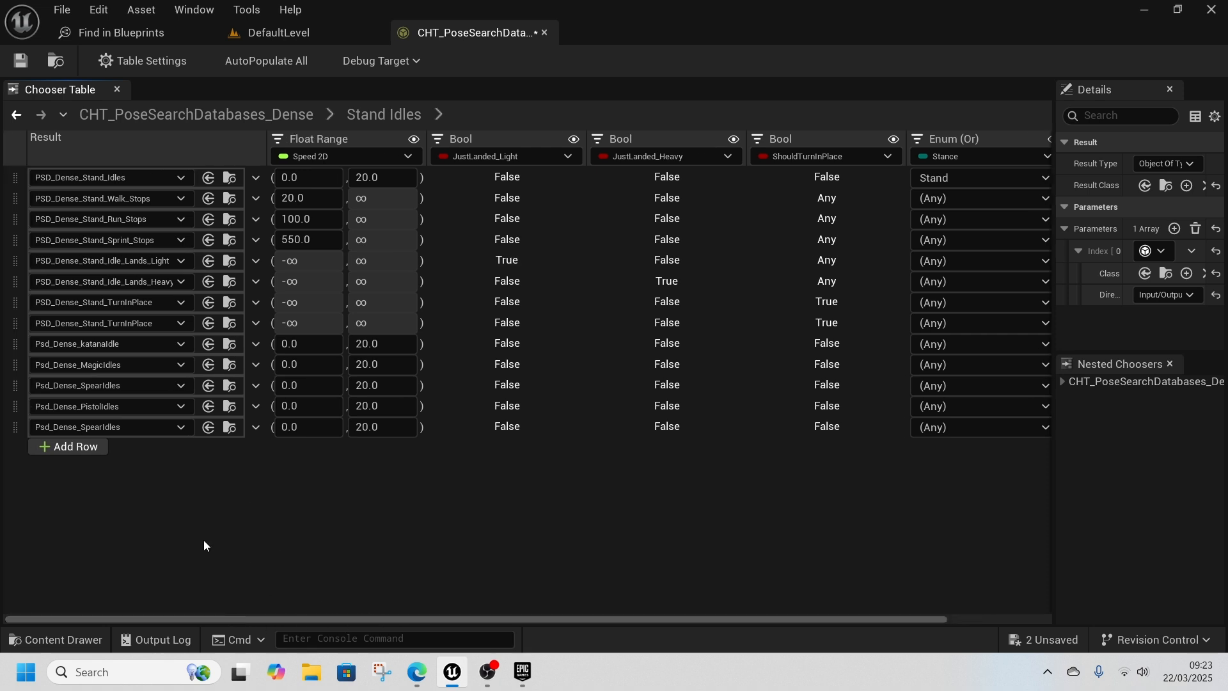
{"action": "left_click", "coordinate": [13, 179]}
{"action": "key", "text": "ctrl+d"}
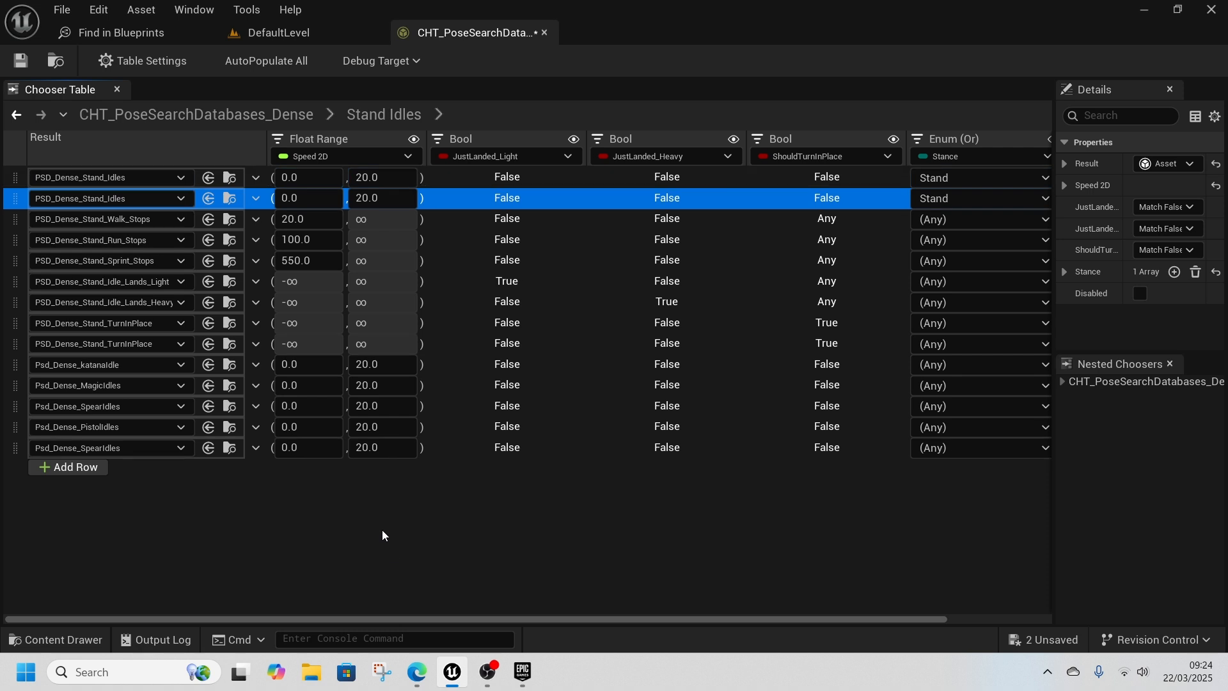
{"action": "left_click", "coordinate": [154, 201]}
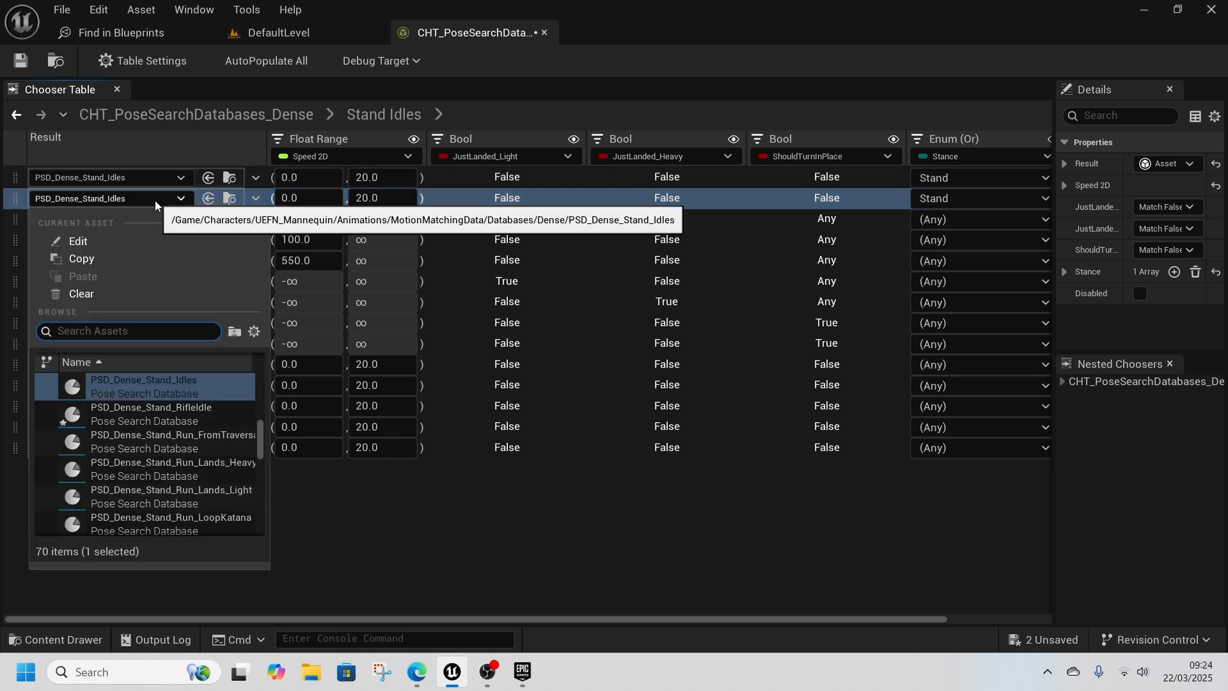
{"action": "left_click", "coordinate": [184, 413]}
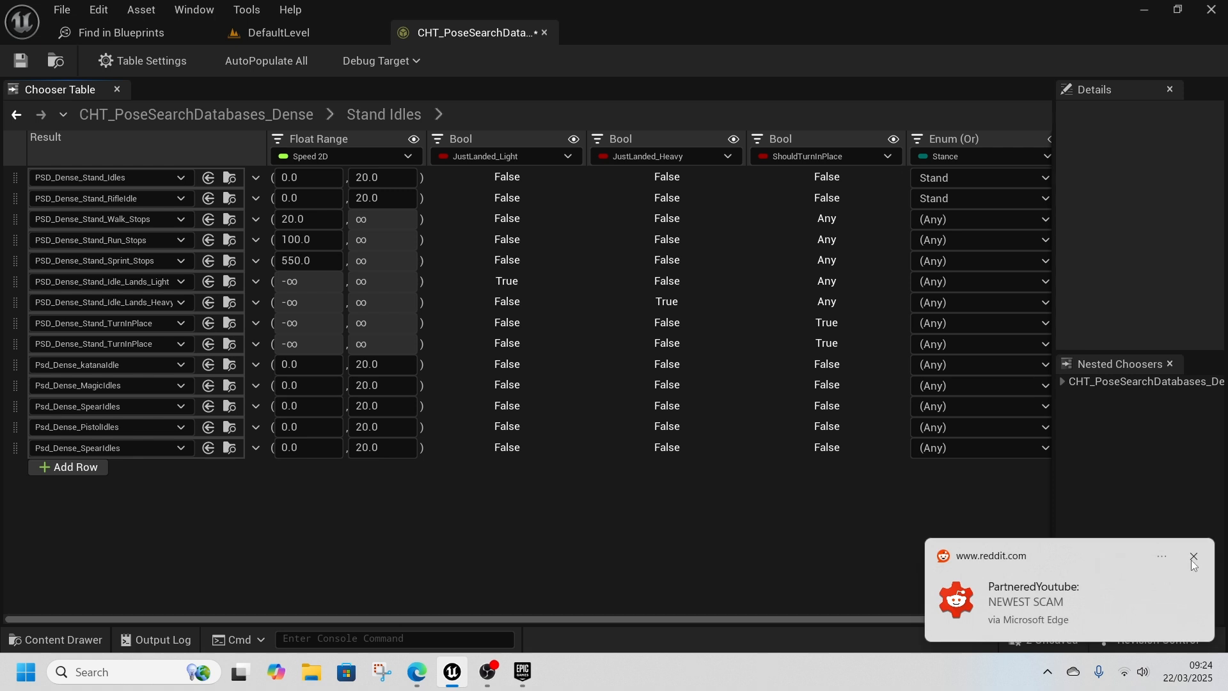
Step: Set the Stance filter of the PSD_Dense_Stand_RifleIdle row to Rifle only, without Stand
{"action": "left_click", "coordinate": [1193, 559]}
{"action": "left_click_drag", "start_coordinate": [905, 621], "coordinate": [1015, 613]}
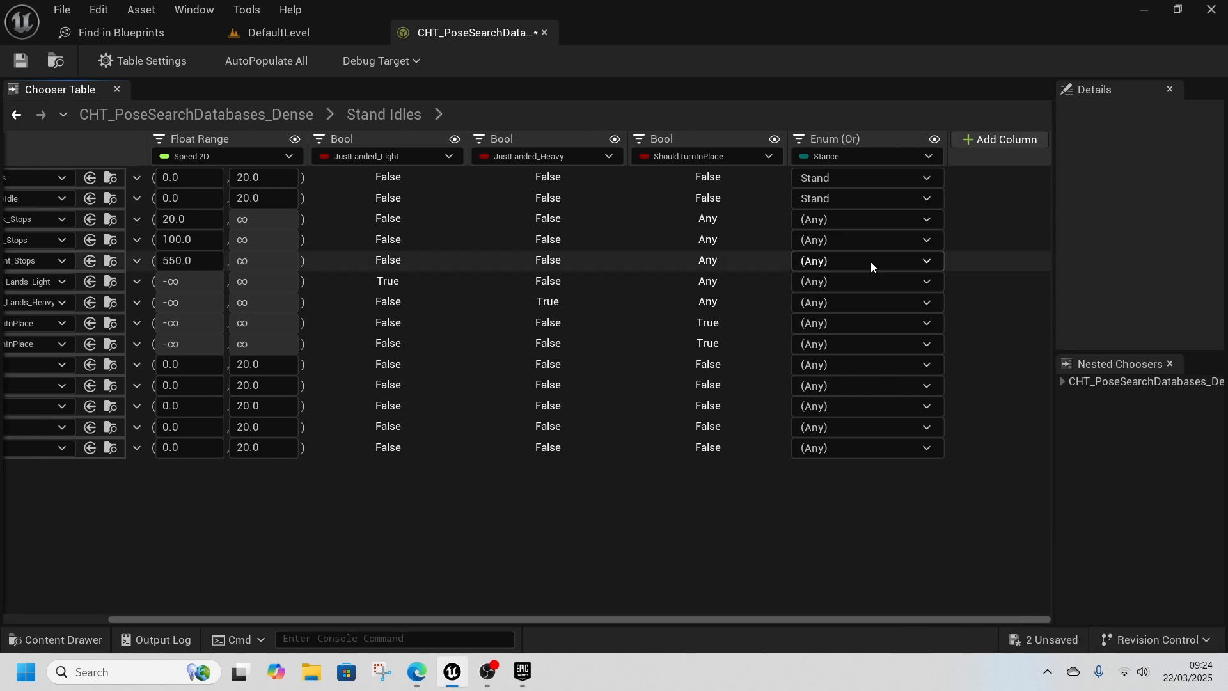
{"action": "left_click", "coordinate": [831, 198]}
{"action": "left_click", "coordinate": [838, 366]}
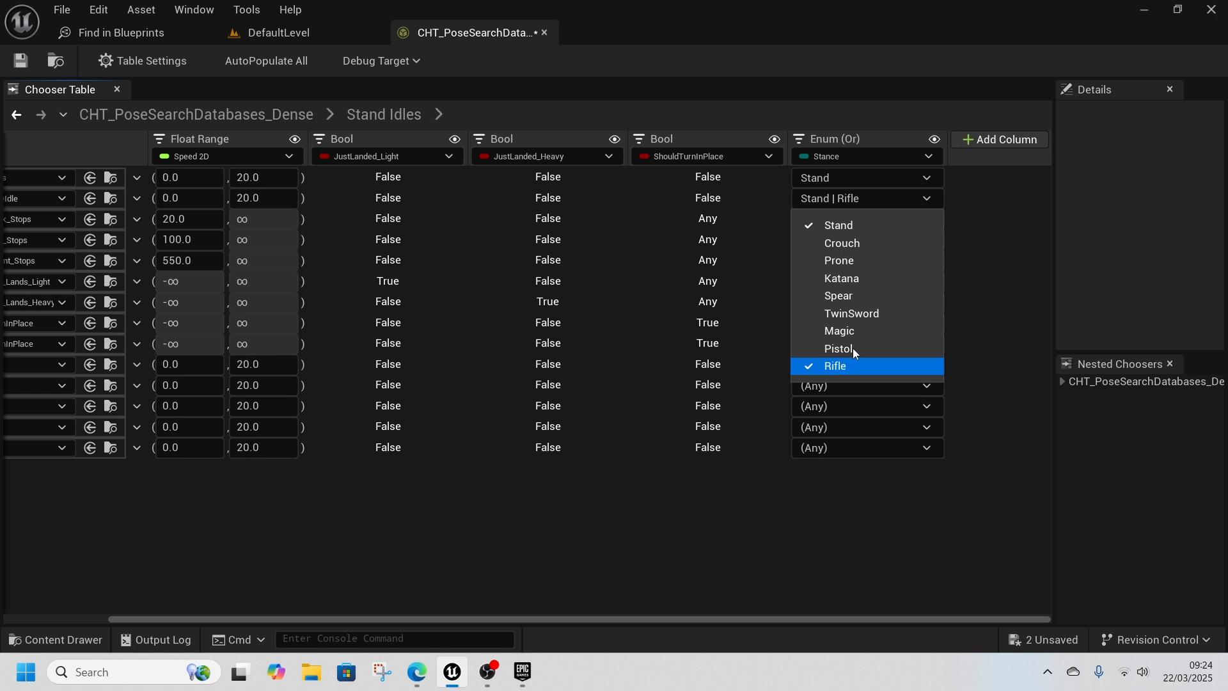
{"action": "left_click", "coordinate": [948, 505]}
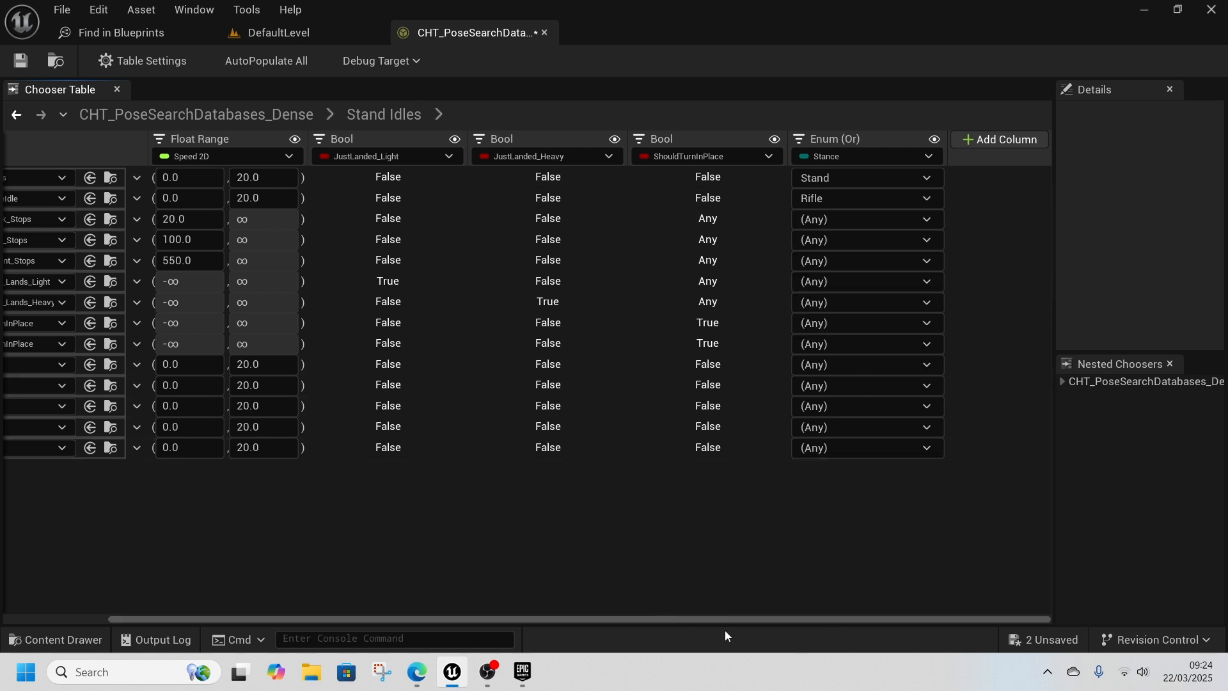
{"action": "left_click_drag", "start_coordinate": [724, 620], "coordinate": [493, 600]}
Step: Set the Stance filter to Katana on the Psd_Dense_katanaIdle row and to Magic on the Psd_Dense_MagicIdles row
{"action": "left_click_drag", "start_coordinate": [575, 619], "coordinate": [831, 619]}
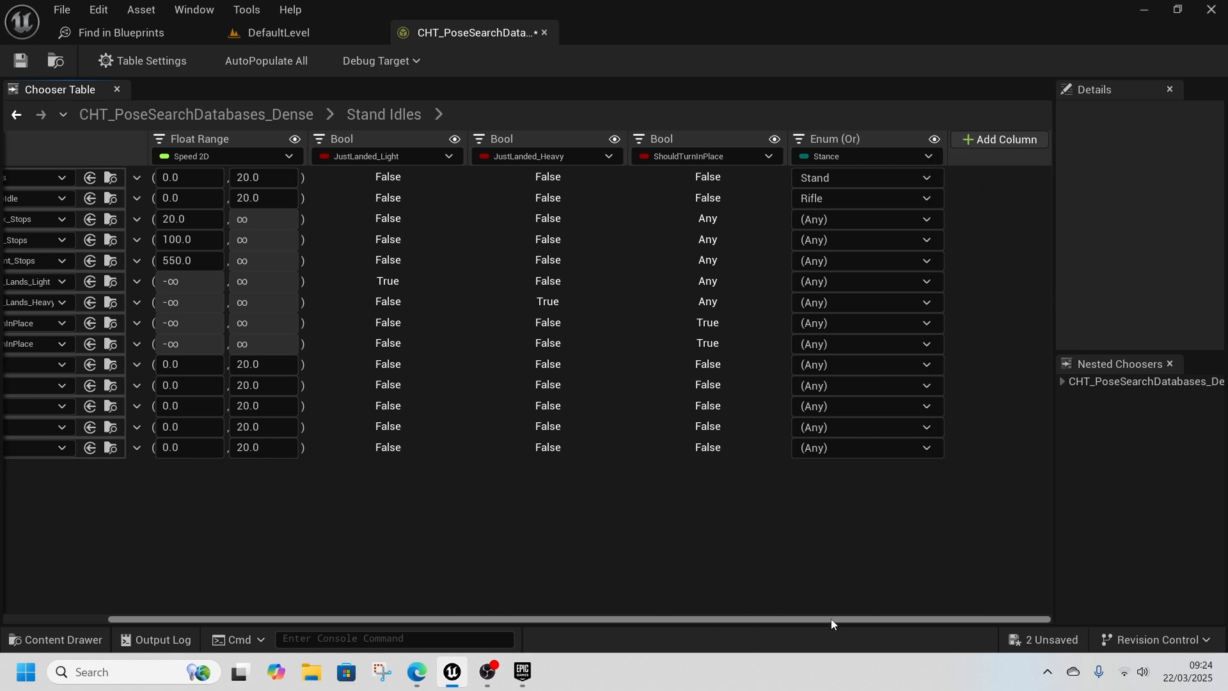
{"action": "left_click", "coordinate": [838, 364]}
{"action": "left_click", "coordinate": [838, 452]}
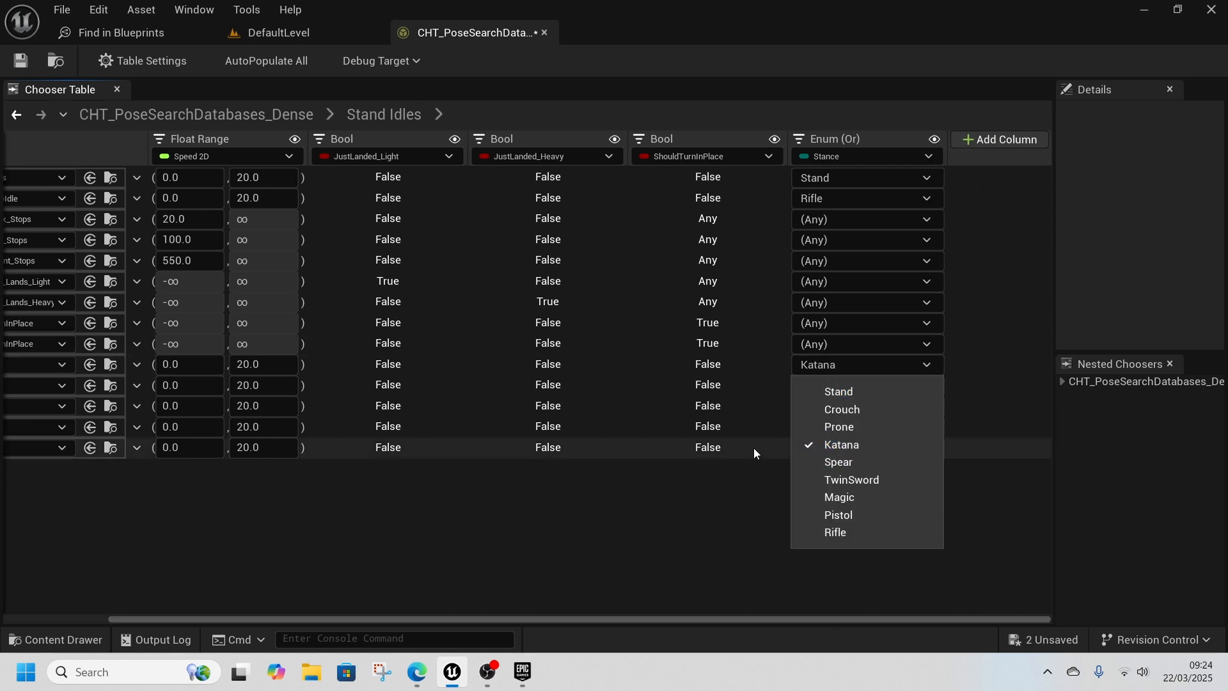
{"action": "left_click", "coordinate": [753, 450]}
{"action": "left_click_drag", "start_coordinate": [757, 619], "coordinate": [731, 619]}
{"action": "left_click", "coordinate": [847, 389]}
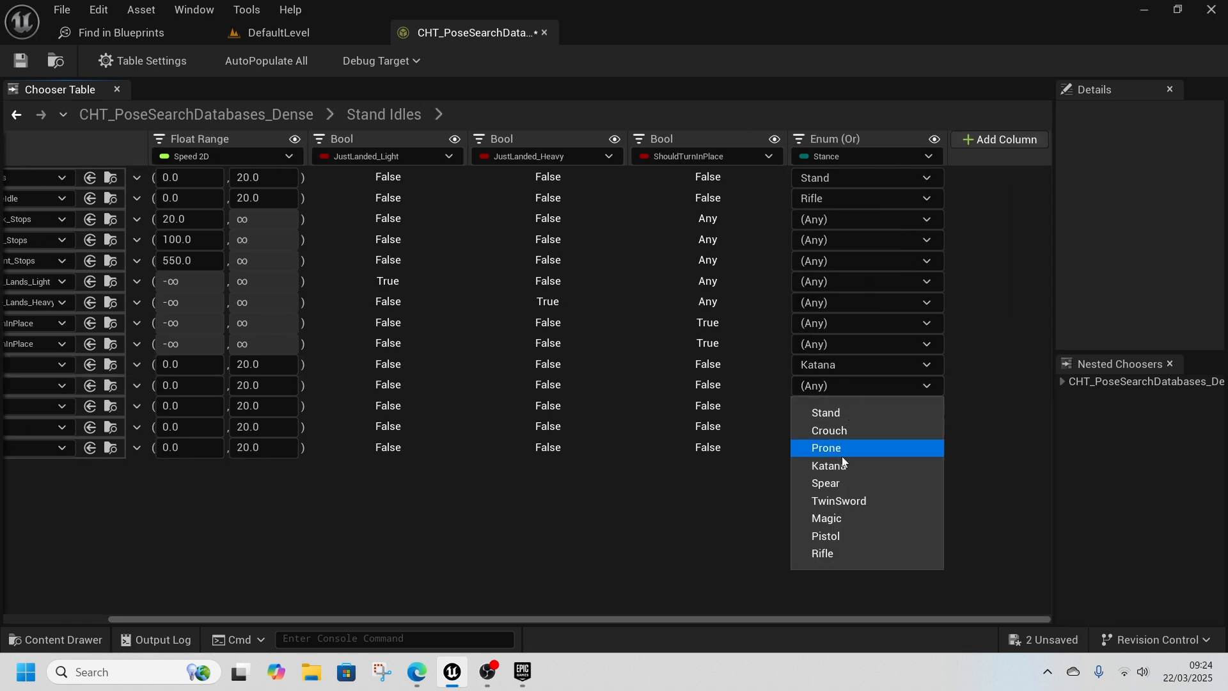
{"action": "left_click", "coordinate": [831, 519]}
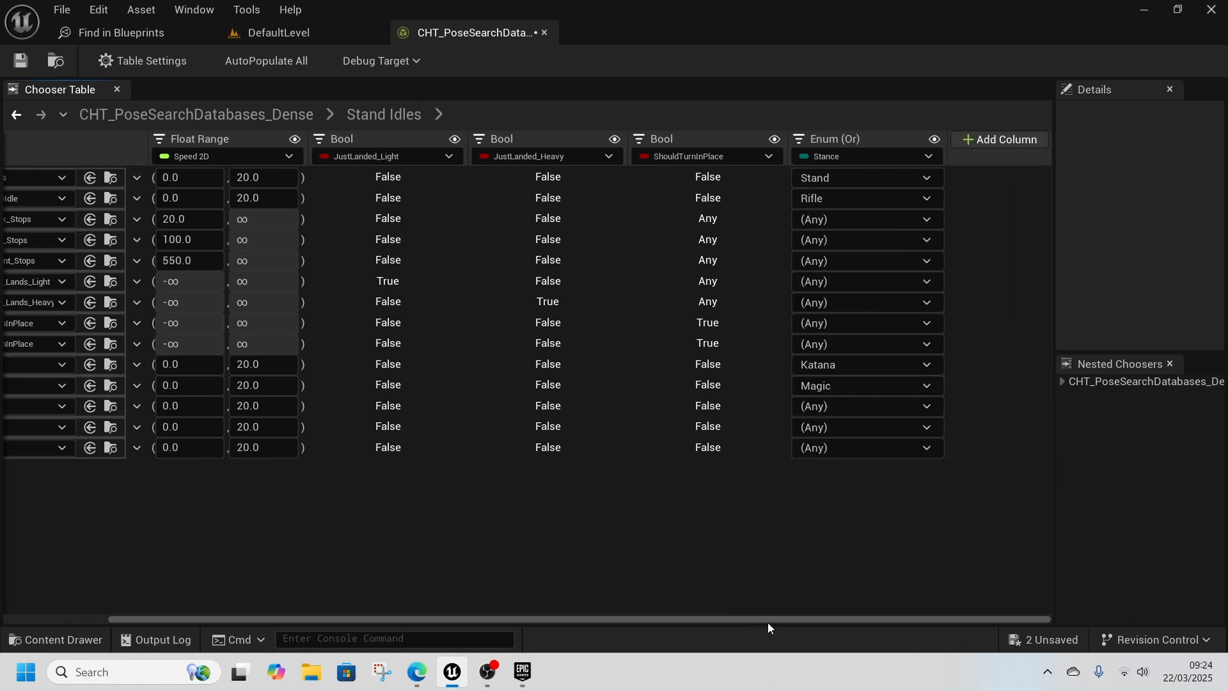
Step: Set the Stance filter to Spear on the first Psd_Dense_SpearIdles row and to Pistol on the Psd_Dense_PistolIdles row
{"action": "left_click_drag", "start_coordinate": [760, 620], "coordinate": [603, 613]}
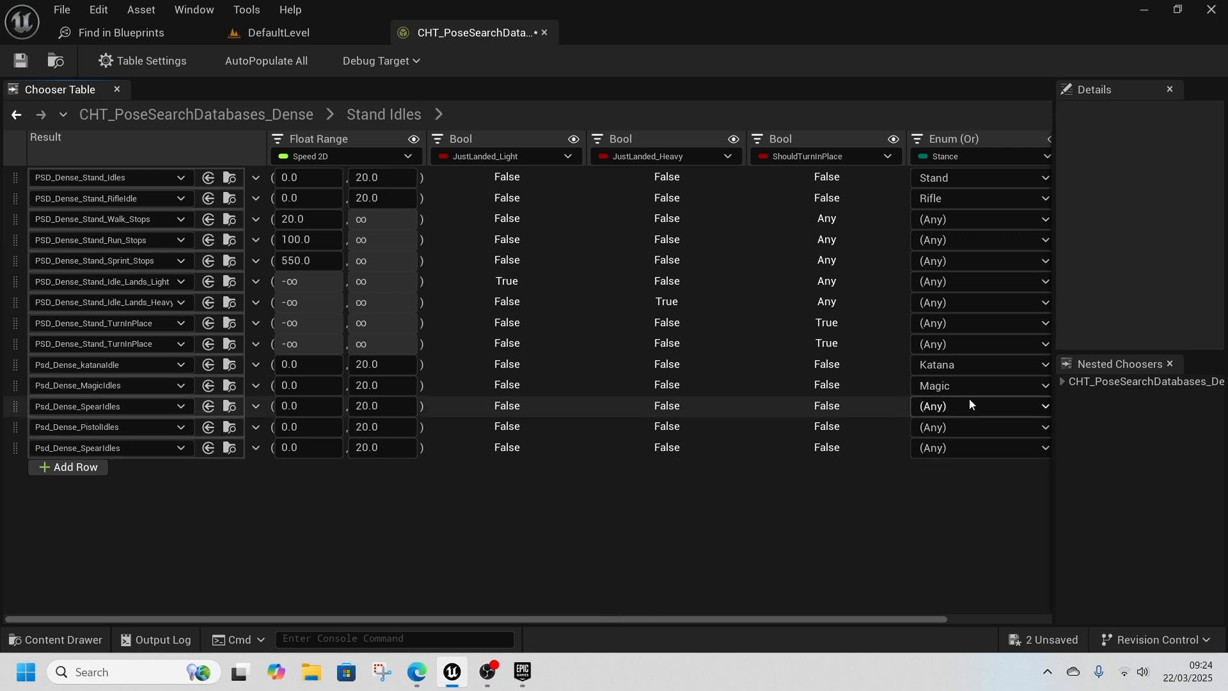
{"action": "left_click", "coordinate": [954, 406]}
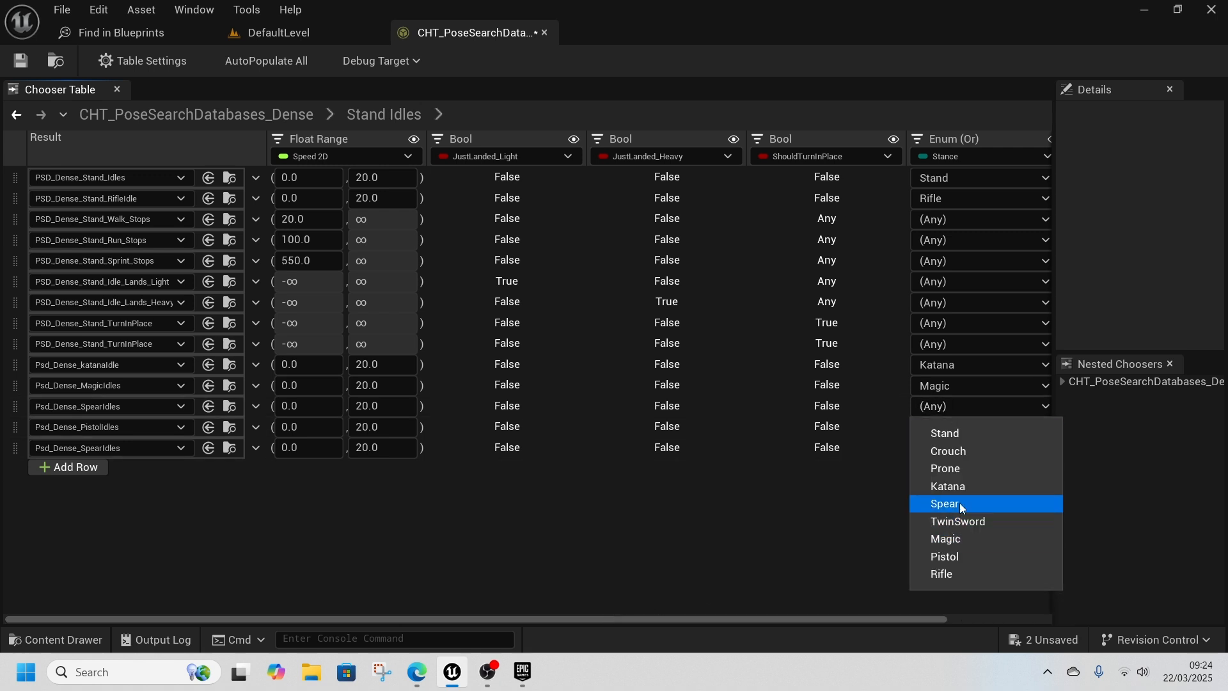
{"action": "left_click", "coordinate": [873, 489]}
{"action": "left_click", "coordinate": [978, 427]}
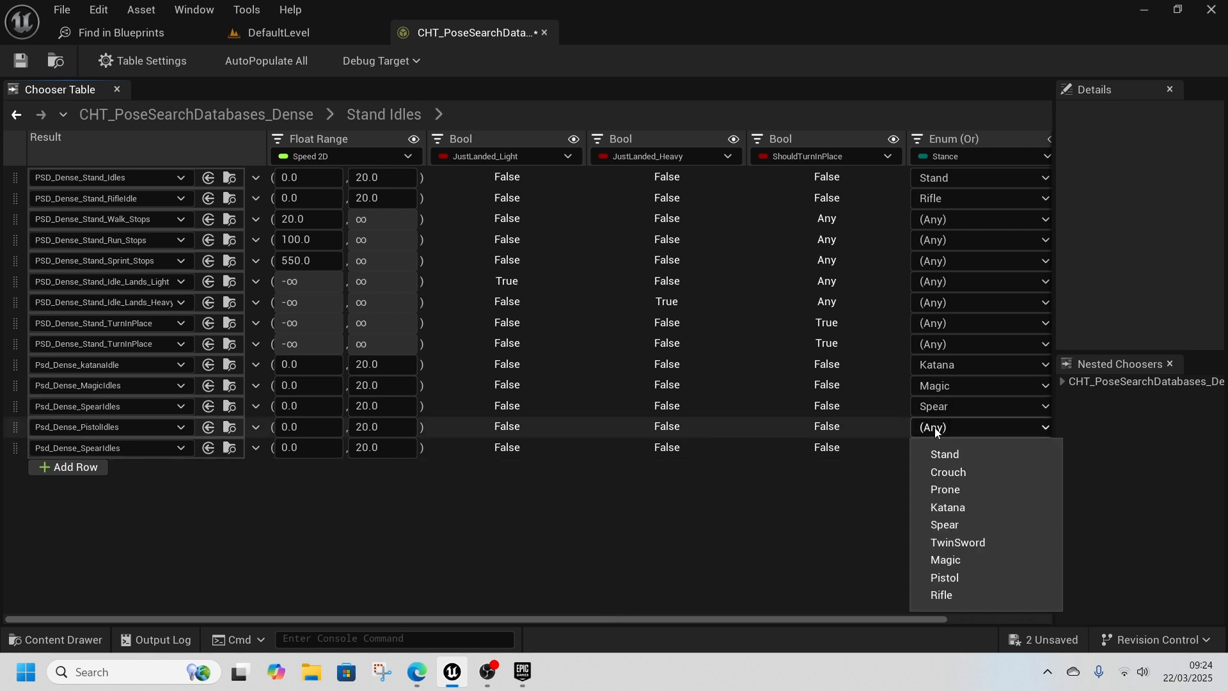
{"action": "left_click", "coordinate": [957, 578]}
{"action": "left_click", "coordinate": [695, 530]}
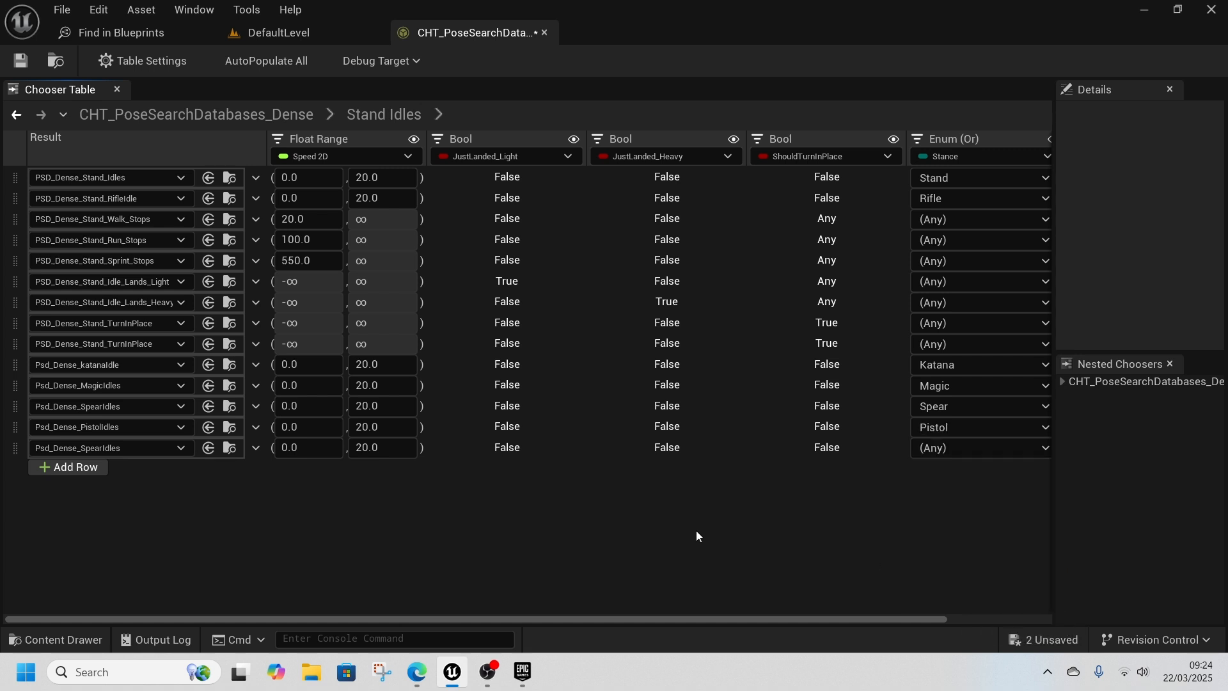
Step: Delete the last Psd_Dense_SpearIdles row, whose Stance is still (Any), from the Stand Idles chooser and save the chooser table
{"action": "left_click", "coordinate": [19, 452]}
{"action": "left_click", "coordinate": [255, 450]}
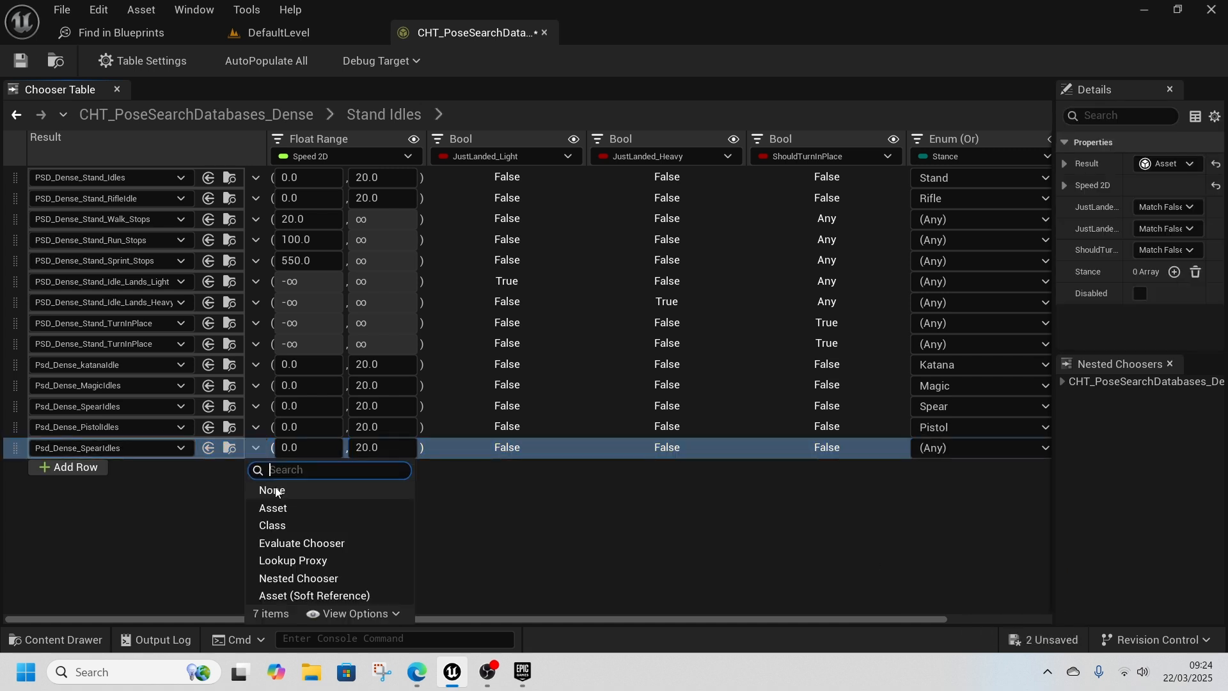
{"action": "left_click", "coordinate": [219, 508]}
{"action": "left_click", "coordinate": [13, 452]}
{"action": "key", "text": "Delete"}
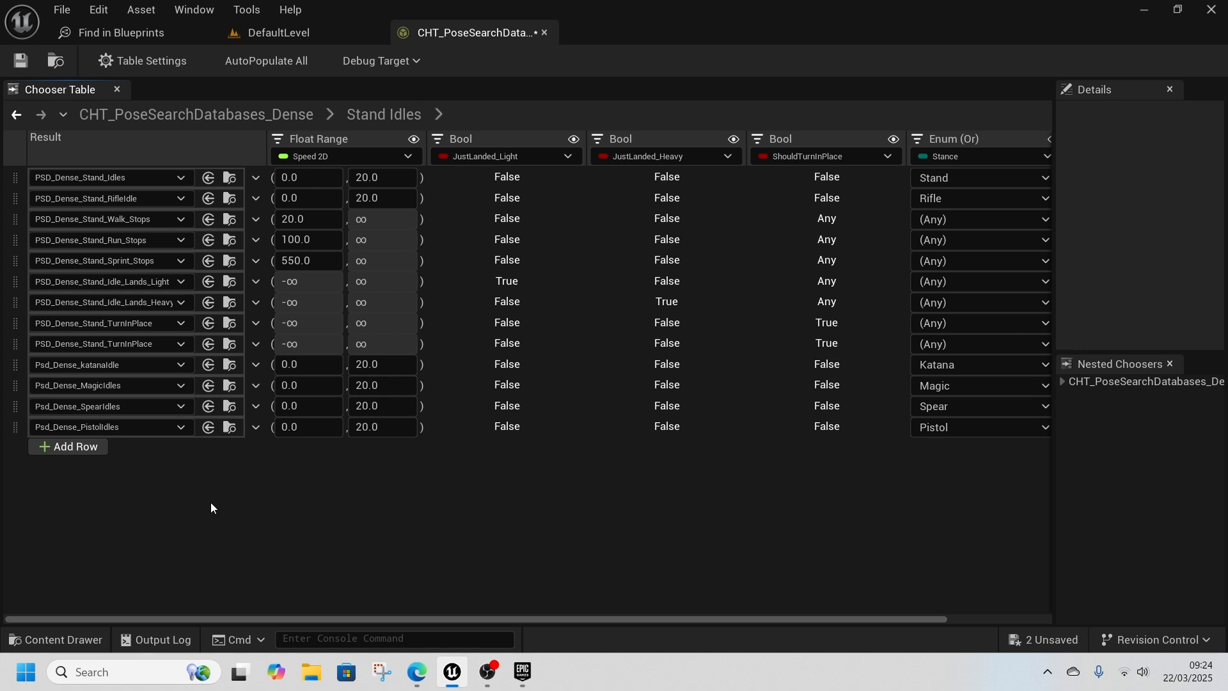
{"action": "left_click", "coordinate": [20, 62]}
Step: In the PSD_Dense_Stand_RifleIdle database, remove anim_Prone_Pistol_To_Stand_Up_R and disable M_Neutral_Stand_Idle_Loop
{"action": "left_click", "coordinate": [229, 202]}
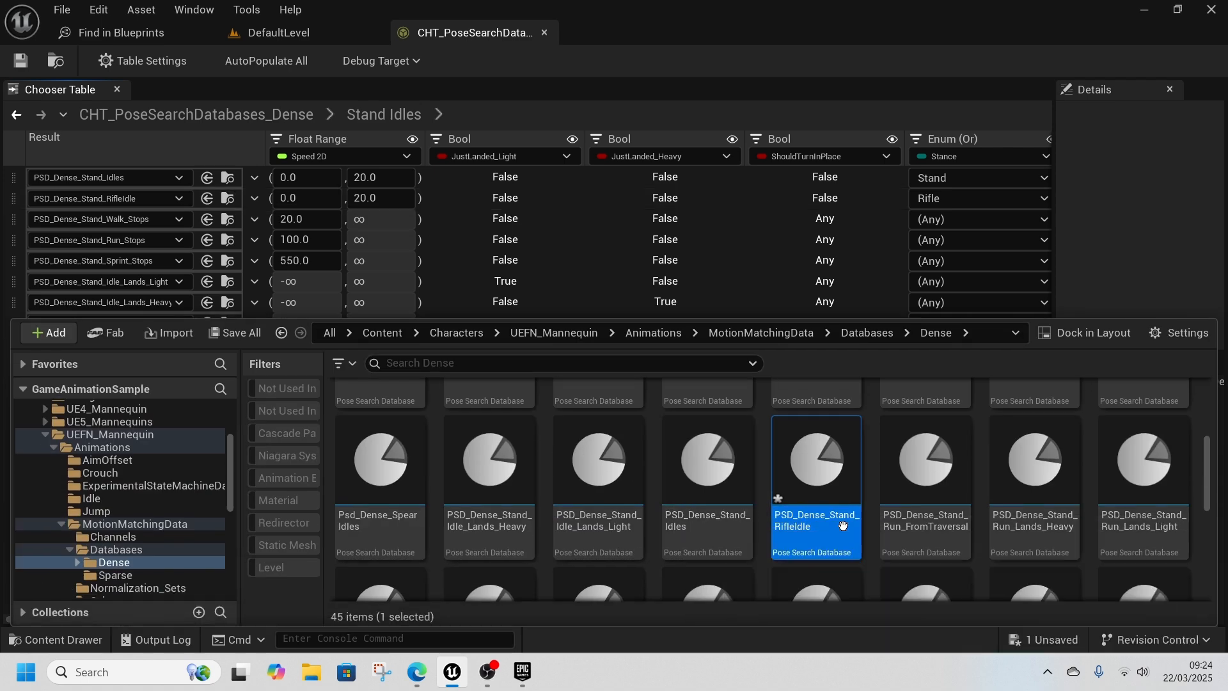
{"action": "double_click", "coordinate": [816, 486]}
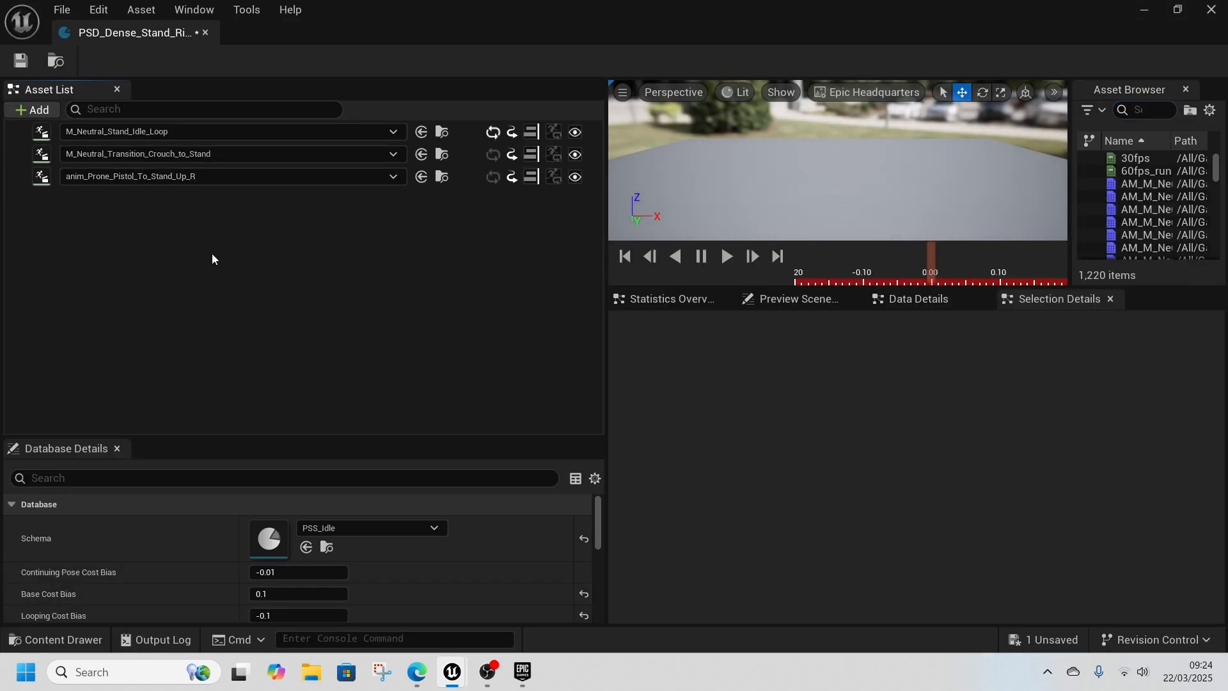
{"action": "left_click", "coordinate": [35, 182]}
{"action": "key", "text": "Delete"}
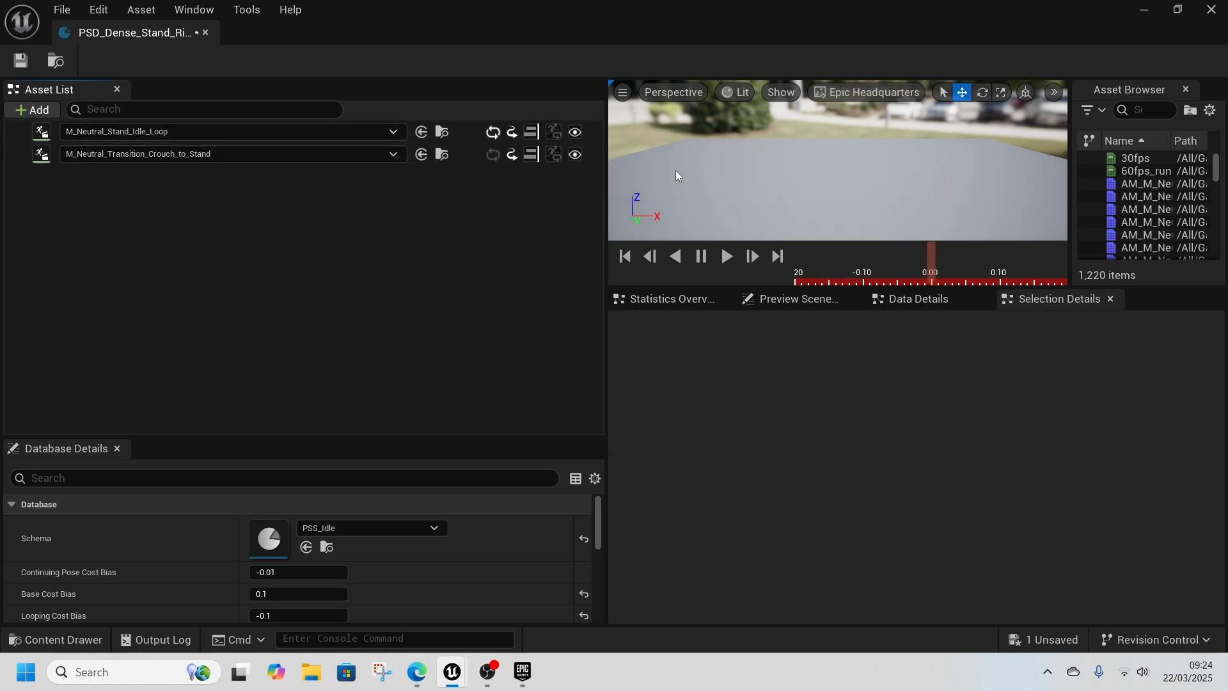
{"action": "left_click", "coordinate": [575, 133]}
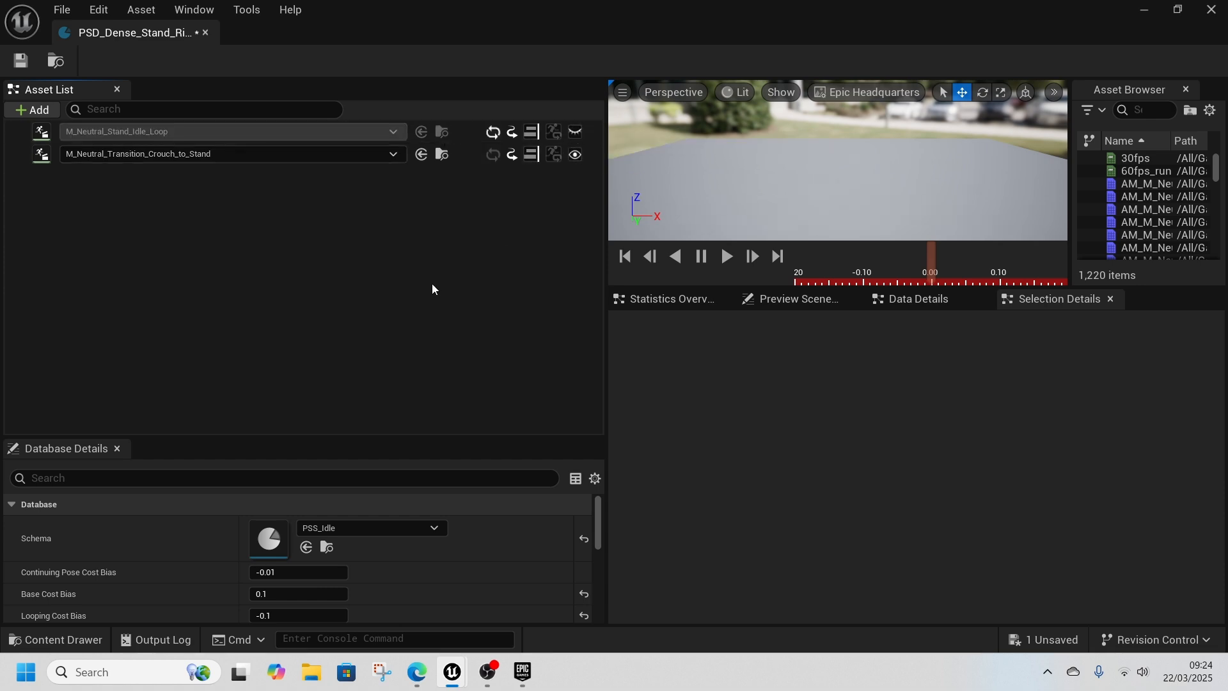
Step: Filter the Content/Rifle folder for "idle" and start retargeting the Mf_Rifle_IdleBreak_Fidget animation
{"action": "key", "text": "ctrl+space"}
{"action": "left_click", "coordinate": [385, 356]}
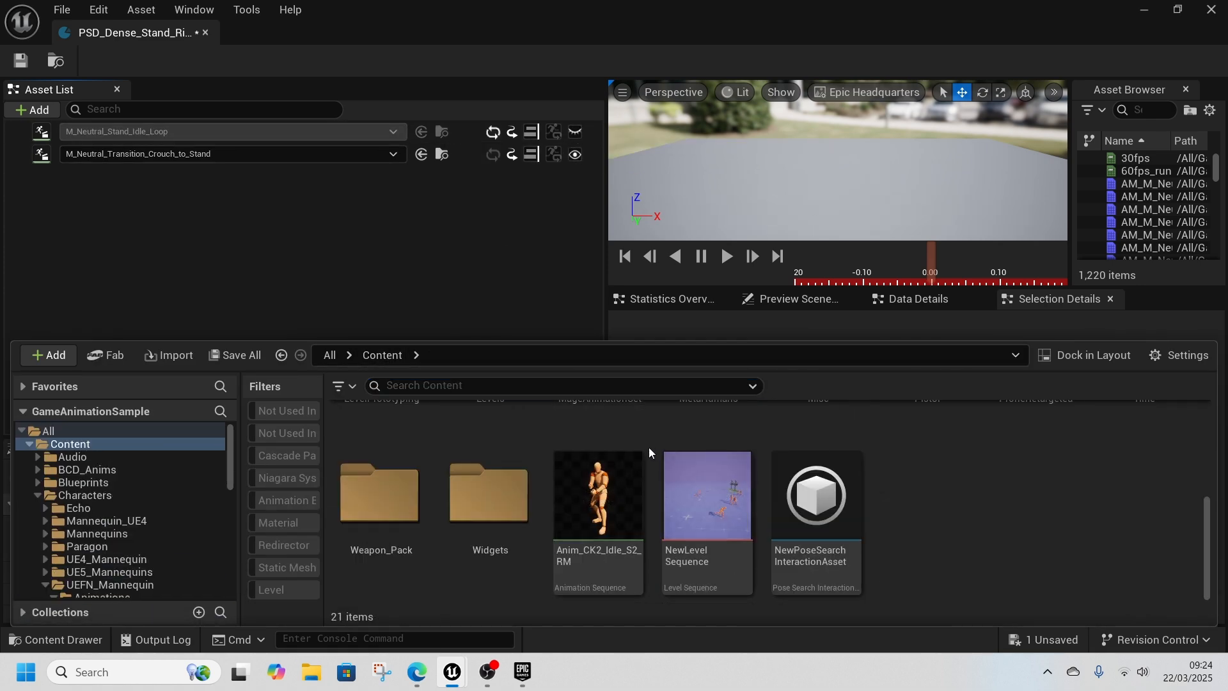
{"action": "scroll", "coordinate": [474, 499], "scroll_direction": "up", "scroll_amount": 1}
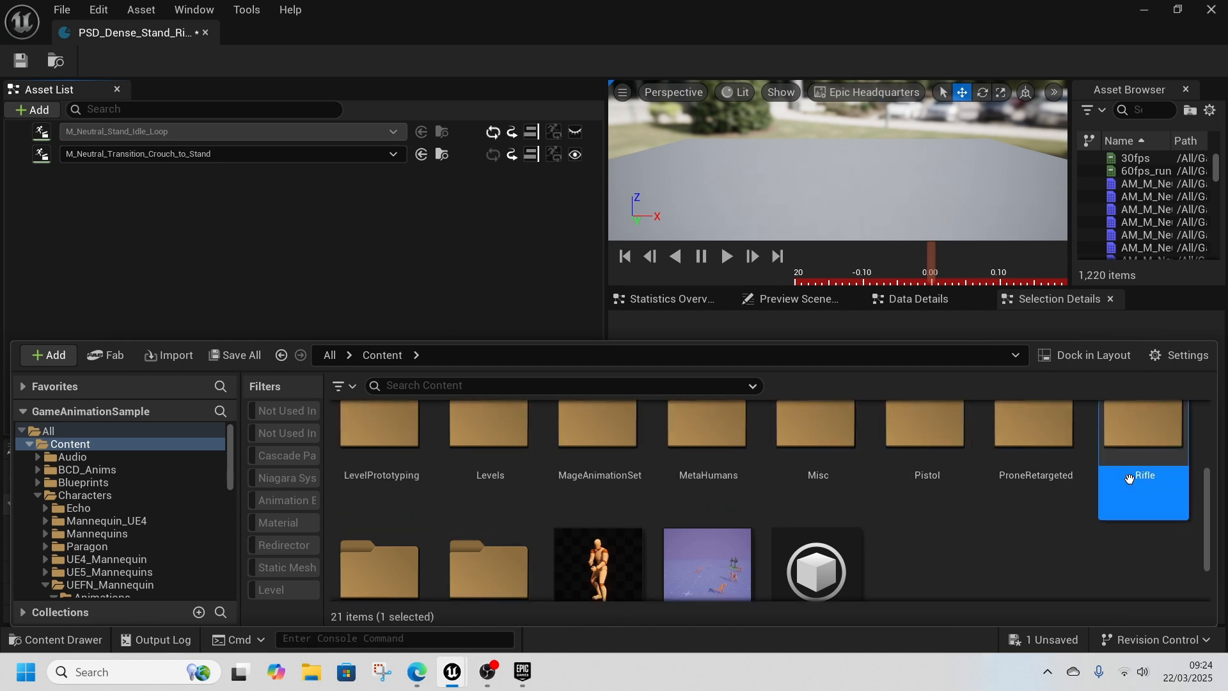
{"action": "double_click", "coordinate": [1142, 441]}
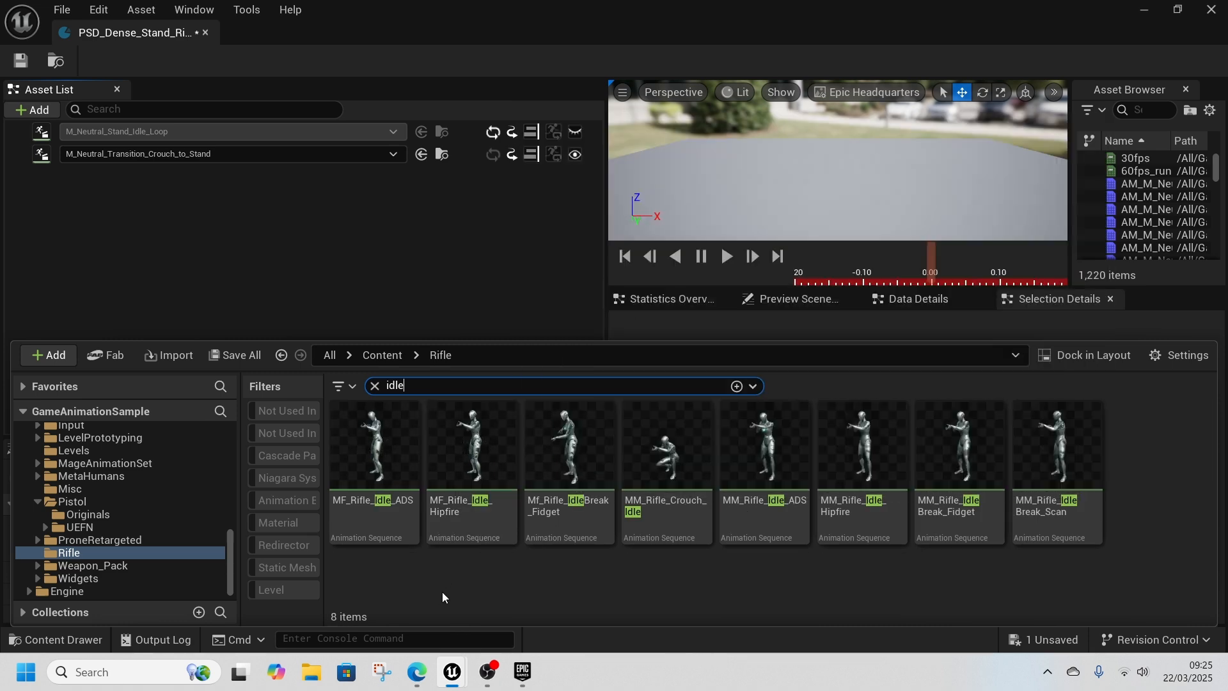
{"action": "left_click", "coordinate": [567, 521]}
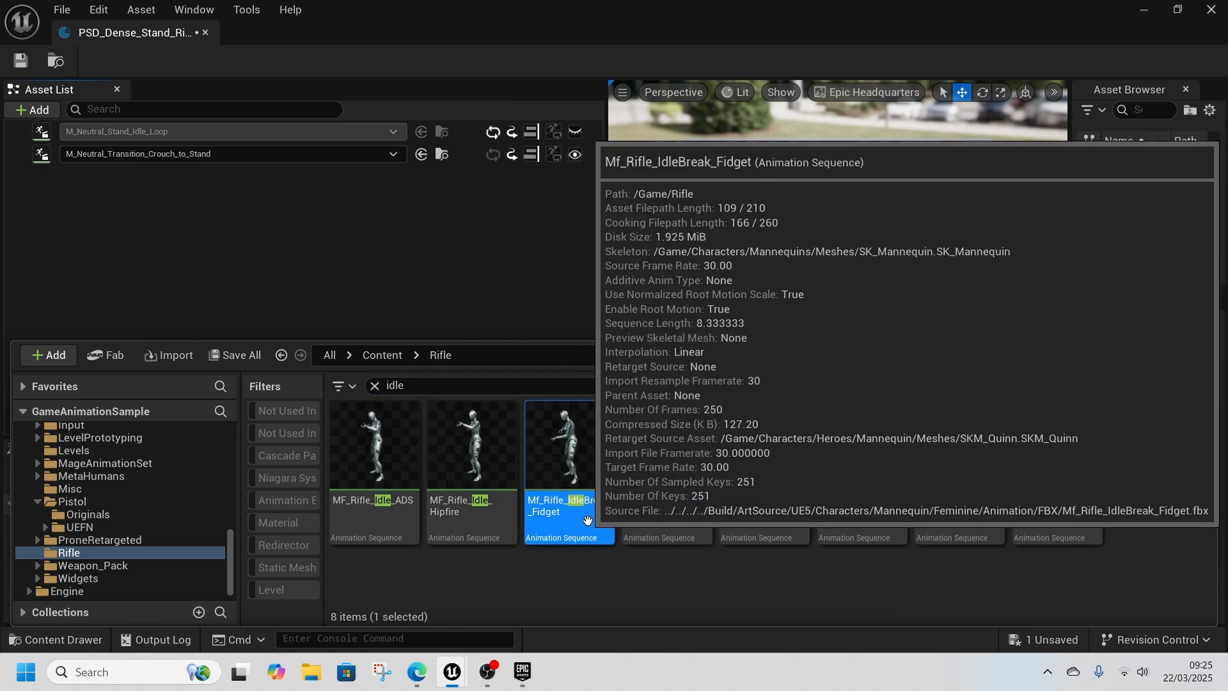
{"action": "right_click", "coordinate": [587, 520]}
{"action": "mouse_move", "coordinate": [657, 295]}
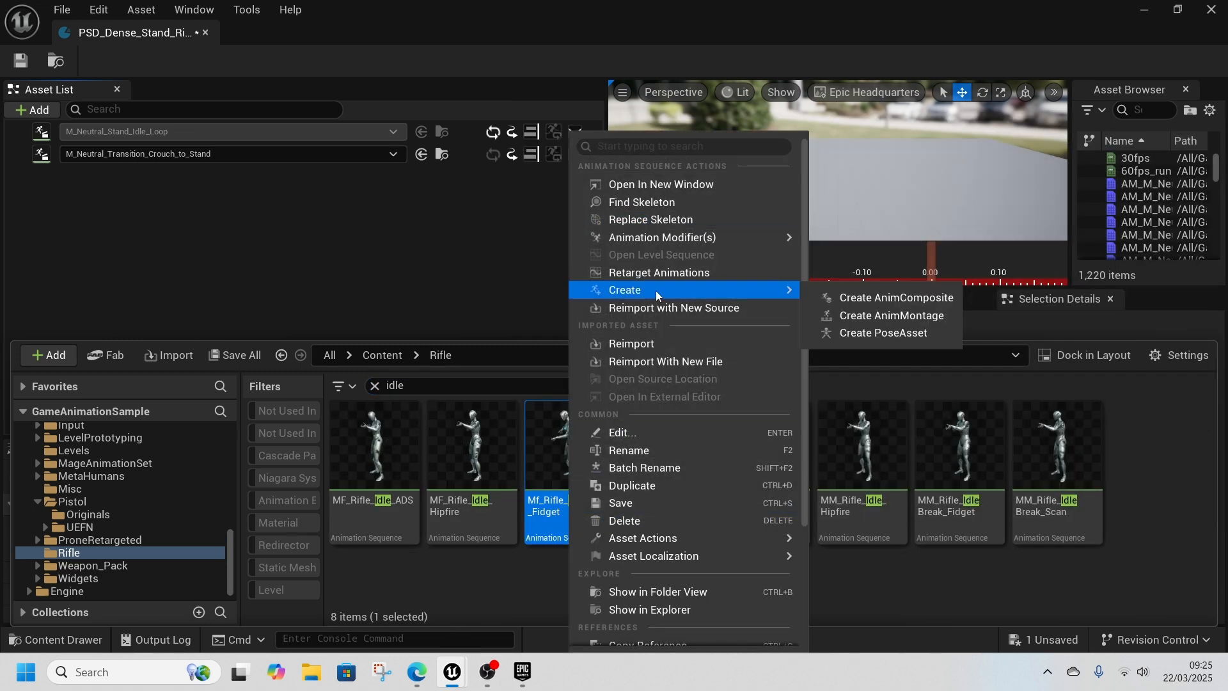
{"action": "left_click", "coordinate": [755, 272]}
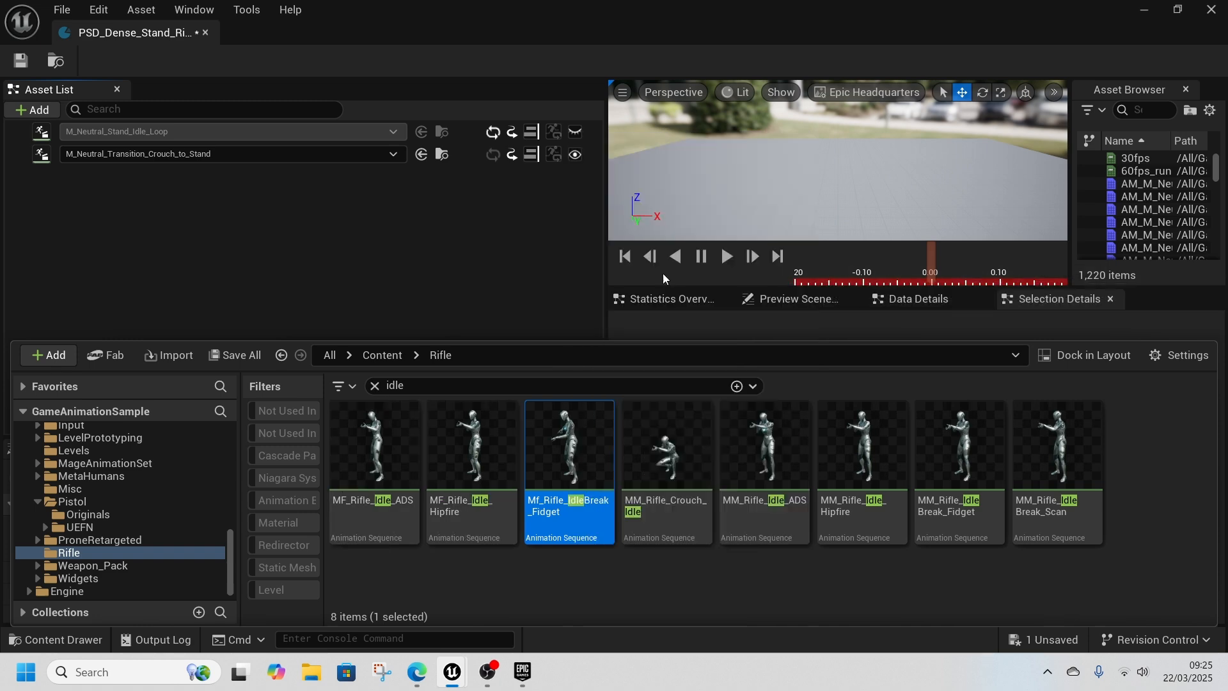
Step: Set the retarget's target skeletal mesh to SKM_UEFN_Mannequin
{"action": "left_click", "coordinate": [980, 156]}
{"action": "type", "text": "uefn"}
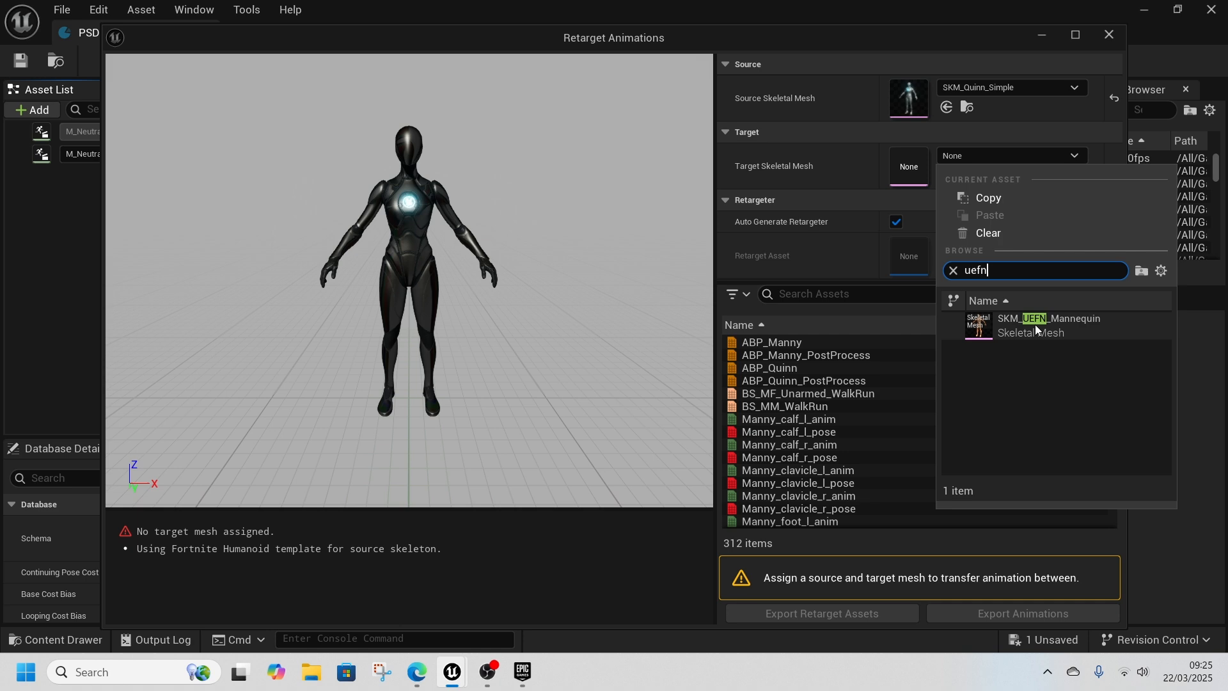
{"action": "left_click", "coordinate": [1037, 330]}
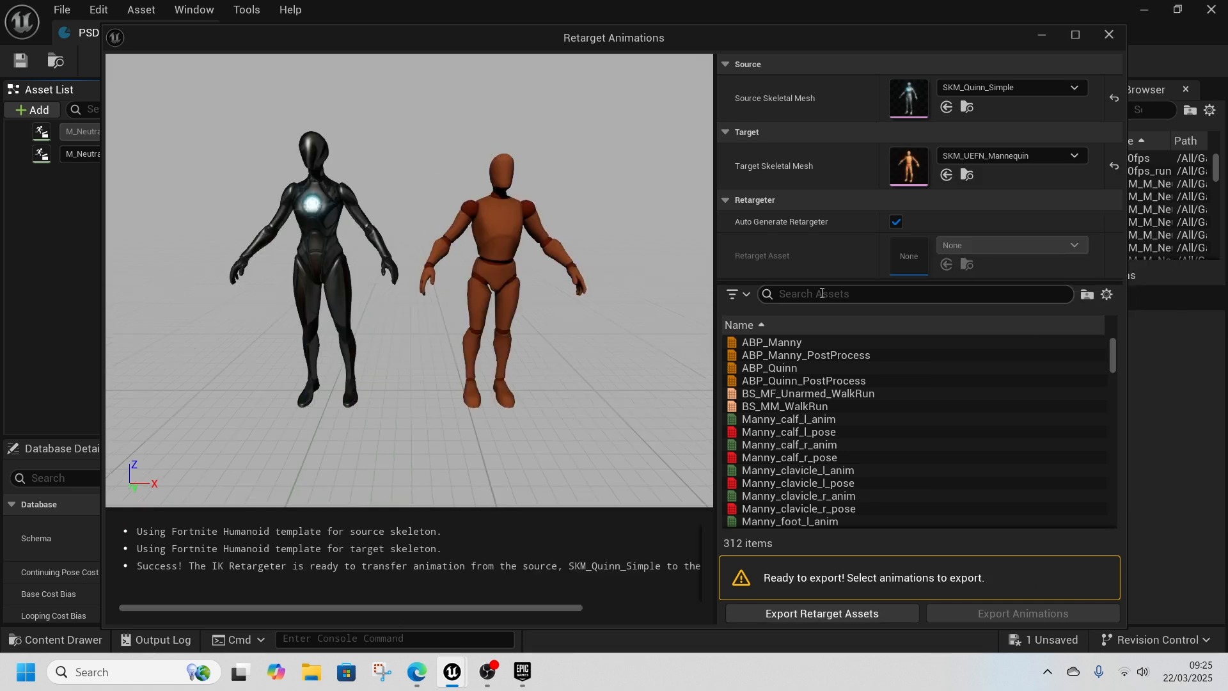
Step: Filter the retarget assets for "rifle idle", preview MM_Rifle_IdleBreak_Fidget, and select Mf_Rifle_IdleBreak_Fidget for export
{"action": "left_click", "coordinate": [821, 293]}
{"action": "type", "text": "rid"}
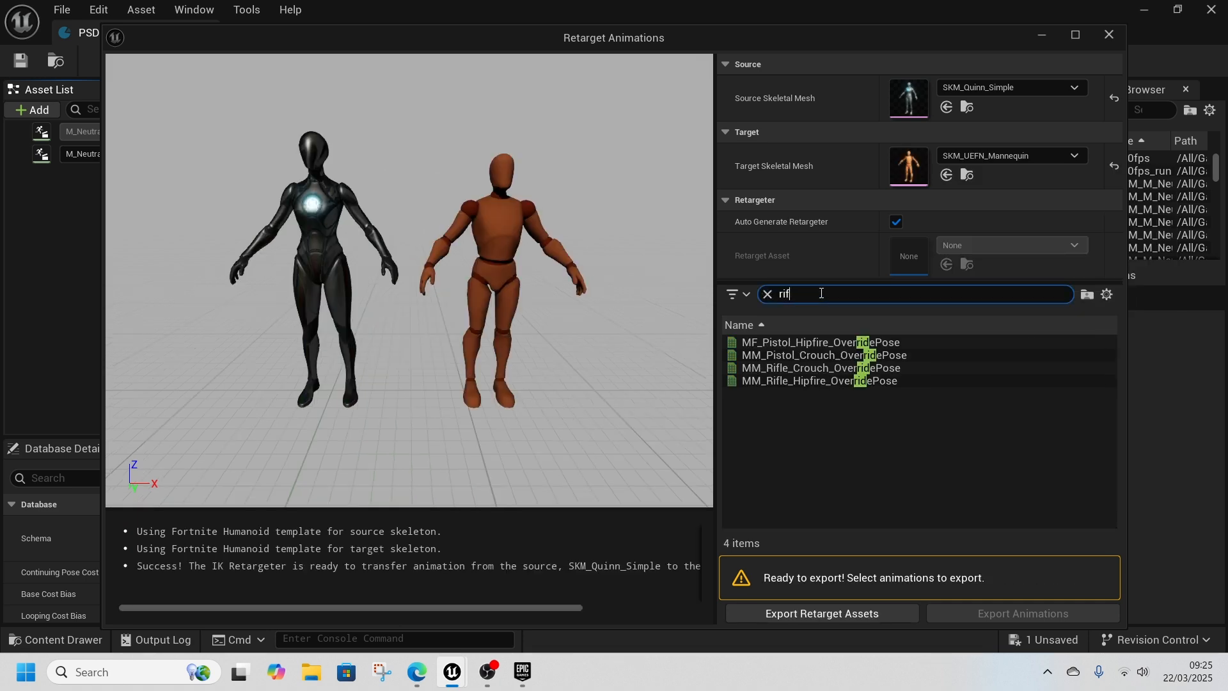
{"action": "type", "text": "le idle"}
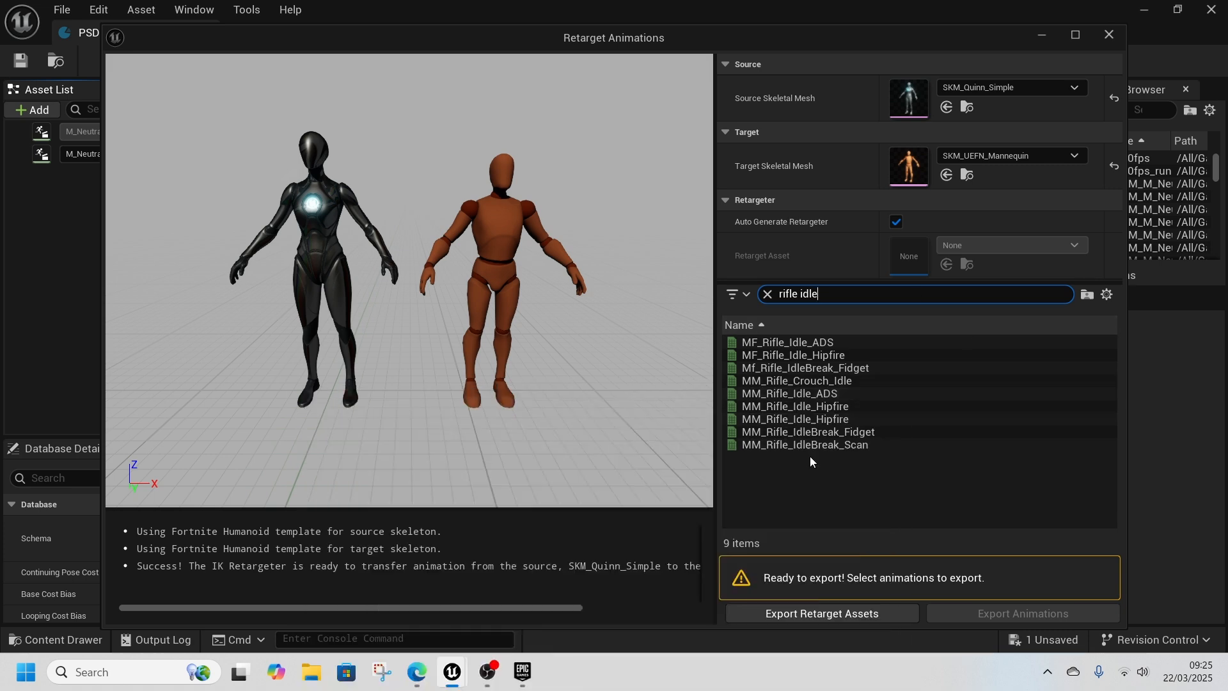
{"action": "left_click", "coordinate": [807, 432]}
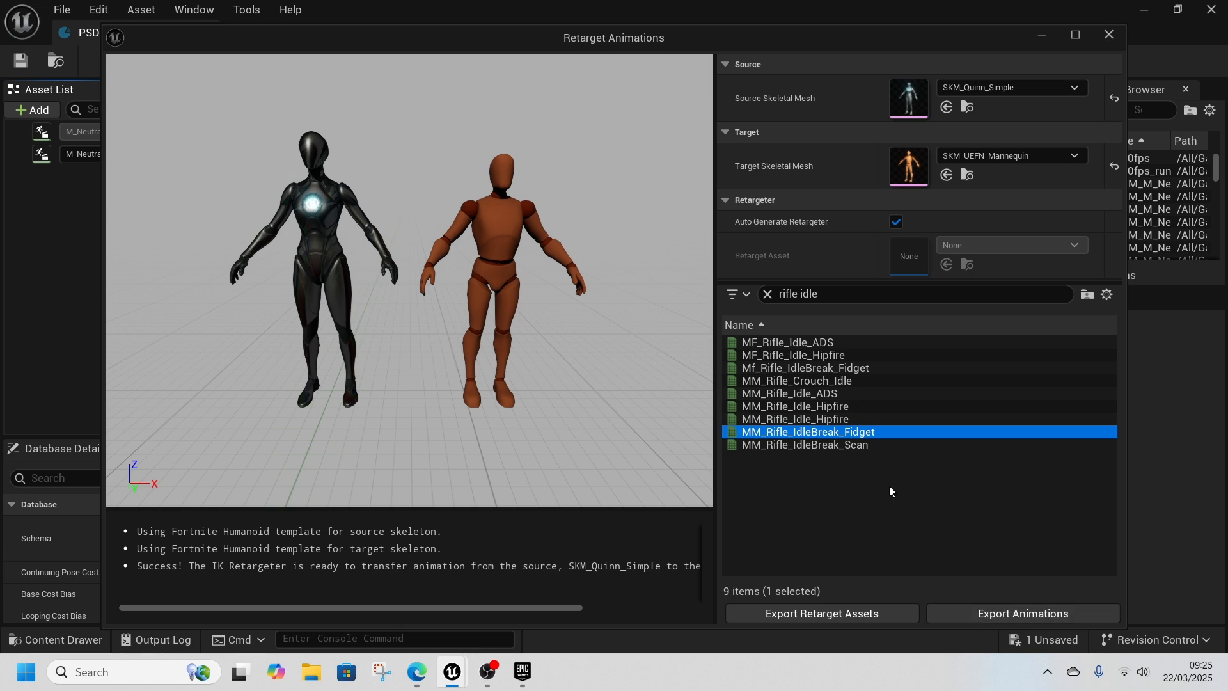
{"action": "double_click", "coordinate": [858, 431]}
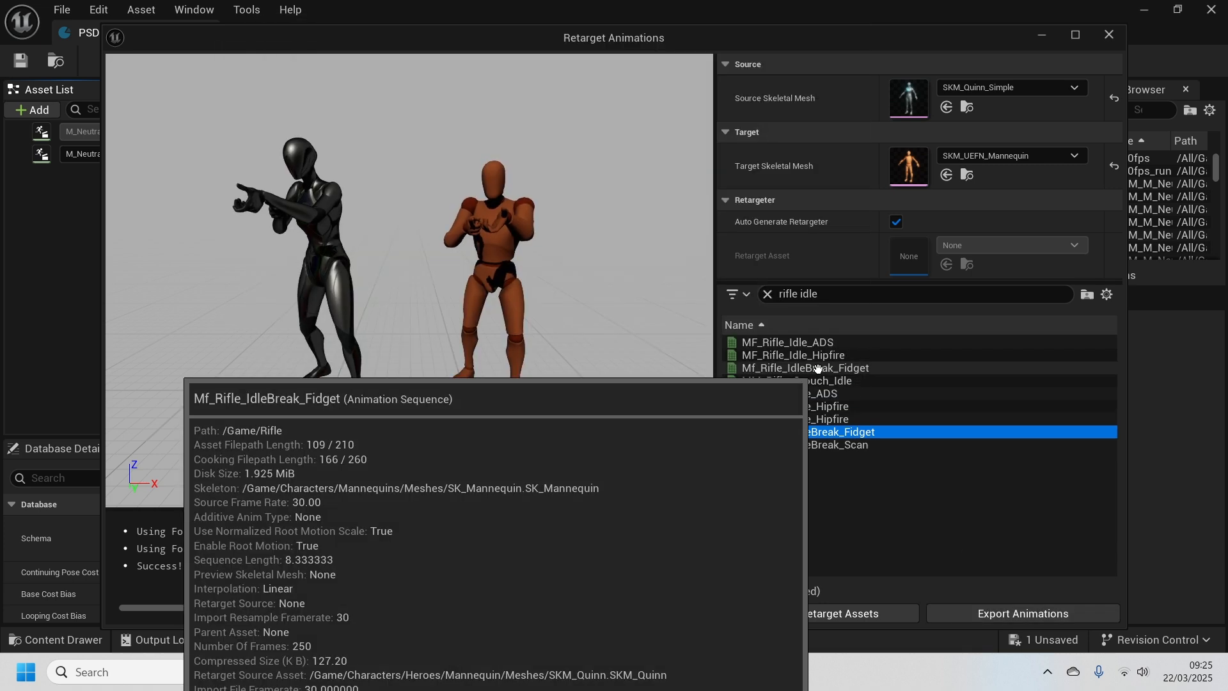
{"action": "double_click", "coordinate": [818, 368]}
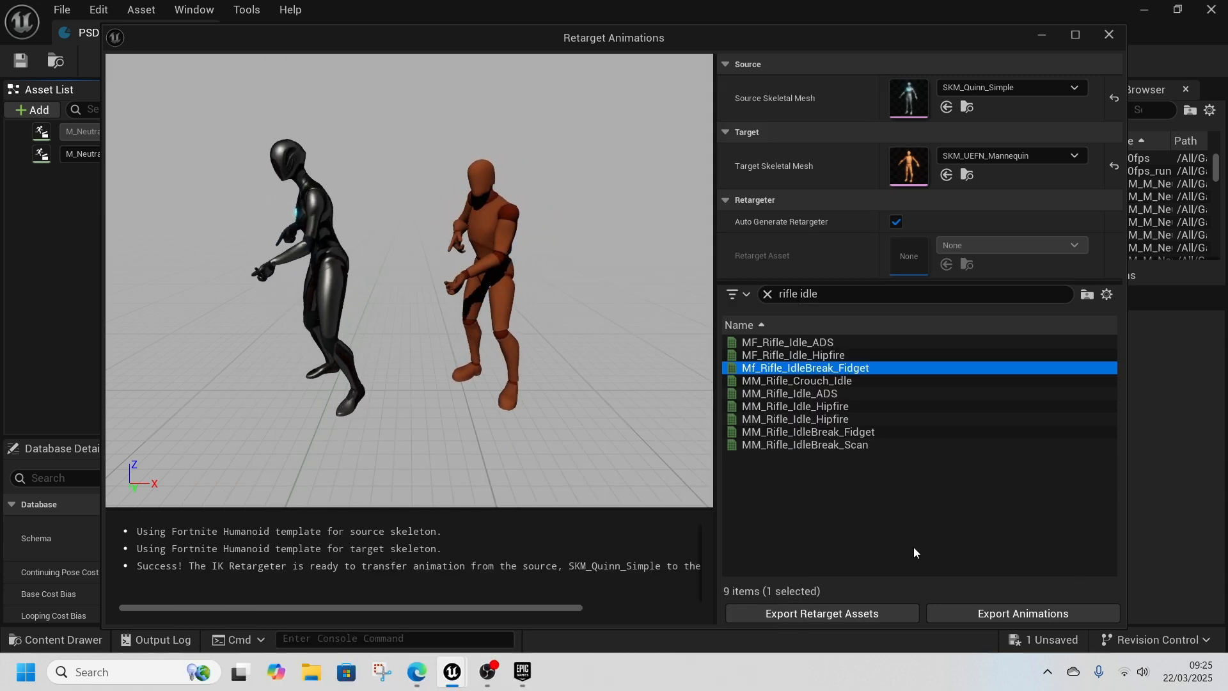
Step: Export the retargeted Mf_Rifle_IdleBreak_Fidget animation into a new UEFN folder inside the Rifle folder
{"action": "left_click", "coordinate": [1017, 613]}
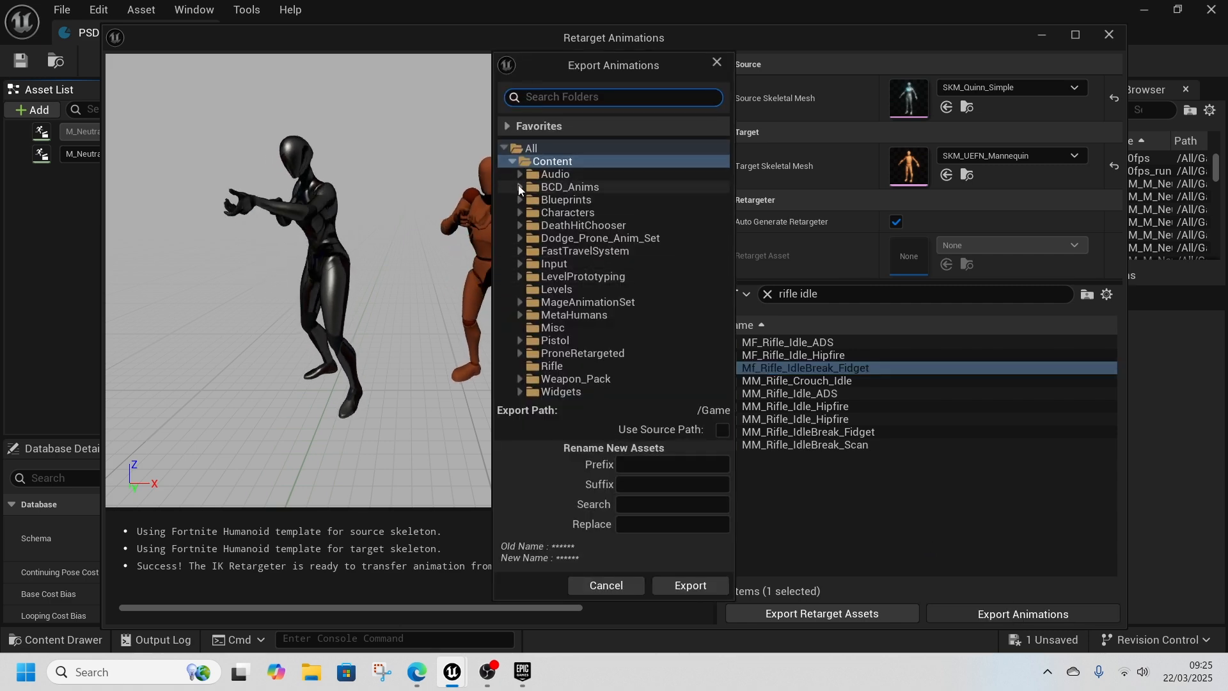
{"action": "left_click", "coordinate": [519, 187]}
{"action": "left_click", "coordinate": [528, 200]}
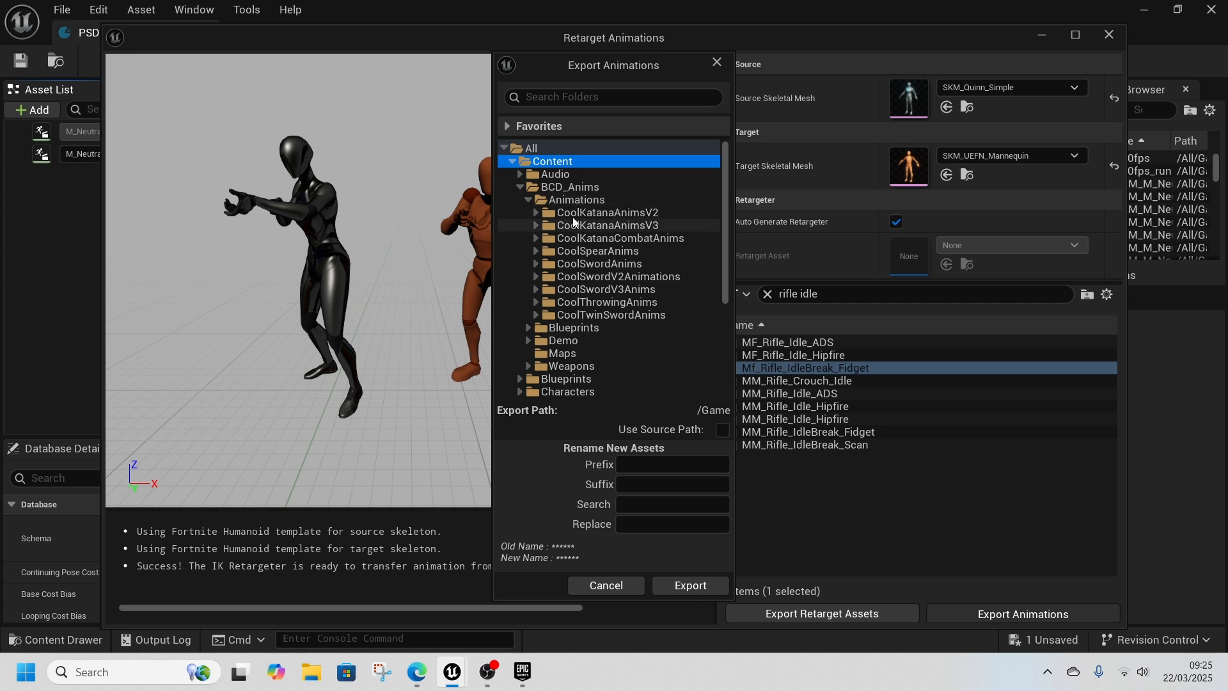
{"action": "left_click", "coordinate": [519, 187]}
{"action": "right_click", "coordinate": [554, 366]}
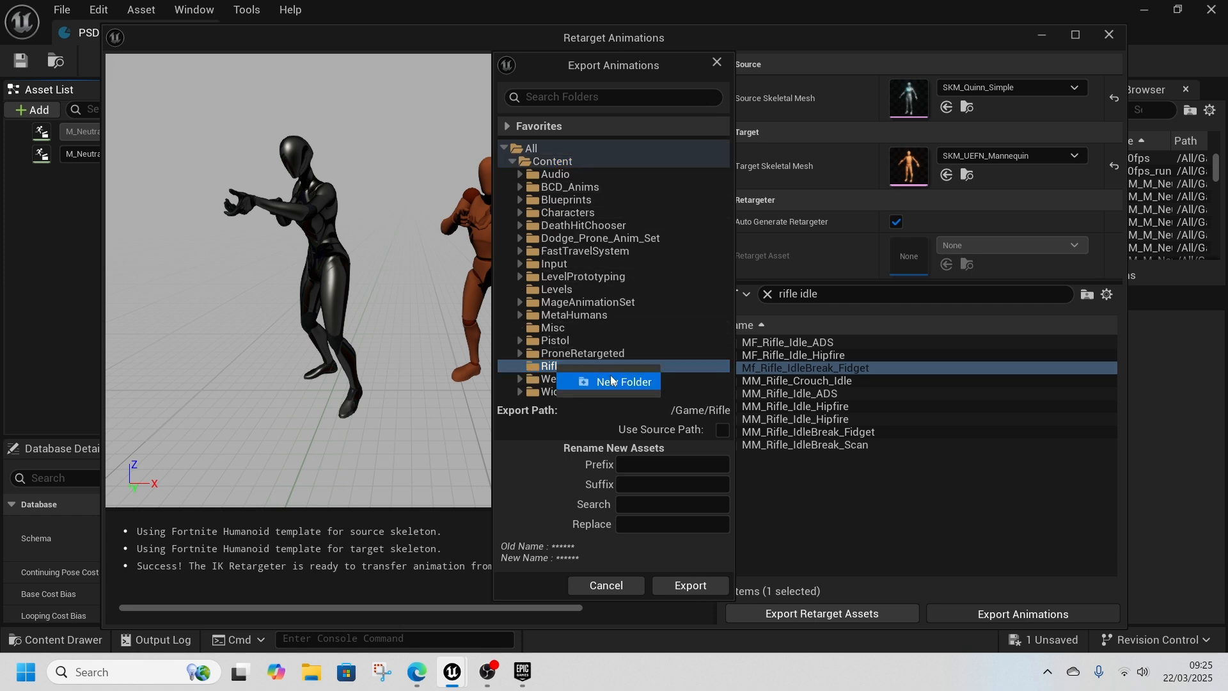
{"action": "left_click", "coordinate": [612, 380]}
{"action": "type", "text": "UEFN"}
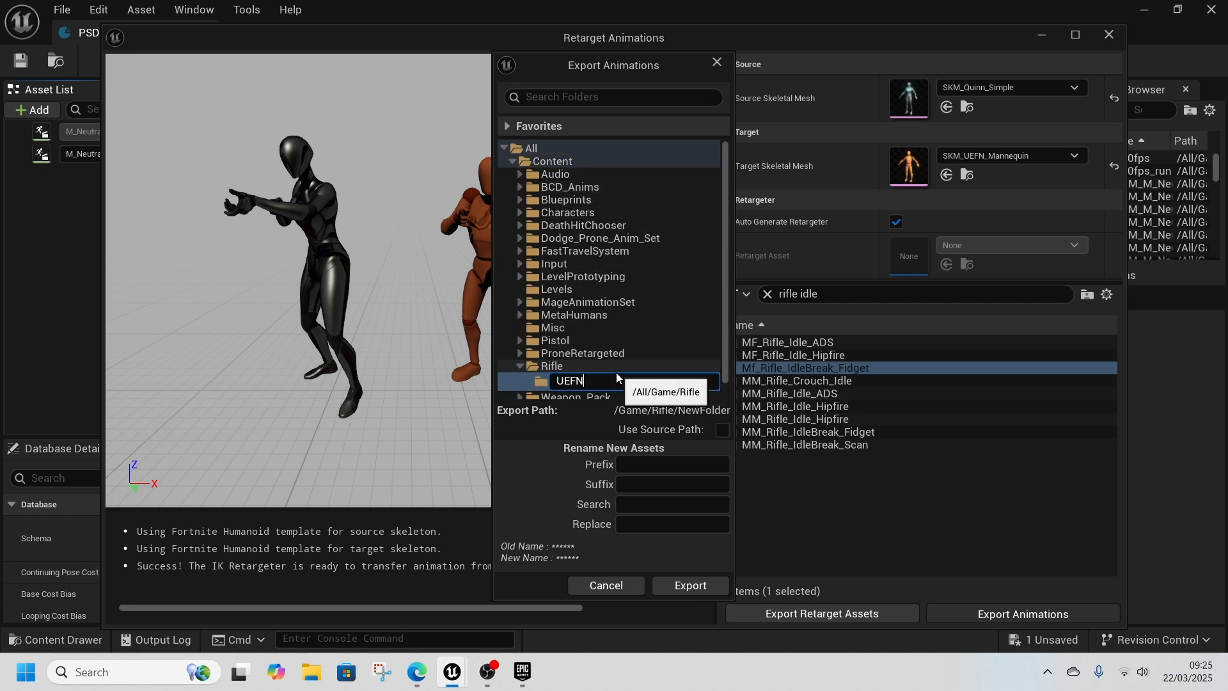
{"action": "key", "text": "Return"}
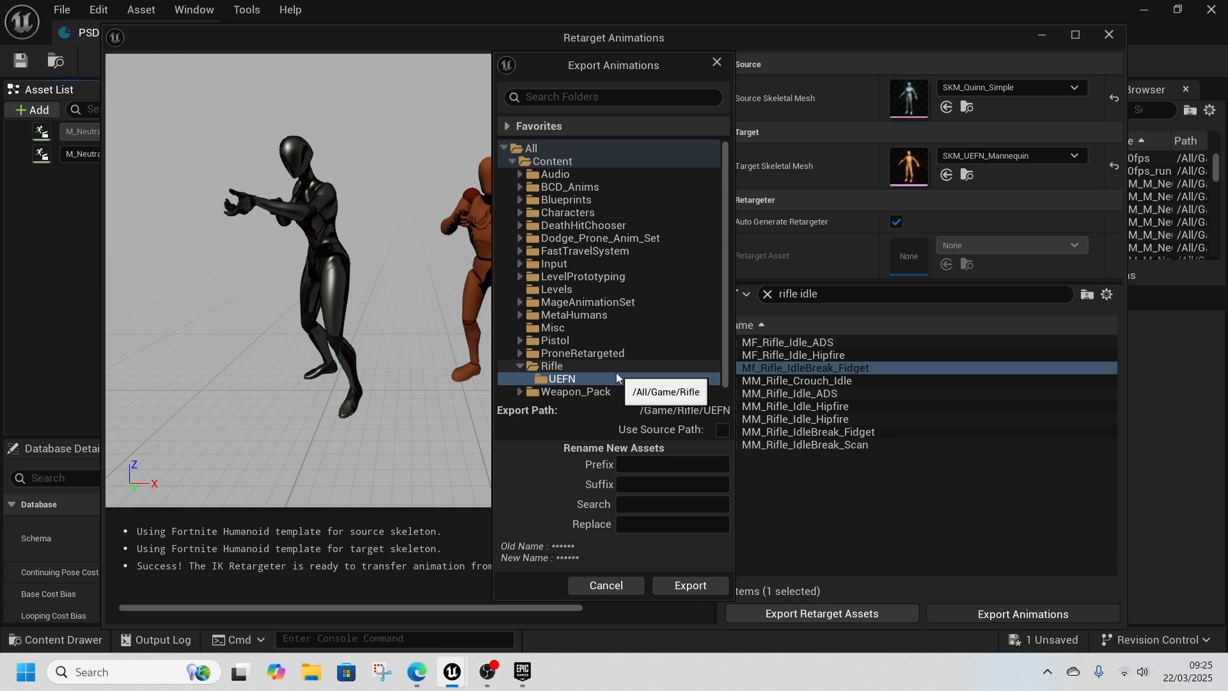
{"action": "left_click", "coordinate": [685, 587]}
{"action": "left_click", "coordinate": [749, 407]}
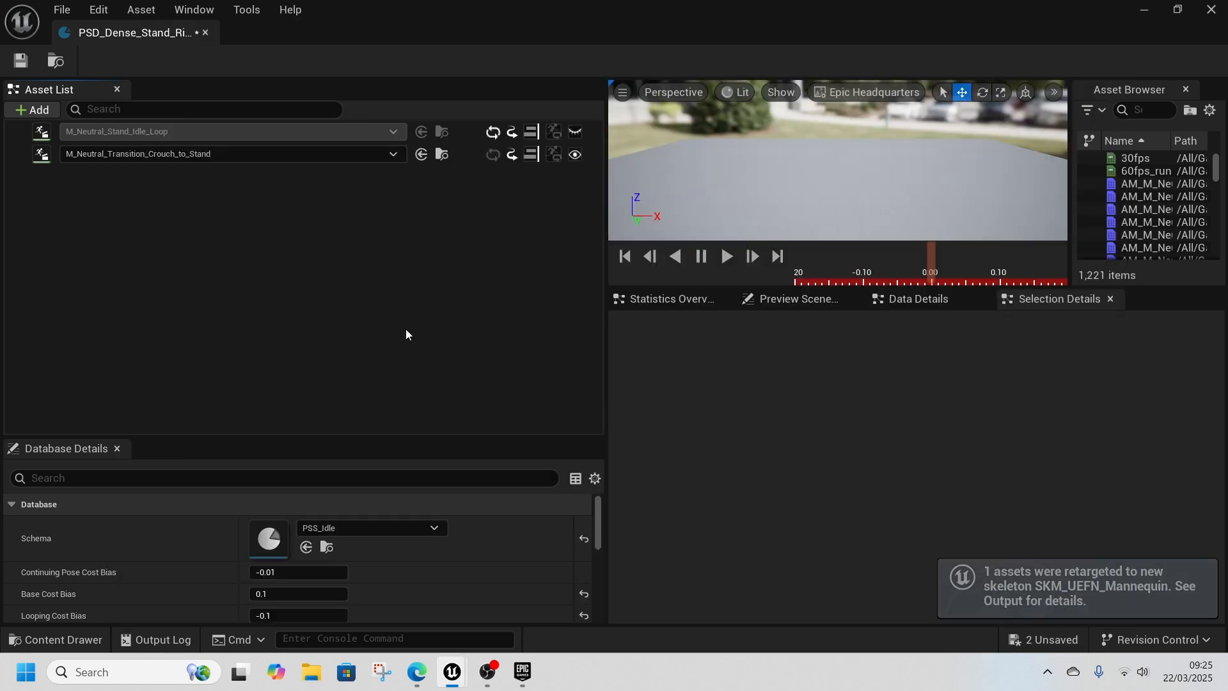
Step: Open the retargeted Mf_Rifle_IdleBreak_Fidget, check its root motion settings, save it and close it
{"action": "left_click", "coordinate": [615, 587]}
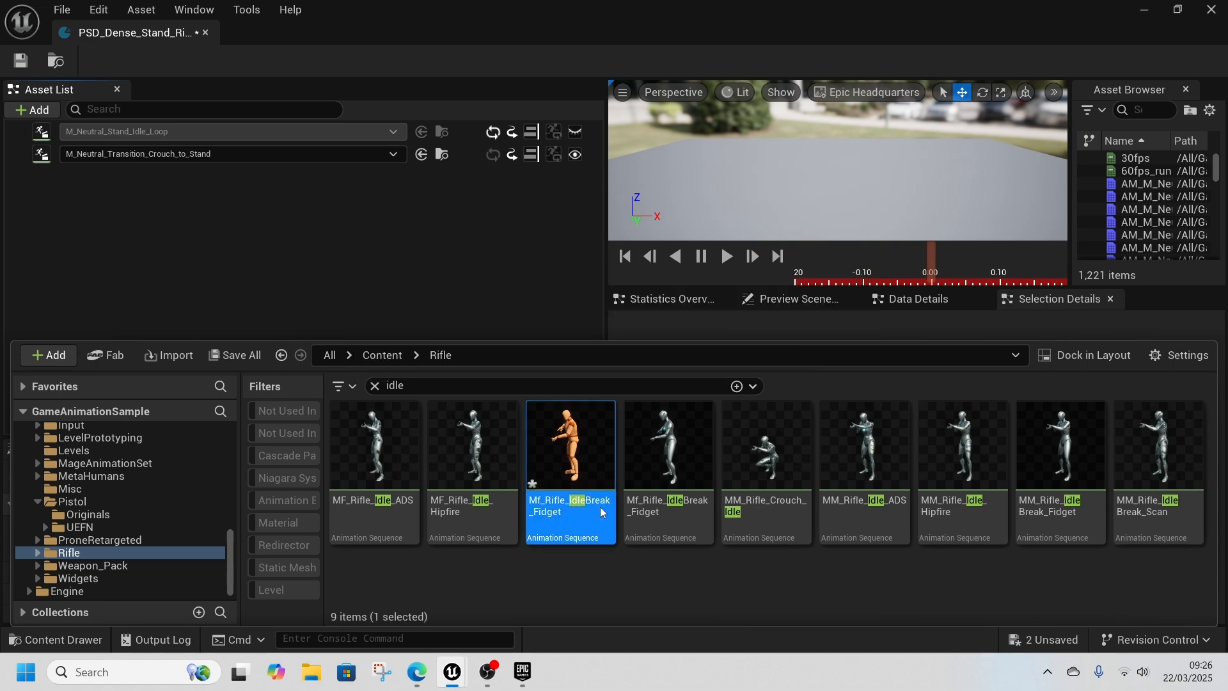
{"action": "double_click", "coordinate": [601, 509]}
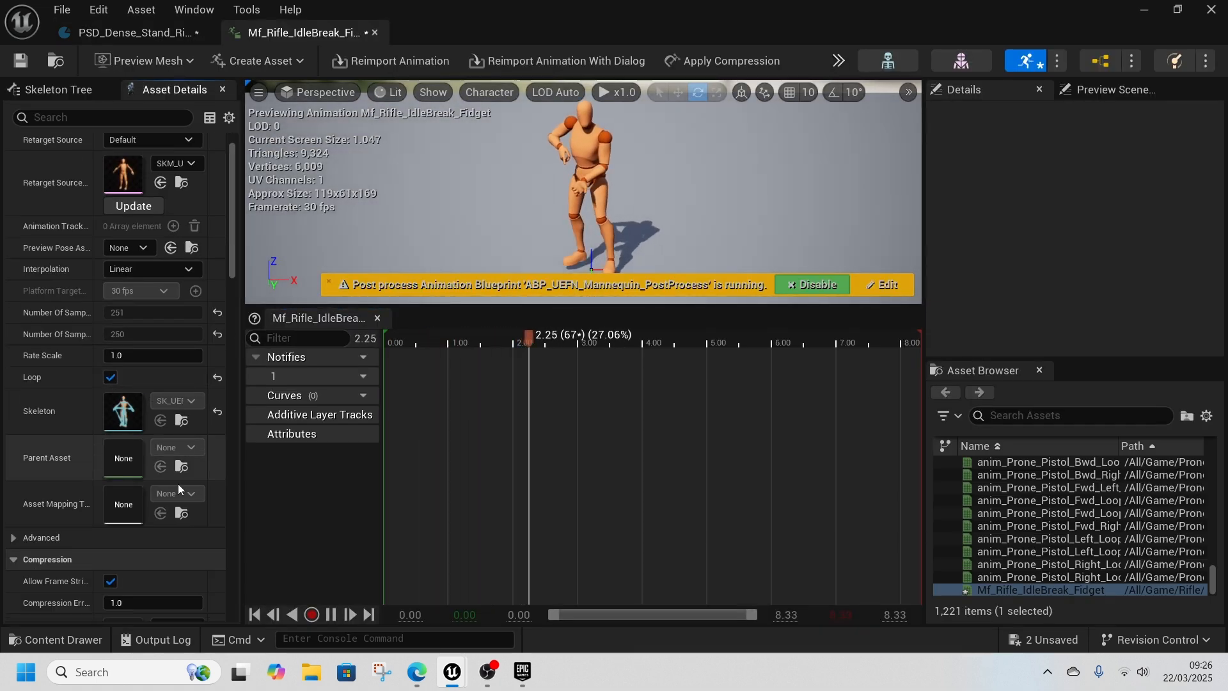
{"action": "scroll", "coordinate": [163, 481], "scroll_direction": "down", "scroll_amount": 5}
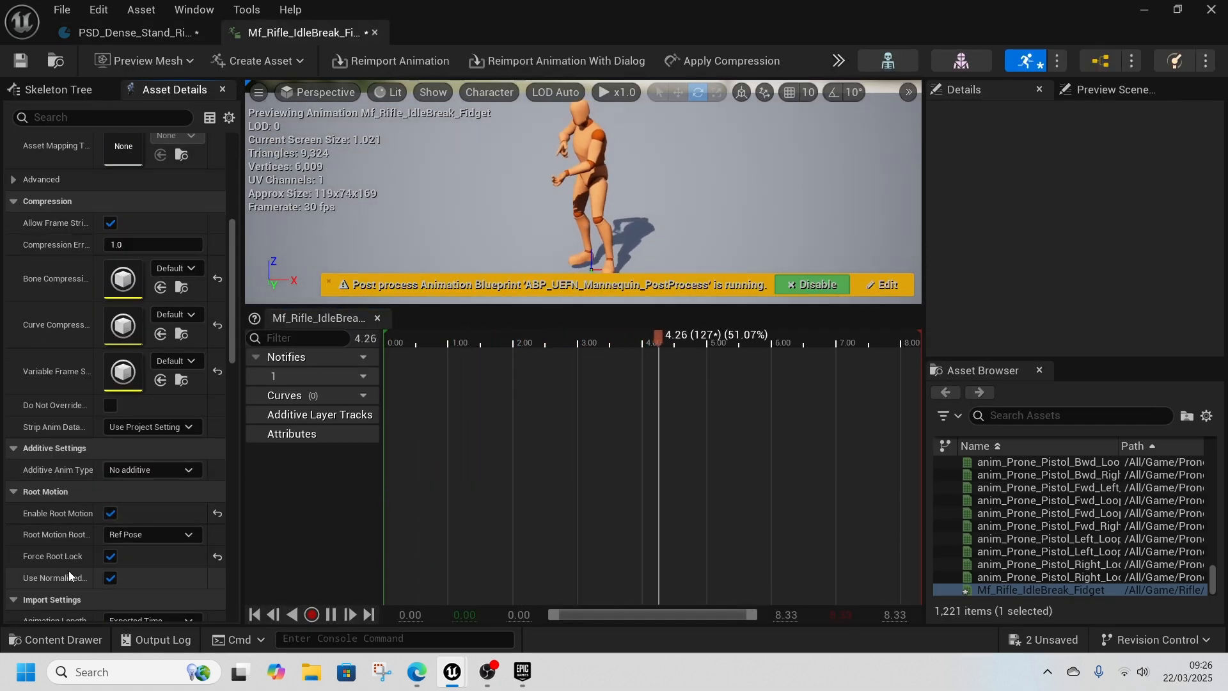
{"action": "left_click", "coordinate": [21, 61]}
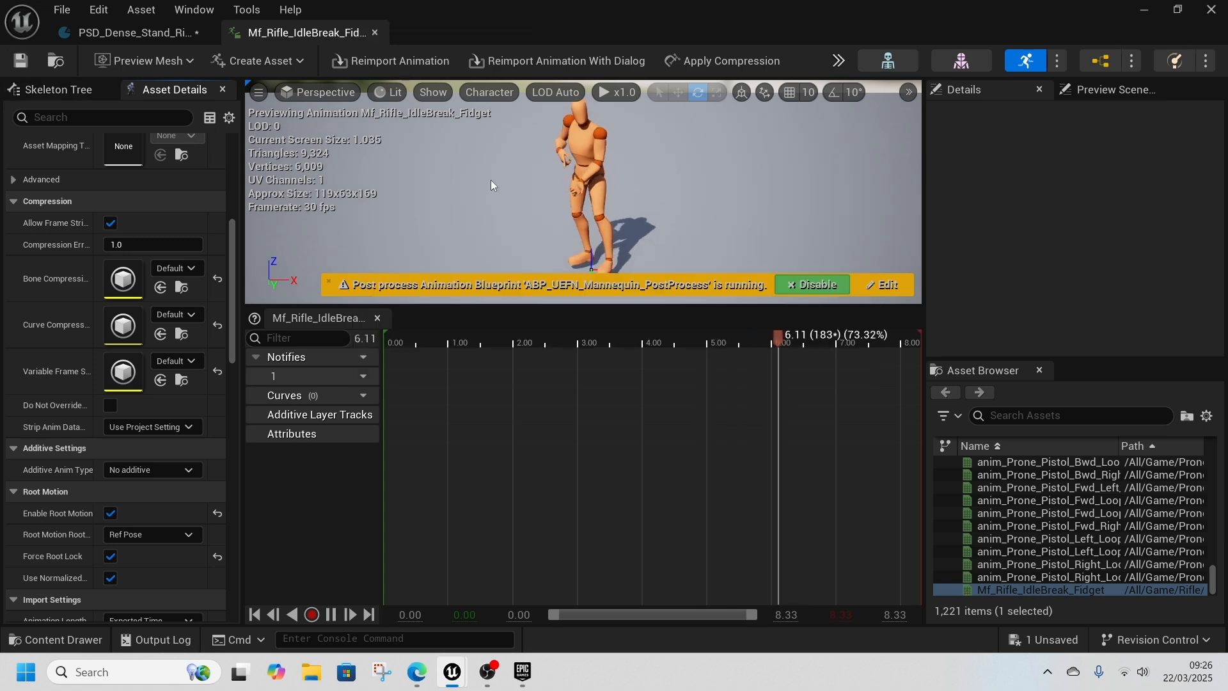
{"action": "left_click", "coordinate": [375, 32]}
Step: Add the retargeted Mf_Rifle_IdleBreak_Fidget to the PSD_Dense_Stand_RifleIdle asset list and close the database
{"action": "left_click_drag", "start_coordinate": [569, 447], "coordinate": [348, 248]}
{"action": "left_click", "coordinate": [469, 255]}
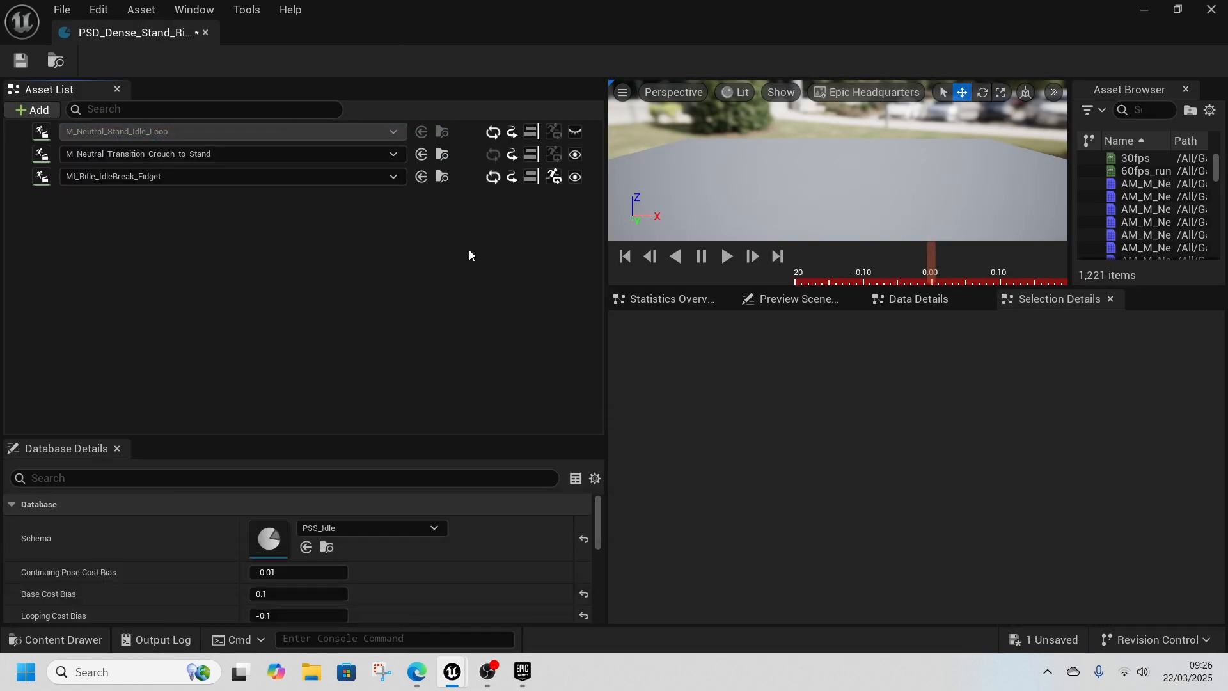
{"action": "left_click", "coordinate": [207, 33]}
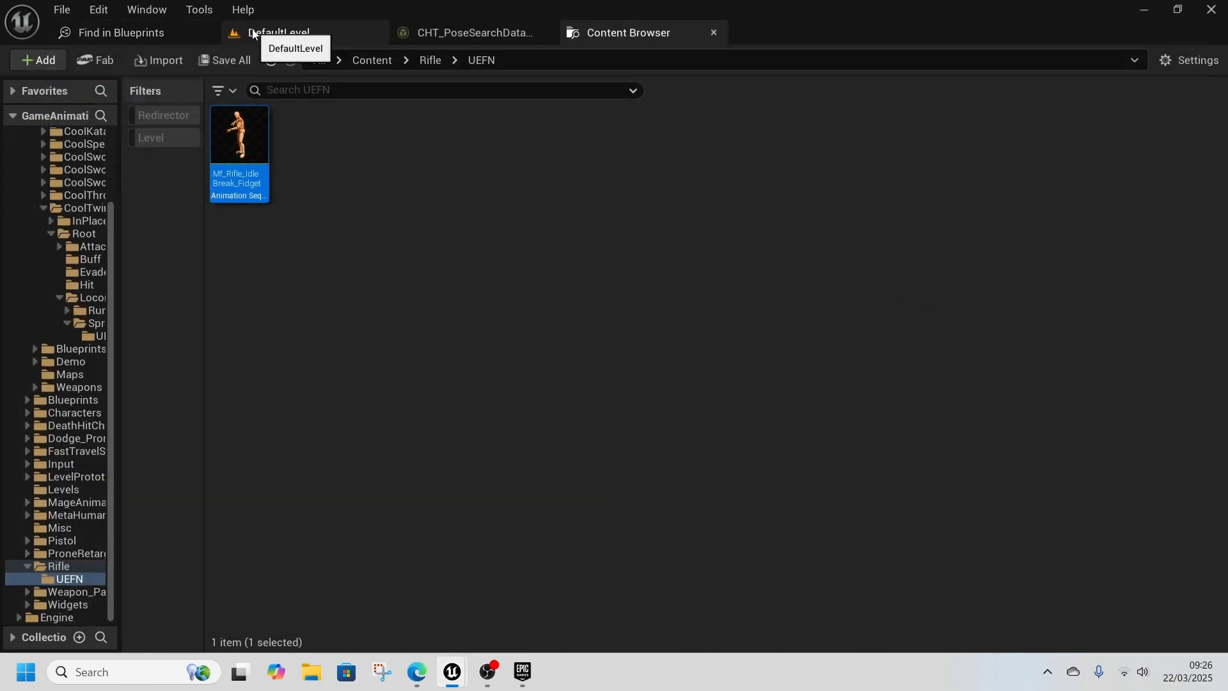
Step: Play DefaultLevel and switch the character's weapon stance to test the idle animations
{"action": "left_click", "coordinate": [254, 33]}
{"action": "left_click", "coordinate": [402, 60]}
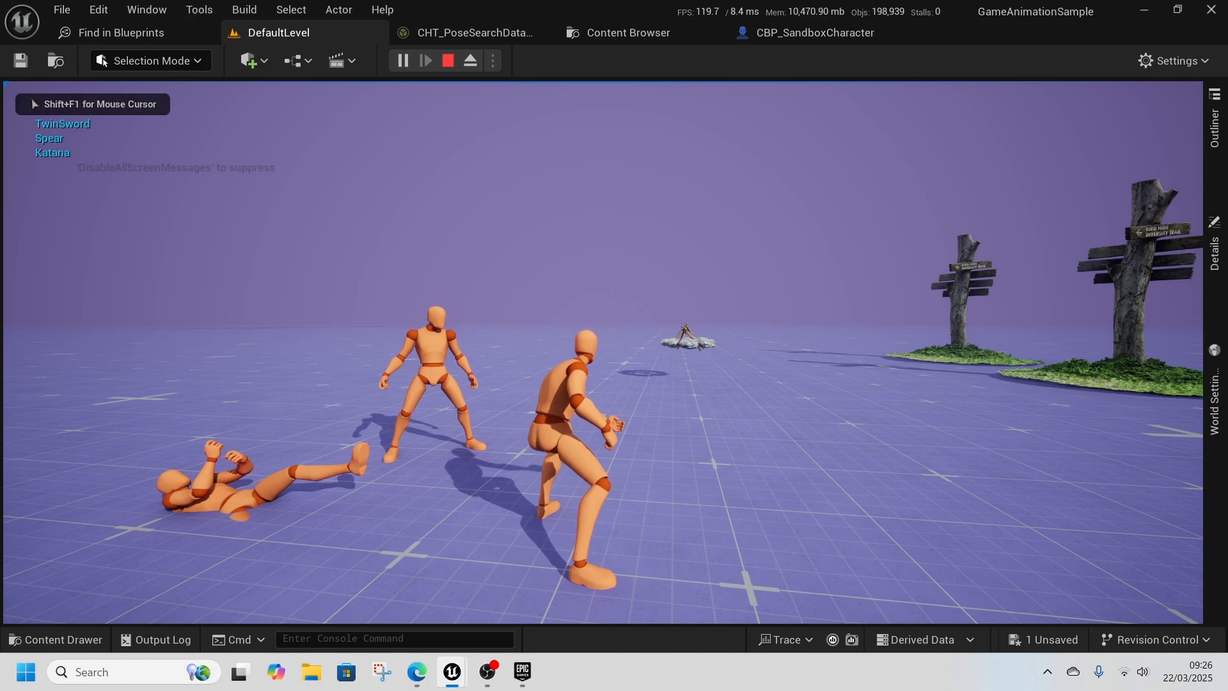
{"action": "key", "text": "4"}
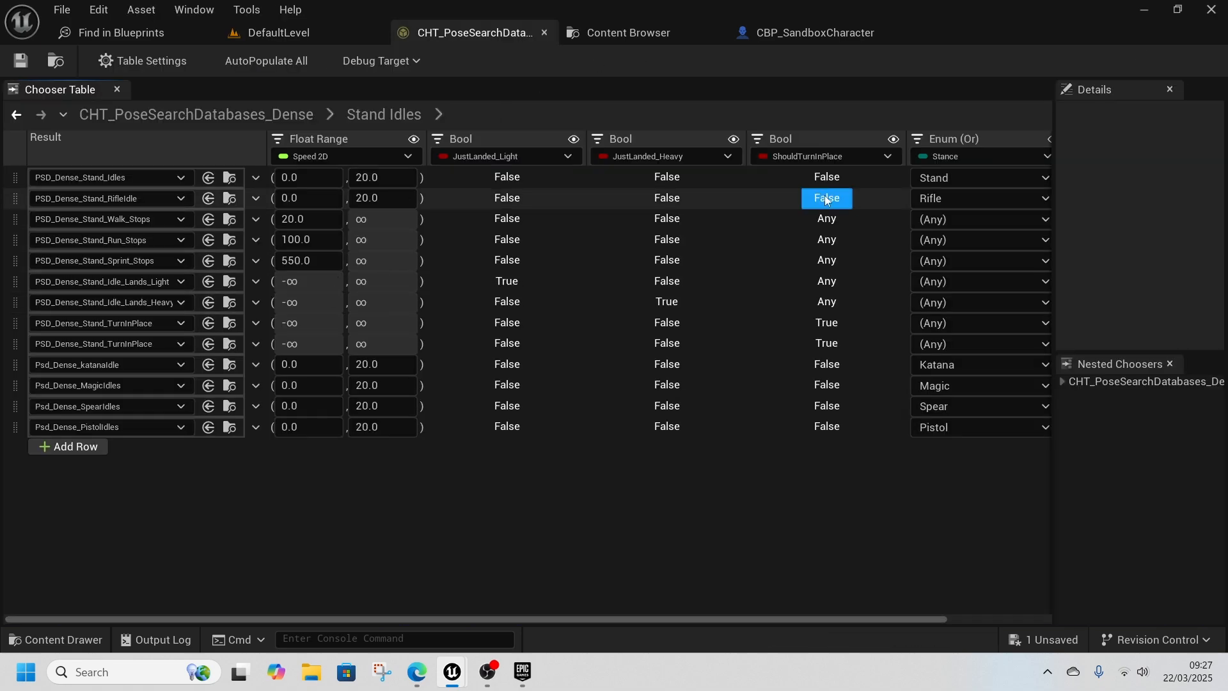
Step: Open the Stand Runs nested chooser from CHT_PoseSearchDatabases_Dense and delete its Enum Value column for Stance
{"action": "left_click", "coordinate": [252, 112]}
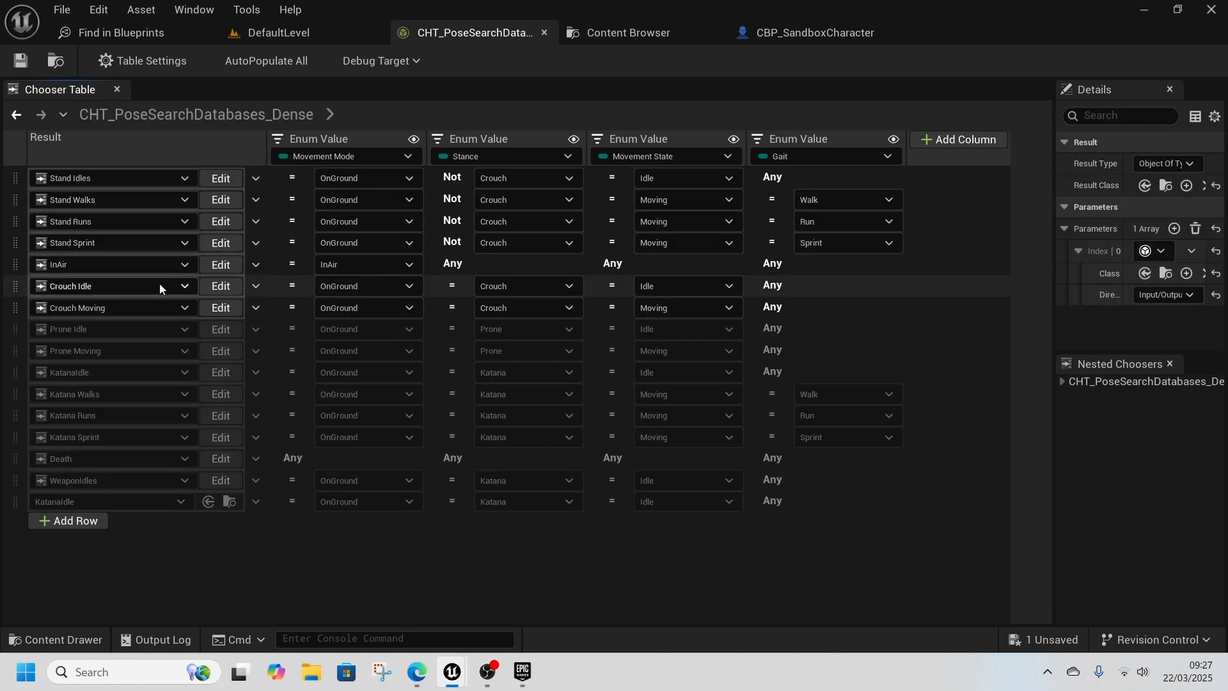
{"action": "left_click", "coordinate": [221, 221]}
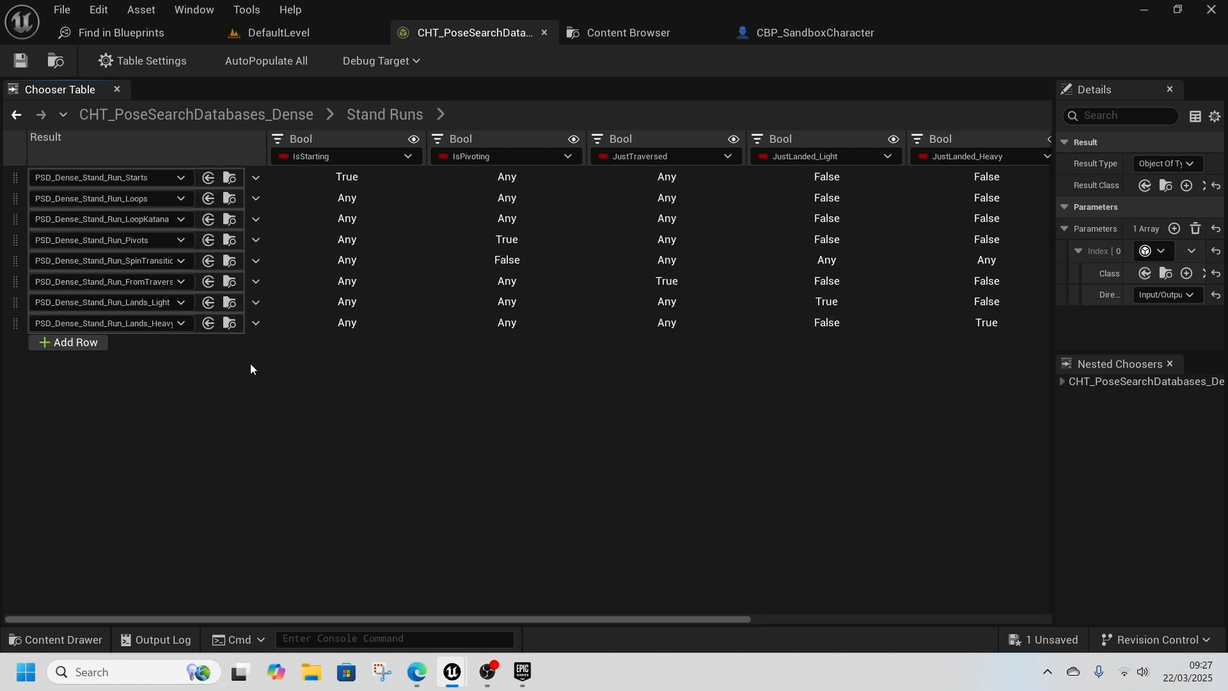
{"action": "left_click_drag", "start_coordinate": [727, 619], "coordinate": [1027, 609]}
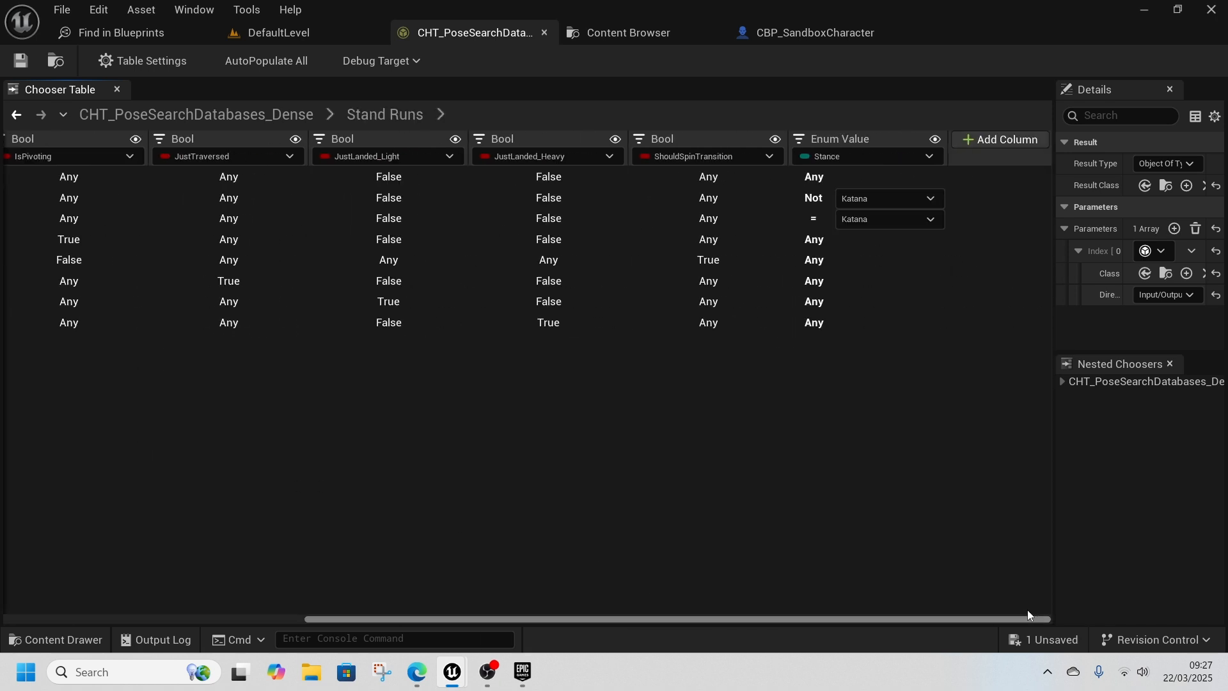
{"action": "left_click", "coordinate": [850, 139]}
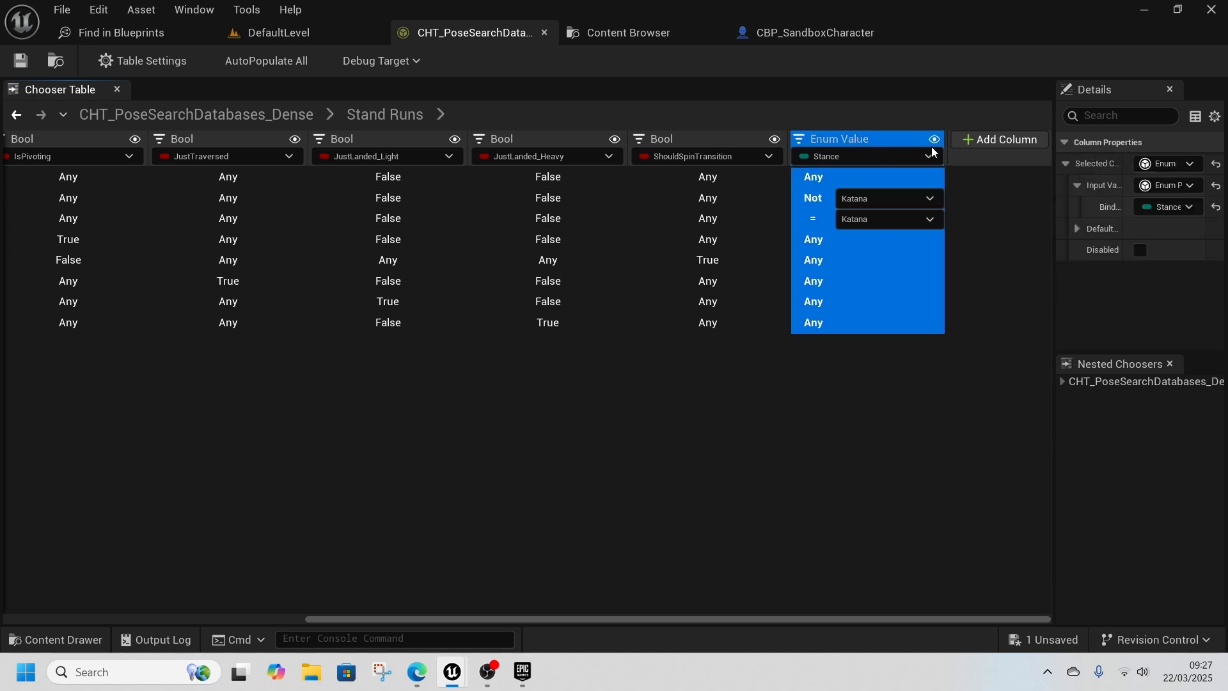
{"action": "key", "text": "Delete"}
Step: Add an Enum (Or) column to the Stand Runs chooser and bind it to the ABP Sandbox Character's Stance property
{"action": "left_click", "coordinate": [997, 140]}
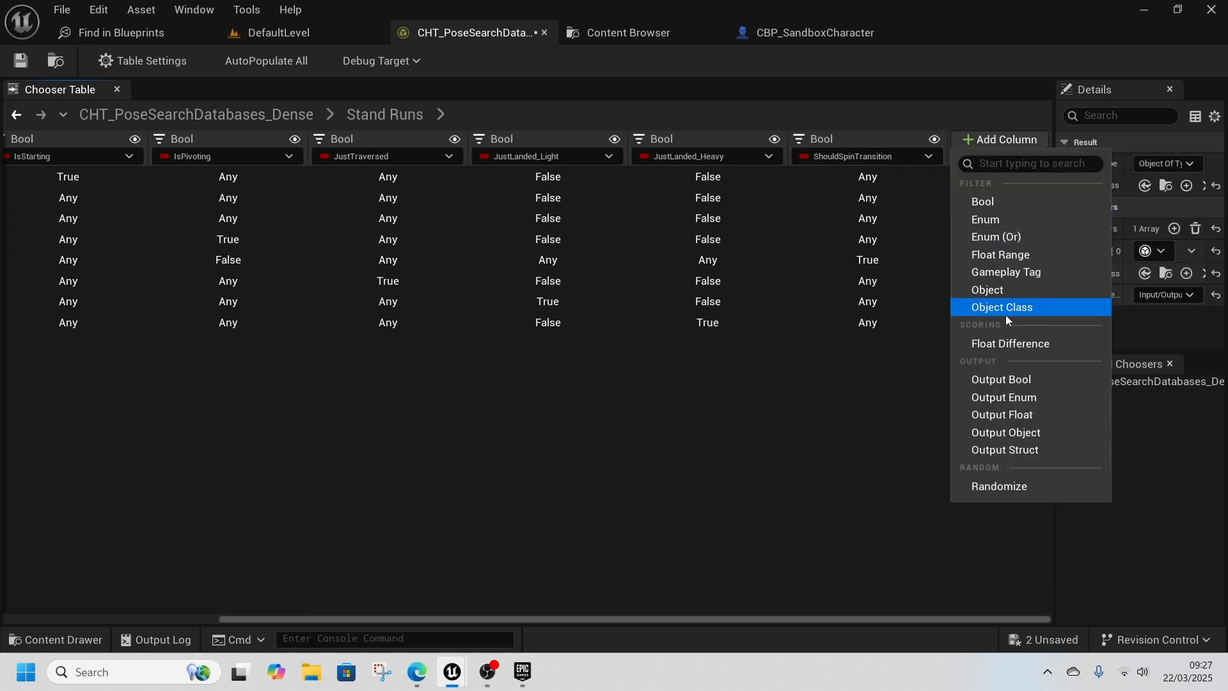
{"action": "left_click", "coordinate": [1004, 242]}
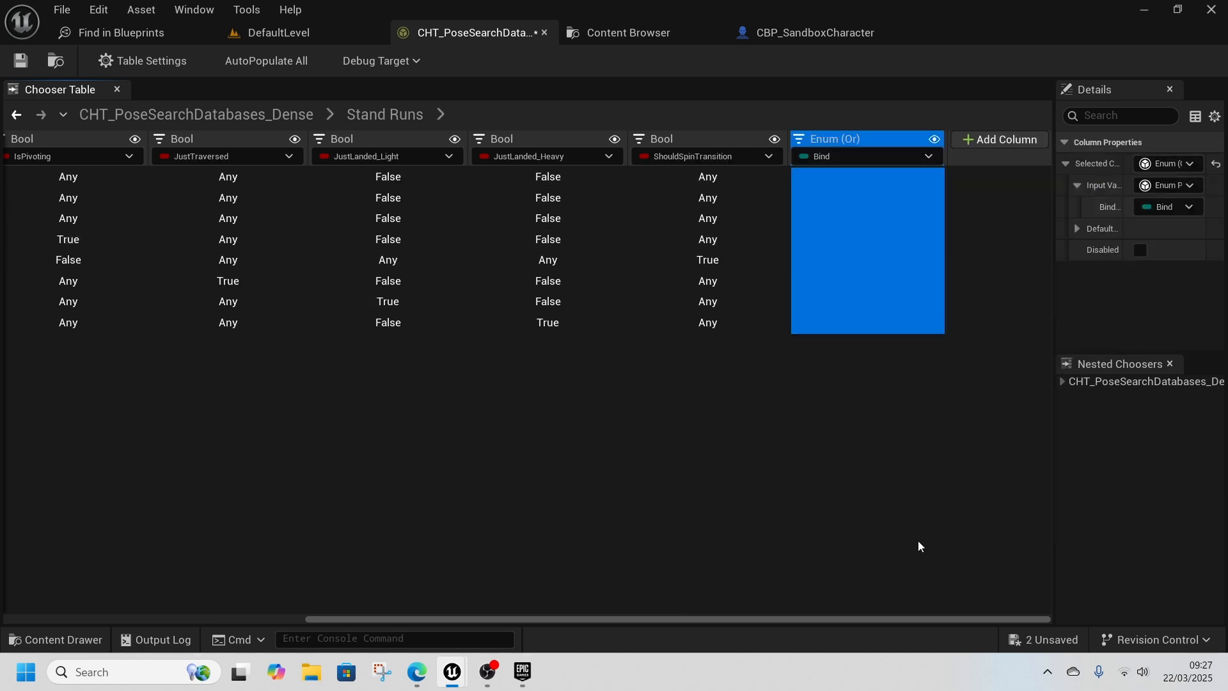
{"action": "left_click", "coordinate": [869, 159]}
{"action": "mouse_move", "coordinate": [920, 182]}
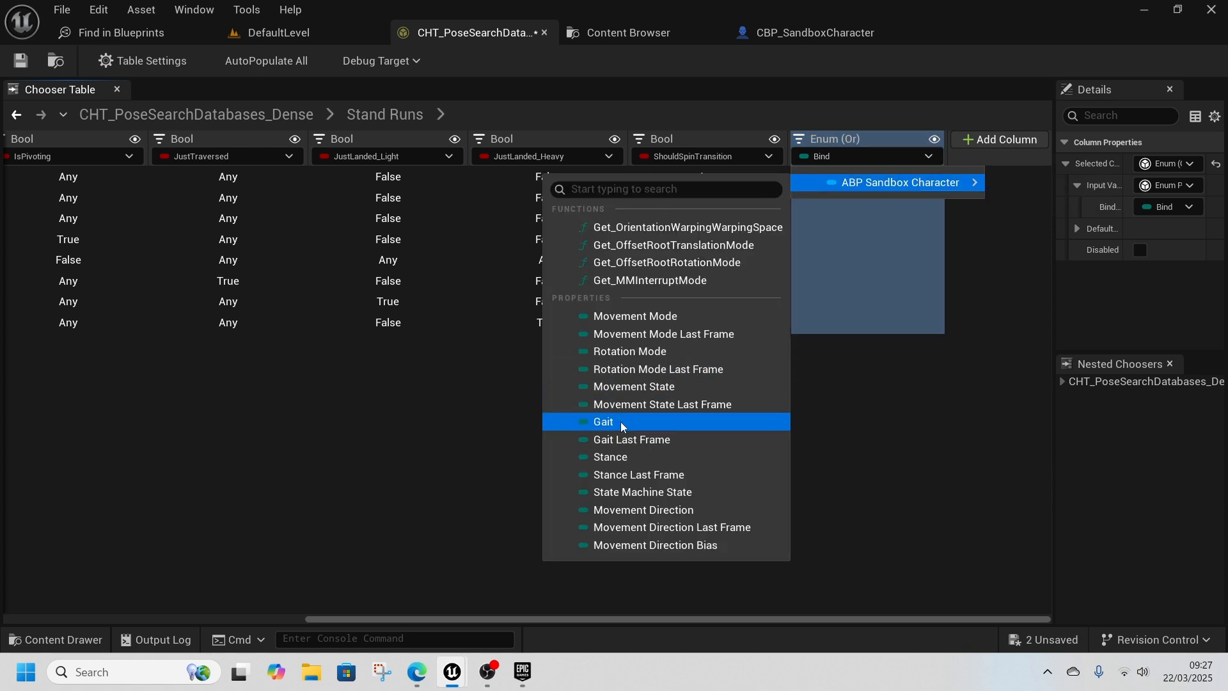
{"action": "left_click", "coordinate": [635, 457]}
{"action": "mouse_move", "coordinate": [889, 619]}
{"action": "left_mouse_down"}
{"action": "mouse_move", "coordinate": [607, 615]}
{"action": "mouse_move", "coordinate": [889, 615]}
{"action": "left_mouse_up"}
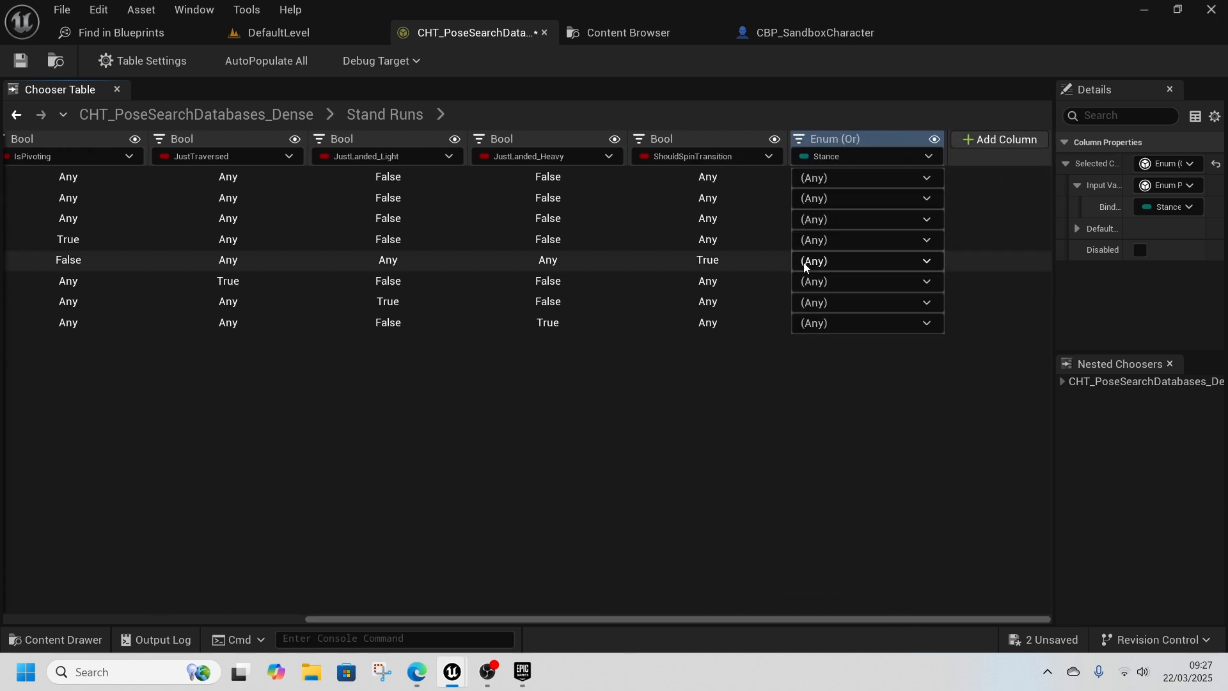
Step: Set the Stance filter to Katana for the PSD_Dense_Stand_Run_LoopKatana row and to Stand for the PSD_Dense_Stand_Run_Loops row
{"action": "left_click", "coordinate": [835, 220]}
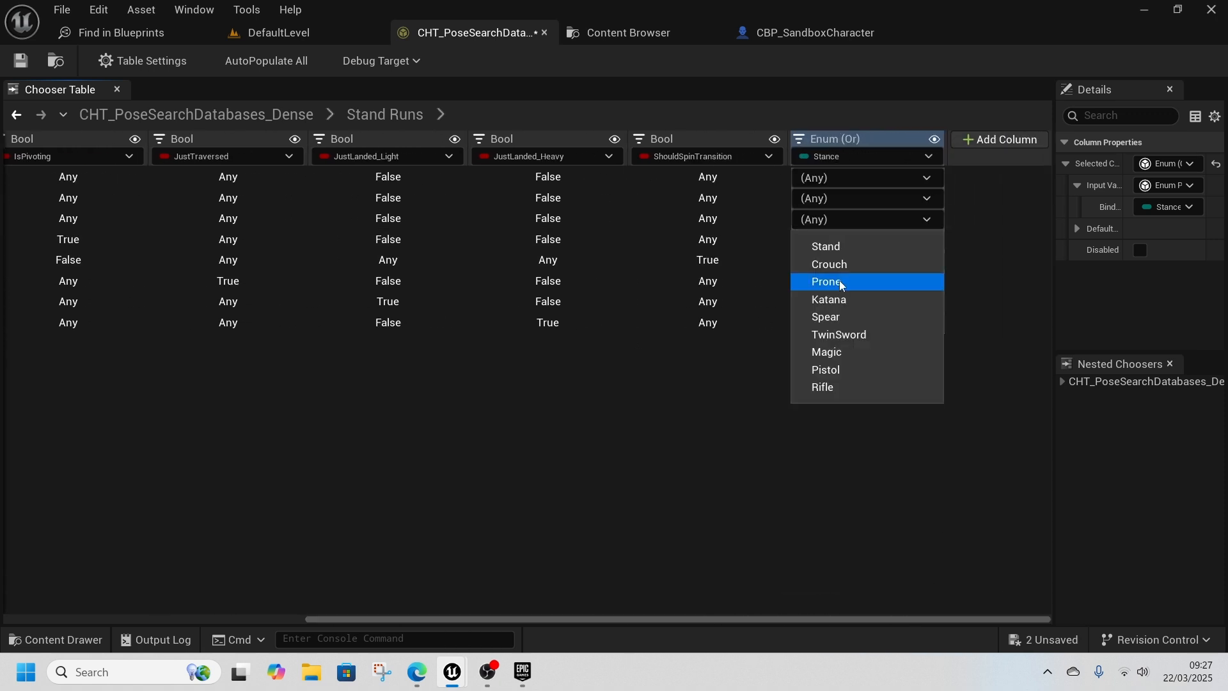
{"action": "left_click", "coordinate": [759, 463]}
{"action": "left_click_drag", "start_coordinate": [899, 620], "coordinate": [520, 598]}
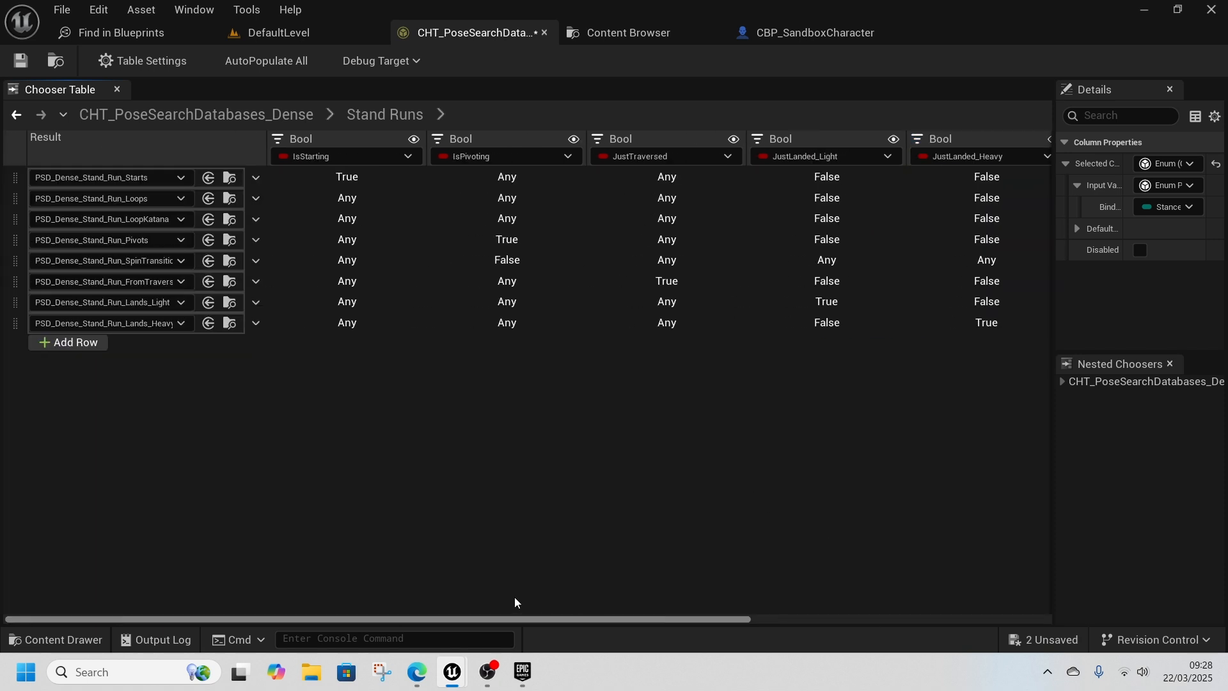
{"action": "left_click_drag", "start_coordinate": [558, 615], "coordinate": [941, 601]}
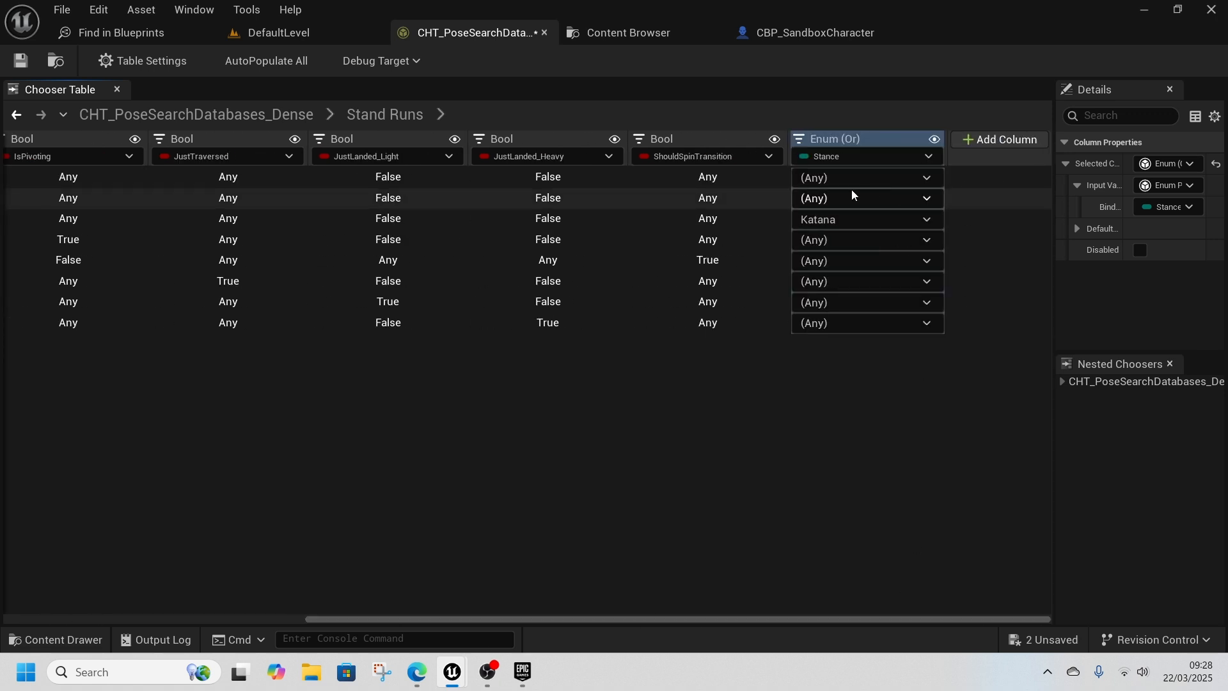
{"action": "left_click", "coordinate": [835, 194]}
{"action": "left_click", "coordinate": [833, 222]}
{"action": "left_click", "coordinate": [825, 464]}
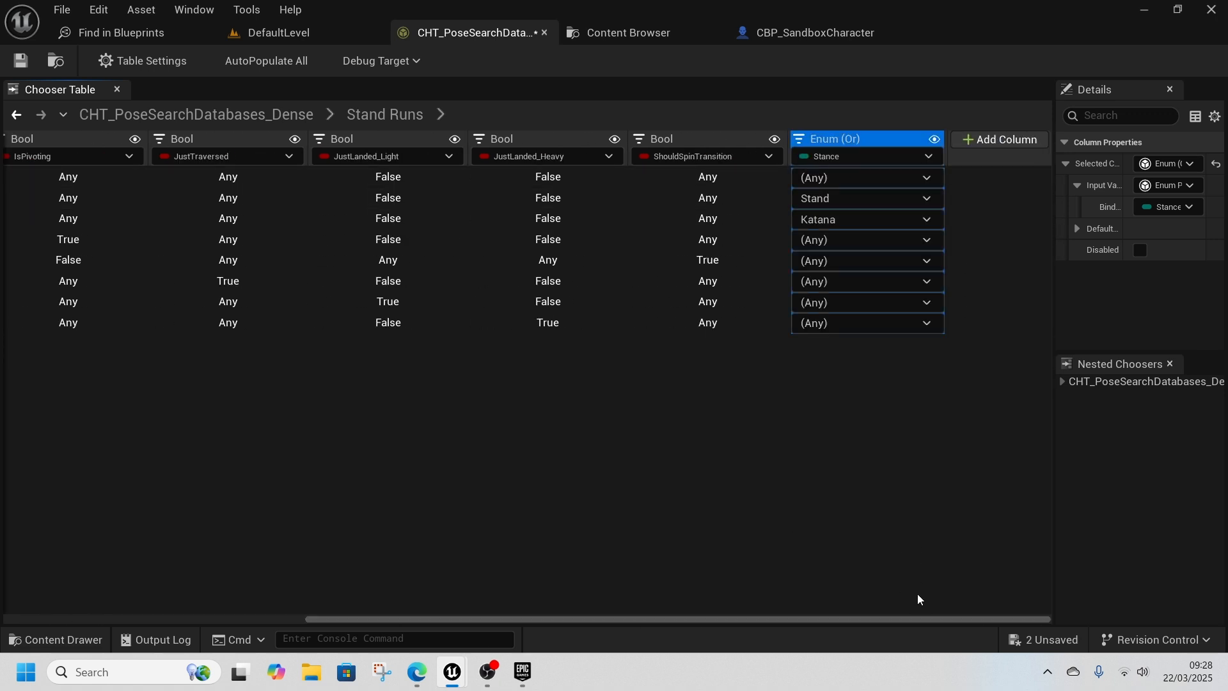
{"action": "left_click_drag", "start_coordinate": [881, 620], "coordinate": [328, 513]}
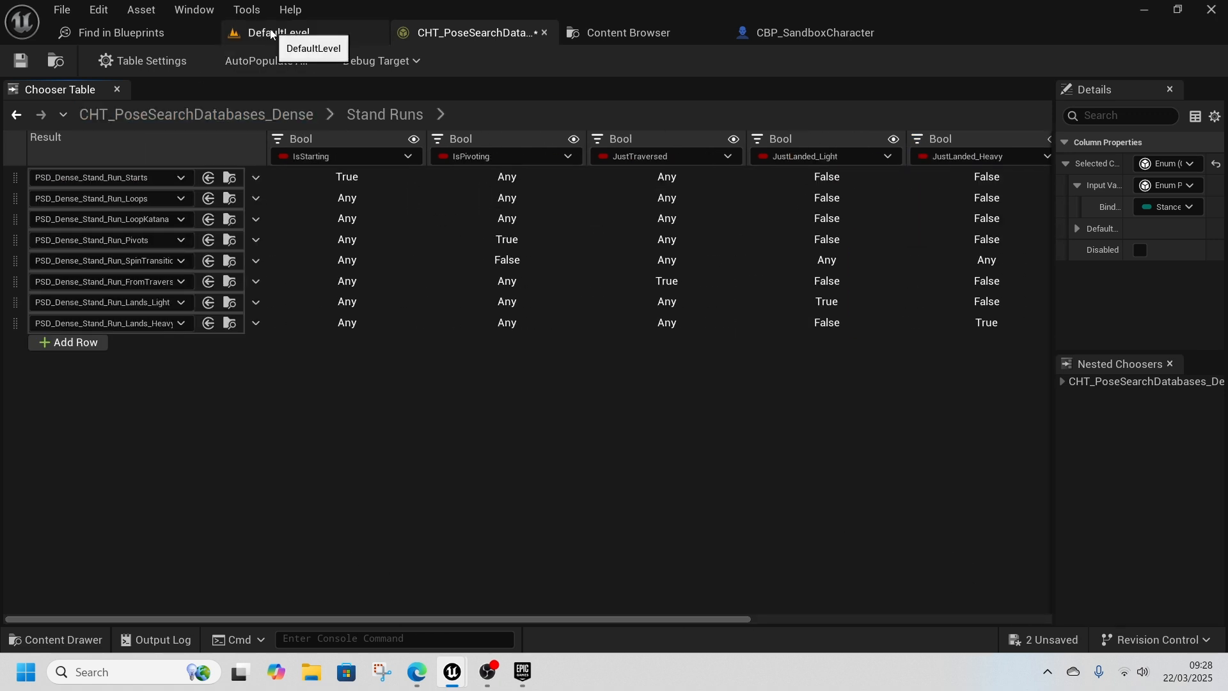
Step: Duplicate the PSD_Dense_Stand_Run_Loops database in the Dense folder and name the copy PSD_Dense_Stand_Run_Loop_Magic
{"action": "left_click", "coordinate": [16, 199]}
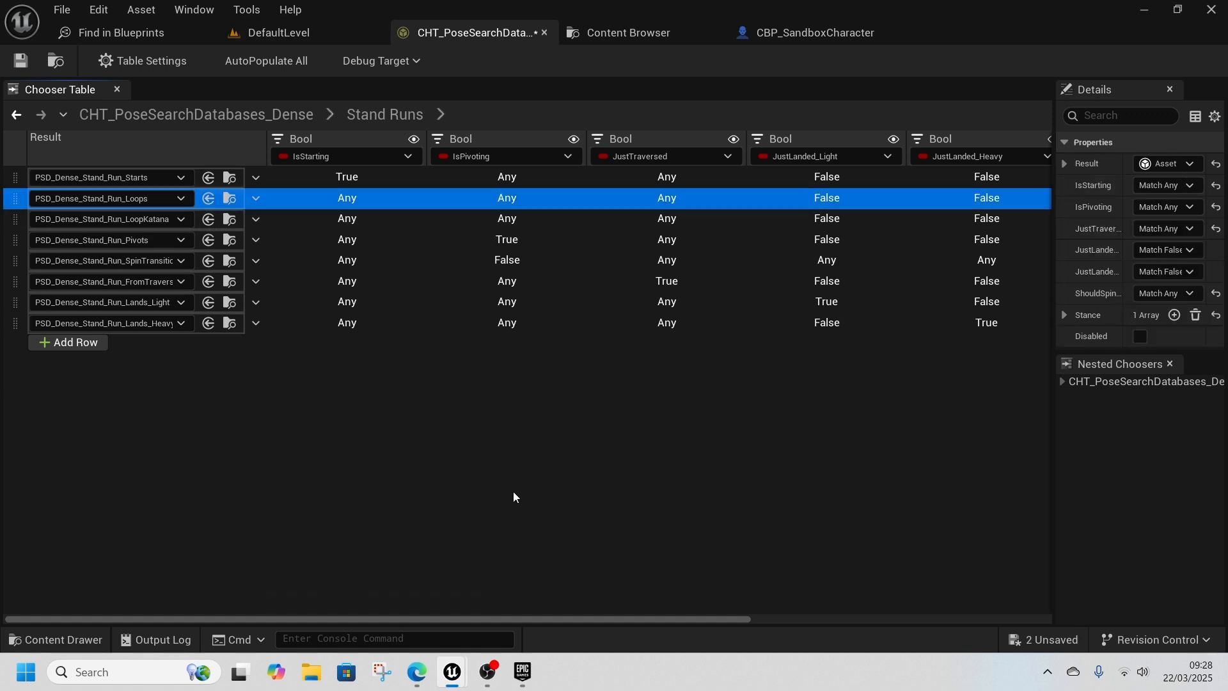
{"action": "left_click", "coordinate": [229, 198]}
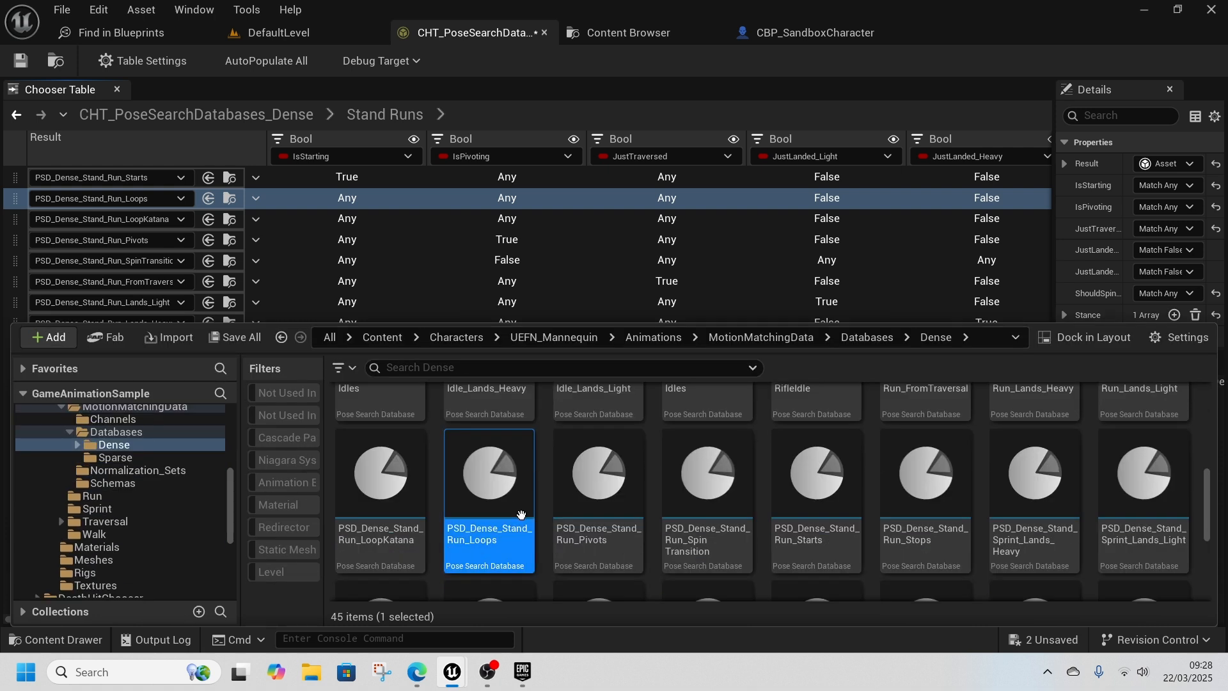
{"action": "key", "text": "ctrl+d"}
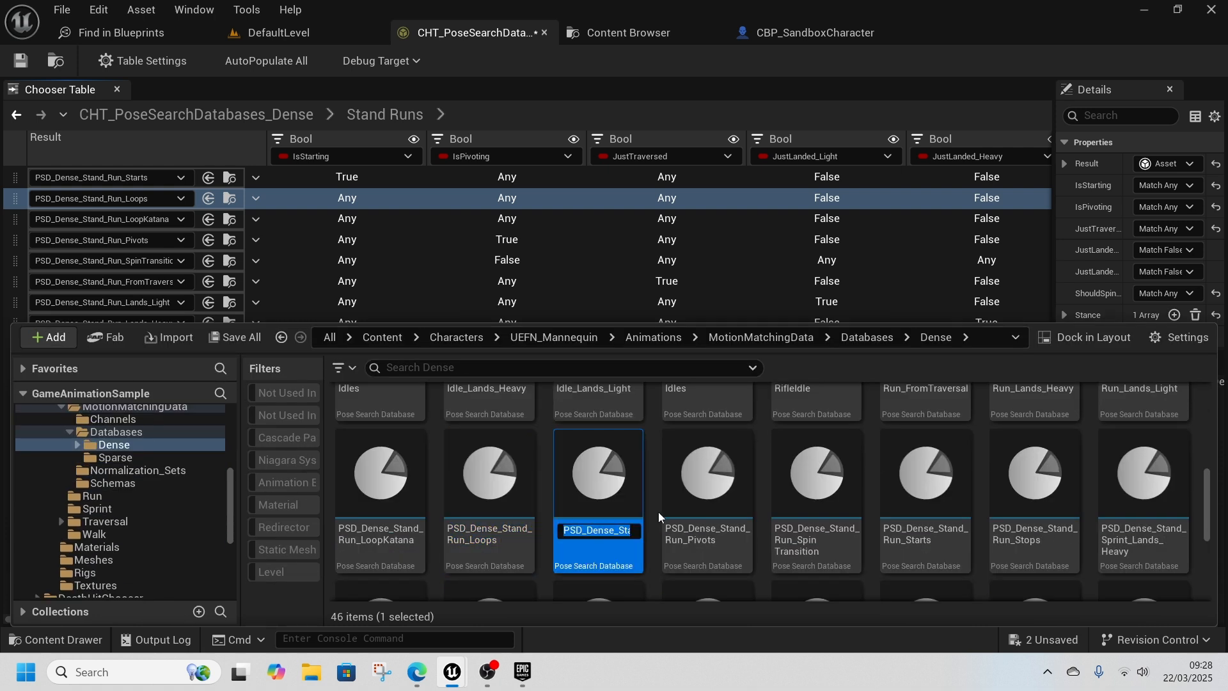
{"action": "key", "text": "BackSpace"}
{"action": "key", "text": "BackSpace"}
{"action": "key", "text": "BackSpace"}
{"action": "key", "text": "BackSpace"}
{"action": "key", "text": "BackSpace"}
{"action": "key", "text": "BackSpace"}
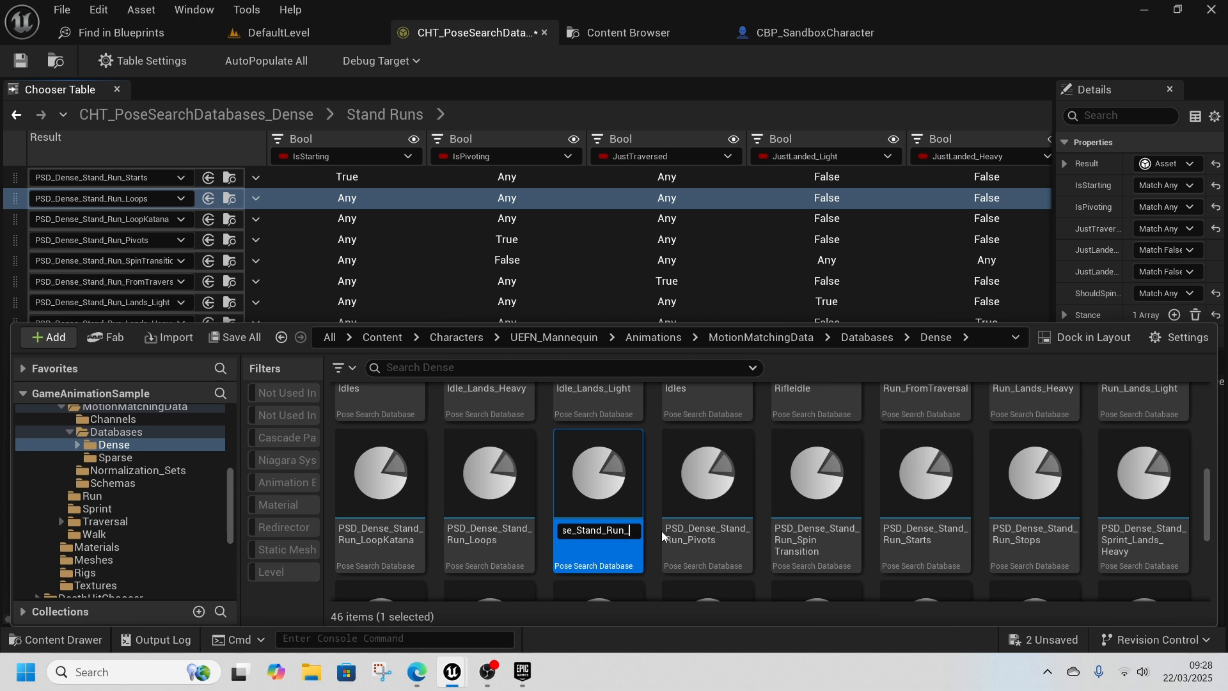
{"action": "type", "text": "Loop_Magic"}
{"action": "key", "text": "Return"}
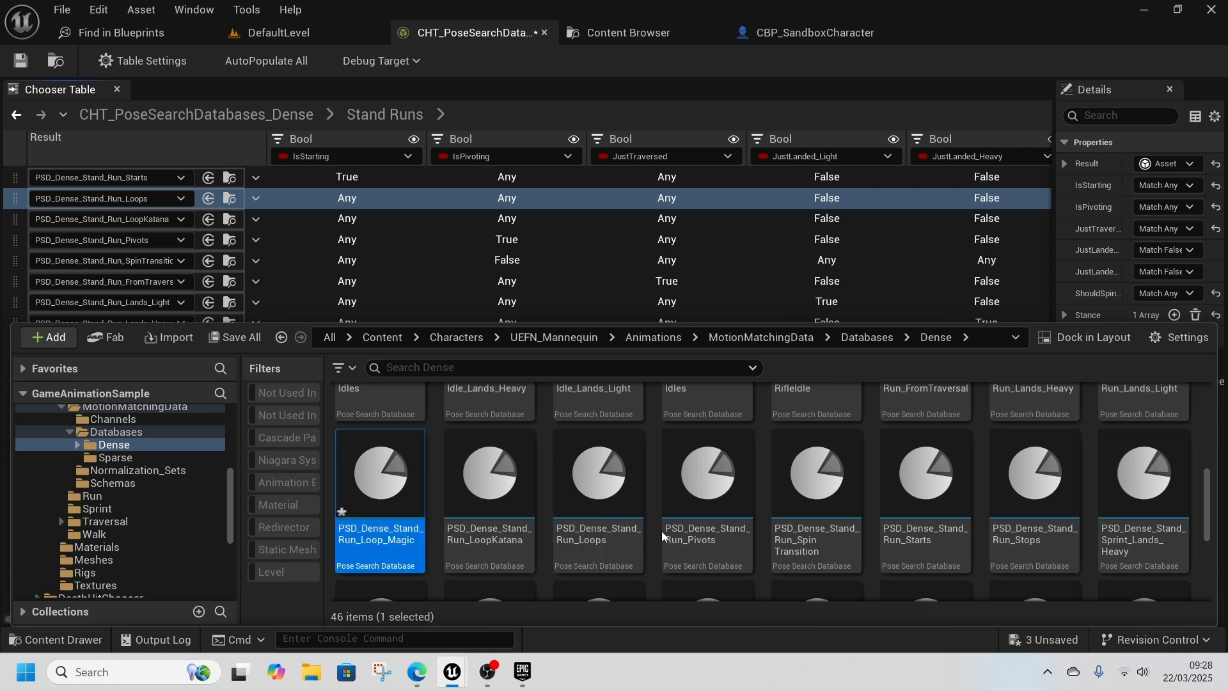
Step: Duplicate the PSD_Dense_Stand_Run_Loops row in the Stand Runs chooser and assign PSD_Dense_Stand_Run_Loop_Magic as the copy's result
{"action": "left_click", "coordinate": [16, 198]}
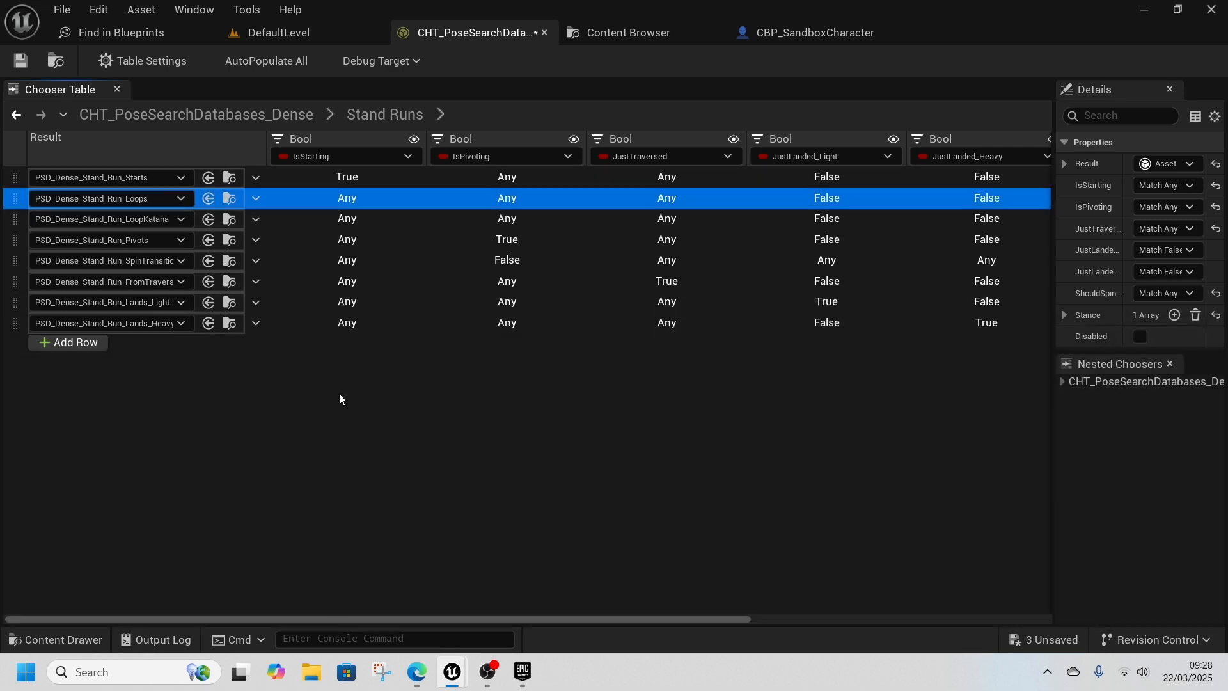
{"action": "key", "text": "ctrl+d"}
{"action": "left_click", "coordinate": [160, 220]}
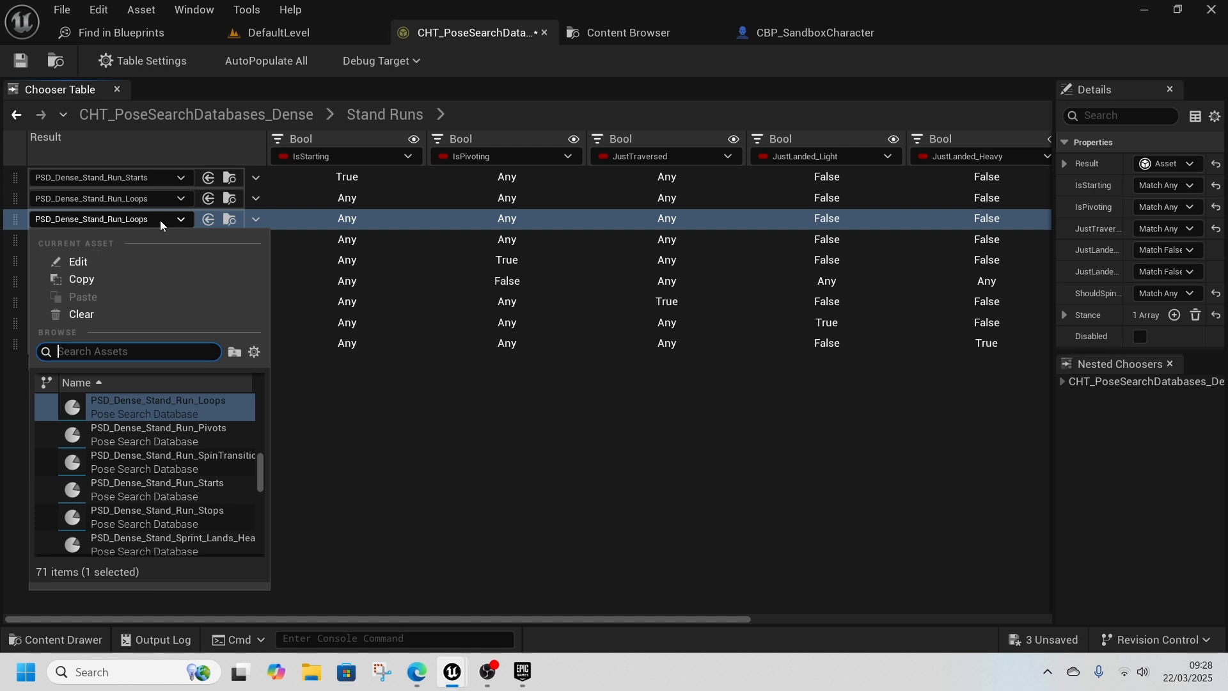
{"action": "type", "text": "magic"}
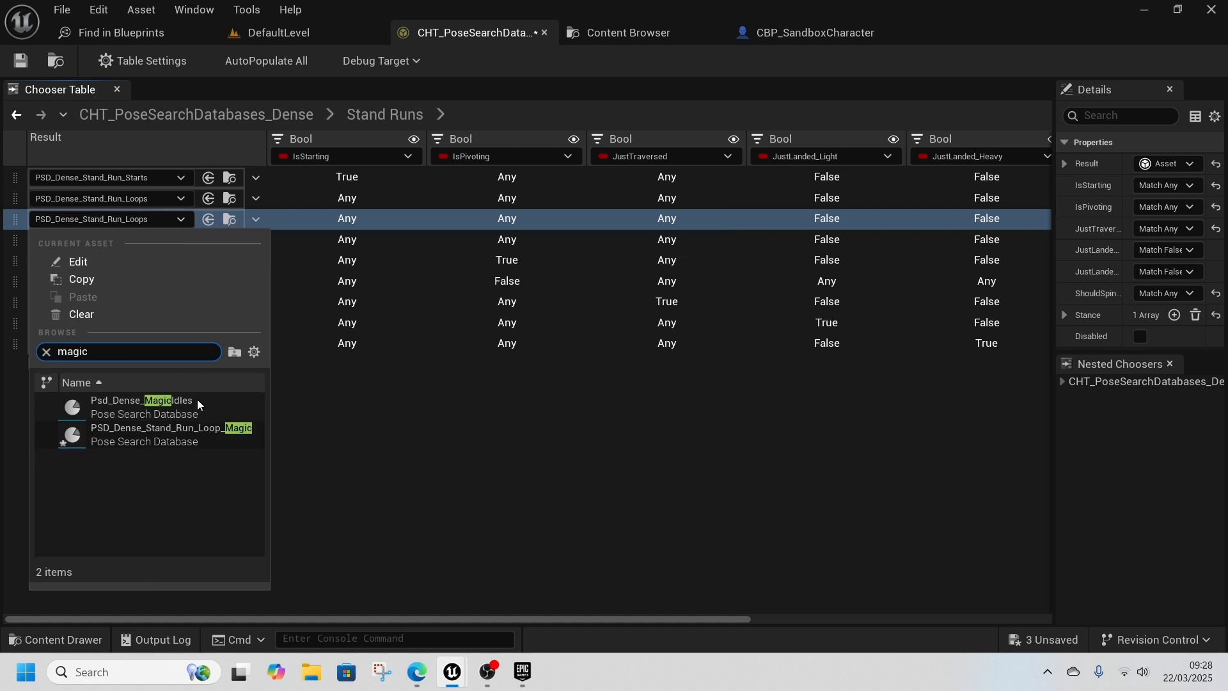
{"action": "left_click", "coordinate": [196, 445]}
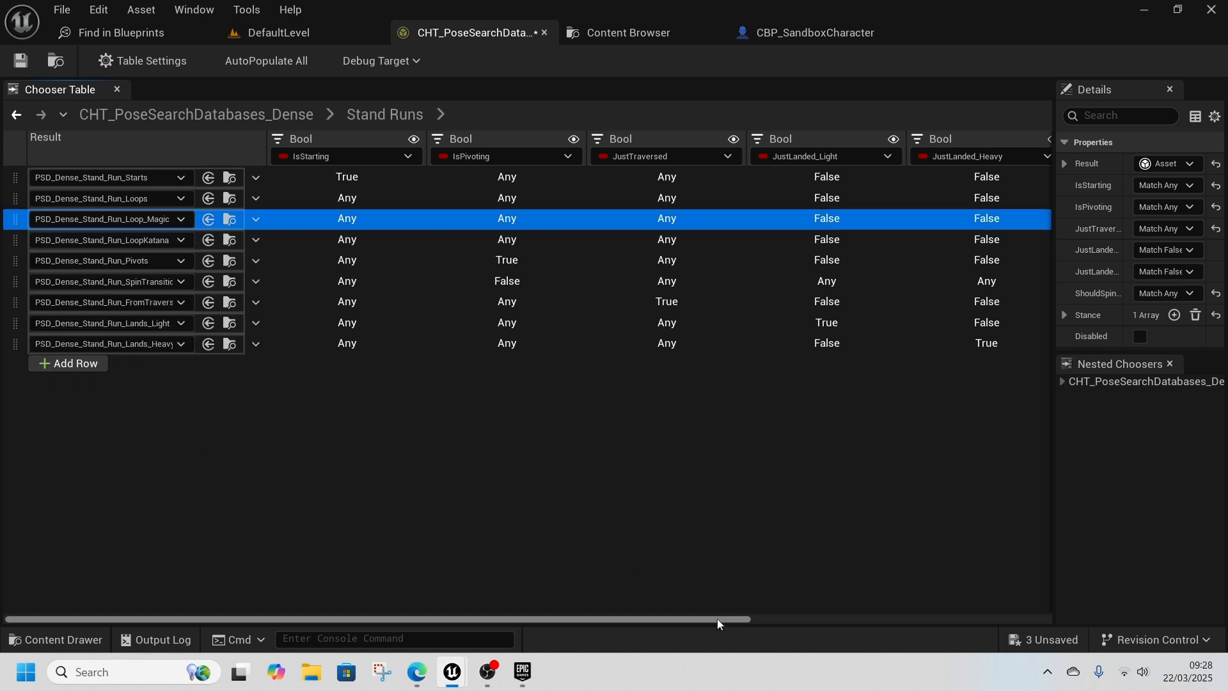
Step: Change the Stance filter of the PSD_Dense_Stand_Run_Loop_Magic row to Magic only, with Stand unchecked
{"action": "left_click_drag", "start_coordinate": [716, 620], "coordinate": [1017, 615]}
{"action": "left_click", "coordinate": [851, 221]}
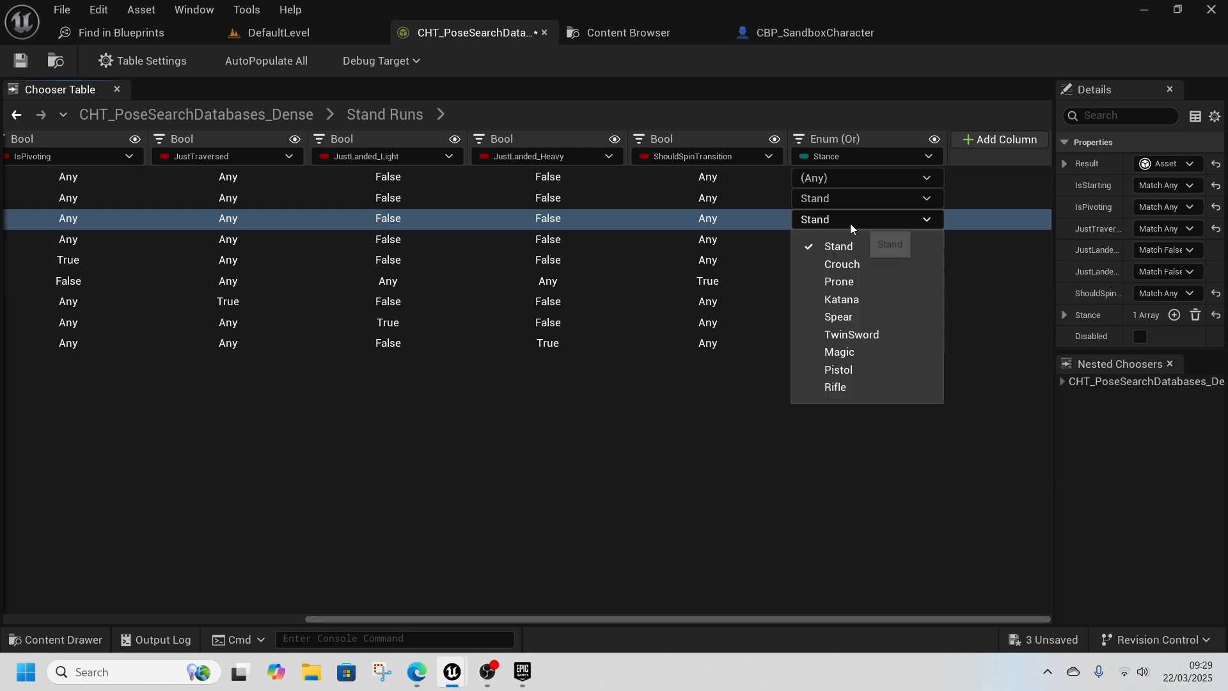
{"action": "left_click", "coordinate": [817, 248]}
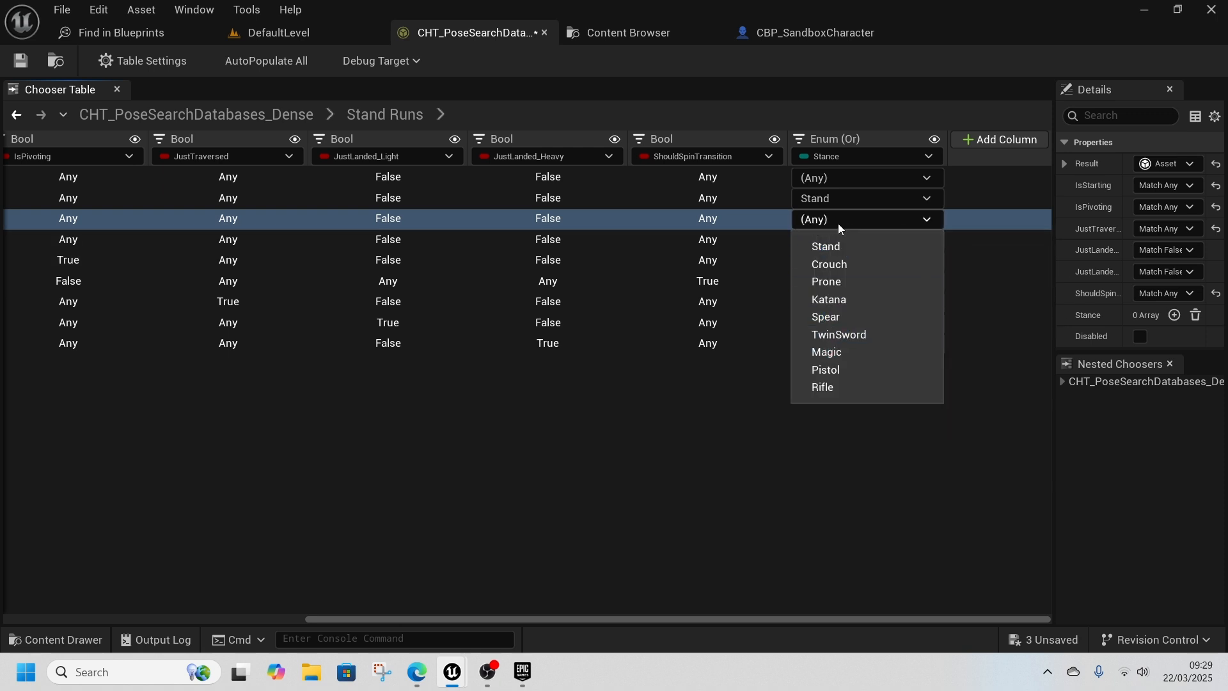
{"action": "left_click", "coordinate": [834, 353]}
{"action": "left_click", "coordinate": [702, 431]}
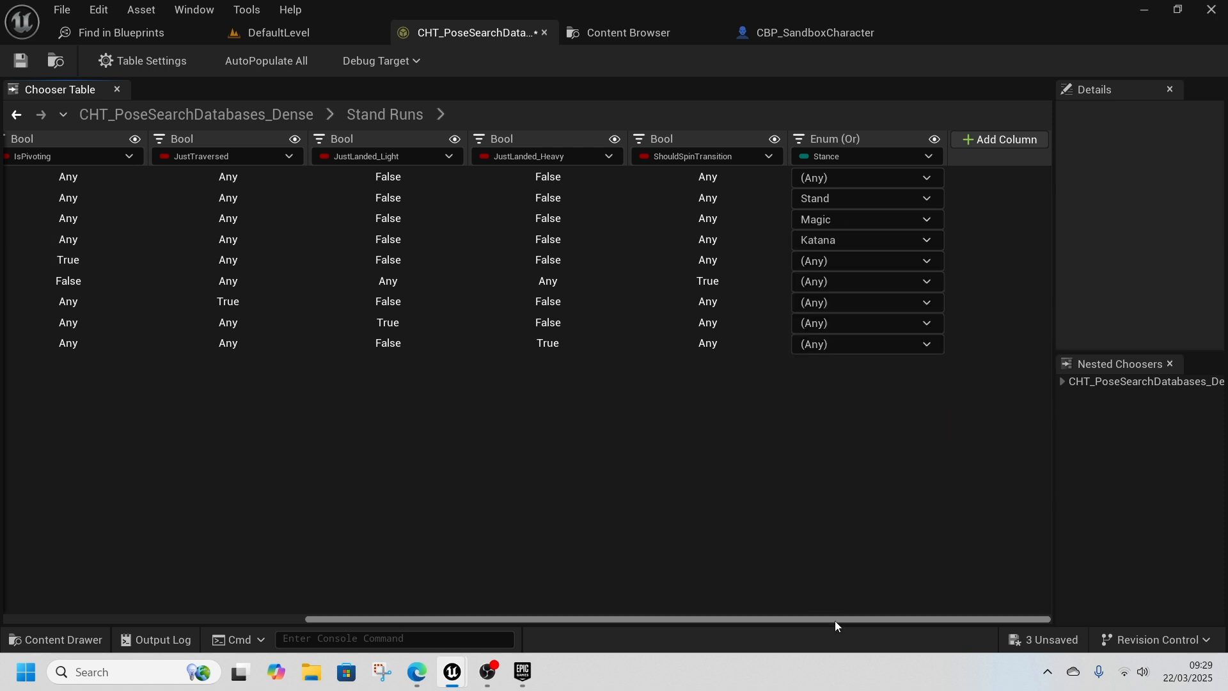
{"action": "left_click_drag", "start_coordinate": [835, 621], "coordinate": [418, 619]}
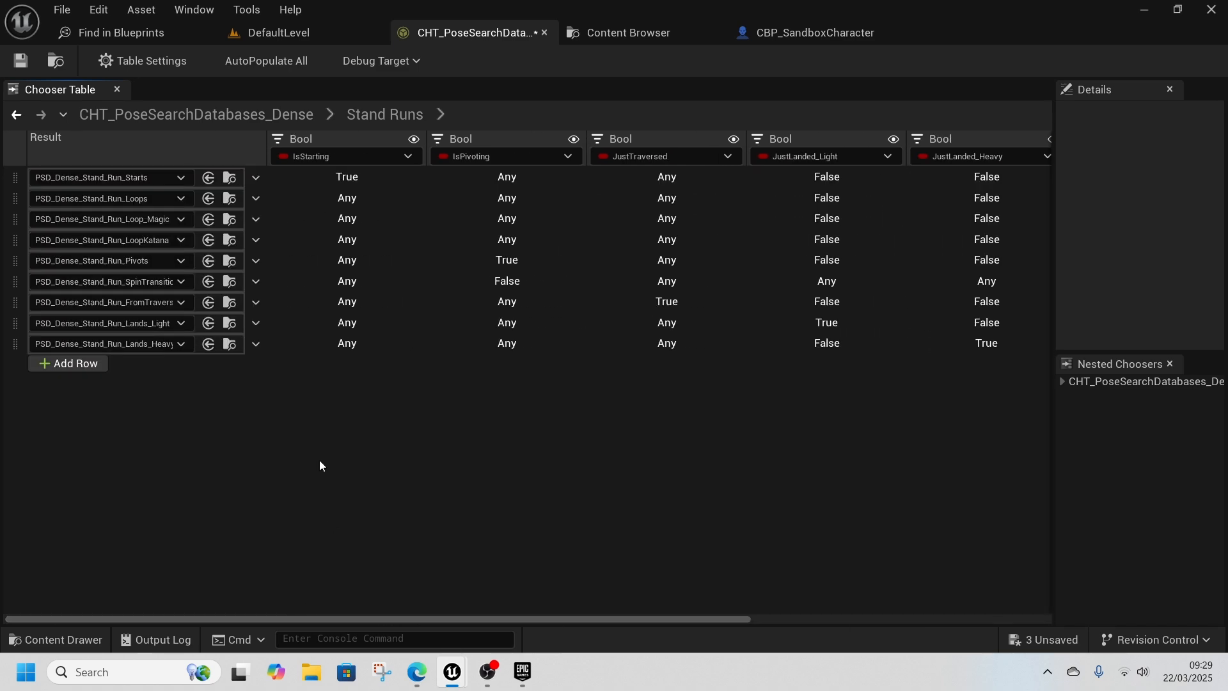
Step: Open the PSD_Dense_Stand_Run_Loop_Magic database and dock its editor with the other open assets
{"action": "left_click", "coordinate": [229, 219]}
{"action": "double_click", "coordinate": [408, 542]}
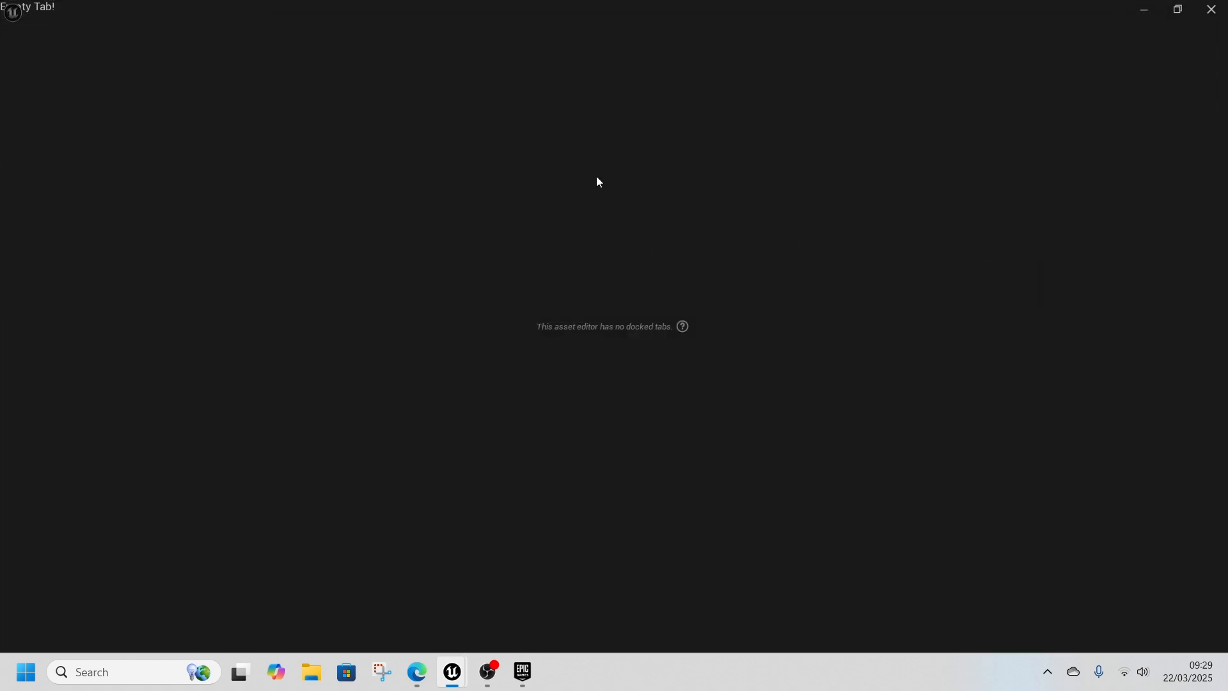
{"action": "left_click_drag", "start_coordinate": [106, 37], "coordinate": [420, 28]}
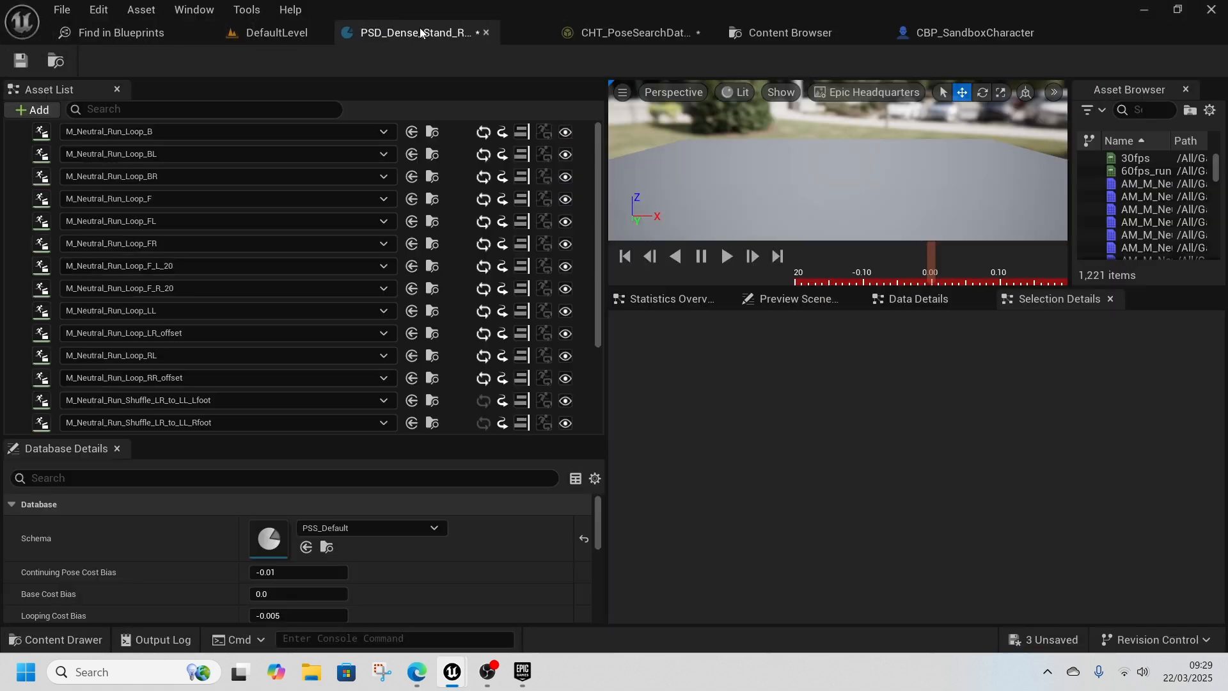
Step: Filter MageAnimationSet/Animations/RootMotion for run animations and create a folder named OriginalRun there
{"action": "key", "text": "ctrl+space"}
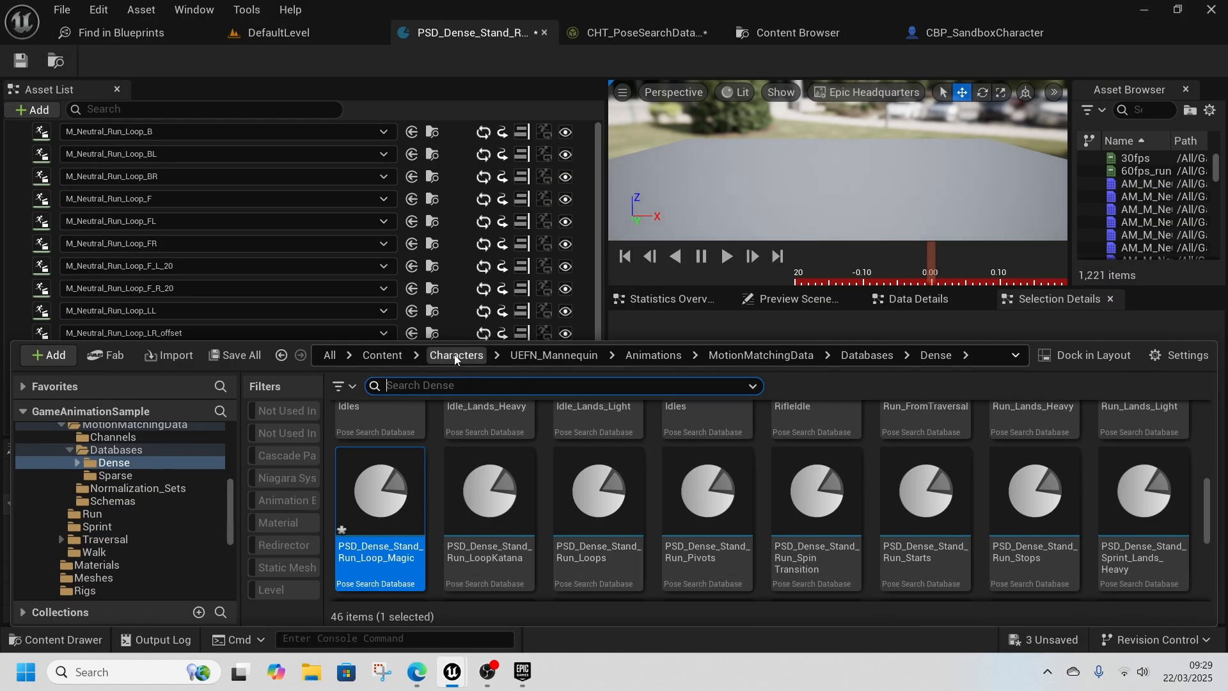
{"action": "left_click", "coordinate": [383, 356]}
{"action": "scroll", "coordinate": [762, 543], "scroll_direction": "up", "scroll_amount": 2}
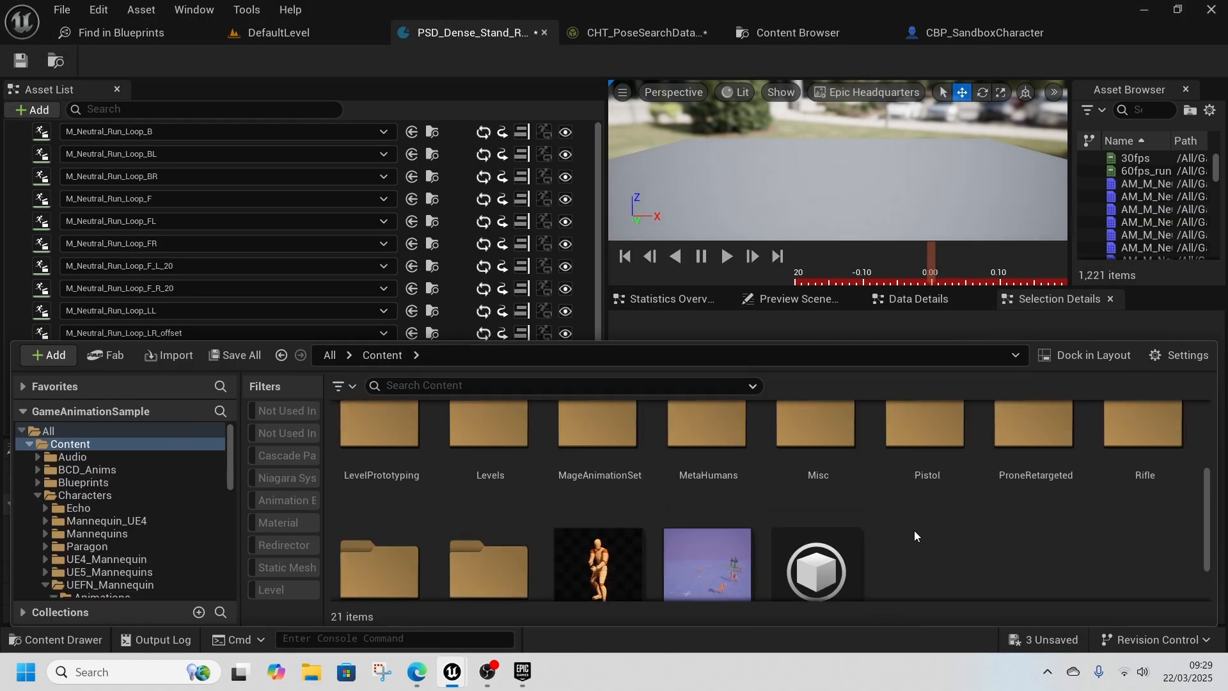
{"action": "right_click", "coordinate": [630, 293]}
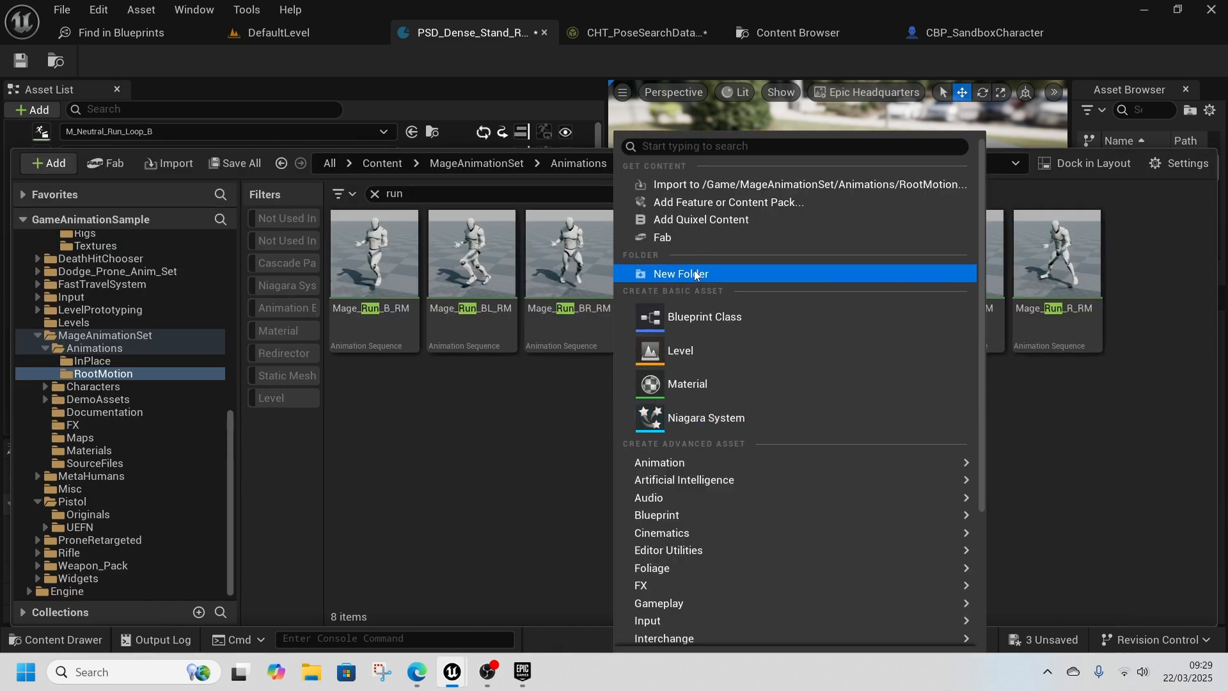
{"action": "left_click", "coordinate": [675, 274]}
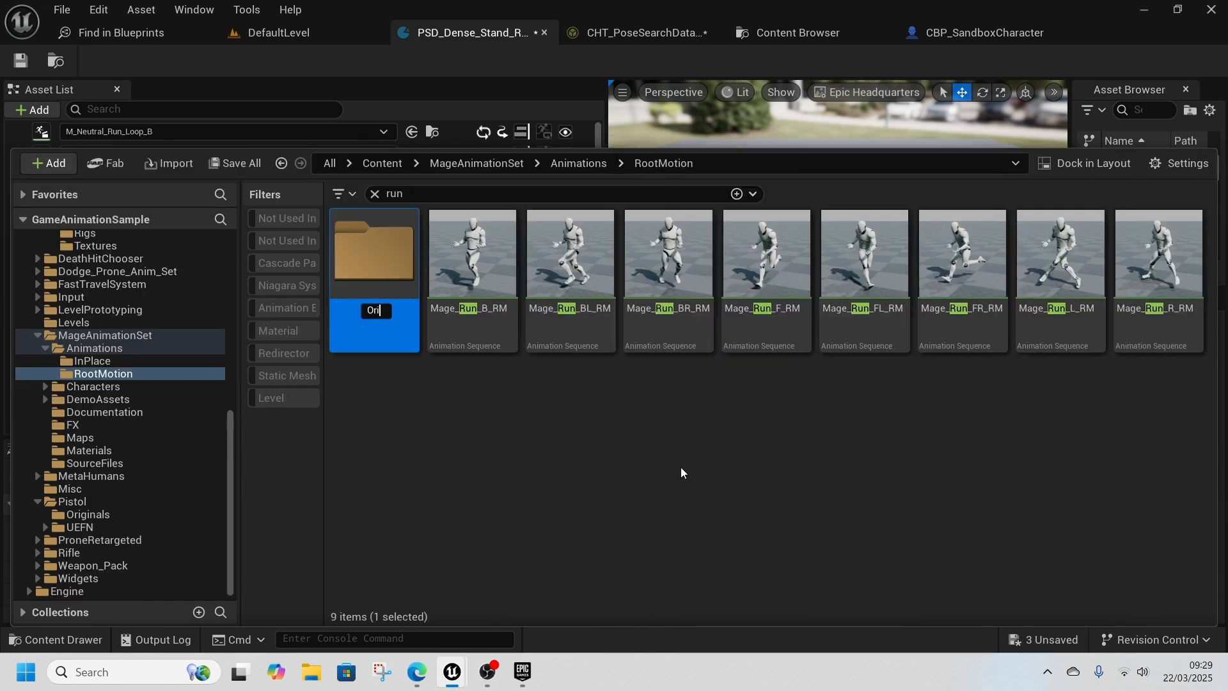
{"action": "type", "text": "OriginalRun"}
{"action": "key", "text": "Return"}
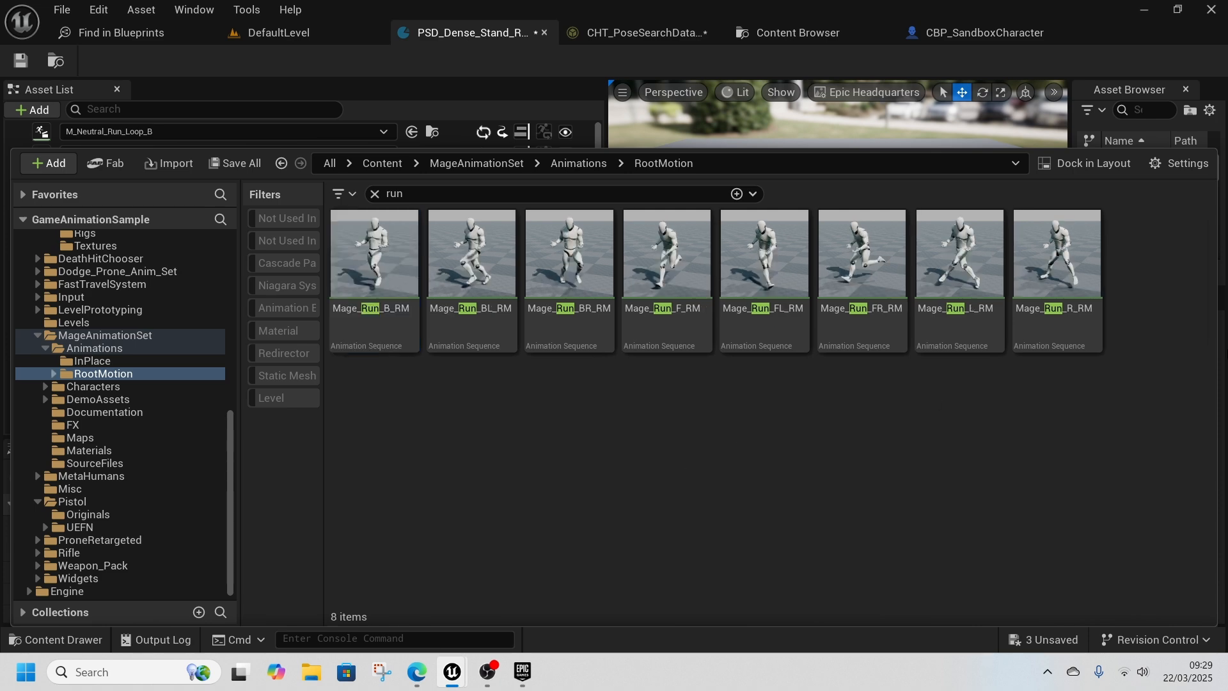
Step: Move the eight Mage_Run root-motion animations into OriginalRun and create a folder named UEFNRUN beside it in RootMotion
{"action": "left_click", "coordinate": [382, 220]}
{"action": "left_click", "coordinate": [1036, 320], "text": "shift"}
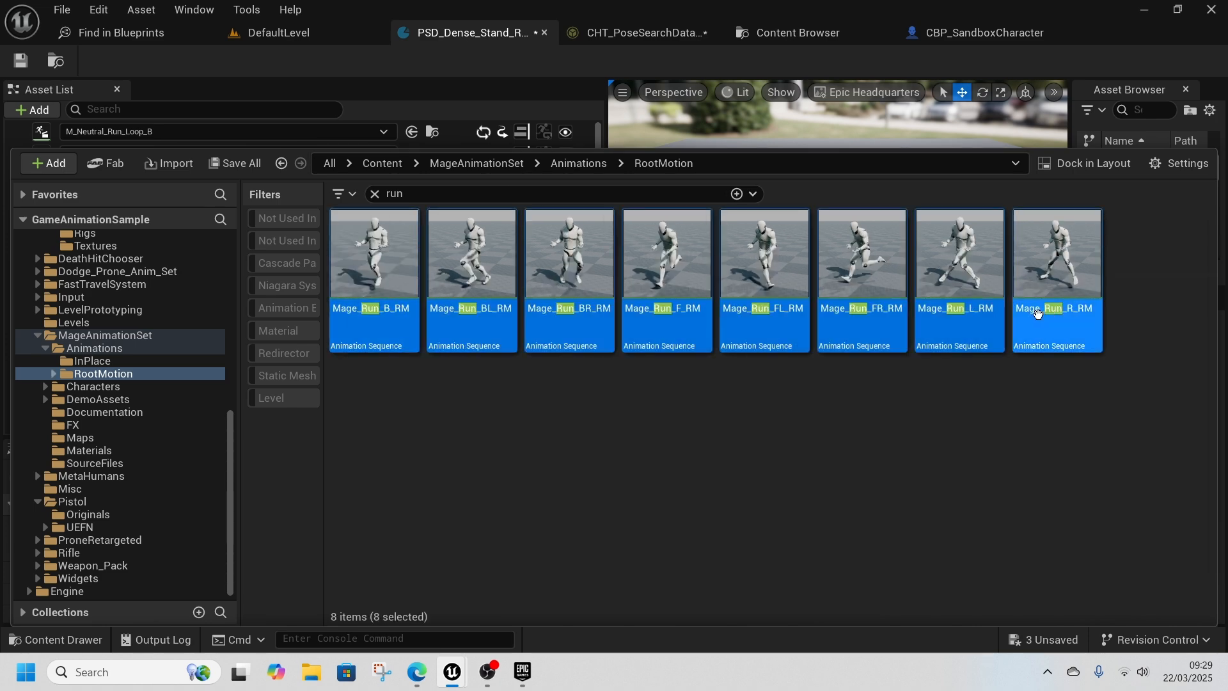
{"action": "left_click", "coordinate": [375, 194]}
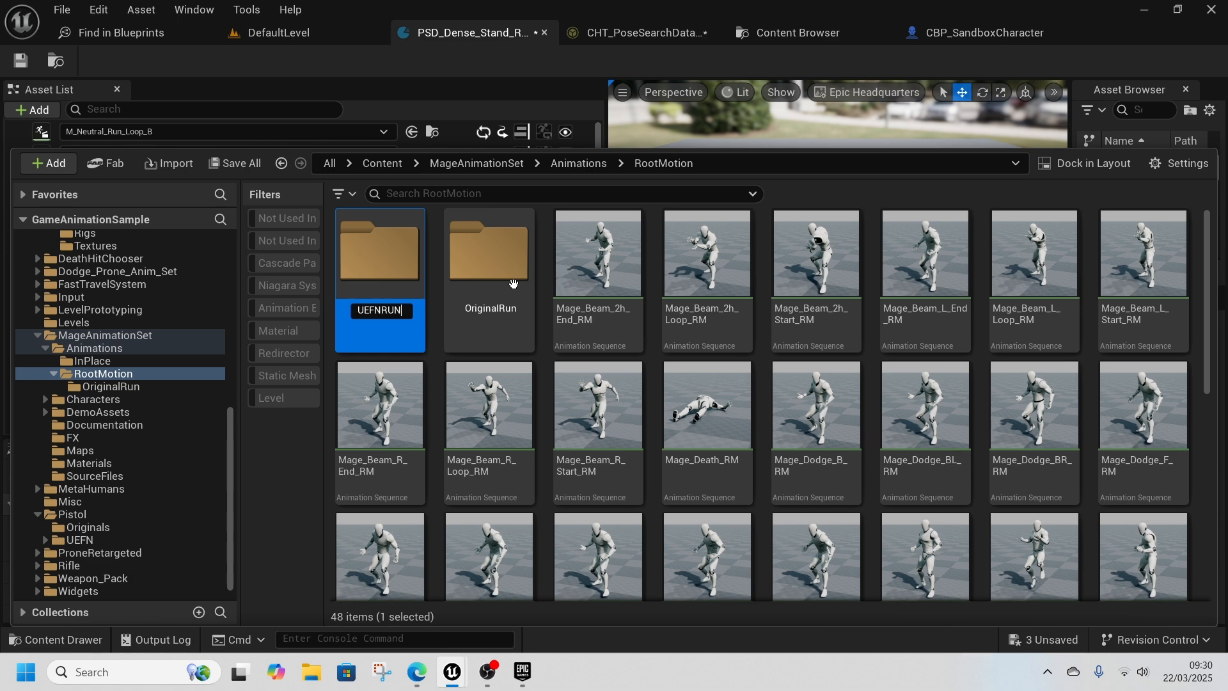
{"action": "type", "text": "UEFNRUN"}
{"action": "key", "text": "Return"}
Step: Start retargeting the eight Mage_Run animations in OriginalRun, with SKM_UEFN_Mannequin as the target skeletal mesh
{"action": "double_click", "coordinate": [385, 320]}
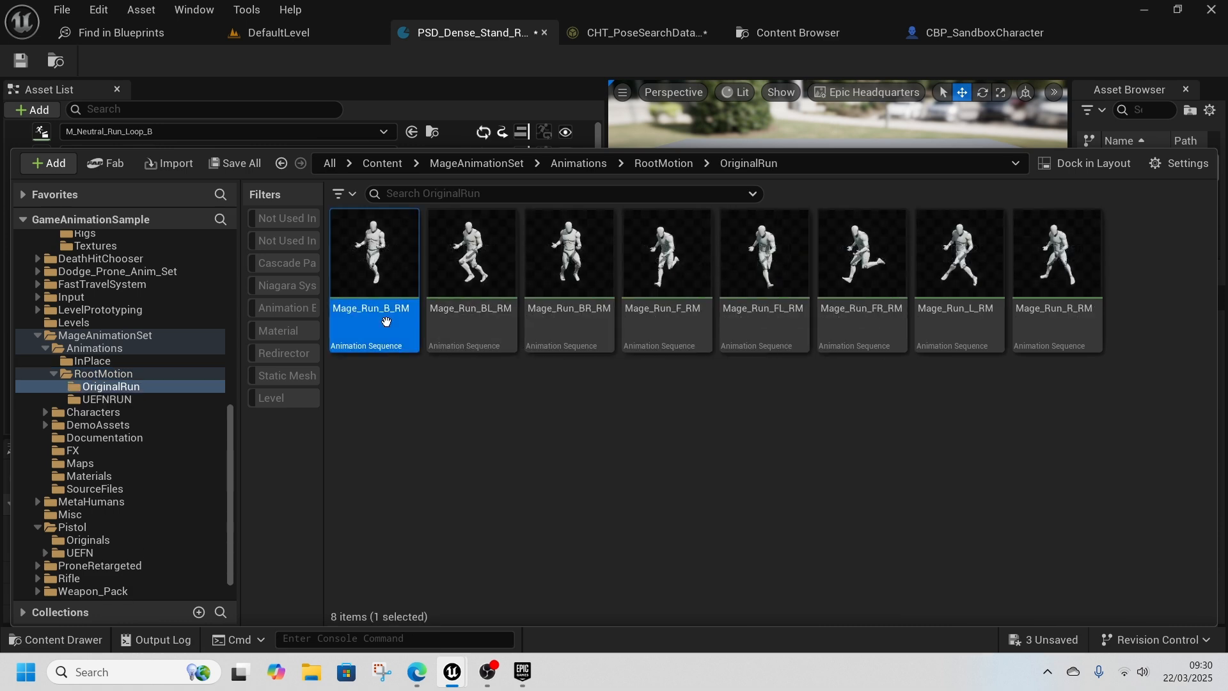
{"action": "left_click", "coordinate": [1055, 288], "text": "shift"}
{"action": "right_click", "coordinate": [651, 323]}
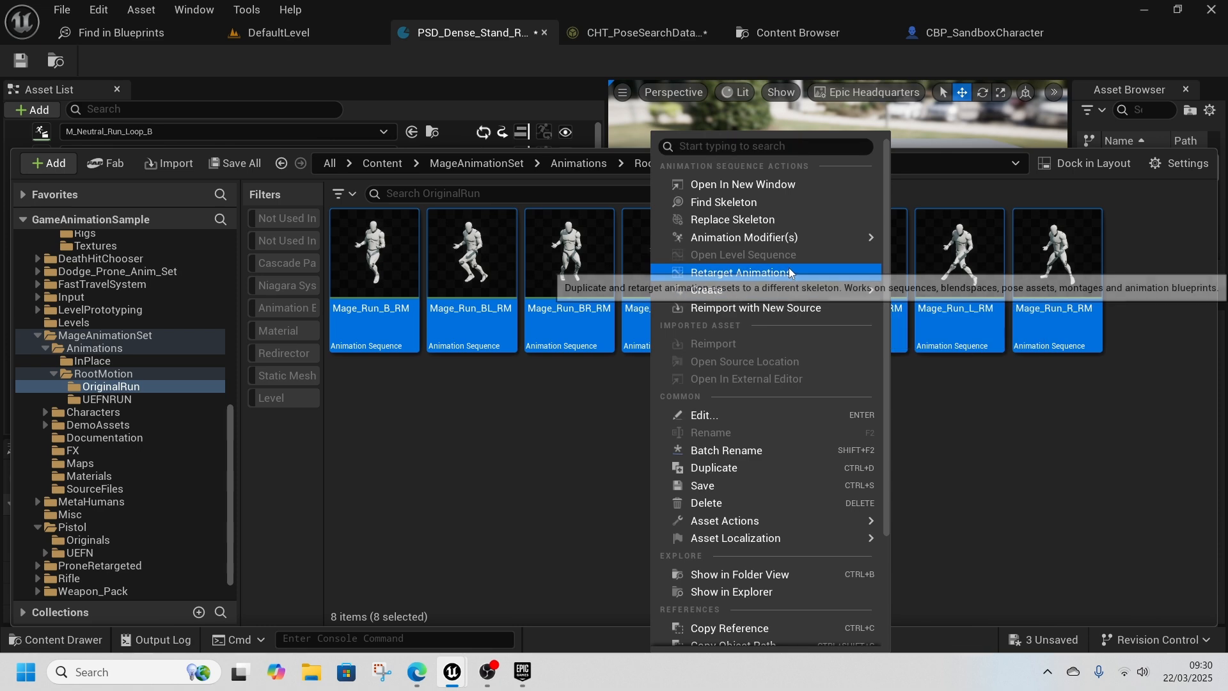
{"action": "left_click", "coordinate": [799, 274]}
{"action": "left_click", "coordinate": [978, 156]}
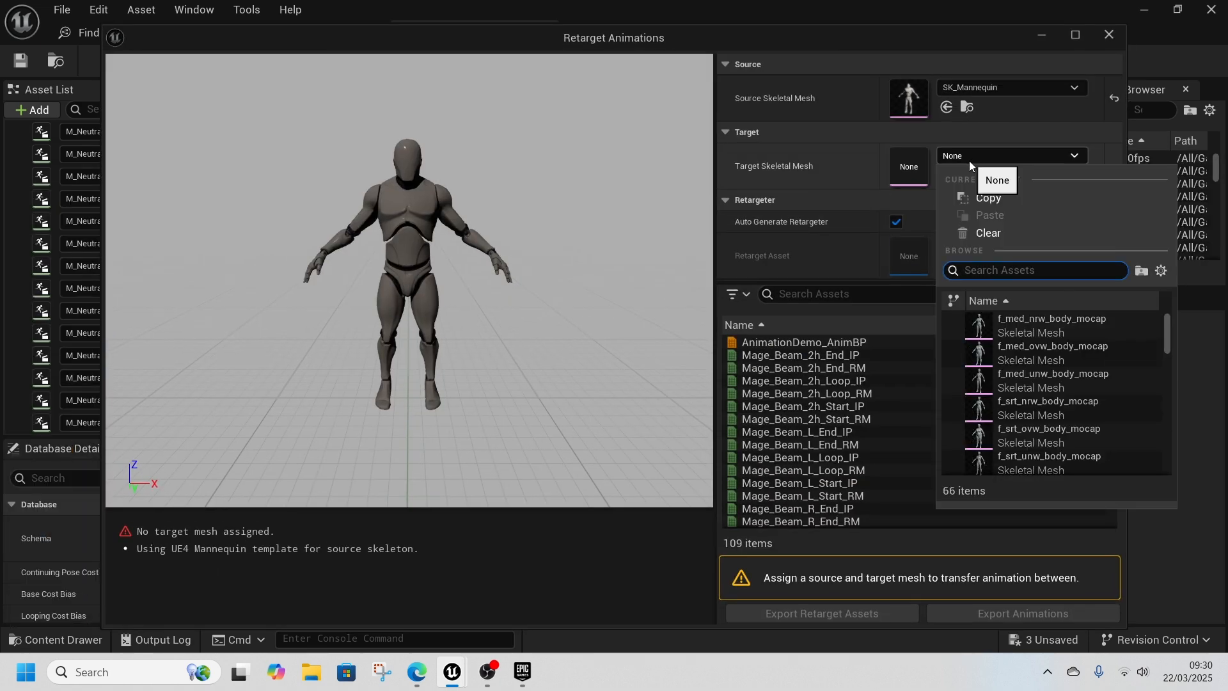
{"action": "type", "text": "uefn"}
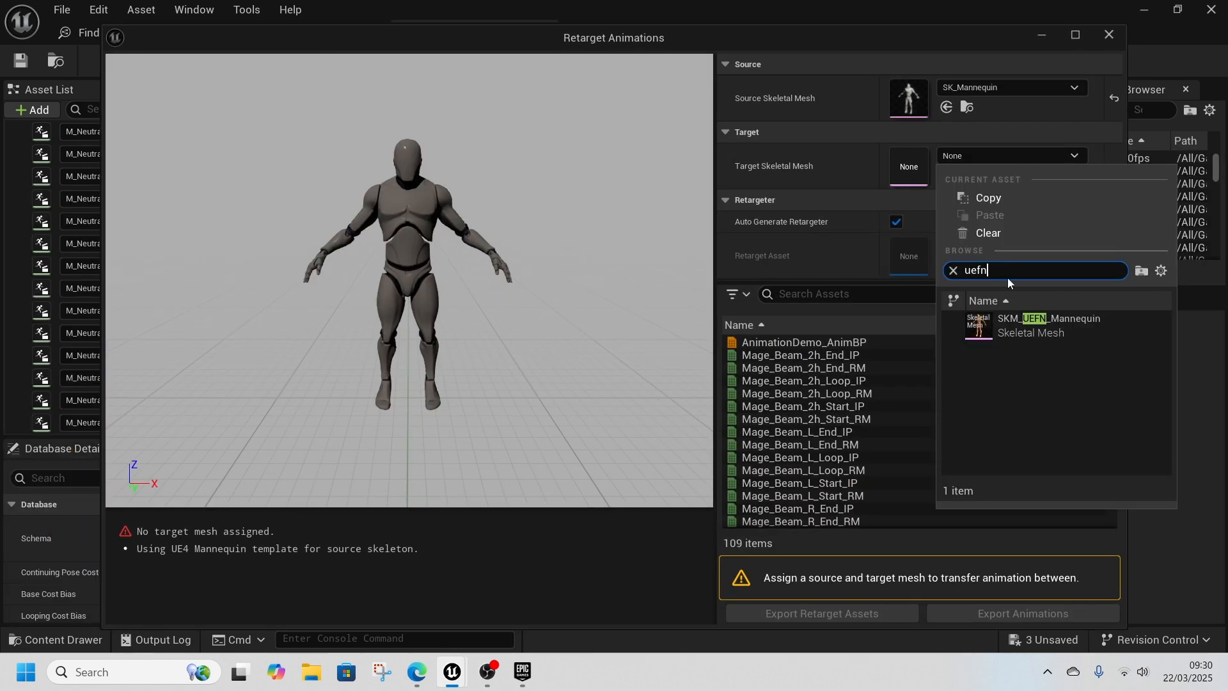
{"action": "left_click", "coordinate": [1030, 325]}
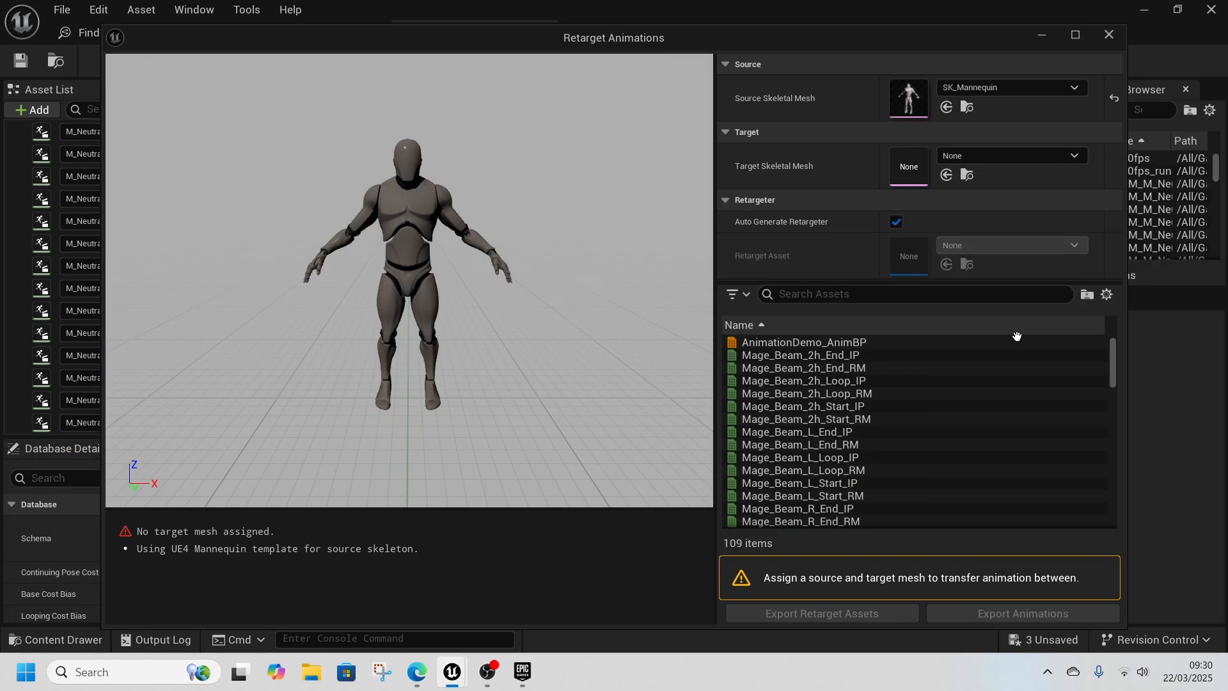
Step: Filter the retarget asset list by "run rm" and select all eight Mage_Run root-motion animations for export
{"action": "left_click", "coordinate": [842, 294]}
{"action": "type", "text": "run"}
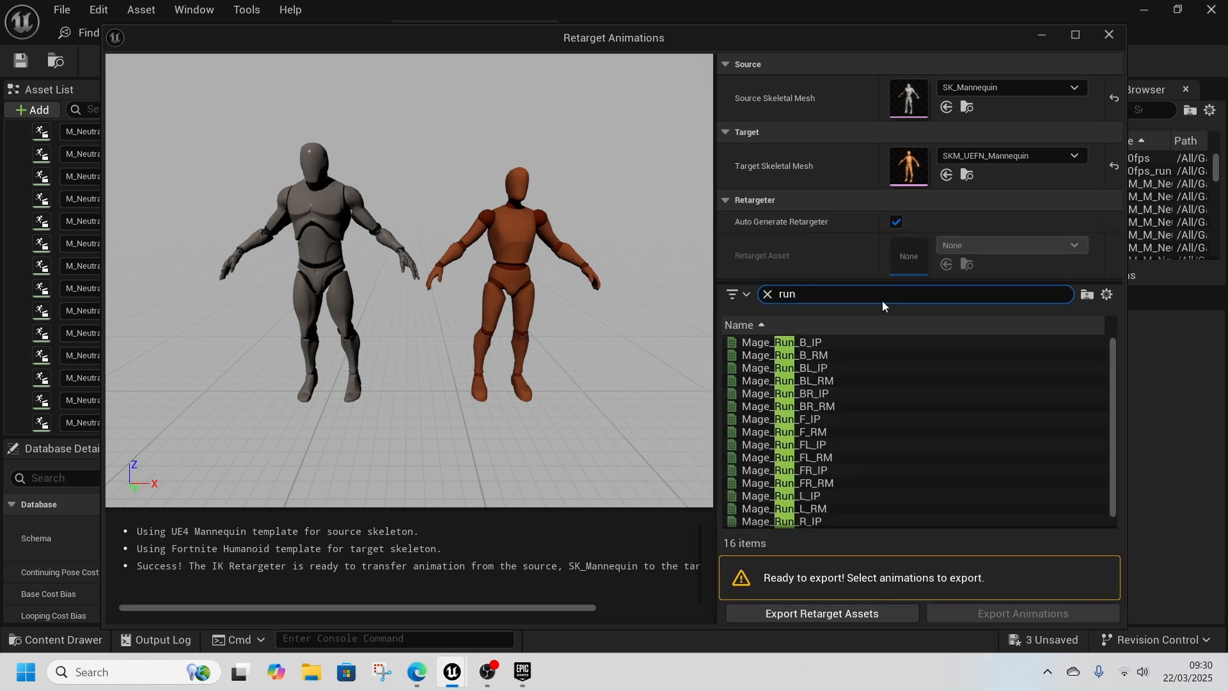
{"action": "type", "text": " rm"}
{"action": "left_click", "coordinate": [825, 342]}
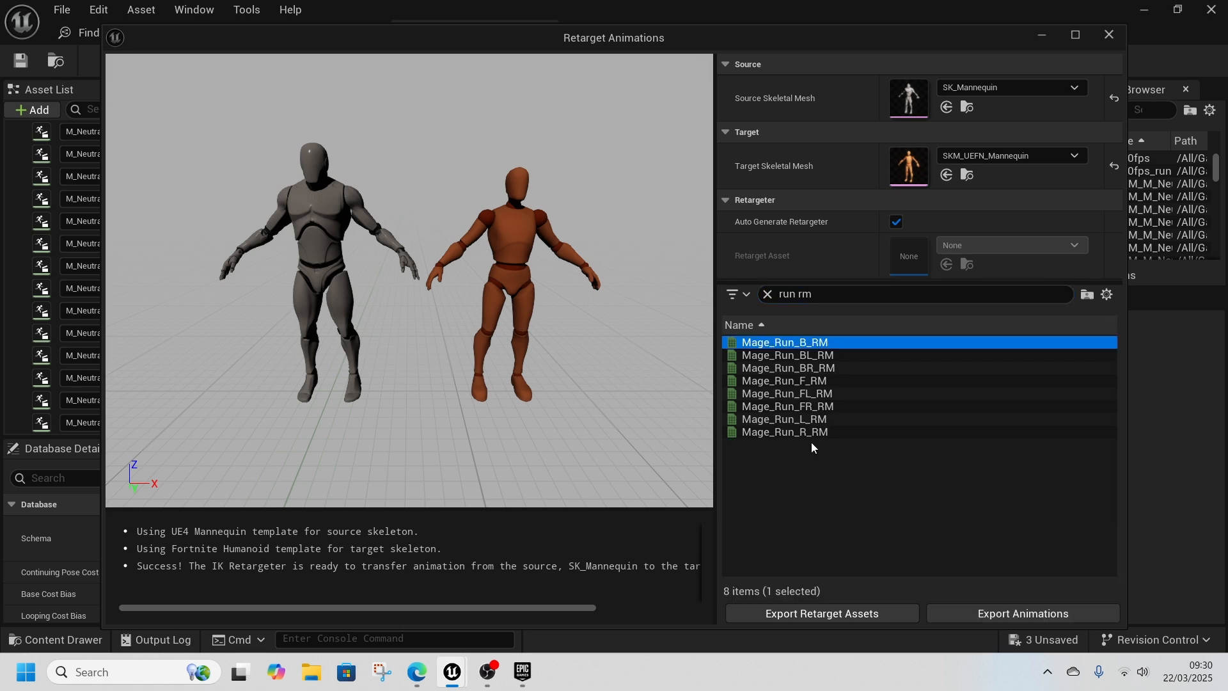
{"action": "key", "text": "ctrl+a"}
Step: Export the retargeted run animations to MageAnimationSet/Animations/RootMotion/UEFNRUN with the default batch export options
{"action": "left_click", "coordinate": [1015, 614]}
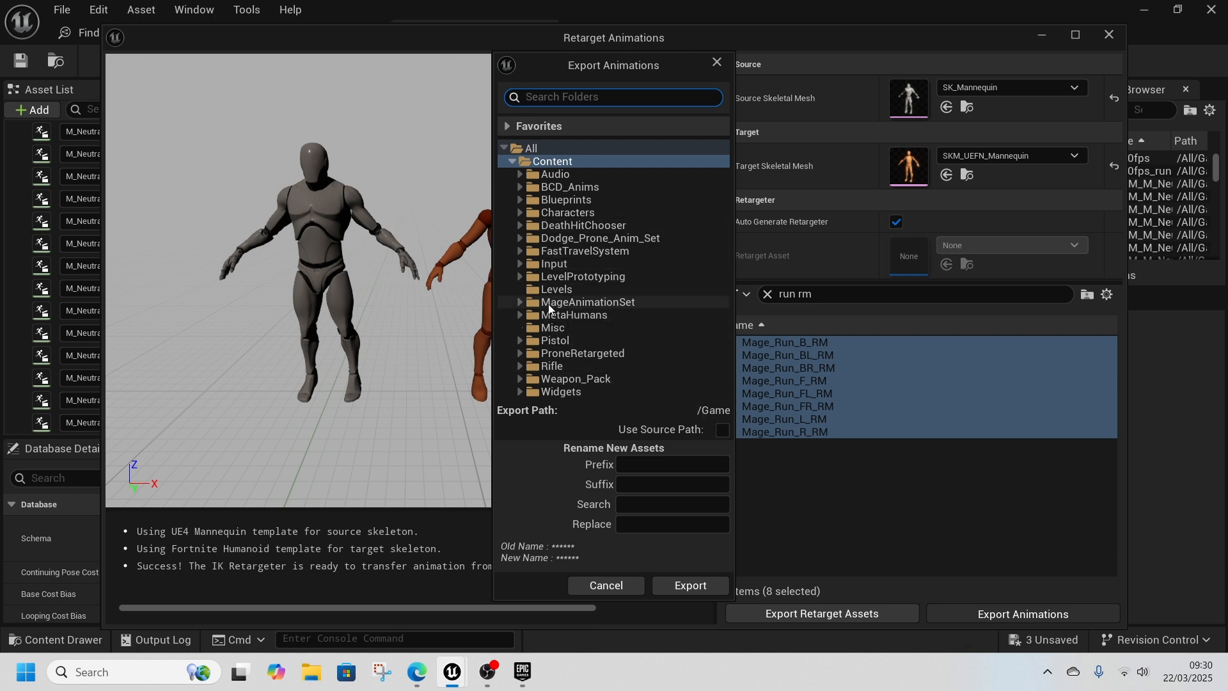
{"action": "left_click", "coordinate": [521, 302]}
{"action": "left_click", "coordinate": [528, 315]}
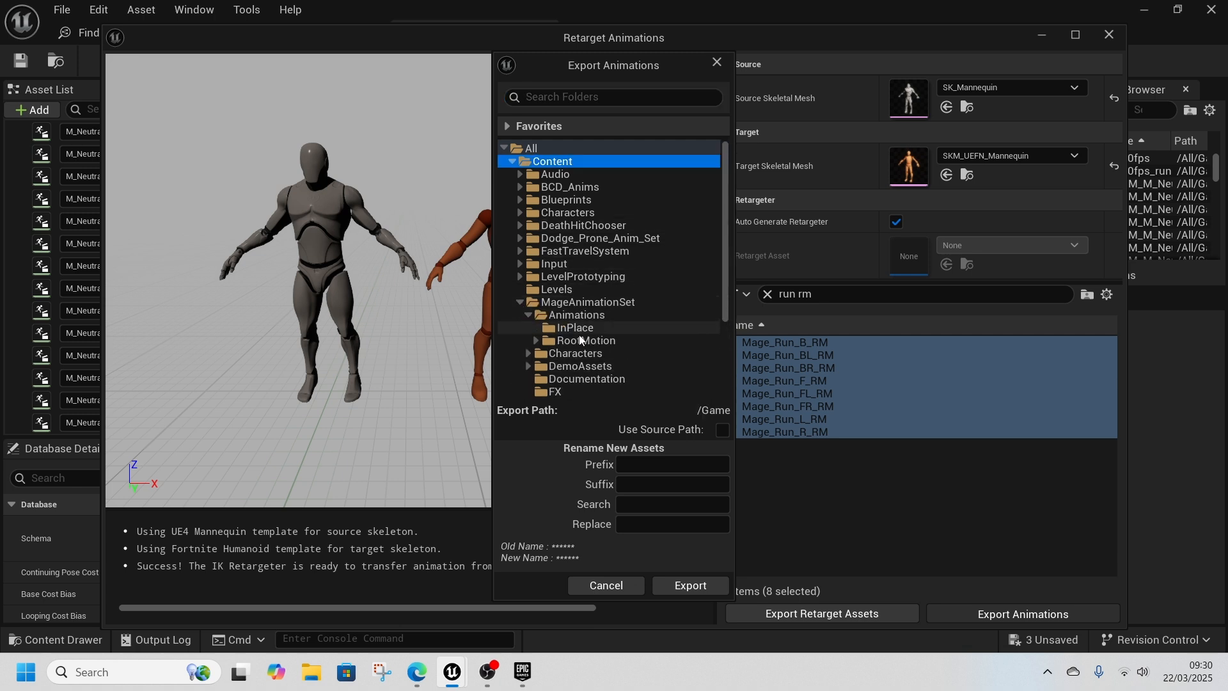
{"action": "left_click", "coordinate": [535, 340]}
{"action": "left_click", "coordinate": [585, 366]}
{"action": "left_click", "coordinate": [698, 585]}
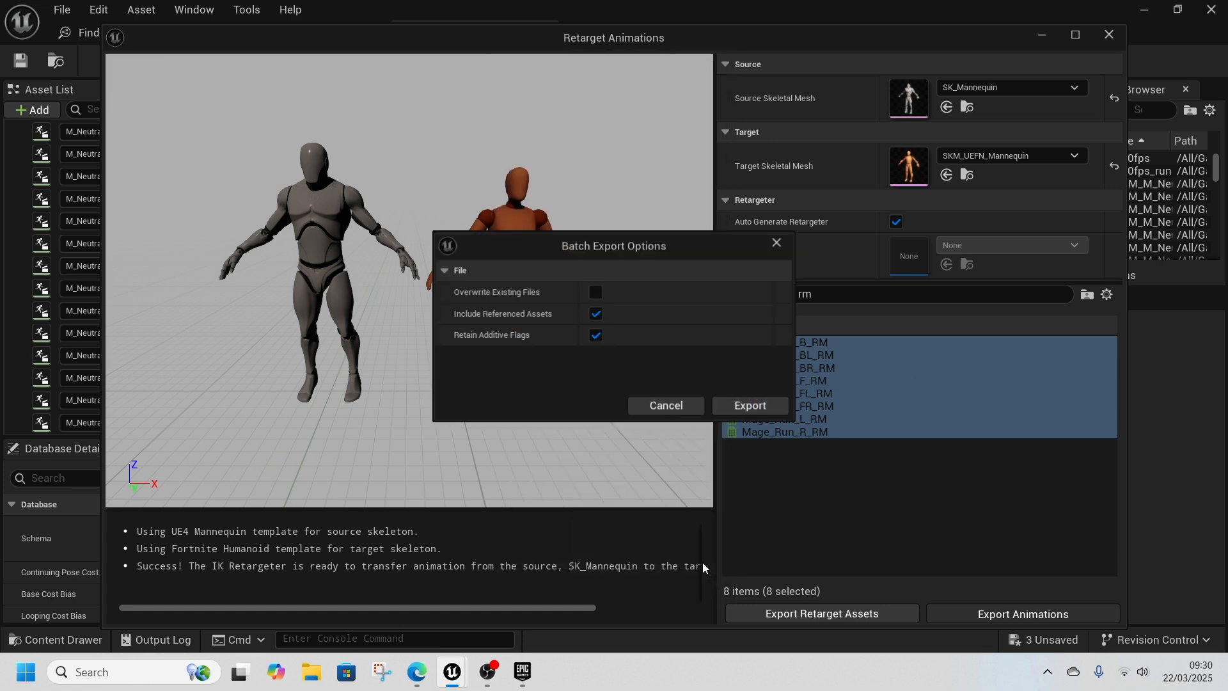
{"action": "left_click", "coordinate": [746, 404]}
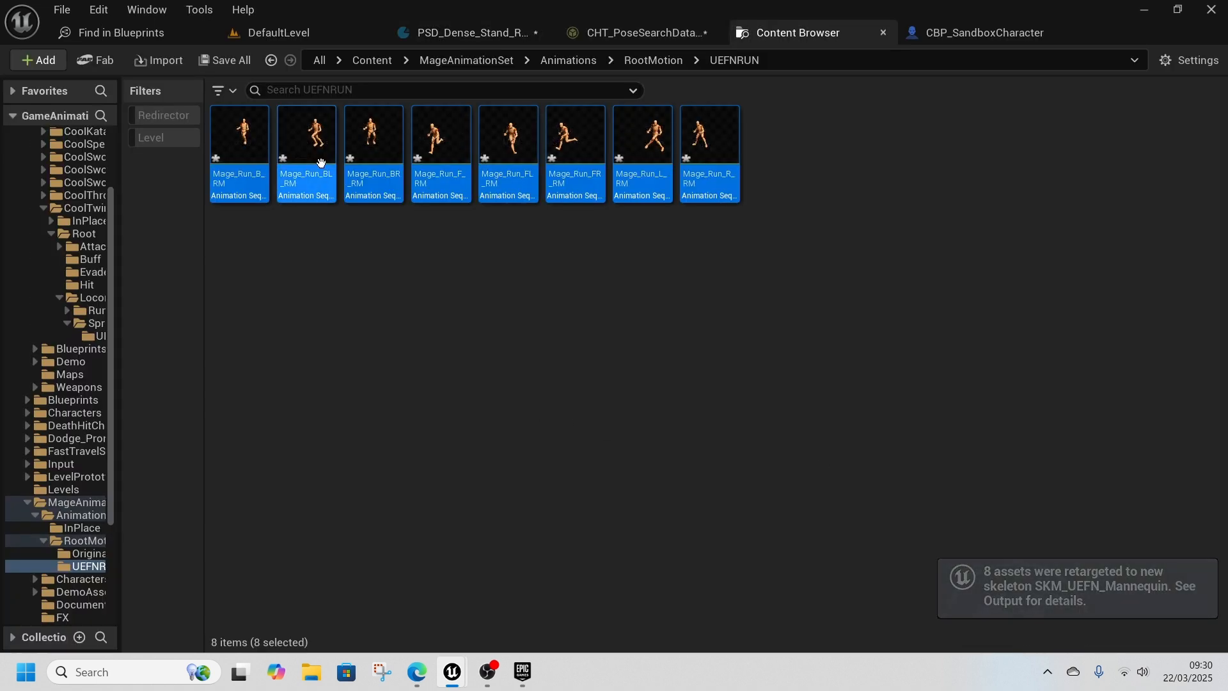
Step: Bulk-edit the eight retargeted Mage_Run animations in the property matrix so they loop, with root motion and Force Root Lock enabled
{"action": "right_click", "coordinate": [321, 162]}
{"action": "mouse_move", "coordinate": [416, 538]}
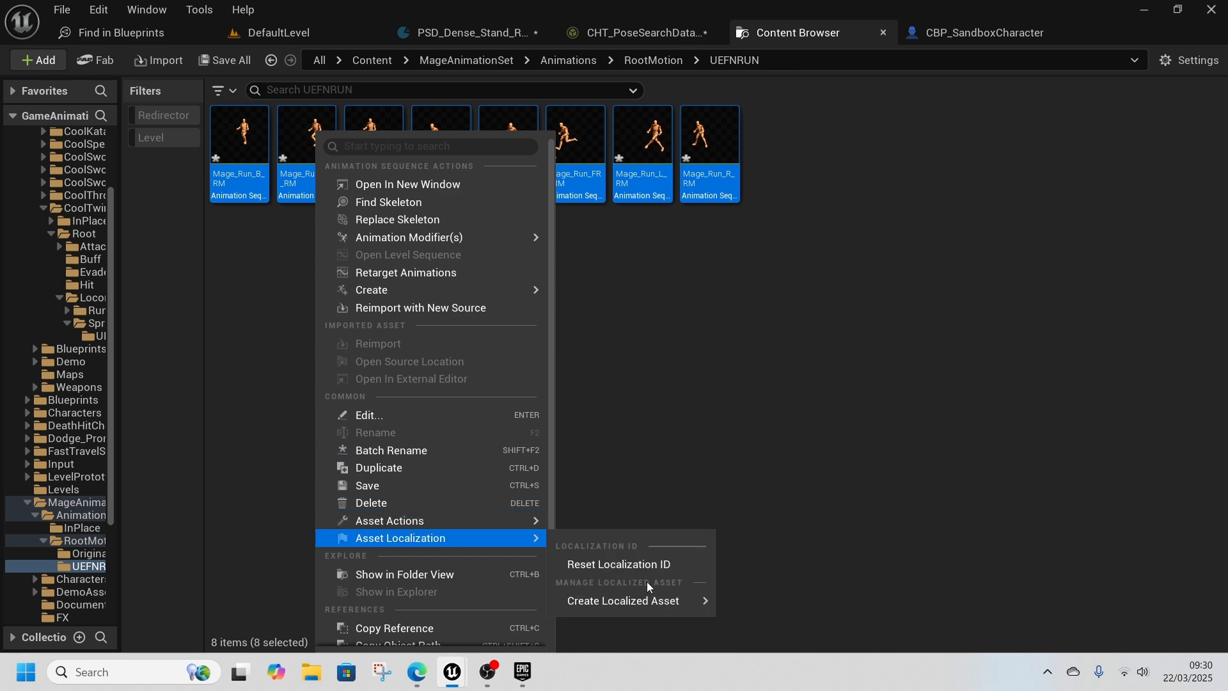
{"action": "mouse_move", "coordinate": [526, 522]}
{"action": "left_click", "coordinate": [647, 587]}
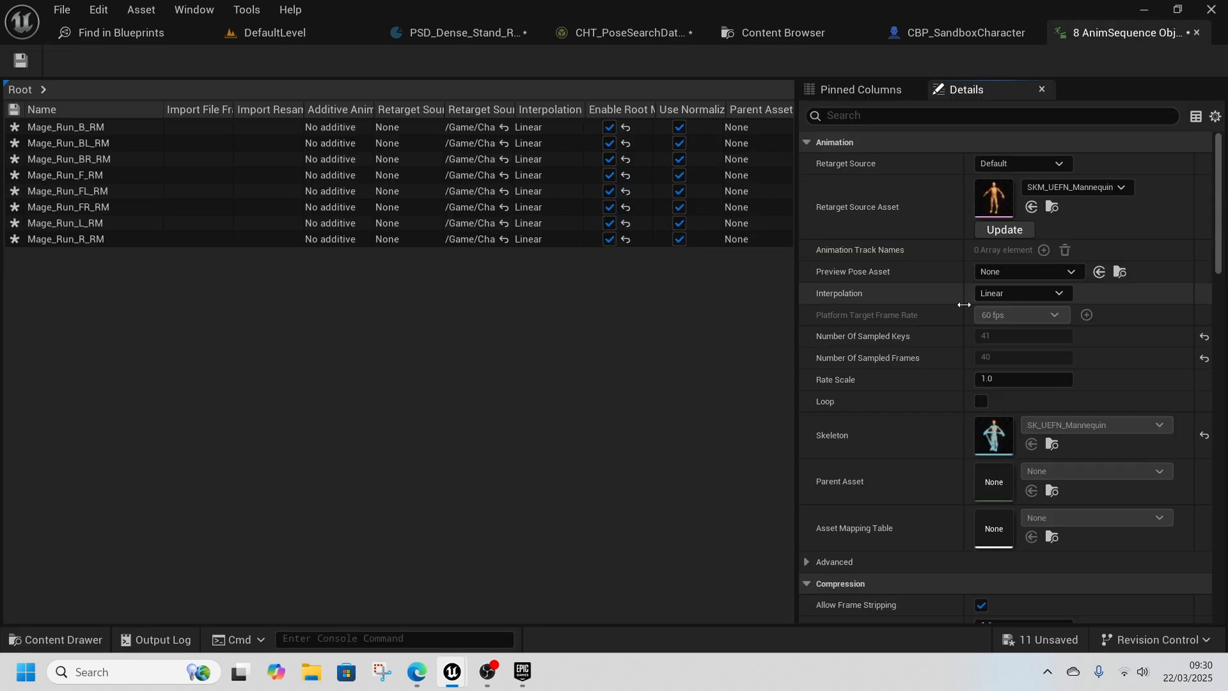
{"action": "left_click", "coordinate": [982, 403]}
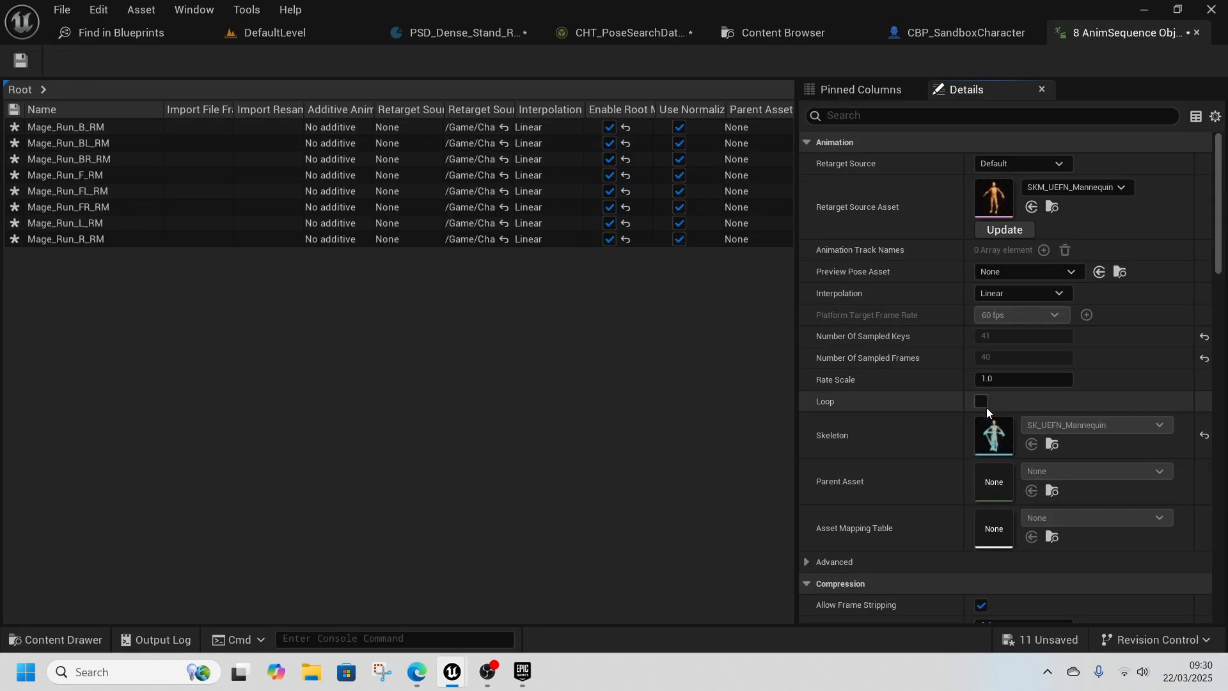
{"action": "scroll", "coordinate": [1016, 482], "scroll_direction": "down", "scroll_amount": 3}
{"action": "scroll", "coordinate": [1017, 481], "scroll_direction": "down", "scroll_amount": 5}
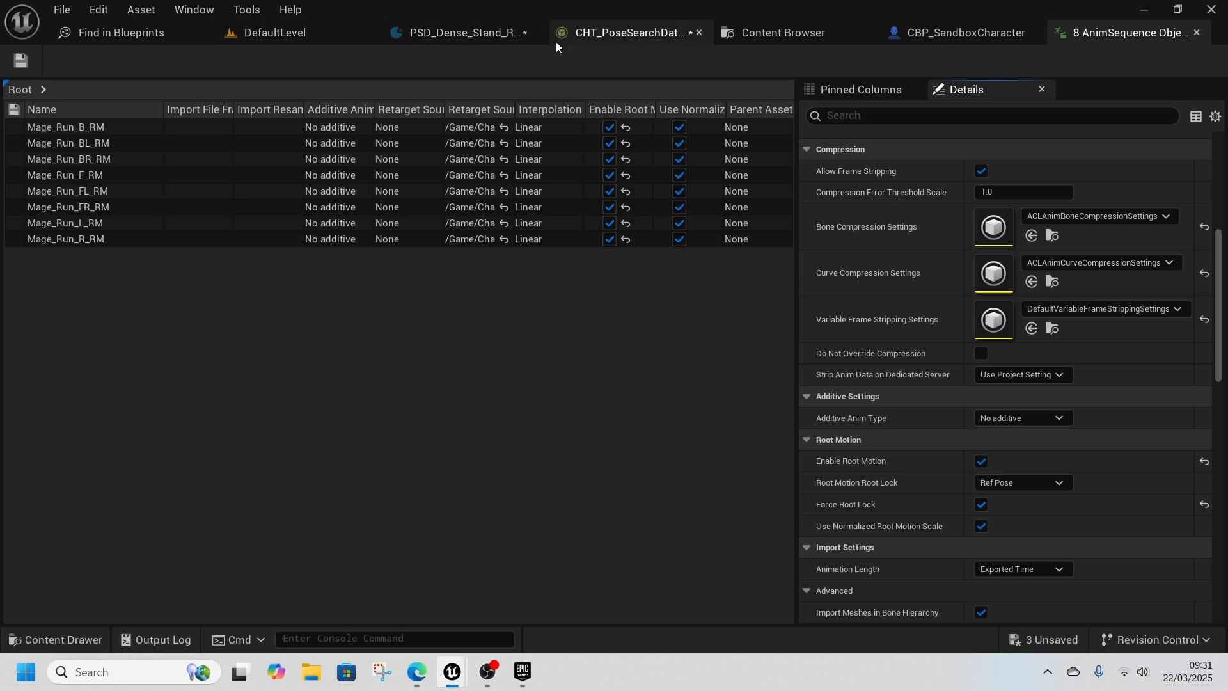
Step: Close the bulk animation editor and save all remaining unsaved content
{"action": "left_click", "coordinate": [1197, 33]}
{"action": "left_click", "coordinate": [1066, 642]}
{"action": "left_click", "coordinate": [729, 513]}
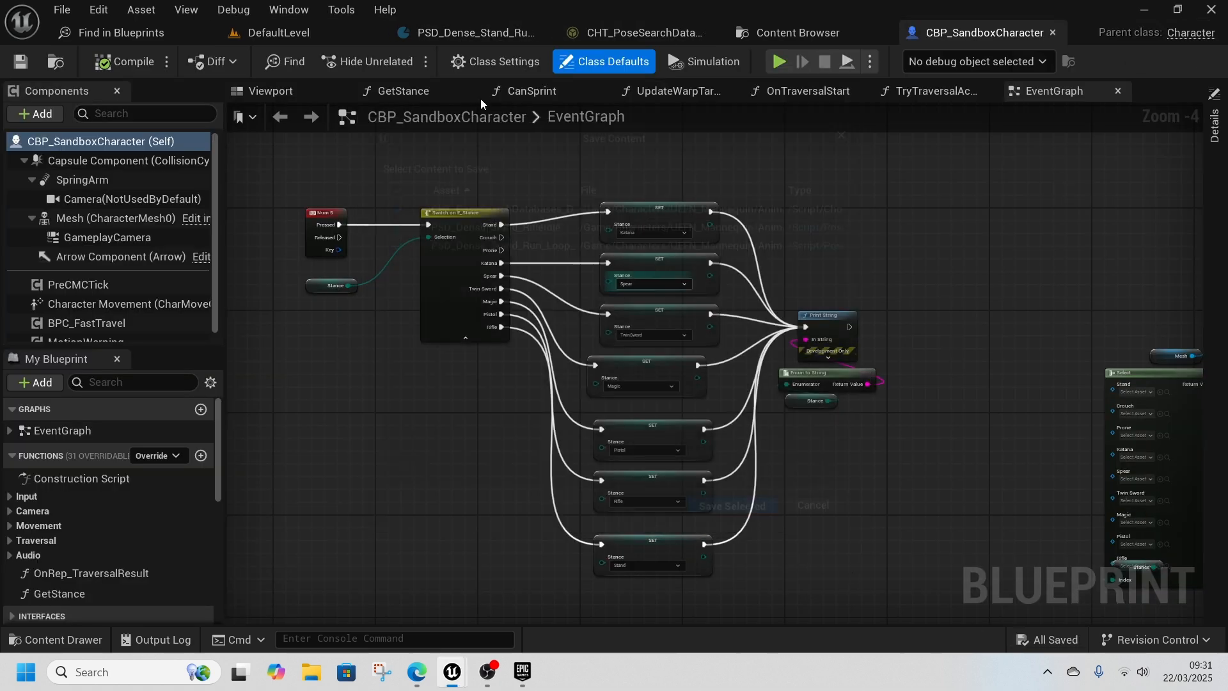
Step: Return to the Magic run loop database and disable its M_Neutral_Run_Loop_B entry
{"action": "left_click", "coordinate": [470, 33]}
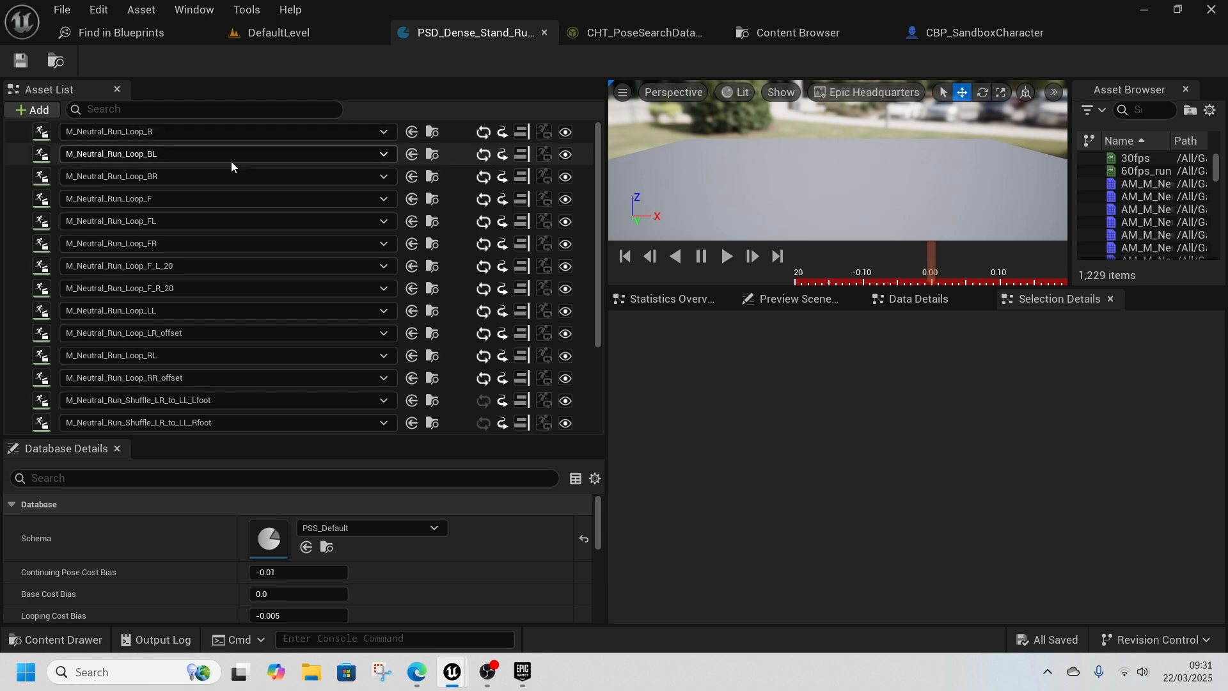
{"action": "key", "text": "ctrl+space"}
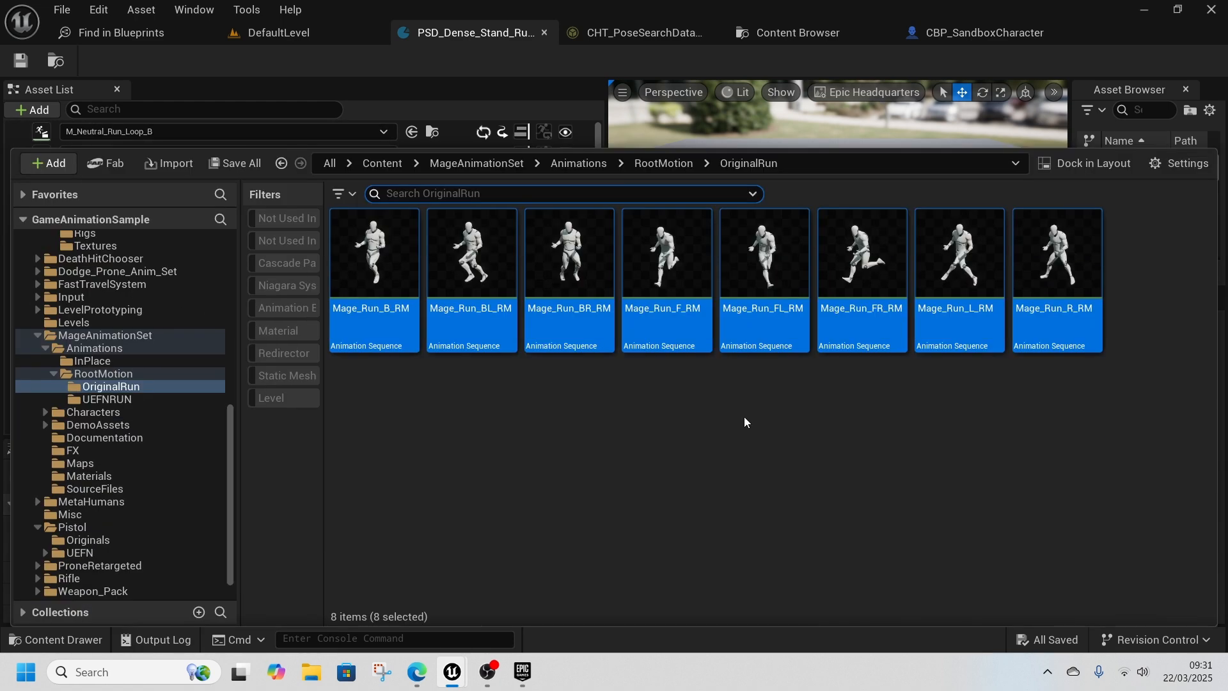
{"action": "left_click", "coordinate": [743, 417]}
{"action": "left_click_drag", "start_coordinate": [637, 146], "coordinate": [638, 361]}
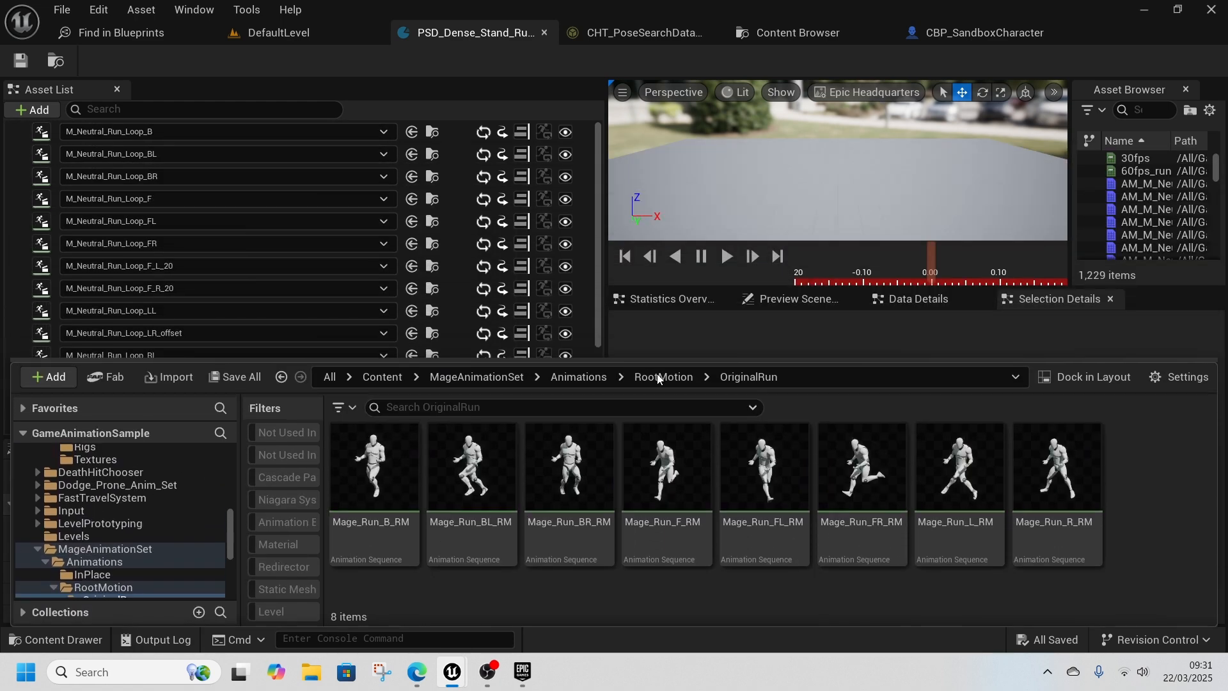
{"action": "left_click", "coordinate": [566, 132]}
Step: Try to add Mage_Run_B_RM from the OriginalRun folder to the database's asset list
{"action": "key", "text": "ctrl+space"}
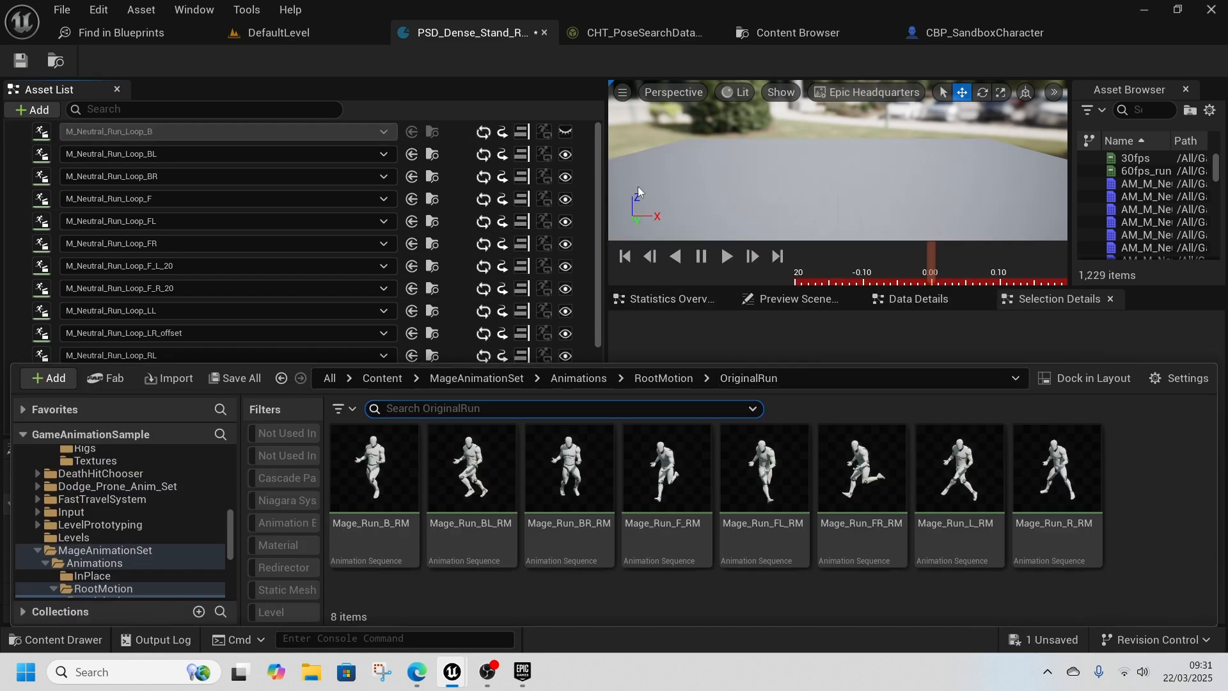
{"action": "left_click_drag", "start_coordinate": [359, 514], "coordinate": [125, 160]}
Step: Add all eight retargeted Mage_Run animations from the UEFNRUN folder to the Magic run loop database
{"action": "key", "text": "ctrl+space"}
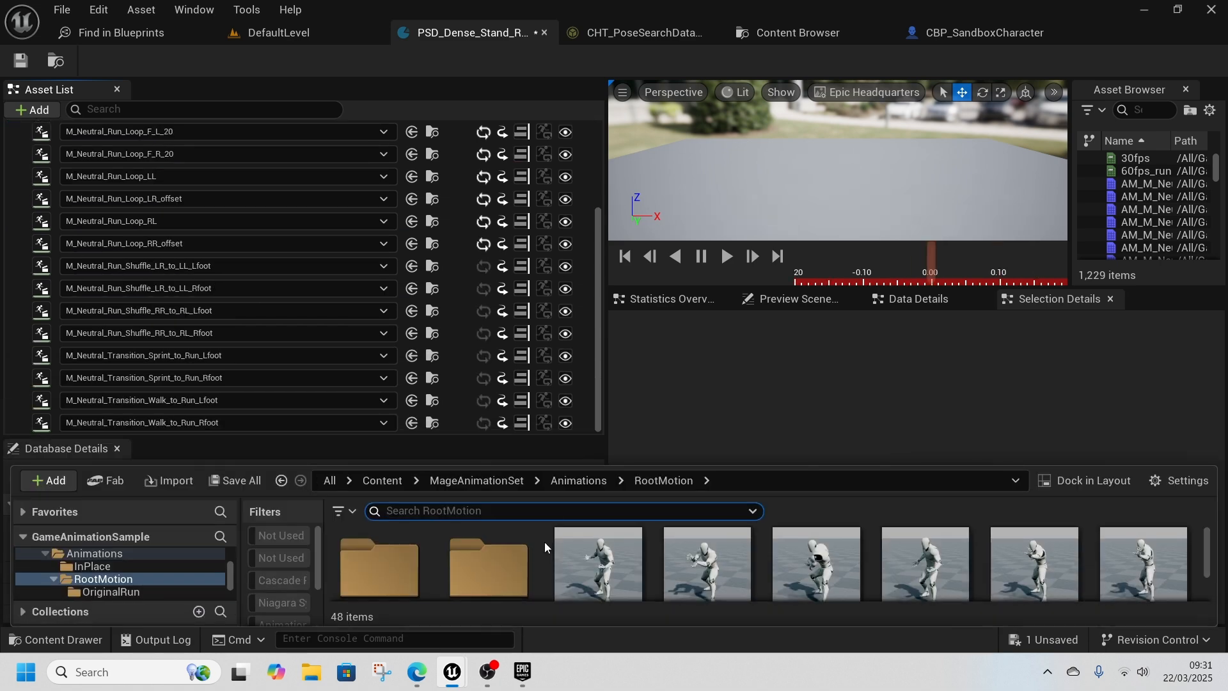
{"action": "double_click", "coordinate": [500, 556]}
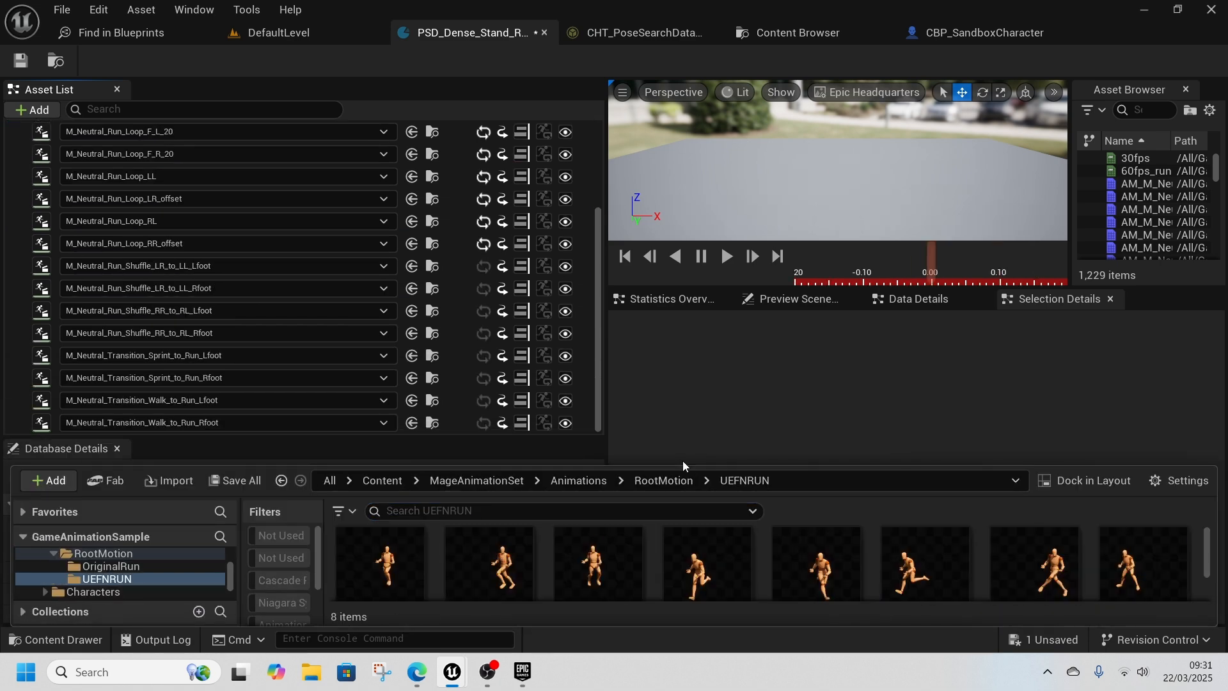
{"action": "left_click_drag", "start_coordinate": [685, 467], "coordinate": [691, 366]}
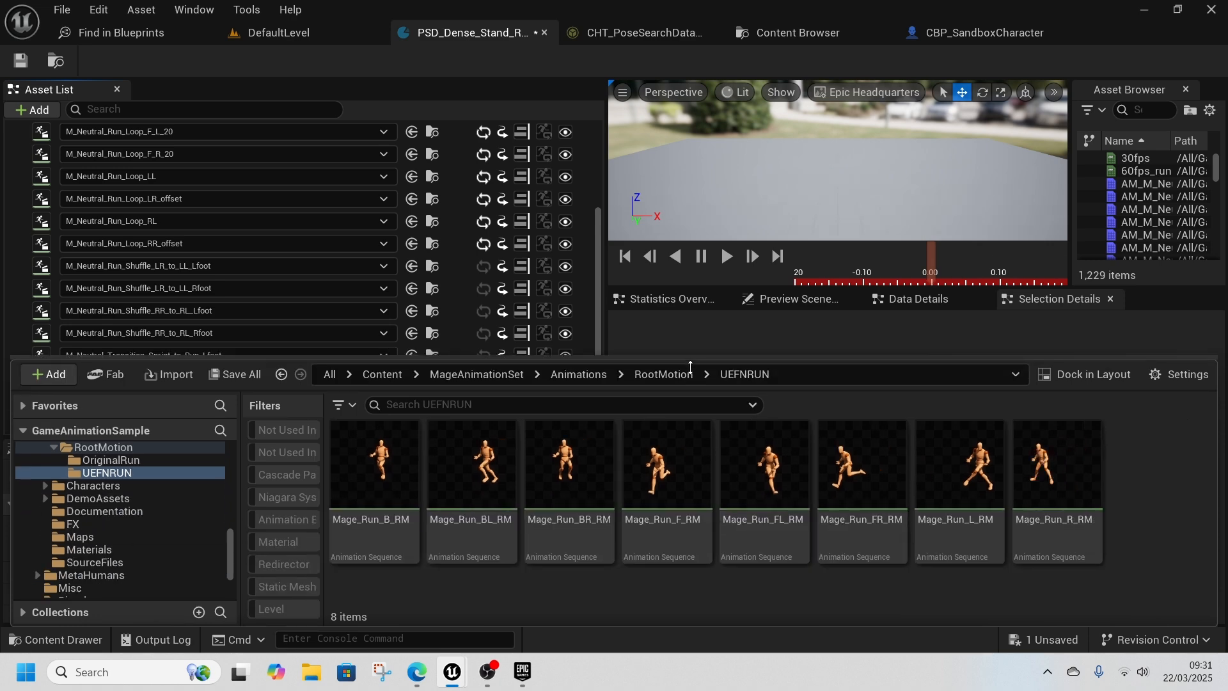
{"action": "left_click", "coordinate": [390, 547]}
{"action": "key", "text": "ctrl+a"}
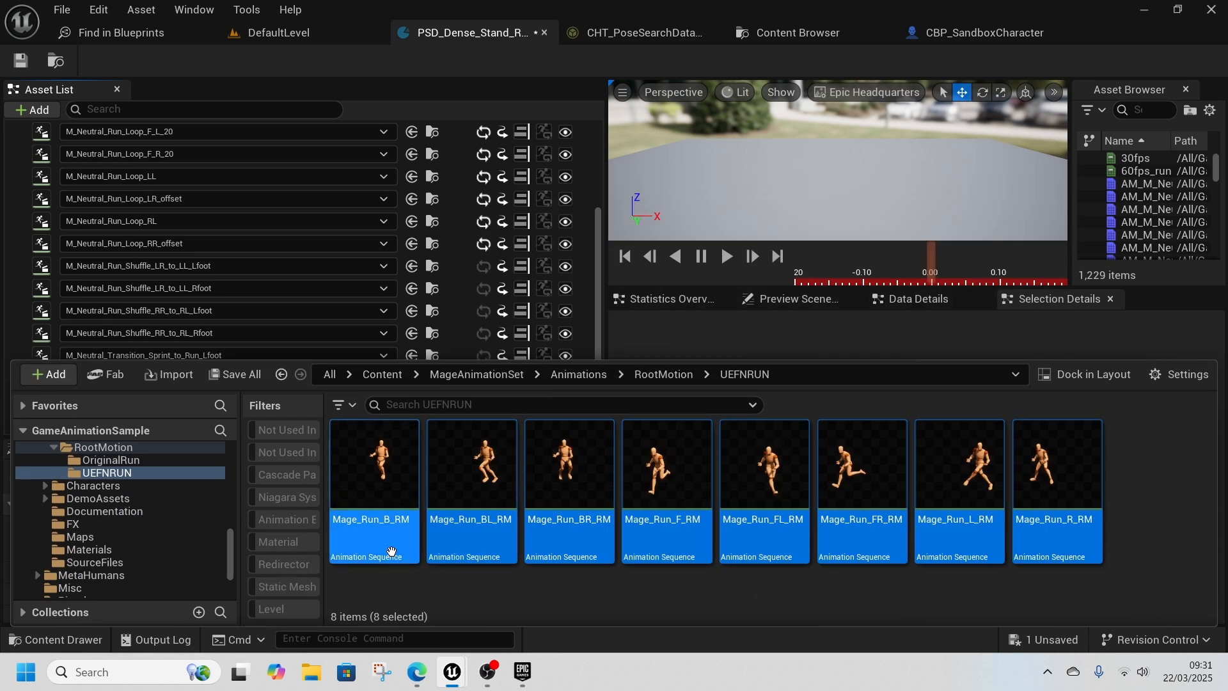
{"action": "left_click_drag", "start_coordinate": [391, 551], "coordinate": [20, 113]}
{"action": "scroll", "coordinate": [351, 282], "scroll_direction": "down", "scroll_amount": 3}
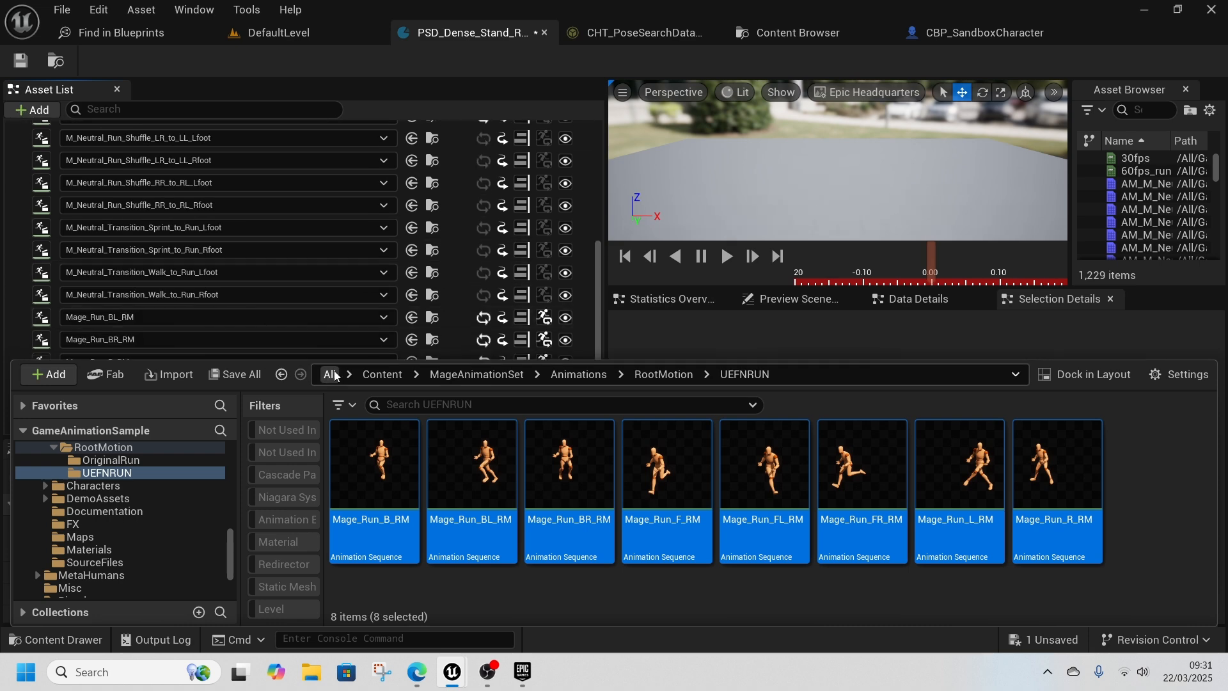
{"action": "left_click_drag", "start_coordinate": [332, 355], "coordinate": [322, 555]}
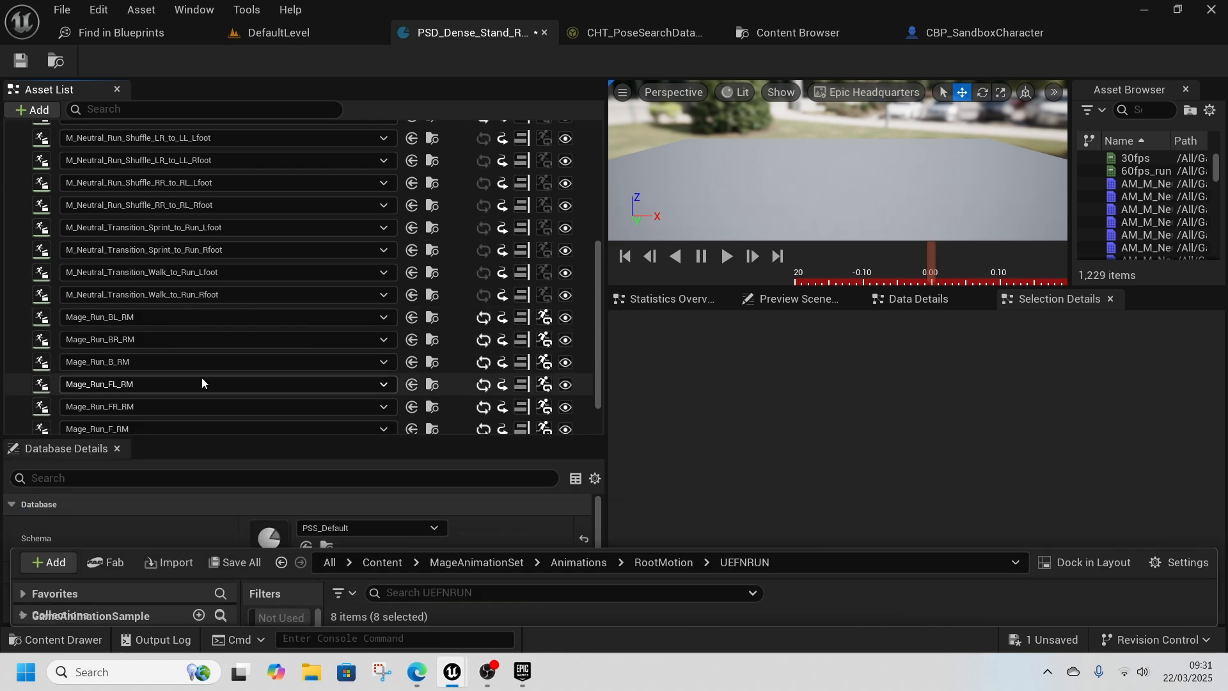
Step: Disable the M_Neutral_Run_Loop_BL and M_Neutral_Run_Loop_BR entries that the added Mage run animations replace
{"action": "scroll", "coordinate": [201, 382], "scroll_direction": "down", "scroll_amount": 2}
{"action": "scroll", "coordinate": [345, 401], "scroll_direction": "up", "scroll_amount": 10}
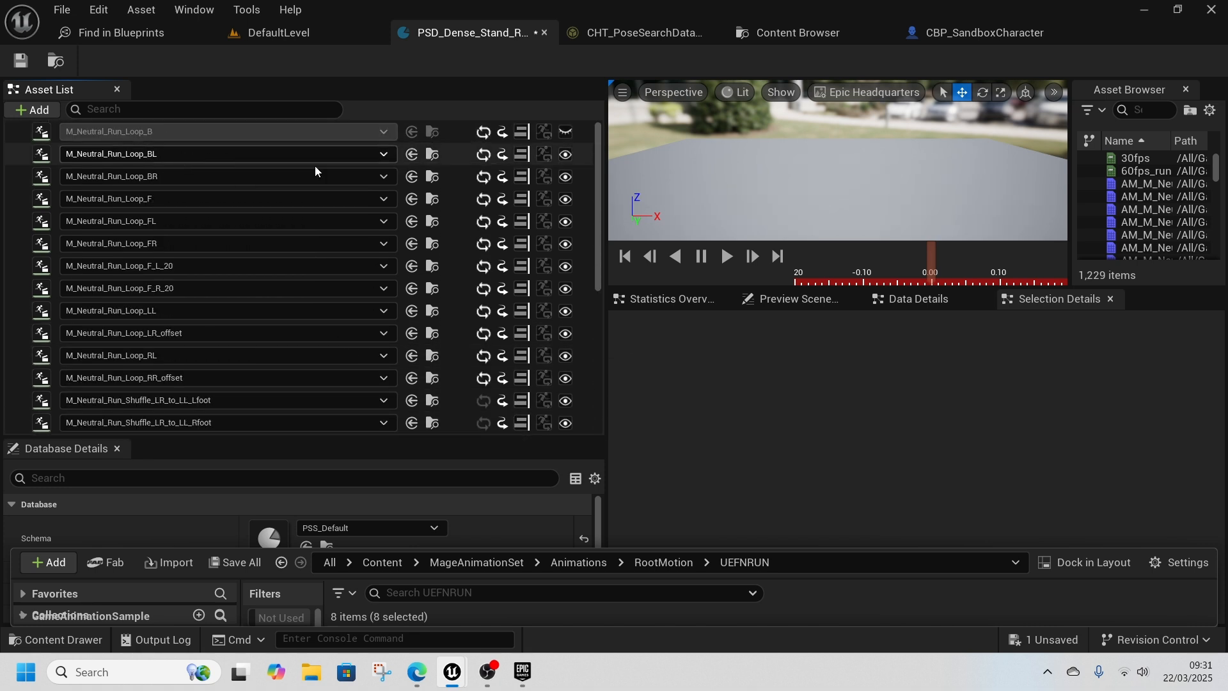
{"action": "left_click", "coordinate": [566, 155]}
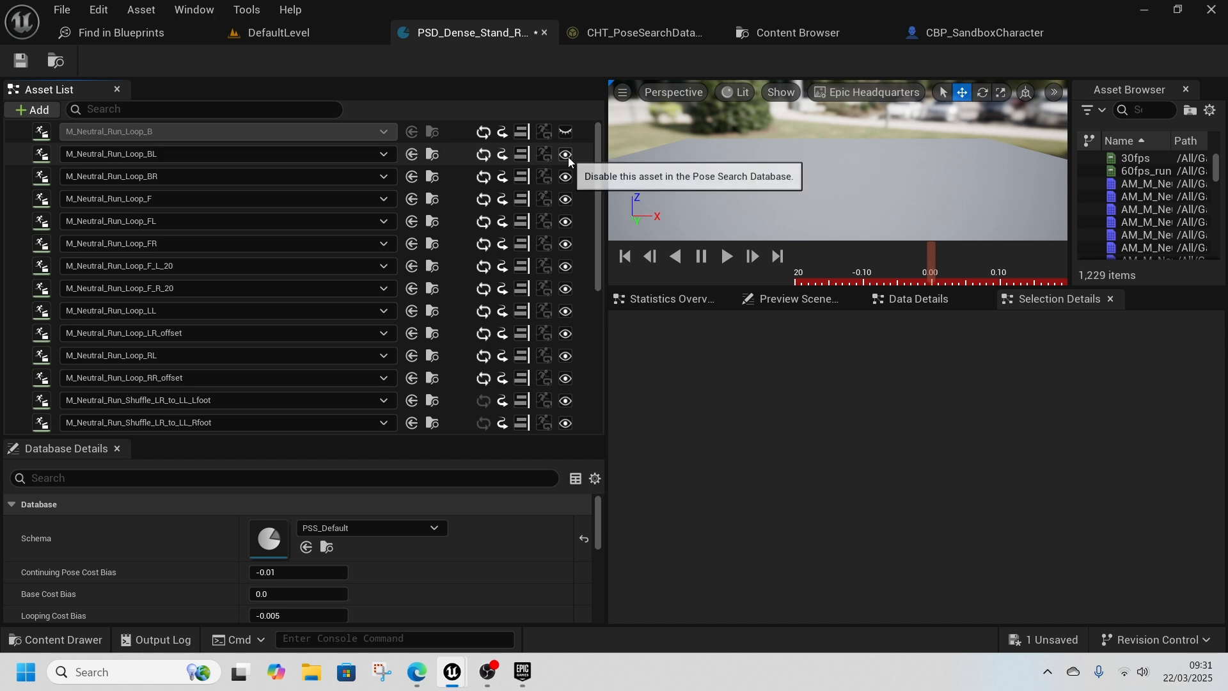
{"action": "scroll", "coordinate": [262, 339], "scroll_direction": "down", "scroll_amount": 3}
{"action": "scroll", "coordinate": [262, 337], "scroll_direction": "down", "scroll_amount": 3}
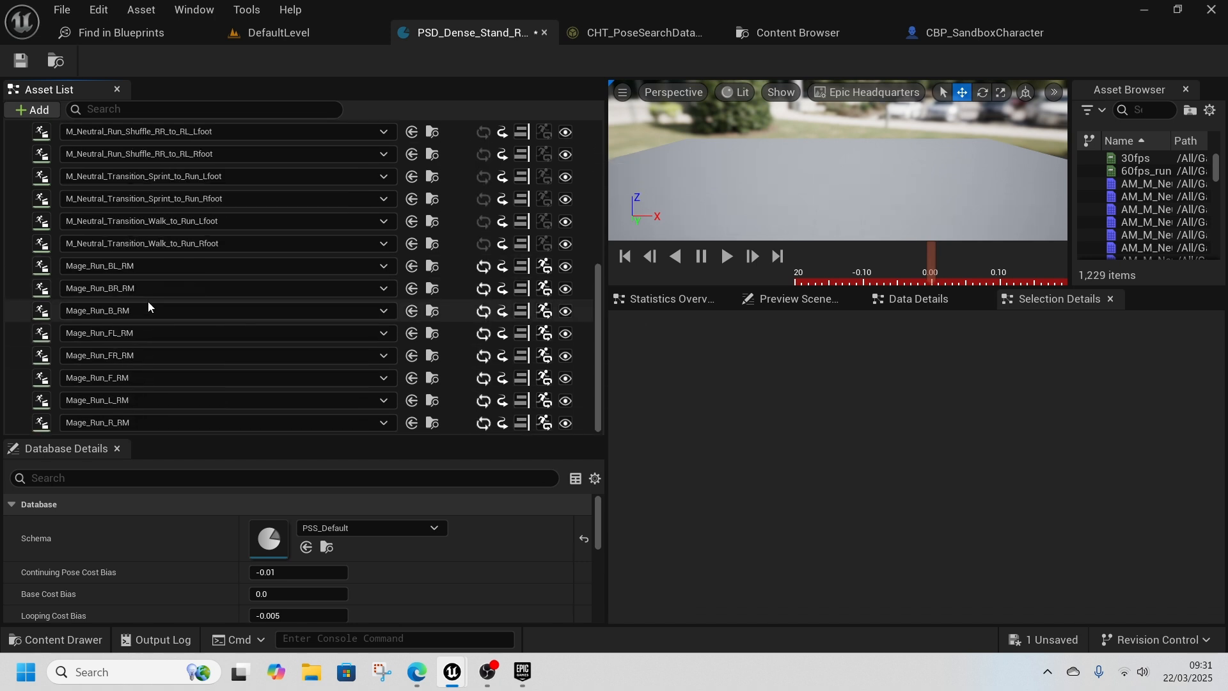
{"action": "scroll", "coordinate": [290, 279], "scroll_direction": "up", "scroll_amount": 6}
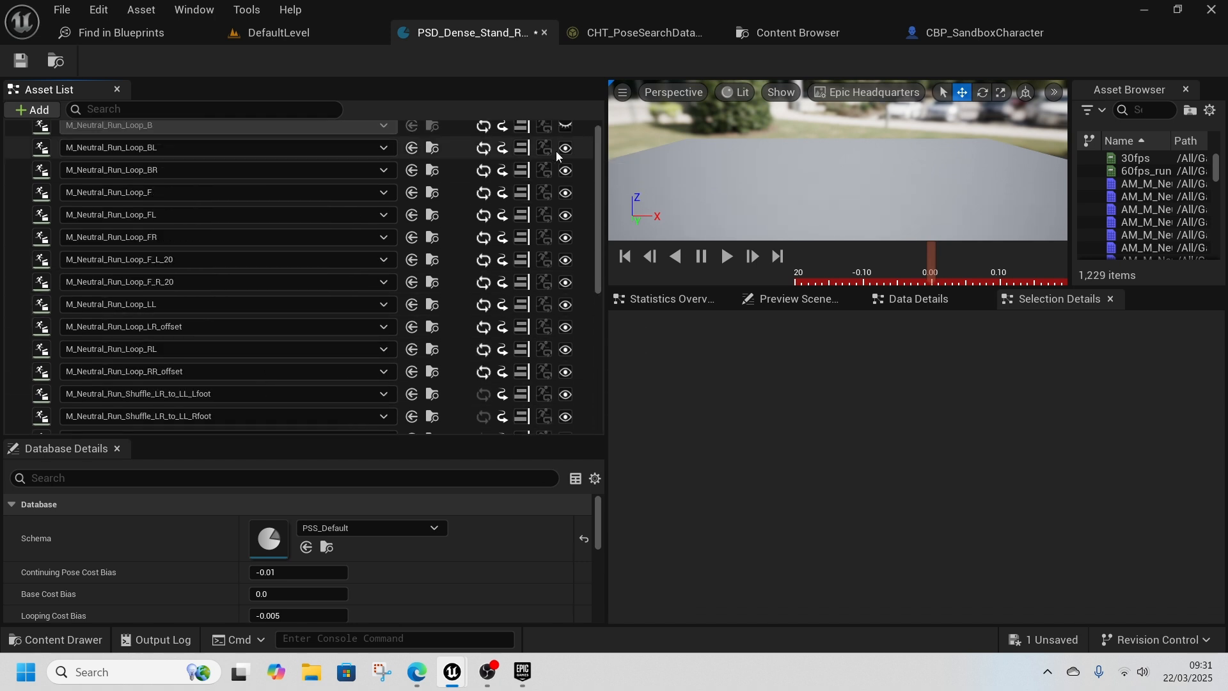
{"action": "scroll", "coordinate": [153, 346], "scroll_direction": "down", "scroll_amount": 5}
{"action": "scroll", "coordinate": [274, 337], "scroll_direction": "up", "scroll_amount": 5}
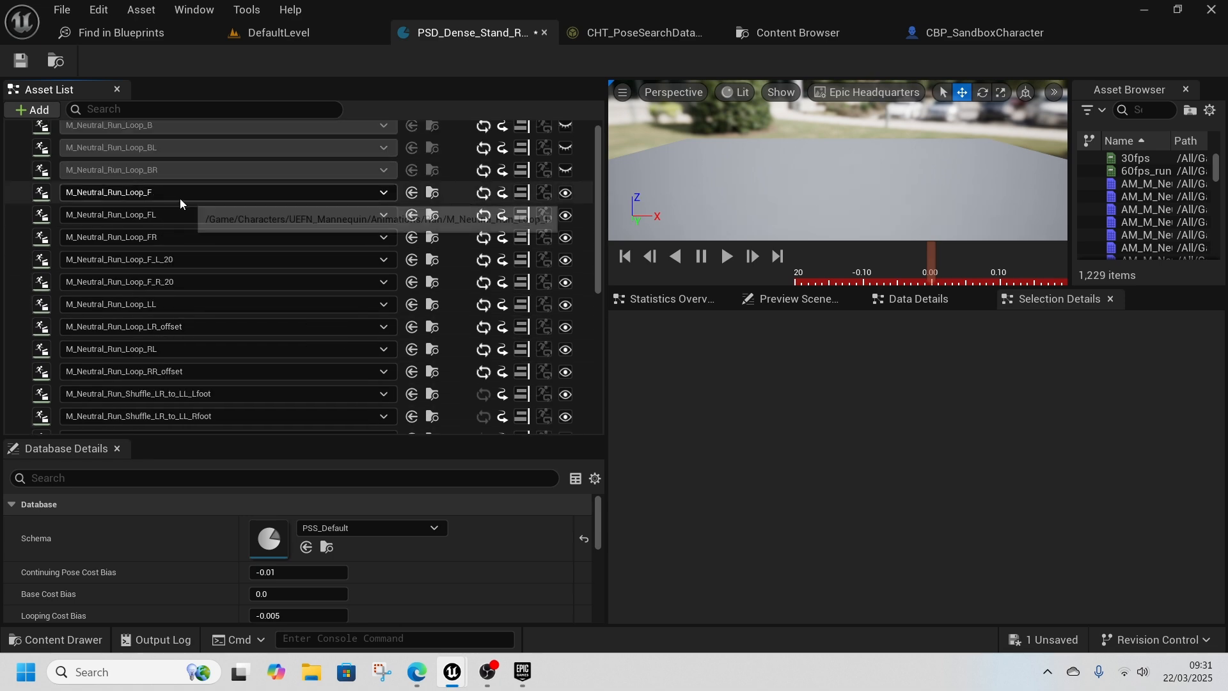
Step: Disable the M_Neutral_Run_Loop_F entry and compare the remaining neutral loops with the Mage_Run entries
{"action": "scroll", "coordinate": [181, 211], "scroll_direction": "down", "scroll_amount": 2}
{"action": "scroll", "coordinate": [198, 377], "scroll_direction": "down", "scroll_amount": 4}
{"action": "scroll", "coordinate": [435, 306], "scroll_direction": "up", "scroll_amount": 5}
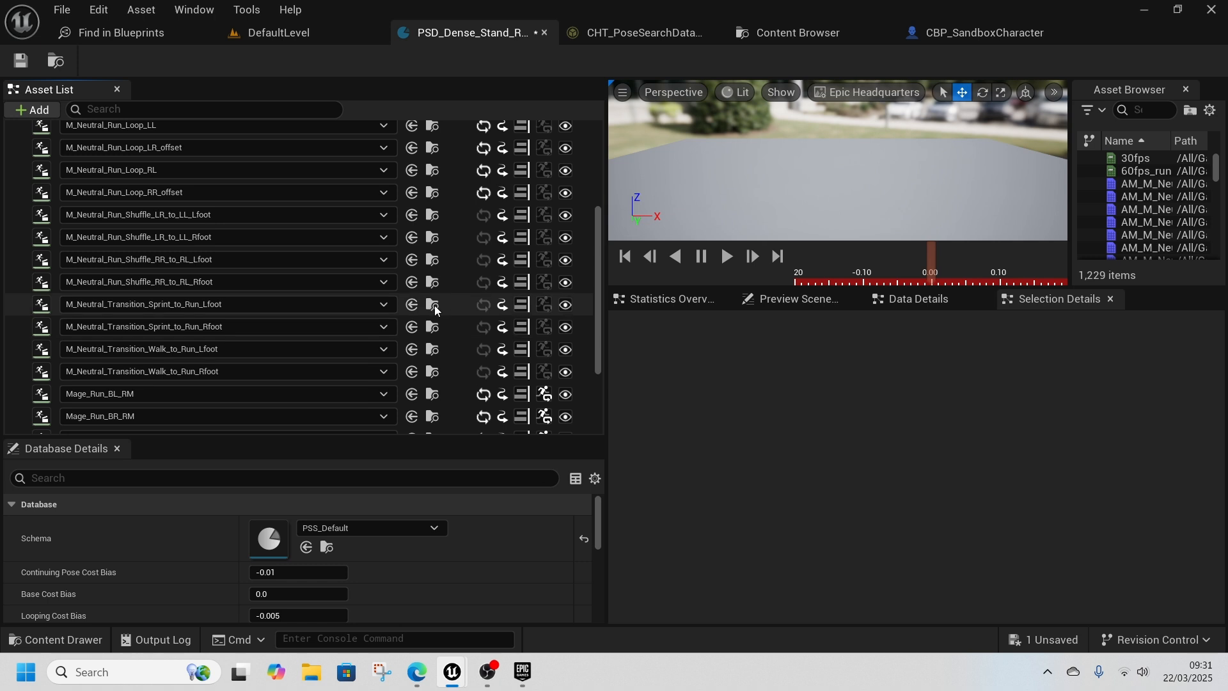
{"action": "left_click", "coordinate": [565, 142]}
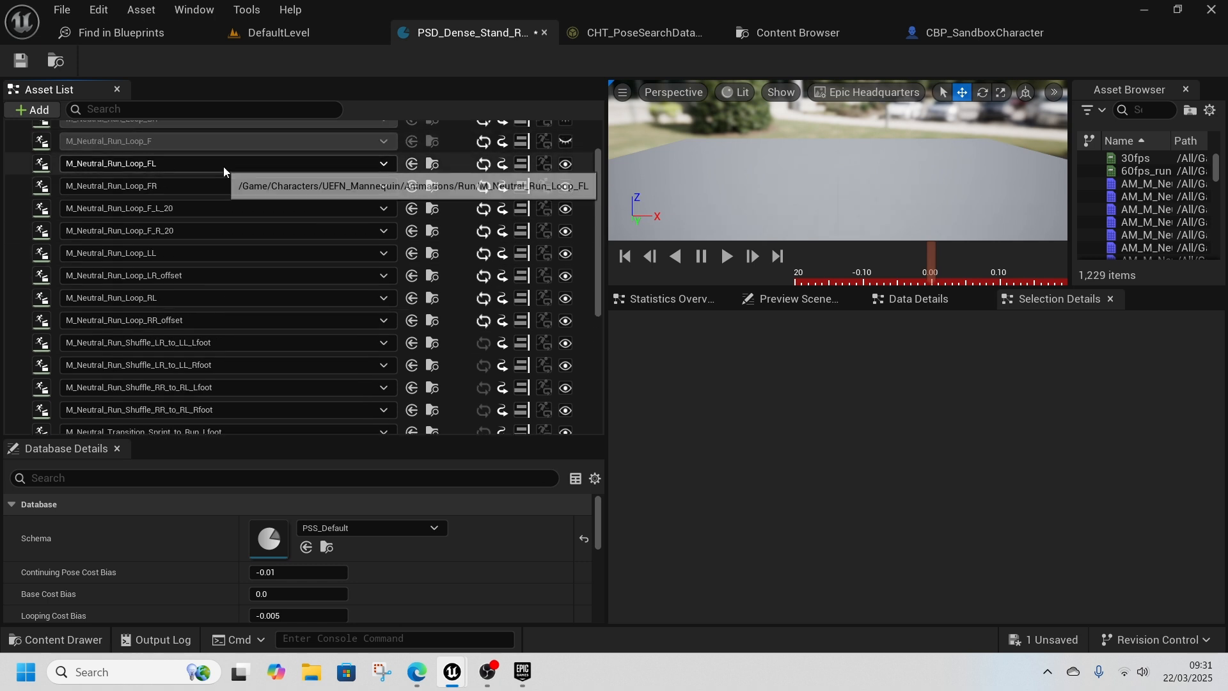
{"action": "scroll", "coordinate": [245, 240], "scroll_direction": "down", "scroll_amount": 4}
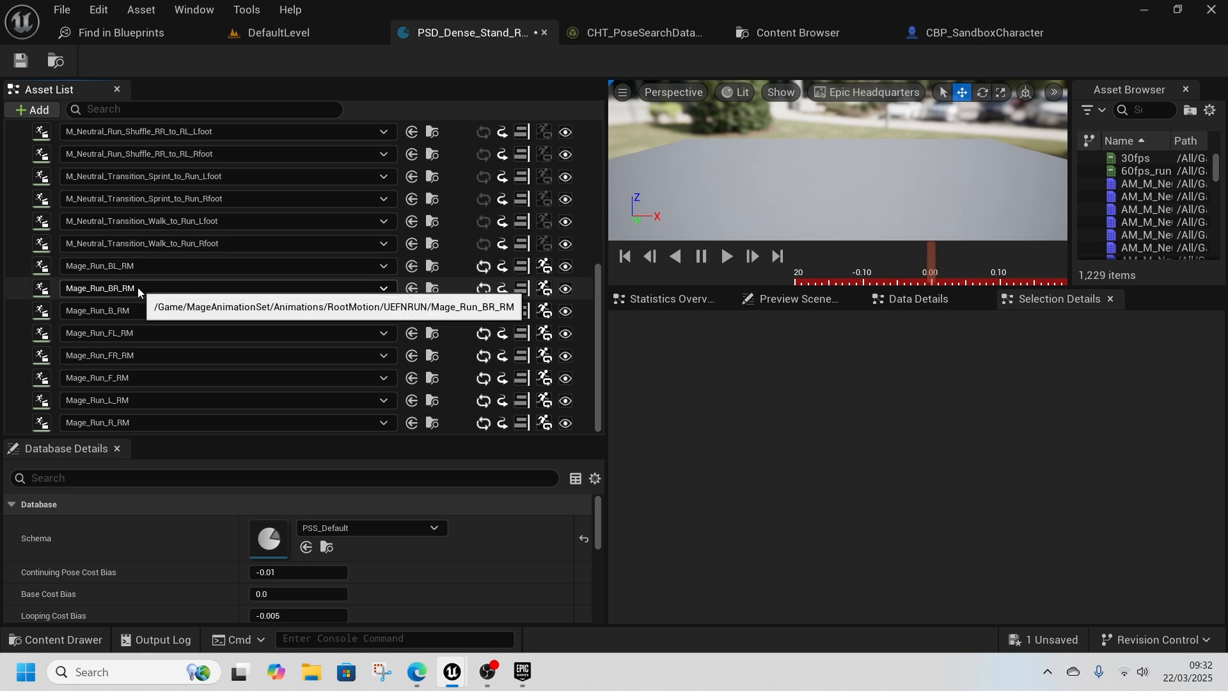
{"action": "scroll", "coordinate": [142, 334], "scroll_direction": "up", "scroll_amount": 5}
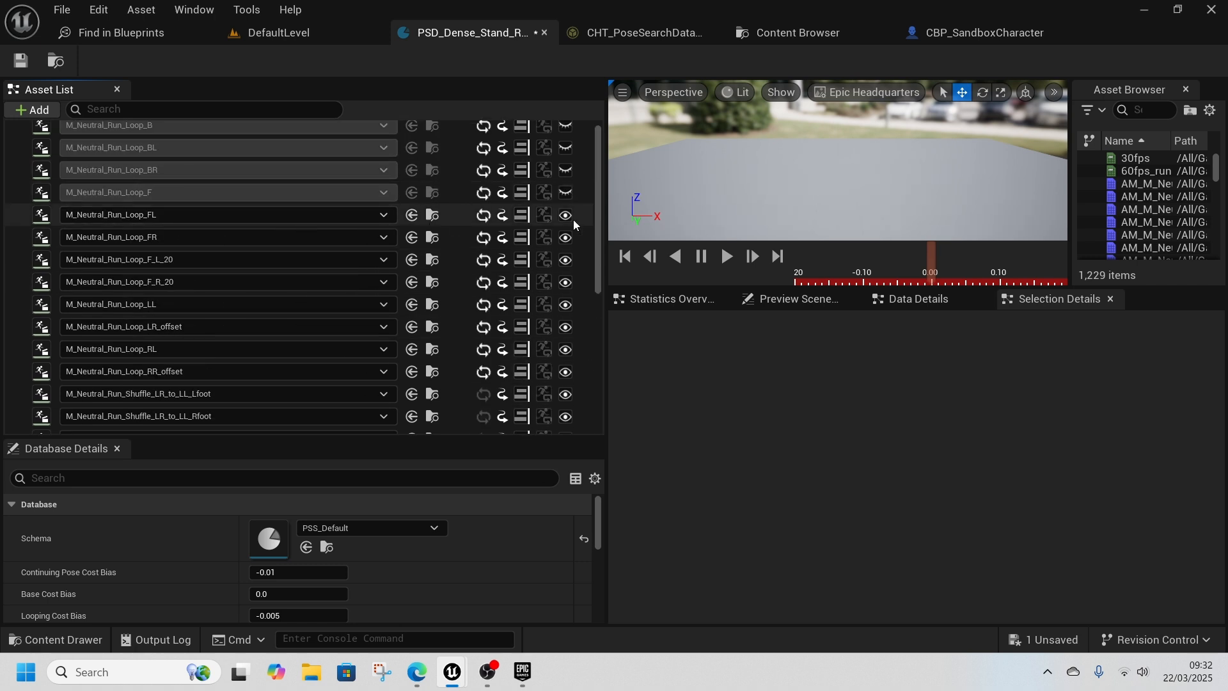
Step: Disable the M_Neutral_Run_Loop_FL, FR, LL and RL animations in the dense stand run pose search database
{"action": "left_click", "coordinate": [566, 215]}
{"action": "left_click", "coordinate": [566, 237]}
{"action": "scroll", "coordinate": [181, 313], "scroll_direction": "down", "scroll_amount": 5}
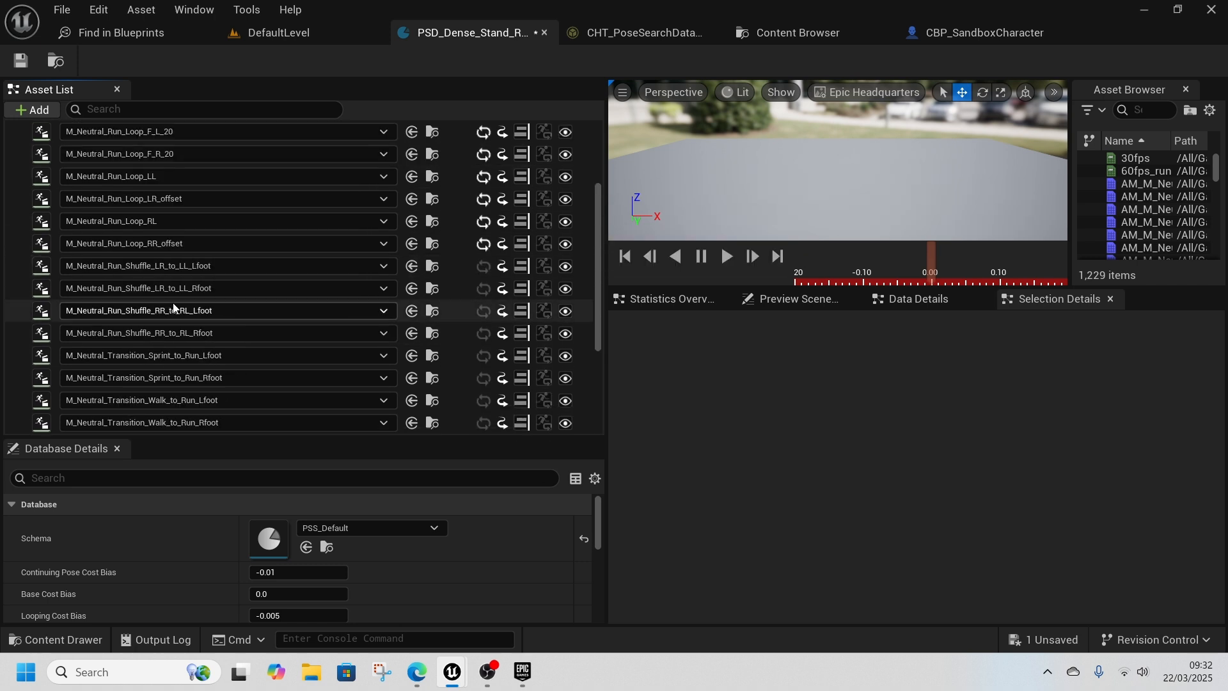
{"action": "scroll", "coordinate": [240, 367], "scroll_direction": "up", "scroll_amount": 4}
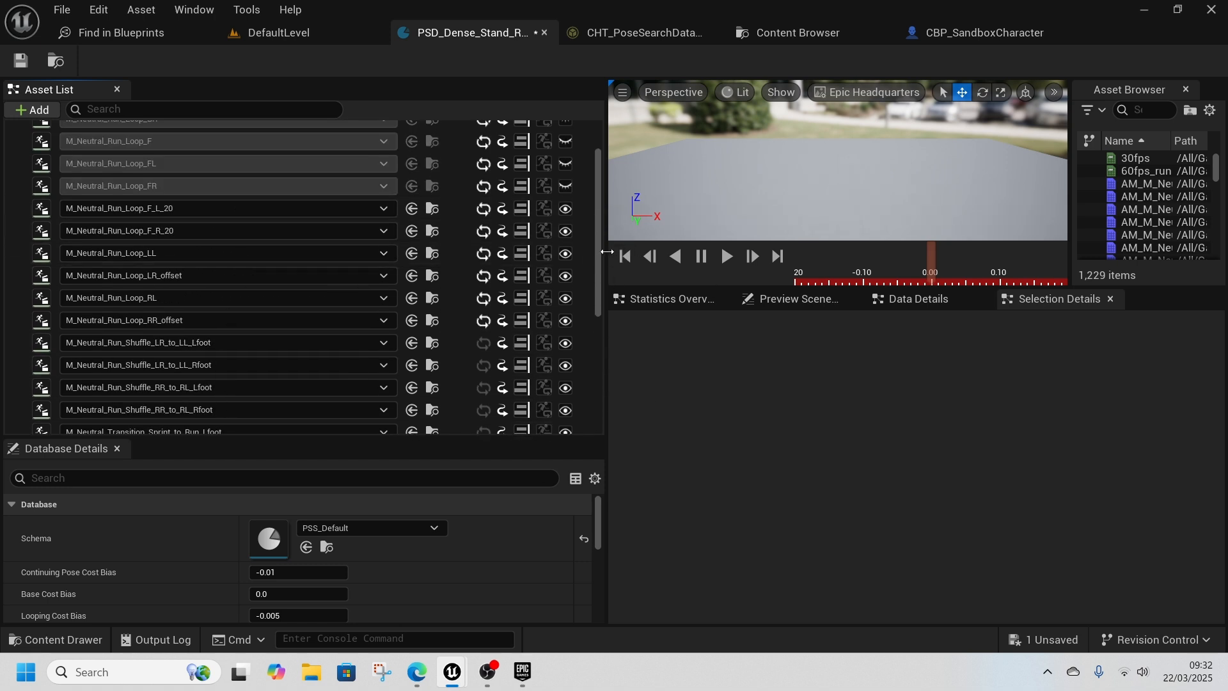
{"action": "left_click", "coordinate": [571, 255]}
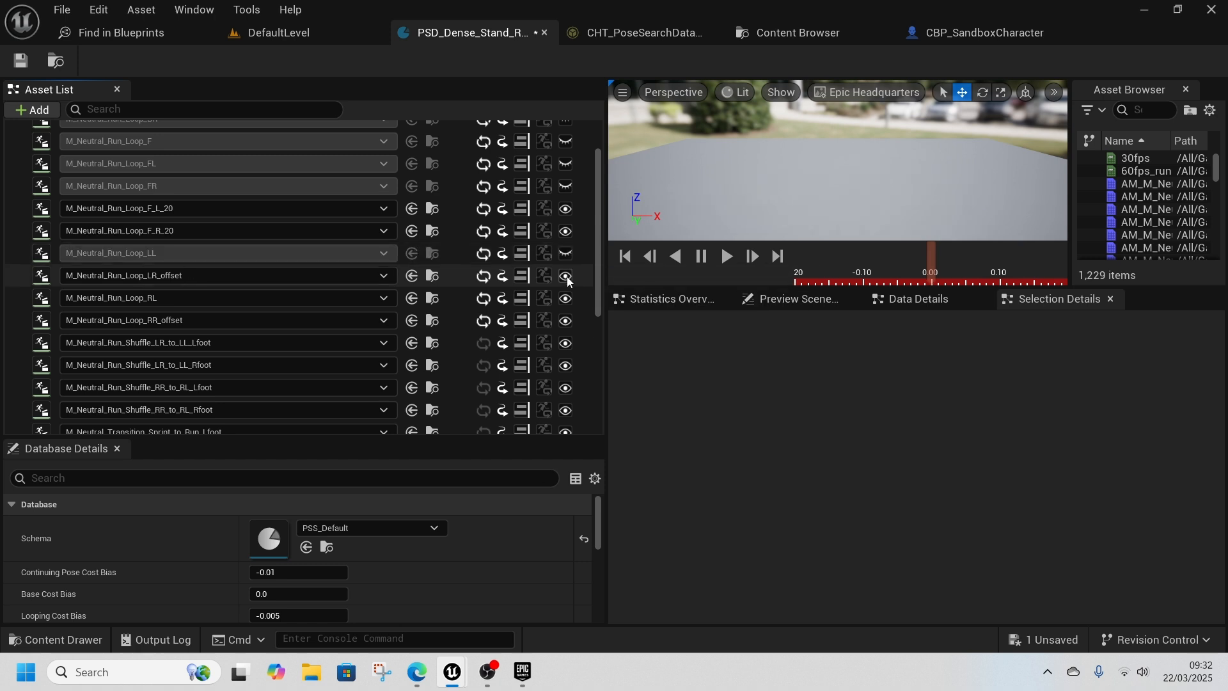
{"action": "left_click", "coordinate": [565, 298]}
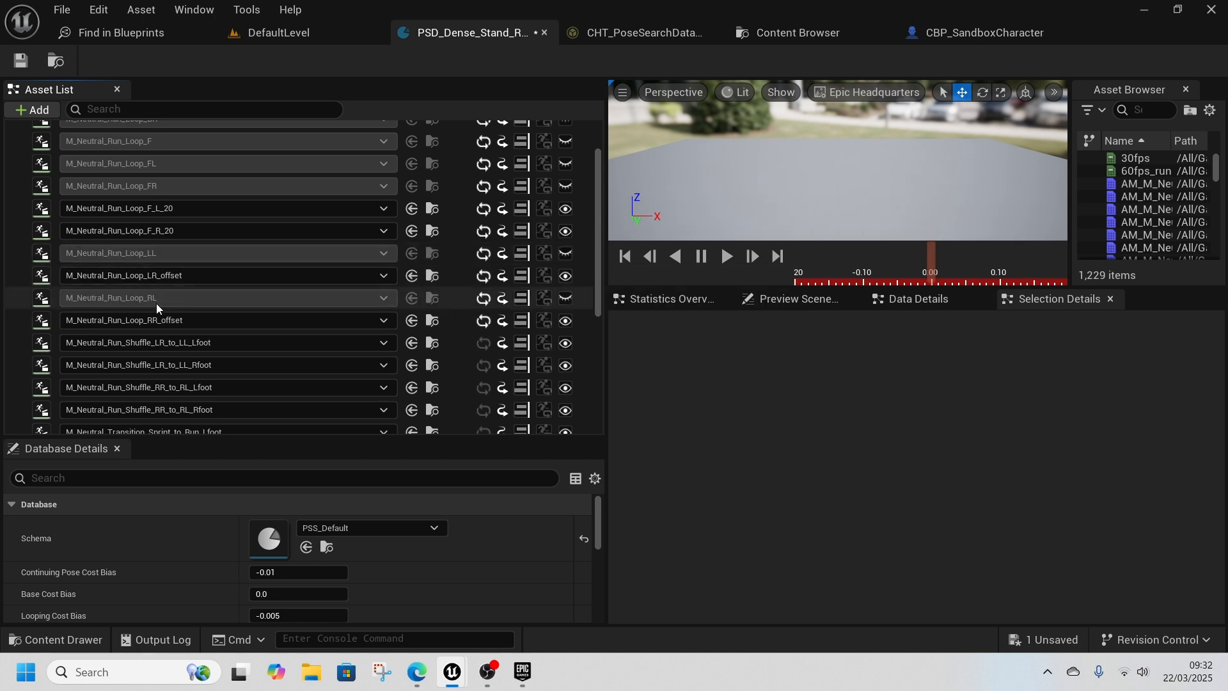
{"action": "scroll", "coordinate": [282, 351], "scroll_direction": "down", "scroll_amount": 3}
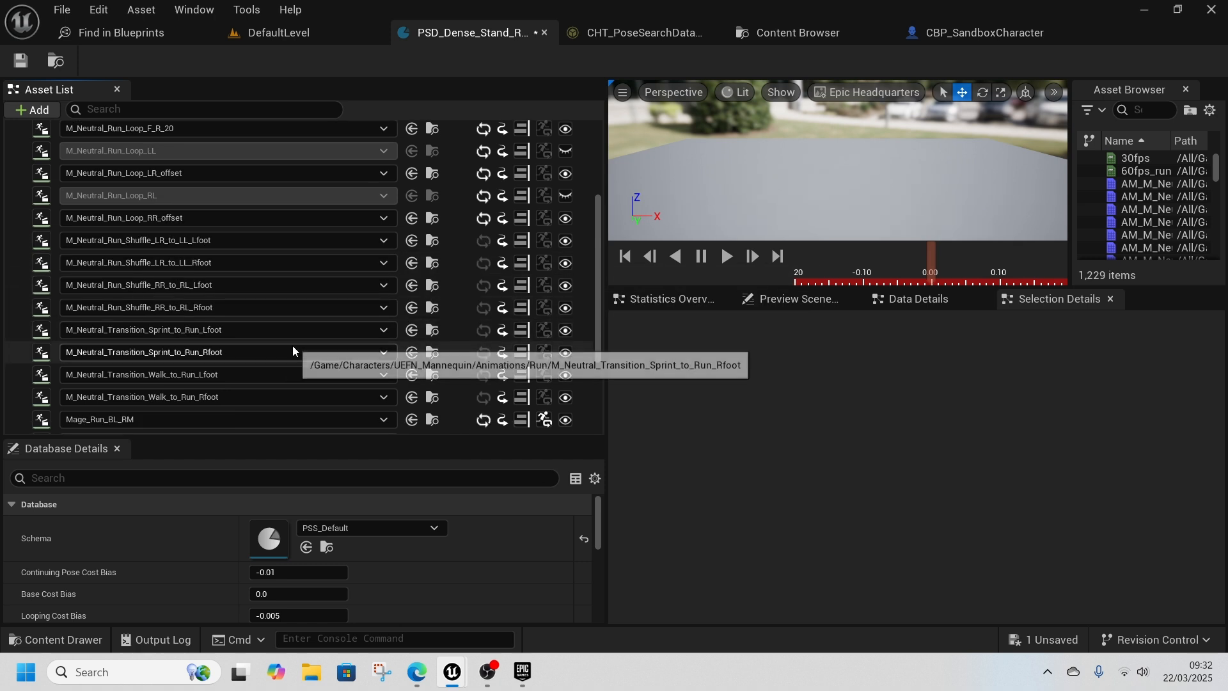
{"action": "scroll", "coordinate": [293, 350], "scroll_direction": "down", "scroll_amount": 5}
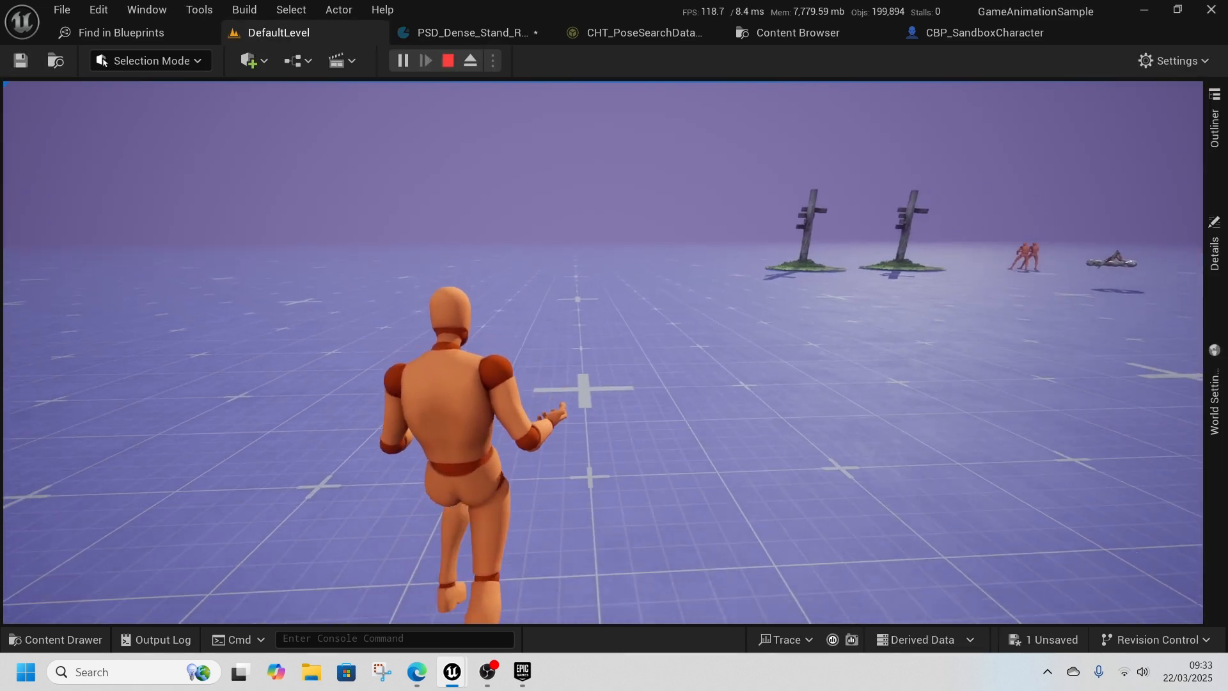
Step: Run the character backward and forward in the play session to test its run animations, and end the session
{"action": "key", "text": "s"}
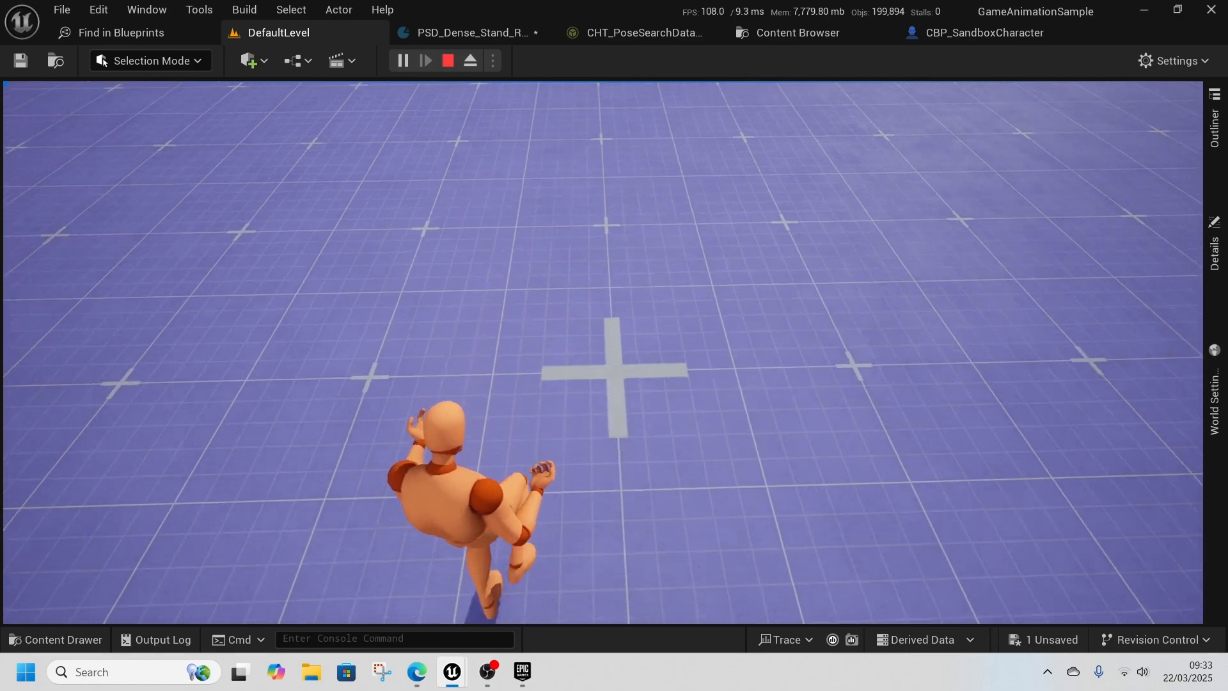
{"action": "key", "text": "w"}
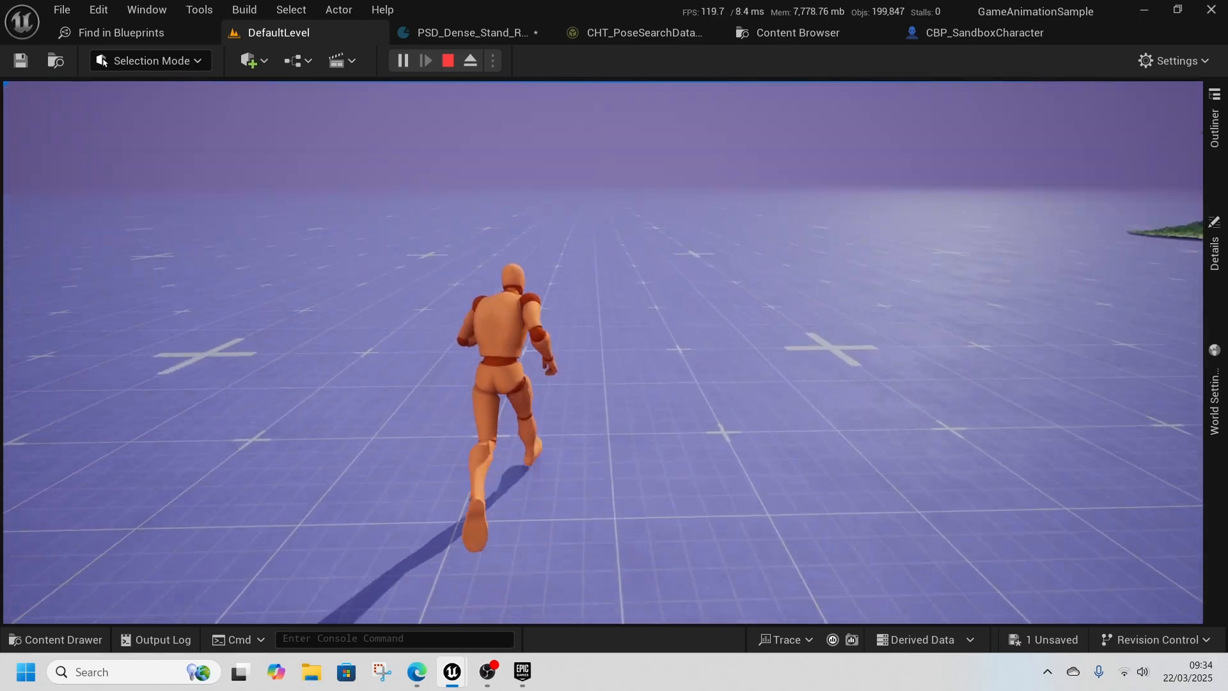
{"action": "key", "text": "s"}
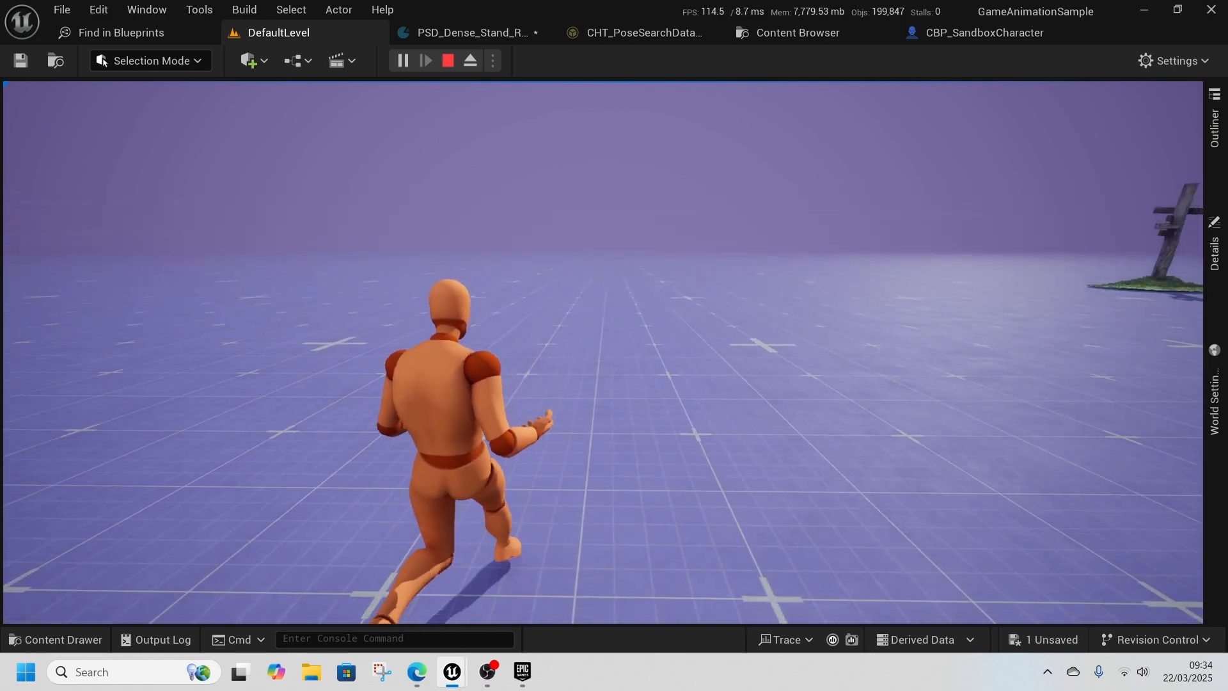
{"action": "key", "text": "shift+F1"}
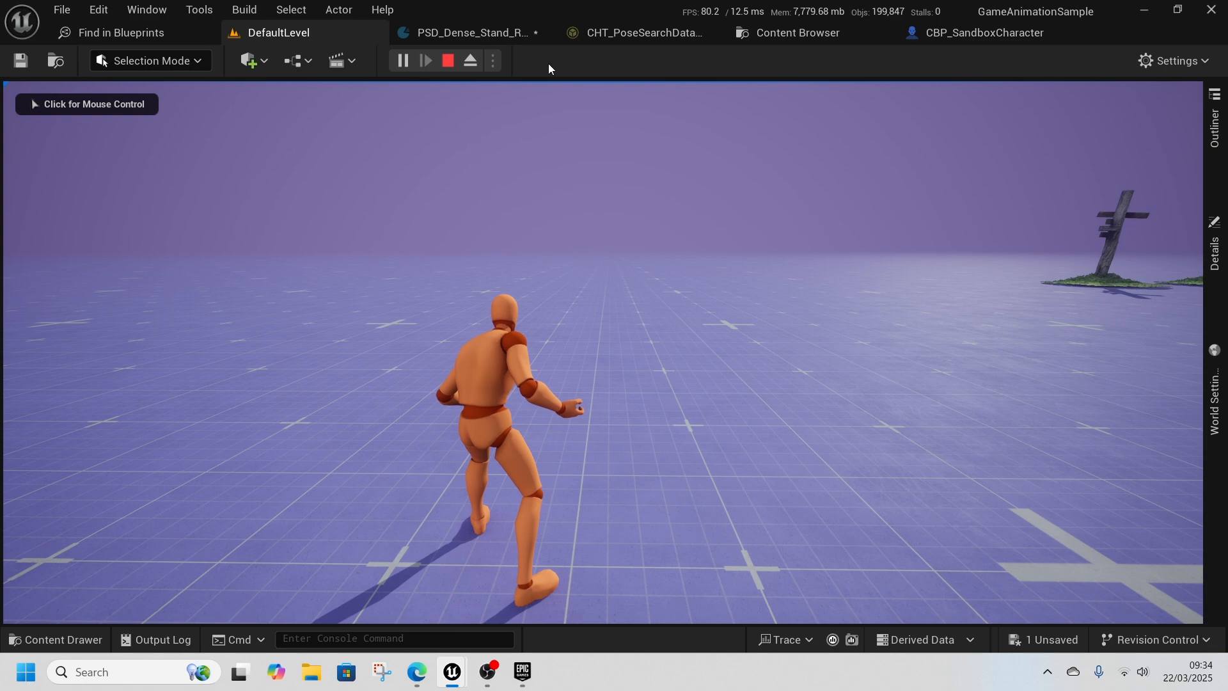
{"action": "left_click", "coordinate": [449, 61]}
Step: Open the Mage_Run_F_RM animation from the UEFNRUN folder of the mage root-motion animations
{"action": "left_click", "coordinate": [481, 35]}
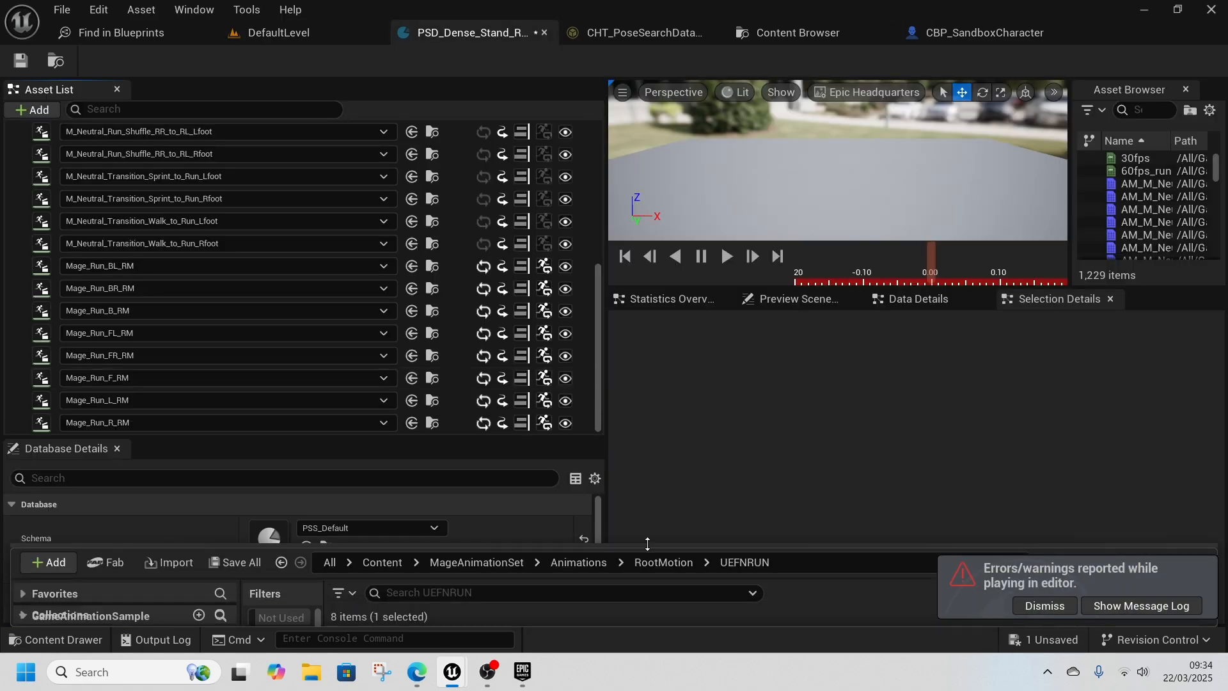
{"action": "left_click_drag", "start_coordinate": [651, 544], "coordinate": [650, 344]}
{"action": "double_click", "coordinate": [671, 545]}
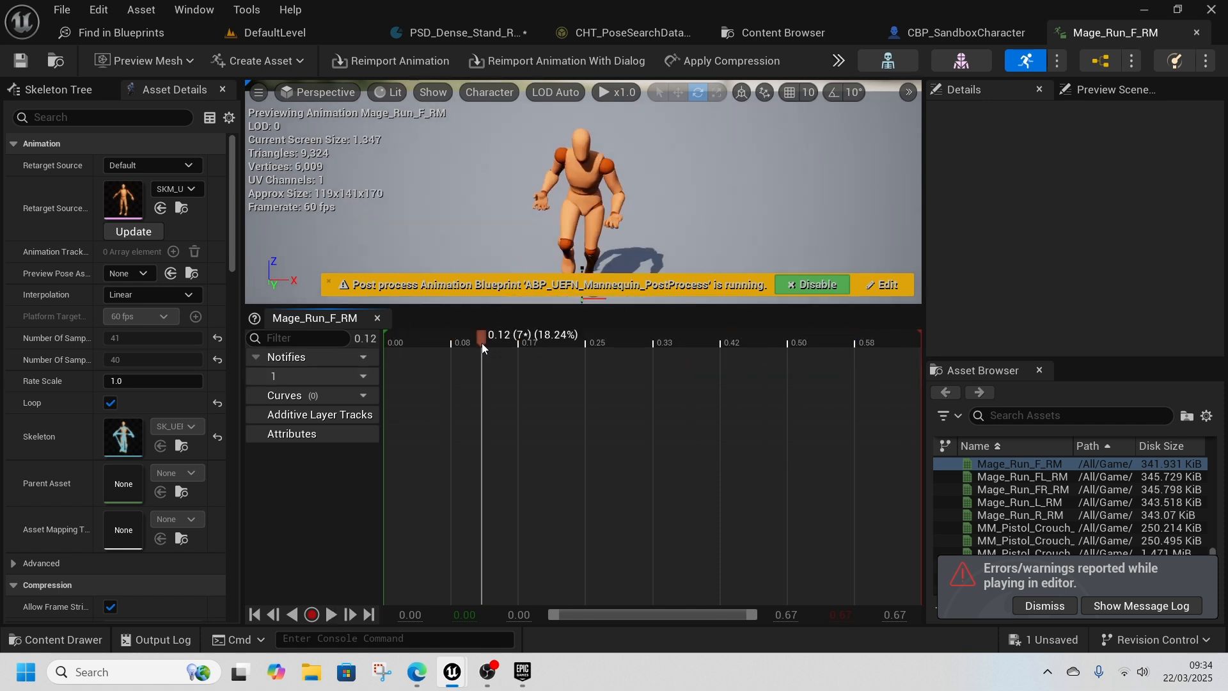
Step: Add a Pose Search: Override Continuing Pose notify state near 0.08 s on notify track 1 of Mage_Run_F_RM
{"action": "left_click_drag", "start_coordinate": [481, 343], "coordinate": [389, 346]}
{"action": "right_click", "coordinate": [449, 384]}
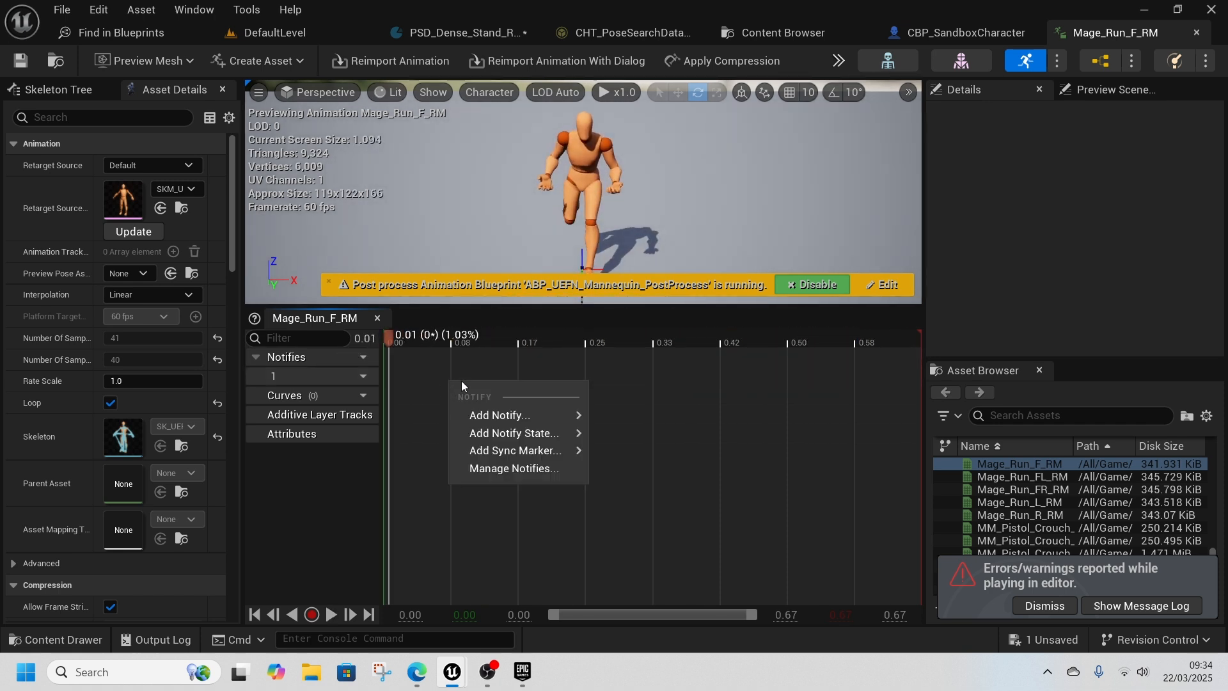
{"action": "mouse_move", "coordinate": [531, 433]}
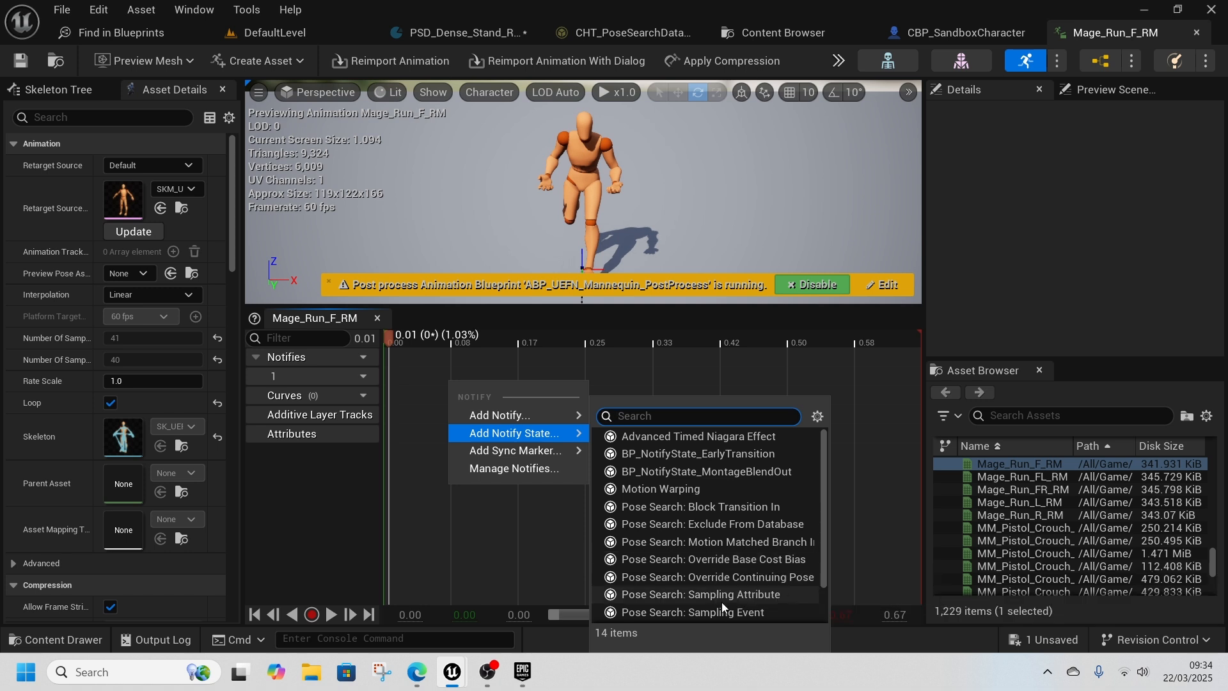
{"action": "left_click", "coordinate": [722, 576]}
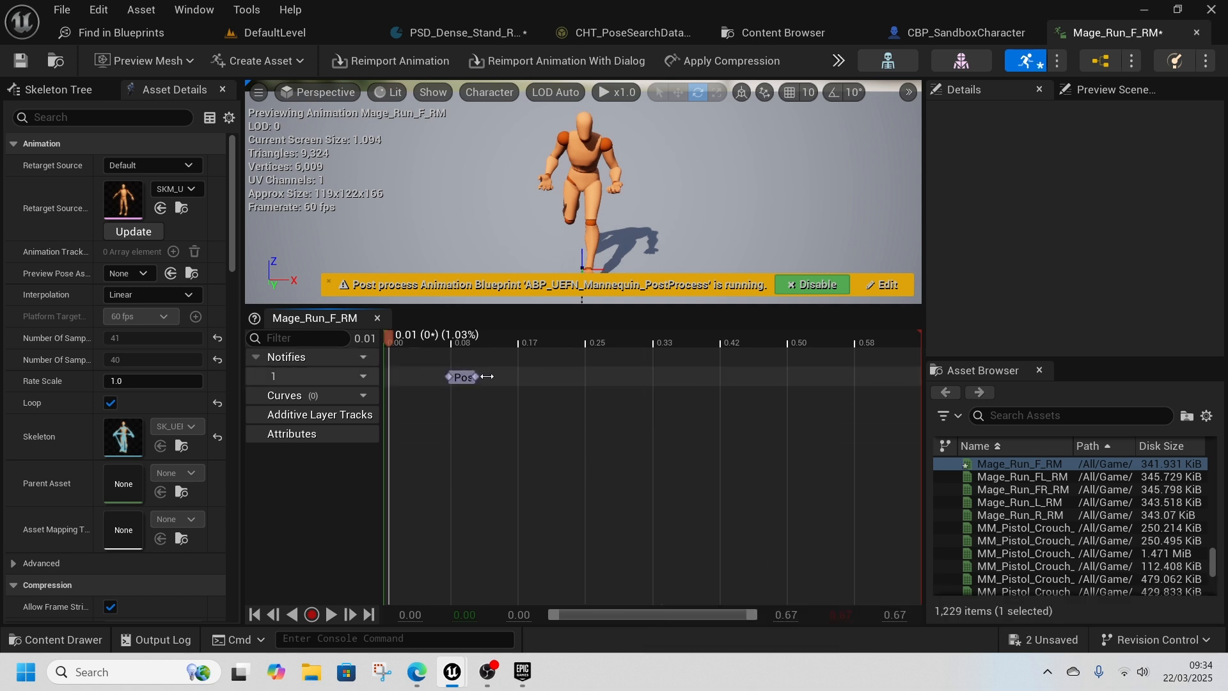
{"action": "left_click", "coordinate": [573, 377]}
{"action": "left_click_drag", "start_coordinate": [388, 336], "coordinate": [447, 348]}
Step: Play DefaultLevel and cycle the character through the Katana, Spear, TwinSword and Magic stances
{"action": "left_click", "coordinate": [250, 33]}
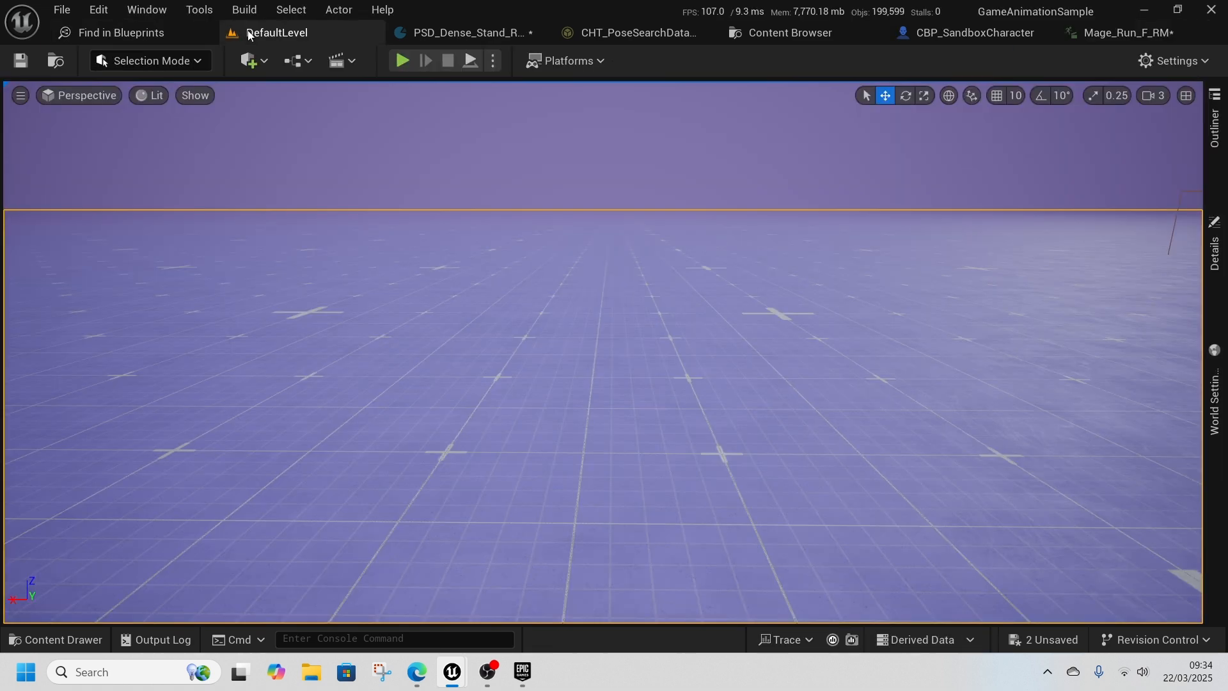
{"action": "left_click", "coordinate": [403, 61]}
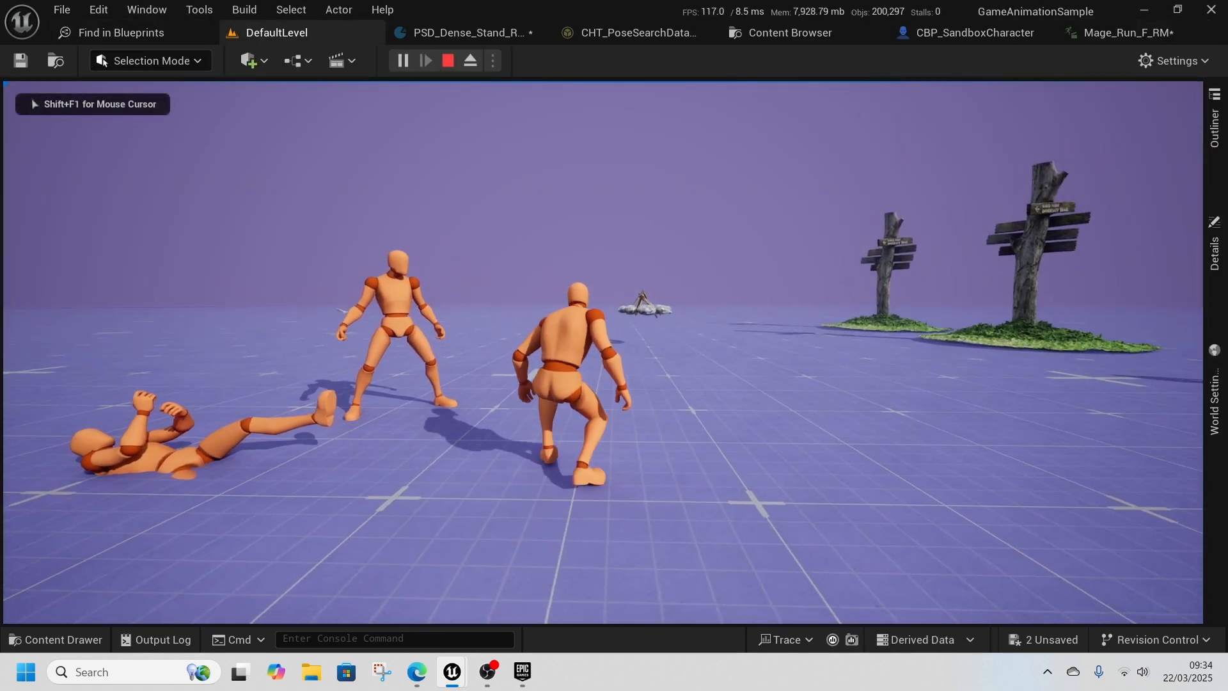
{"action": "key", "text": "1"}
{"action": "key", "text": "2"}
{"action": "key", "text": "3"}
{"action": "key", "text": "4"}
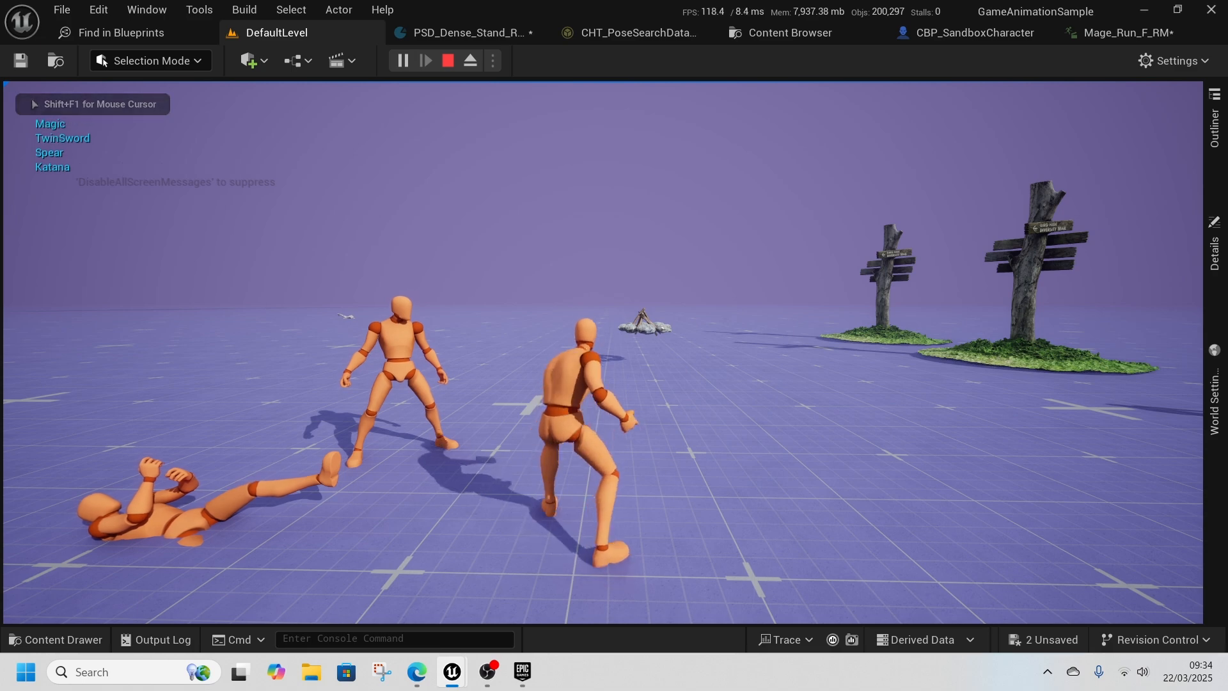
Step: Run the character forward, backward and to the left to check its movement in the Magic stance
{"action": "key", "text": "w"}
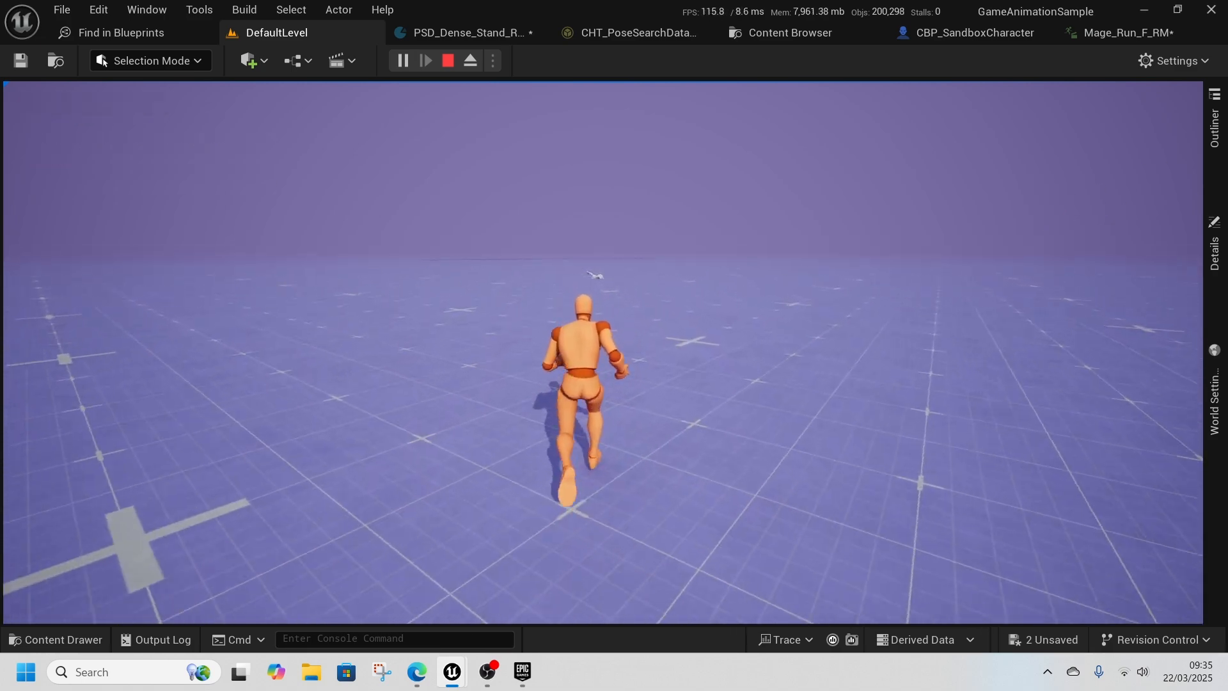
{"action": "key", "text": "s"}
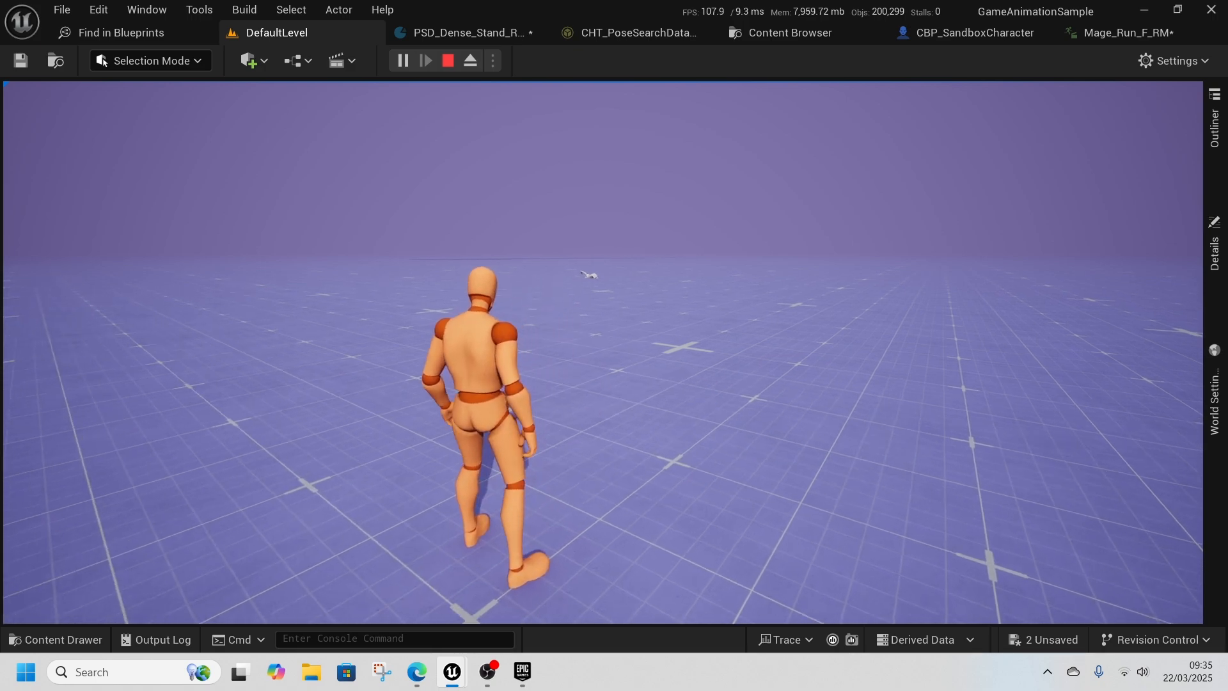
{"action": "key", "text": "w"}
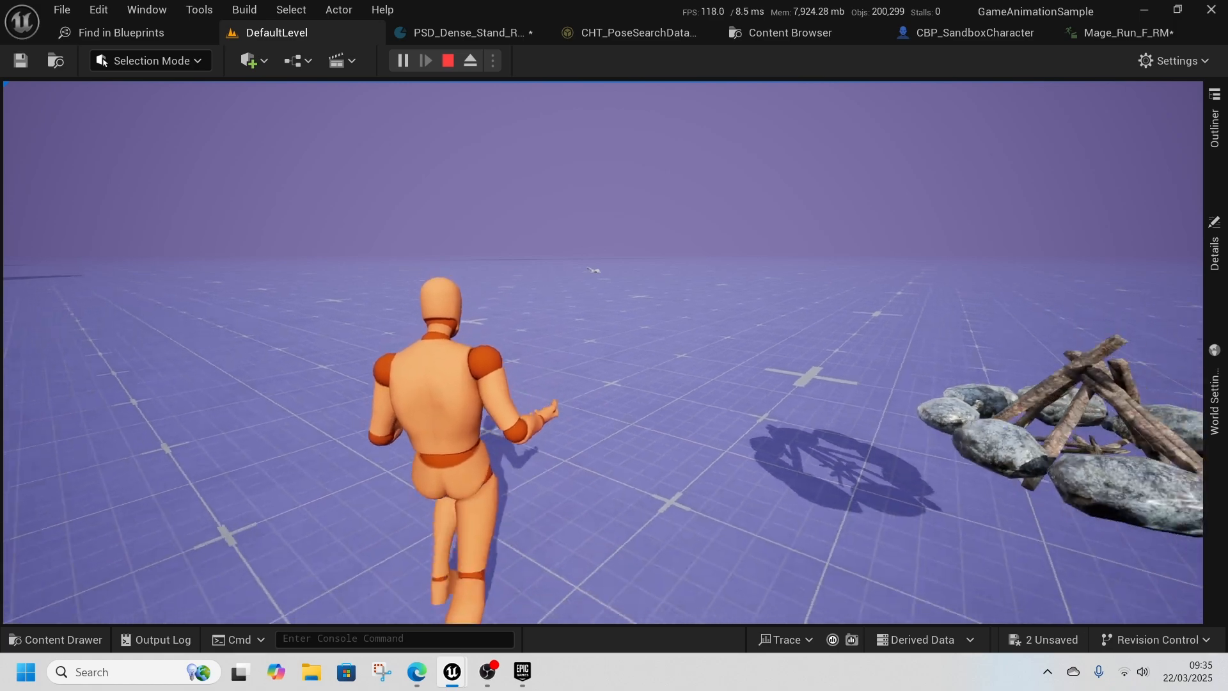
{"action": "key", "text": "a"}
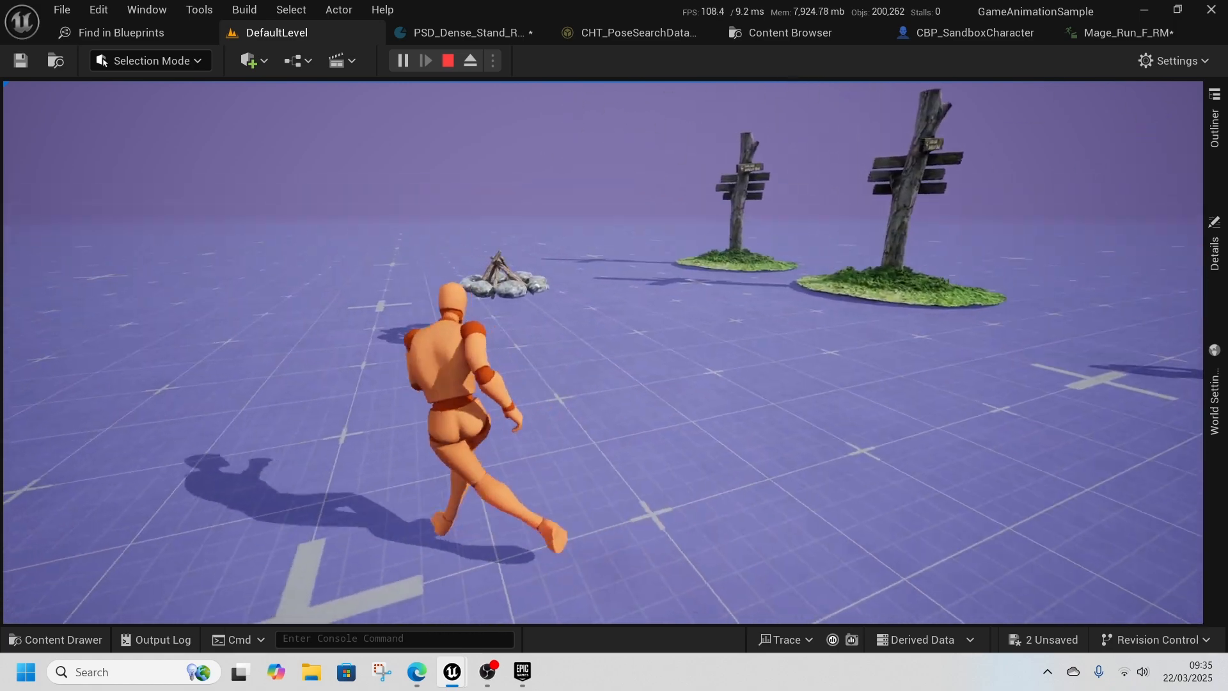
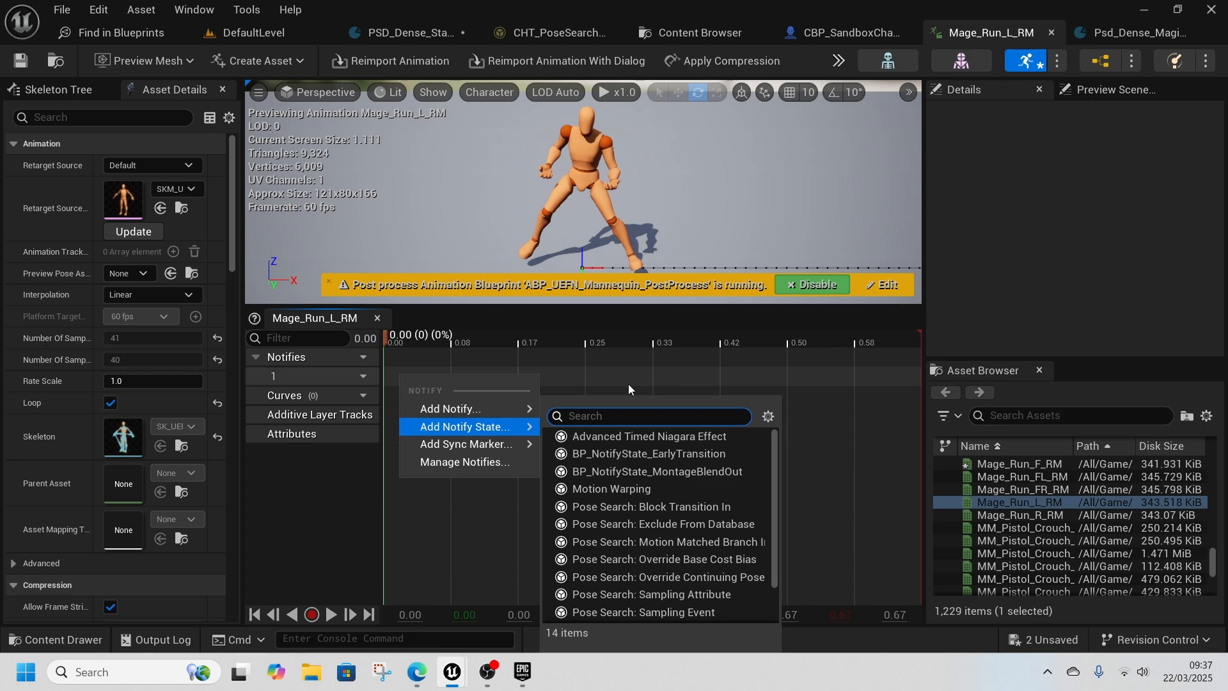
Step: Open M_Neutral_Run_Loop_RL from the dense run database and examine its curves, selecting the Enable_Orientation curve
{"action": "left_click", "coordinate": [628, 384]}
{"action": "left_click", "coordinate": [384, 32]}
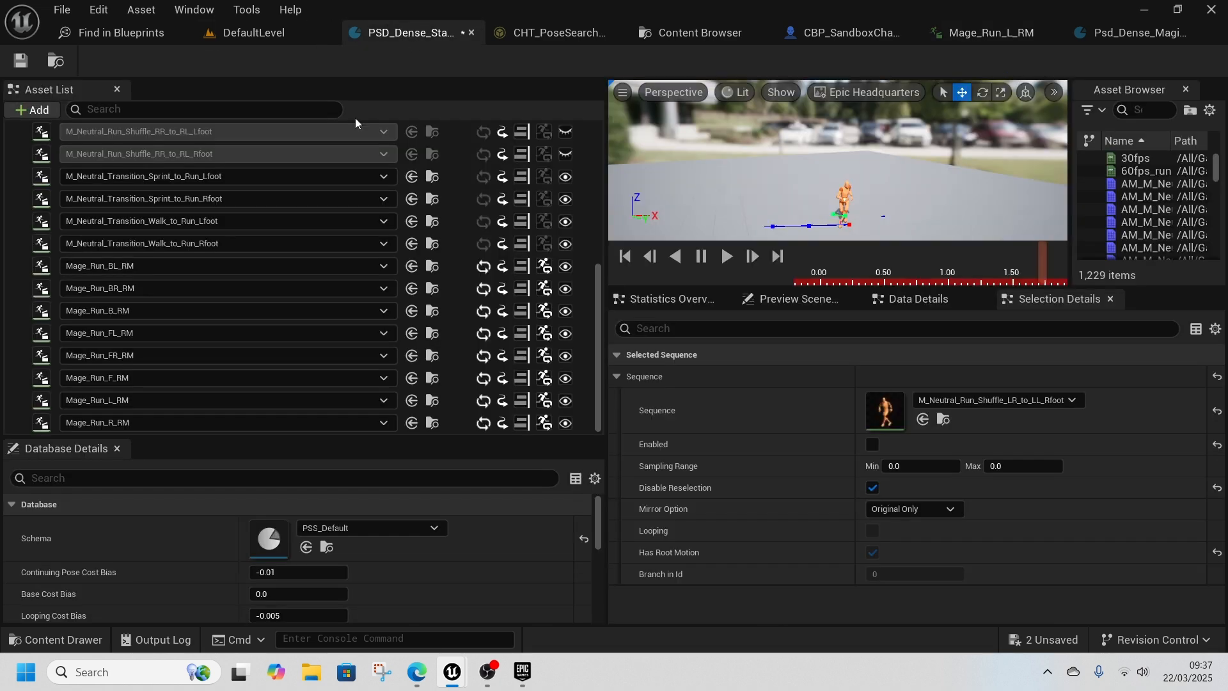
{"action": "scroll", "coordinate": [339, 282], "scroll_direction": "up", "scroll_amount": 5}
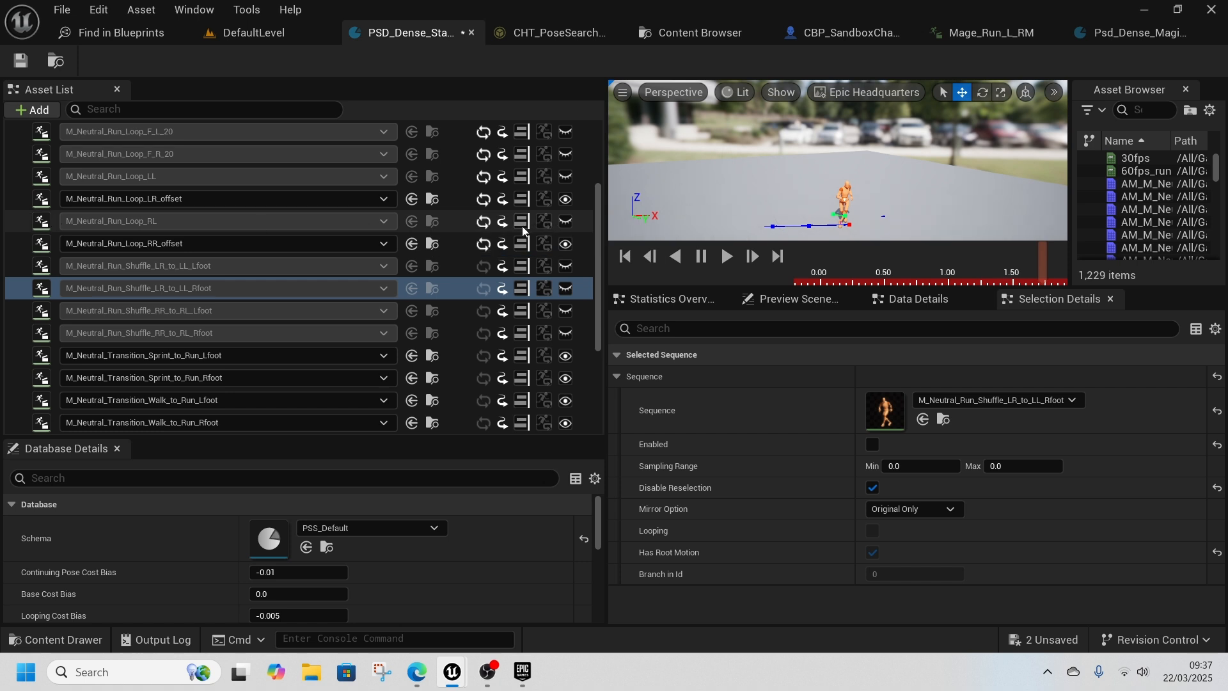
{"action": "scroll", "coordinate": [447, 232], "scroll_direction": "up", "scroll_amount": 2}
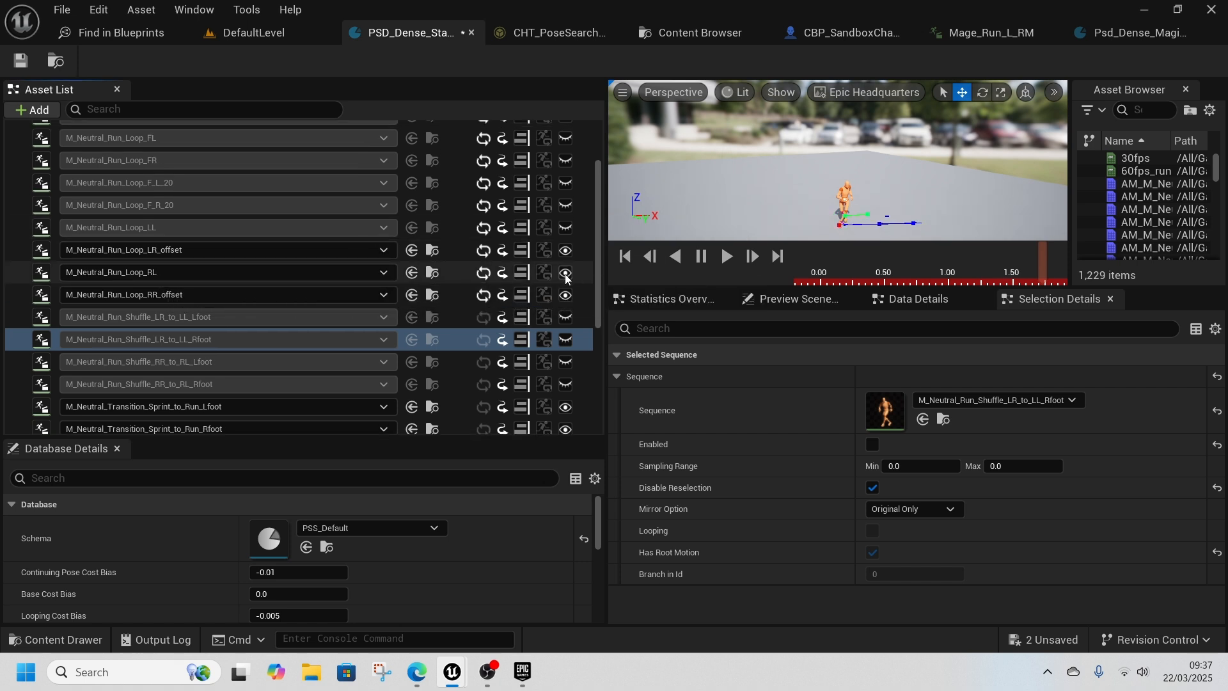
{"action": "left_click", "coordinate": [433, 273]}
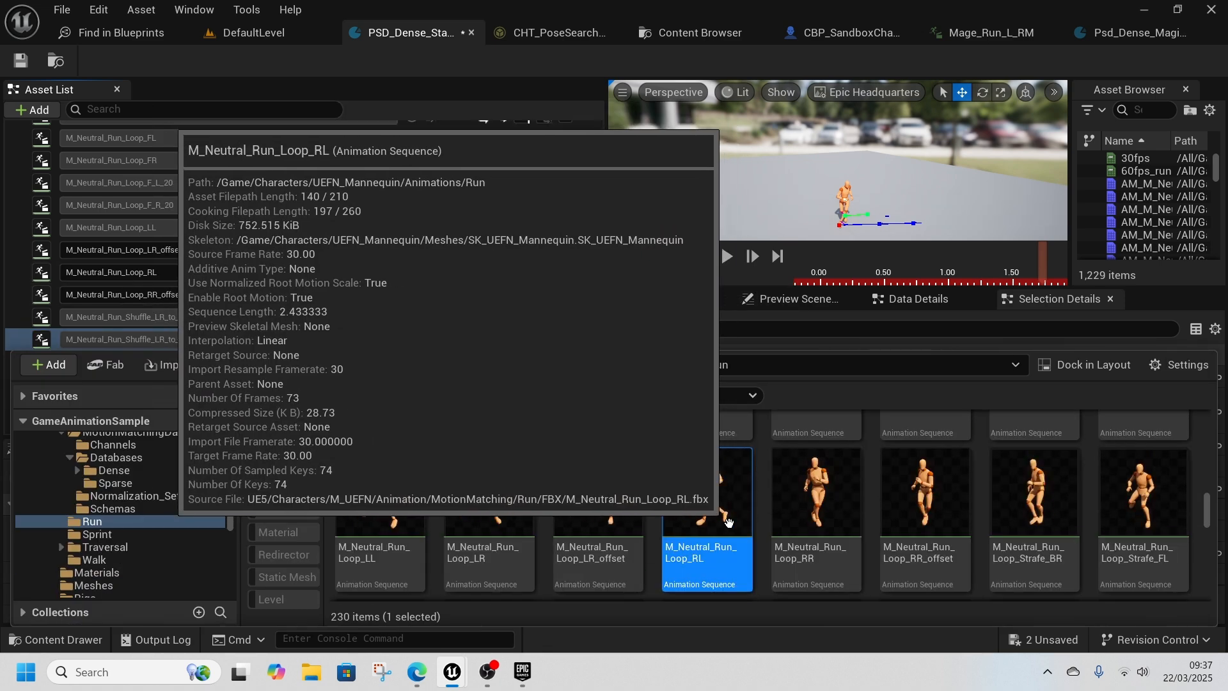
{"action": "double_click", "coordinate": [708, 488]}
{"action": "scroll", "coordinate": [326, 490], "scroll_direction": "down", "scroll_amount": 1}
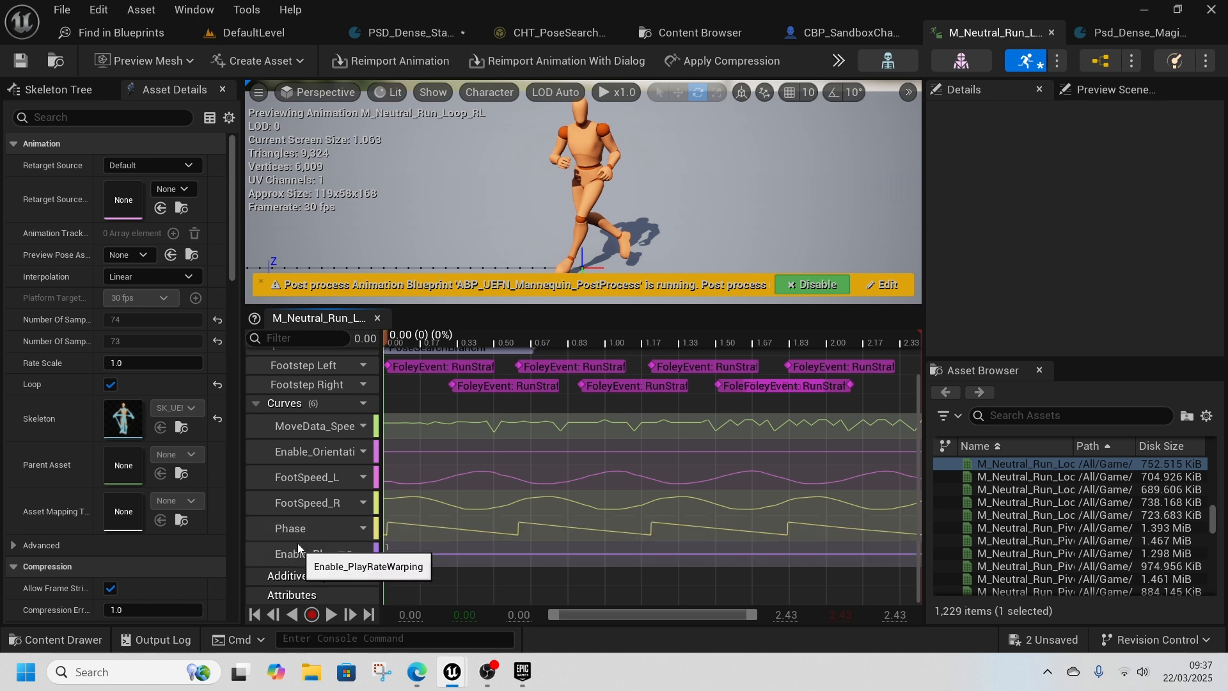
{"action": "left_click", "coordinate": [307, 454]}
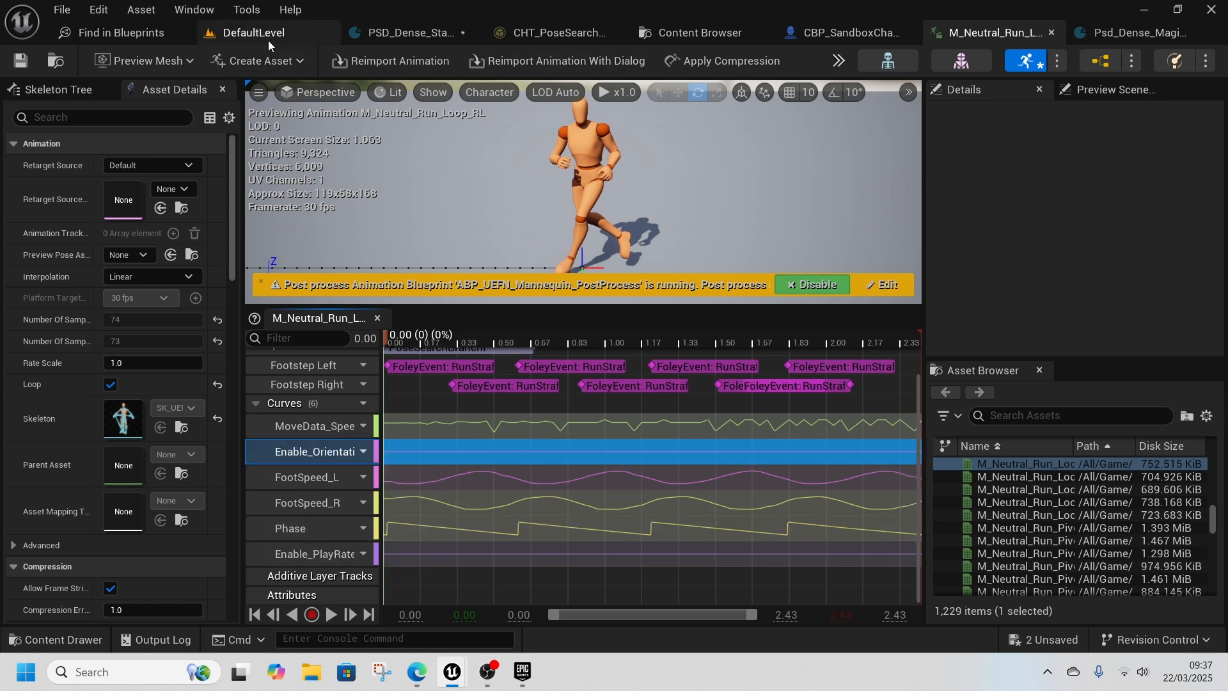
Step: Review the Stand Idles chooser rows and the animations in the dense magic idle database
{"action": "left_click", "coordinate": [550, 36]}
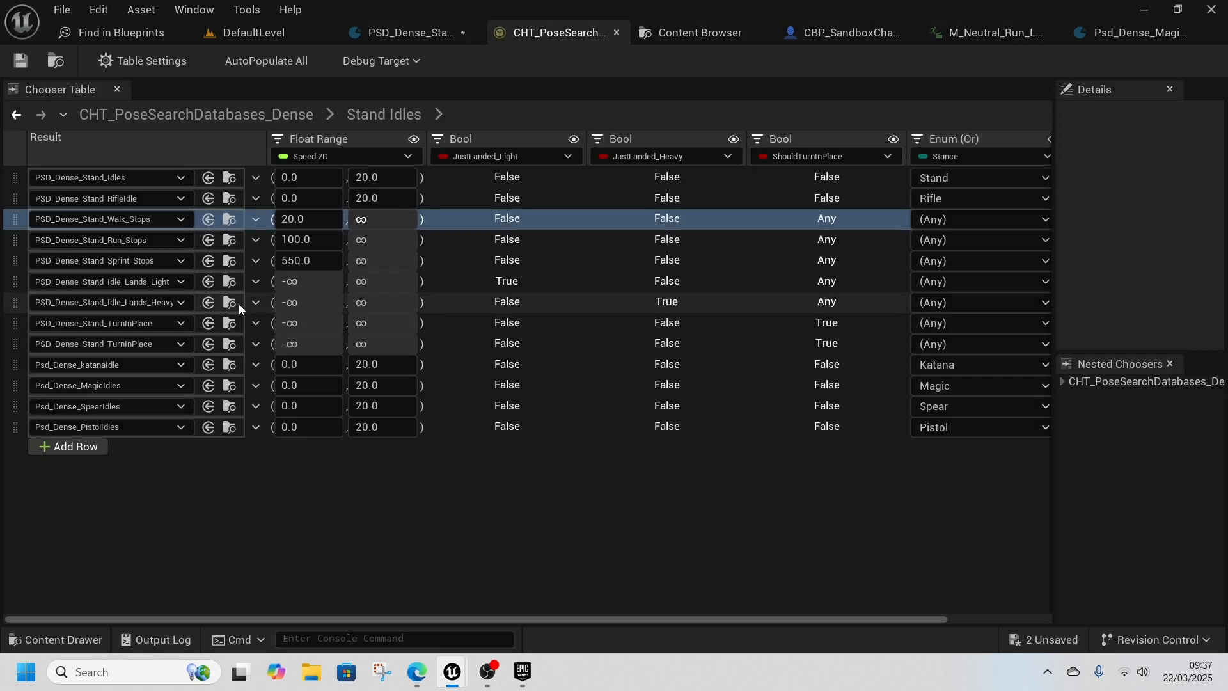
{"action": "left_click", "coordinate": [963, 34]}
{"action": "left_click", "coordinate": [1081, 33]}
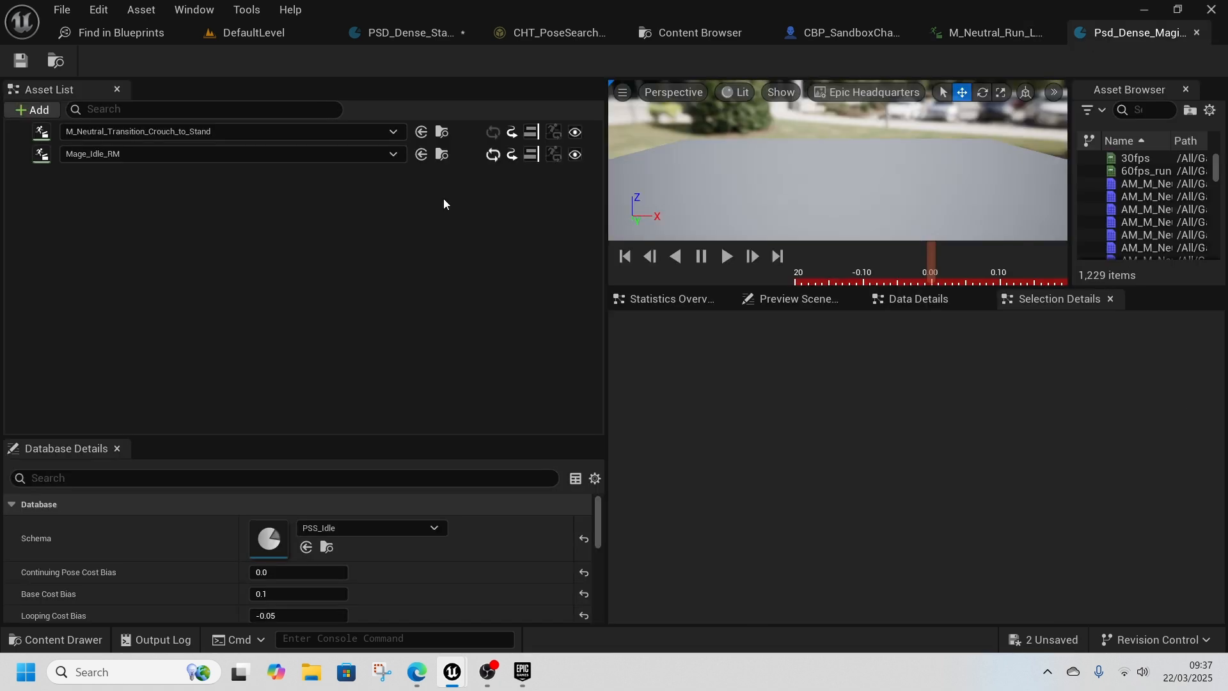
Step: Open the Mage_Run_BL_RM animation listed in the dense stand run database
{"action": "left_click", "coordinate": [428, 39]}
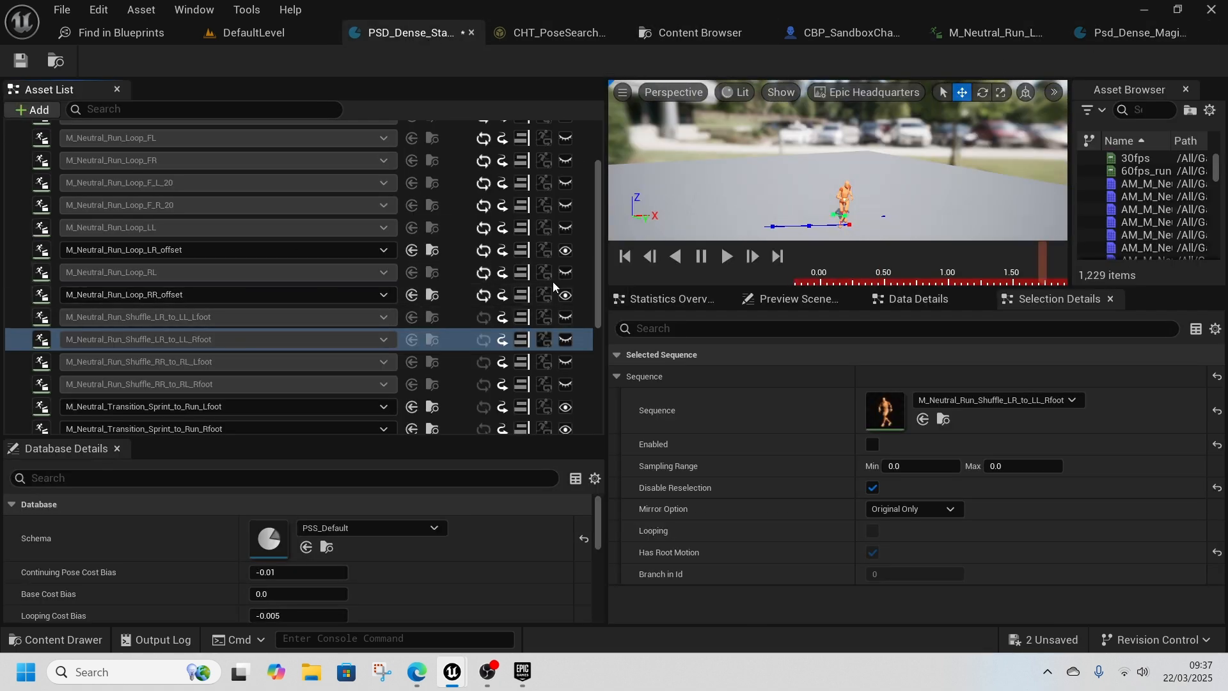
{"action": "scroll", "coordinate": [310, 373], "scroll_direction": "down", "scroll_amount": 5}
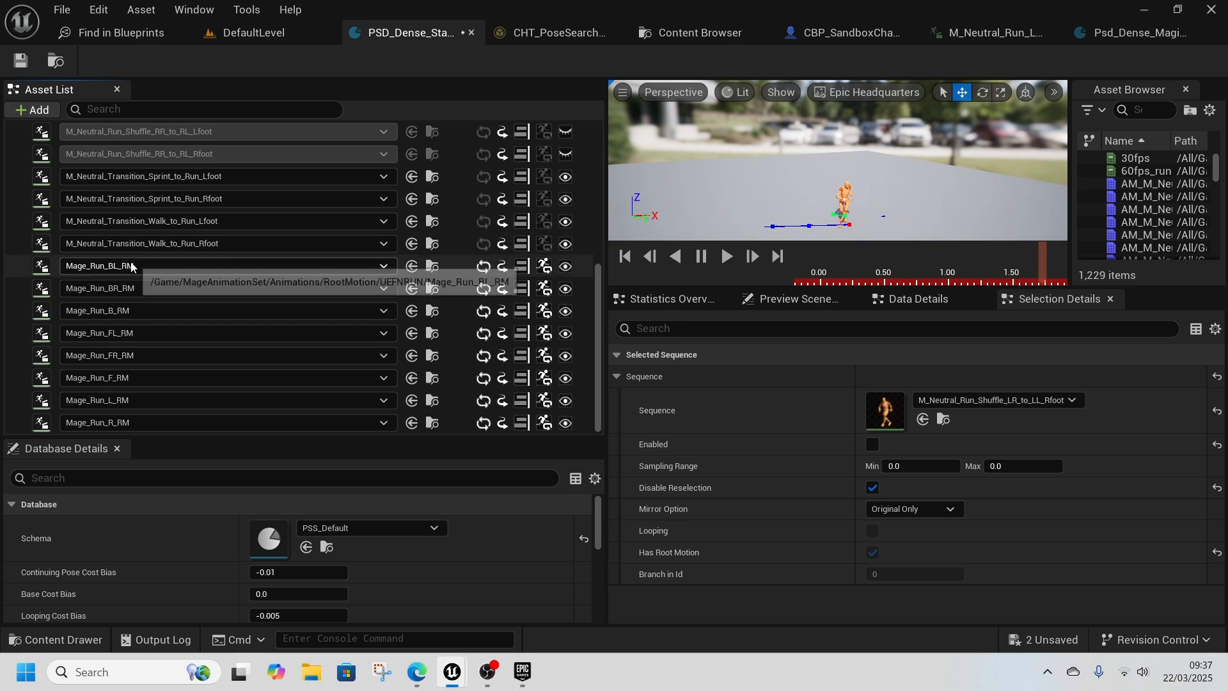
{"action": "left_click", "coordinate": [433, 267]}
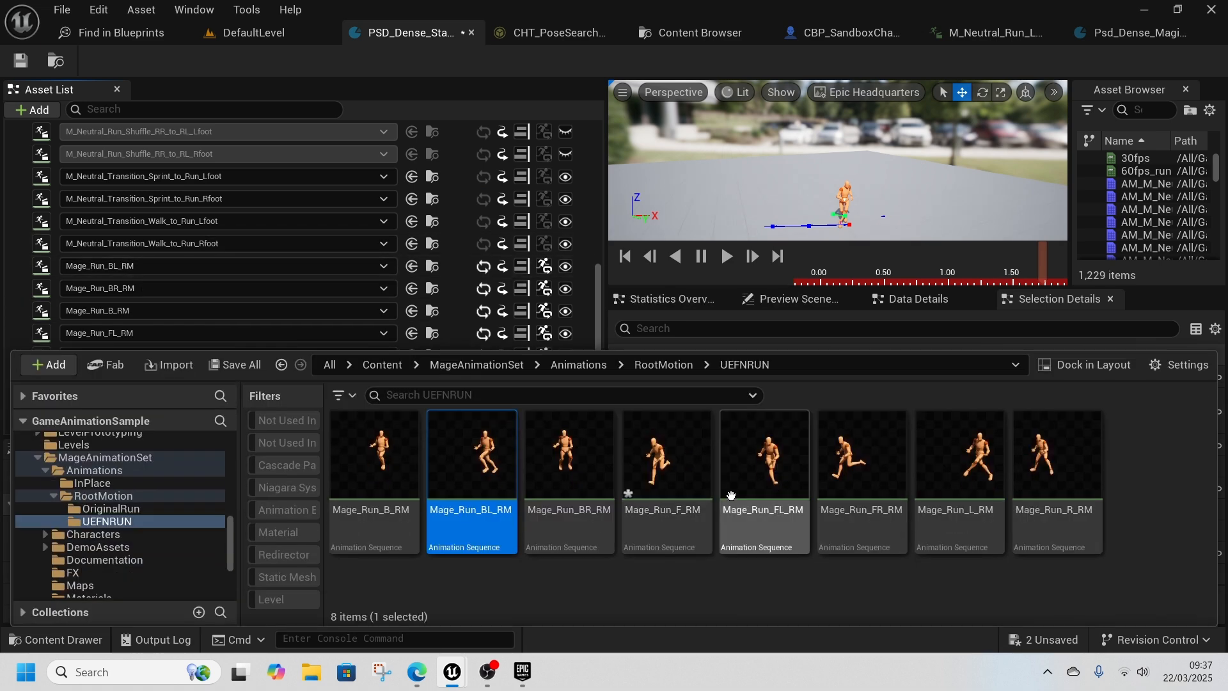
{"action": "double_click", "coordinate": [467, 543]}
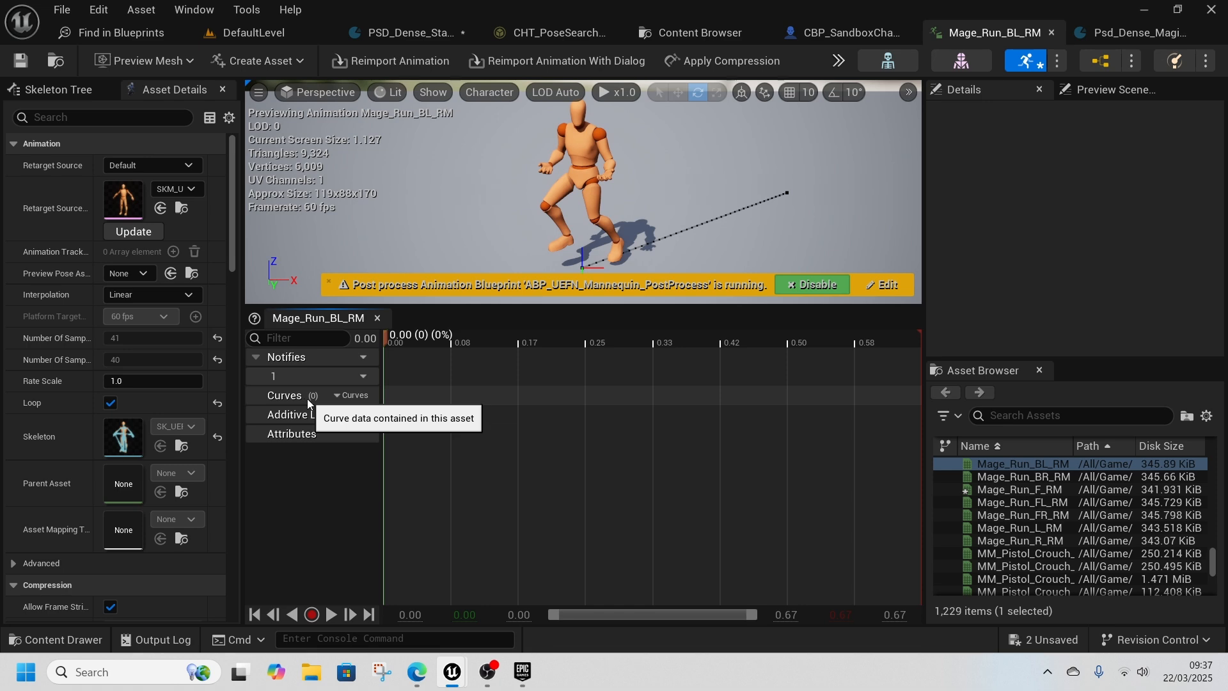
Step: Paste the copied Enable_Orientation curve into the Mage_Run_BL_RM and Mage_Run_B_RM animations
{"action": "key", "text": "ctrl+v"}
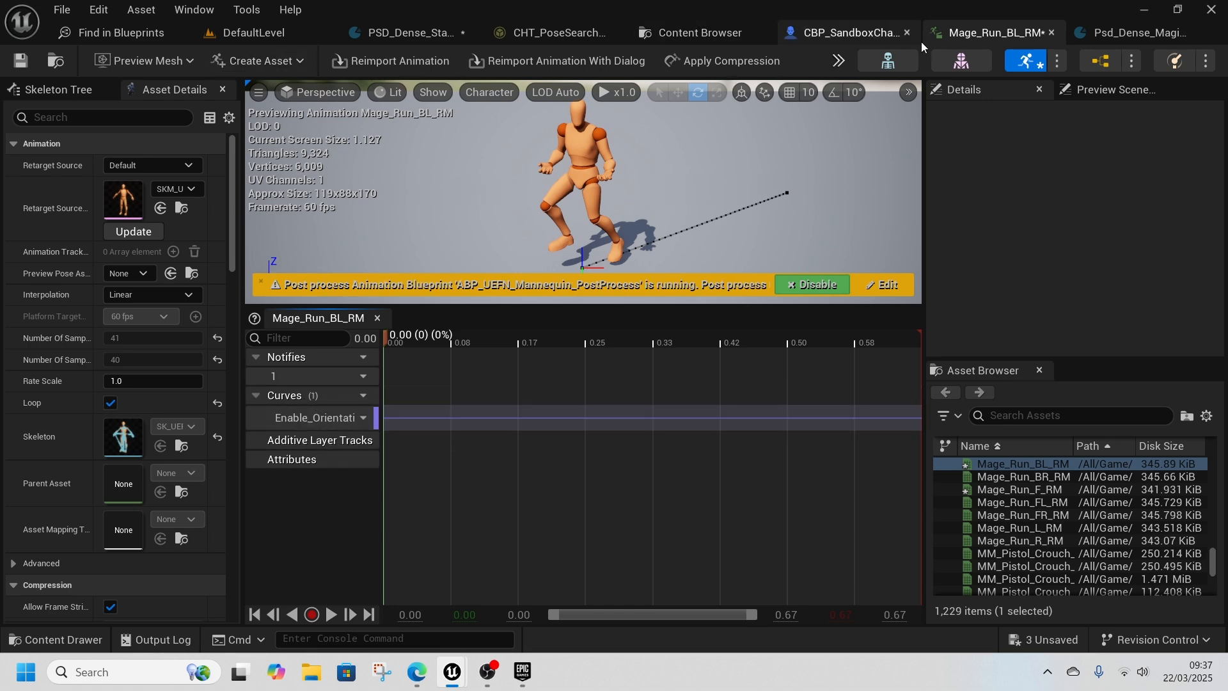
{"action": "left_click", "coordinate": [1132, 32]}
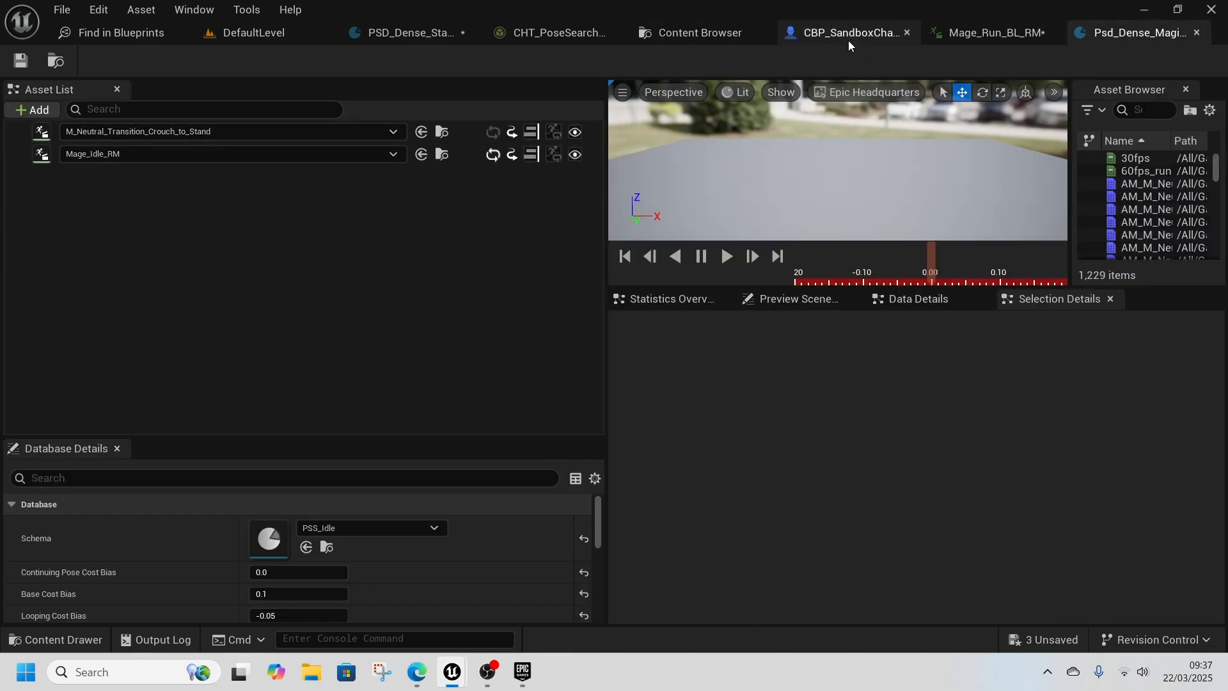
{"action": "key", "text": "ctrl+space"}
{"action": "double_click", "coordinate": [374, 470]}
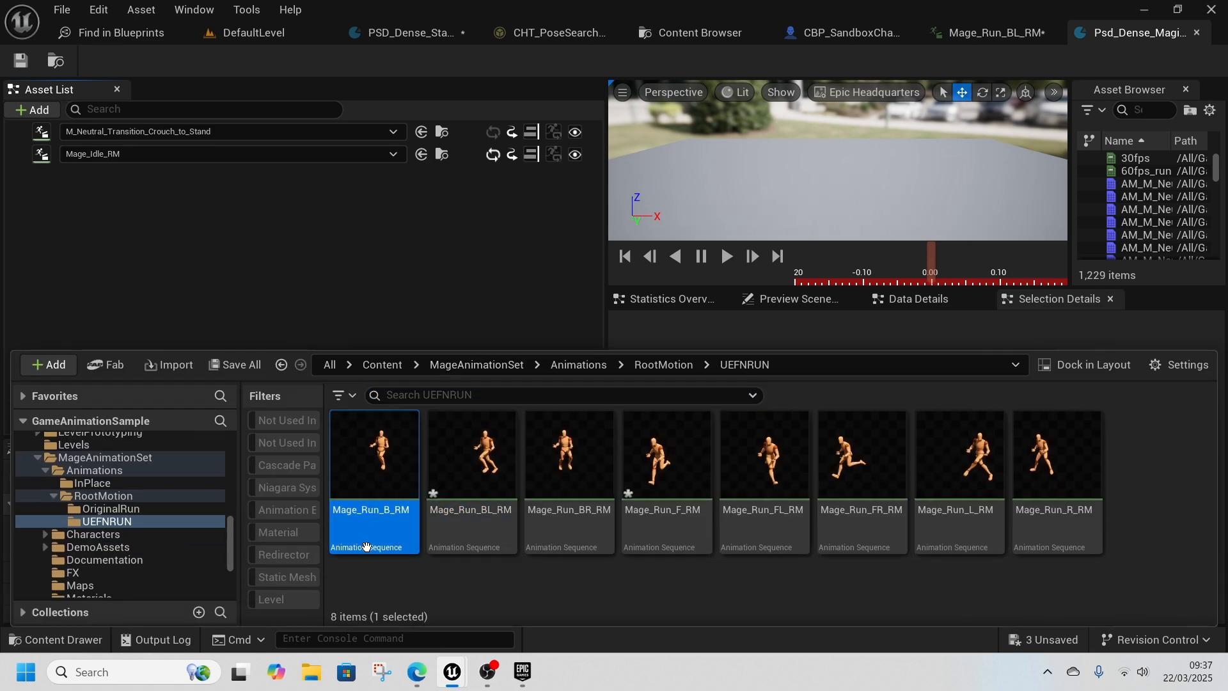
{"action": "key", "text": "ctrl+v"}
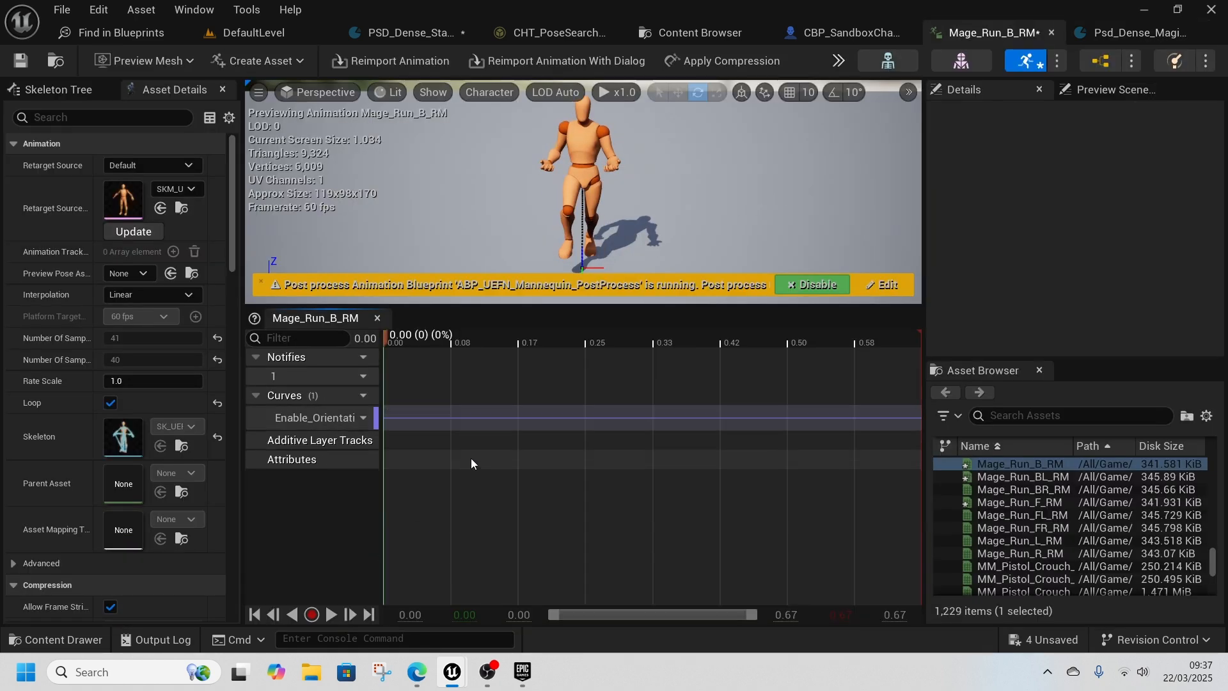
Step: Open Mage_Run_BR_RM from the UEFNRUN folder and paste the Enable_Orientation curve into its curves
{"action": "key", "text": "ctrl+space"}
{"action": "double_click", "coordinate": [471, 457]}
{"action": "double_click", "coordinate": [550, 429]}
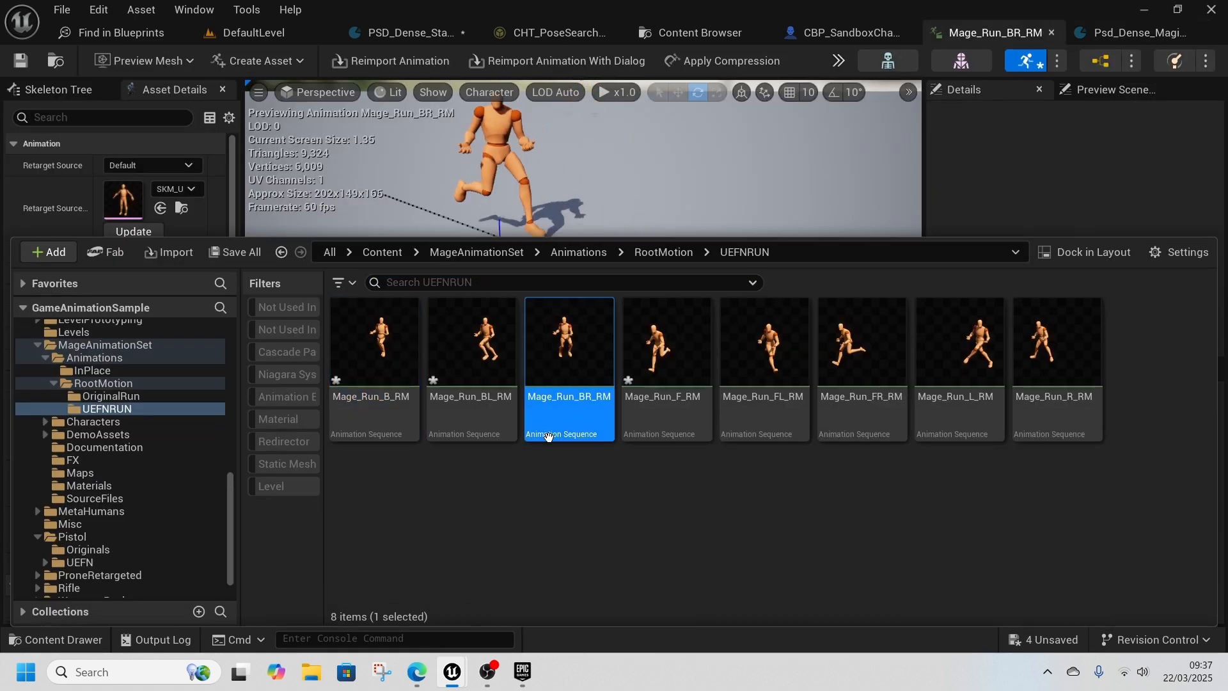
{"action": "key", "text": "ctrl+space"}
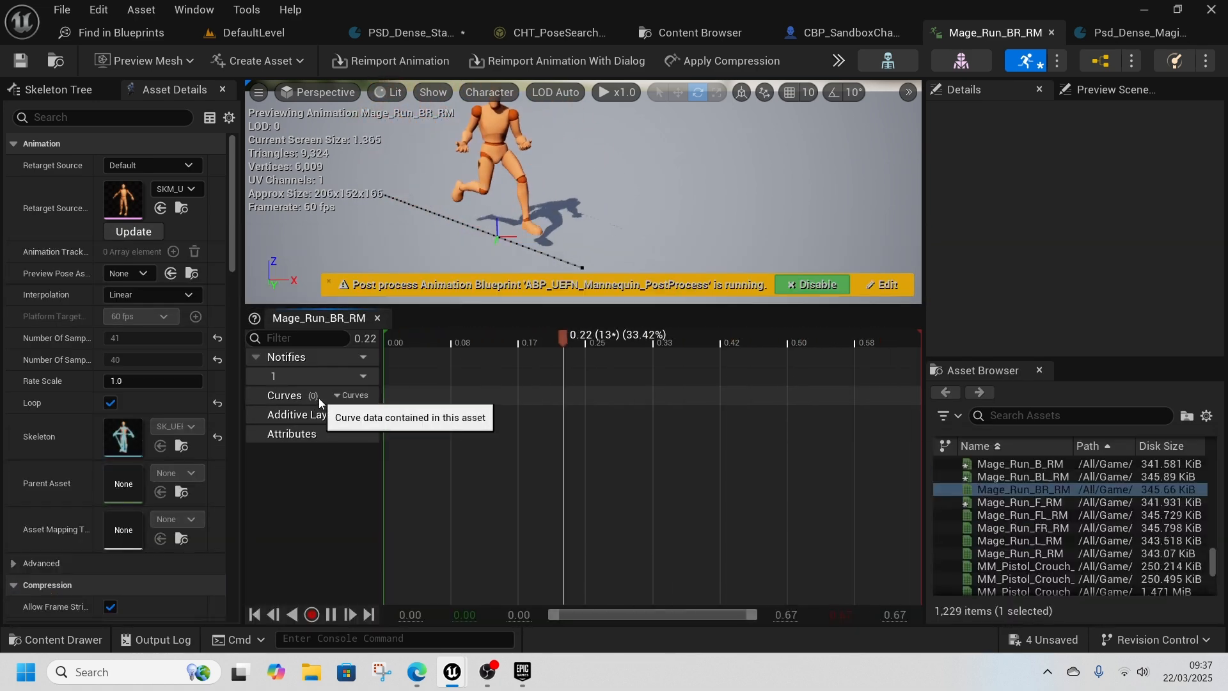
{"action": "key", "text": "ctrl+v"}
Step: Open Mage_Run_F_RM from the UEFNRUN folder and paste the Enable_Orientation curve into its curves
{"action": "key", "text": "ctrl+space"}
{"action": "double_click", "coordinate": [665, 346]}
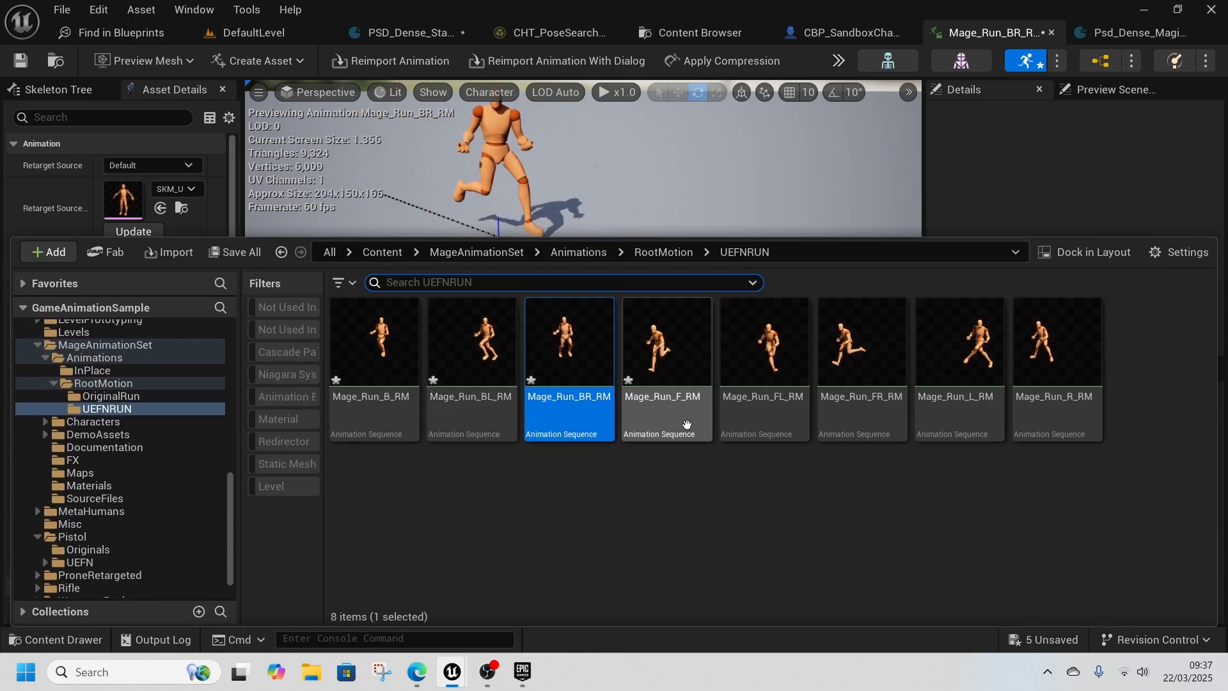
{"action": "left_click", "coordinate": [521, 213]}
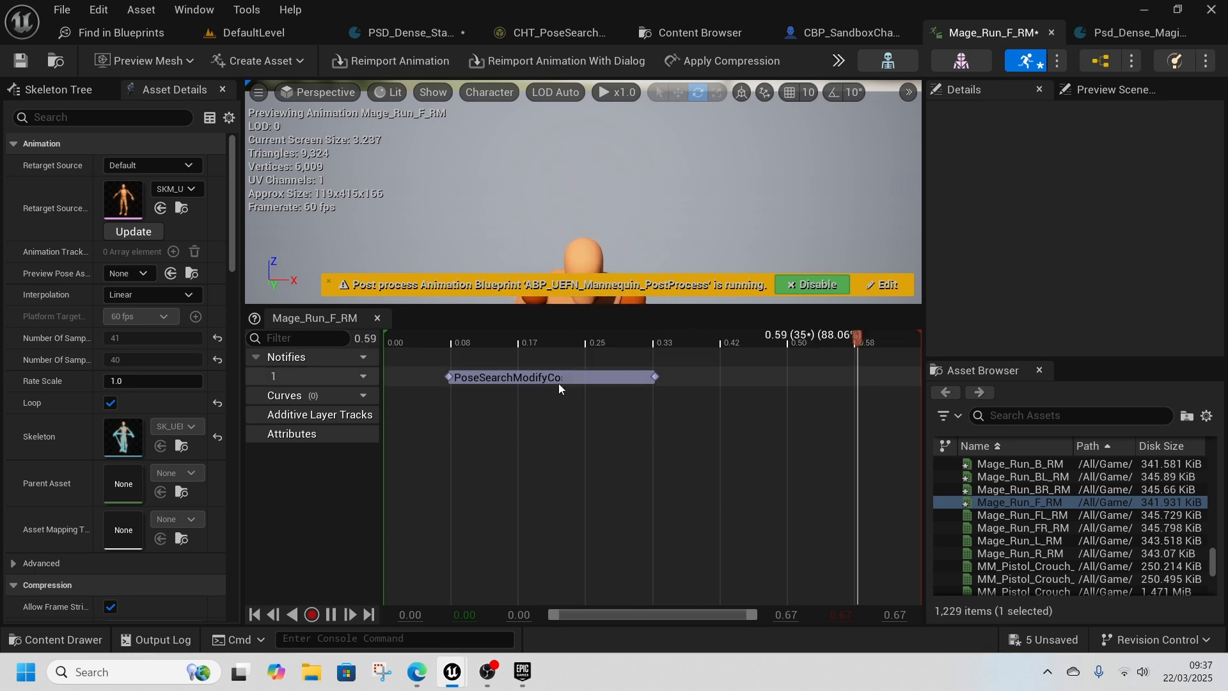
{"action": "left_click", "coordinate": [305, 397]}
{"action": "key", "text": "ctrl+v"}
Step: Open Mage_Run_FL_RM from the UEFNRUN folder and paste the Enable_Orientation curve into its curves
{"action": "key", "text": "ctrl+space"}
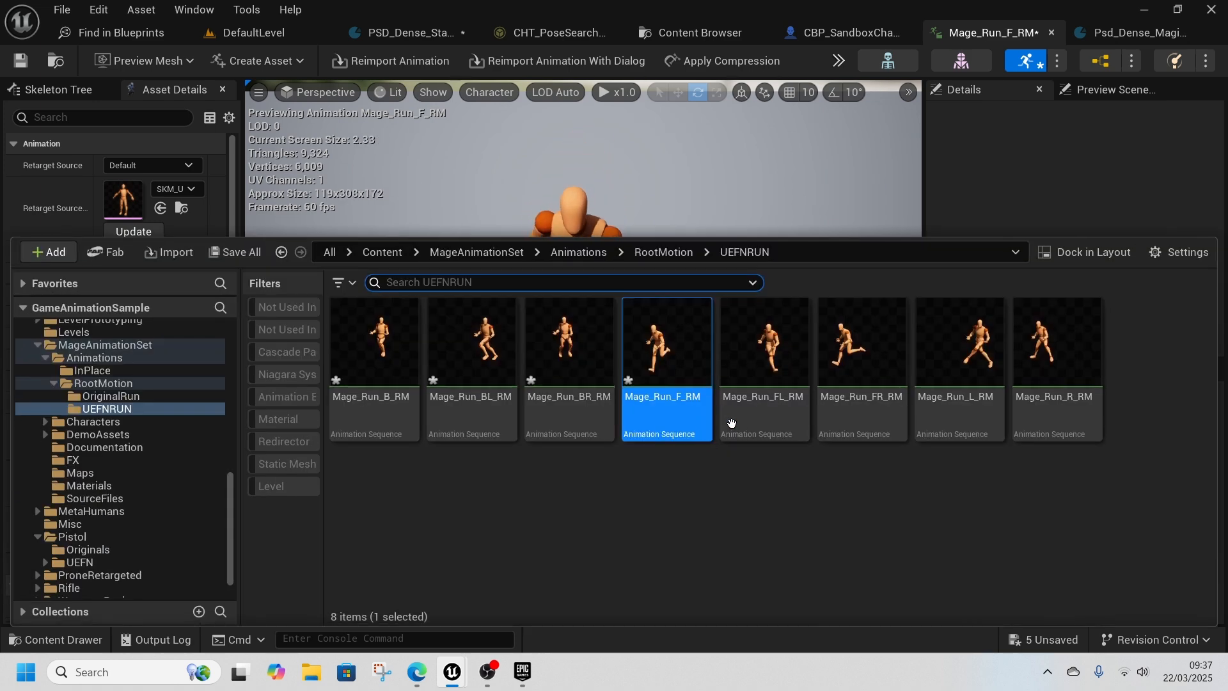
{"action": "double_click", "coordinate": [767, 348]}
{"action": "left_click", "coordinate": [514, 212]}
{"action": "left_click", "coordinate": [297, 395]}
{"action": "key", "text": "ctrl+v"}
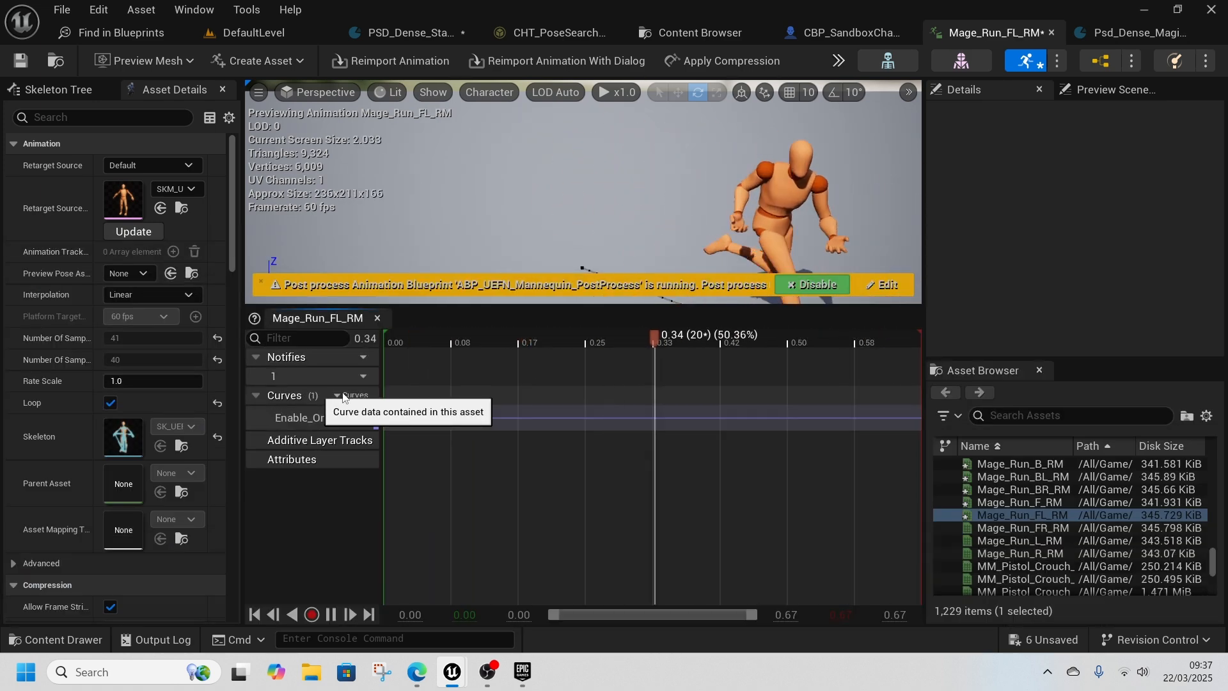
Step: Open Mage_Run_FR_RM from the UEFNRUN folder and paste the Enable_Orientation curve into its curves
{"action": "key", "text": "ctrl+space"}
{"action": "double_click", "coordinate": [827, 399]}
{"action": "left_click", "coordinate": [592, 233]}
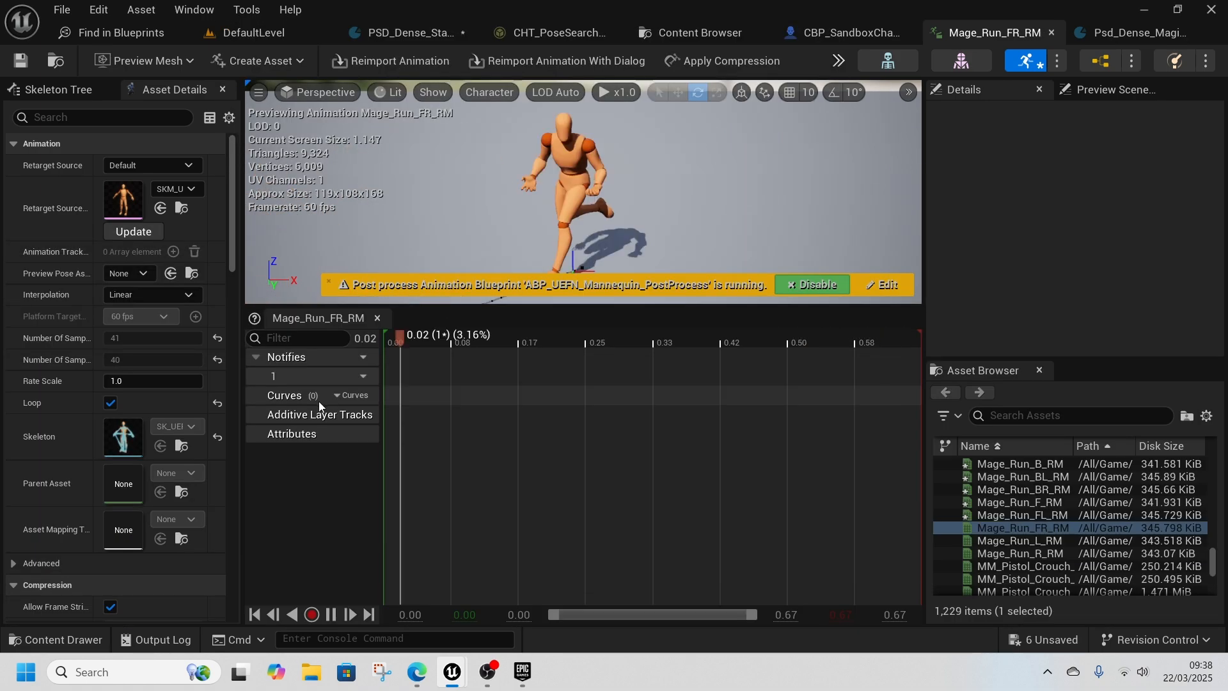
{"action": "left_click", "coordinate": [309, 400]}
{"action": "key", "text": "ctrl+v"}
Step: Open Mage_Run_L_RM from the UEFNRUN folder and paste the Enable_Orientation curve into its curves
{"action": "key", "text": "ctrl+space"}
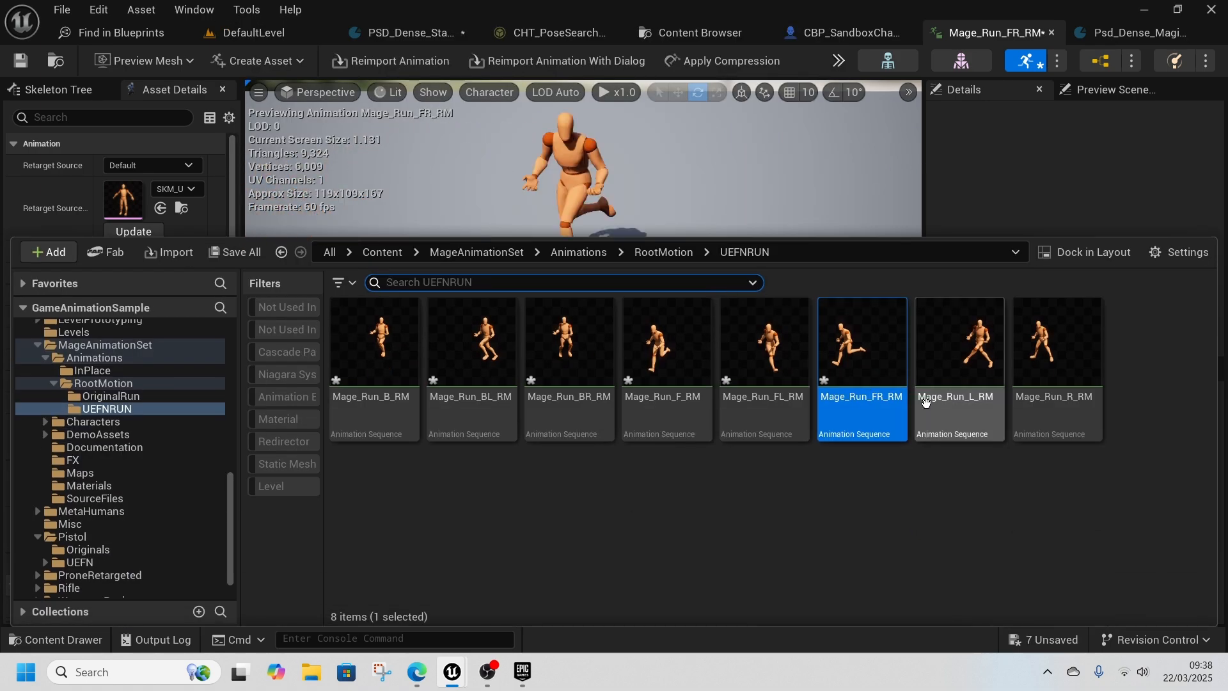
{"action": "double_click", "coordinate": [973, 339]}
{"action": "left_click", "coordinate": [296, 426]}
{"action": "left_click", "coordinate": [305, 395]}
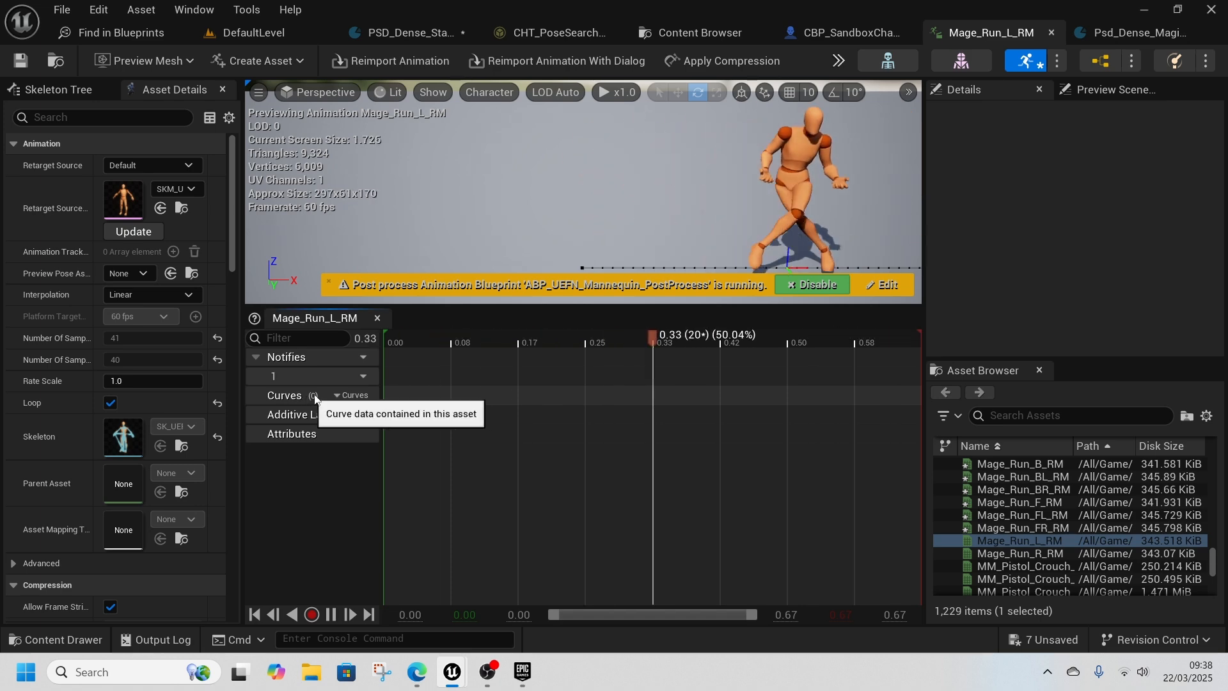
{"action": "key", "text": "ctrl+v"}
Step: Open Mage_Run_R_RM from the UEFNRUN folder and paste the Enable_Orientation curve into its curves
{"action": "key", "text": "ctrl+space"}
{"action": "double_click", "coordinate": [1047, 411]}
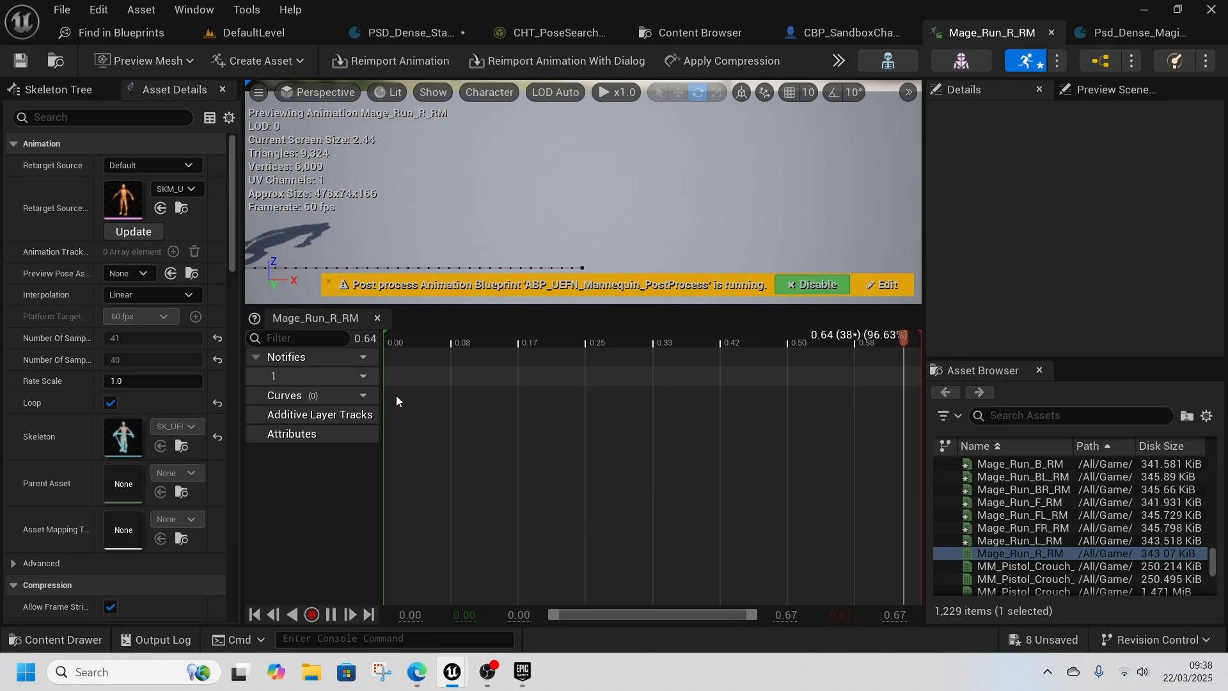
{"action": "left_click", "coordinate": [345, 397]}
{"action": "key", "text": "ctrl+v"}
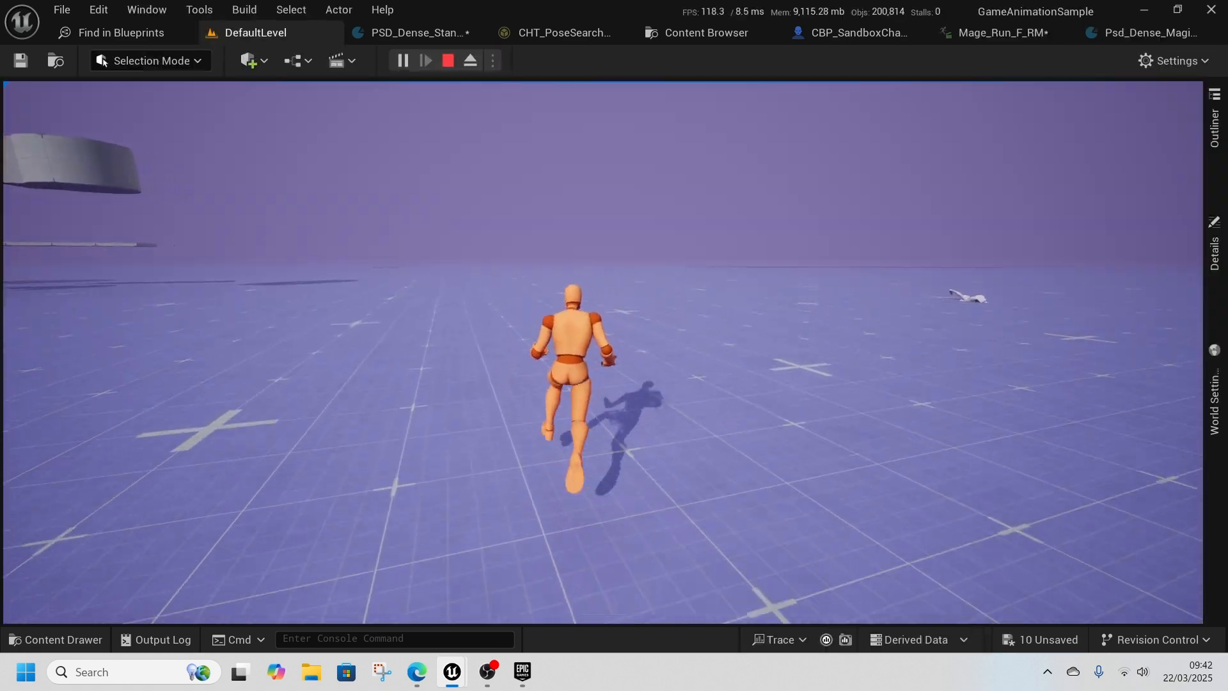
Step: Run the character forward, right, left and backward in the DefaultLevel play session to check the mage run animations
{"action": "key", "text": "w"}
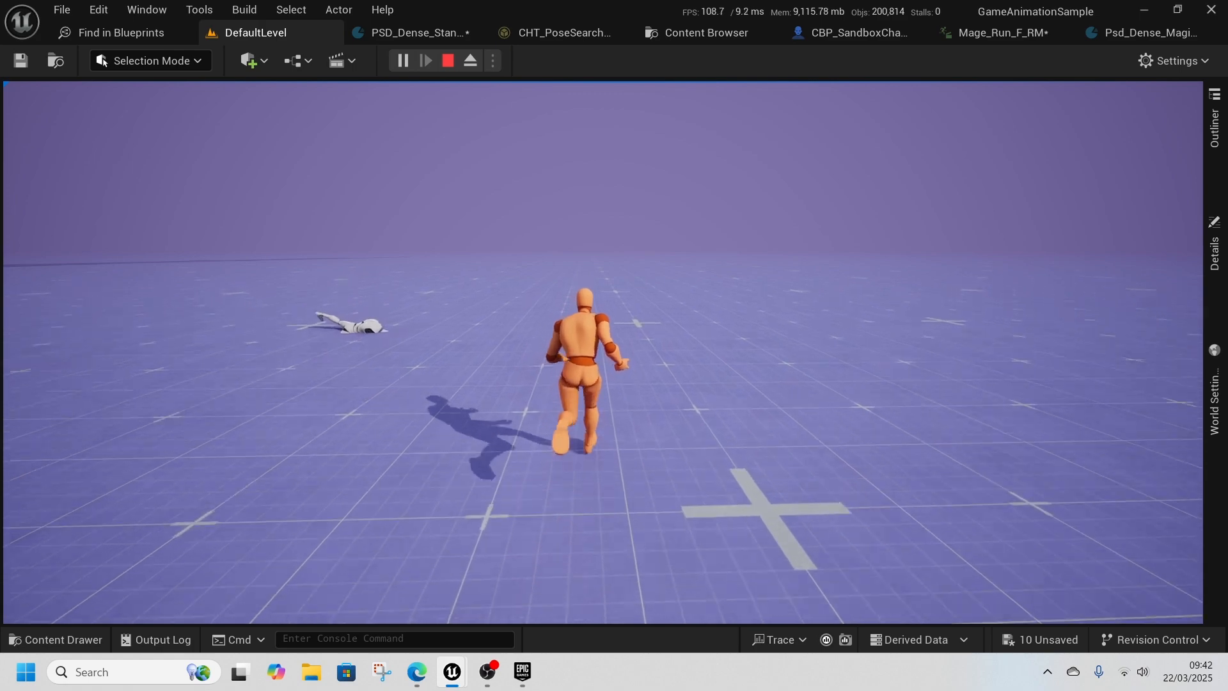
{"action": "key", "text": "d"}
{"action": "key", "text": "d"}
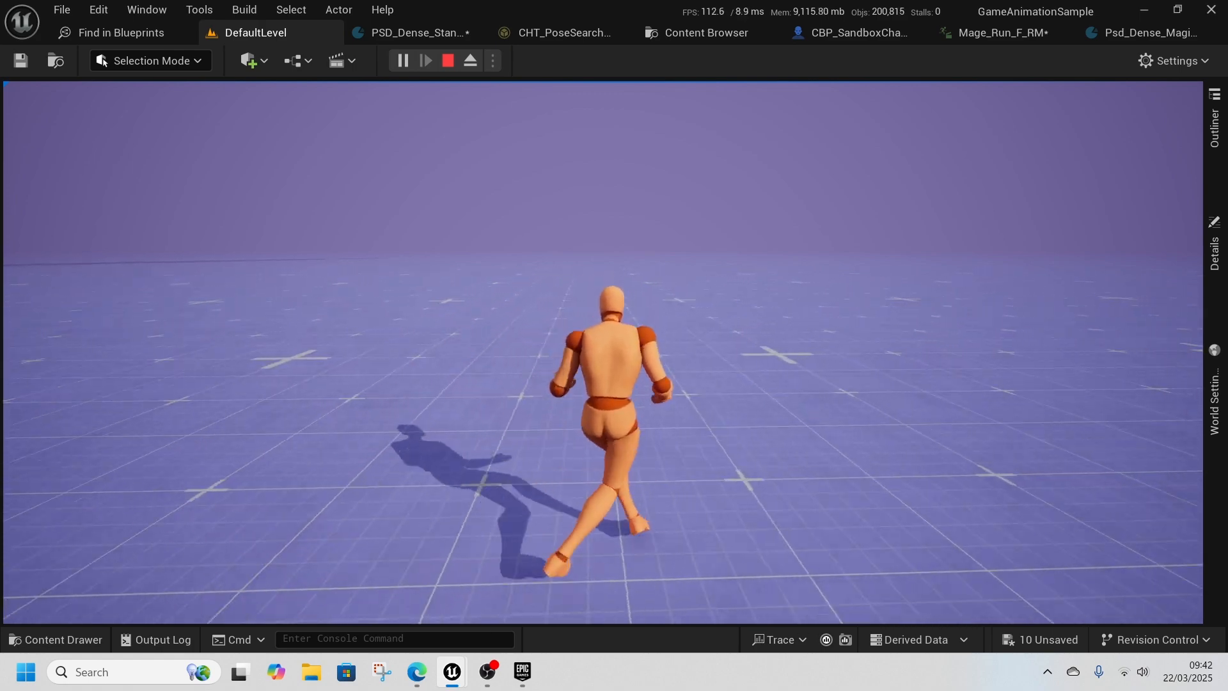
{"action": "key", "text": "a"}
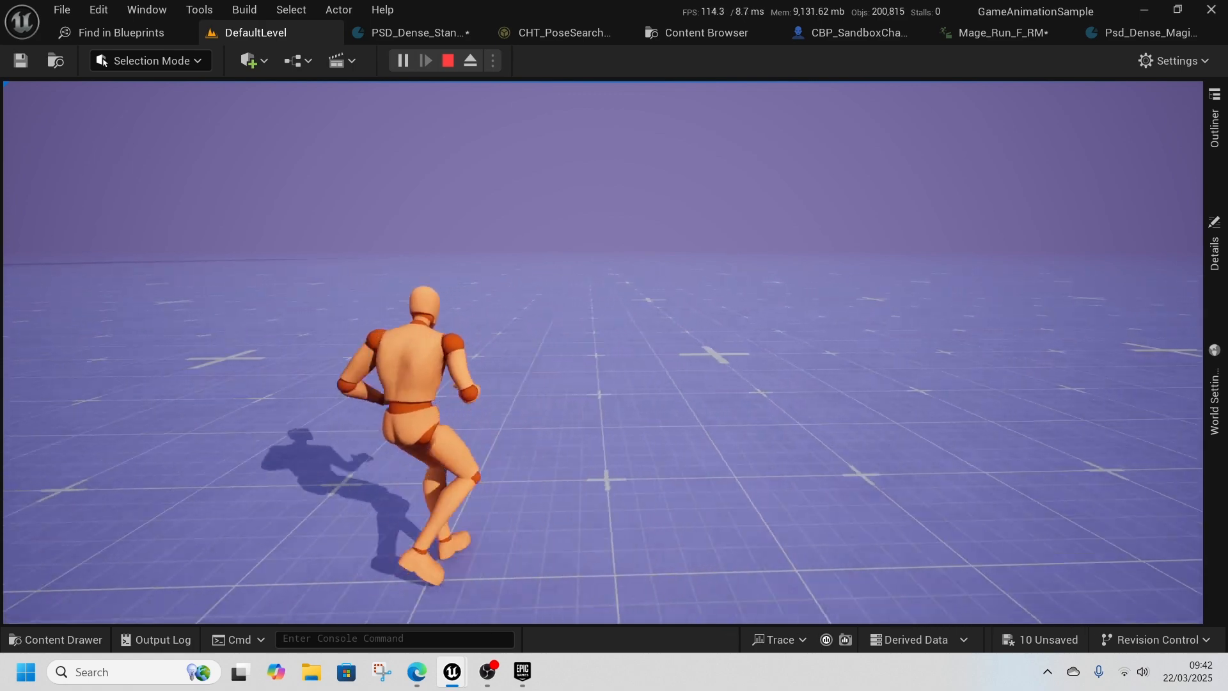
{"action": "key", "text": "s"}
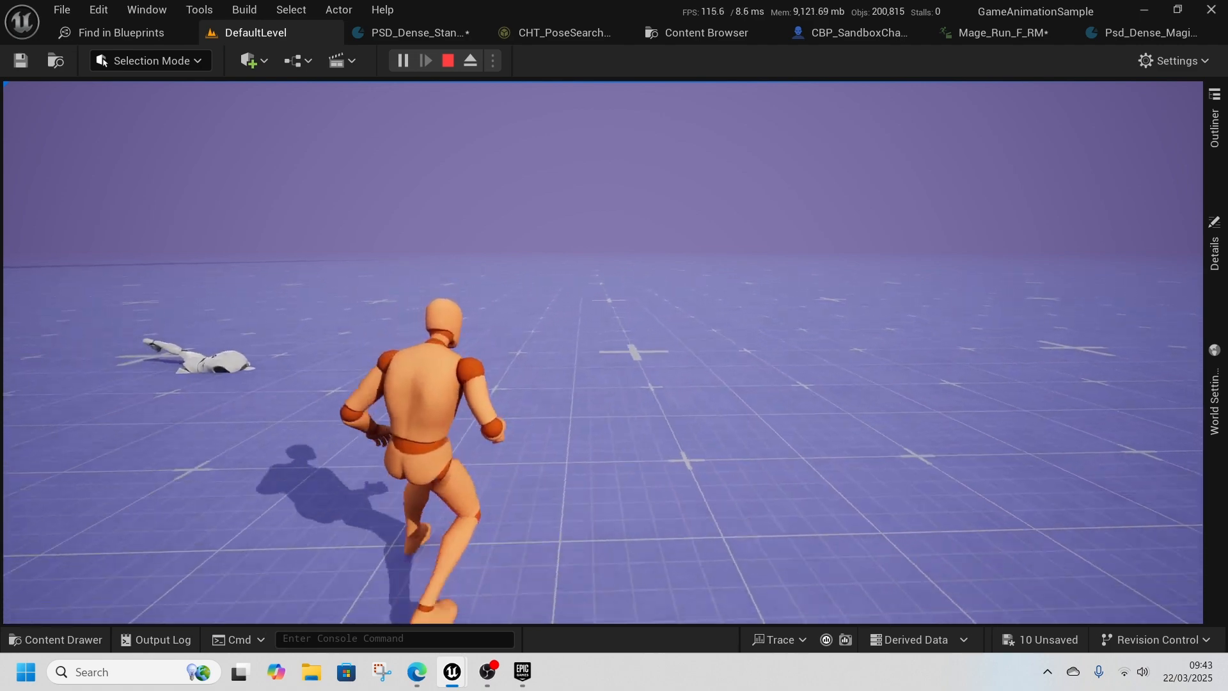
{"action": "key", "text": "w"}
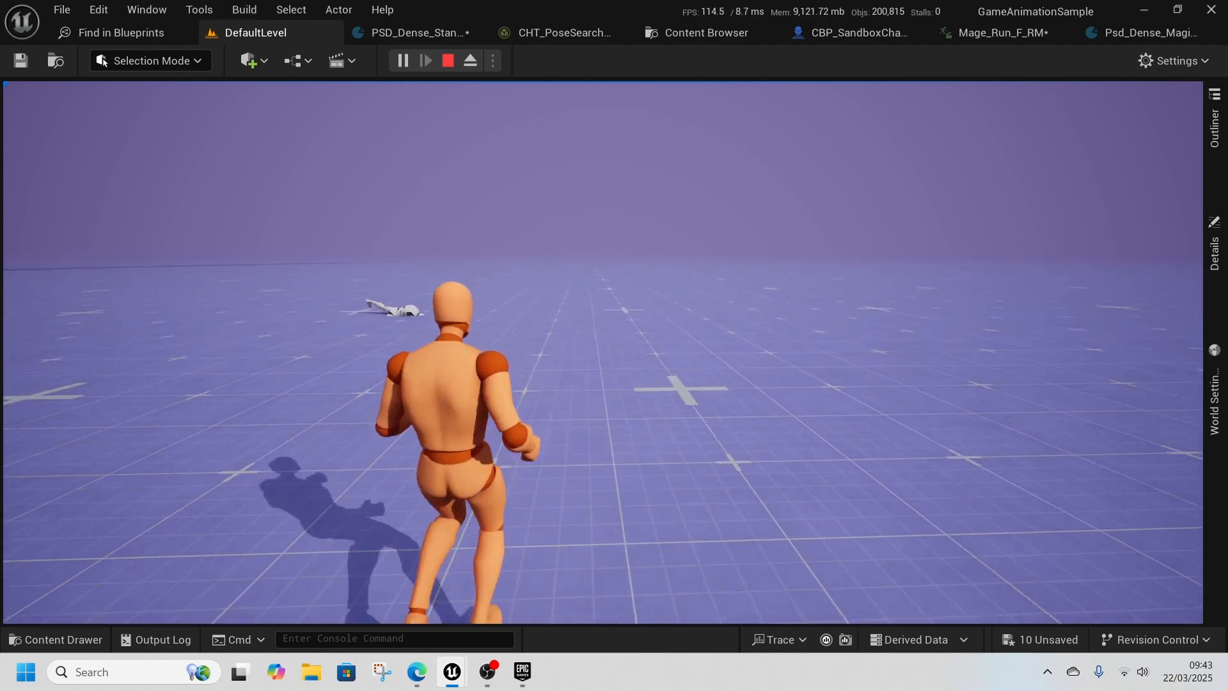
{"action": "key", "text": "a"}
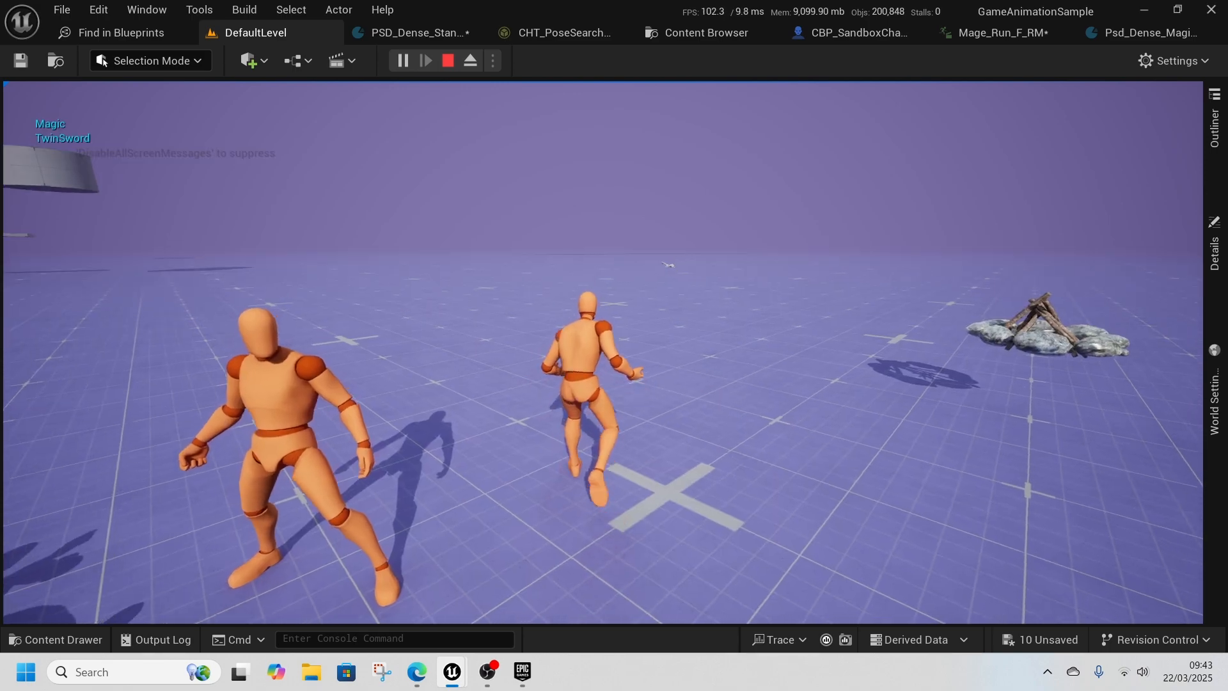
Step: Run the character forward across the level in the Magic stance to check the forward run, and end the play session
{"action": "key", "text": "w"}
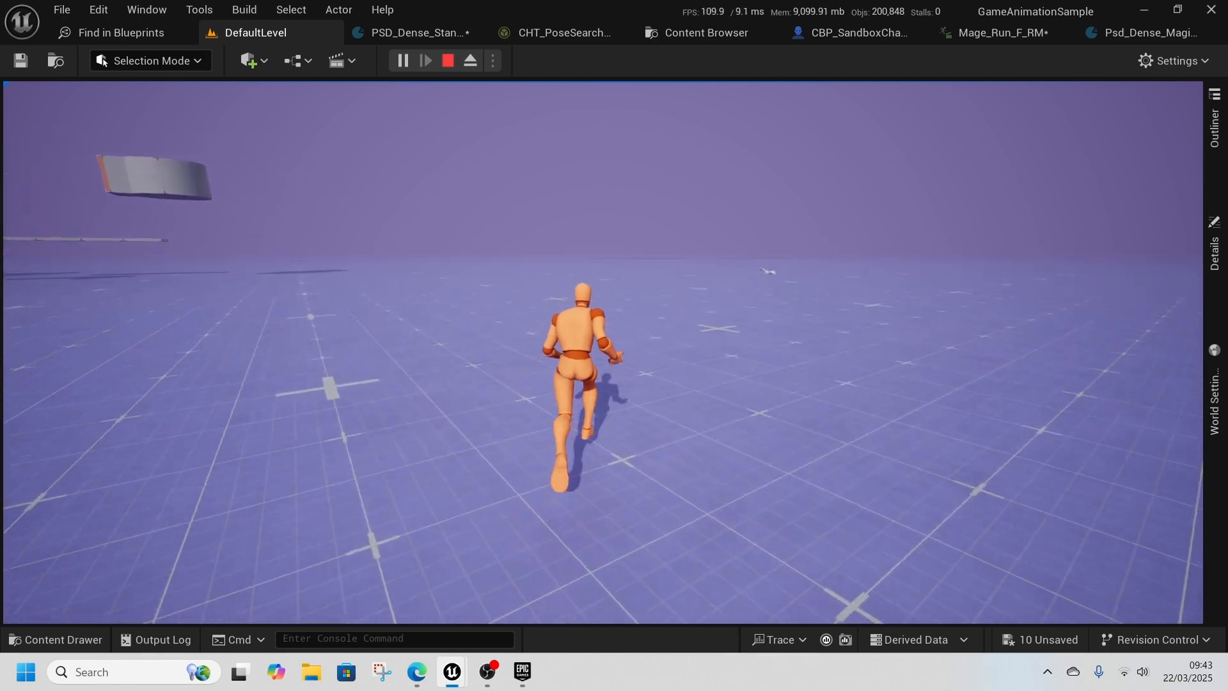
{"action": "key", "text": "w"}
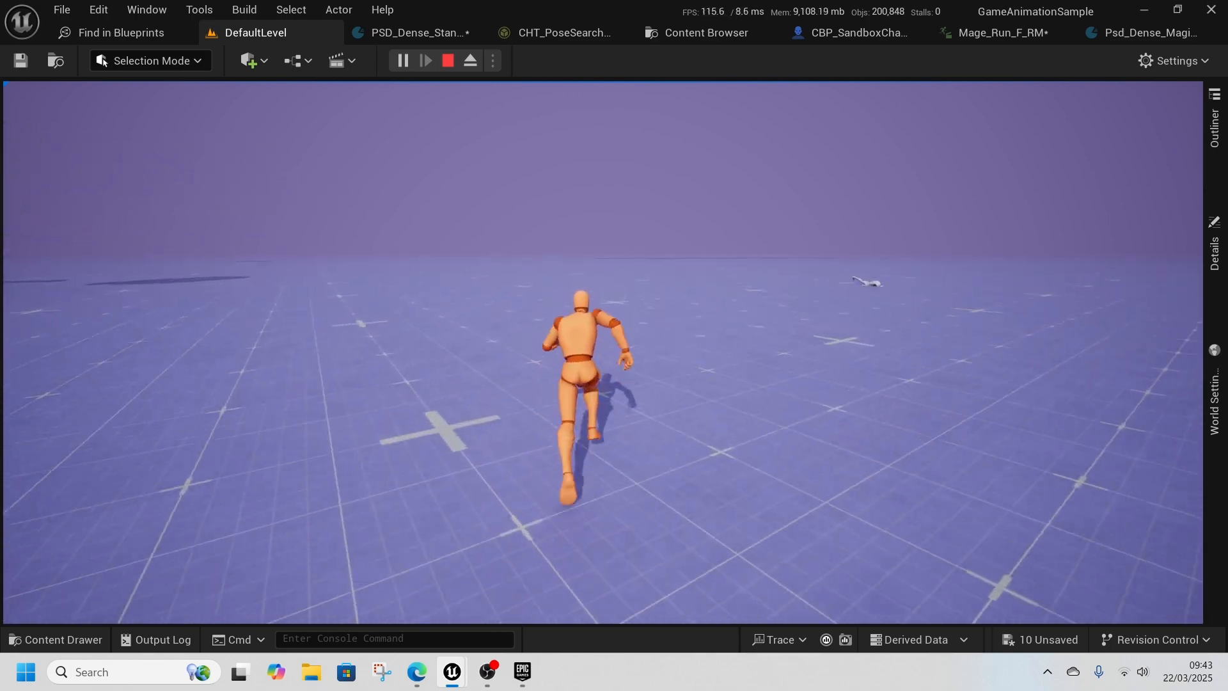
{"action": "key", "text": "w"}
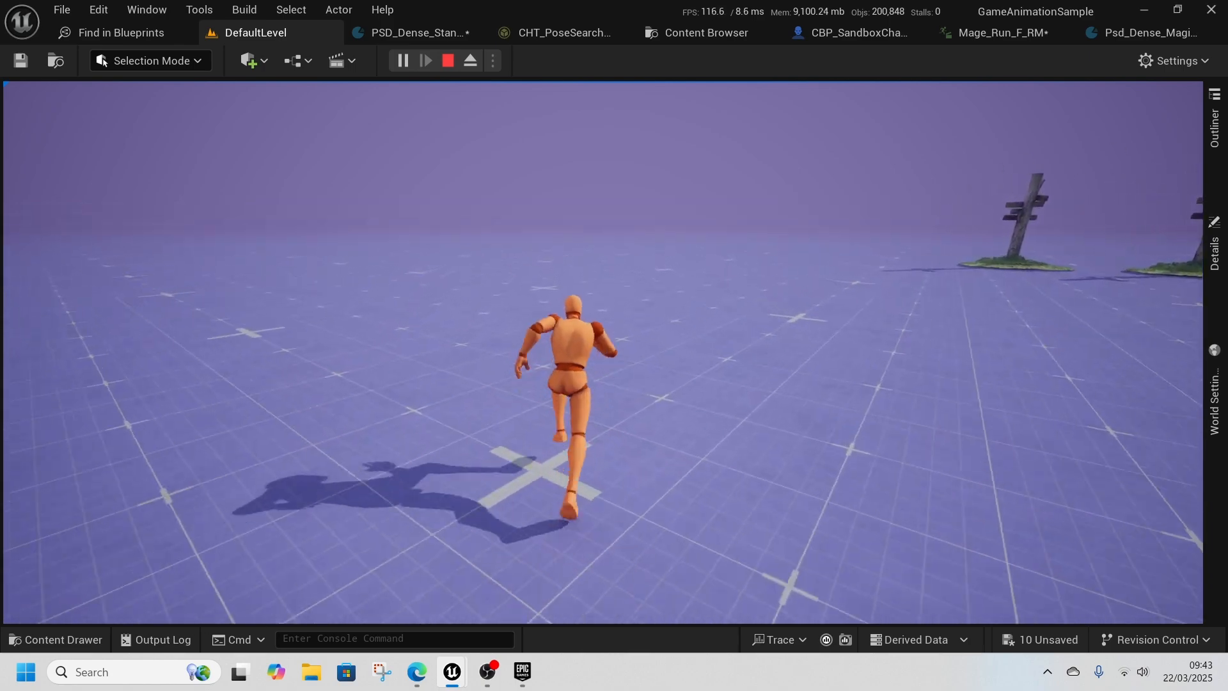
{"action": "key", "text": "w"}
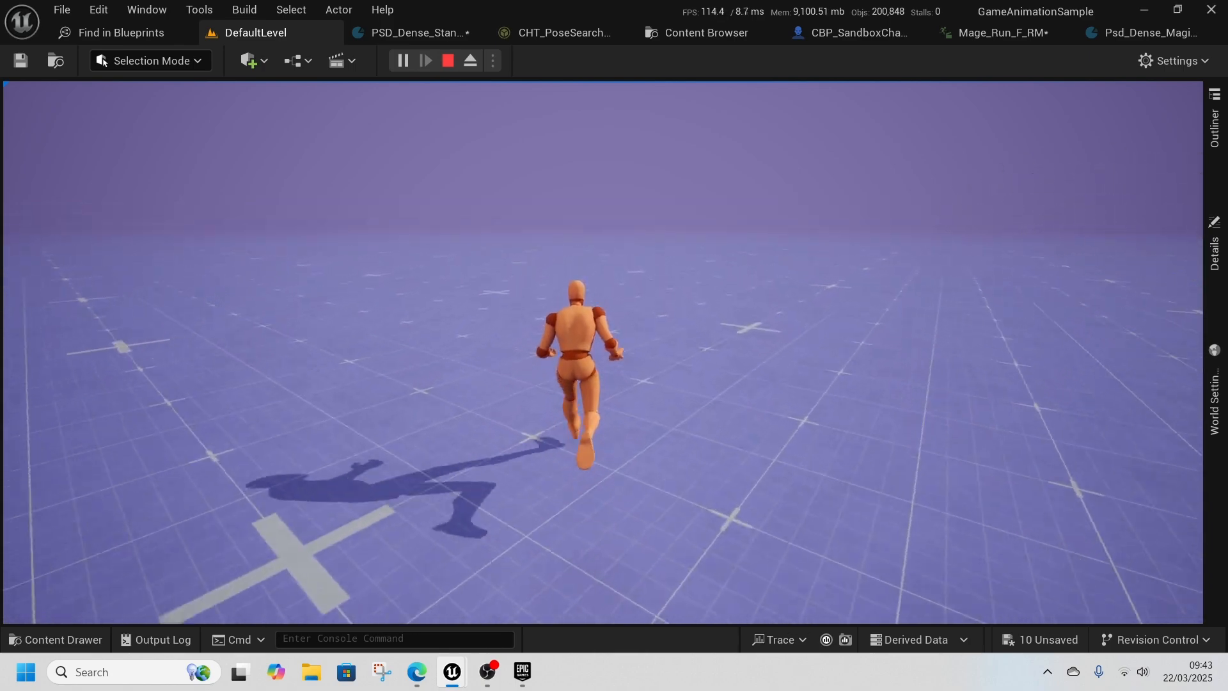
{"action": "key", "text": "Escape"}
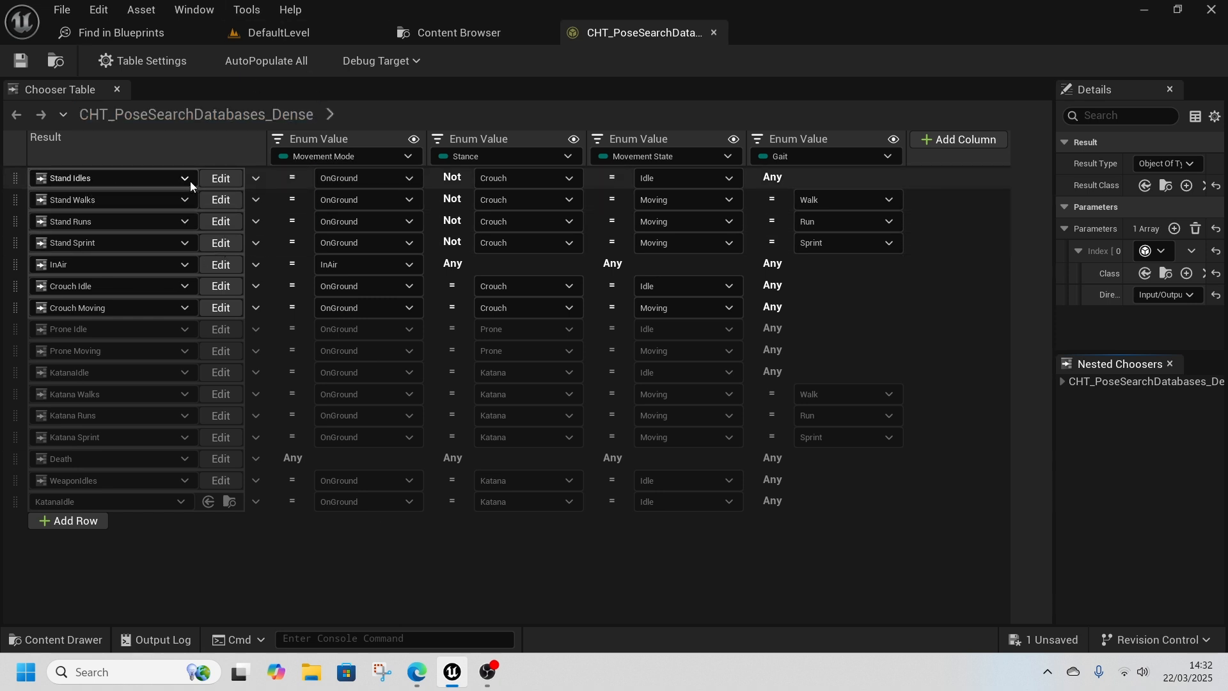
Step: Examine the Stand Walks and Stand Idles nested choosers of CHT_PoseSearchDatabases_Dense, including the Stance column, and return to the main table
{"action": "left_click", "coordinate": [221, 199]}
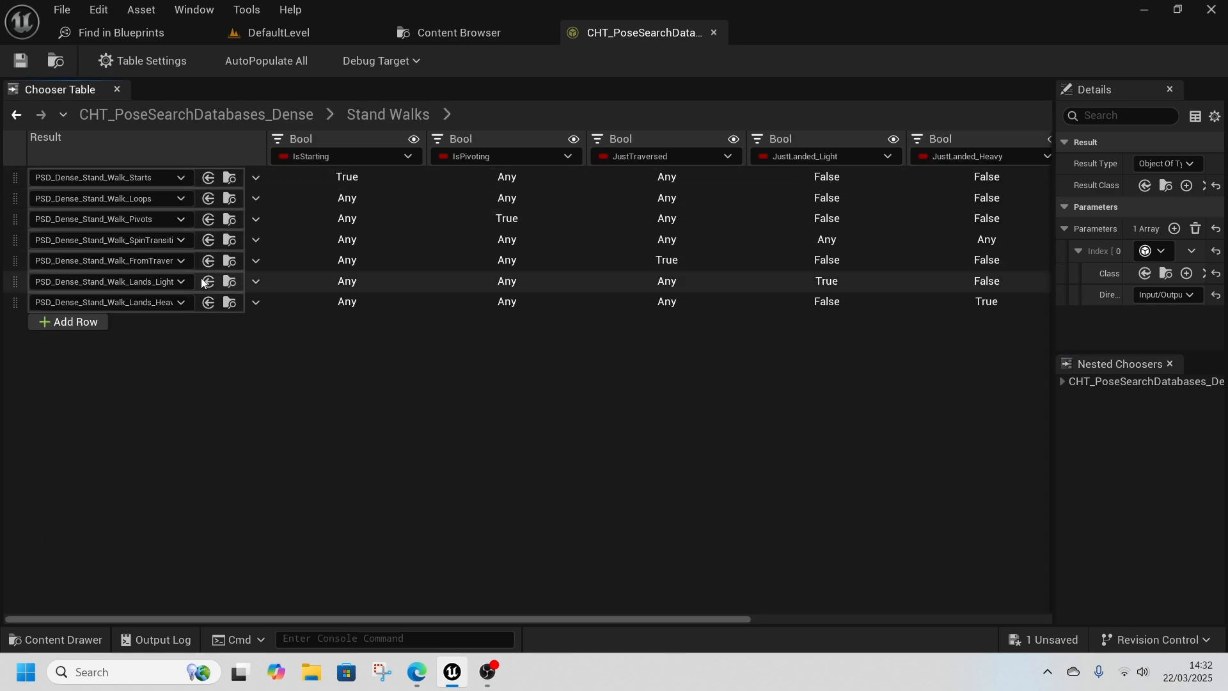
{"action": "left_click", "coordinate": [23, 117]}
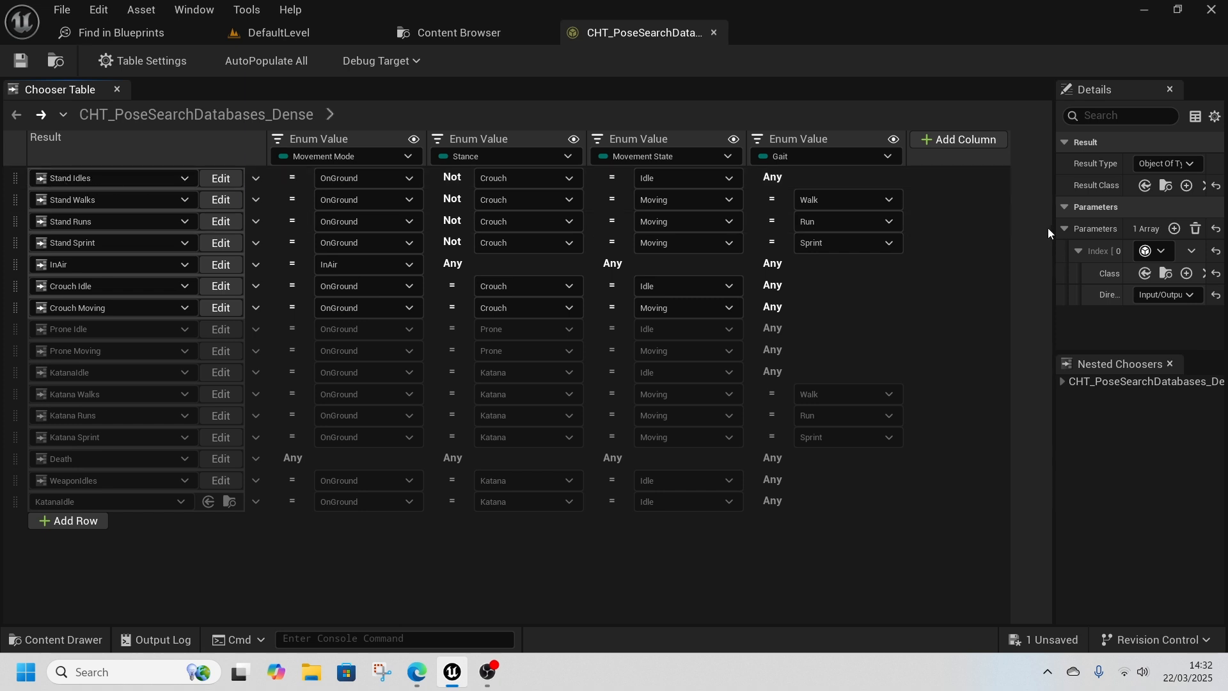
{"action": "left_click_drag", "start_coordinate": [1054, 229], "coordinate": [821, 239]}
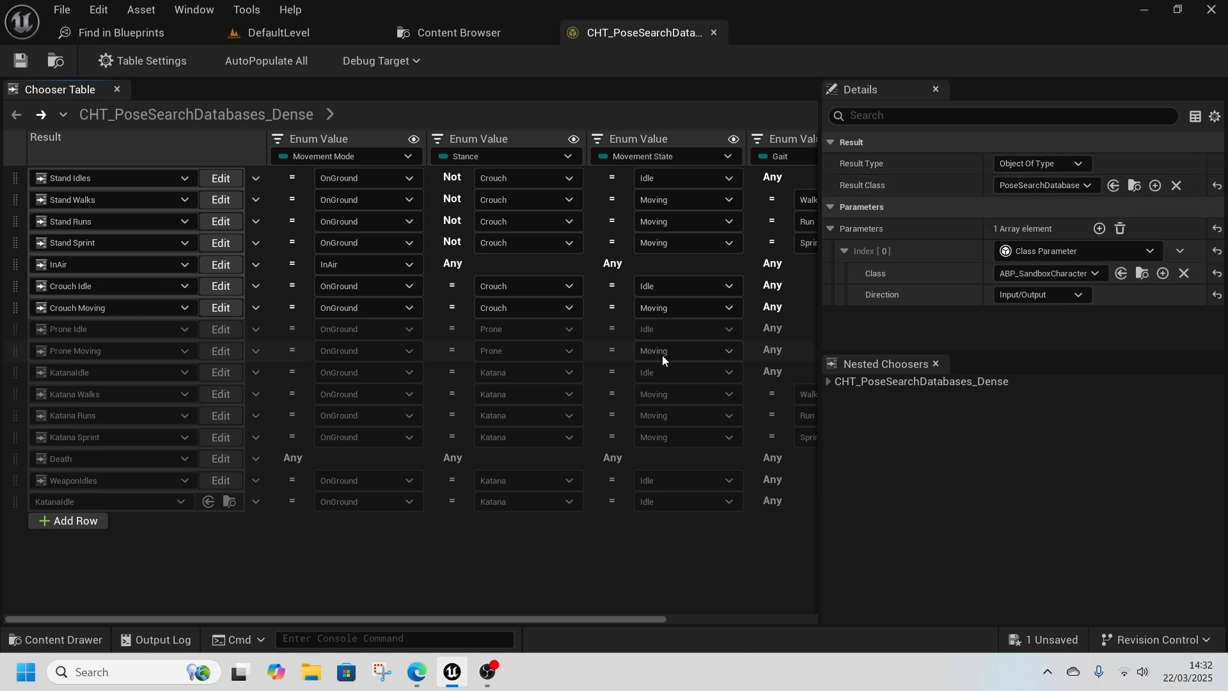
{"action": "left_click", "coordinate": [222, 179]}
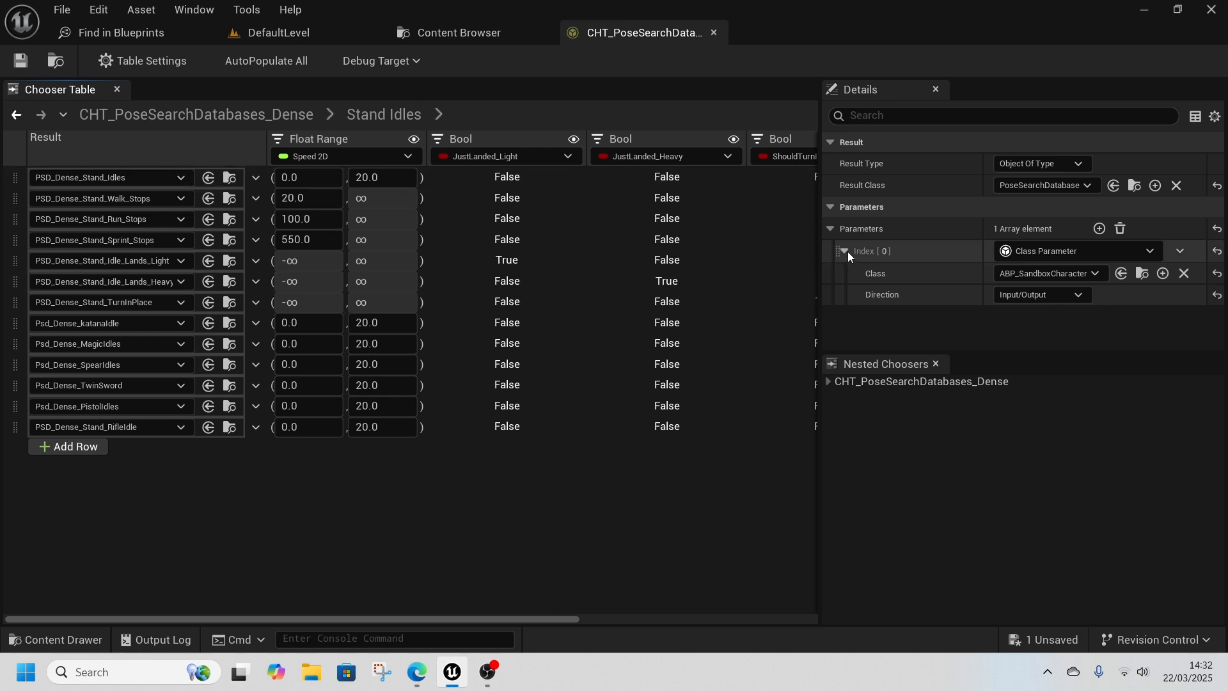
{"action": "left_click_drag", "start_coordinate": [820, 251], "coordinate": [1022, 248]}
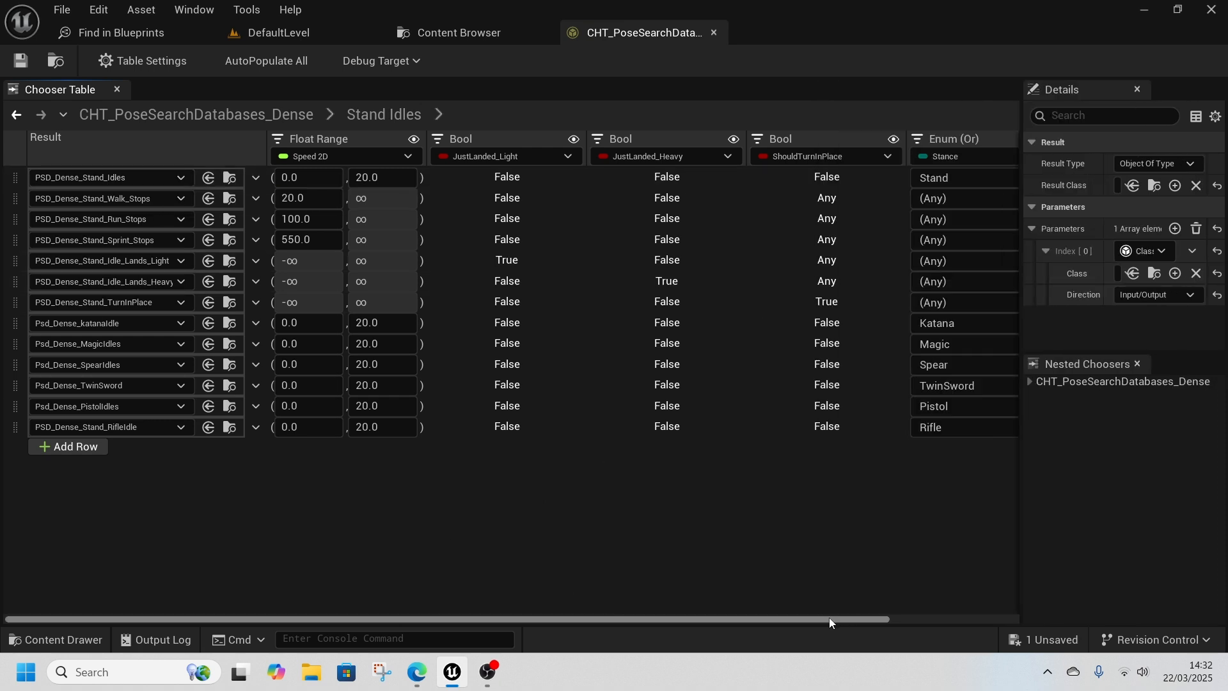
{"action": "left_click", "coordinate": [263, 120]}
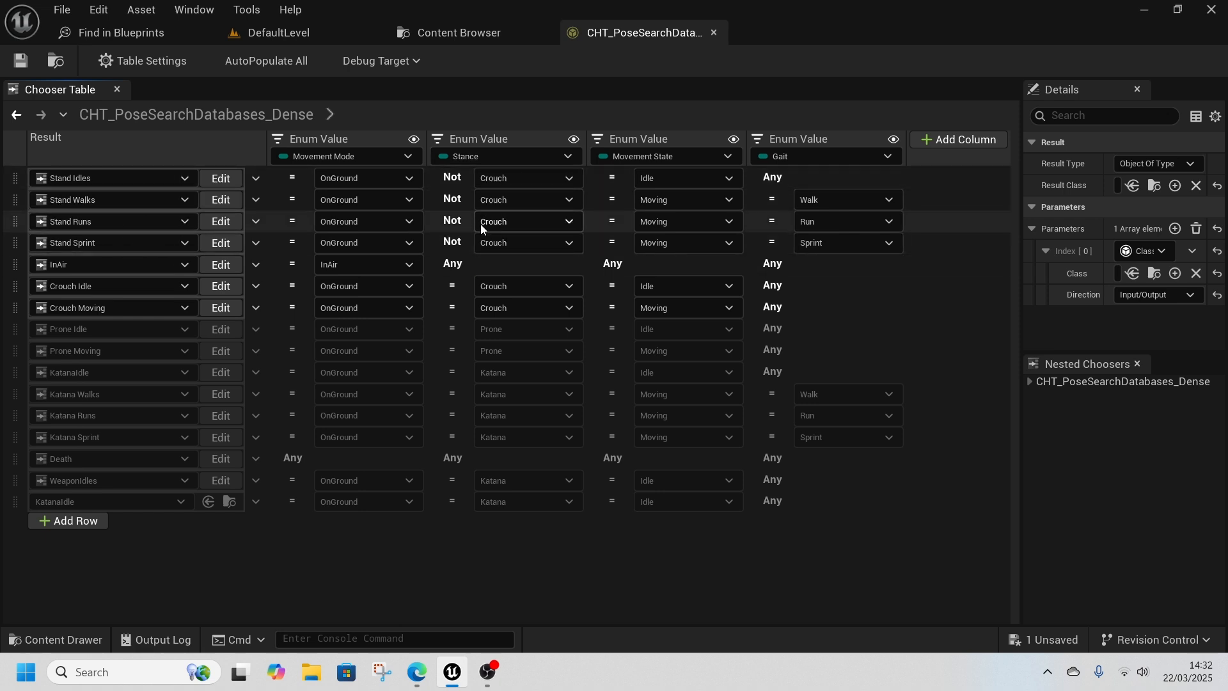
Step: Check the stance options of the Stand Idles row and the column types that can be added to the main chooser table
{"action": "left_click", "coordinate": [538, 182]}
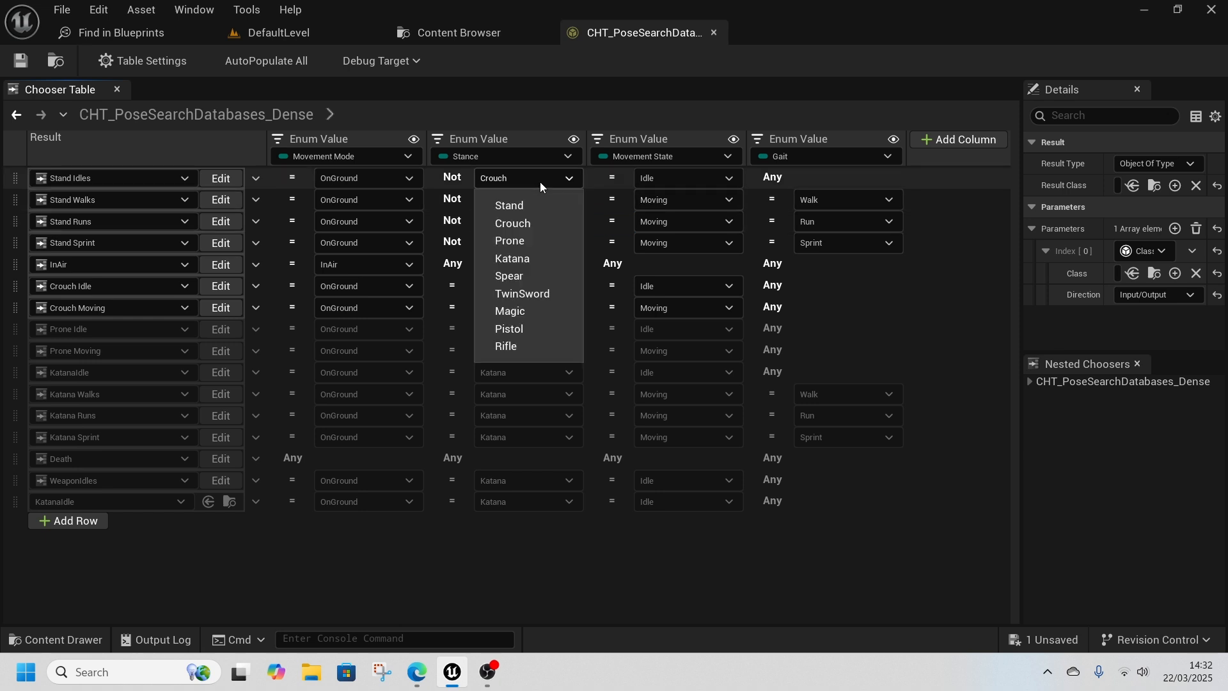
{"action": "left_click", "coordinate": [540, 182]}
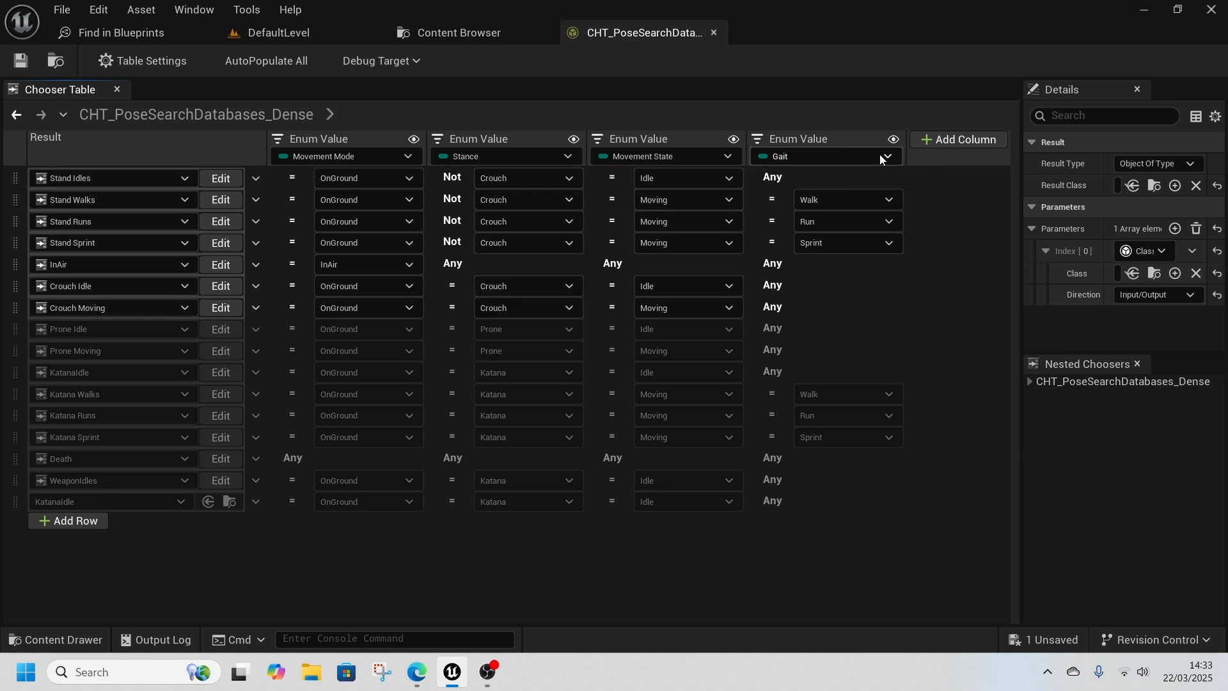
{"action": "left_click", "coordinate": [953, 144]}
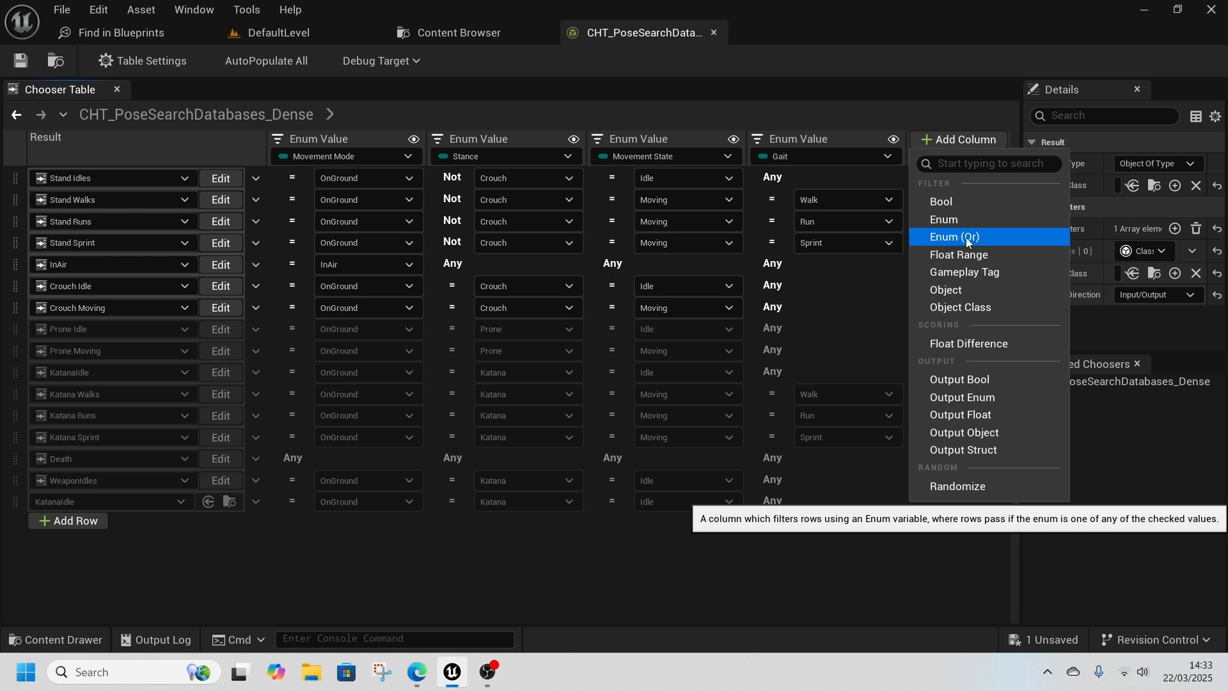
Step: Try an Enum (Or) filter column bound to Stance in the main chooser table, and delete that column again
{"action": "left_click", "coordinate": [966, 237]}
{"action": "left_click", "coordinate": [954, 155]}
{"action": "mouse_move", "coordinate": [970, 186]}
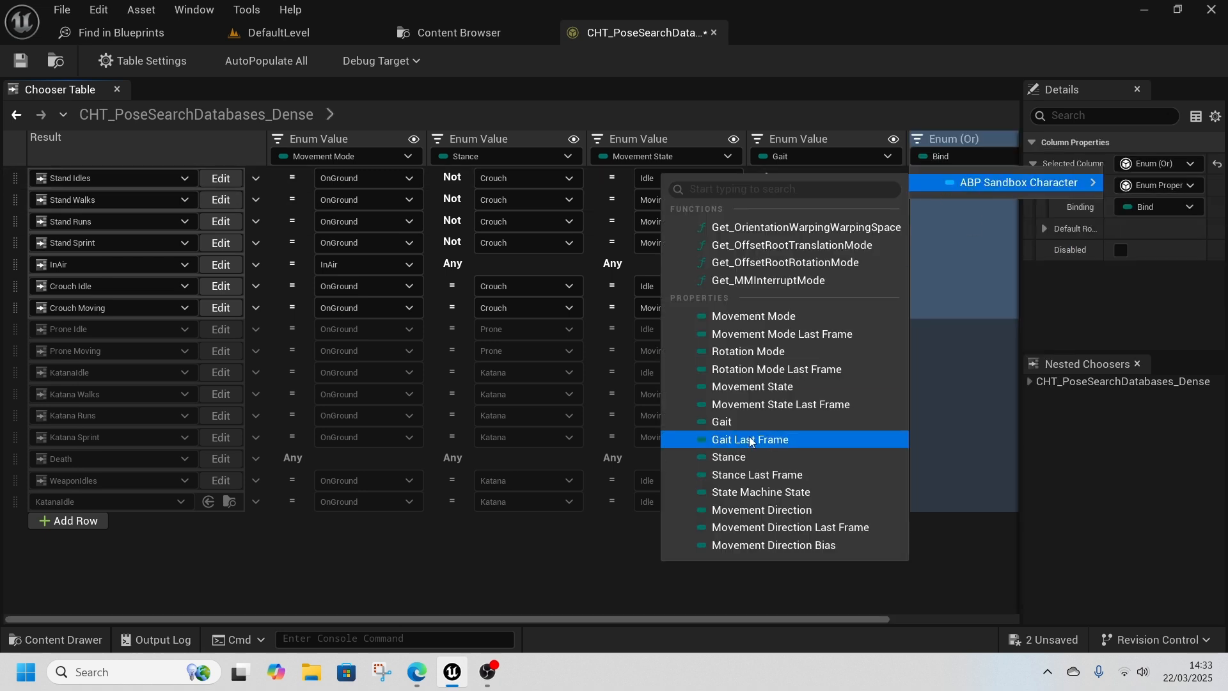
{"action": "left_click", "coordinate": [729, 458]}
{"action": "left_click", "coordinate": [945, 182]}
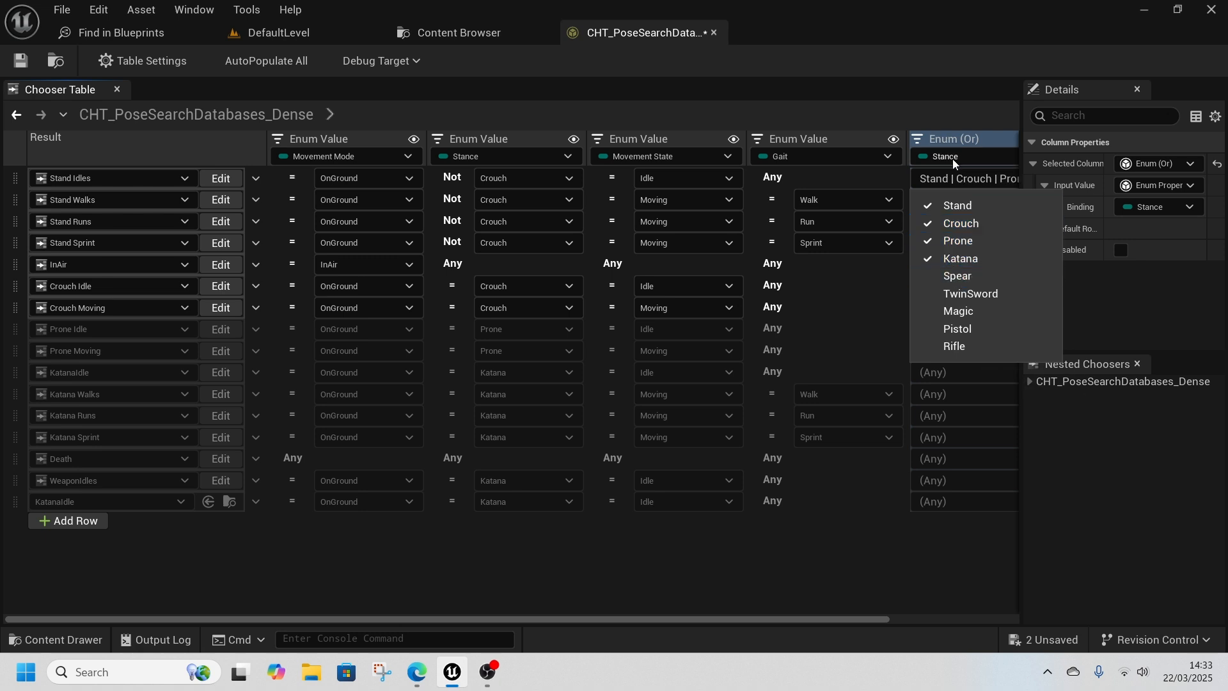
{"action": "left_click", "coordinate": [950, 140]}
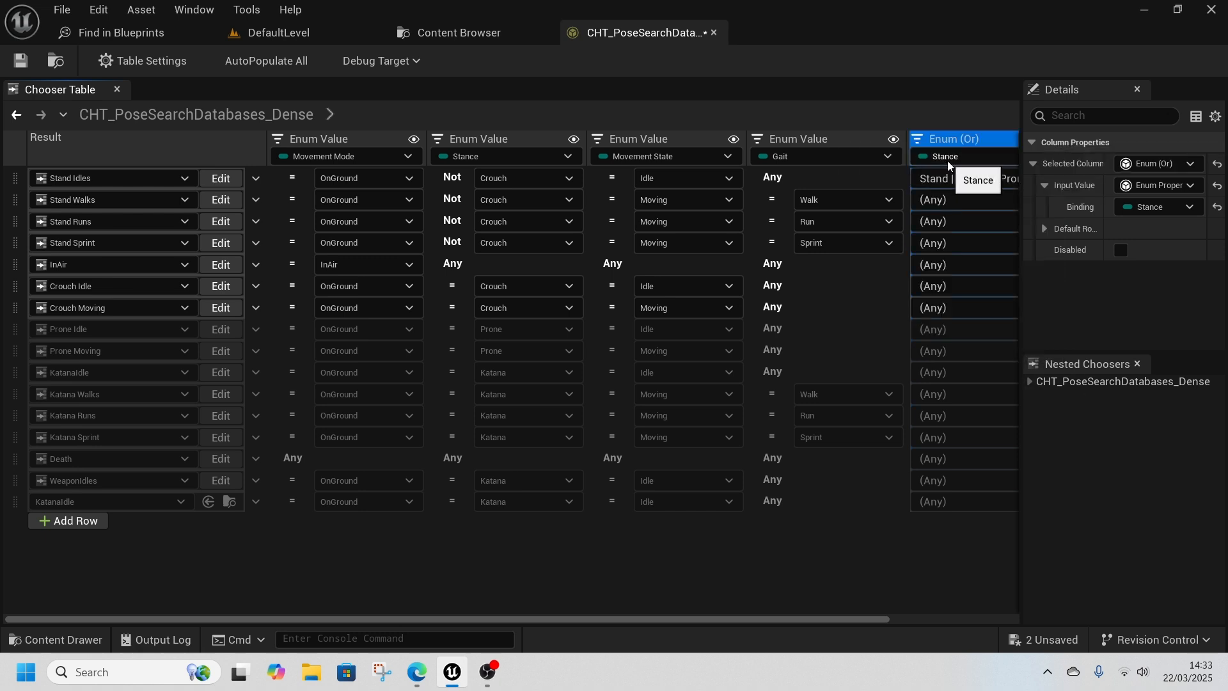
{"action": "key", "text": "Delete"}
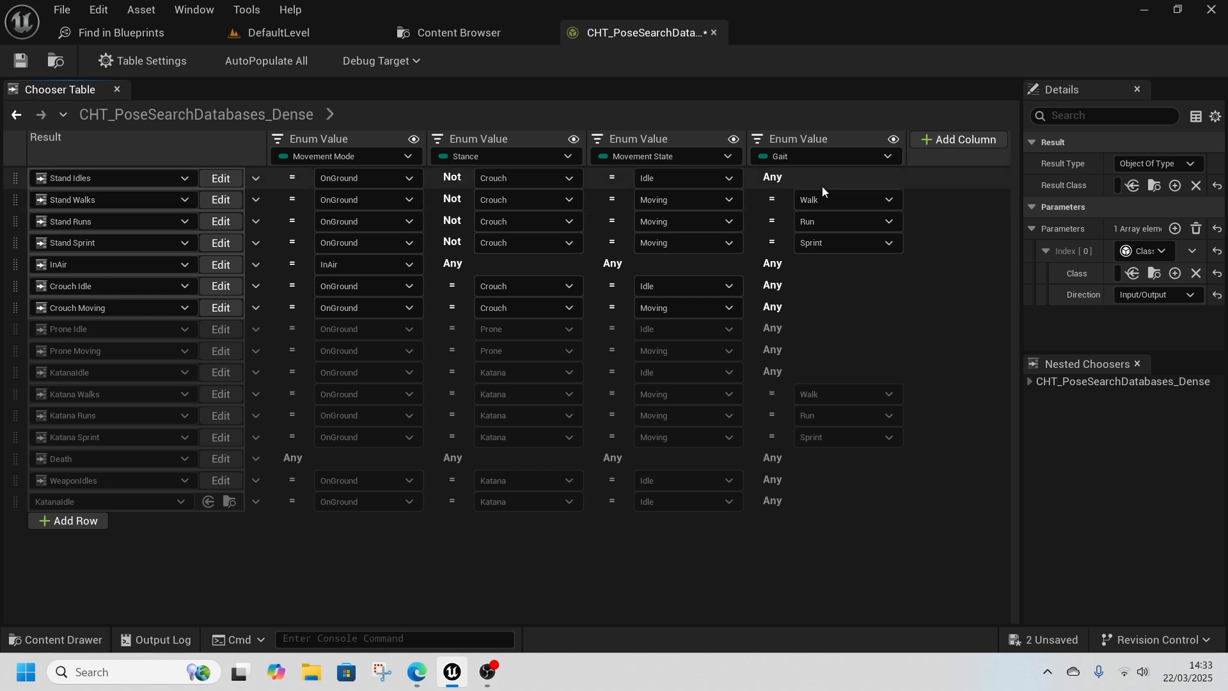
Step: Open the Stand Idles nested chooser and examine its rows through to the Stance column
{"action": "left_click", "coordinate": [226, 178]}
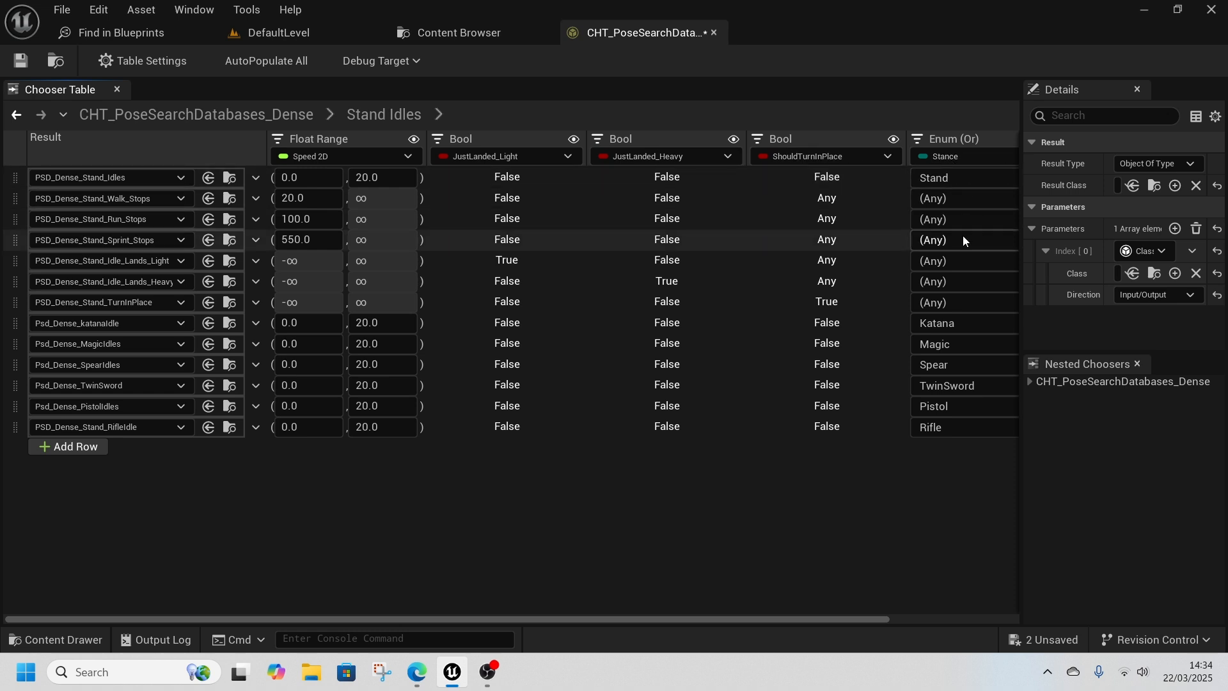
{"action": "left_click_drag", "start_coordinate": [873, 619], "coordinate": [838, 595]}
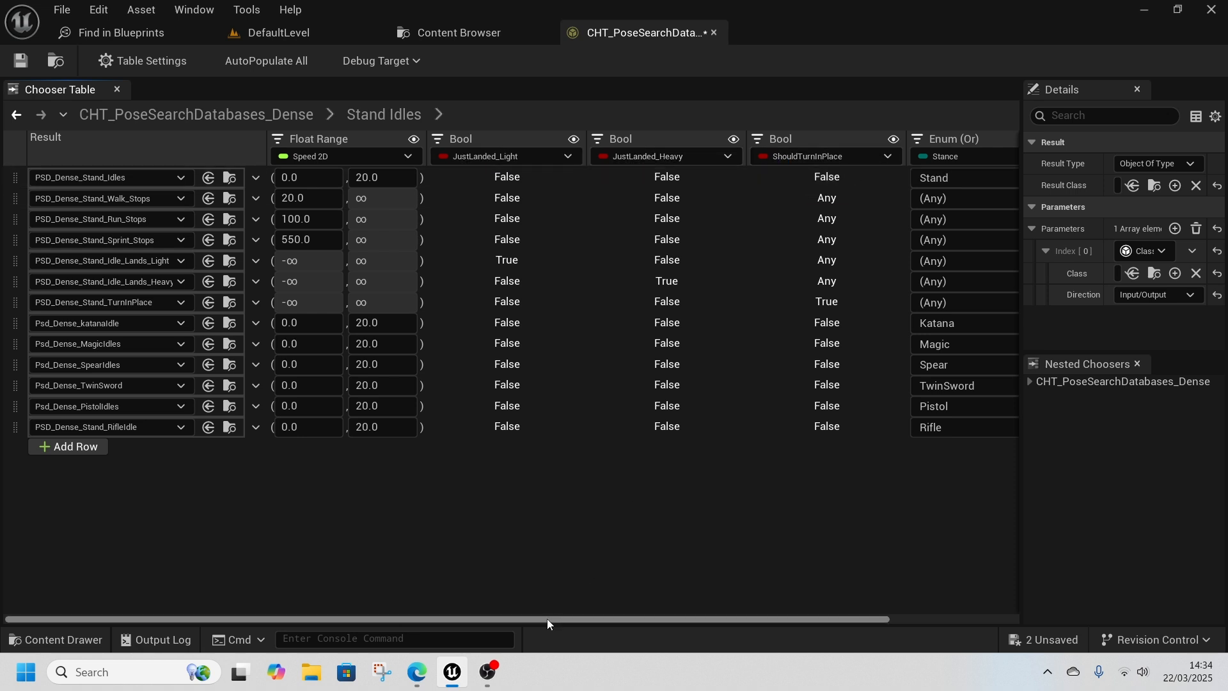
{"action": "left_click_drag", "start_coordinate": [529, 619], "coordinate": [915, 589]}
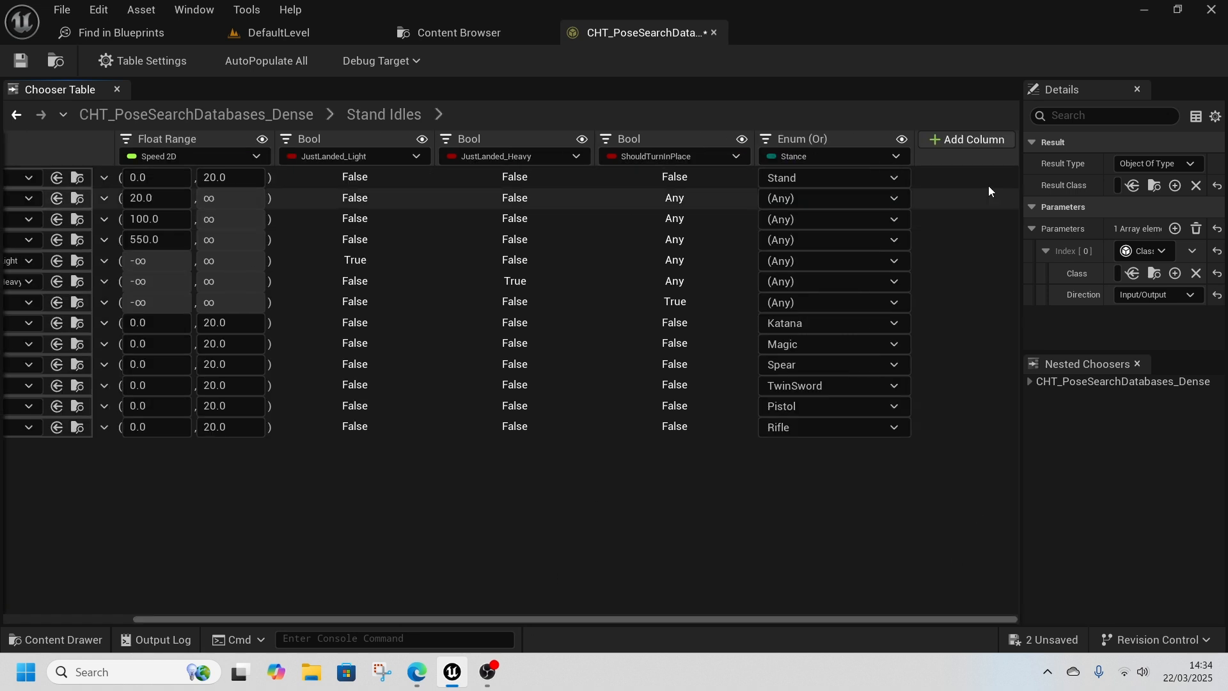
Step: Check the column types that can be added to the Stand Idles chooser and its result and parameter class settings
{"action": "left_click", "coordinate": [969, 142]}
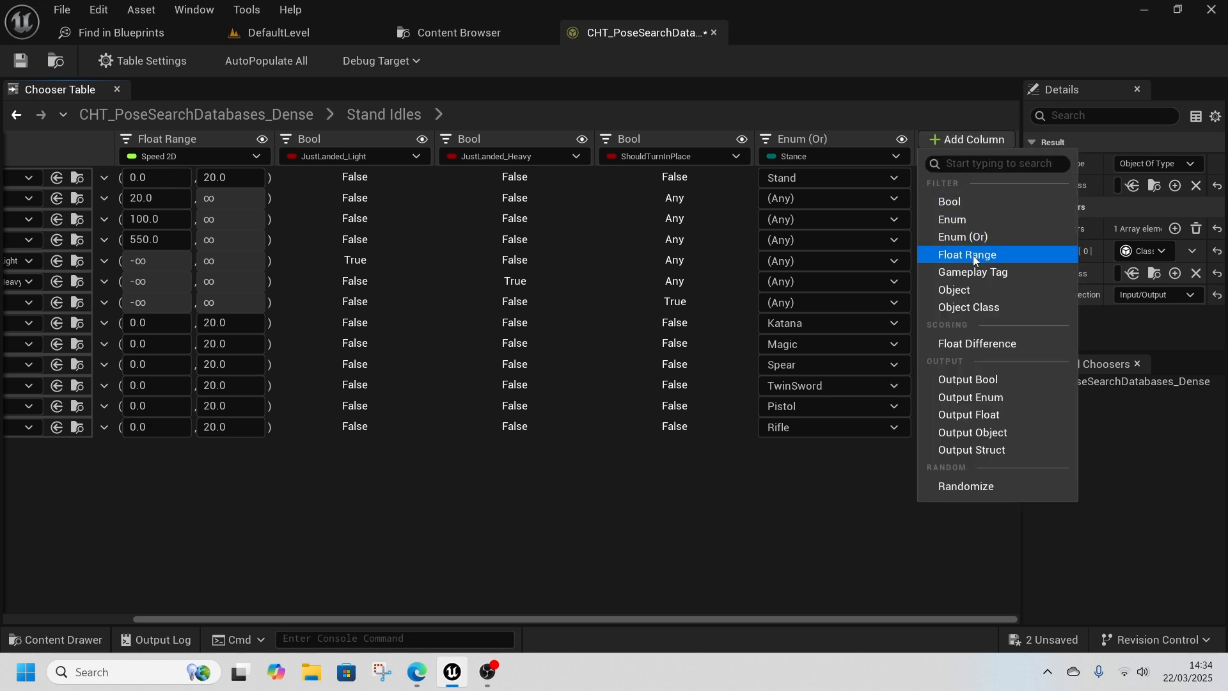
{"action": "left_click", "coordinate": [863, 466]}
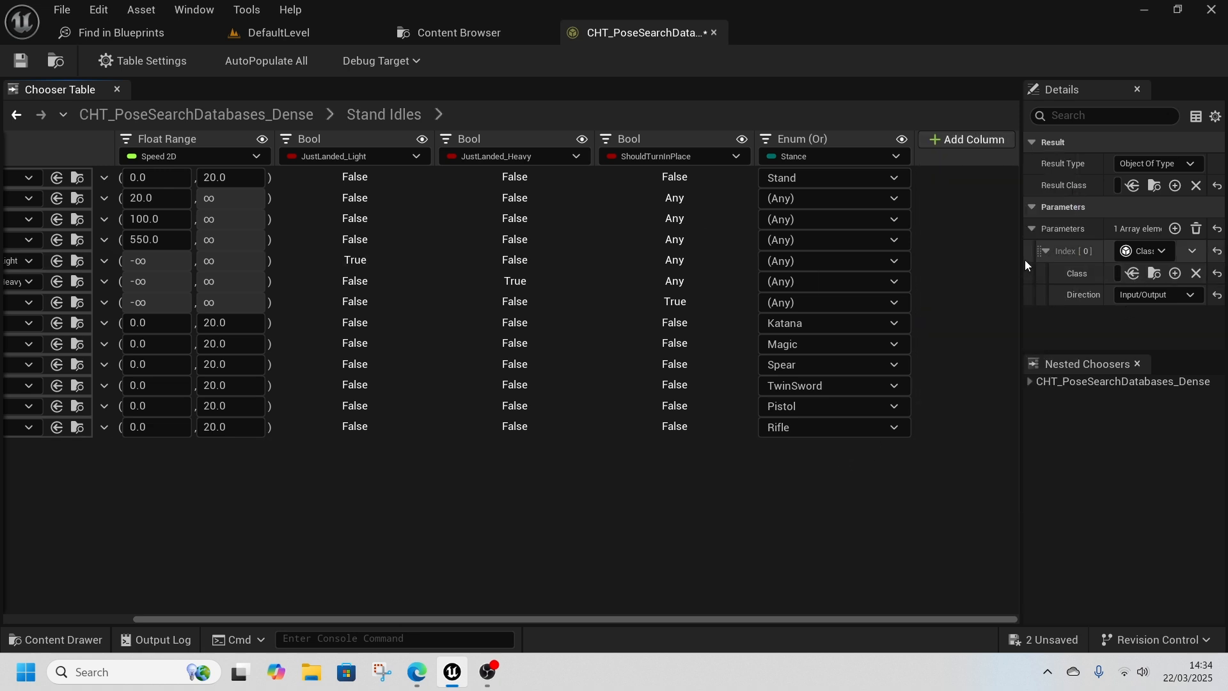
{"action": "left_click_drag", "start_coordinate": [1022, 263], "coordinate": [782, 266]}
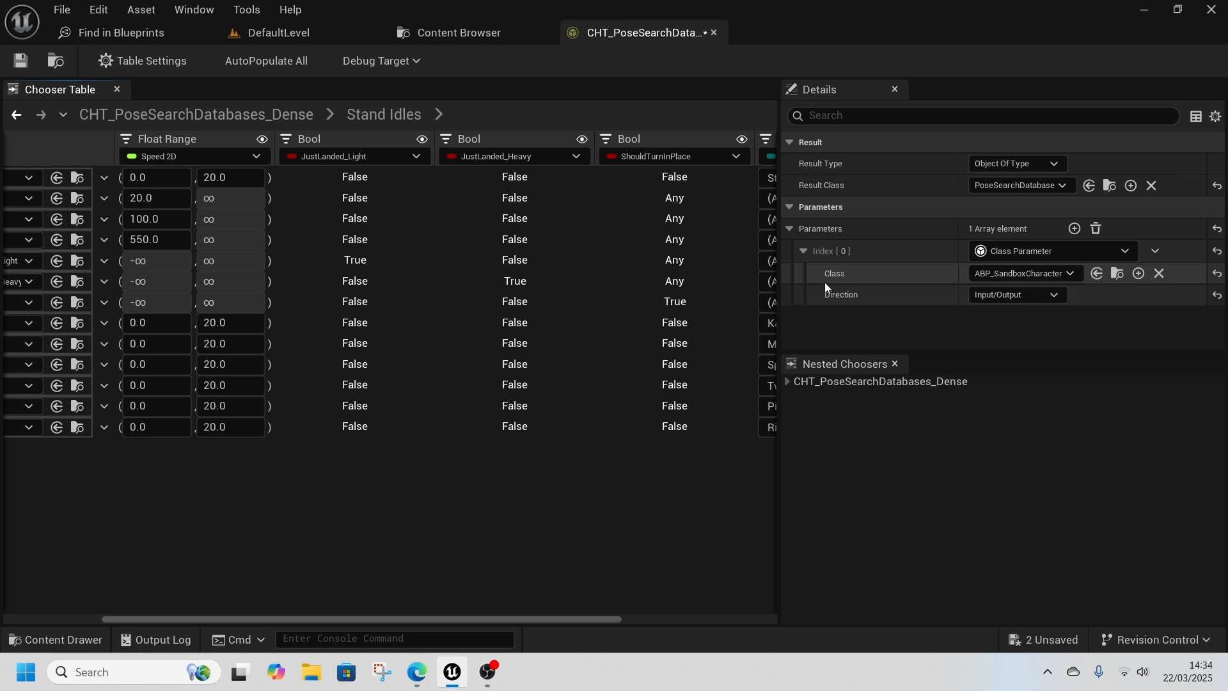
{"action": "left_click_drag", "start_coordinate": [781, 267], "coordinate": [1009, 269]}
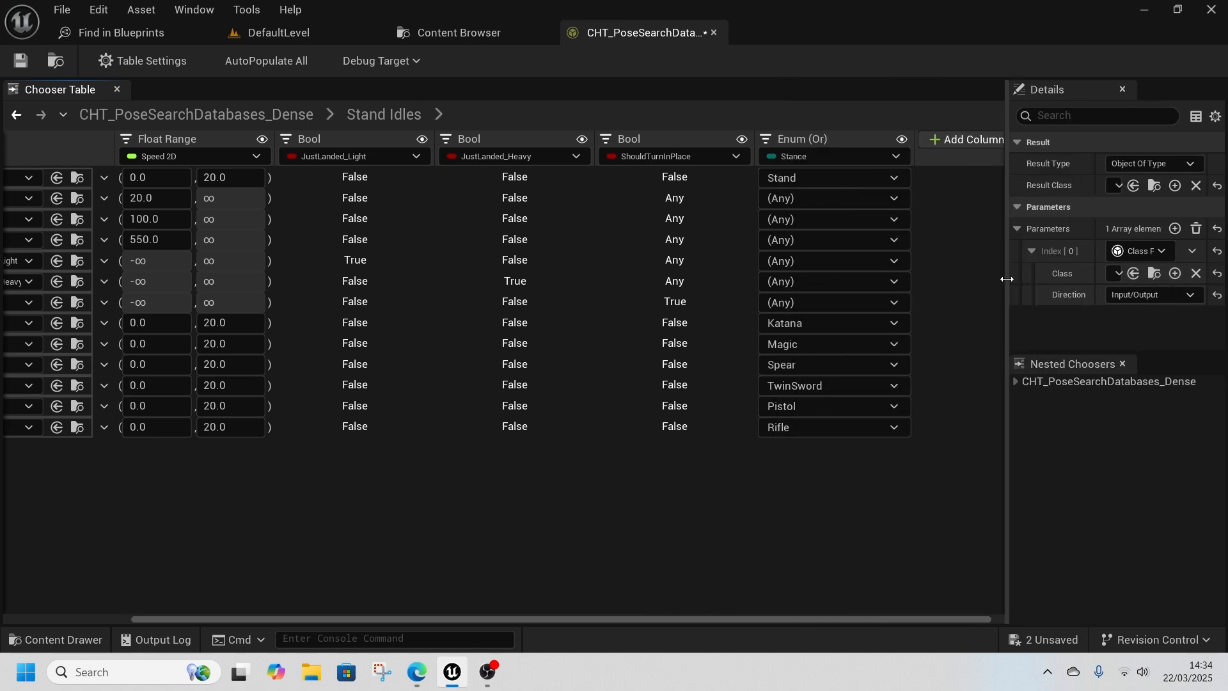
{"action": "left_click", "coordinate": [964, 140]}
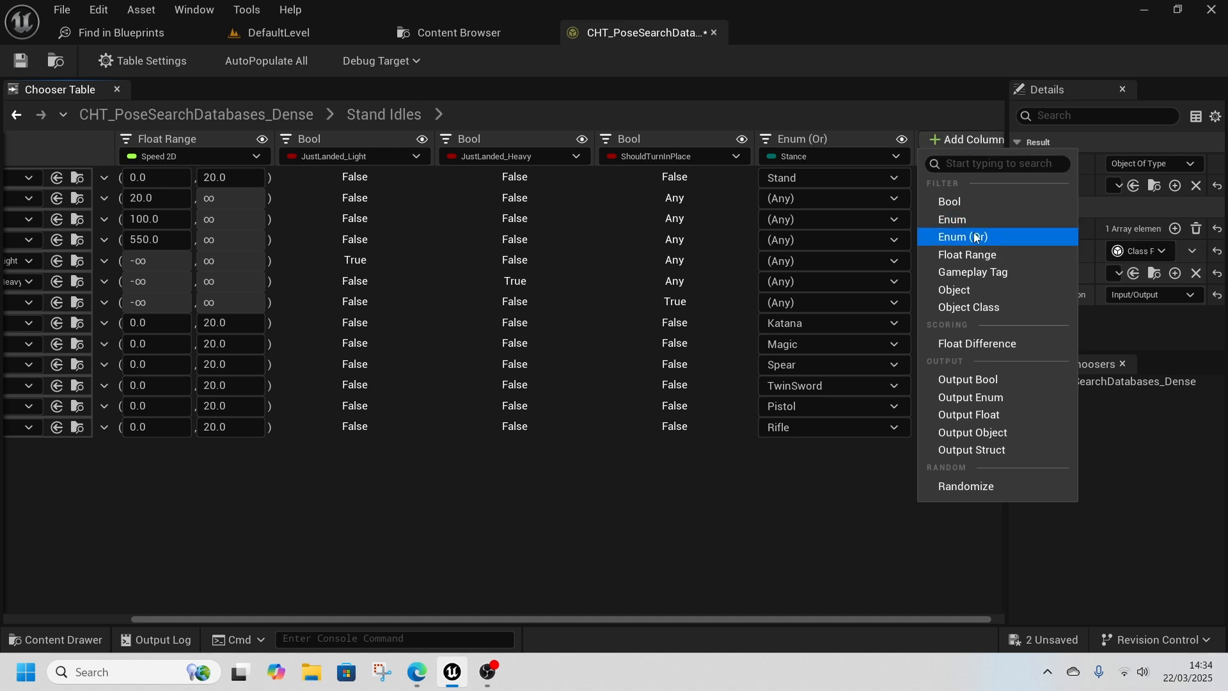
{"action": "left_click", "coordinate": [785, 507]}
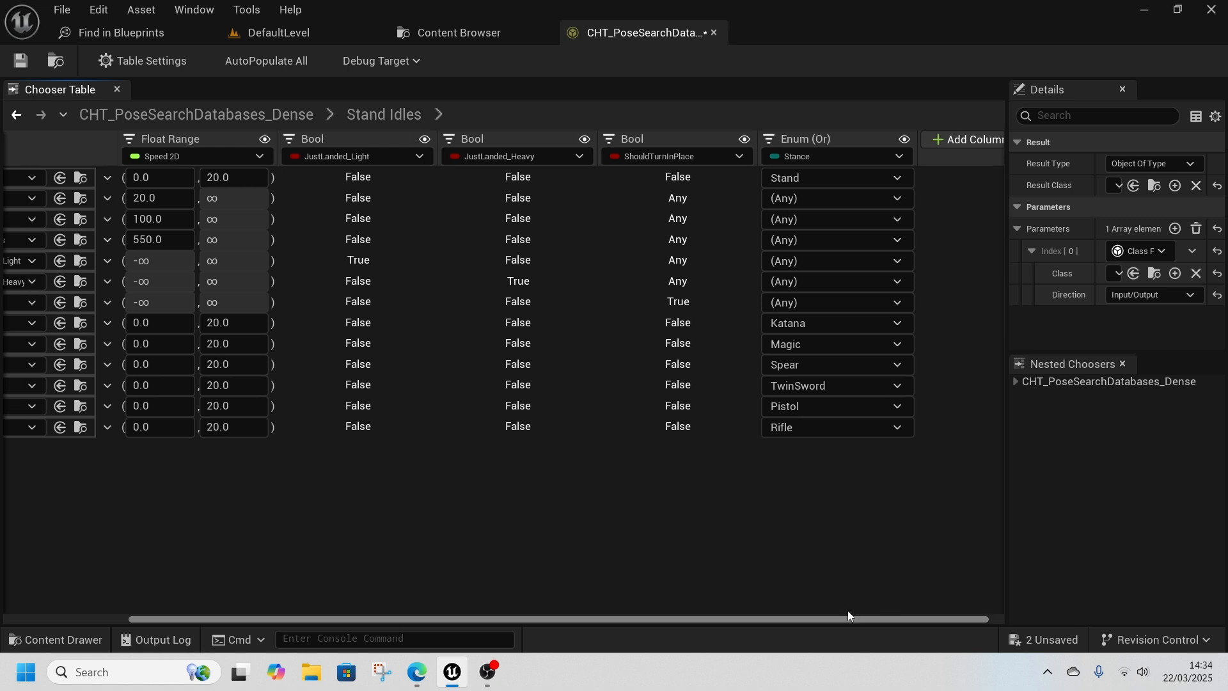
{"action": "left_click_drag", "start_coordinate": [847, 618], "coordinate": [704, 619]}
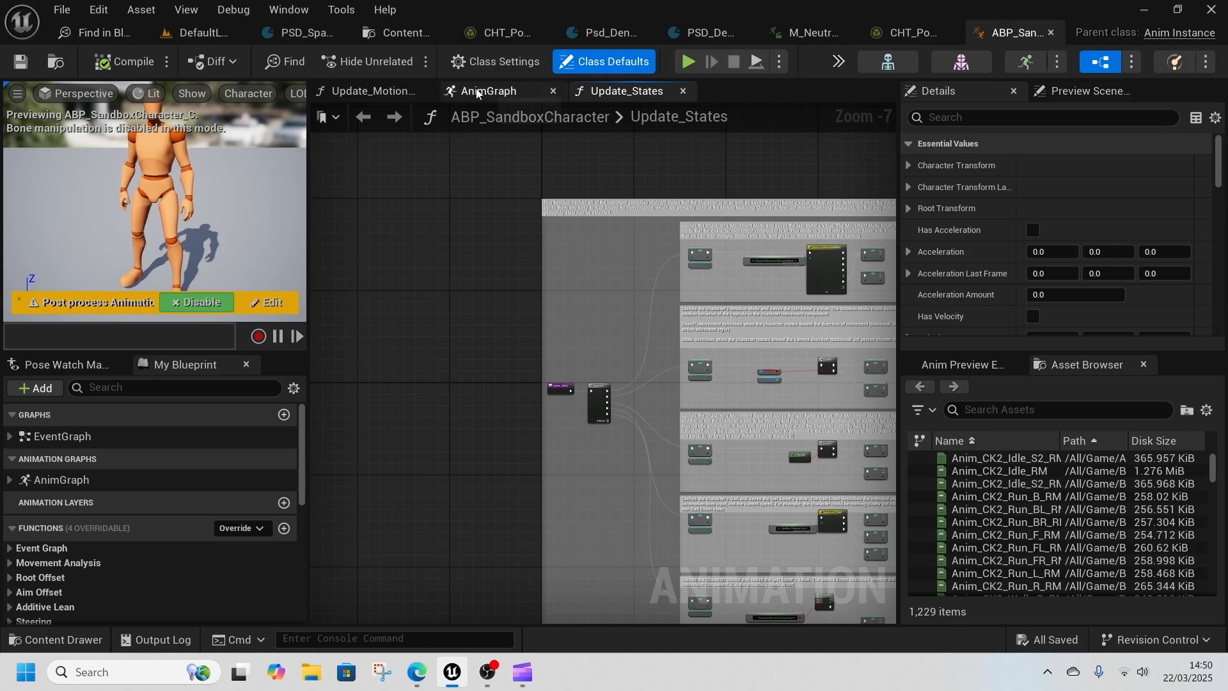
Step: Trace the AnimGraph of ABP_SandboxCharacter from the output pose back to the Motion Matching node
{"action": "left_click", "coordinate": [477, 93]}
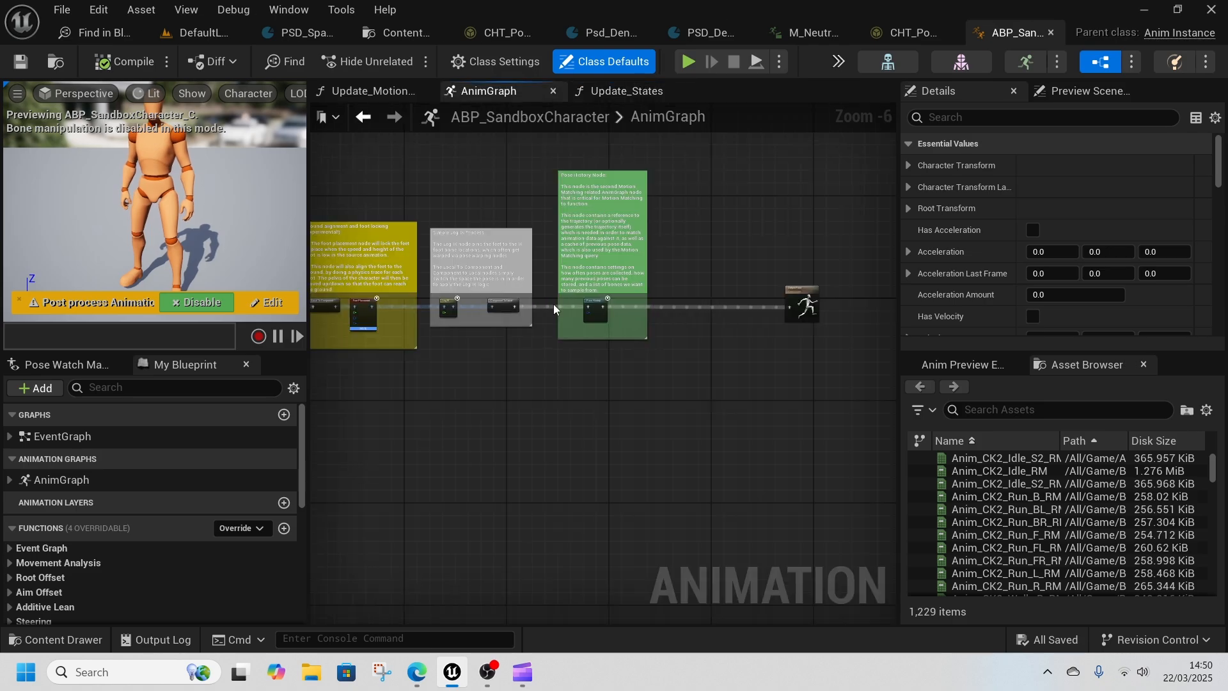
{"action": "right_click_drag", "start_coordinate": [421, 351], "coordinate": [650, 380]}
{"action": "right_click_drag", "start_coordinate": [458, 428], "coordinate": [729, 377]}
{"action": "mouse_move", "coordinate": [396, 406]}
{"action": "right_mouse_down"}
{"action": "mouse_move", "coordinate": [460, 389]}
{"action": "mouse_move", "coordinate": [703, 416]}
{"action": "right_mouse_up"}
{"action": "right_click_drag", "start_coordinate": [458, 390], "coordinate": [770, 460]}
{"action": "scroll", "coordinate": [620, 380], "scroll_direction": "up", "scroll_amount": 4}
{"action": "right_click_drag", "start_coordinate": [633, 395], "coordinate": [512, 390]}
{"action": "scroll", "coordinate": [687, 446], "scroll_direction": "down", "scroll_amount": 3}
{"action": "mouse_move", "coordinate": [780, 474]}
{"action": "right_mouse_down"}
{"action": "mouse_move", "coordinate": [436, 431]}
{"action": "mouse_move", "coordinate": [470, 432]}
{"action": "right_mouse_up"}
{"action": "right_click_drag", "start_coordinate": [784, 435], "coordinate": [461, 451]}
{"action": "mouse_move", "coordinate": [701, 455]}
{"action": "right_mouse_down"}
{"action": "mouse_move", "coordinate": [363, 458]}
{"action": "mouse_move", "coordinate": [796, 430]}
{"action": "right_mouse_up"}
{"action": "right_click_drag", "start_coordinate": [434, 442], "coordinate": [796, 442]}
{"action": "right_click_drag", "start_coordinate": [422, 467], "coordinate": [804, 487]}
{"action": "right_click_drag", "start_coordinate": [490, 502], "coordinate": [798, 497]}
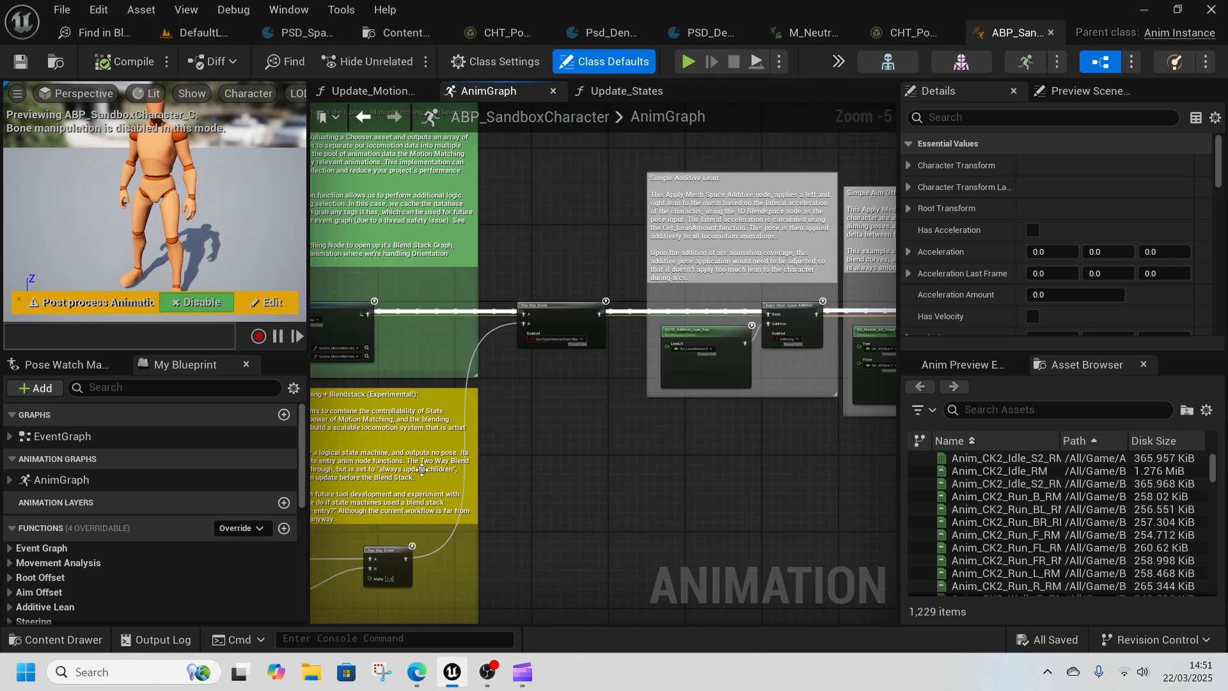
{"action": "right_click_drag", "start_coordinate": [377, 430], "coordinate": [619, 449]}
{"action": "scroll", "coordinate": [612, 343], "scroll_direction": "up", "scroll_amount": 2}
Step: Open the Motion Matching node's On Update function and examine its Evaluate Chooser, Self and Set Databases to Search nodes
{"action": "left_click", "coordinate": [598, 379]}
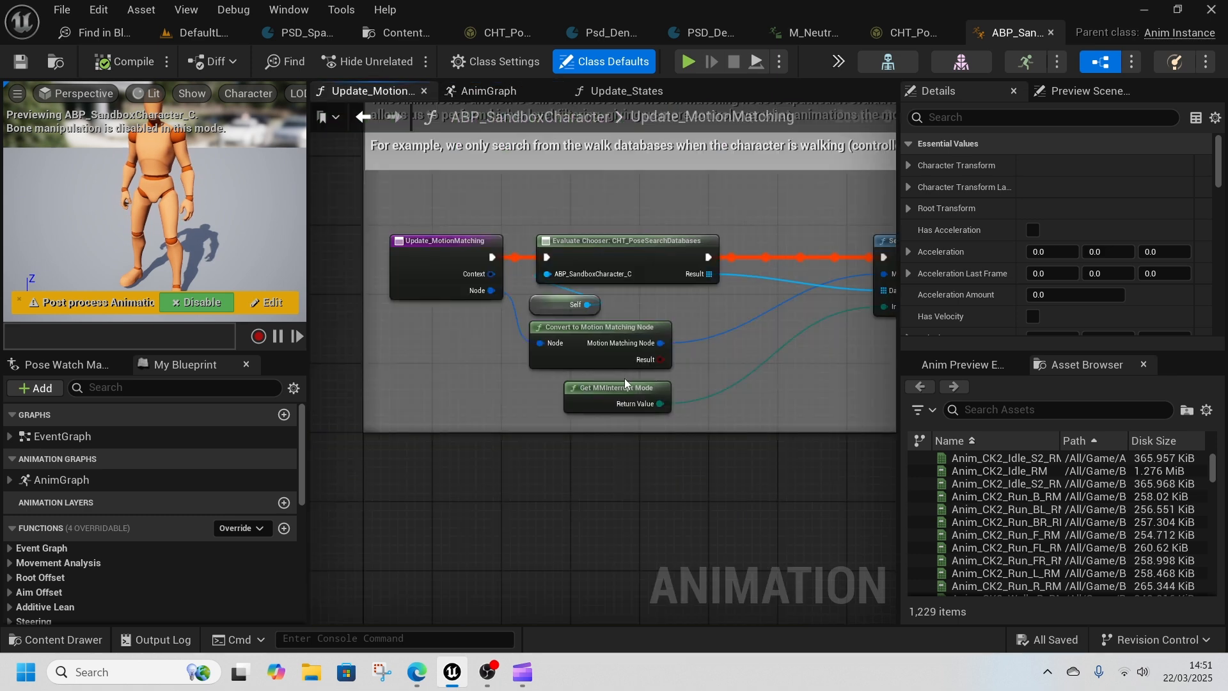
{"action": "left_click", "coordinate": [485, 275]}
{"action": "right_click_drag", "start_coordinate": [562, 322], "coordinate": [608, 331]}
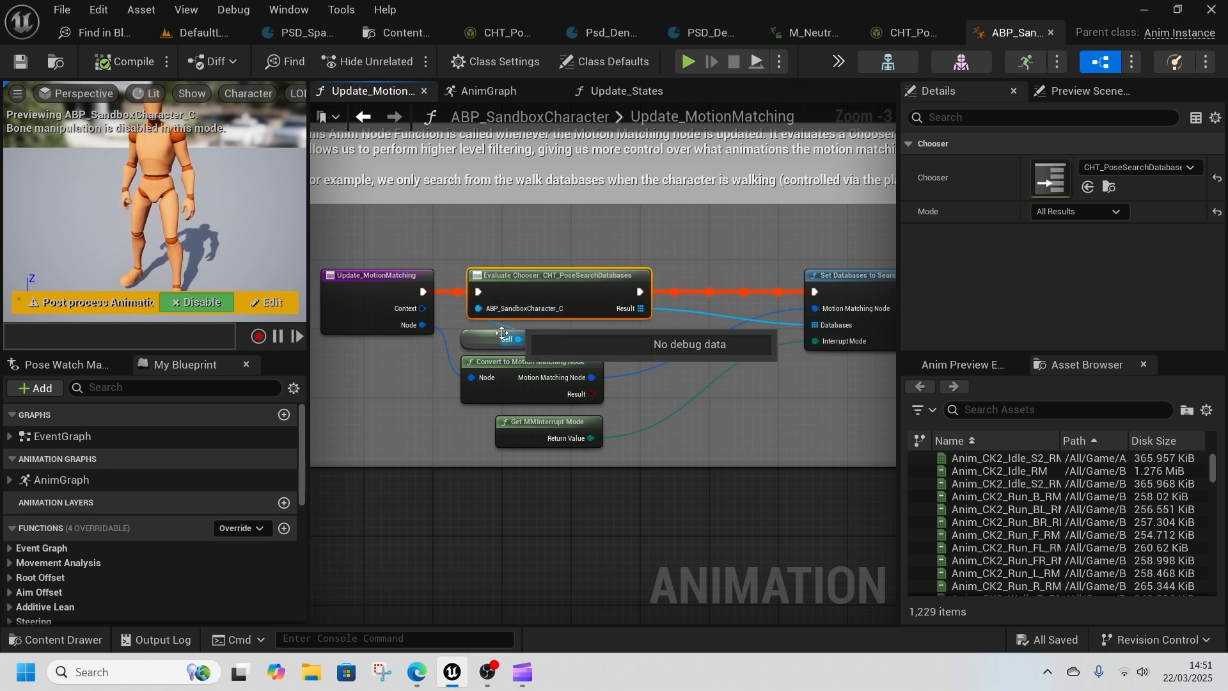
{"action": "left_click", "coordinate": [483, 344]}
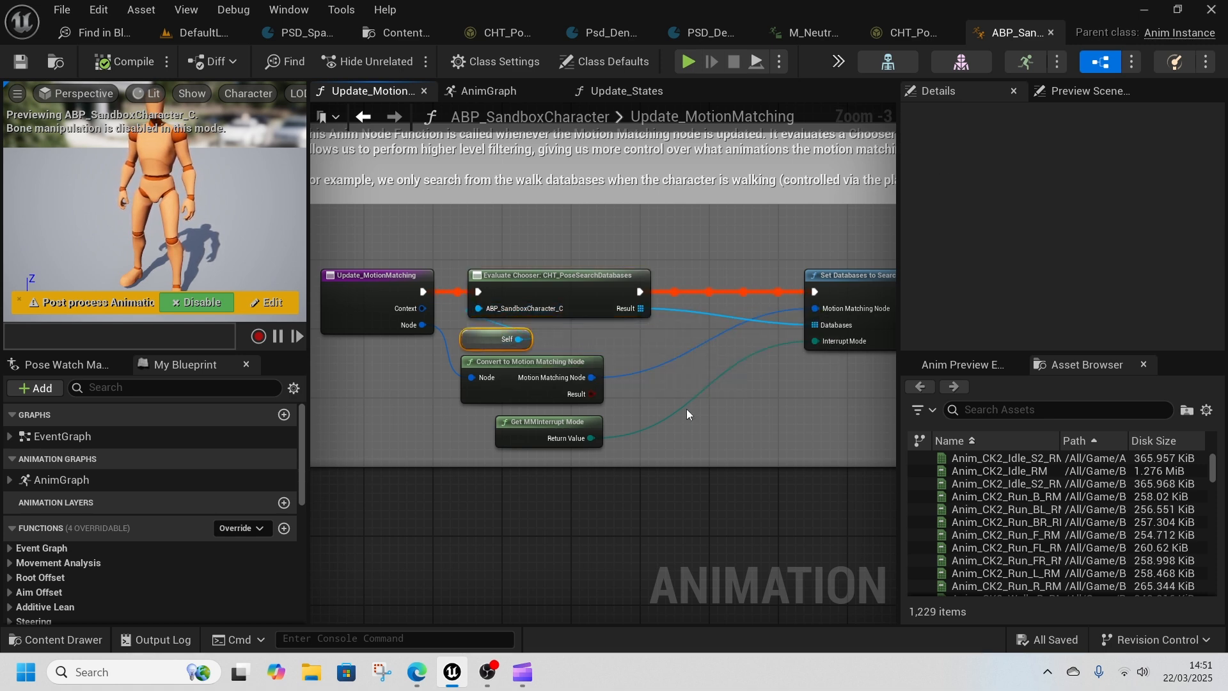
{"action": "right_click_drag", "start_coordinate": [729, 424], "coordinate": [633, 444]}
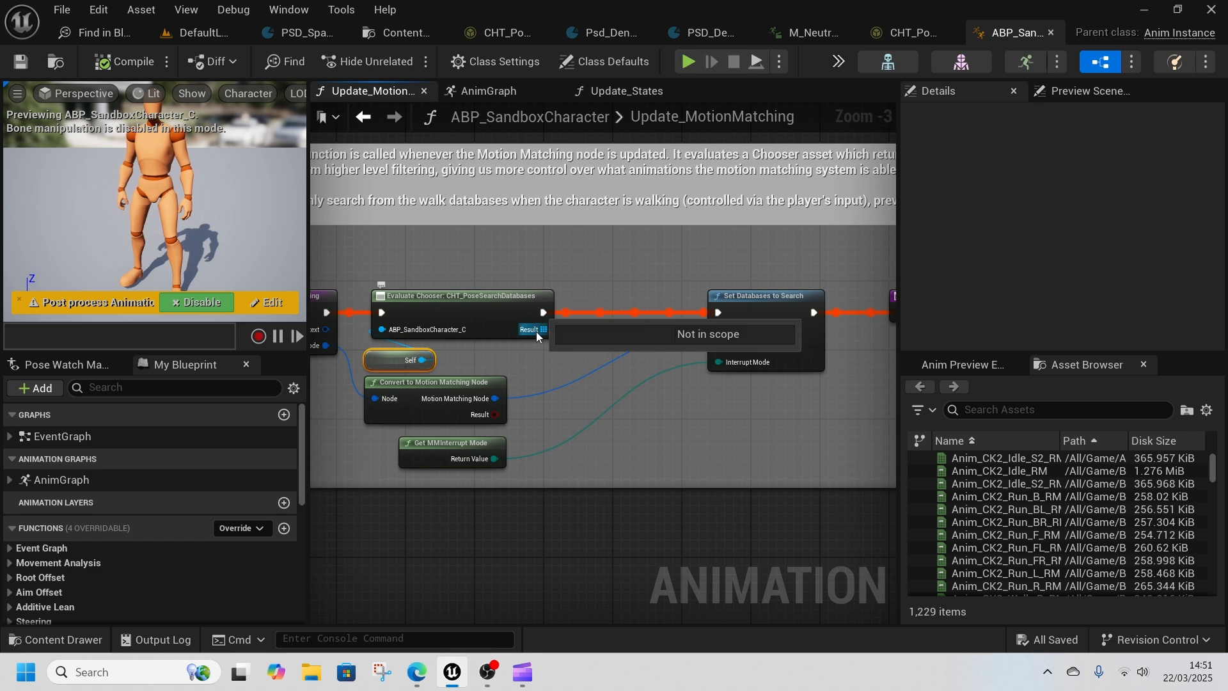
{"action": "left_click", "coordinate": [754, 296]}
{"action": "right_click_drag", "start_coordinate": [744, 414], "coordinate": [607, 431]}
Step: Open the Motion Matching node's Update_MotionMatching_PostSelection function and examine how it stores the selected database and its tags
{"action": "left_click", "coordinate": [360, 119]}
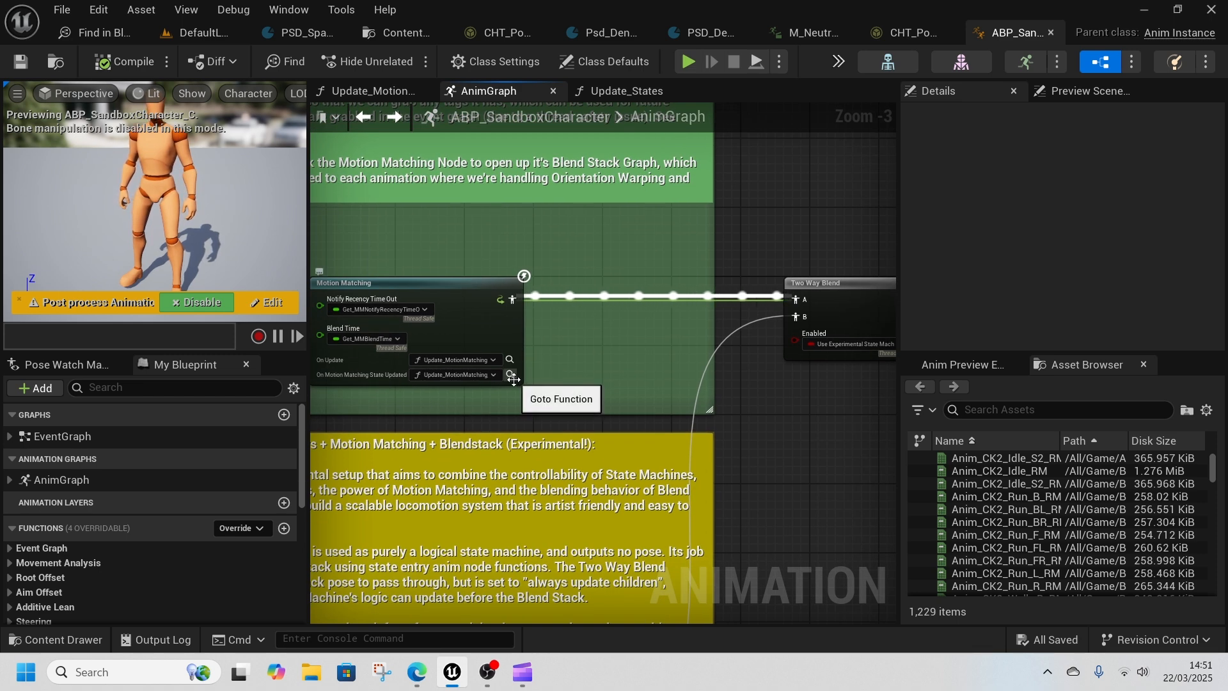
{"action": "left_click", "coordinate": [510, 374]}
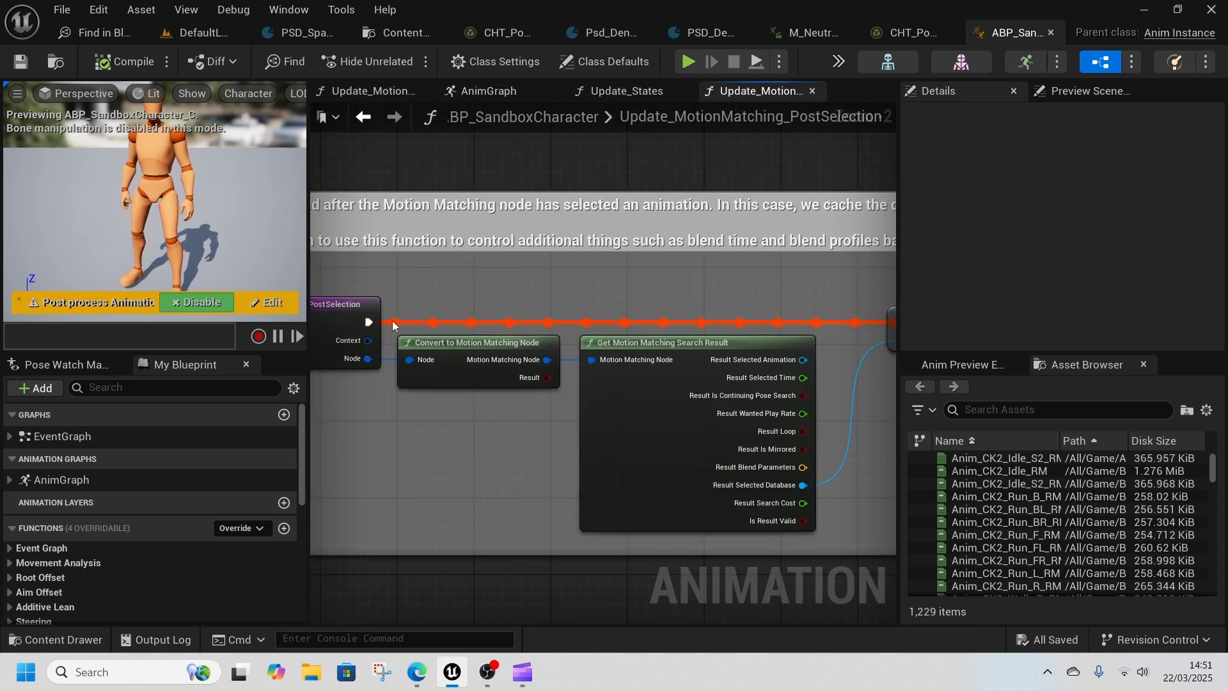
{"action": "scroll", "coordinate": [449, 367], "scroll_direction": "down", "scroll_amount": 2}
{"action": "right_click_drag", "start_coordinate": [697, 427], "coordinate": [600, 414]}
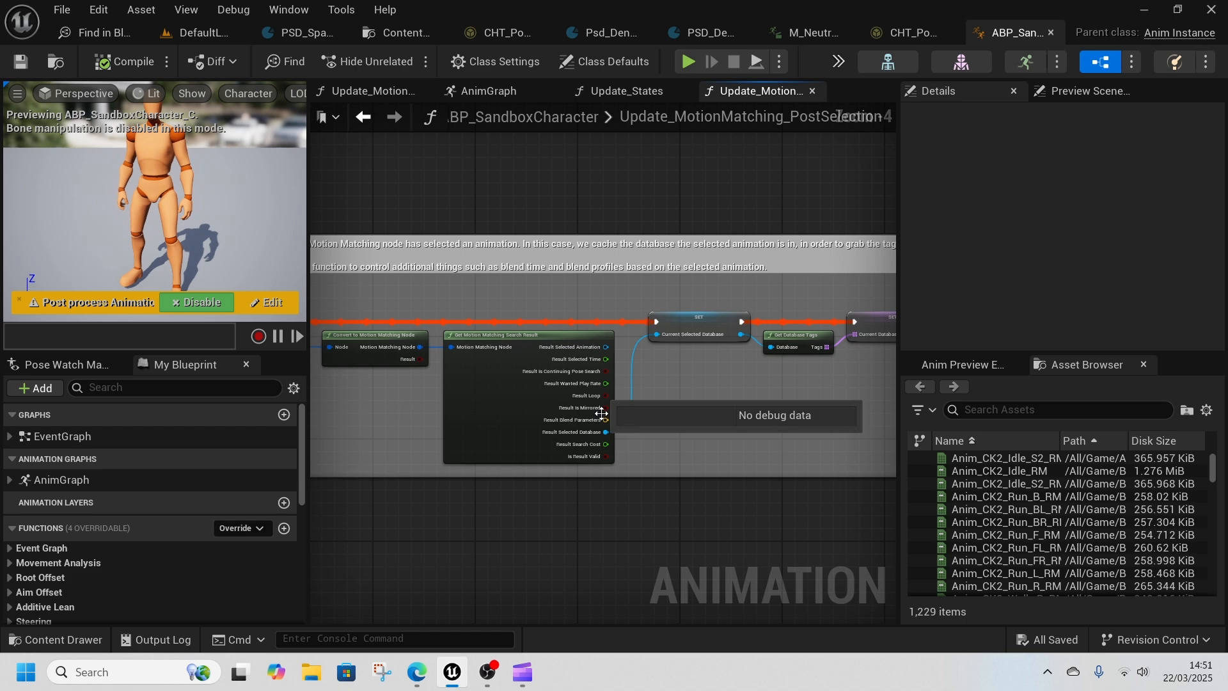
{"action": "scroll", "coordinate": [594, 419], "scroll_direction": "up", "scroll_amount": 1}
{"action": "right_click_drag", "start_coordinate": [718, 369], "coordinate": [549, 389]}
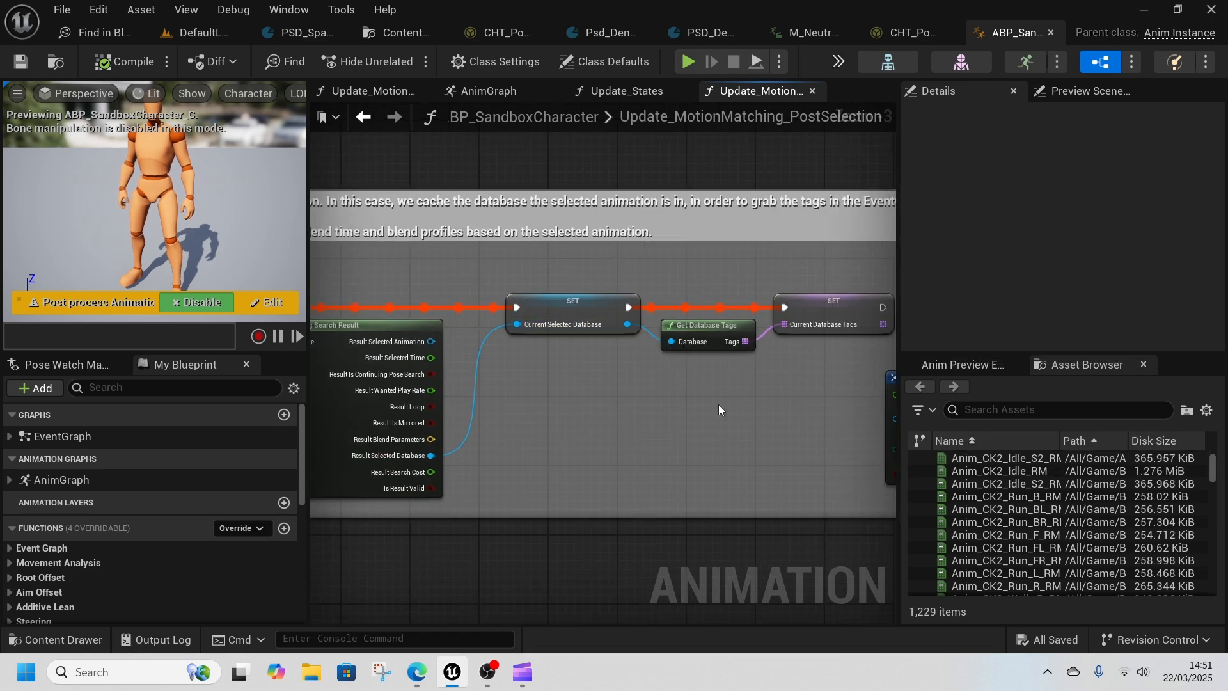
{"action": "right_click_drag", "start_coordinate": [719, 404], "coordinate": [489, 402]}
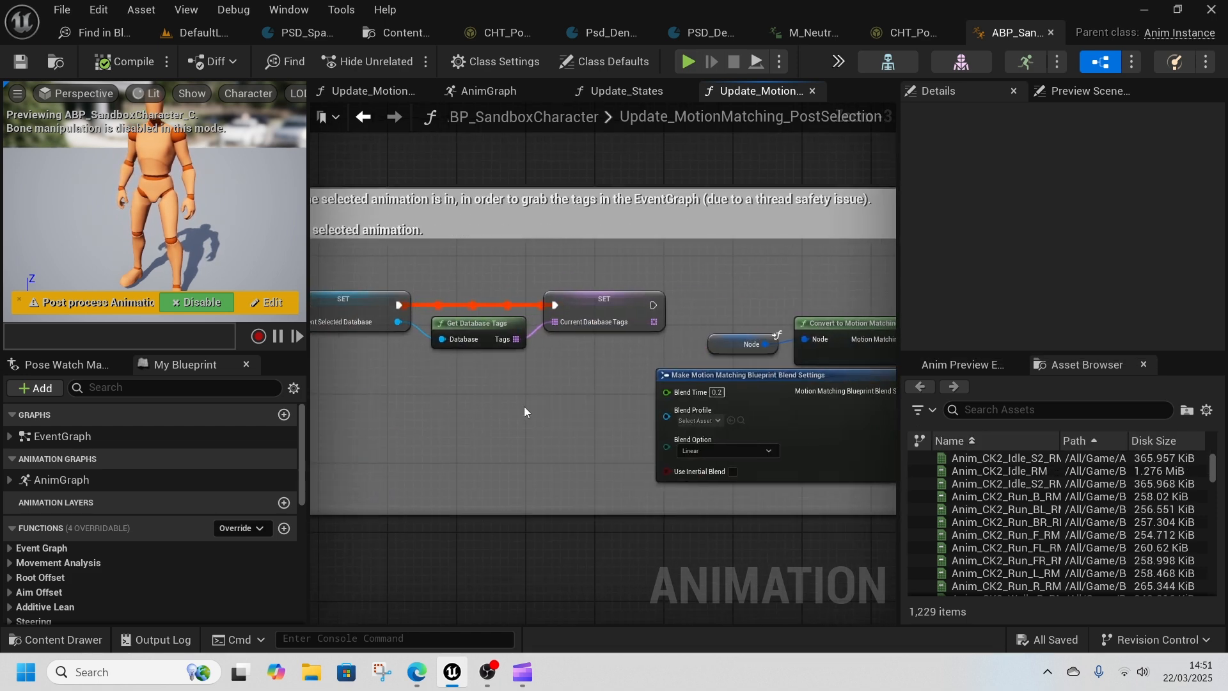
{"action": "left_click", "coordinate": [600, 312]}
Step: Return to the AnimGraph and follow the pose chain to the Pose History node to inspect its trajectory input and settings
{"action": "left_click", "coordinate": [364, 118]}
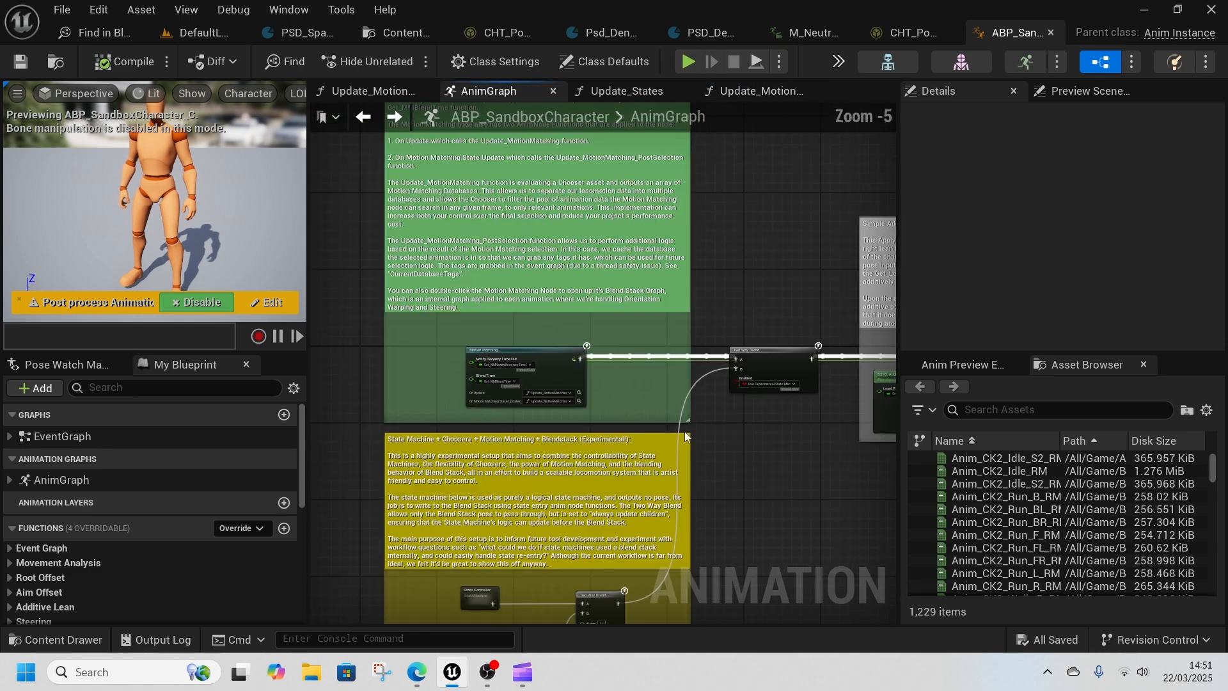
{"action": "right_click_drag", "start_coordinate": [710, 438], "coordinate": [298, 425]}
{"action": "right_click_drag", "start_coordinate": [645, 396], "coordinate": [441, 385]}
{"action": "right_click_drag", "start_coordinate": [650, 486], "coordinate": [346, 481]}
{"action": "right_click_drag", "start_coordinate": [691, 455], "coordinate": [396, 451]}
{"action": "right_click_drag", "start_coordinate": [712, 423], "coordinate": [554, 425]}
{"action": "right_click_drag", "start_coordinate": [792, 382], "coordinate": [490, 372]}
{"action": "scroll", "coordinate": [521, 314], "scroll_direction": "up", "scroll_amount": 1}
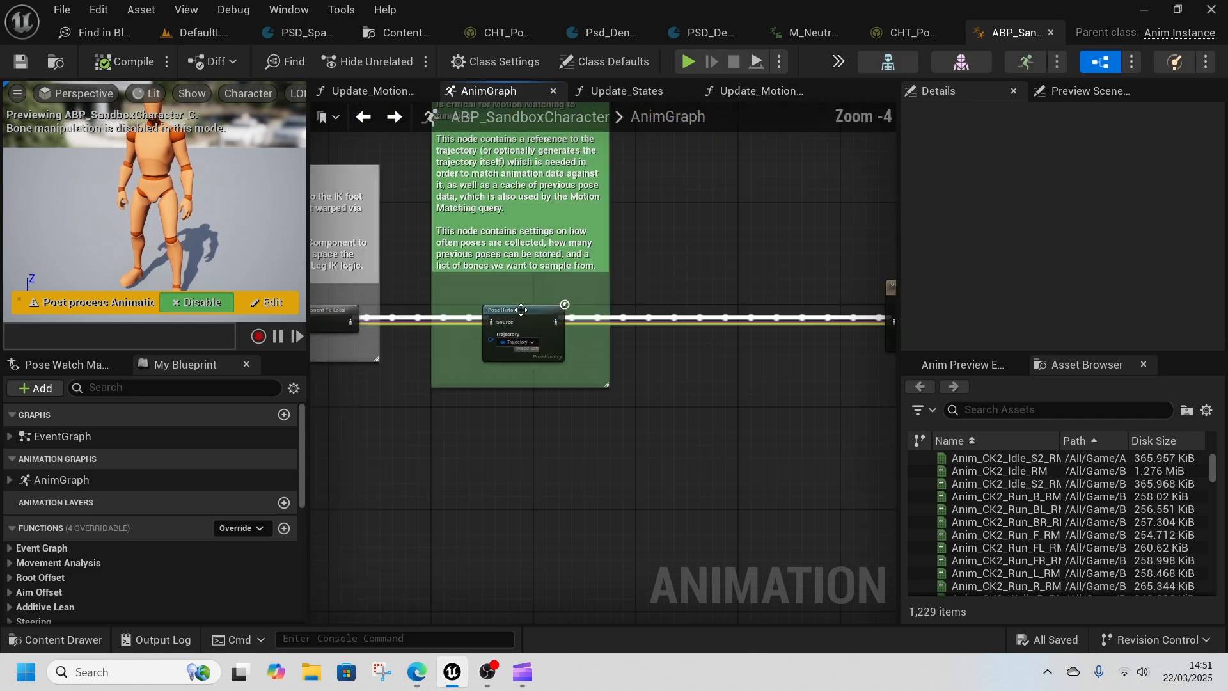
{"action": "scroll", "coordinate": [520, 309], "scroll_direction": "up", "scroll_amount": 1}
{"action": "left_click", "coordinate": [519, 354]}
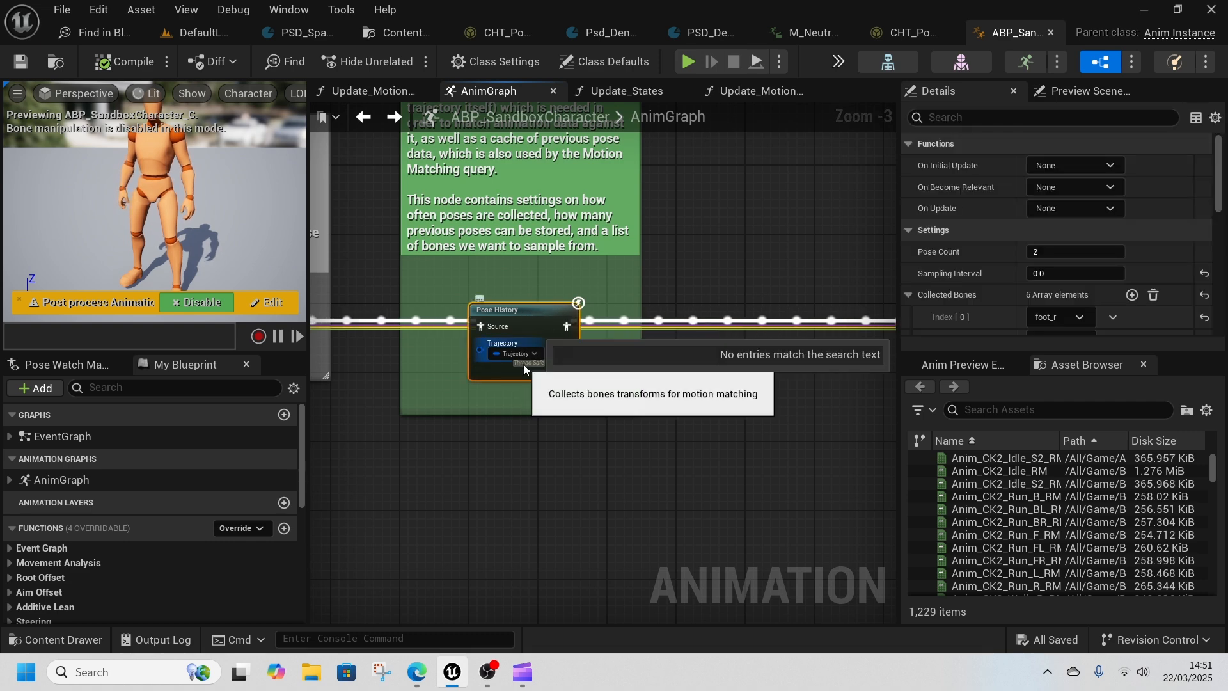
{"action": "left_click", "coordinate": [451, 413]}
{"action": "right_click_drag", "start_coordinate": [452, 473], "coordinate": [645, 467]}
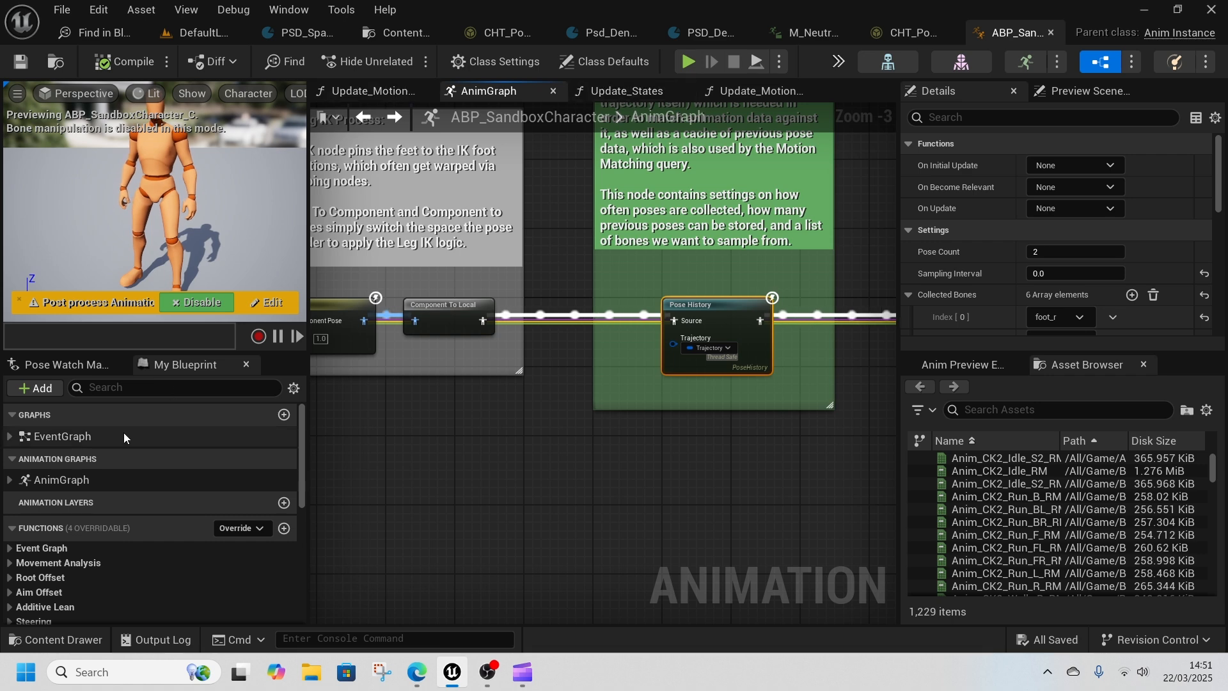
Step: Open the EventGraph of the animation blueprint from its list of graphs
{"action": "left_click", "coordinate": [63, 481]}
{"action": "left_click", "coordinate": [85, 417]}
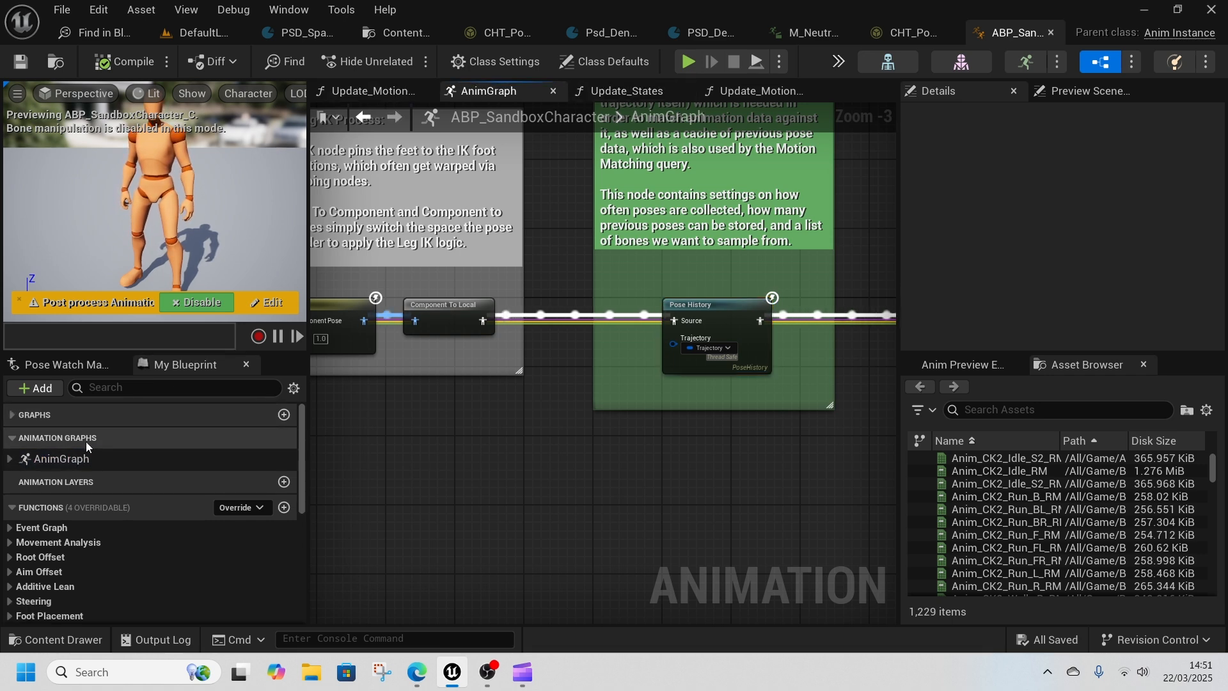
{"action": "left_click", "coordinate": [50, 415]}
{"action": "double_click", "coordinate": [60, 430]}
{"action": "scroll", "coordinate": [402, 314], "scroll_direction": "up", "scroll_amount": 3}
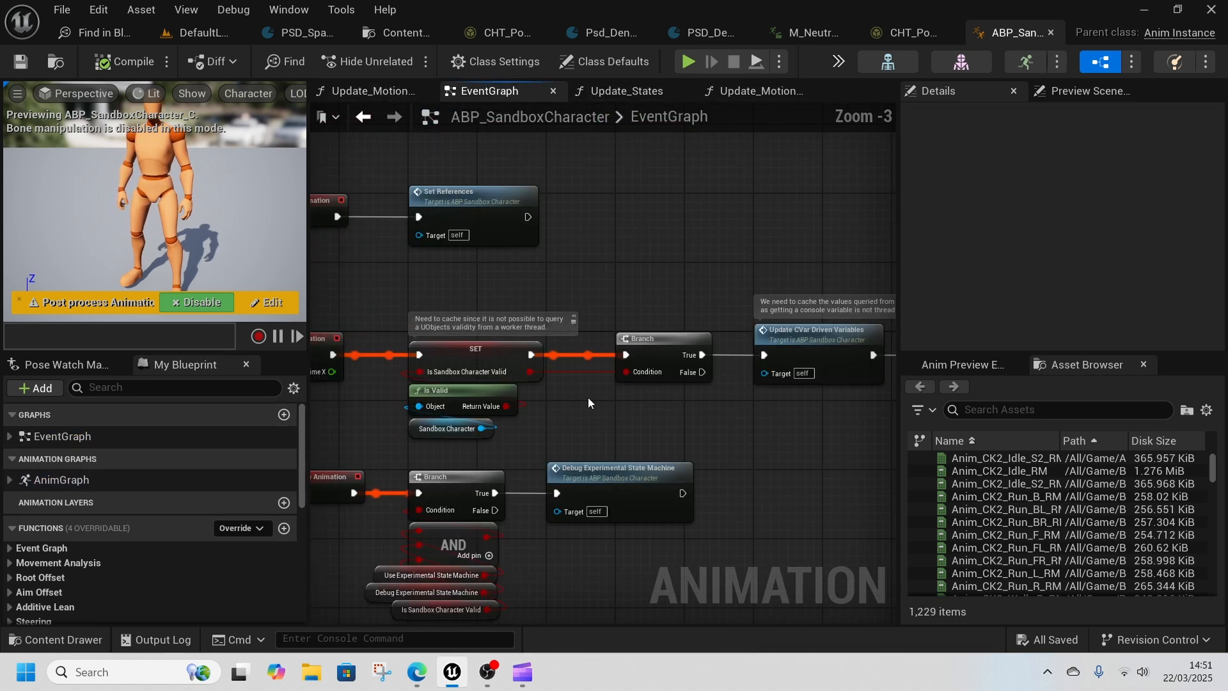
Step: Open the Update CVar Driven Variables function from the EventGraph and review the console variables it reads and sets
{"action": "right_click_drag", "start_coordinate": [589, 398], "coordinate": [624, 336]}
{"action": "right_click_drag", "start_coordinate": [724, 362], "coordinate": [395, 410]}
{"action": "double_click", "coordinate": [521, 327]}
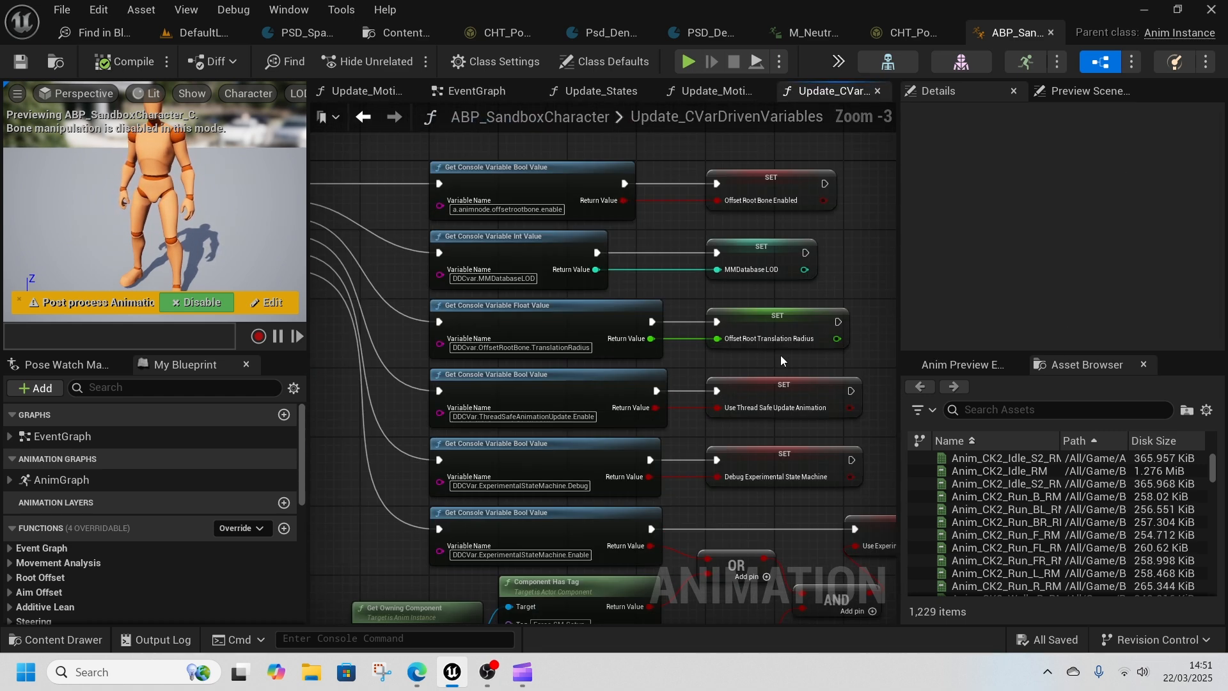
{"action": "right_click_drag", "start_coordinate": [781, 356], "coordinate": [679, 216]}
{"action": "right_click_drag", "start_coordinate": [736, 401], "coordinate": [666, 404]}
{"action": "right_click_drag", "start_coordinate": [750, 260], "coordinate": [720, 374]}
{"action": "right_click_drag", "start_coordinate": [649, 193], "coordinate": [662, 275]}
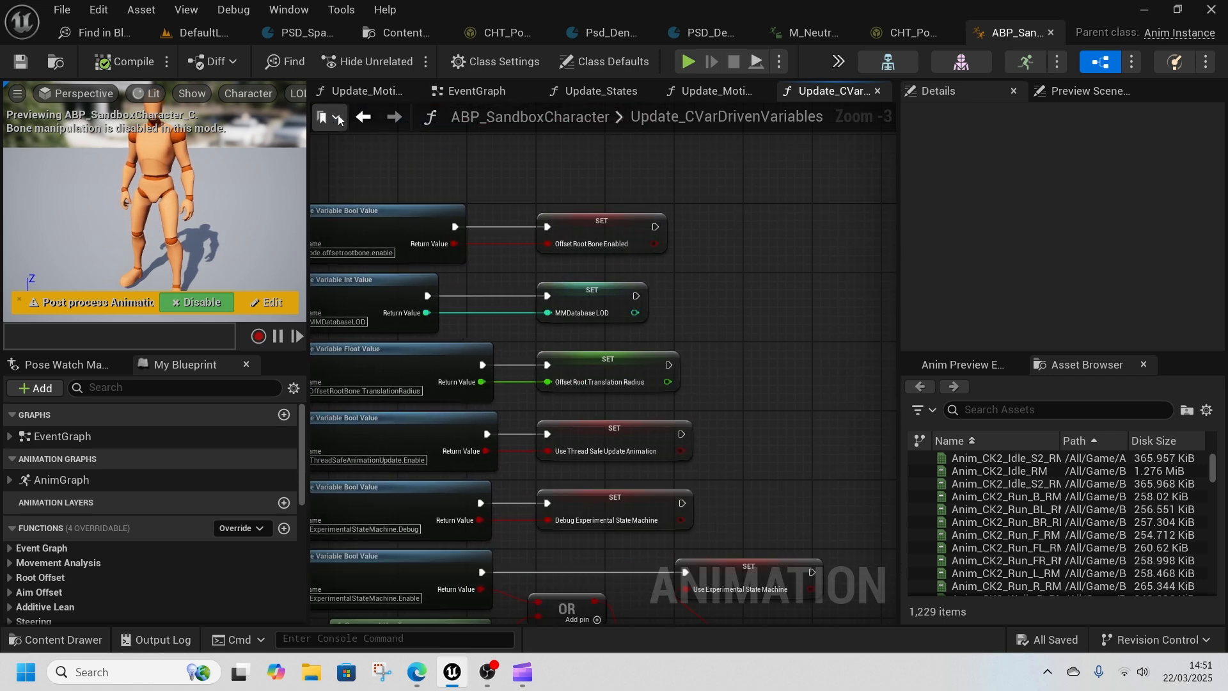
Step: Return to the EventGraph, open the Update_Logic function, and from there open the Update_Trajectory function
{"action": "left_click", "coordinate": [364, 116]}
{"action": "scroll", "coordinate": [515, 345], "scroll_direction": "down", "scroll_amount": 2}
{"action": "double_click", "coordinate": [552, 325]}
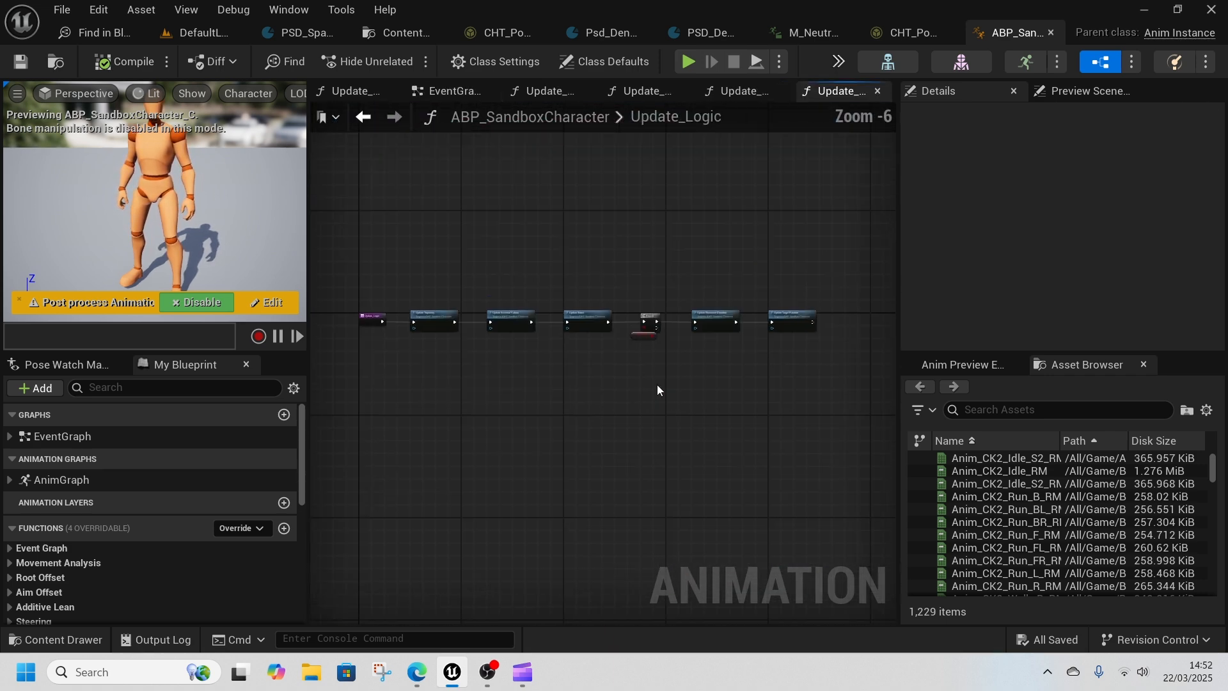
{"action": "scroll", "coordinate": [416, 370], "scroll_direction": "up", "scroll_amount": 4}
{"action": "double_click", "coordinate": [493, 337]}
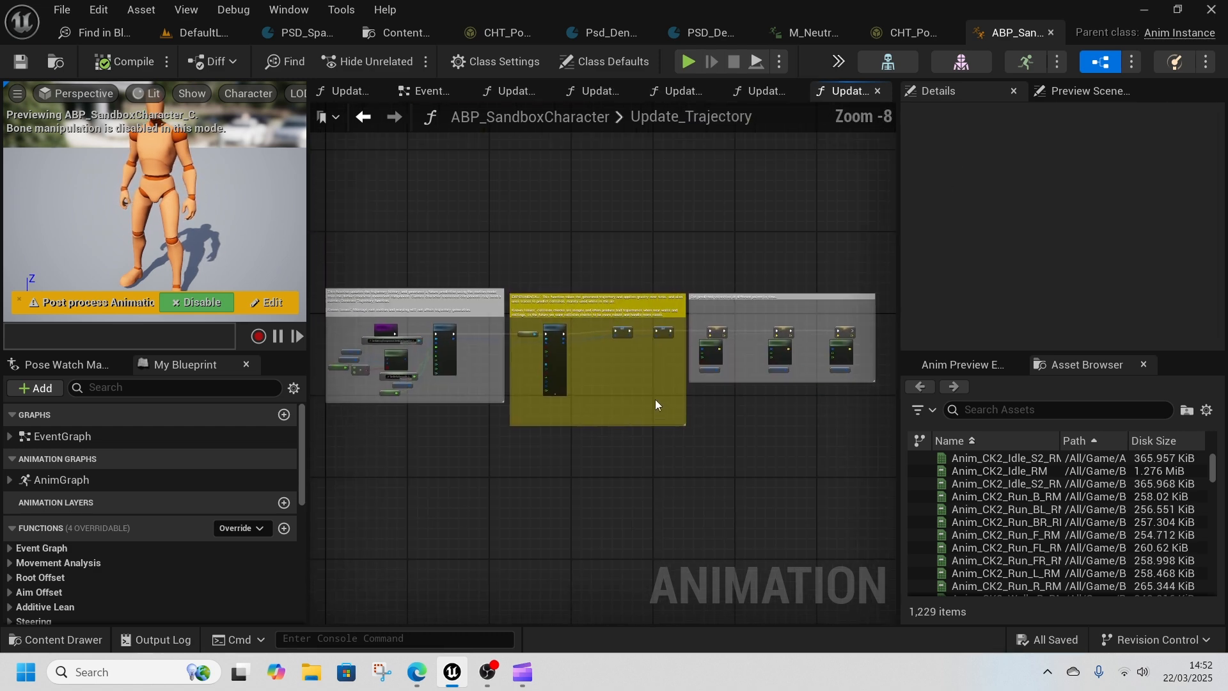
Step: Examine the Pose Search Generate Trajectory node in Update_Trajectory, including its inputs, sampling intervals and history and prediction counts
{"action": "scroll", "coordinate": [544, 365], "scroll_direction": "up", "scroll_amount": 4}
{"action": "right_click_drag", "start_coordinate": [500, 357], "coordinate": [799, 363]}
{"action": "right_click_drag", "start_coordinate": [459, 386], "coordinate": [560, 387]}
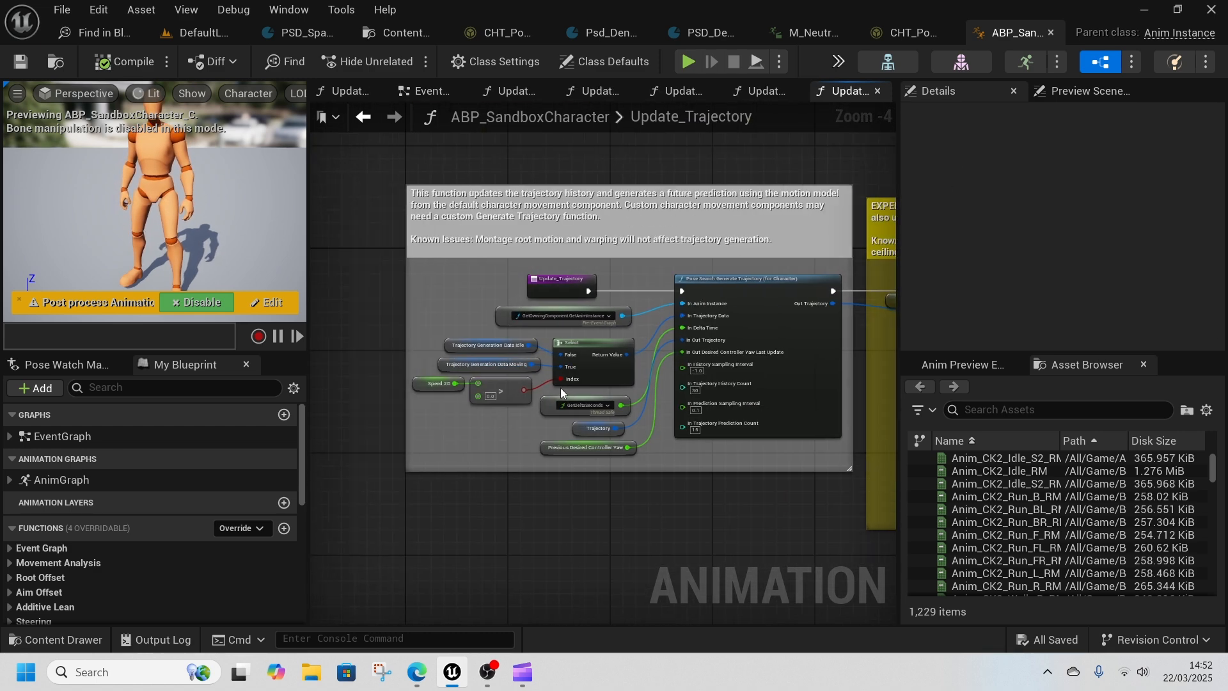
{"action": "right_click_drag", "start_coordinate": [702, 463], "coordinate": [527, 479]}
{"action": "scroll", "coordinate": [575, 367], "scroll_direction": "up", "scroll_amount": 2}
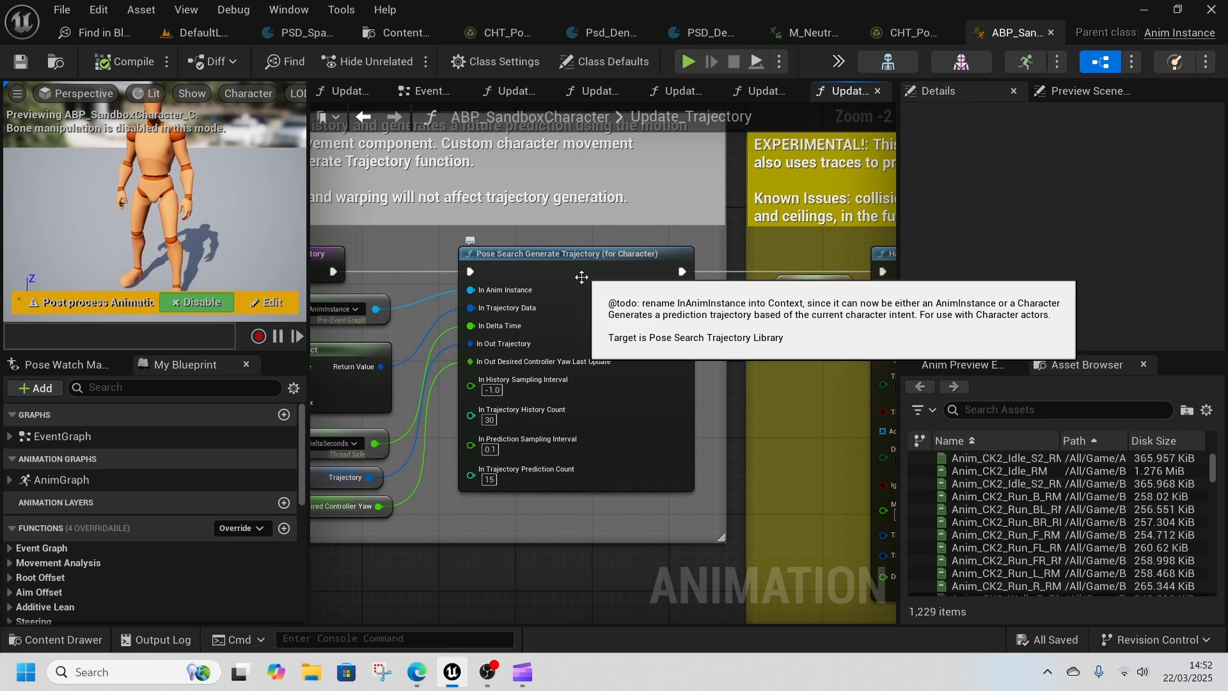
{"action": "right_click_drag", "start_coordinate": [502, 525], "coordinate": [626, 535]}
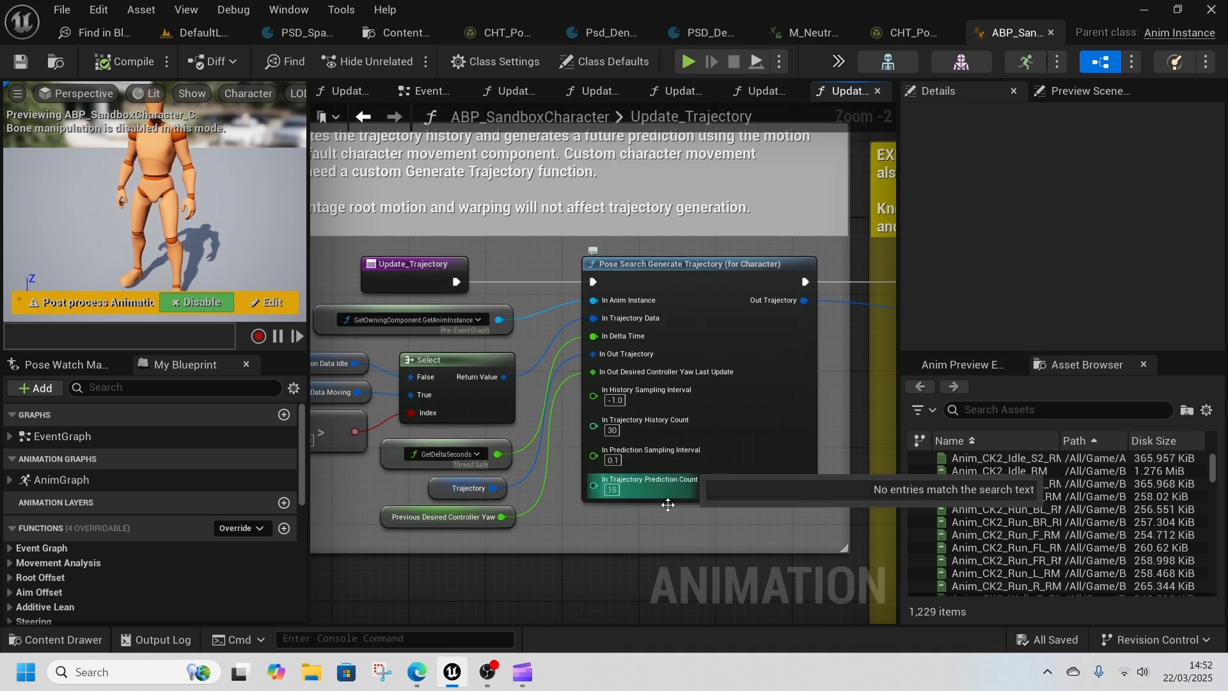
{"action": "right_click_drag", "start_coordinate": [734, 528], "coordinate": [556, 502]}
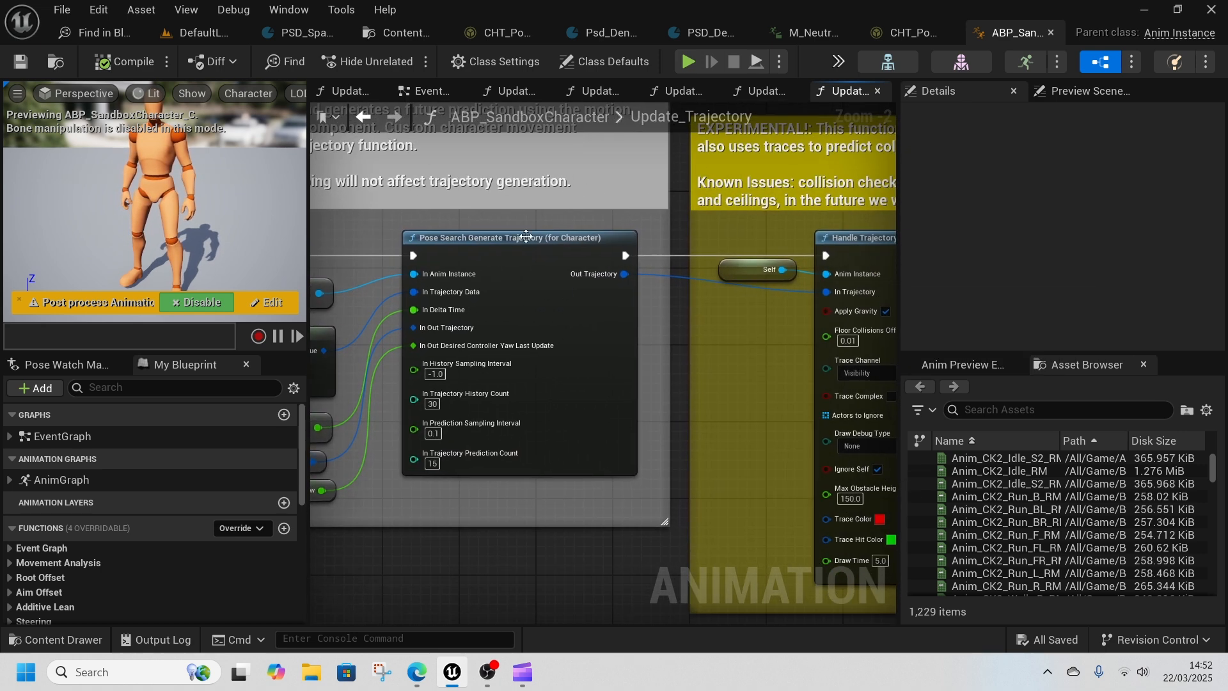
Step: Follow Update_Trajectory through the experimental trajectory collision section to the past, current and future trajectory velocity nodes
{"action": "right_click_drag", "start_coordinate": [698, 412], "coordinate": [422, 460]}
{"action": "right_click_drag", "start_coordinate": [789, 438], "coordinate": [500, 437]}
{"action": "right_click_drag", "start_coordinate": [749, 441], "coordinate": [445, 438]}
{"action": "scroll", "coordinate": [792, 499], "scroll_direction": "down", "scroll_amount": 1}
{"action": "right_click_drag", "start_coordinate": [792, 503], "coordinate": [714, 440]}
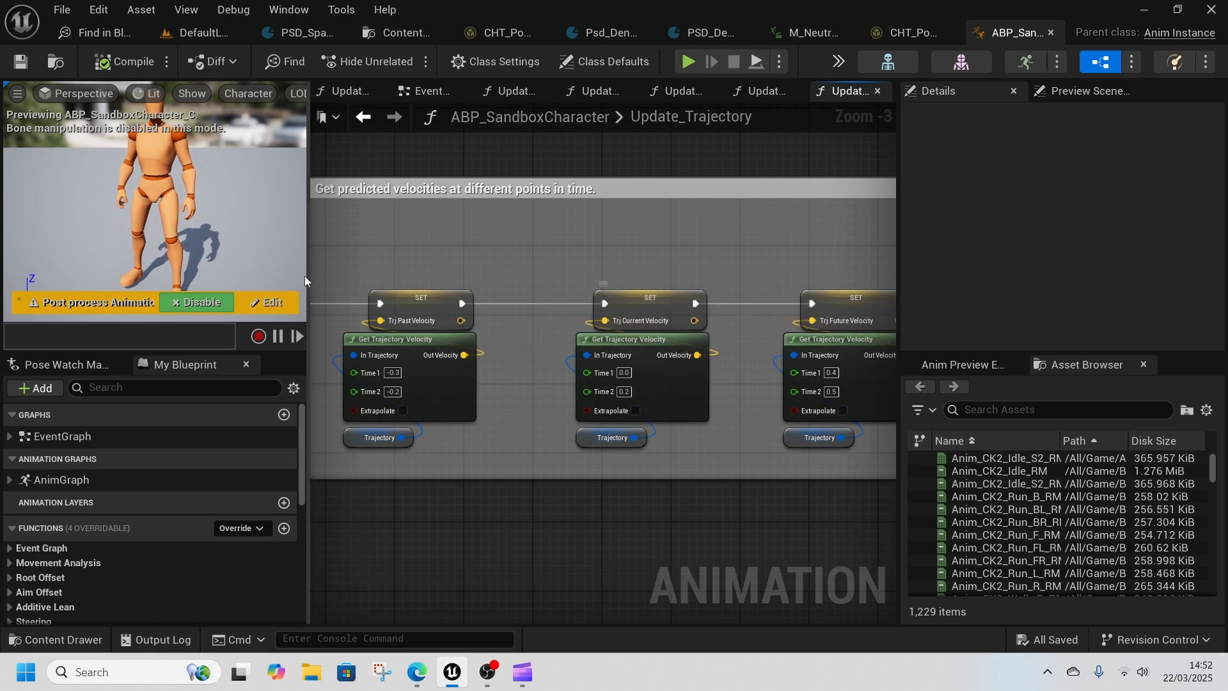
{"action": "right_click_drag", "start_coordinate": [712, 409], "coordinate": [658, 438]}
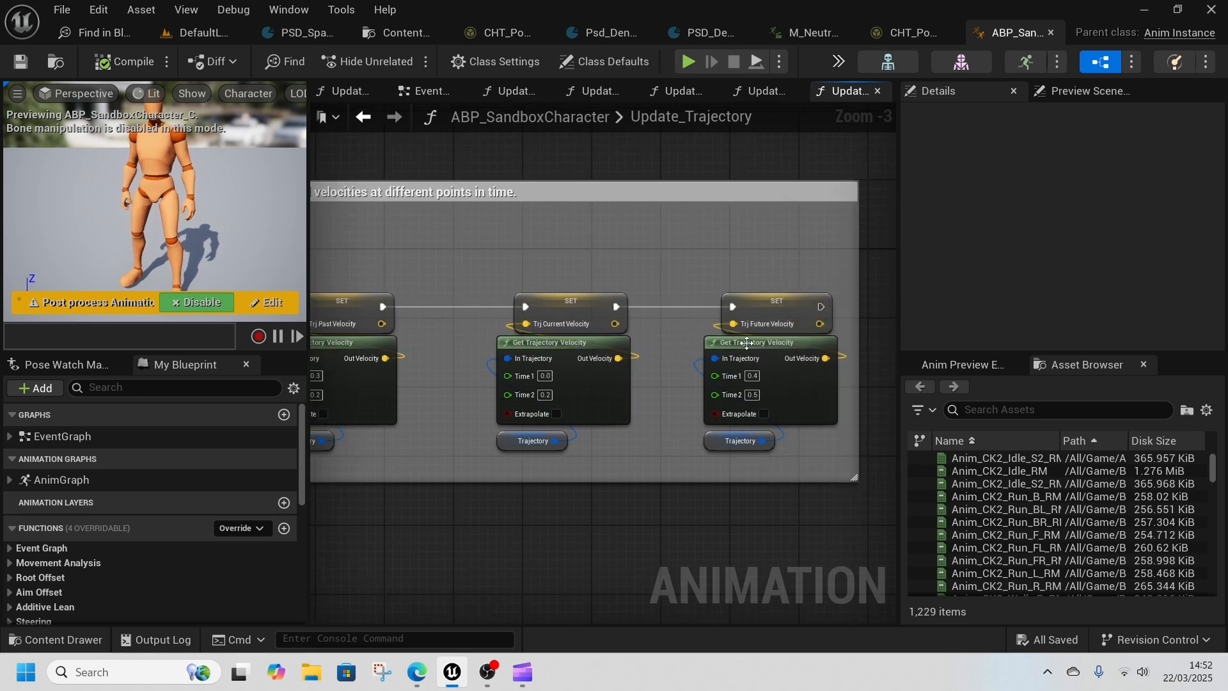
{"action": "scroll", "coordinate": [603, 454], "scroll_direction": "down", "scroll_amount": 1}
Step: Return to Update_Logic, open the Update_EssentialValues function and review its sections down to the cached acceleration values
{"action": "left_click", "coordinate": [761, 91]}
{"action": "double_click", "coordinate": [687, 339]}
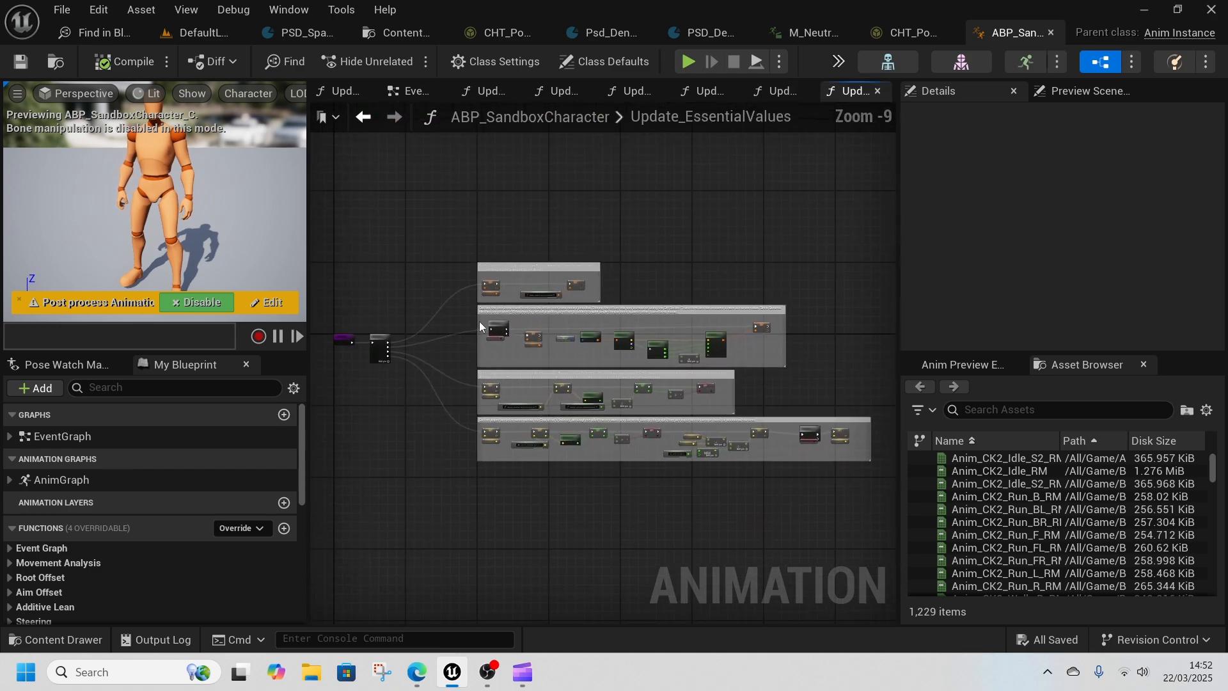
{"action": "scroll", "coordinate": [585, 312], "scroll_direction": "up", "scroll_amount": 6}
{"action": "right_click_drag", "start_coordinate": [505, 382], "coordinate": [532, 331]}
{"action": "right_click_drag", "start_coordinate": [665, 436], "coordinate": [378, 397]}
{"action": "right_click_drag", "start_coordinate": [467, 435], "coordinate": [585, 240]}
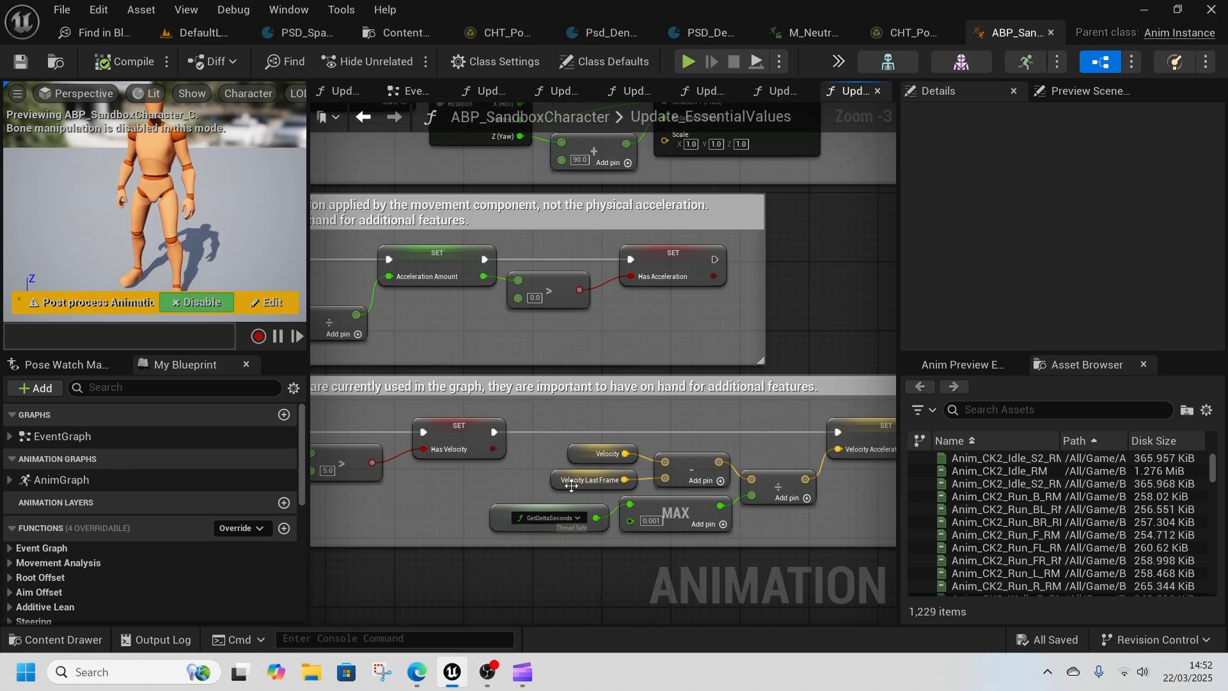
Step: Examine how the velocity section of Update_EssentialValues sets Velocity, Speed 2D, Has Velocity and Velocity Acceleration
{"action": "right_click_drag", "start_coordinate": [487, 494], "coordinate": [555, 411]}
{"action": "right_click_drag", "start_coordinate": [753, 506], "coordinate": [488, 511]}
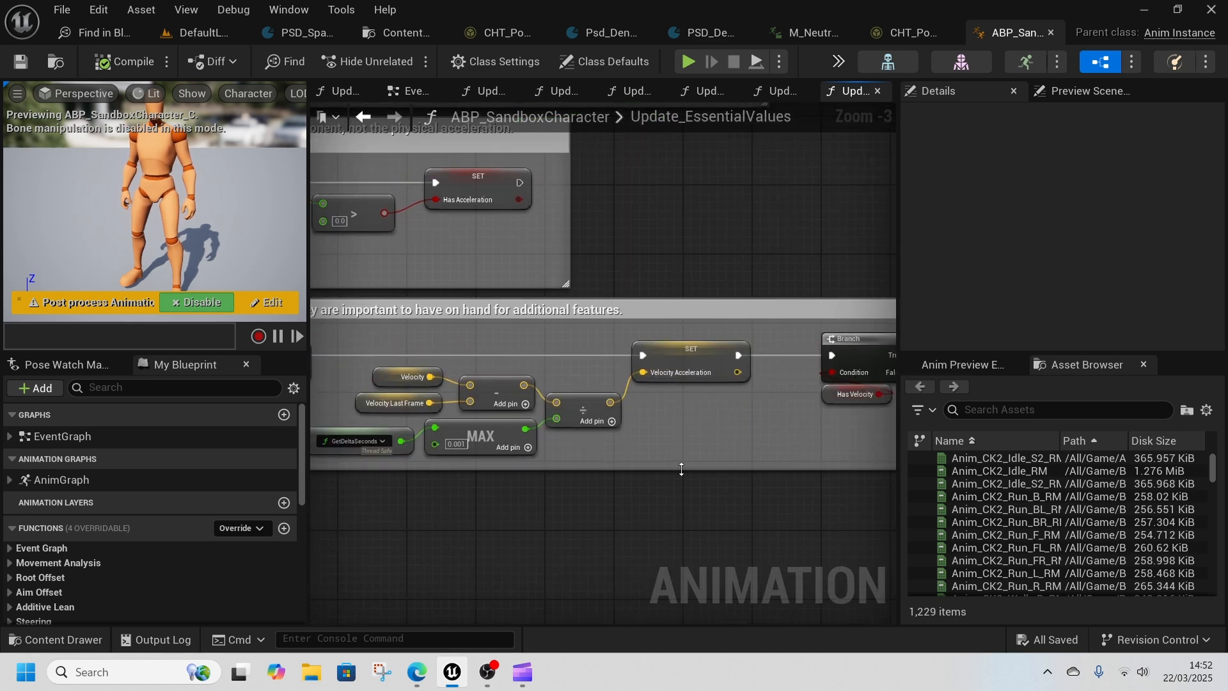
{"action": "right_click_drag", "start_coordinate": [730, 476], "coordinate": [781, 480]}
{"action": "left_click", "coordinate": [576, 350]}
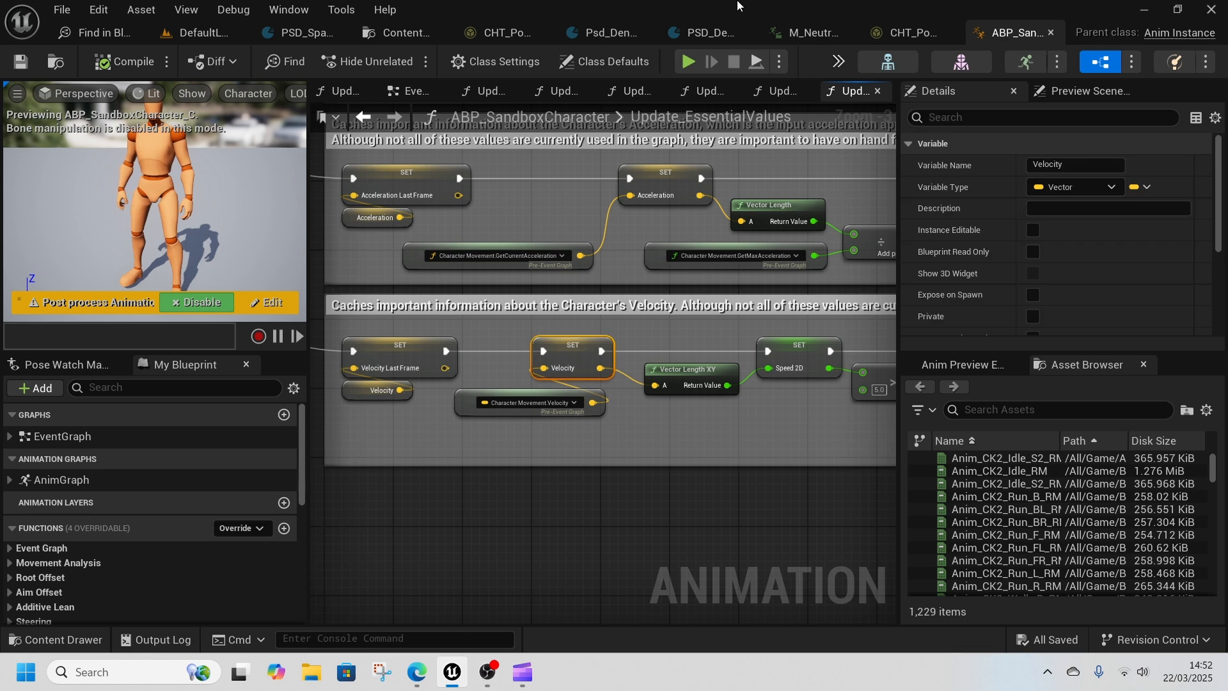
{"action": "left_click", "coordinate": [680, 34]}
{"action": "left_click", "coordinate": [663, 35]}
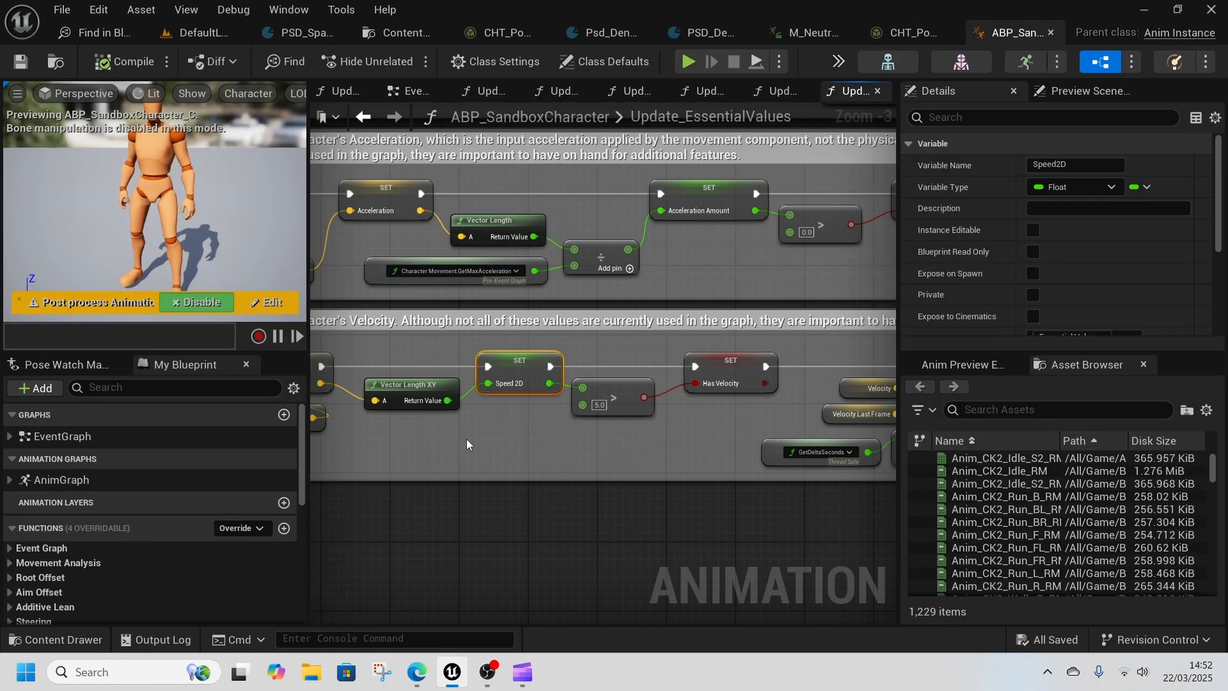
{"action": "right_click_drag", "start_coordinate": [468, 441], "coordinate": [556, 439]}
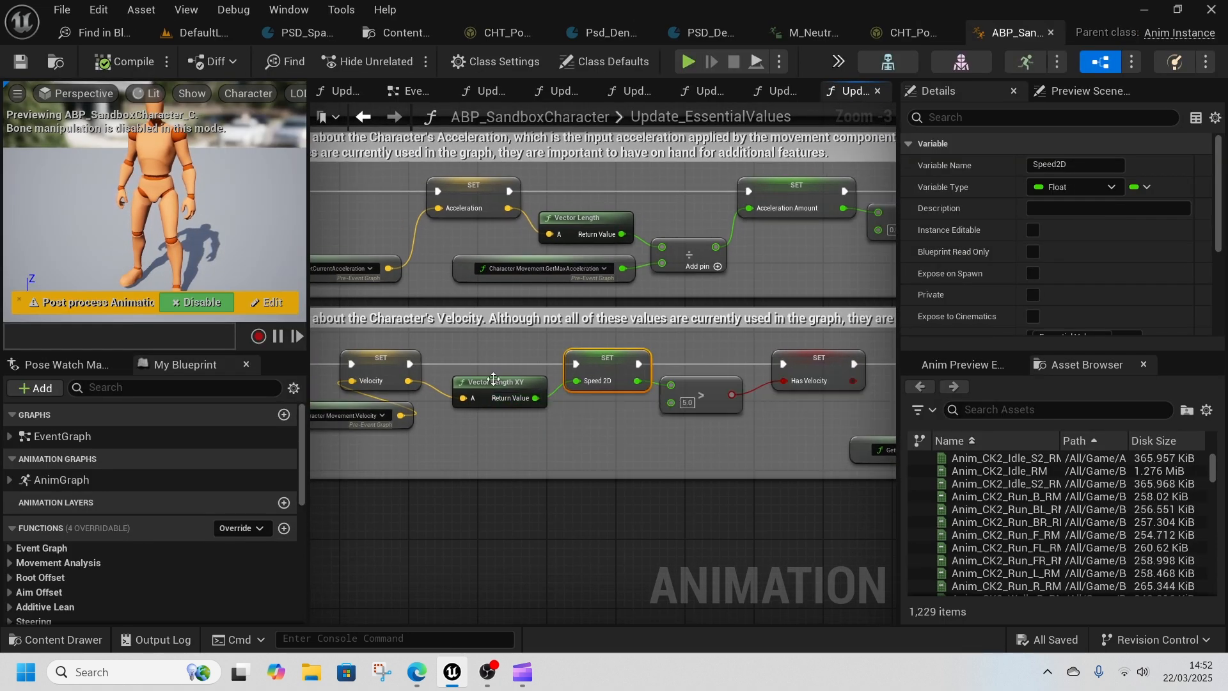
Step: Look through the dense katana idle database, the sparse Stand Runs chooser and the dense Stand Idles chooser for the variables filtering their rows
{"action": "left_click", "coordinate": [617, 37]}
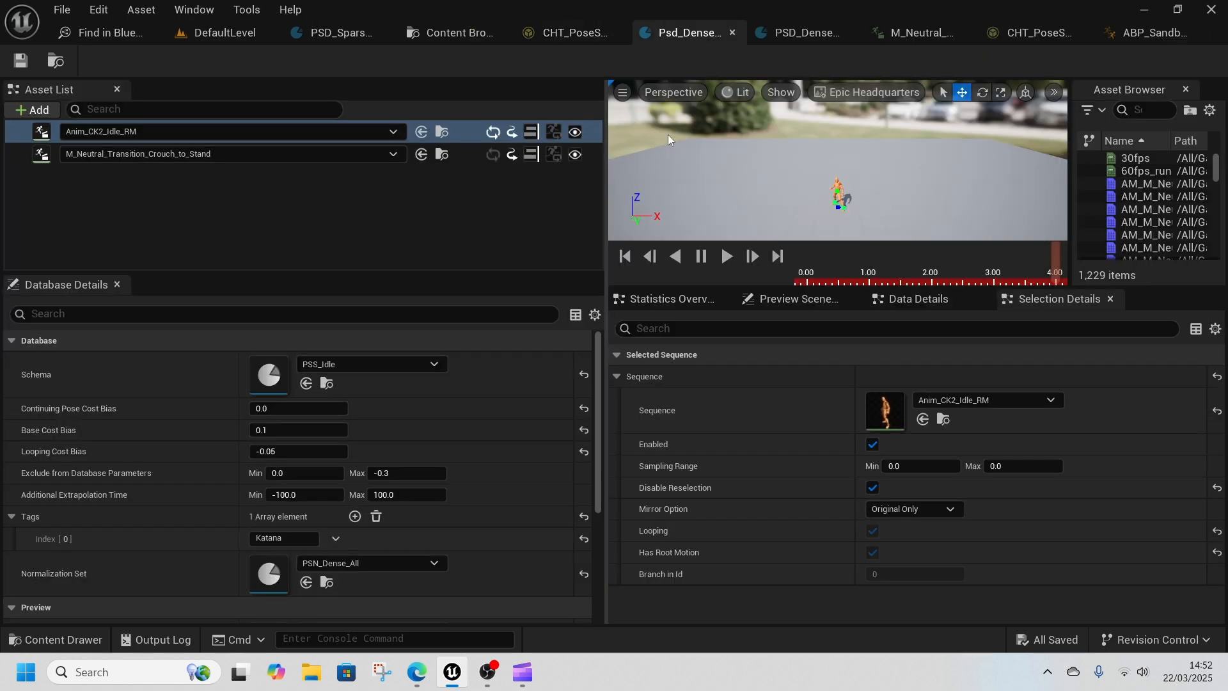
{"action": "left_click", "coordinate": [1049, 36]}
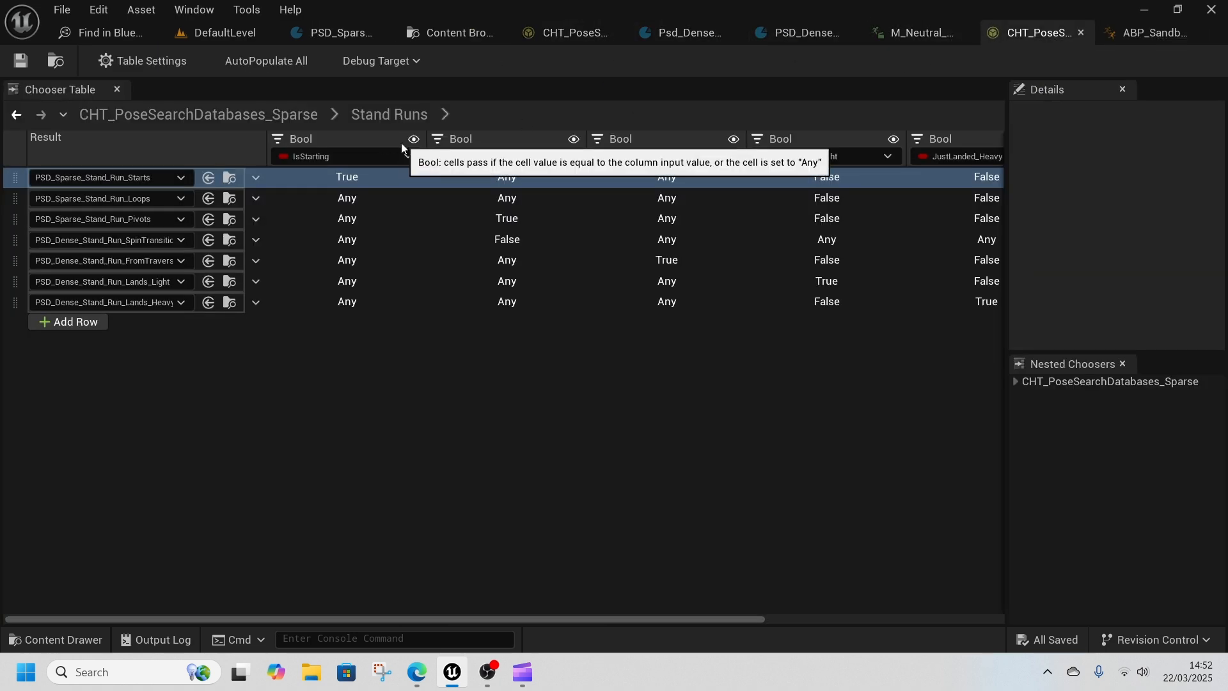
{"action": "left_click", "coordinate": [571, 33]}
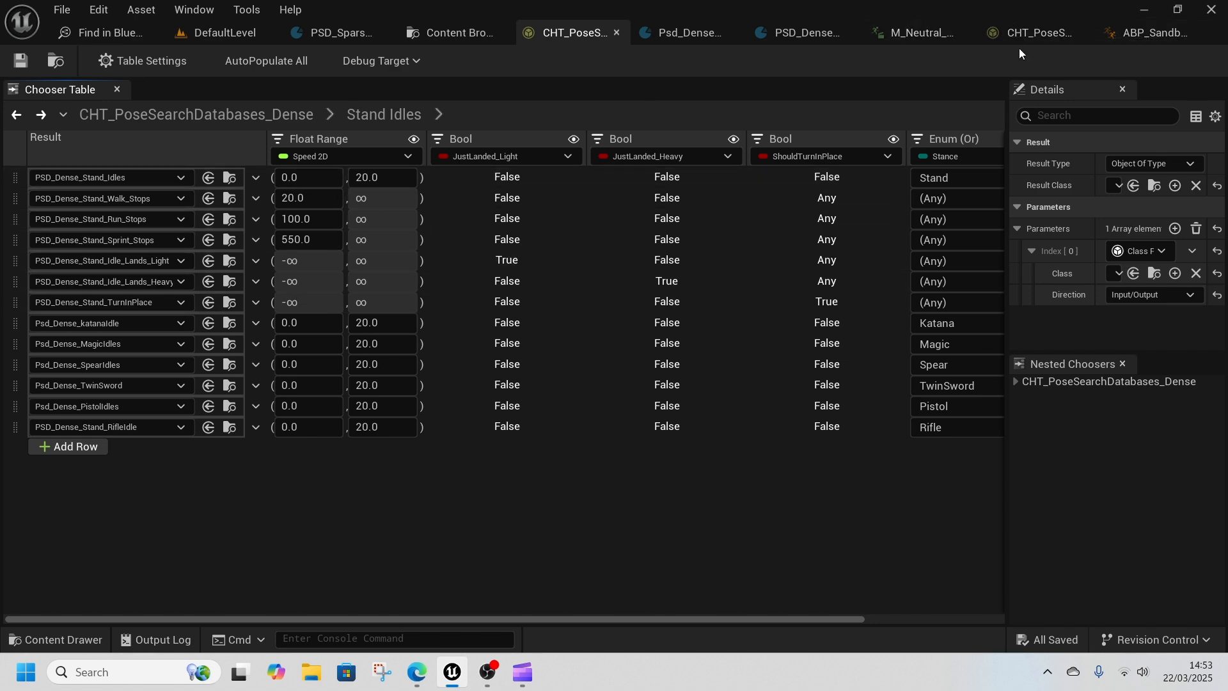
Step: Switch back to ABP_SandboxCharacter, open Update_States from Update_Logic and review how the Stance is cached from the Sandbox Character
{"action": "left_click", "coordinate": [1145, 32]}
{"action": "left_click", "coordinate": [373, 123]}
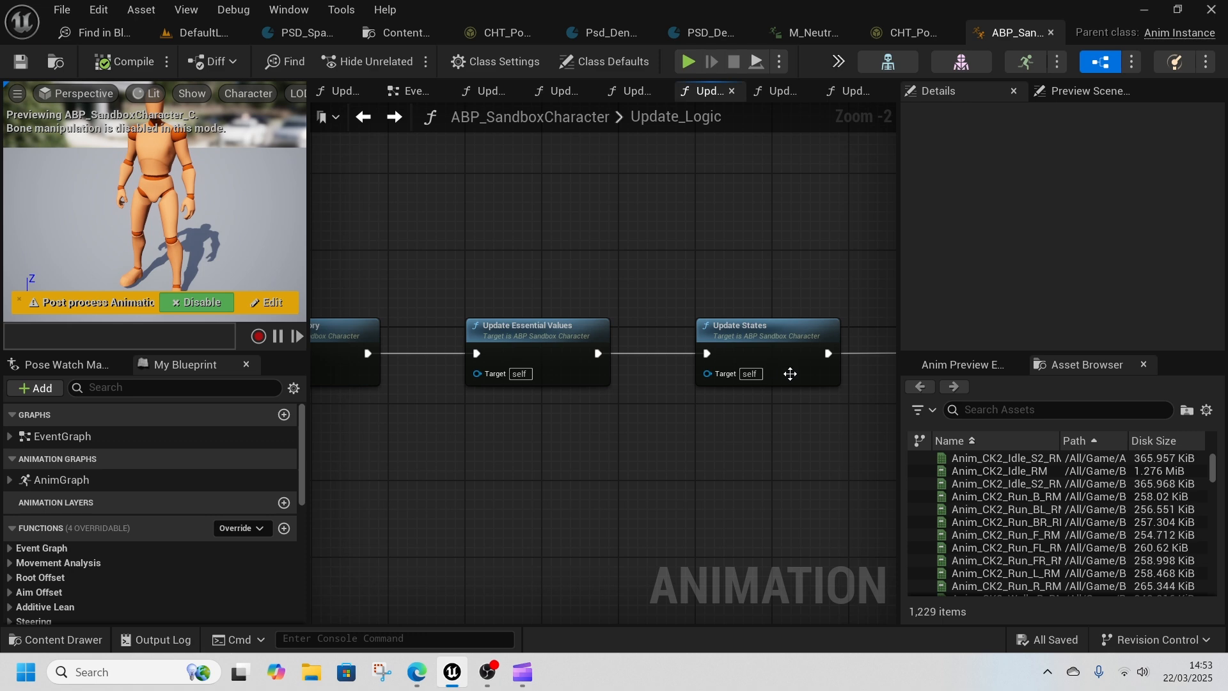
{"action": "double_click", "coordinate": [790, 375]}
{"action": "right_click_drag", "start_coordinate": [778, 414], "coordinate": [506, 255]}
{"action": "scroll", "coordinate": [576, 517], "scroll_direction": "up", "scroll_amount": 4}
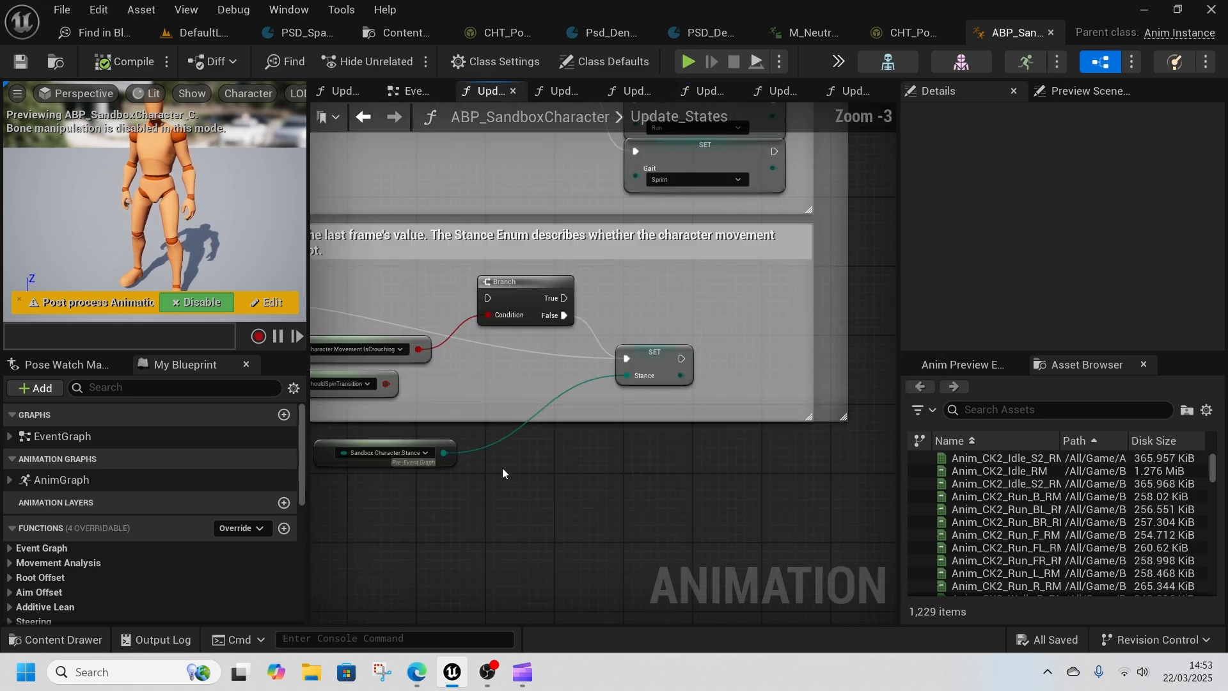
{"action": "right_click_drag", "start_coordinate": [655, 360], "coordinate": [825, 483]}
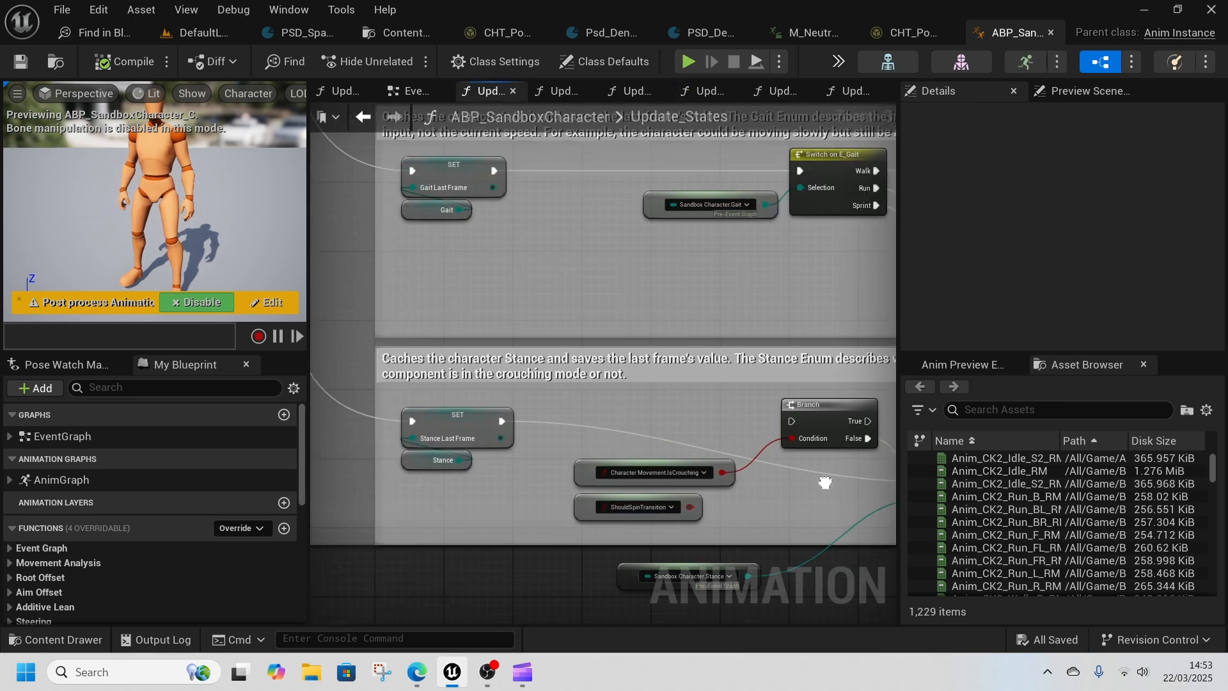
Step: Examine the Gait switch with its Walk, Run and Sprint setters and the Movement State branch in Update_States
{"action": "scroll", "coordinate": [675, 391], "scroll_direction": "down", "scroll_amount": 1}
{"action": "scroll", "coordinate": [668, 375], "scroll_direction": "down", "scroll_amount": 1}
{"action": "right_click_drag", "start_coordinate": [663, 362], "coordinate": [573, 460]}
{"action": "scroll", "coordinate": [709, 419], "scroll_direction": "up", "scroll_amount": 4}
{"action": "right_click_drag", "start_coordinate": [709, 424], "coordinate": [573, 441]}
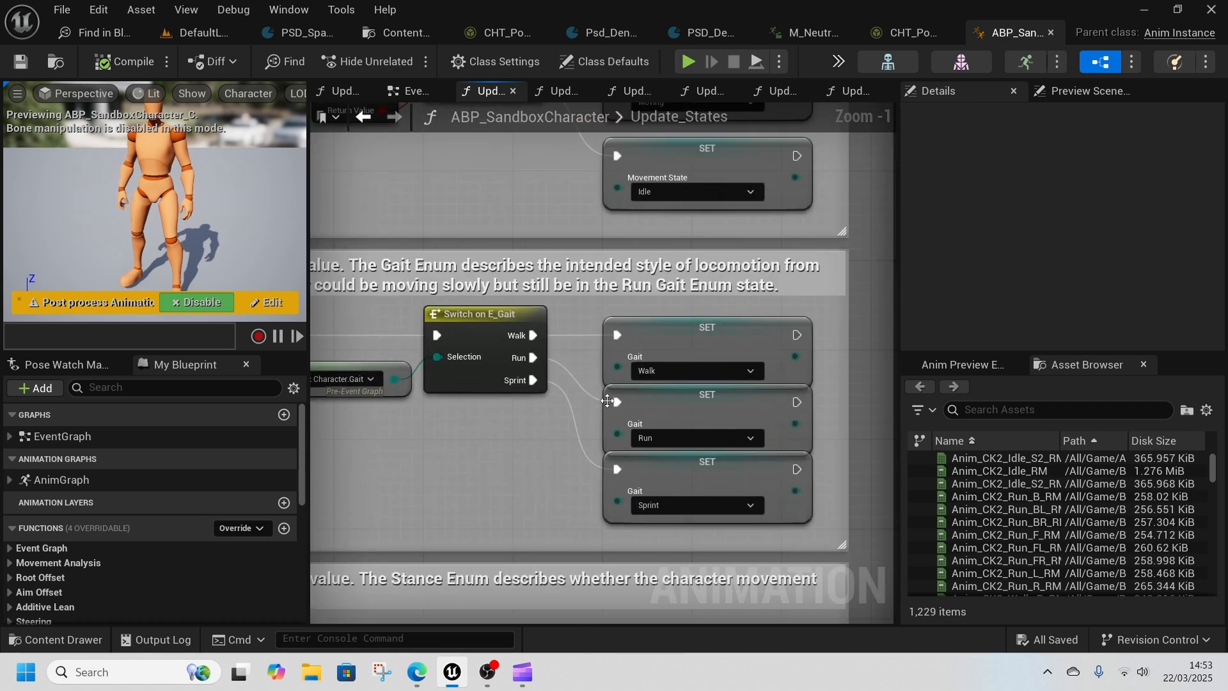
{"action": "scroll", "coordinate": [606, 404], "scroll_direction": "down", "scroll_amount": 1}
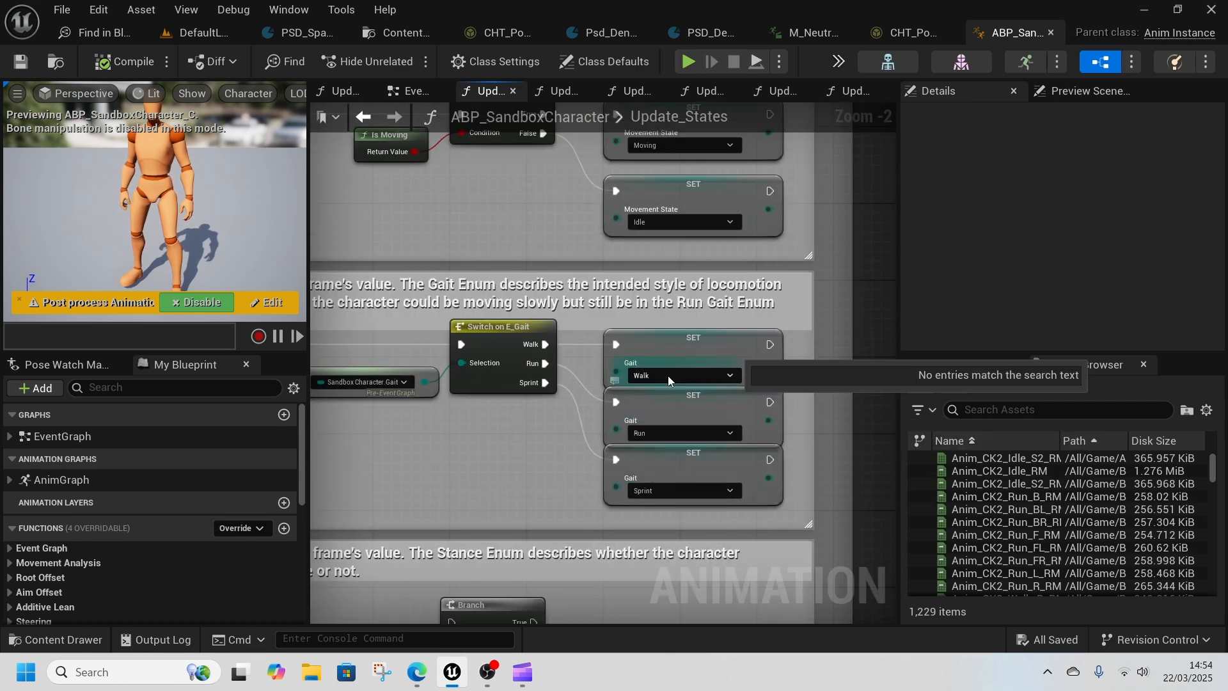
{"action": "scroll", "coordinate": [569, 384], "scroll_direction": "down", "scroll_amount": 1}
{"action": "right_click_drag", "start_coordinate": [570, 307], "coordinate": [558, 466]}
{"action": "right_click_drag", "start_coordinate": [577, 349], "coordinate": [546, 456]}
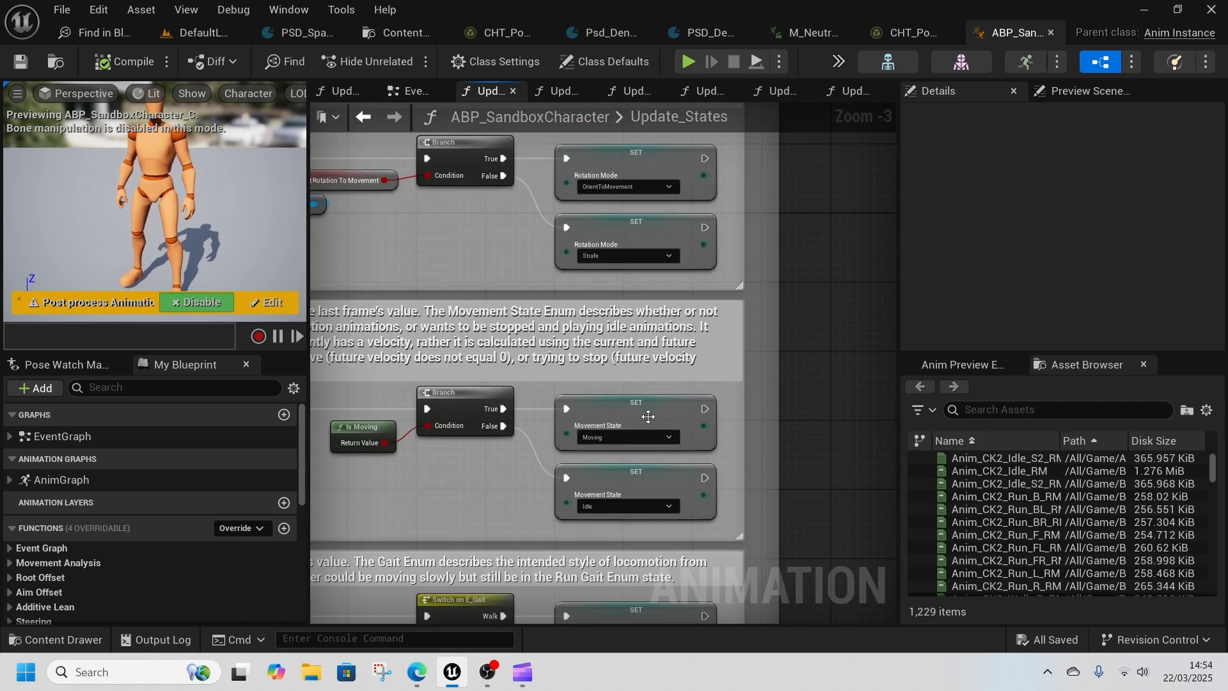
Step: Examine the Rotation Mode branch and the Movement Mode switch in Update_States
{"action": "right_click_drag", "start_coordinate": [575, 331], "coordinate": [583, 459]}
{"action": "right_click_drag", "start_coordinate": [469, 373], "coordinate": [625, 372]}
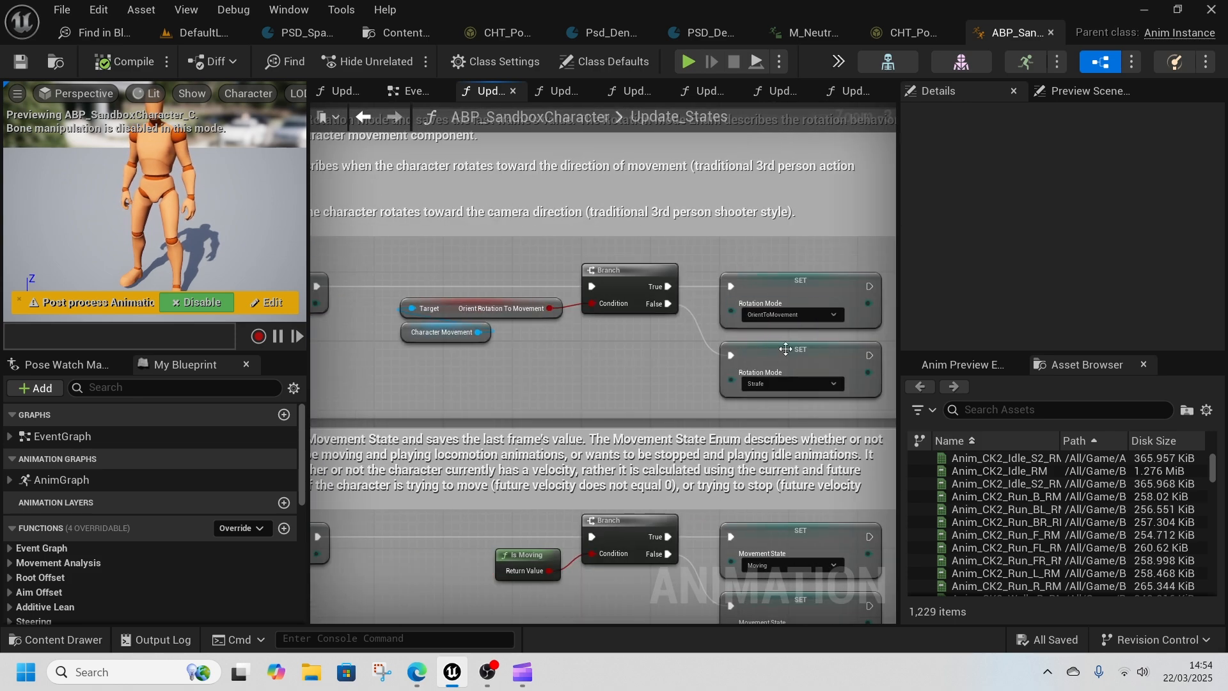
{"action": "right_click_drag", "start_coordinate": [465, 373], "coordinate": [727, 373]}
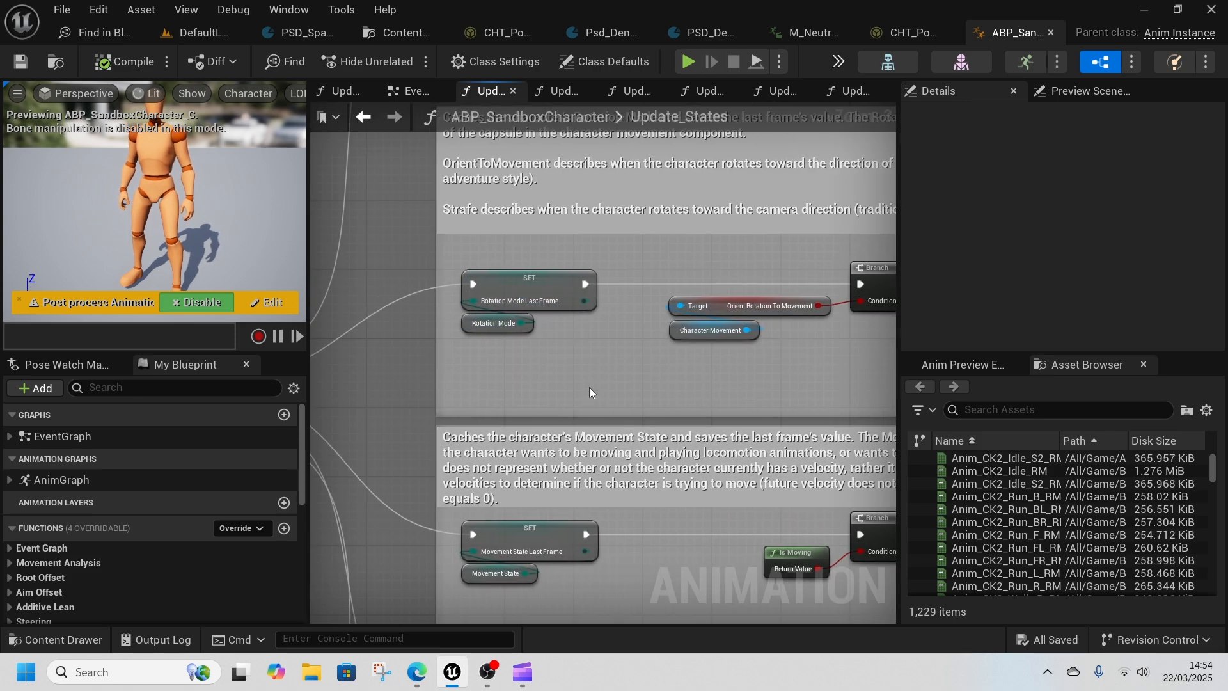
{"action": "right_click_drag", "start_coordinate": [589, 386], "coordinate": [358, 475]}
{"action": "scroll", "coordinate": [493, 447], "scroll_direction": "down", "scroll_amount": 1}
{"action": "right_click_drag", "start_coordinate": [614, 285], "coordinate": [563, 398]}
{"action": "scroll", "coordinate": [643, 309], "scroll_direction": "up", "scroll_amount": 2}
{"action": "right_click_drag", "start_coordinate": [472, 400], "coordinate": [757, 400]}
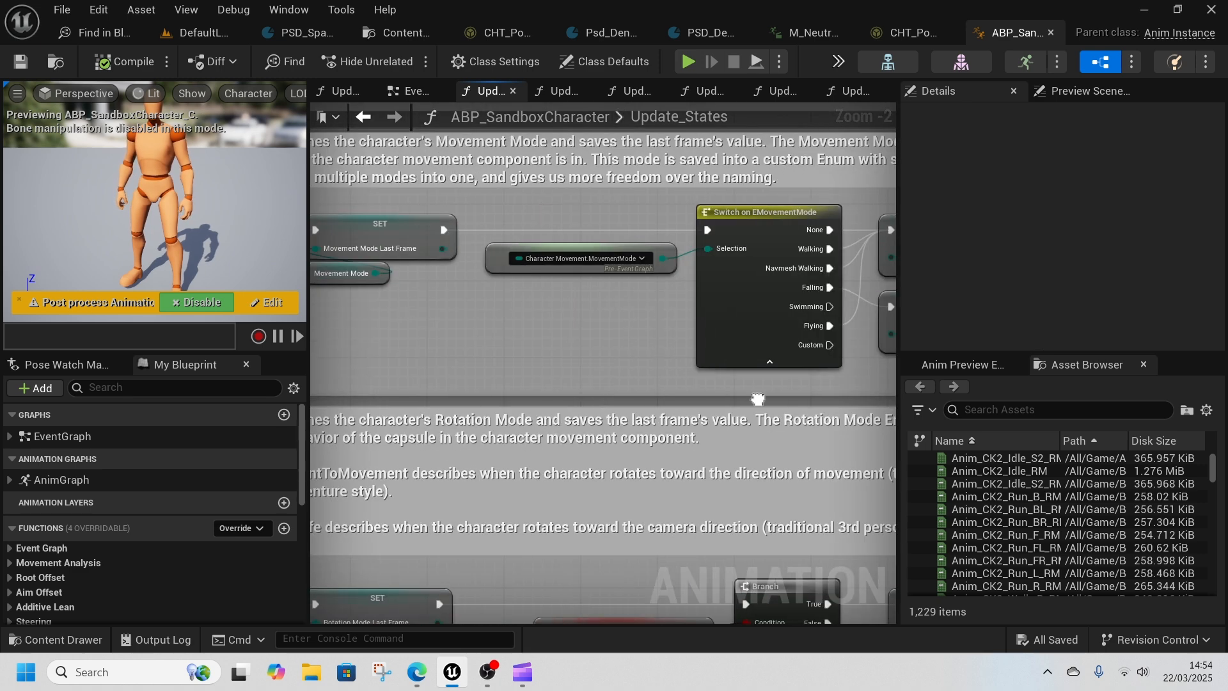
Step: Return to Update_Logic, open the Update_MovementDirection function and review its direction thresholds and Movement Direction setters
{"action": "left_click", "coordinate": [364, 117]}
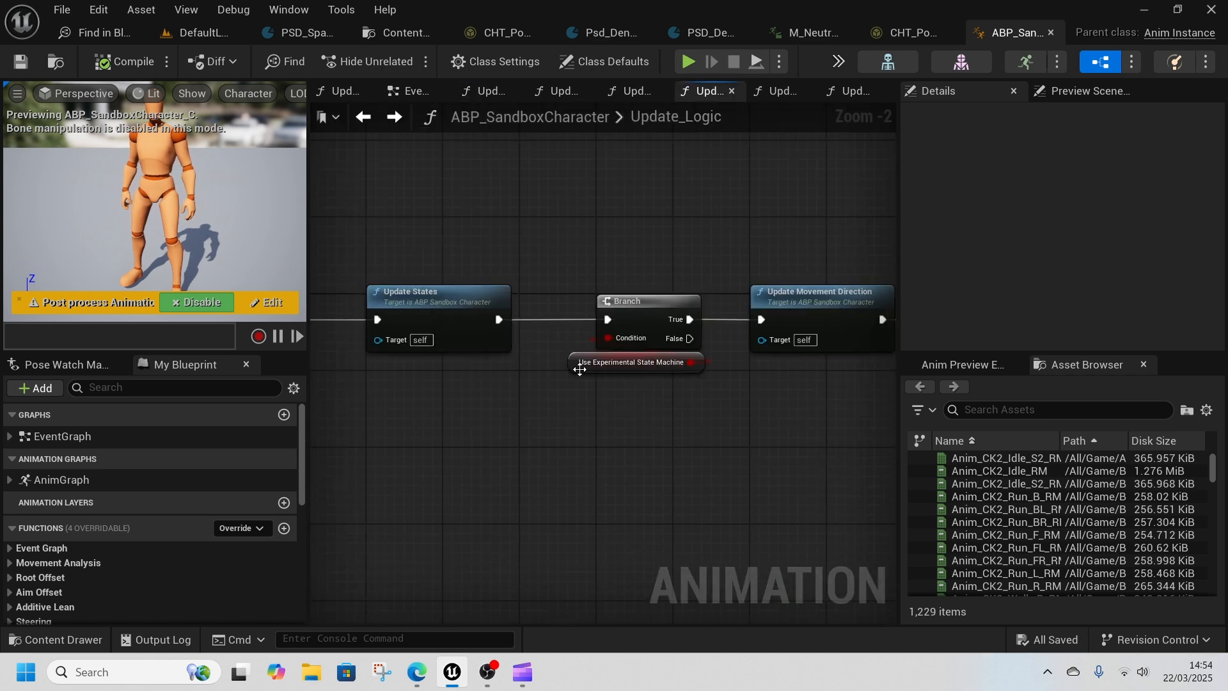
{"action": "double_click", "coordinate": [601, 320]}
{"action": "scroll", "coordinate": [692, 413], "scroll_direction": "up", "scroll_amount": 7}
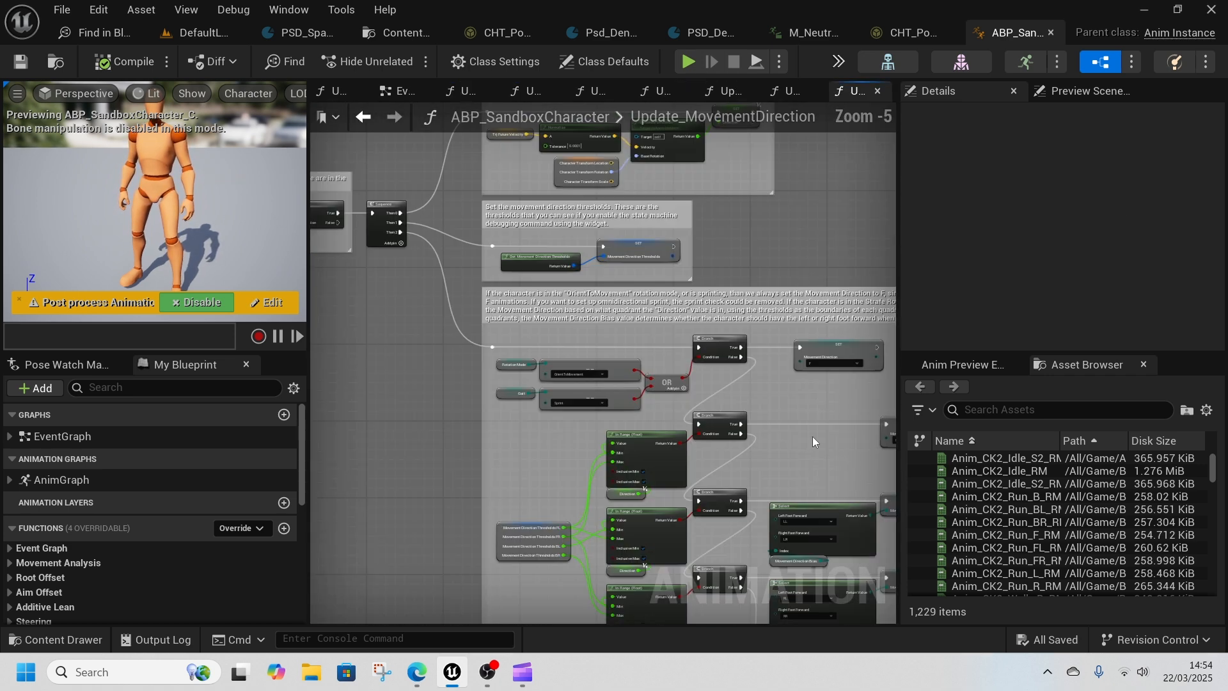
{"action": "scroll", "coordinate": [667, 490], "scroll_direction": "down", "scroll_amount": 1}
{"action": "right_click_drag", "start_coordinate": [594, 306], "coordinate": [643, 444]}
{"action": "right_click_drag", "start_coordinate": [576, 393], "coordinate": [485, 170]}
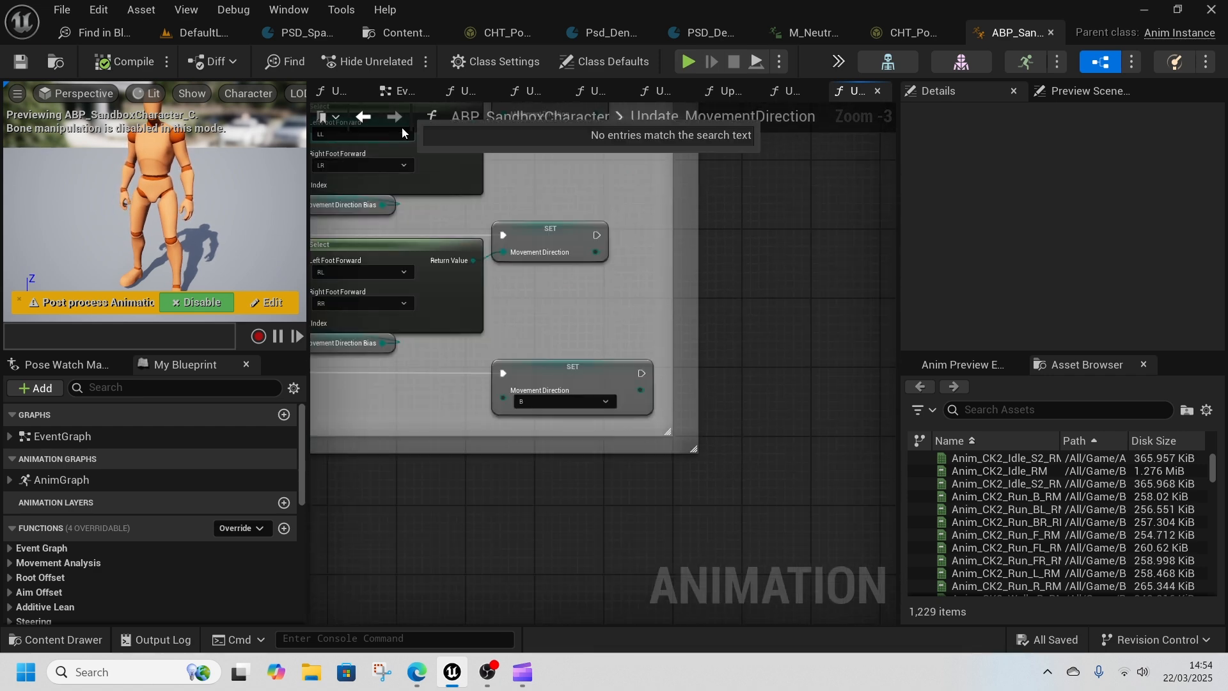
Step: Return to Update_Logic, open the Update_TargetRotation function and review how the target rotation is set when moving or standing still
{"action": "left_click", "coordinate": [364, 117]}
{"action": "double_click", "coordinate": [805, 310]}
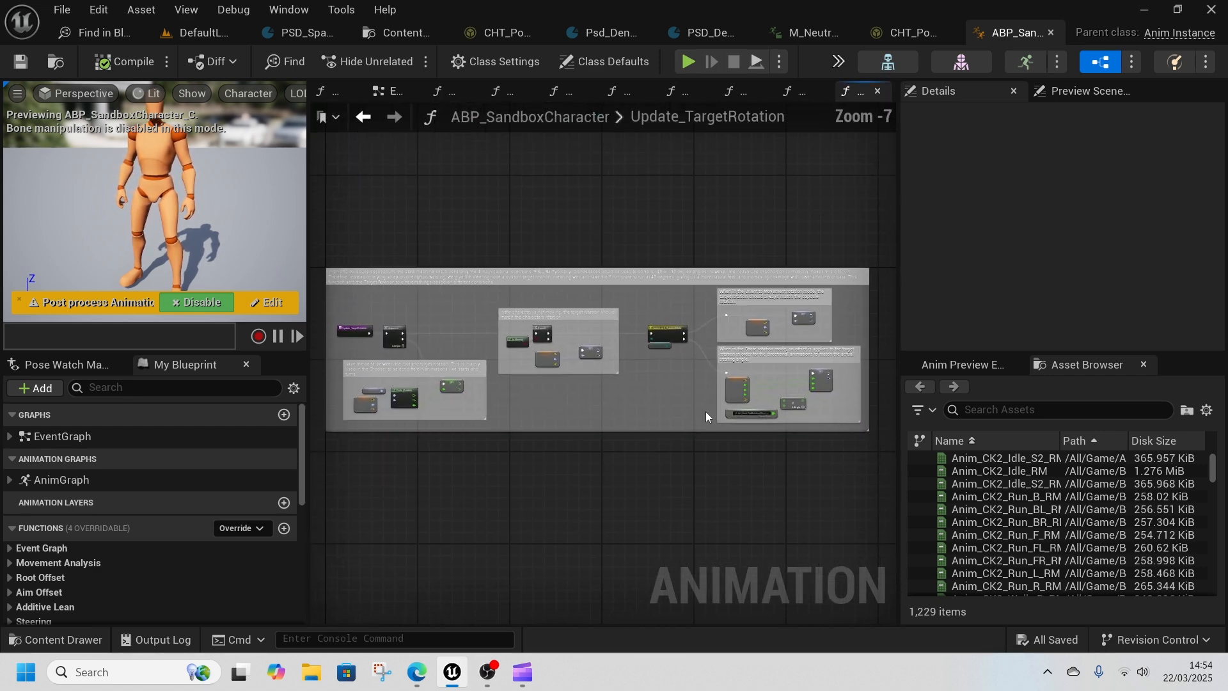
{"action": "scroll", "coordinate": [704, 412], "scroll_direction": "up", "scroll_amount": 4}
{"action": "right_click_drag", "start_coordinate": [397, 330], "coordinate": [545, 391]}
{"action": "right_click_drag", "start_coordinate": [731, 305], "coordinate": [734, 374]}
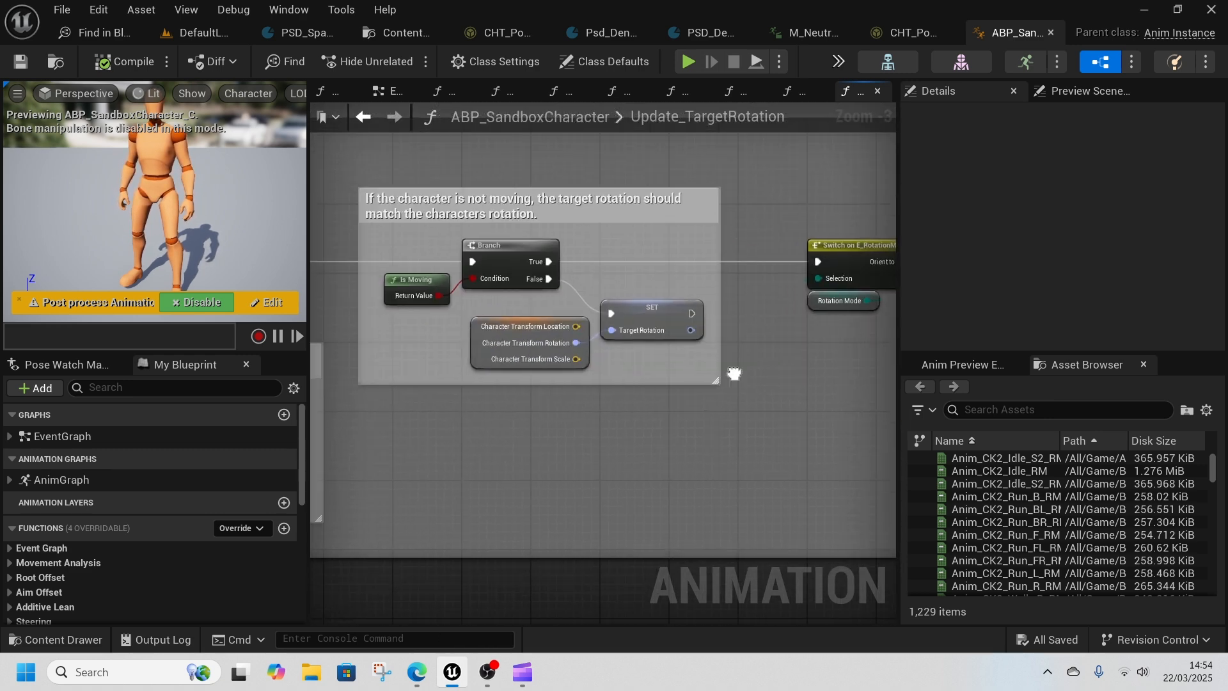
{"action": "right_click_drag", "start_coordinate": [514, 448], "coordinate": [820, 444]}
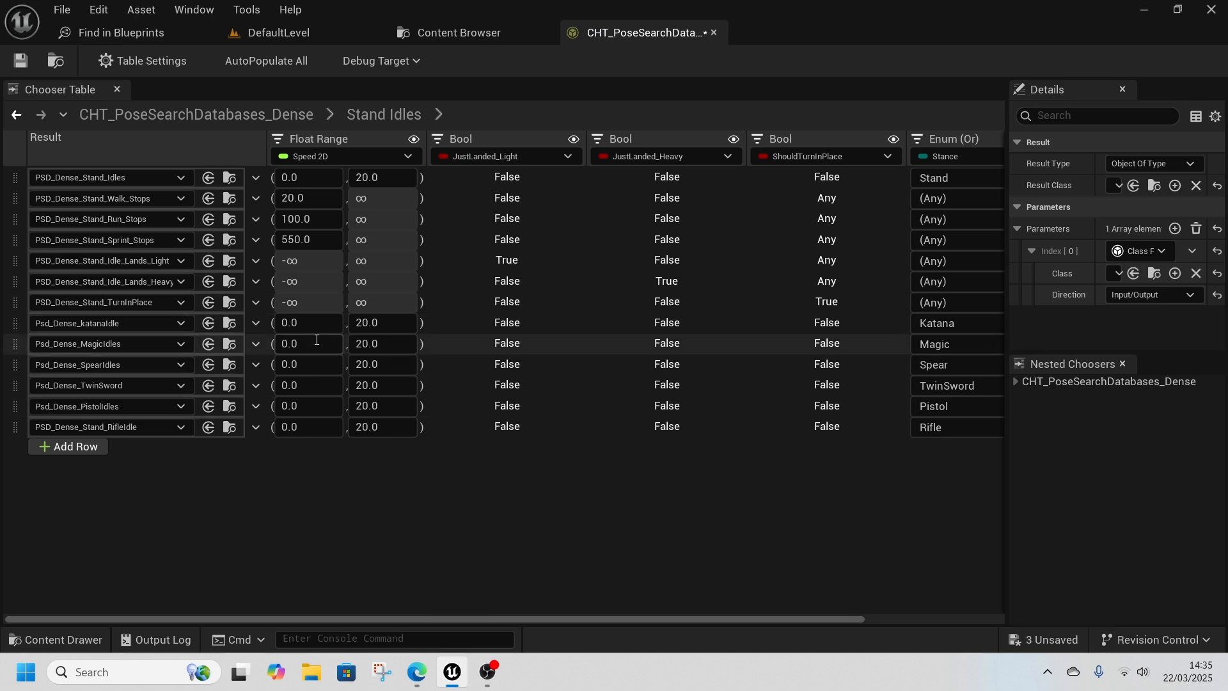
Step: Open the Psd_Dense_katanaIdle database from the Stand Idles chooser and inspect its Anim_CK2_Idle_RM and M_Neutral_Transition_Crouch_to_Stand entries
{"action": "left_click", "coordinate": [229, 323]}
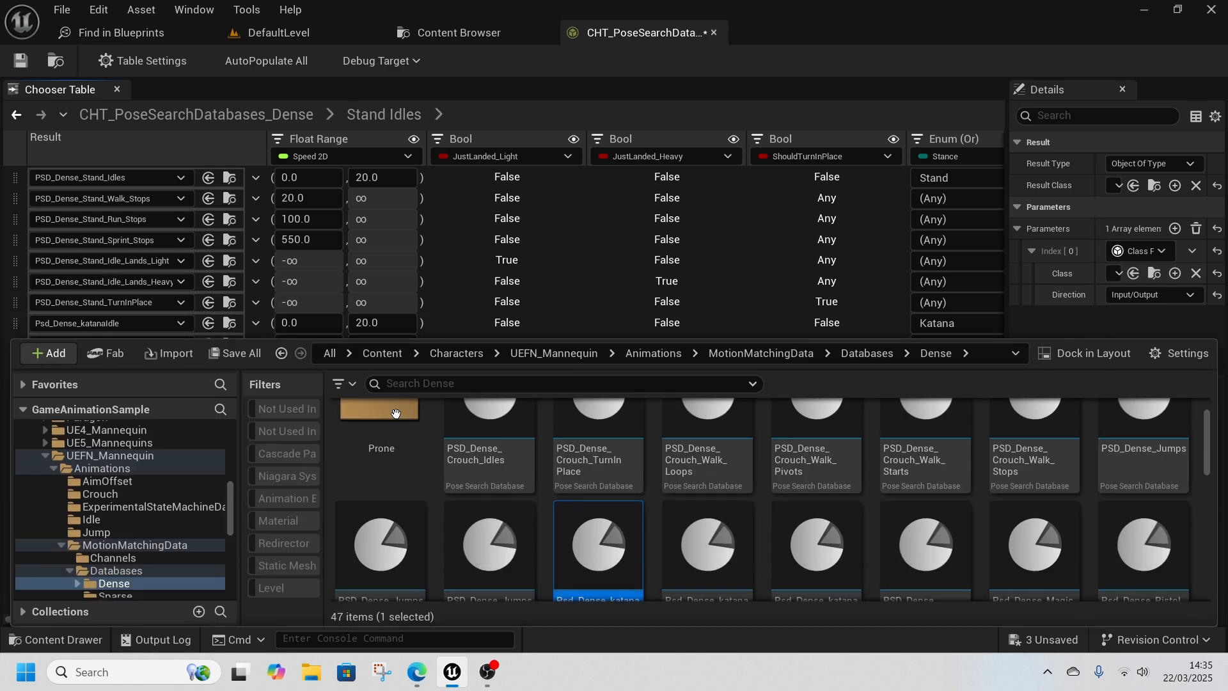
{"action": "double_click", "coordinate": [600, 550]}
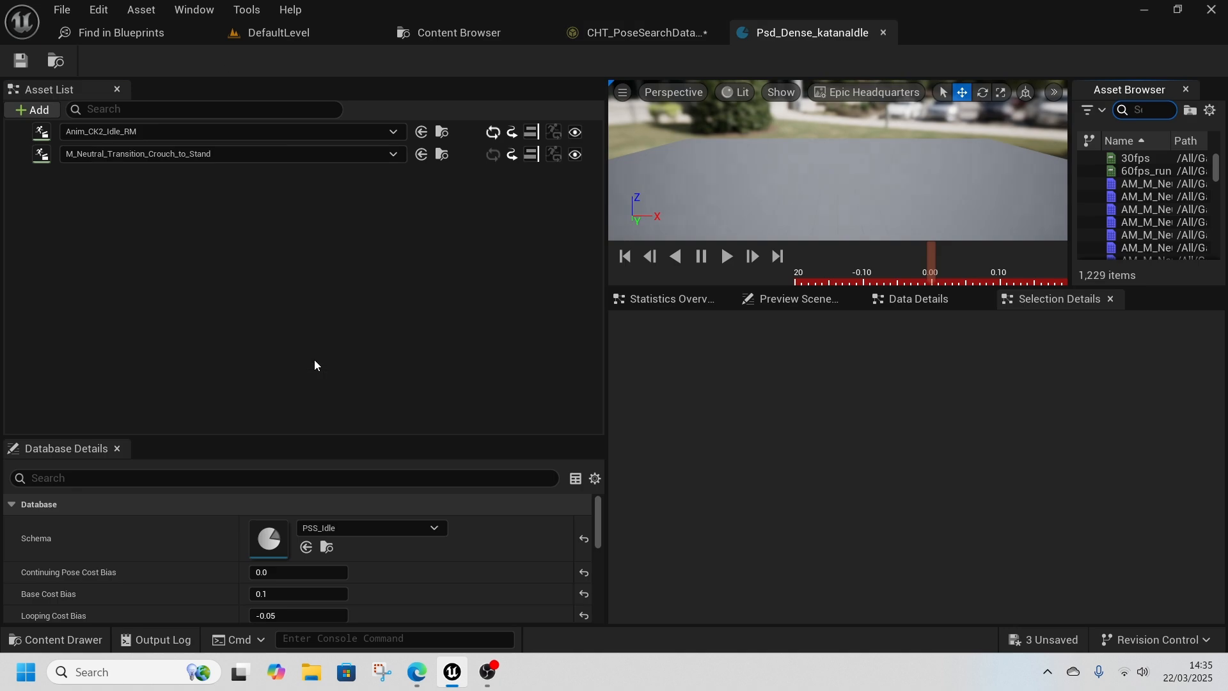
{"action": "left_click", "coordinate": [56, 130]}
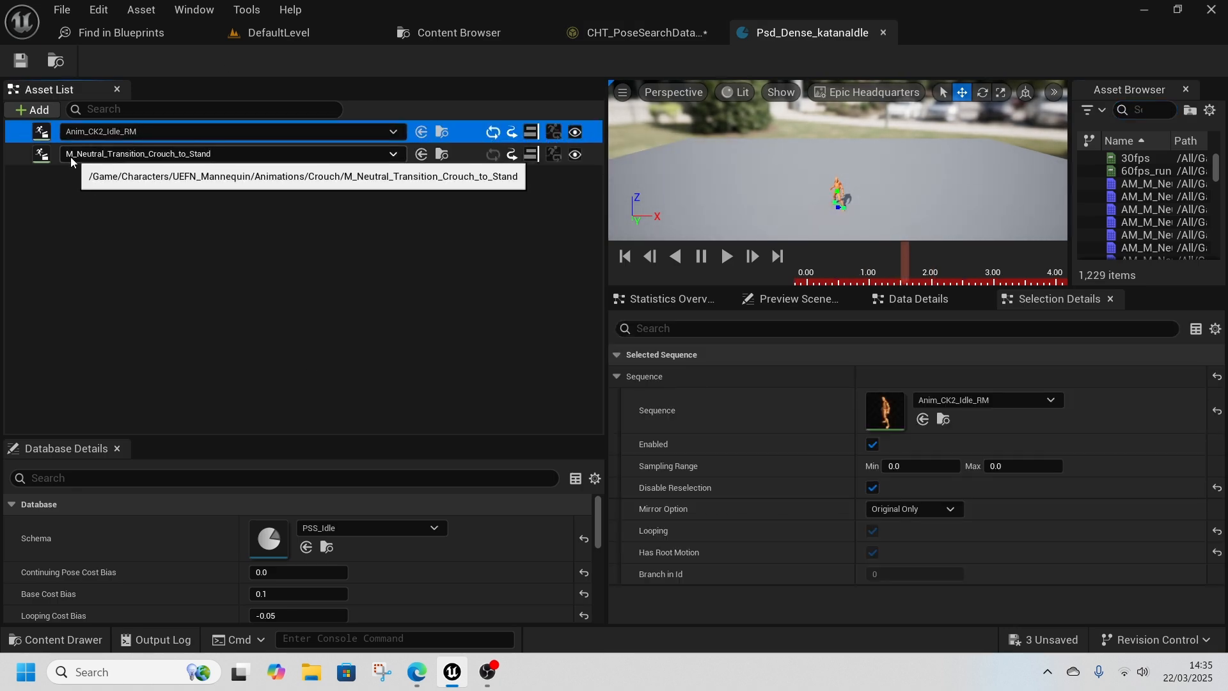
{"action": "left_click", "coordinate": [29, 162]}
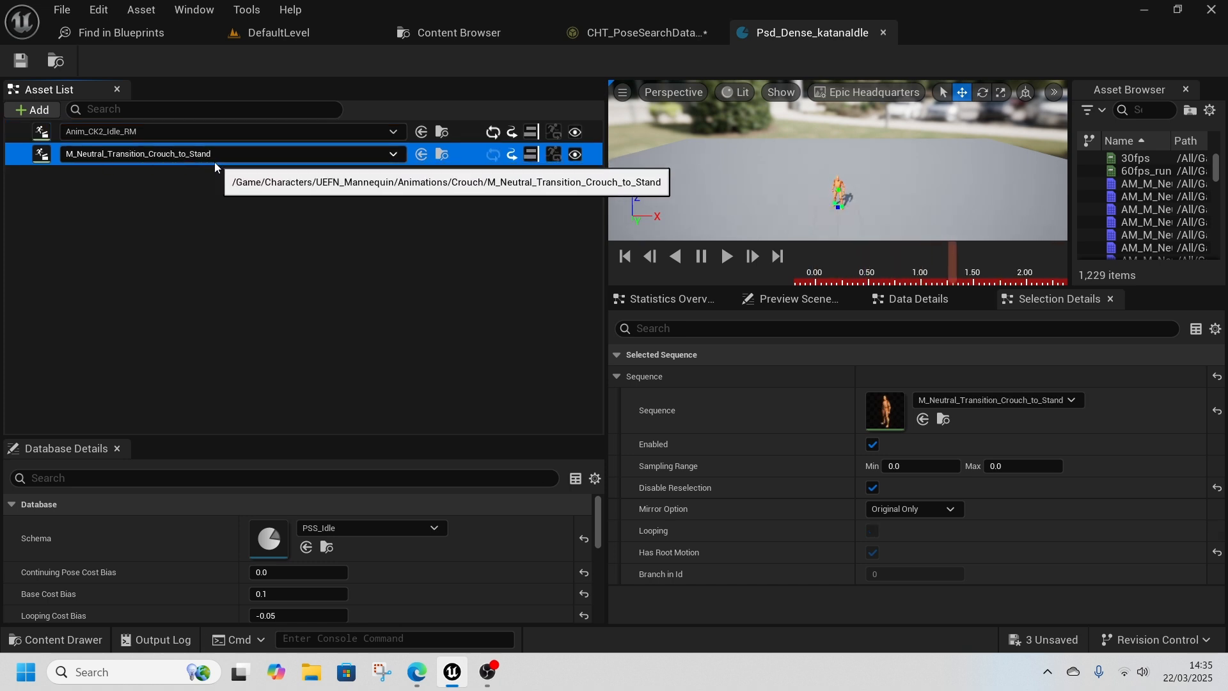
{"action": "left_click", "coordinate": [42, 132]}
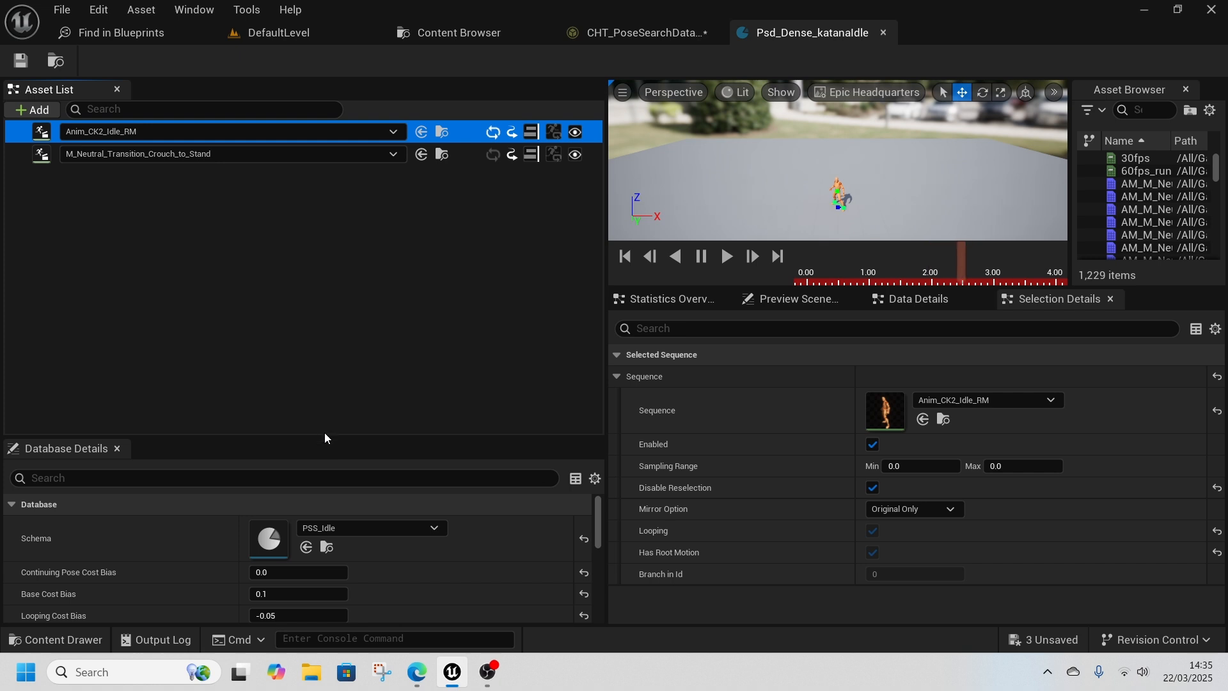
Step: Inspect the database's PSS_Idle schema, including its Group Channel sub channels, then close it and review the database's cost bias and Performance settings
{"action": "left_click_drag", "start_coordinate": [324, 438], "coordinate": [346, 272]}
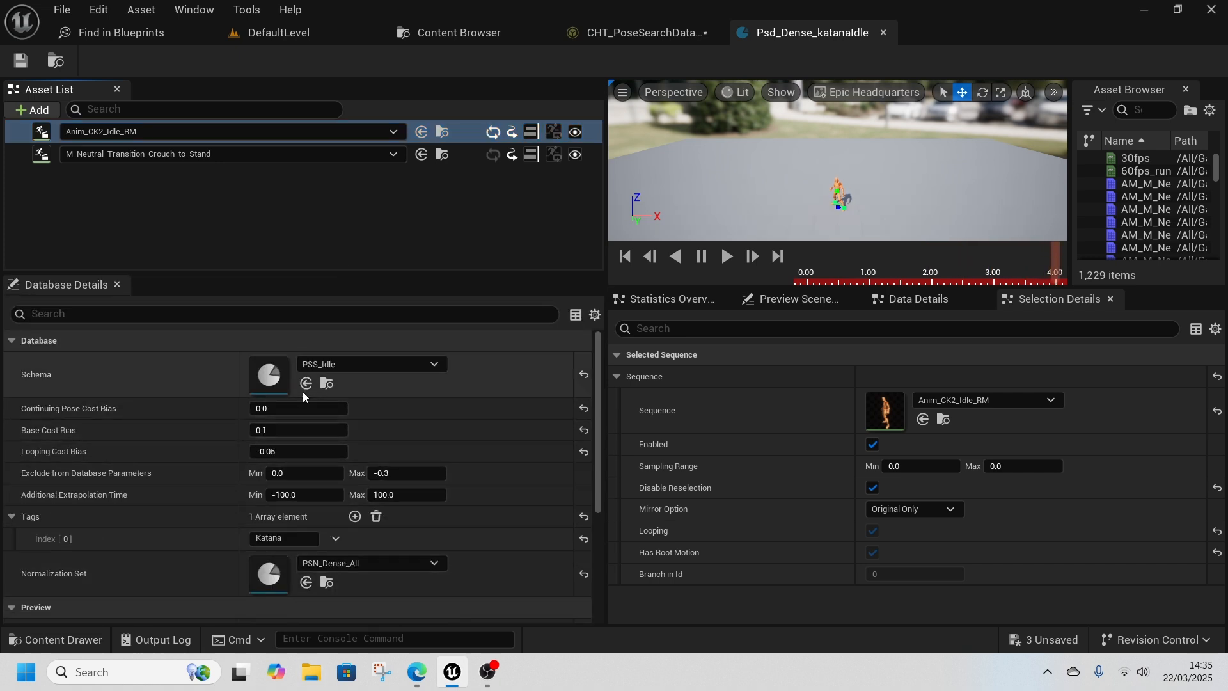
{"action": "left_click", "coordinate": [327, 383]}
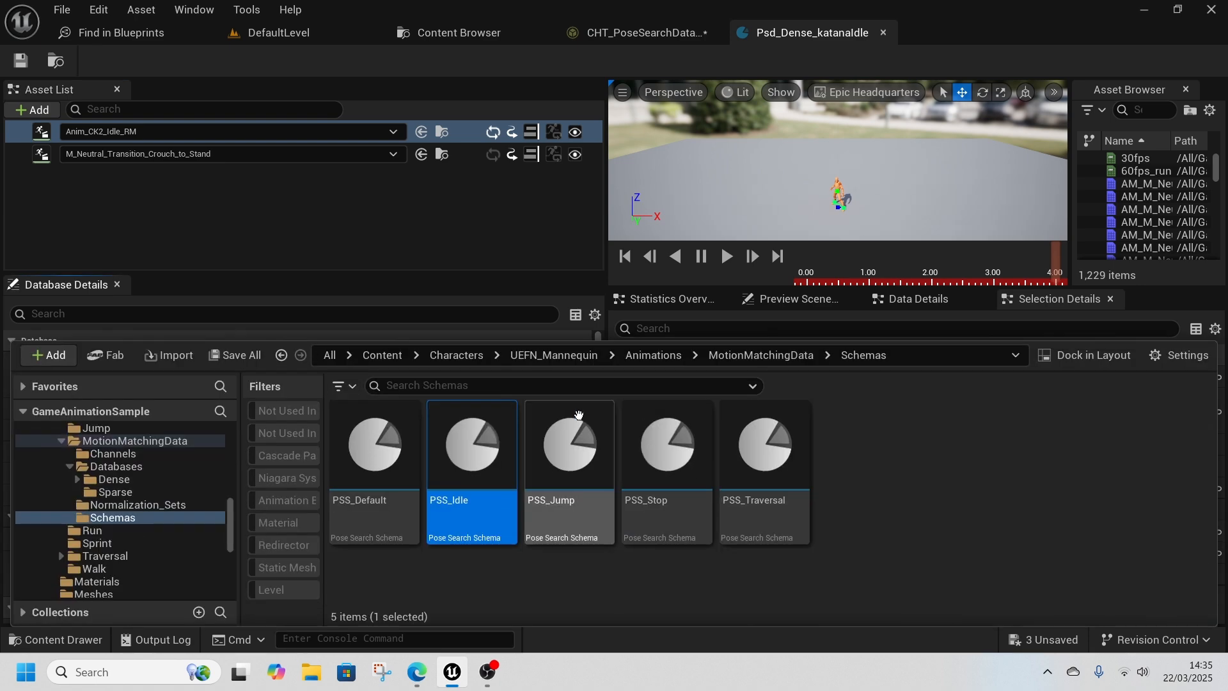
{"action": "double_click", "coordinate": [475, 505]}
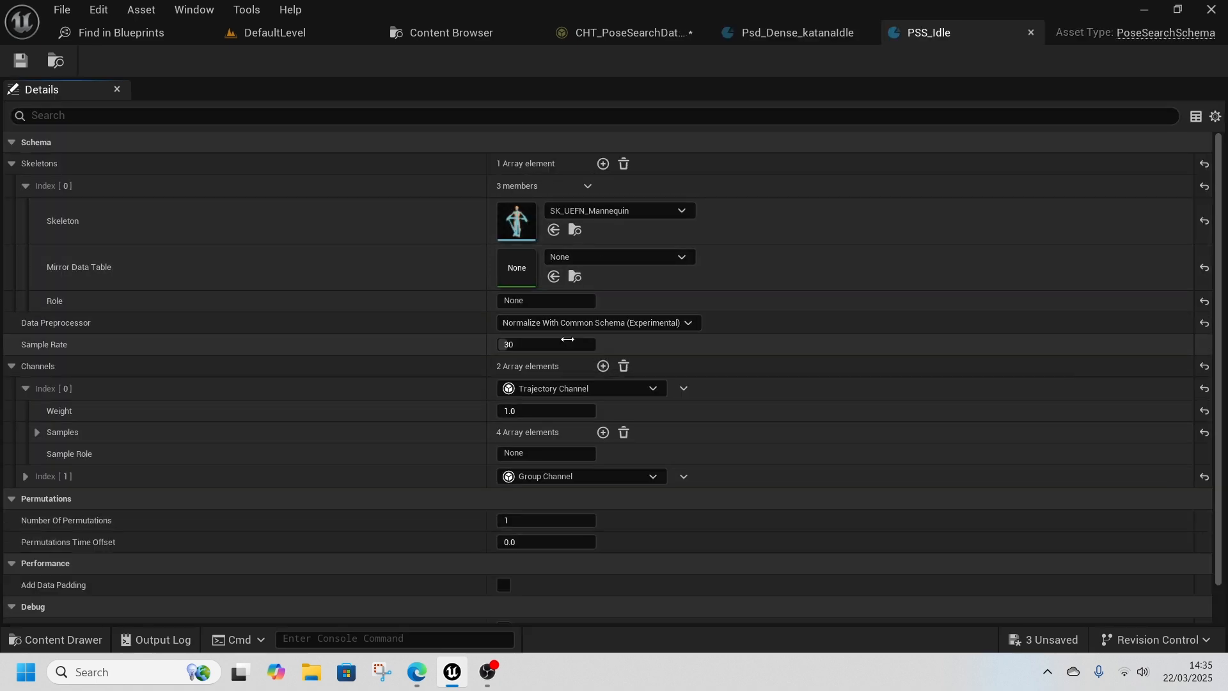
{"action": "scroll", "coordinate": [293, 482], "scroll_direction": "down", "scroll_amount": 2}
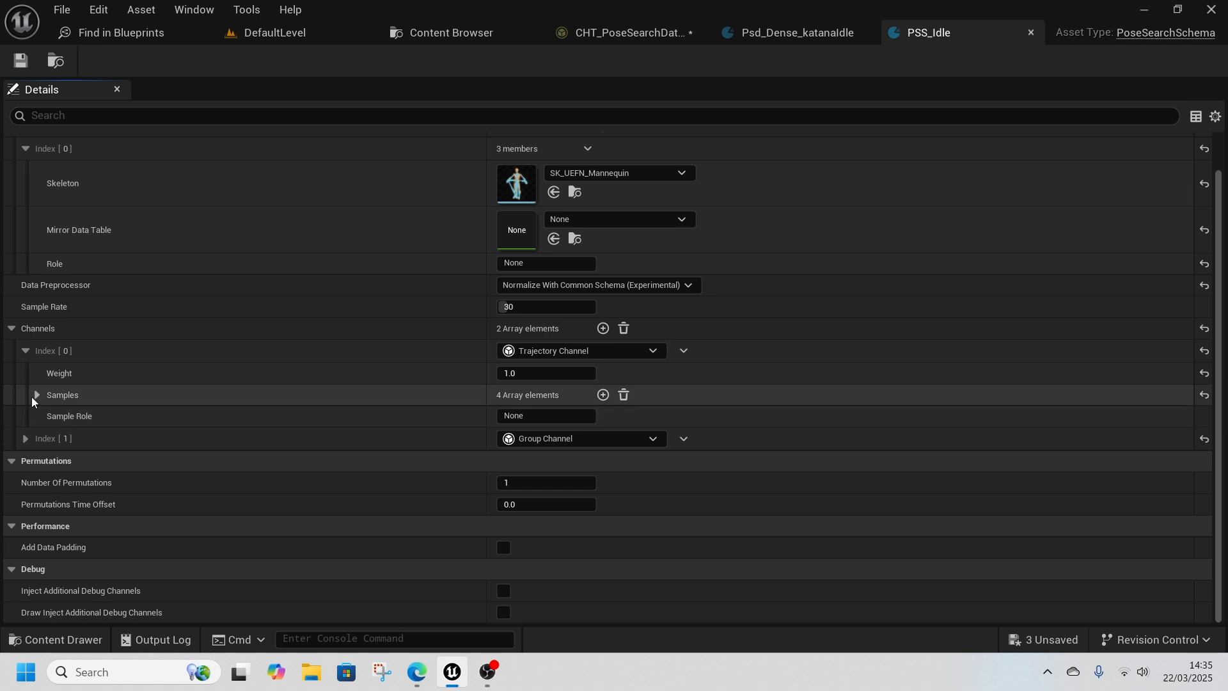
{"action": "left_click", "coordinate": [27, 440]}
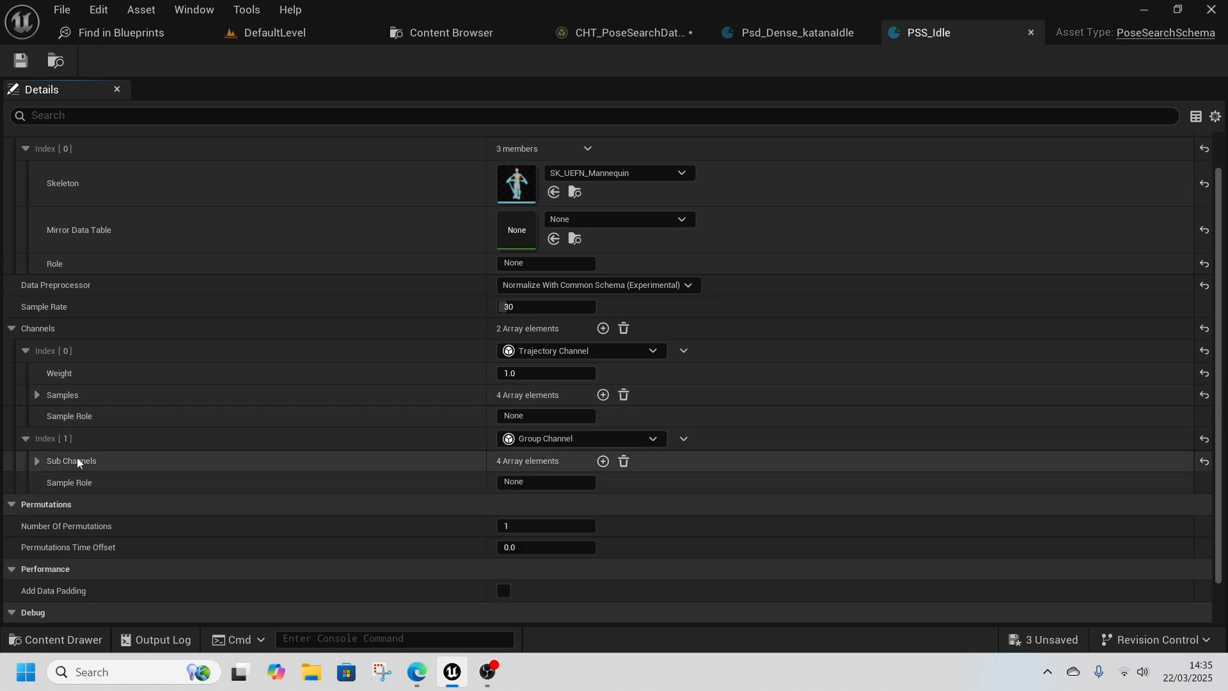
{"action": "left_click", "coordinate": [36, 461]}
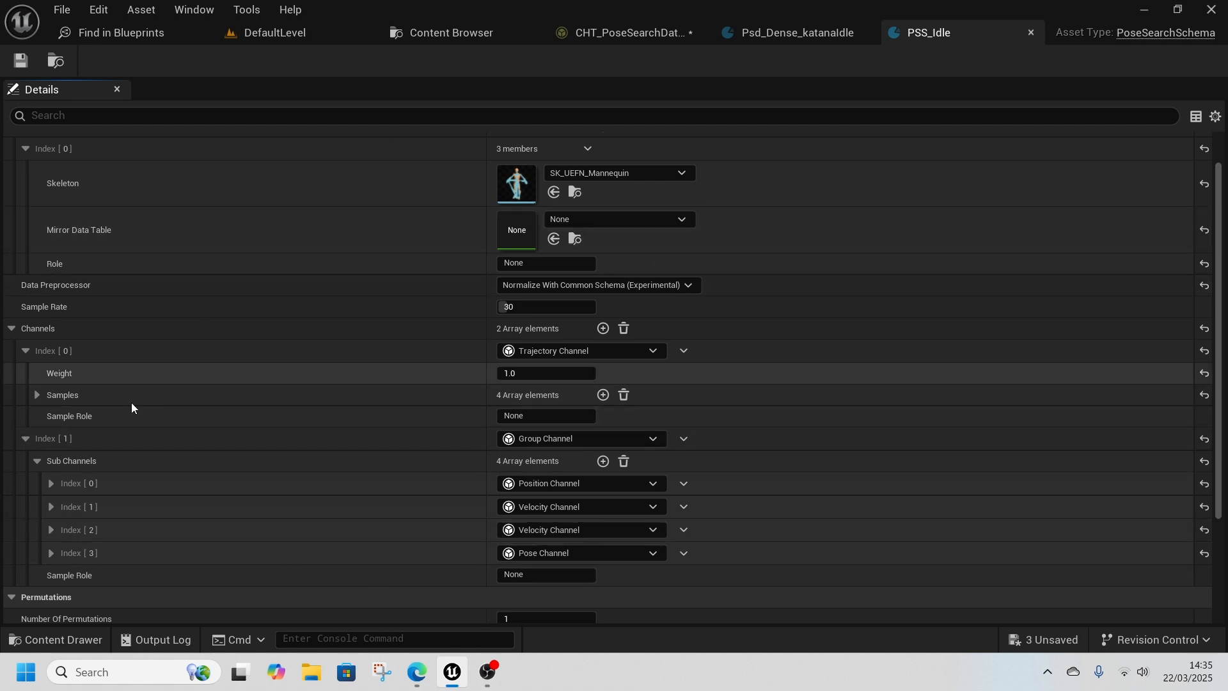
{"action": "left_click", "coordinate": [1030, 32]}
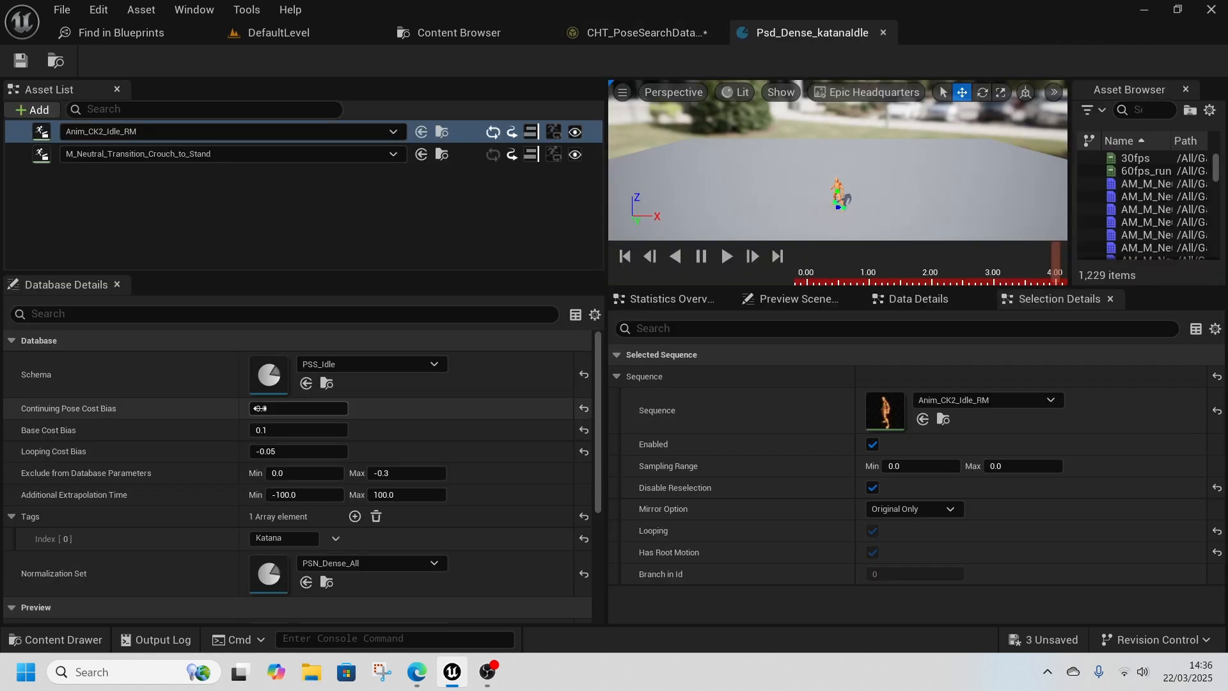
{"action": "scroll", "coordinate": [508, 521], "scroll_direction": "down", "scroll_amount": 1}
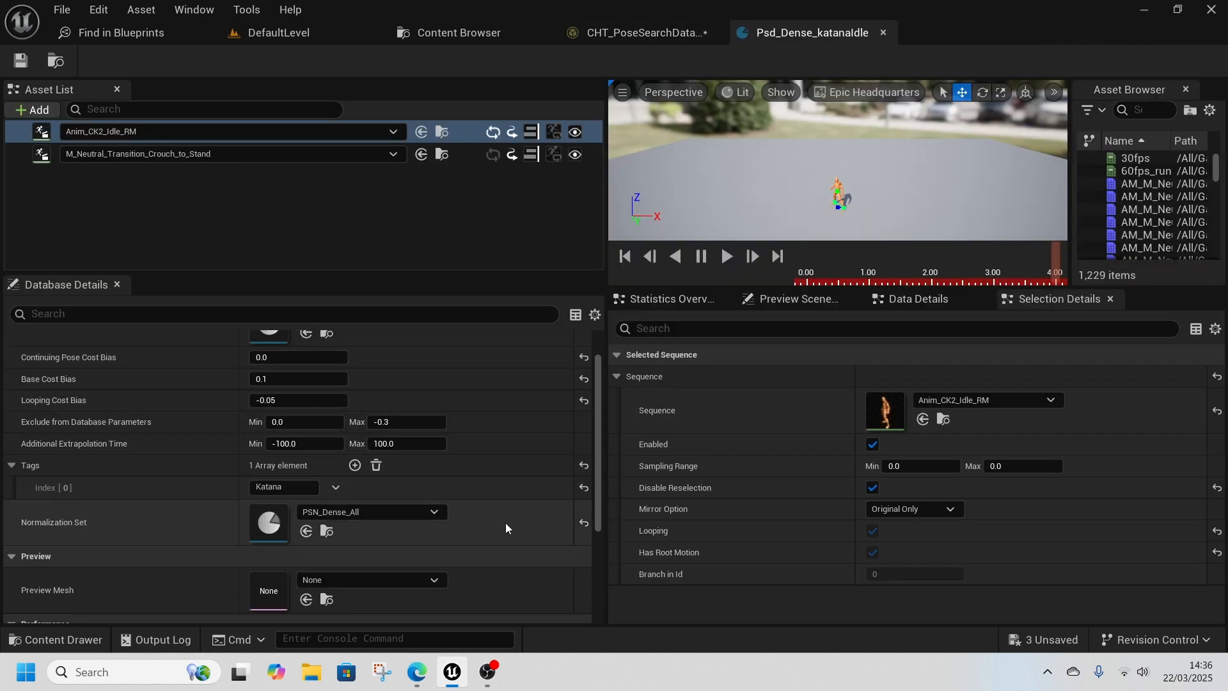
{"action": "scroll", "coordinate": [463, 523], "scroll_direction": "down", "scroll_amount": 3}
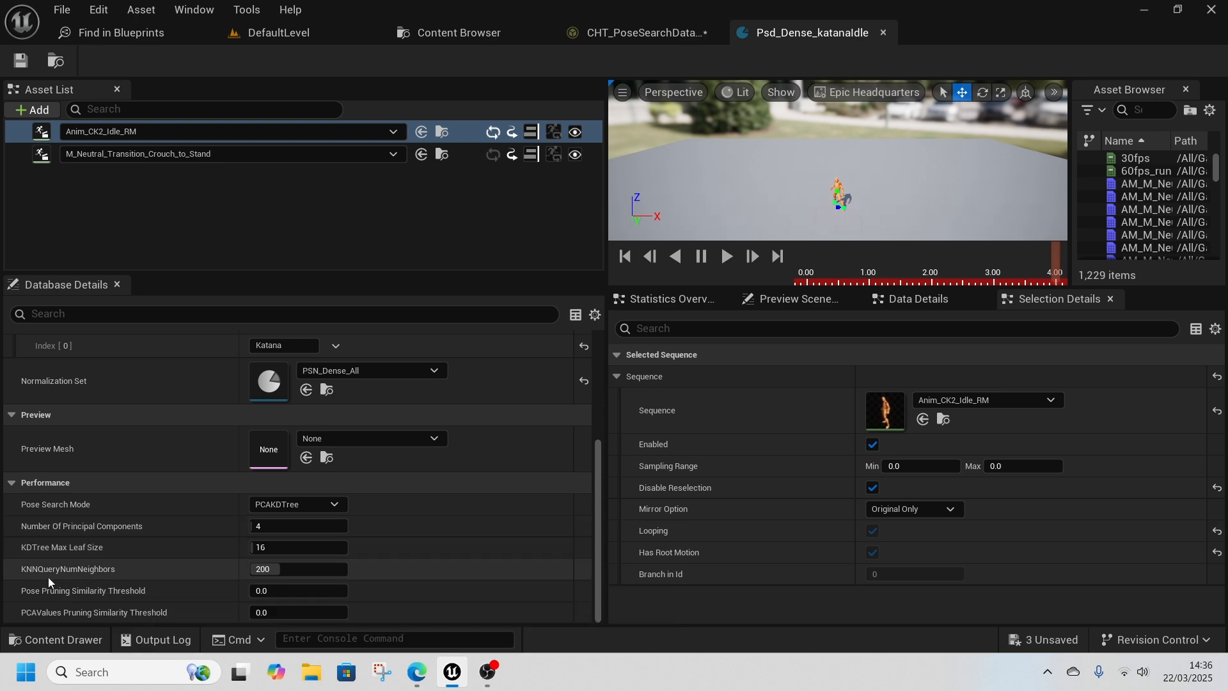
Step: Switch to Paint, sketch a branching tree diagram to illustrate the pose search, and discard the drawing
{"action": "left_click", "coordinate": [112, 678]}
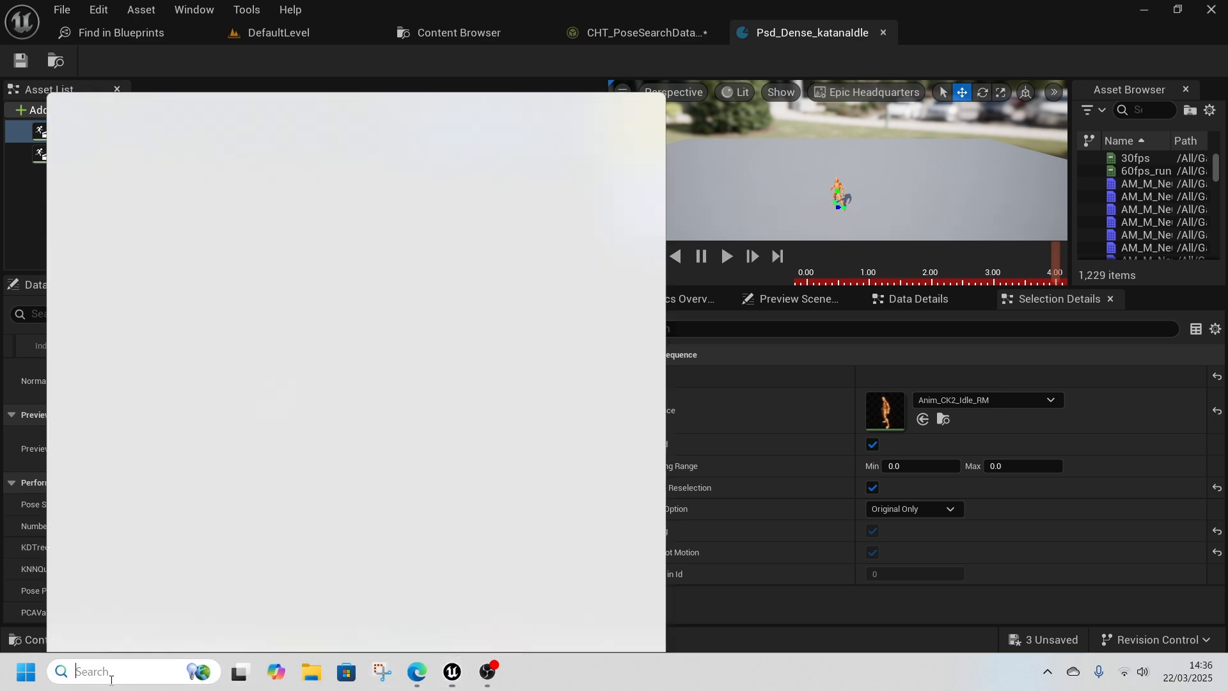
{"action": "type", "text": "paint"}
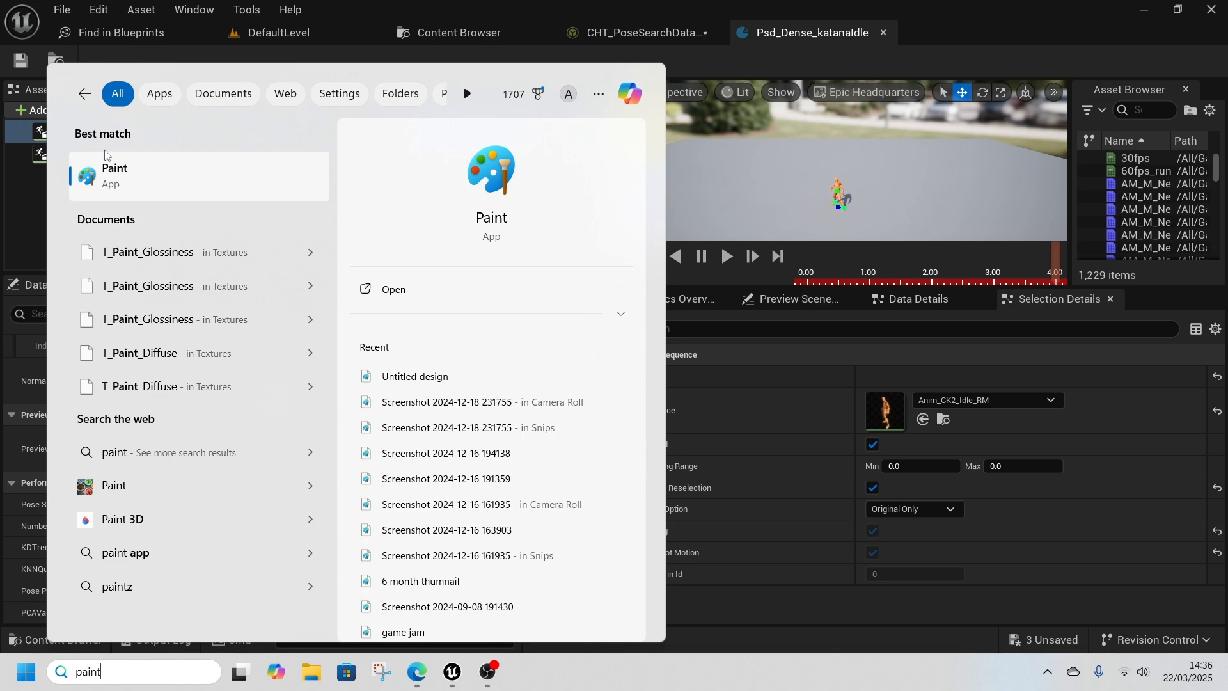
{"action": "left_click", "coordinate": [206, 184]}
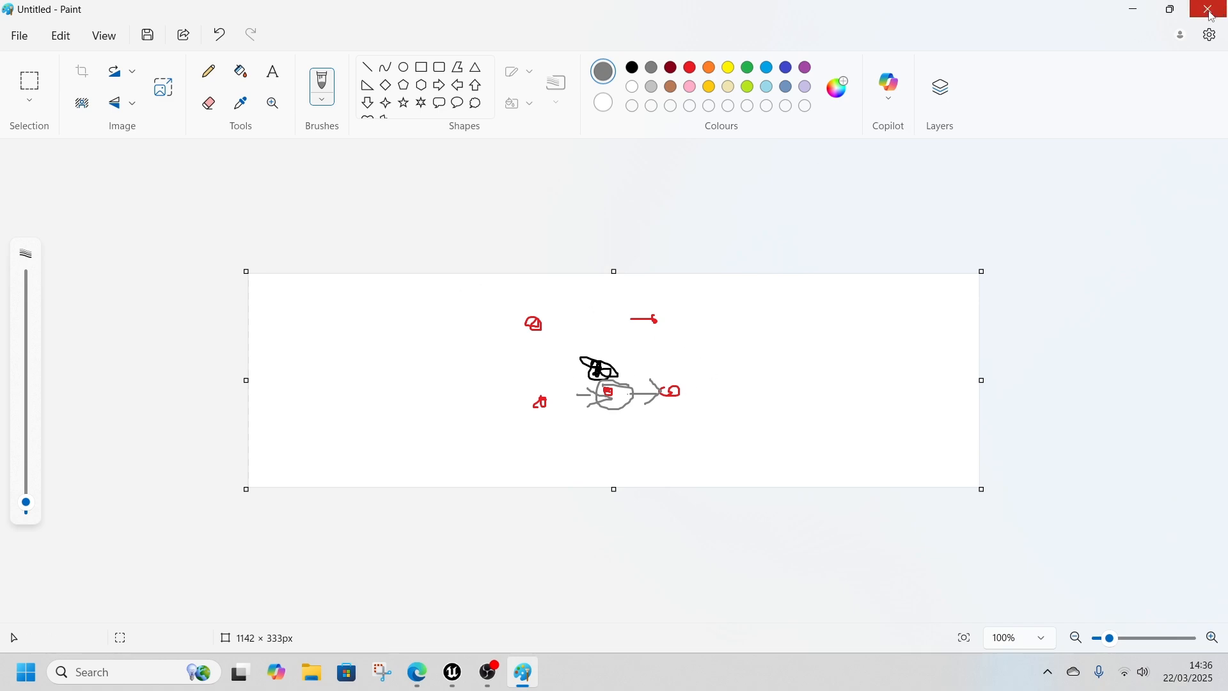
{"action": "left_click", "coordinate": [1213, 13]}
{"action": "left_click", "coordinate": [606, 375]}
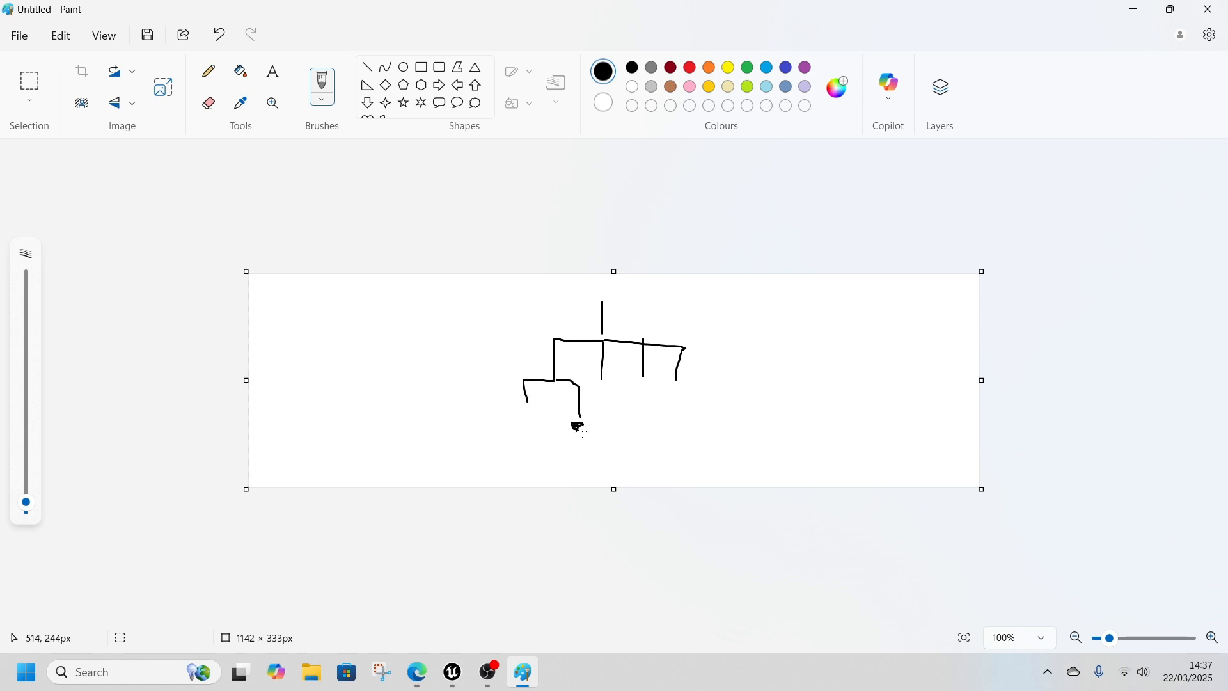
{"action": "left_click", "coordinate": [1208, 9]}
{"action": "left_click", "coordinate": [615, 373]}
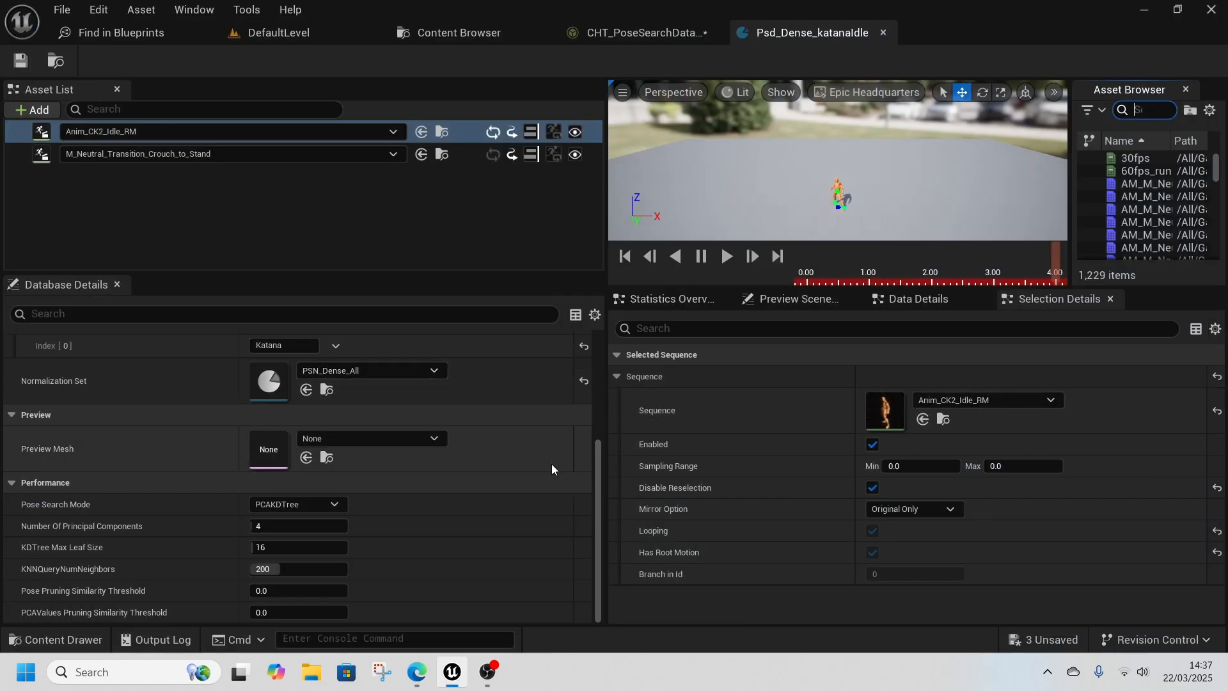
Step: Return to the CHT_PoseSearchDatabases_Dense chooser, go into Stand Runs and open its PSD_Dense_Stand_Run_LoopKatana database
{"action": "left_click_drag", "start_coordinate": [600, 485], "coordinate": [577, 359]}
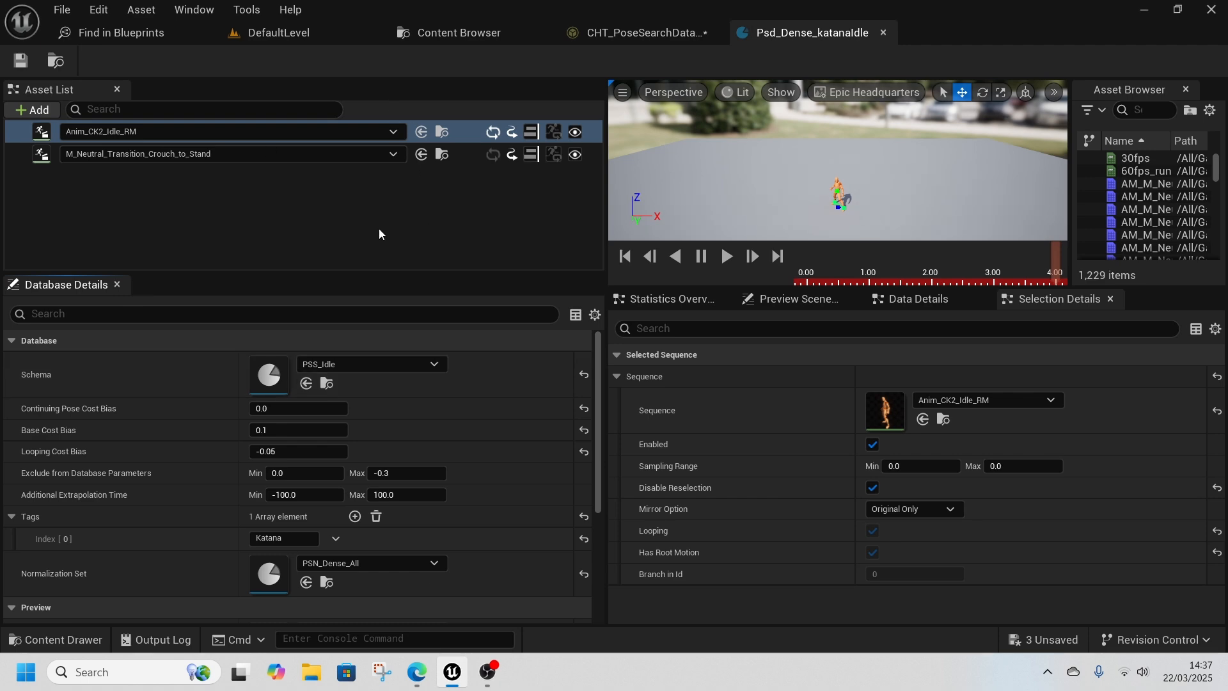
{"action": "left_click", "coordinate": [646, 34]}
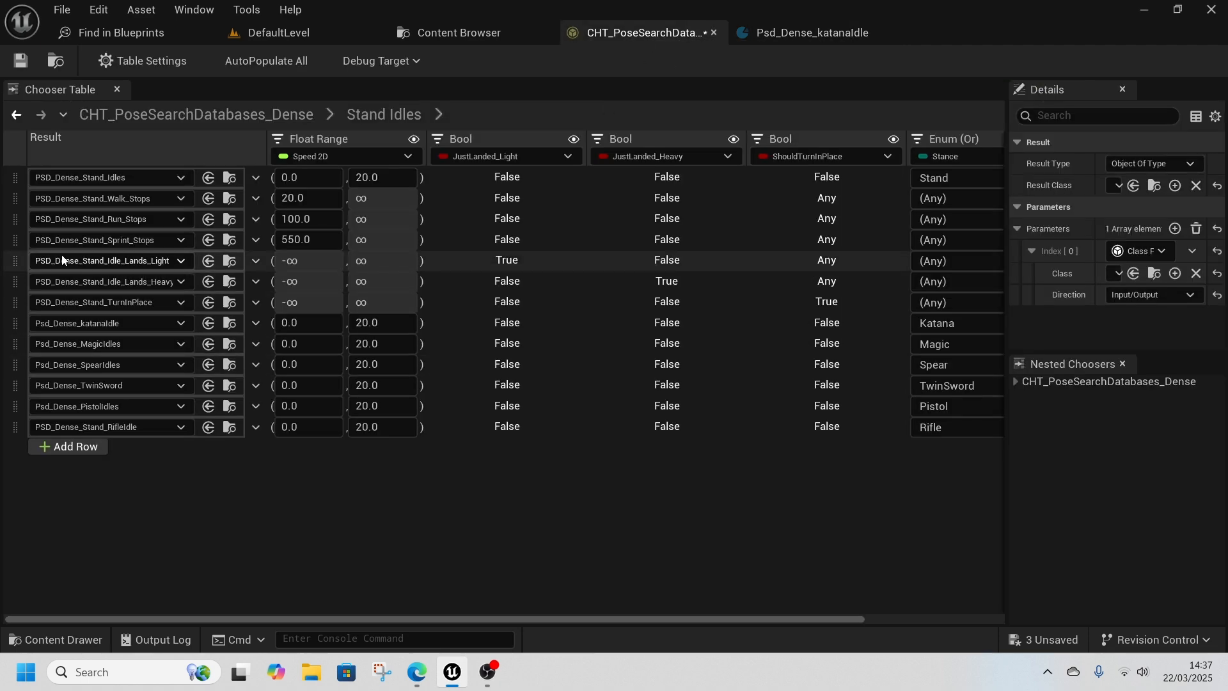
{"action": "left_click", "coordinate": [294, 115]}
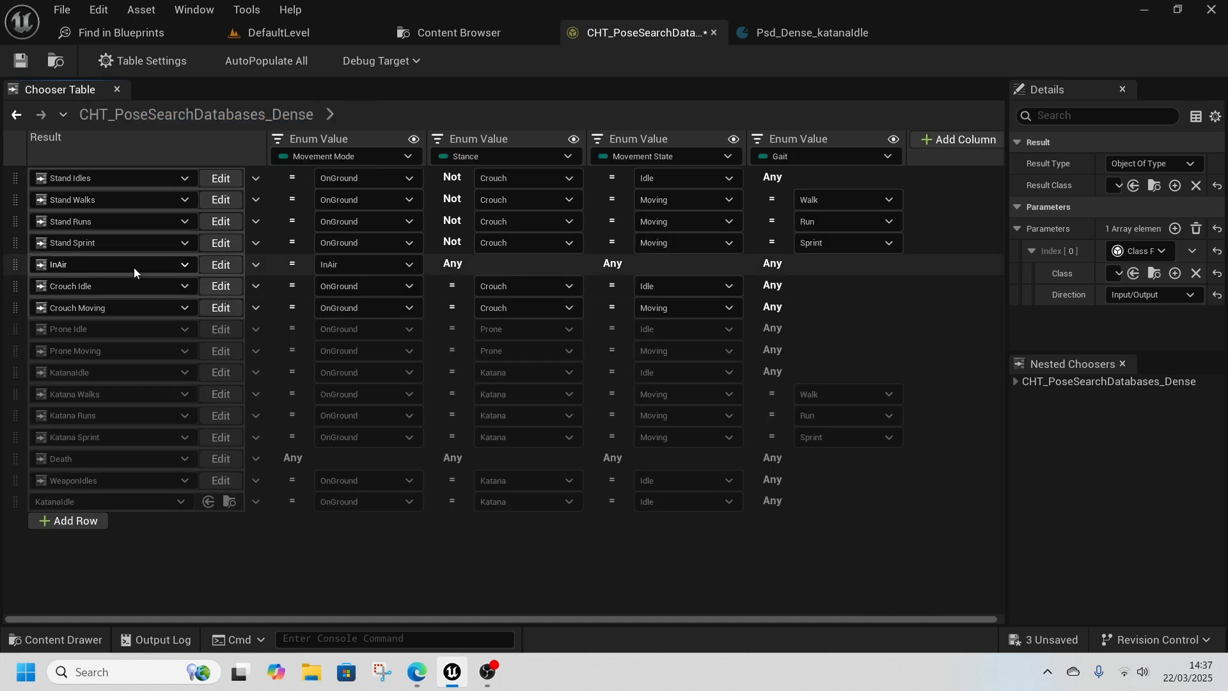
{"action": "left_click", "coordinate": [223, 220]}
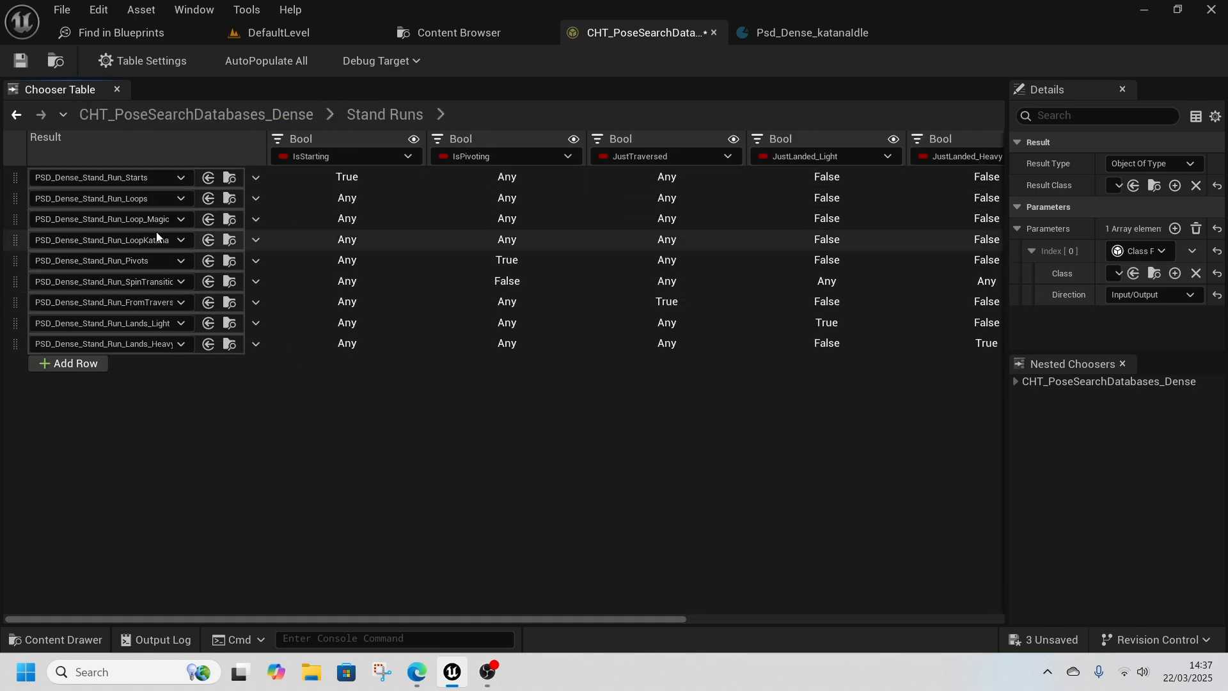
{"action": "left_click", "coordinate": [230, 241]}
{"action": "scroll", "coordinate": [832, 553], "scroll_direction": "down", "scroll_amount": 4}
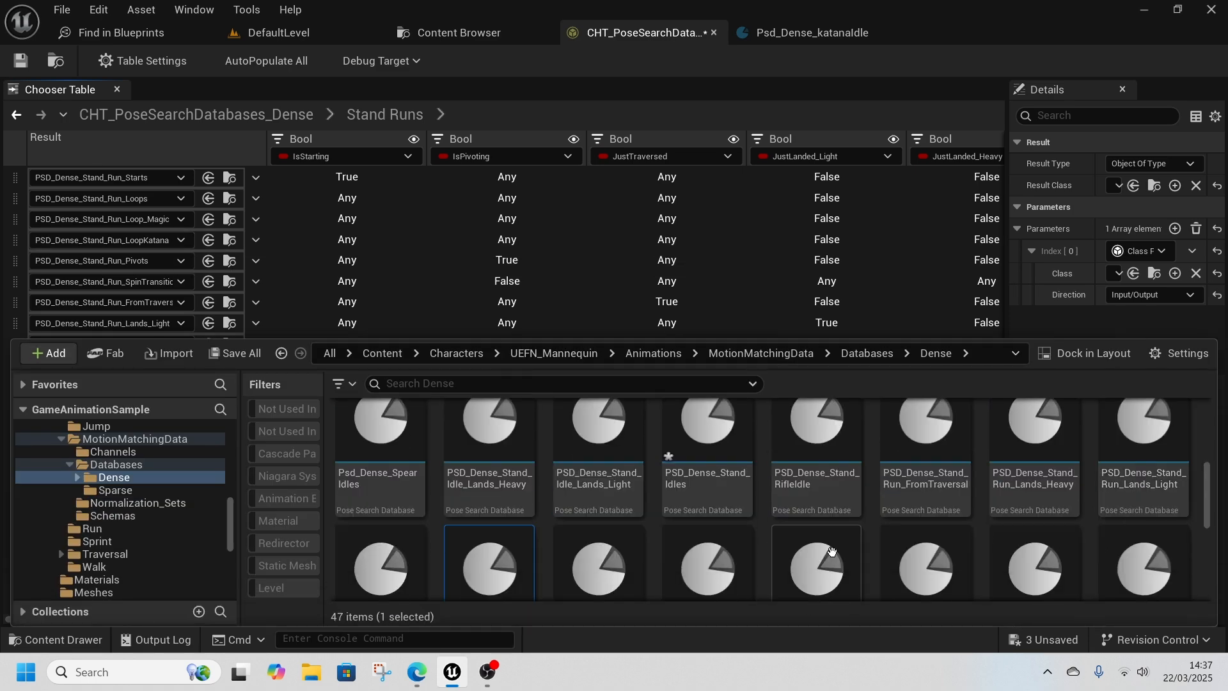
{"action": "double_click", "coordinate": [502, 497]}
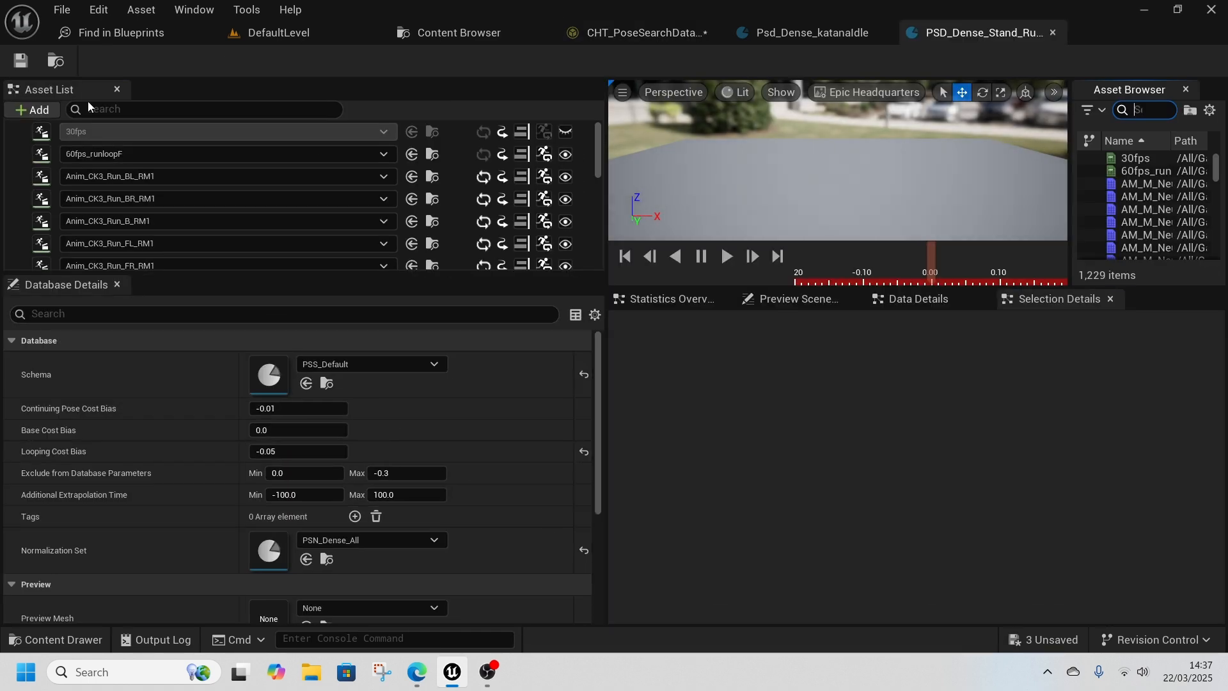
Step: Open the 60fps_runloopF animation from the database and examine its root motion path in the preview
{"action": "left_click", "coordinate": [18, 154]}
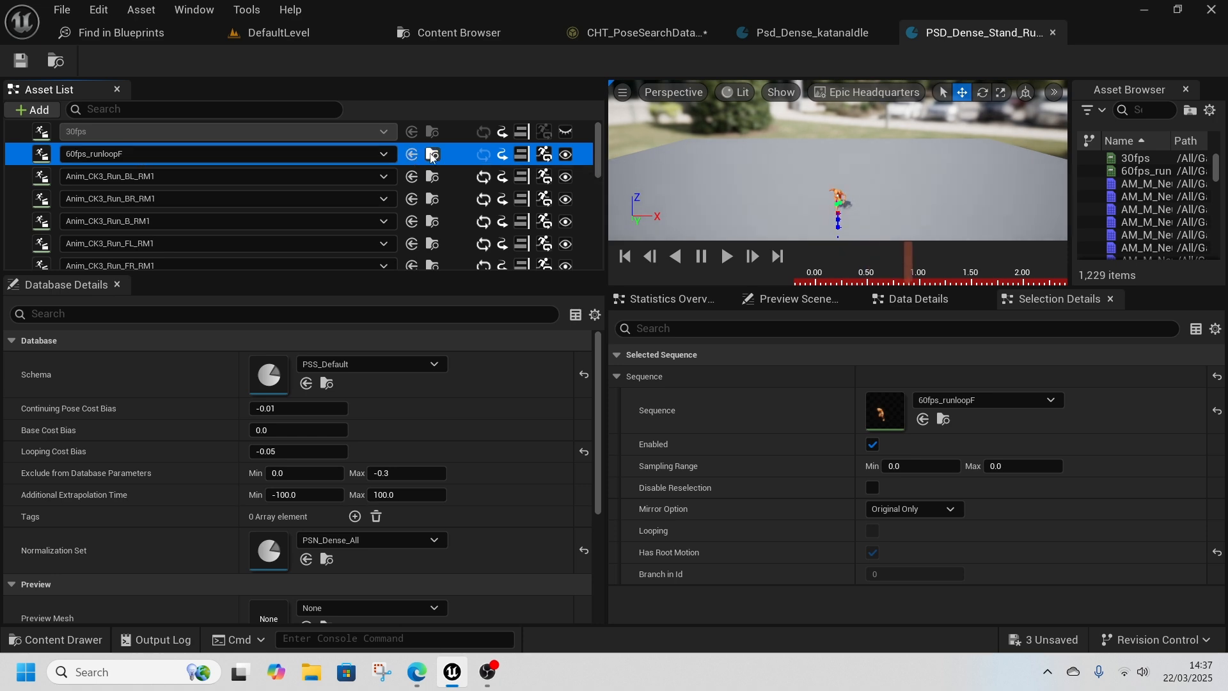
{"action": "left_click", "coordinate": [433, 156]}
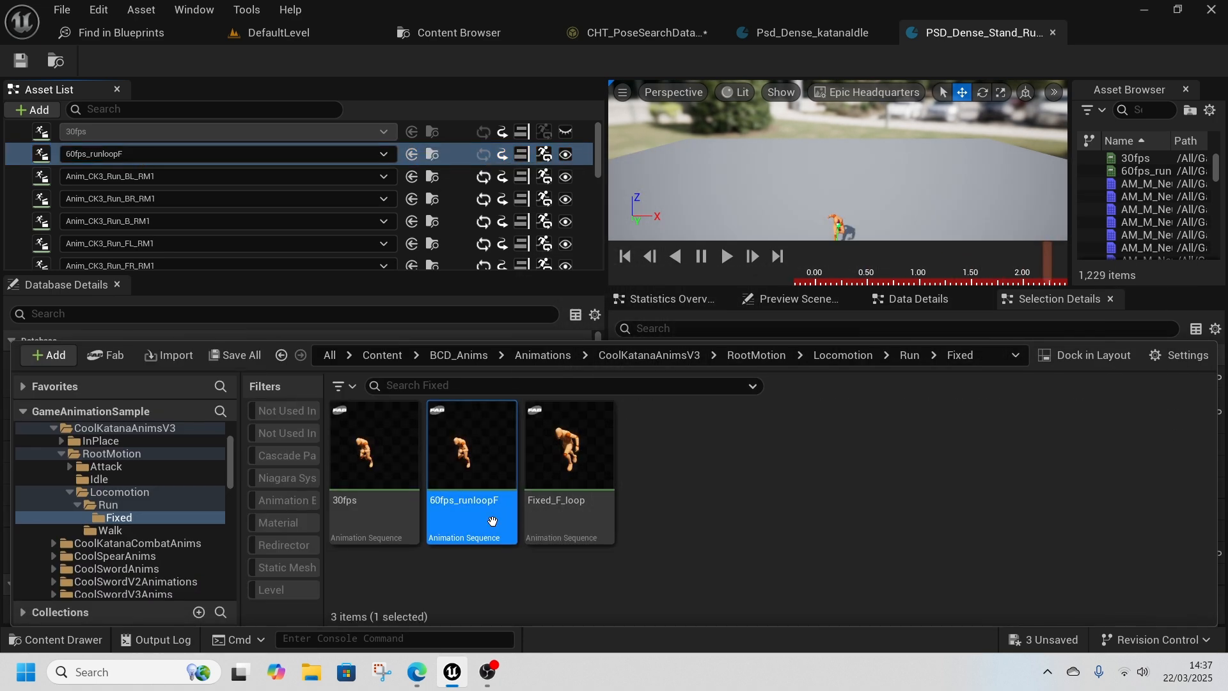
{"action": "double_click", "coordinate": [492, 505]}
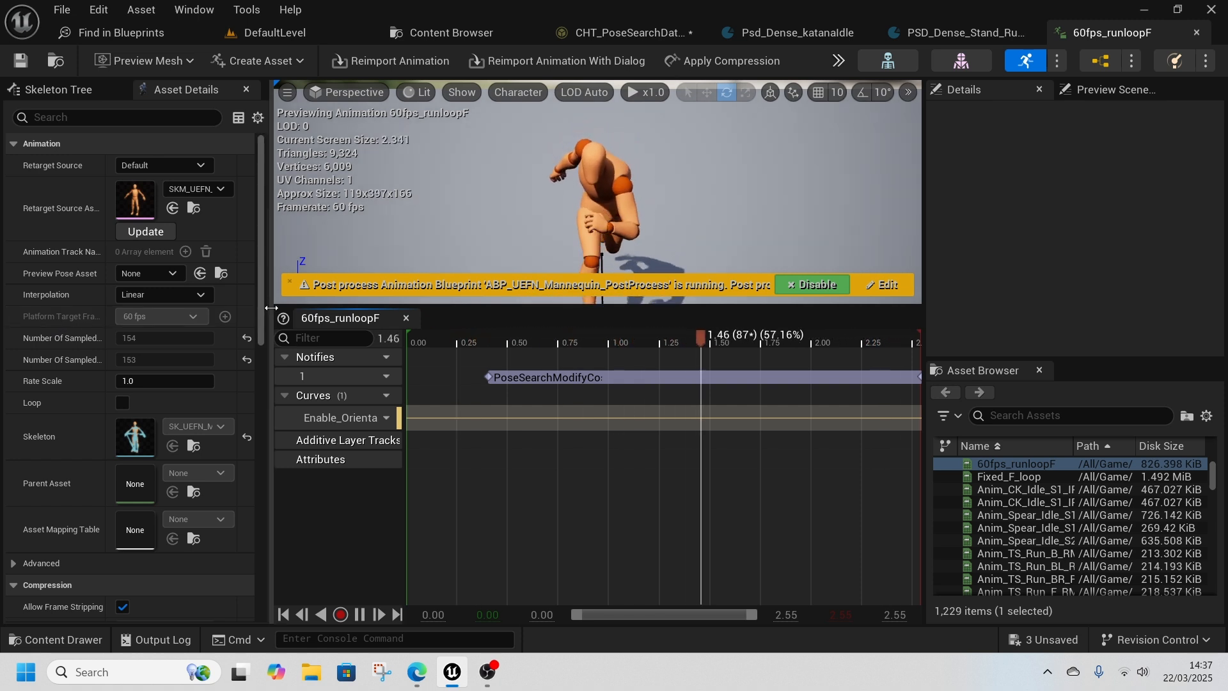
{"action": "left_click_drag", "start_coordinate": [272, 313], "coordinate": [339, 314]}
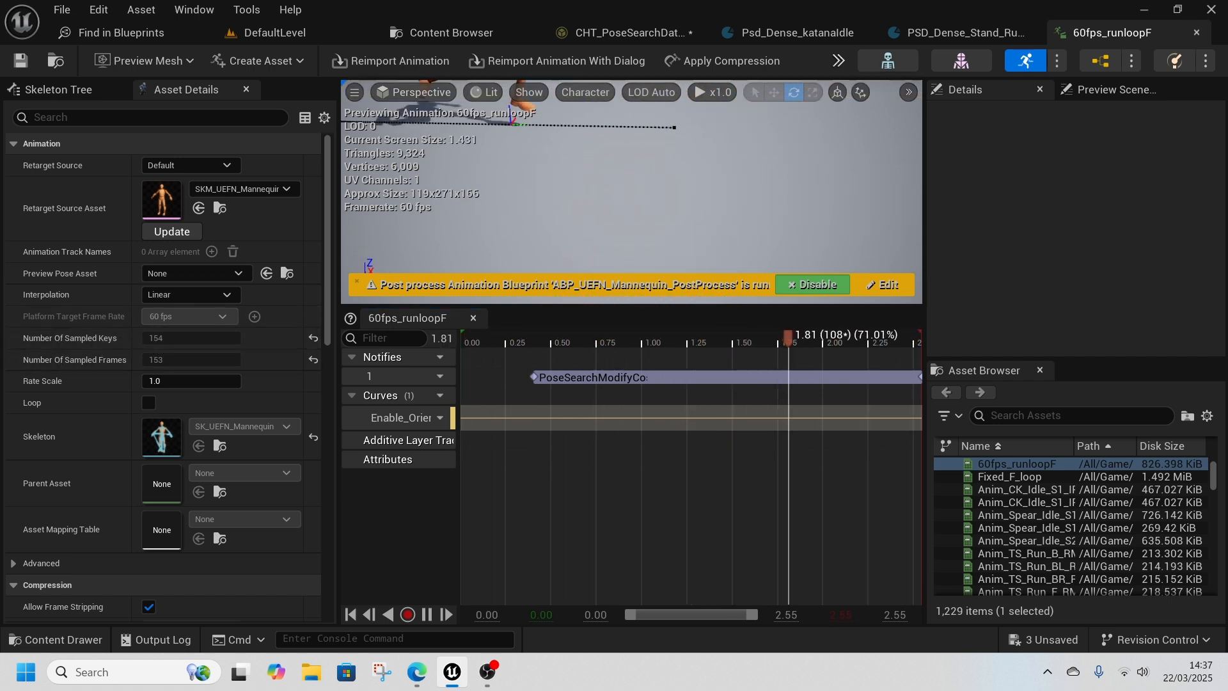
{"action": "right_click_drag", "start_coordinate": [565, 193], "coordinate": [591, 214]}
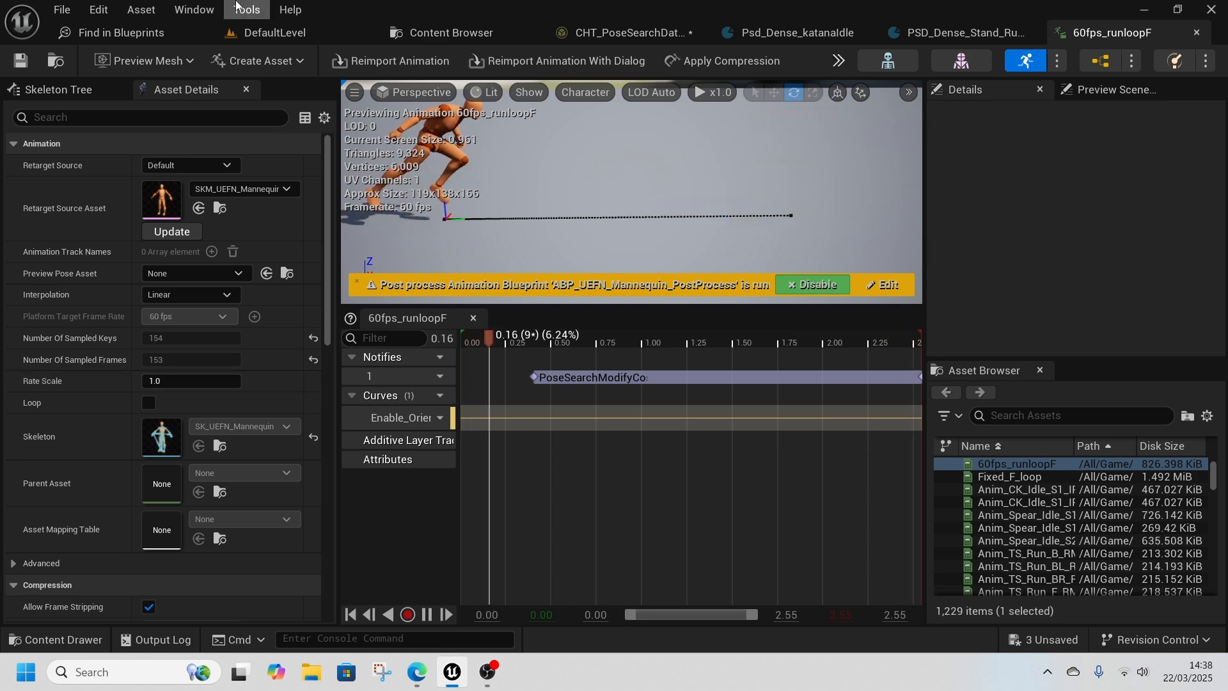
{"action": "key", "text": "ctrl+space"}
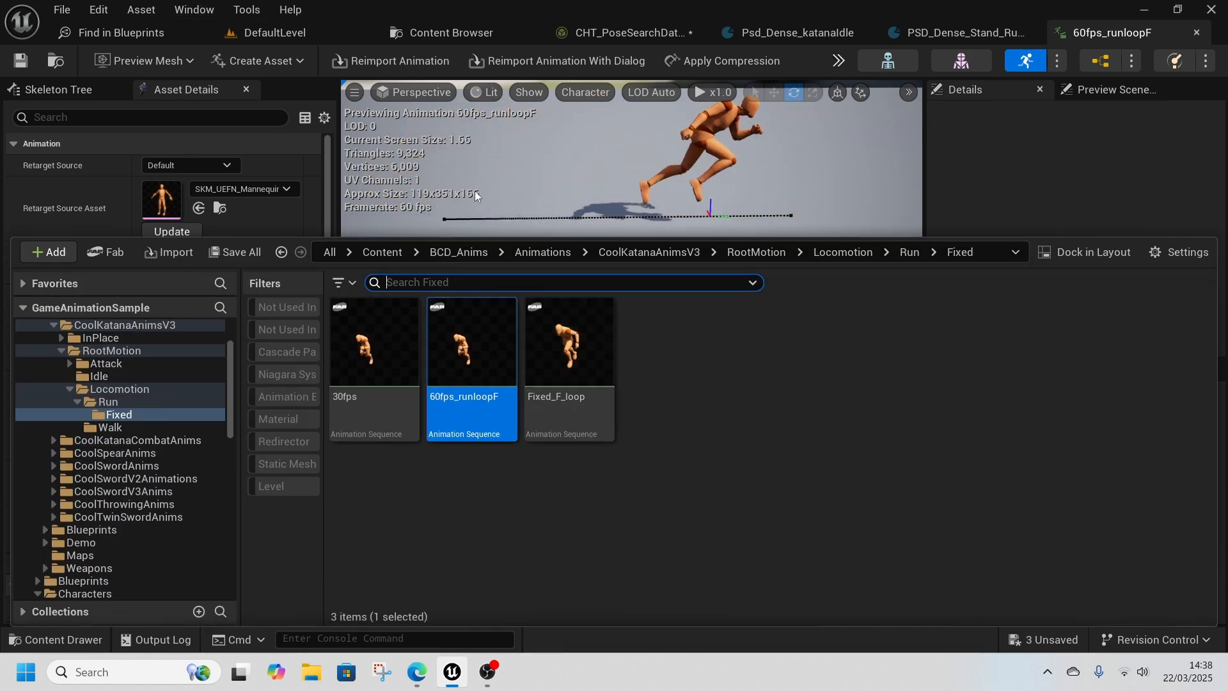
Step: Enable M_Neutral_Run_Loop_B in the katana run database and open that animation to examine its length and root motion
{"action": "left_click", "coordinate": [987, 37]}
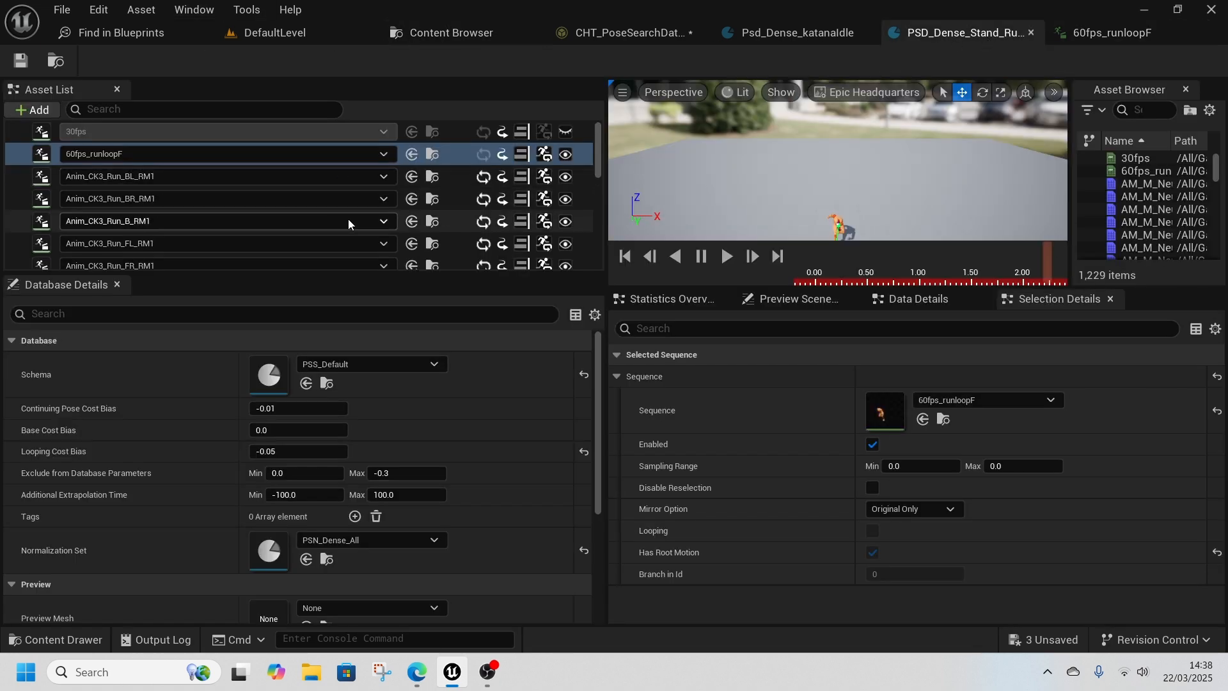
{"action": "scroll", "coordinate": [302, 205], "scroll_direction": "down", "scroll_amount": 3}
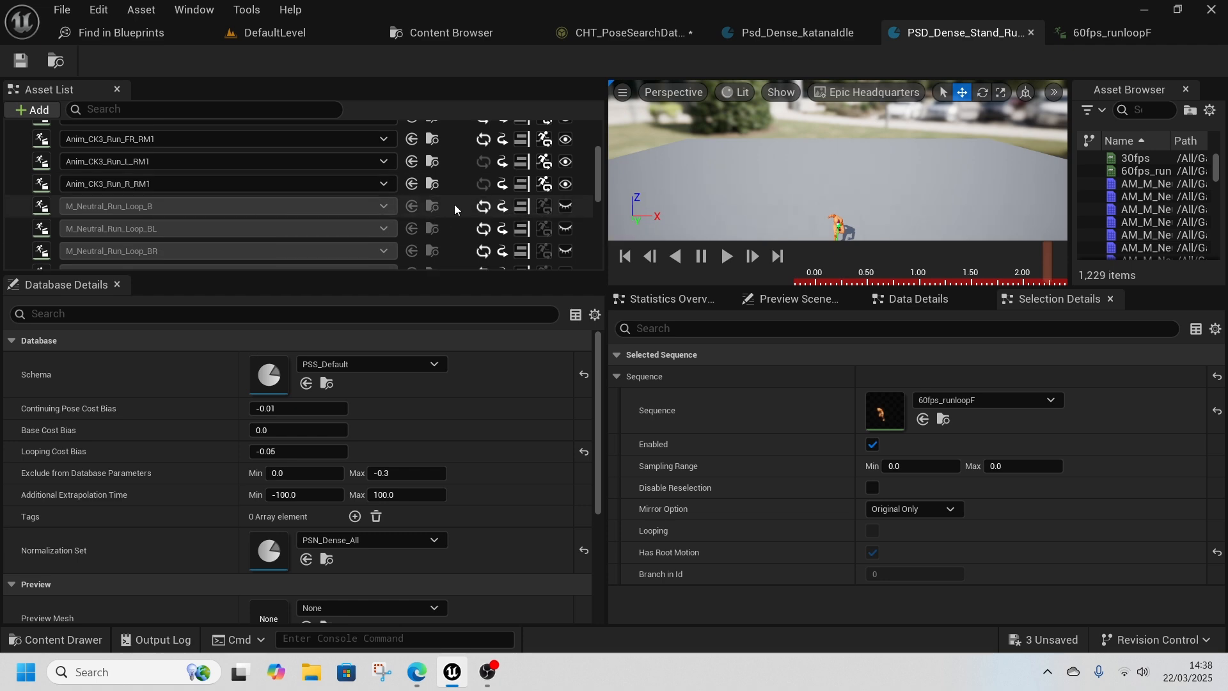
{"action": "left_click", "coordinate": [566, 206]}
{"action": "left_click", "coordinate": [433, 206]}
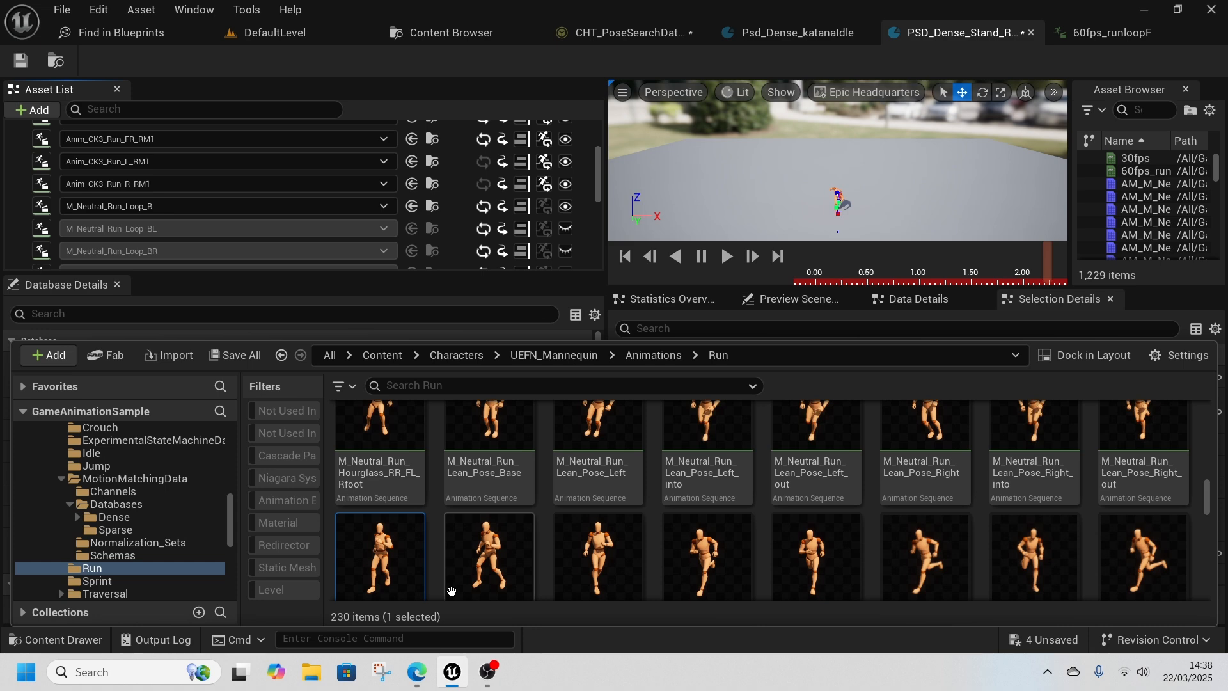
{"action": "double_click", "coordinate": [397, 577]}
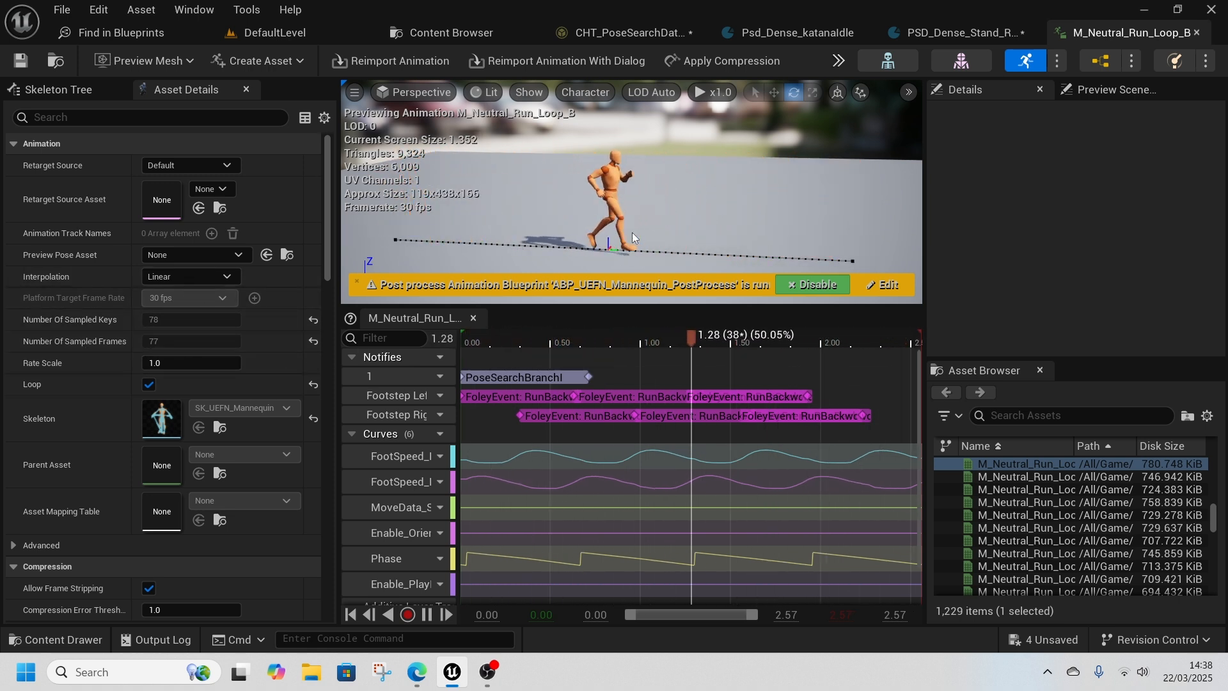
Step: Open Anim_CK3_Run_B_RM1 from the katana run database and scrub through its timeline to examine the backward run's motion
{"action": "left_click", "coordinate": [965, 34]}
{"action": "left_click", "coordinate": [433, 222]}
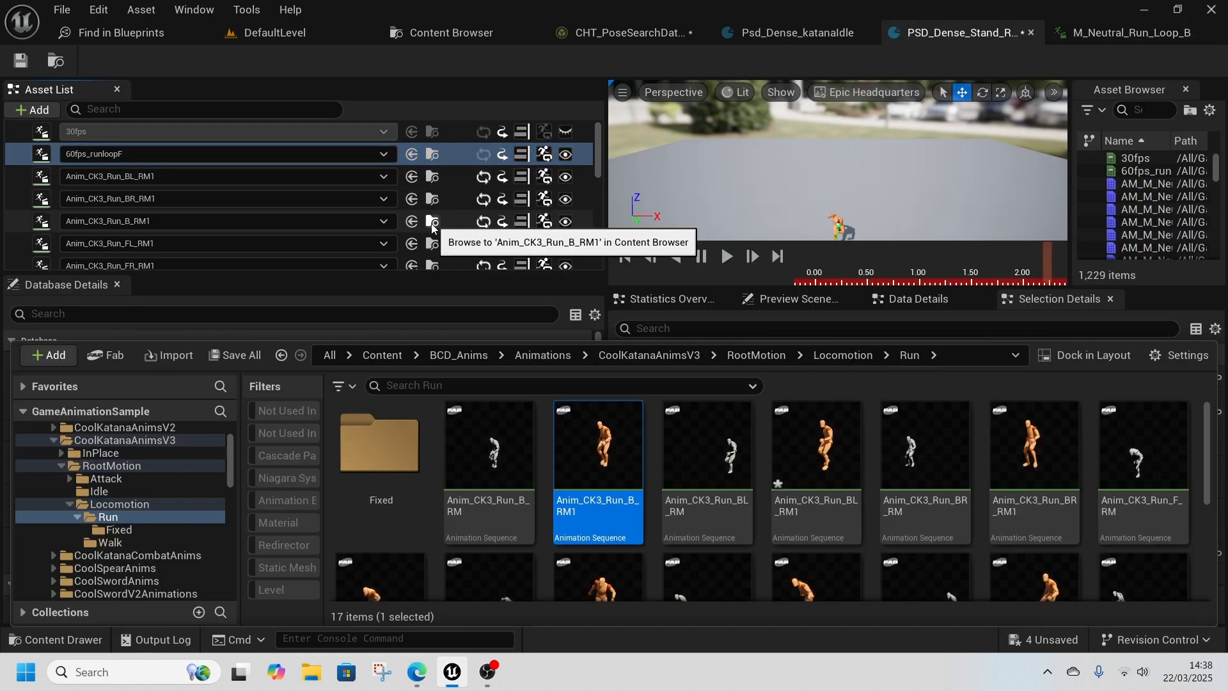
{"action": "double_click", "coordinate": [581, 509]}
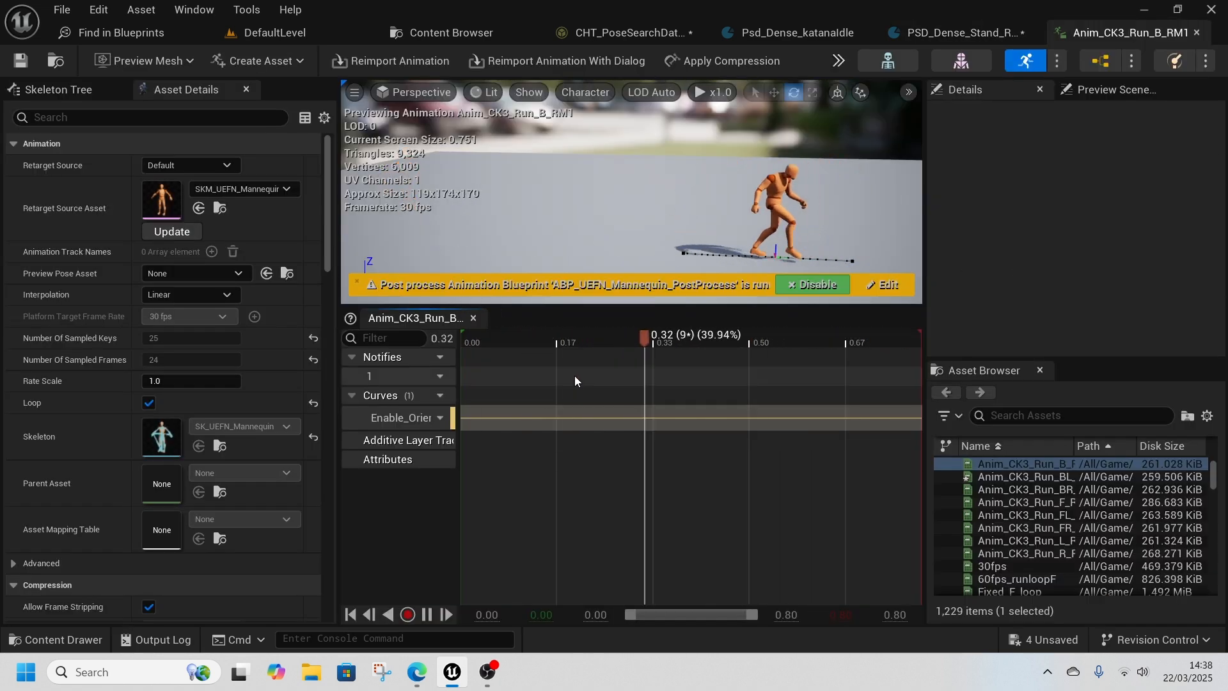
{"action": "left_click", "coordinate": [535, 343]}
{"action": "mouse_move", "coordinate": [535, 343]}
{"action": "left_mouse_down"}
{"action": "mouse_move", "coordinate": [457, 348]}
{"action": "mouse_move", "coordinate": [892, 366]}
{"action": "mouse_move", "coordinate": [542, 365]}
{"action": "left_mouse_up"}
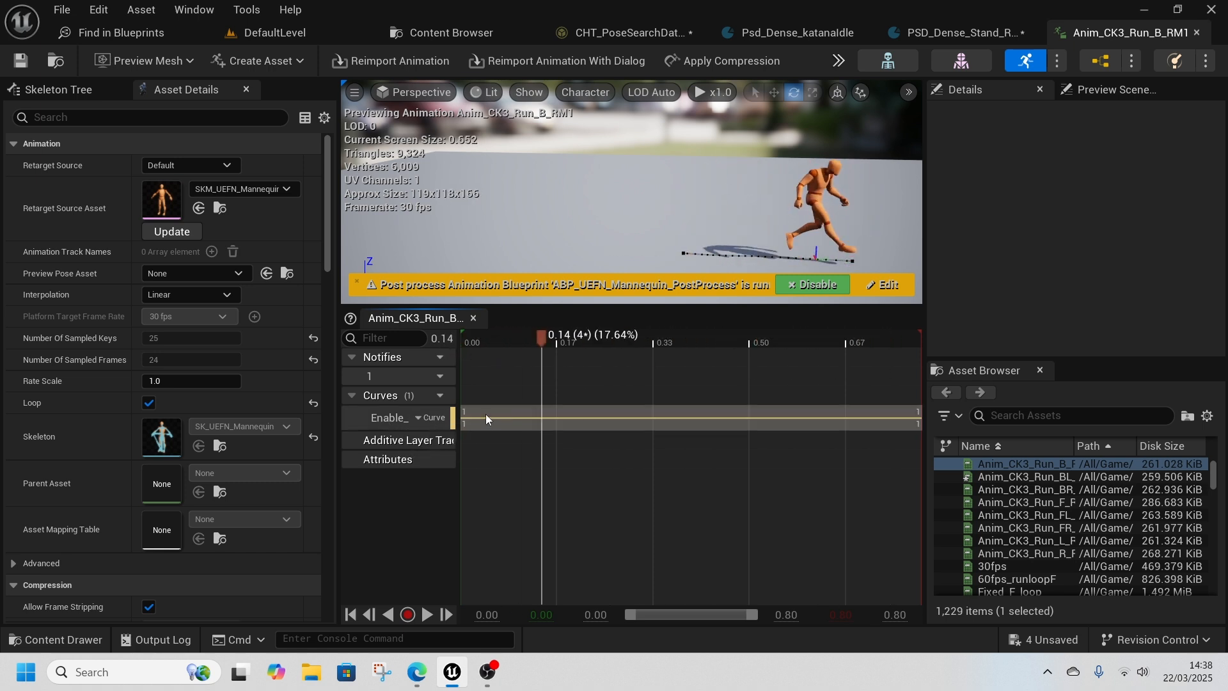
{"action": "left_click_drag", "start_coordinate": [546, 337], "coordinate": [674, 378]}
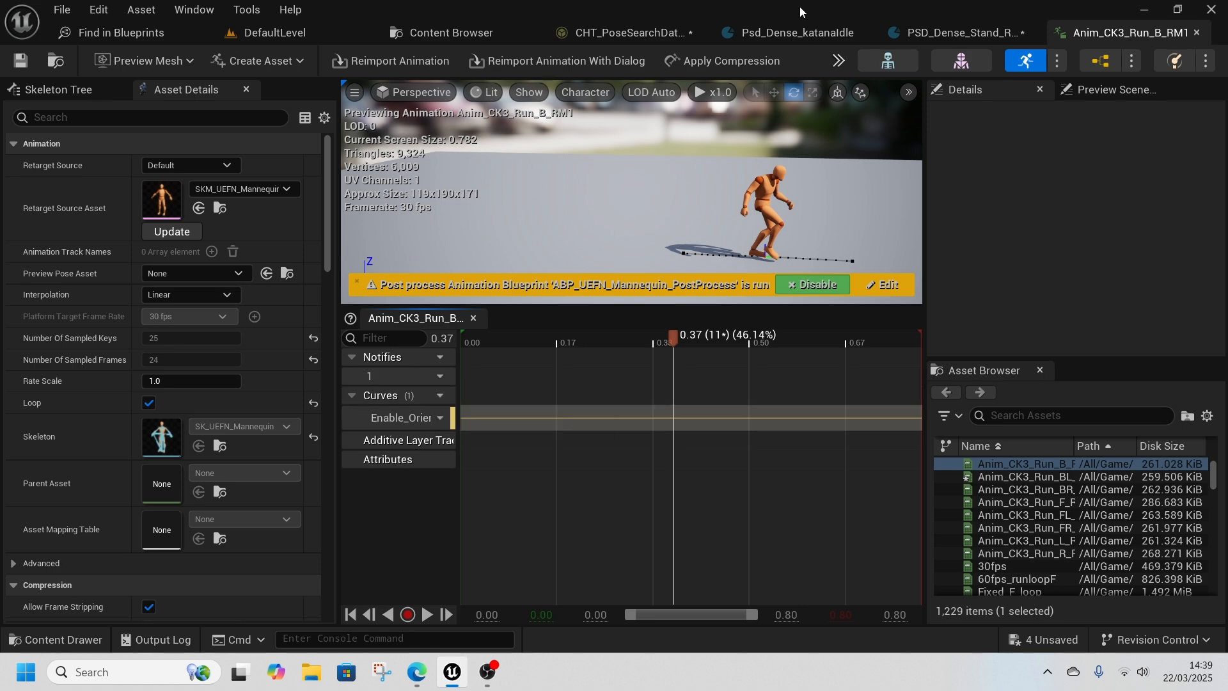
Step: Enable M_Neutral_Run_Loop_B in the katana run database, open the animation and look through its FootSpeed, MoveData and Phase curves
{"action": "left_click", "coordinate": [957, 33]}
{"action": "scroll", "coordinate": [362, 197], "scroll_direction": "down", "scroll_amount": 3}
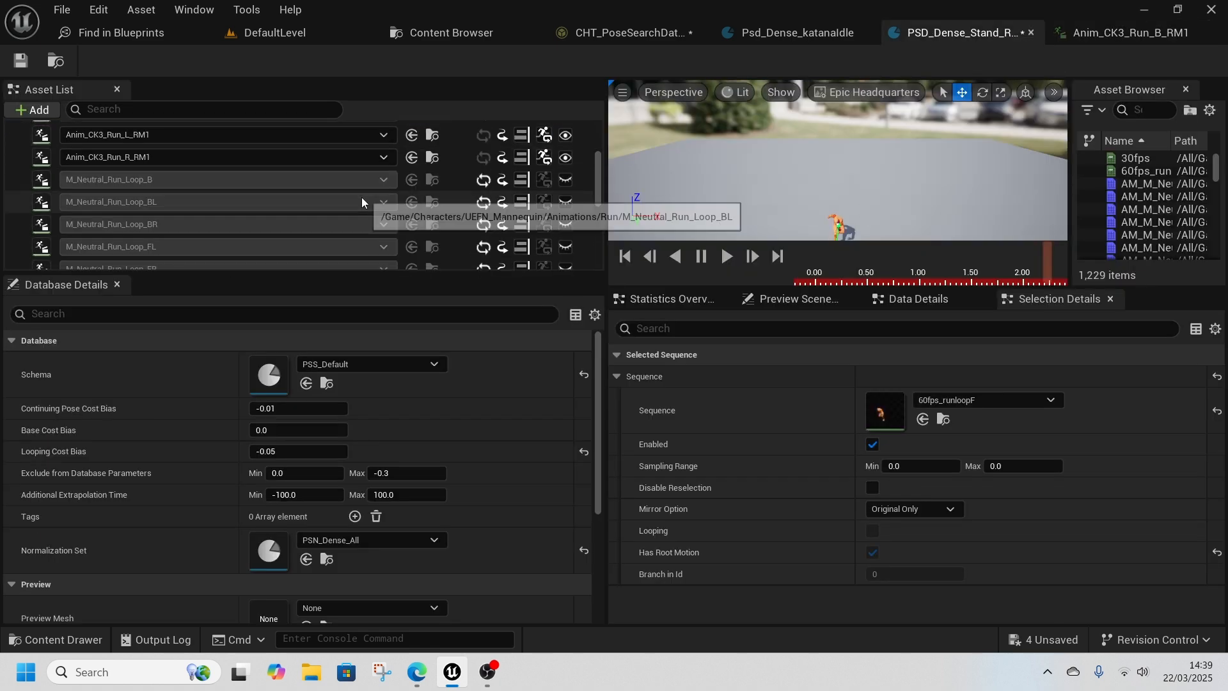
{"action": "left_click", "coordinate": [433, 179]}
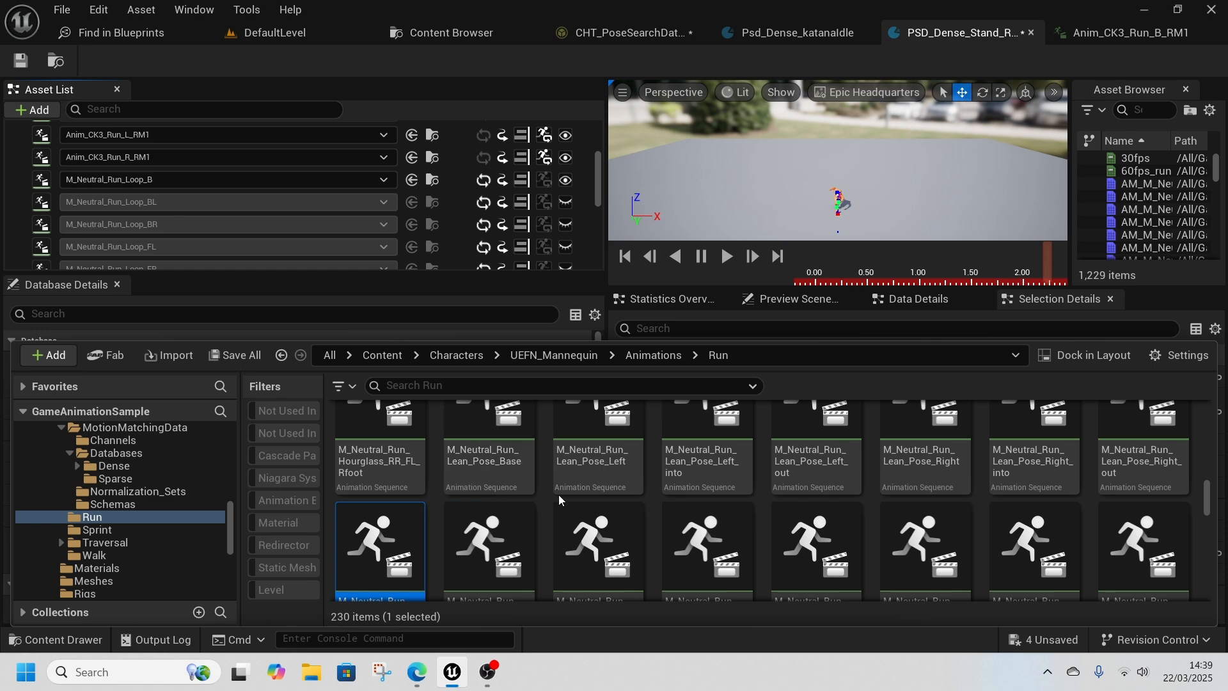
{"action": "double_click", "coordinate": [487, 482]}
{"action": "left_click", "coordinate": [388, 458]}
{"action": "scroll", "coordinate": [387, 458], "scroll_direction": "down", "scroll_amount": 1}
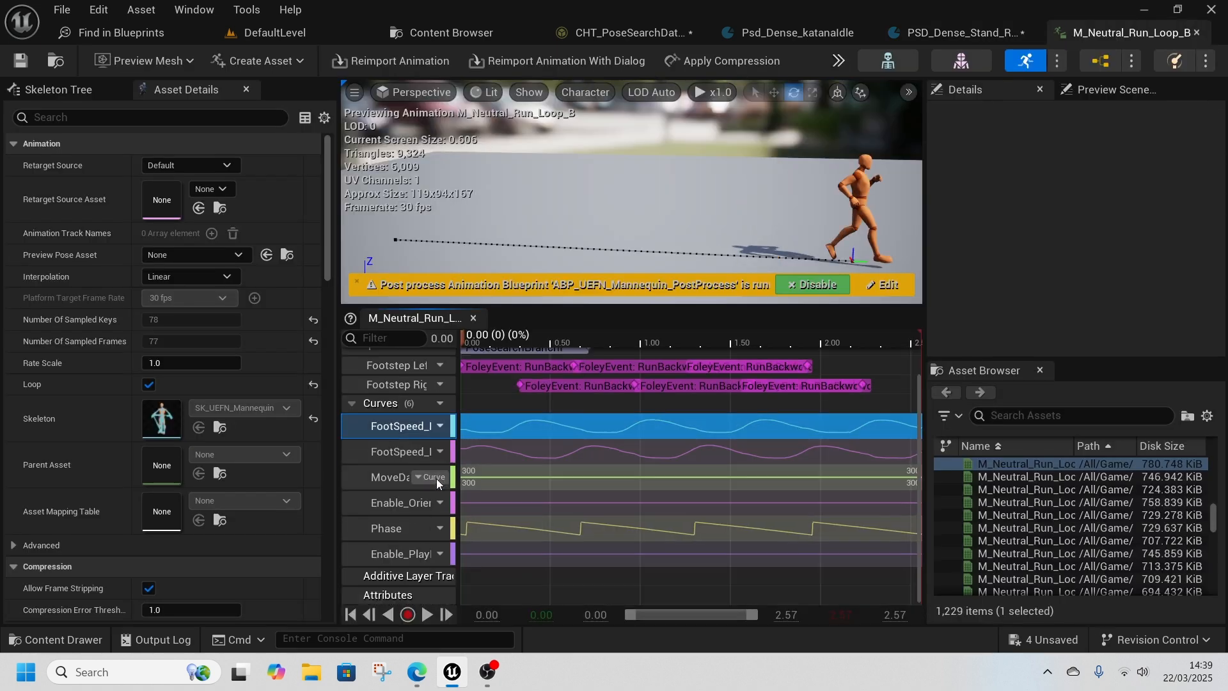
{"action": "left_click", "coordinate": [415, 458]}
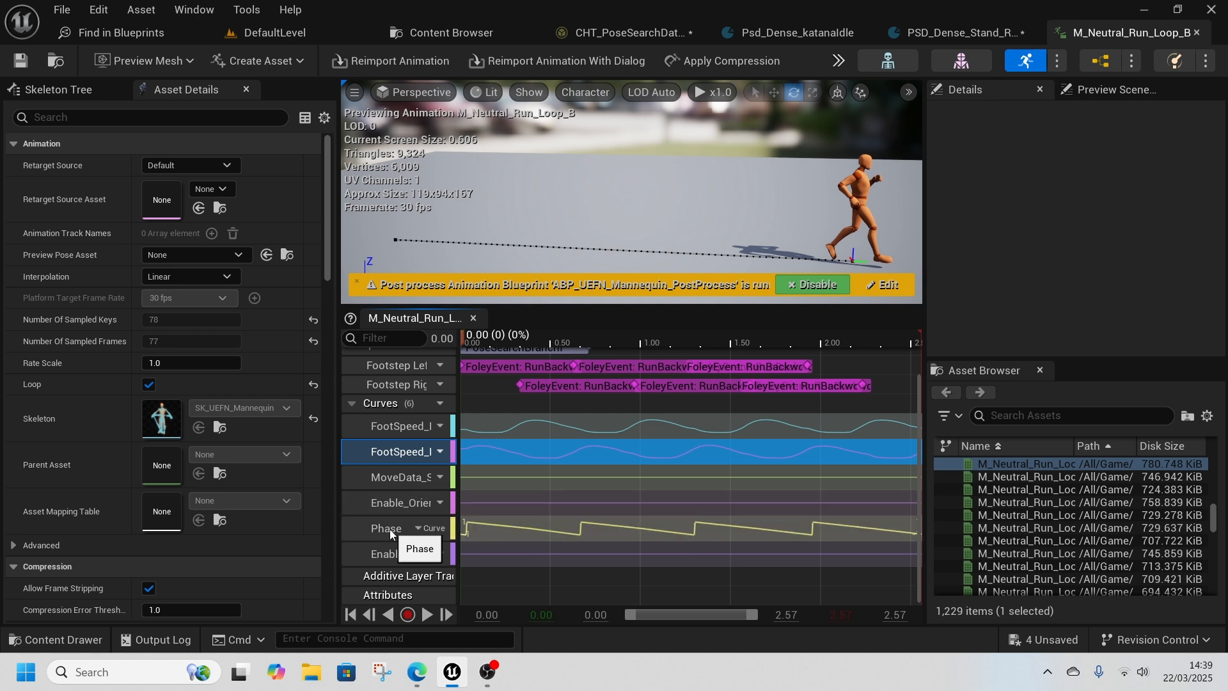
{"action": "left_click", "coordinate": [422, 435]}
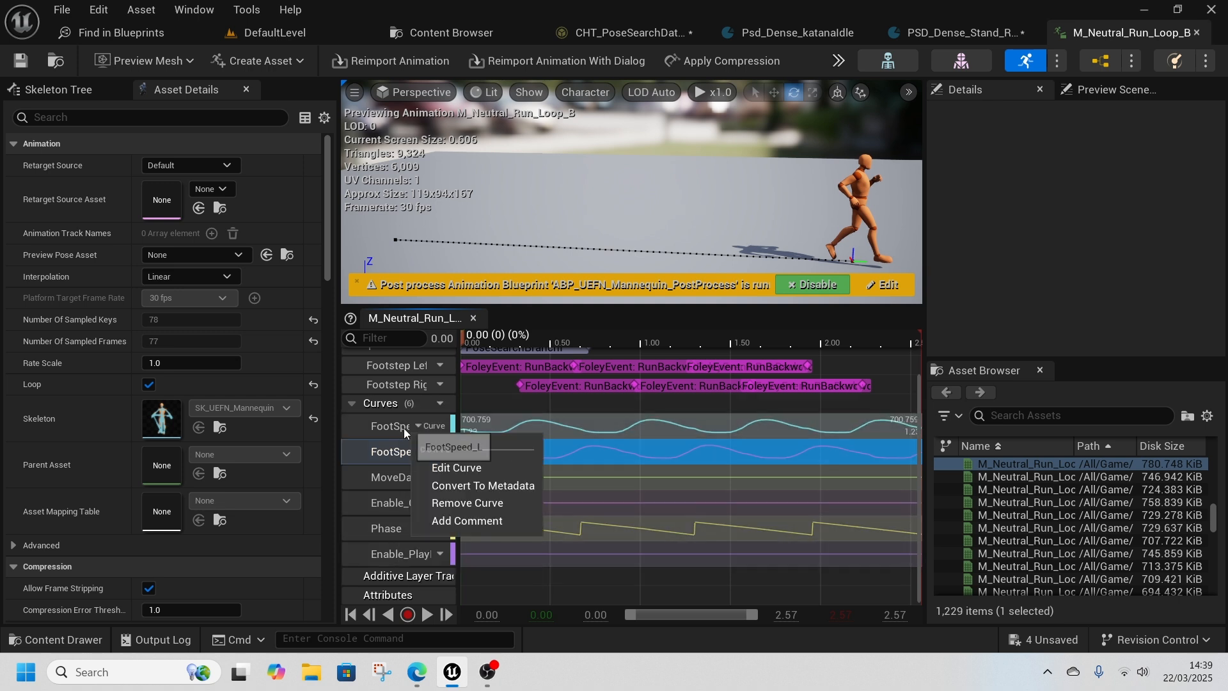
{"action": "left_click", "coordinate": [396, 427]}
Step: Scrub through the backward run loop, then collapse its curves to examine the pose search and footstep notifies
{"action": "left_click_drag", "start_coordinate": [489, 339], "coordinate": [598, 355]}
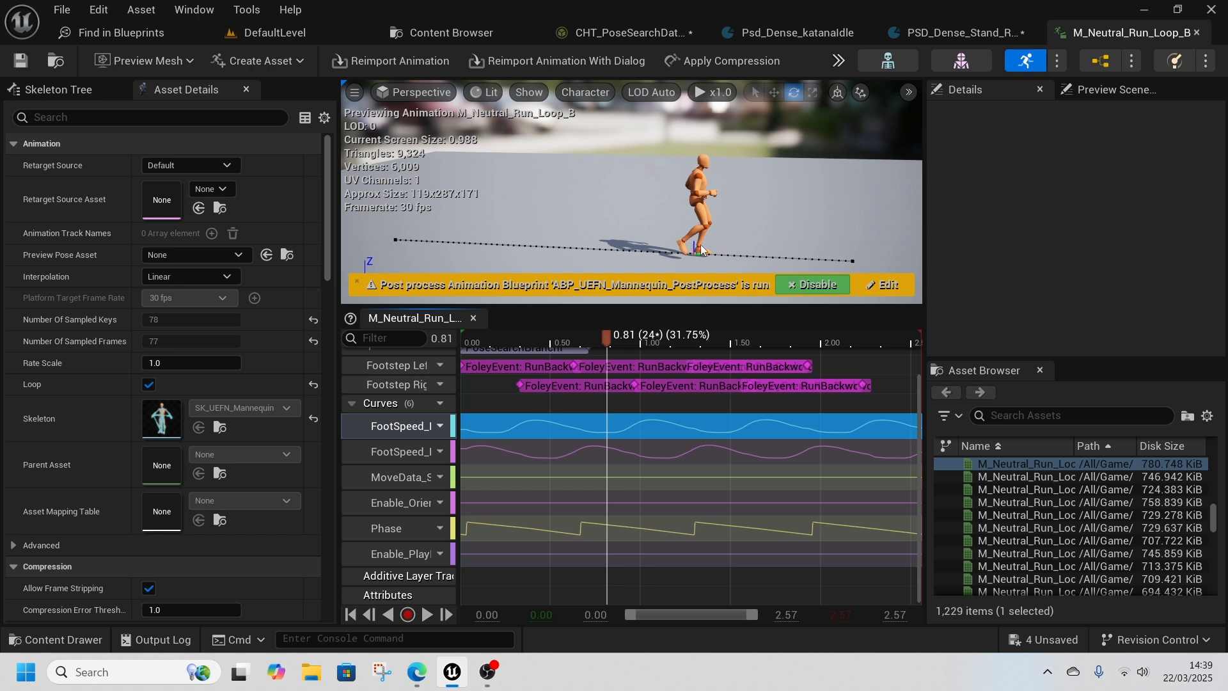
{"action": "left_click_drag", "start_coordinate": [608, 336], "coordinate": [779, 419]}
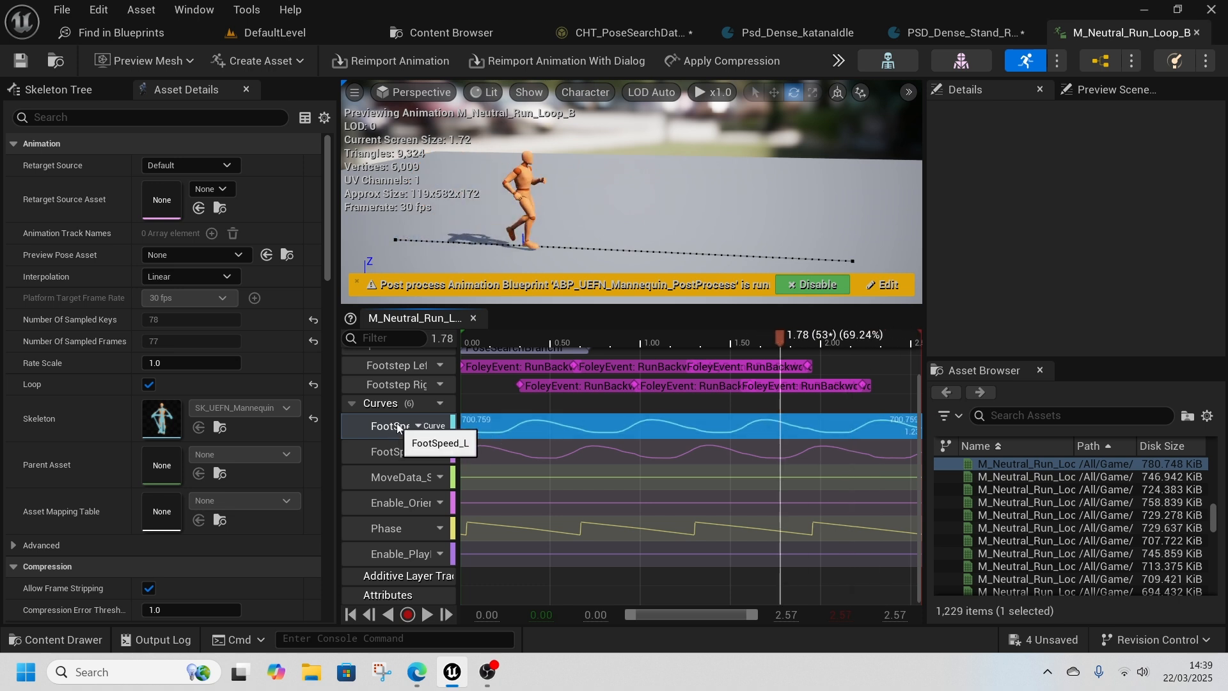
{"action": "scroll", "coordinate": [412, 520], "scroll_direction": "up", "scroll_amount": 1}
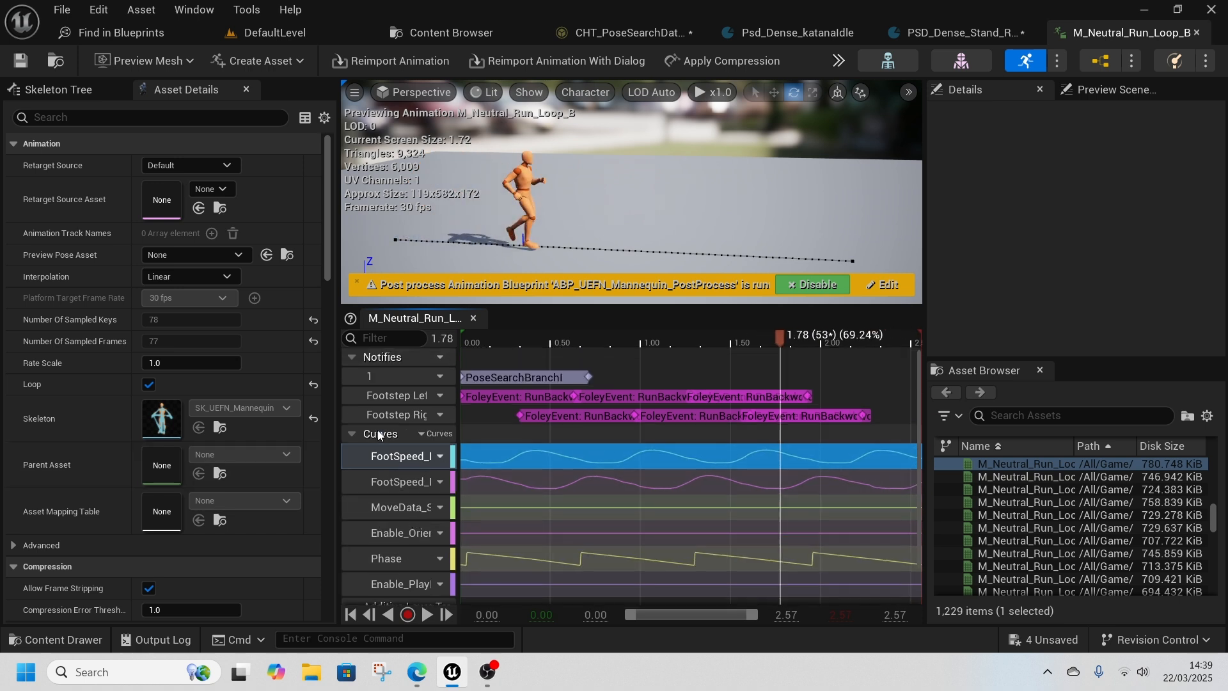
{"action": "left_click", "coordinate": [352, 434]}
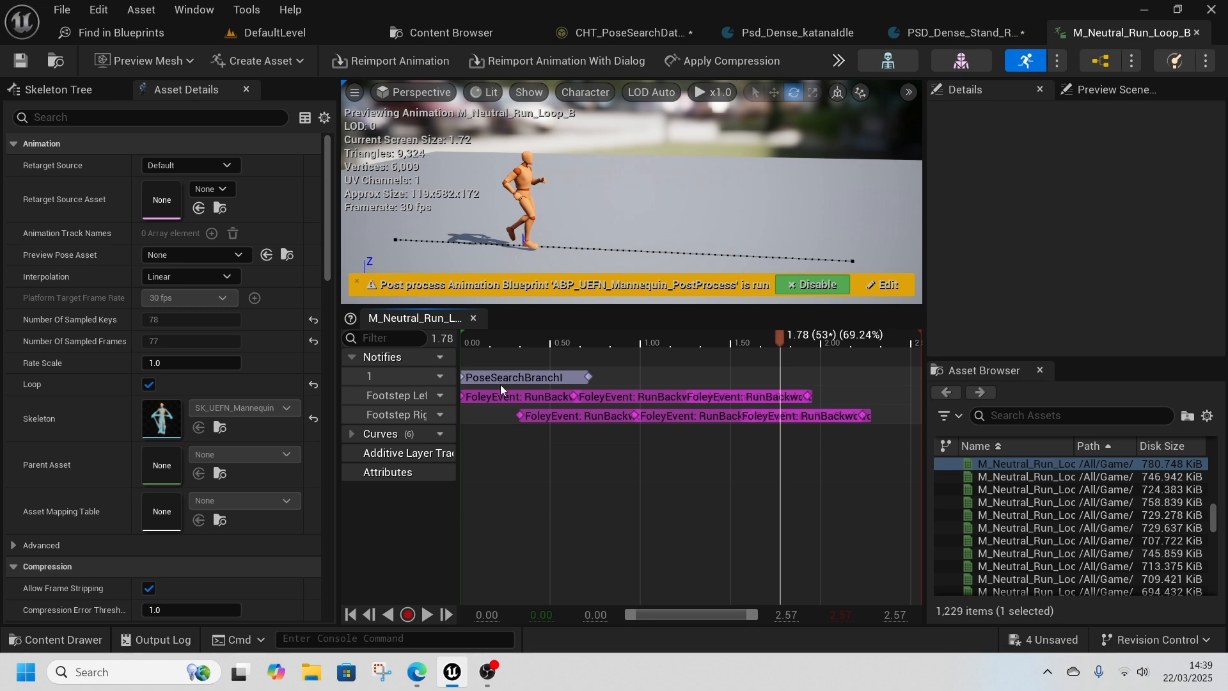
Step: Preview the enabled katana run animations from 60fps_runloopF through Anim_CK3_Run_R_RM1 together in the database, then Anim_CK3_Run_FR_RM1 alone
{"action": "left_click", "coordinate": [797, 32]}
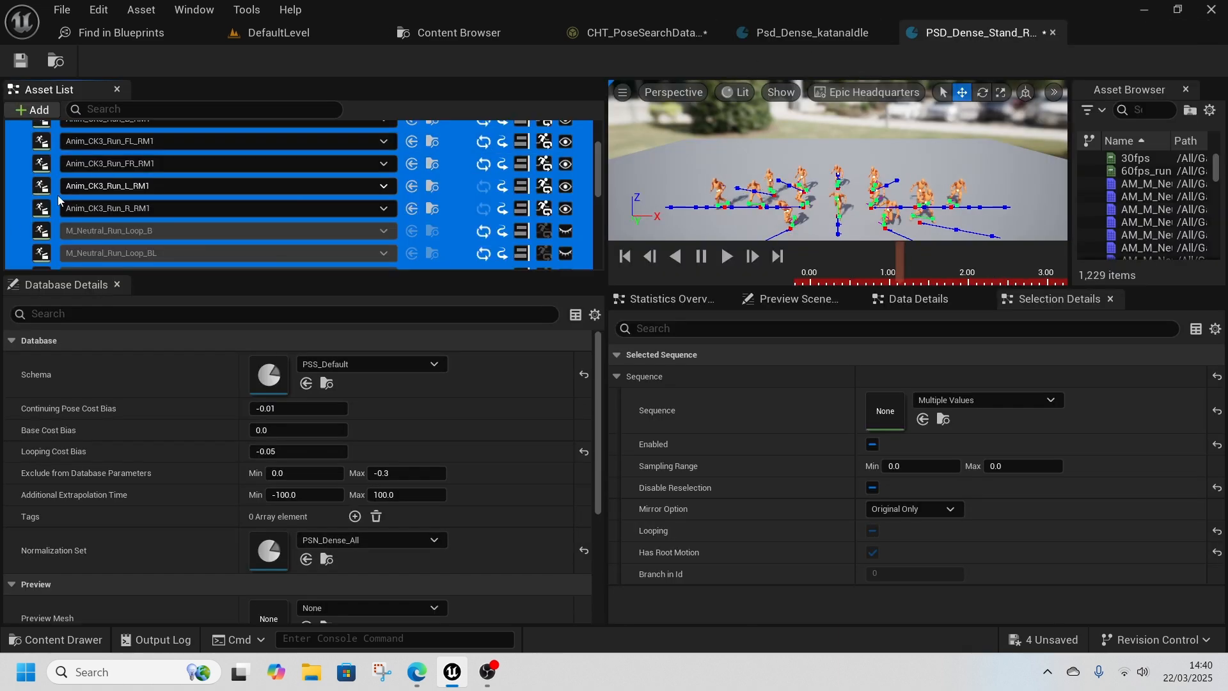
{"action": "scroll", "coordinate": [36, 194], "scroll_direction": "up", "scroll_amount": 5}
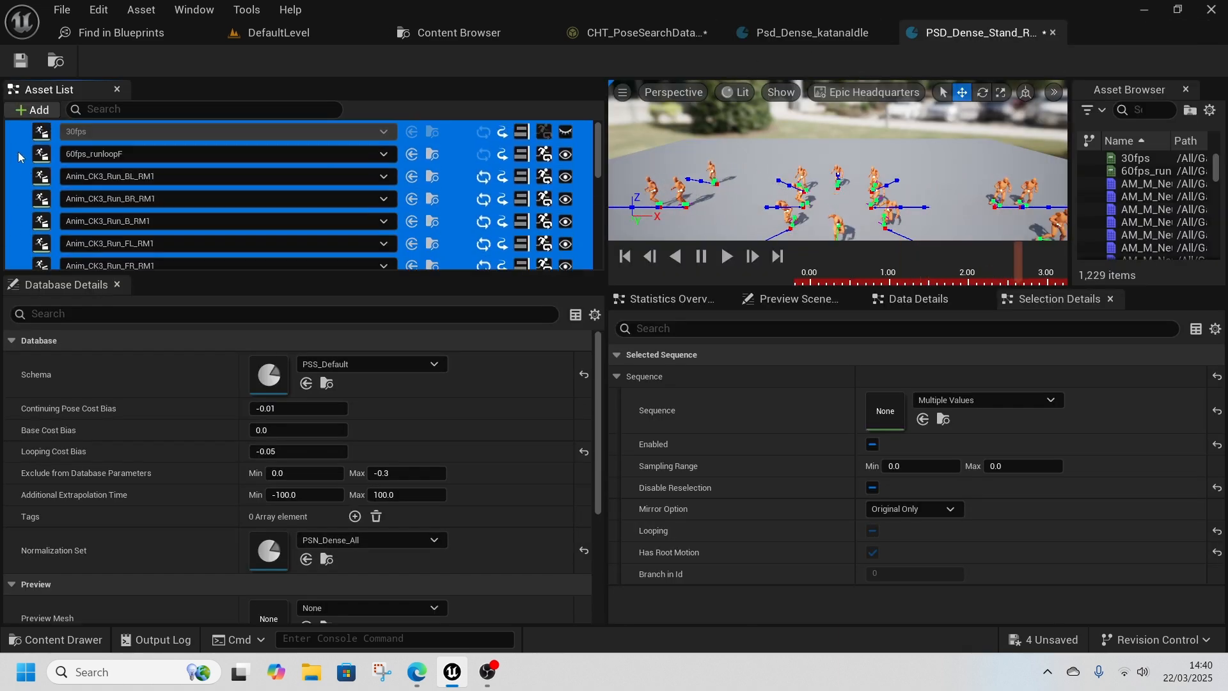
{"action": "left_click", "coordinate": [18, 157]}
{"action": "scroll", "coordinate": [39, 207], "scroll_direction": "down", "scroll_amount": 3}
{"action": "left_click", "coordinate": [22, 213], "text": "shift"}
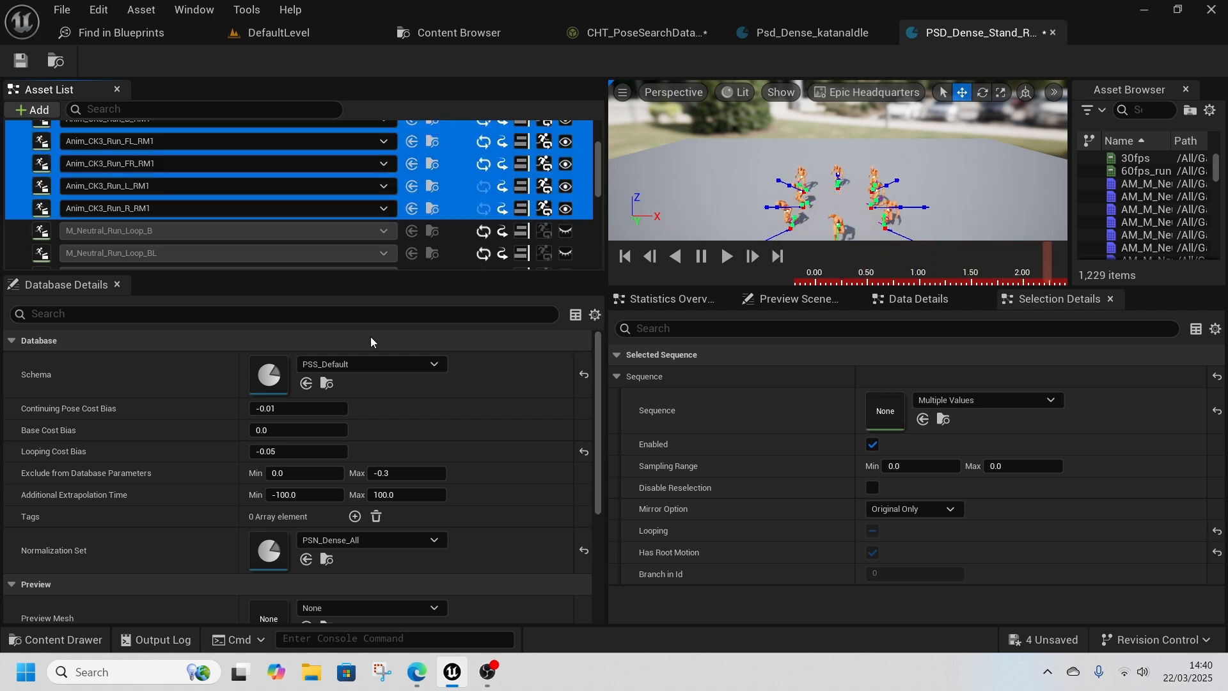
{"action": "left_click", "coordinate": [211, 164]}
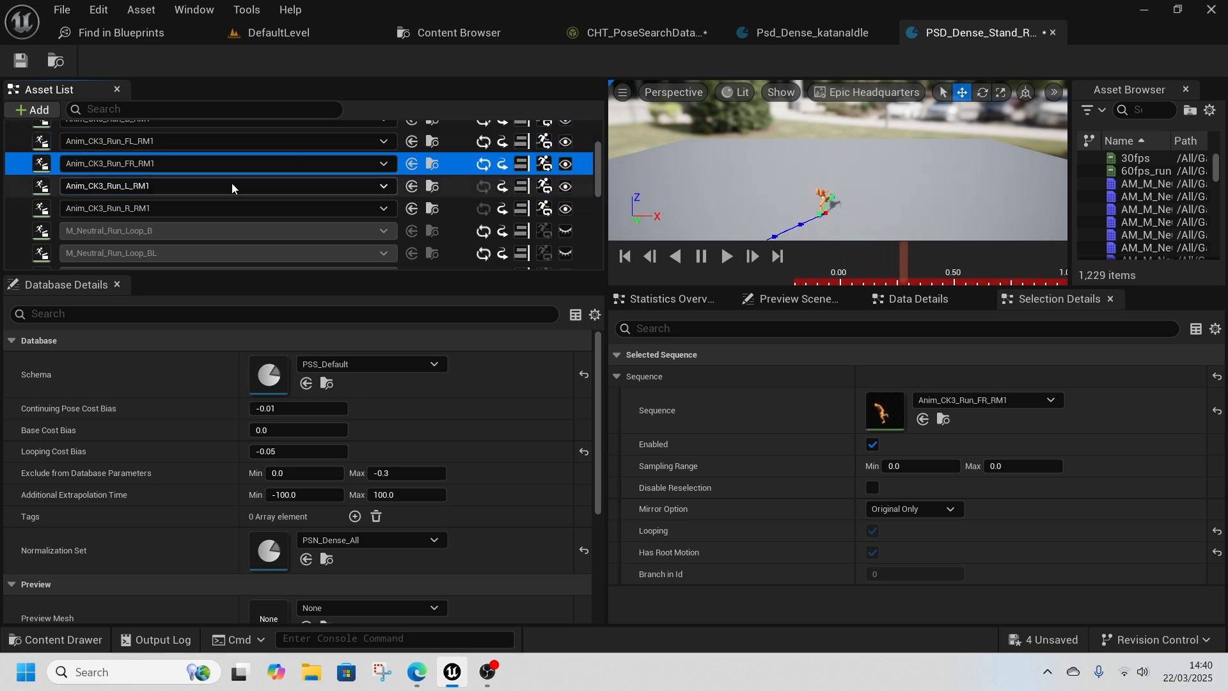
Step: Open 60fps_runloopF from the katana run database and inspect the settings of its Override Base Cost Bias notify state
{"action": "scroll", "coordinate": [281, 194], "scroll_direction": "up", "scroll_amount": 3}
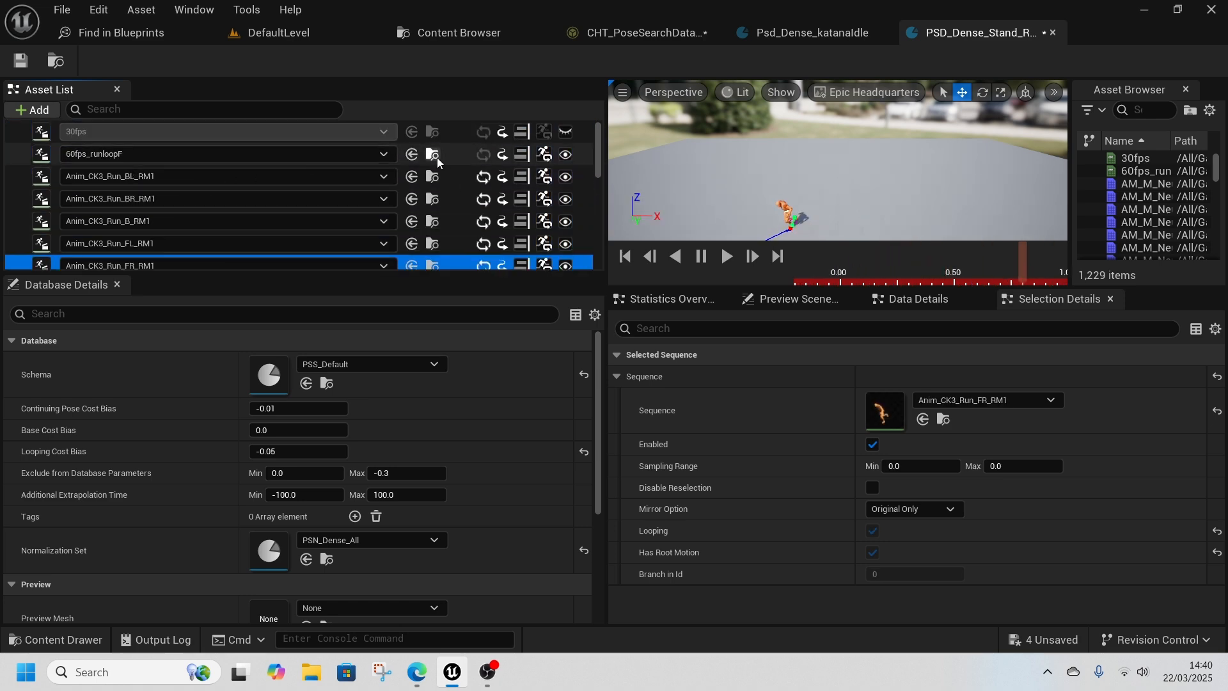
{"action": "left_click", "coordinate": [436, 157]}
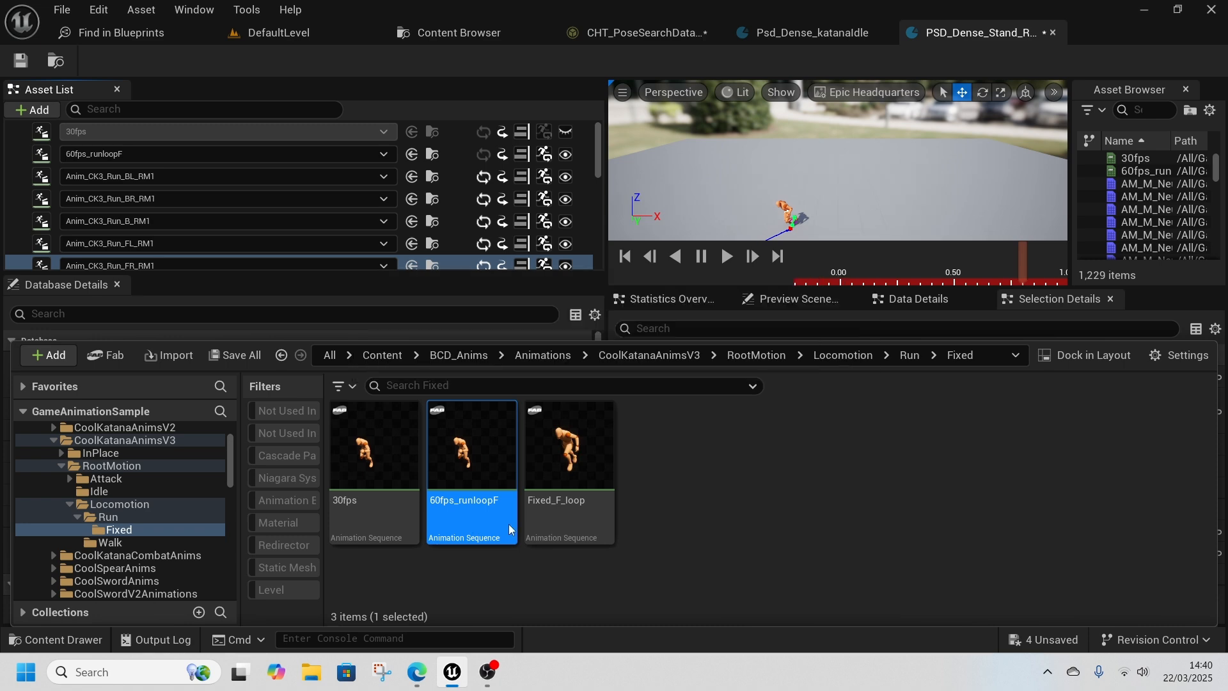
{"action": "double_click", "coordinate": [508, 523]}
{"action": "left_click", "coordinate": [624, 378]}
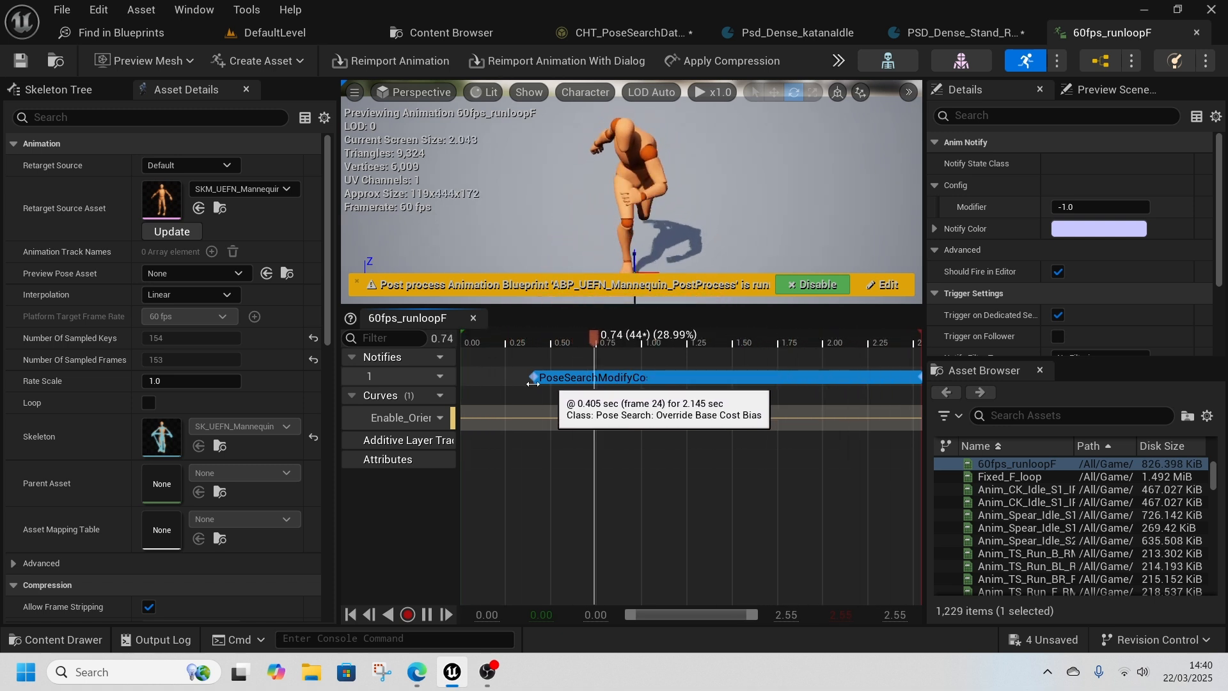
Step: Add a second notify track to 60fps_runloopF and review the available Pose Search notify states without adding one
{"action": "left_click", "coordinate": [427, 377]}
{"action": "left_click", "coordinate": [496, 416]}
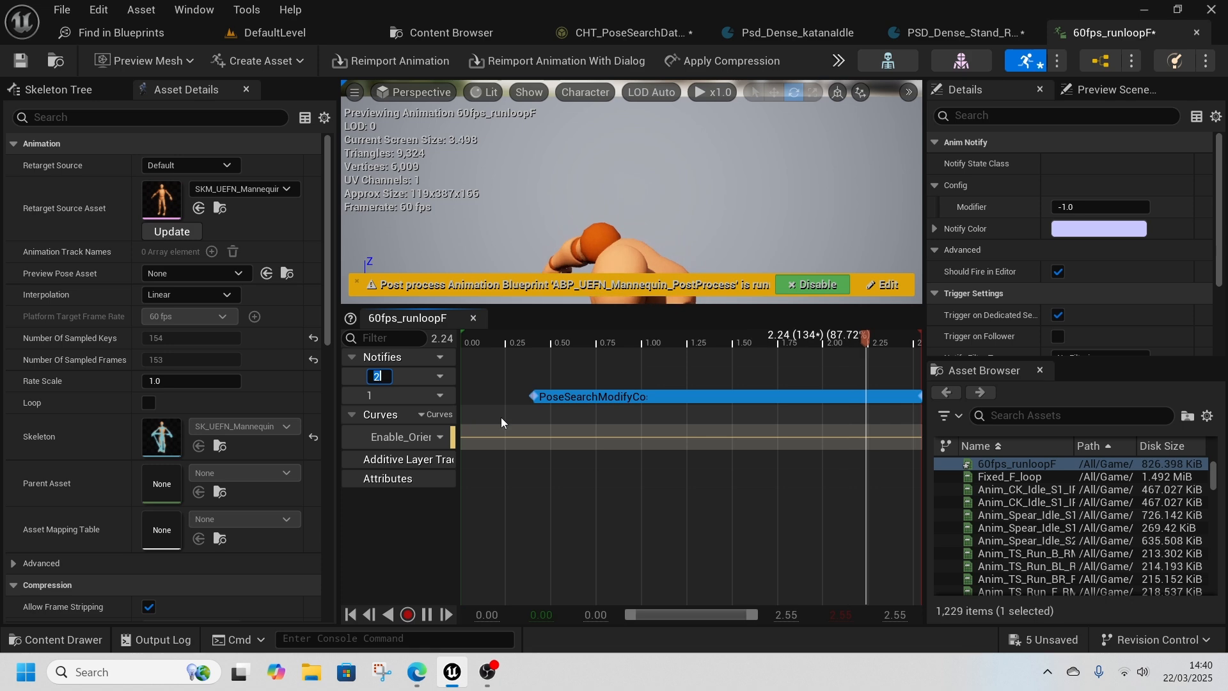
{"action": "right_click", "coordinate": [551, 378]}
{"action": "mouse_move", "coordinate": [651, 426]}
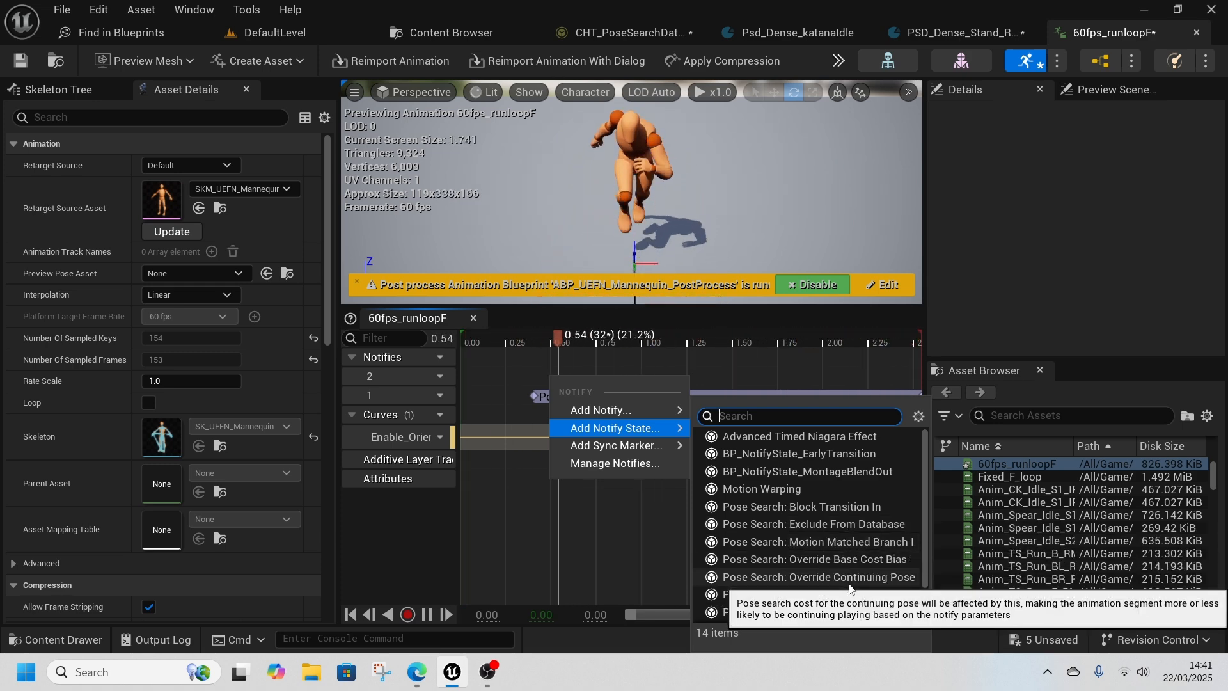
{"action": "scroll", "coordinate": [835, 554], "scroll_direction": "down", "scroll_amount": 1}
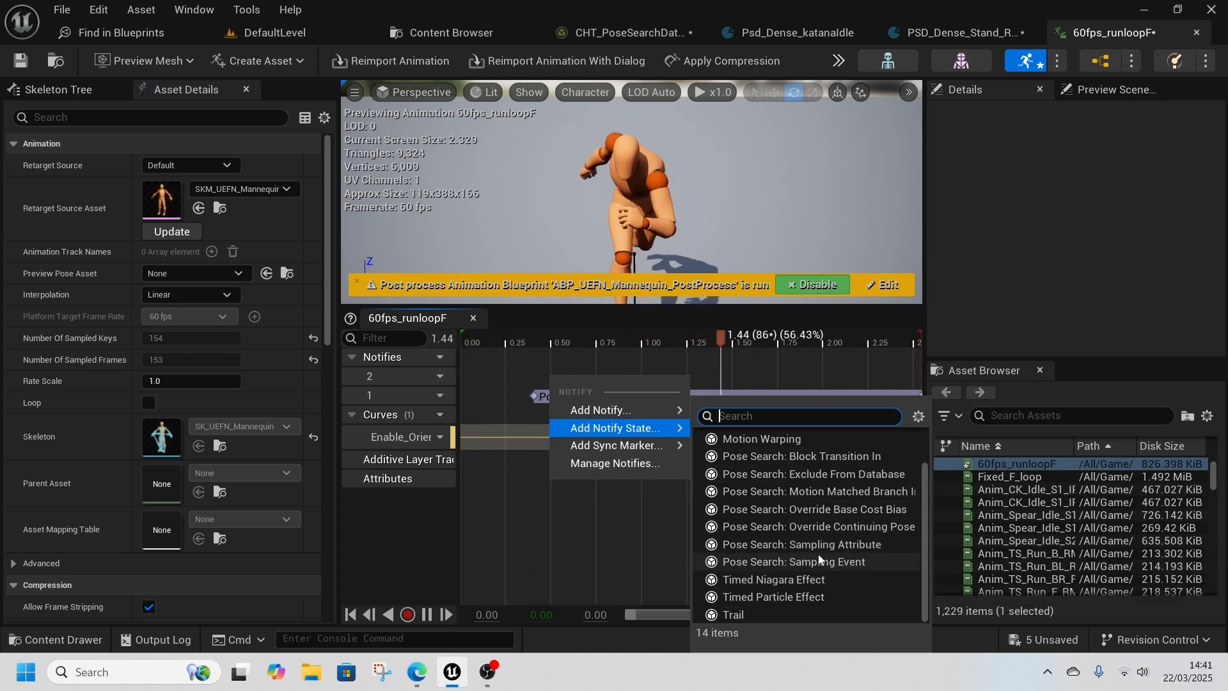
{"action": "left_click", "coordinate": [611, 511]}
{"action": "left_click", "coordinate": [624, 397]}
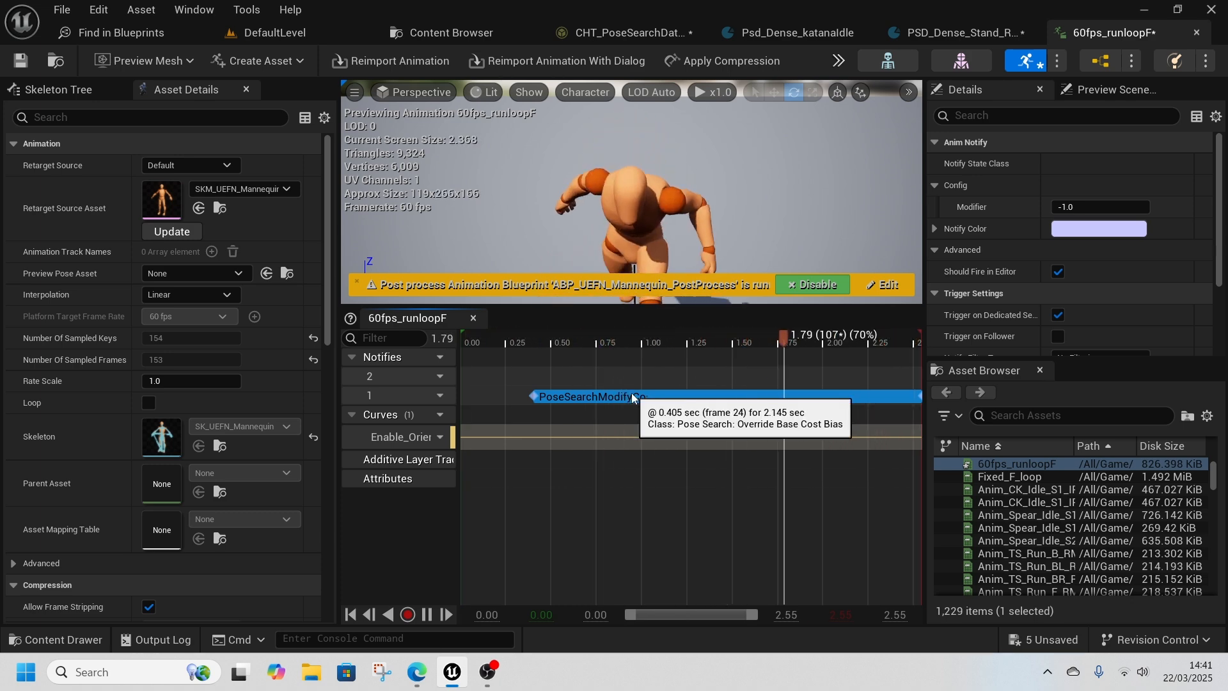
Step: Play DefaultLevel and run the character in several directions in the Katana stance to test the run animations, then stop playing
{"action": "left_click", "coordinate": [297, 35]}
{"action": "left_click", "coordinate": [403, 61]}
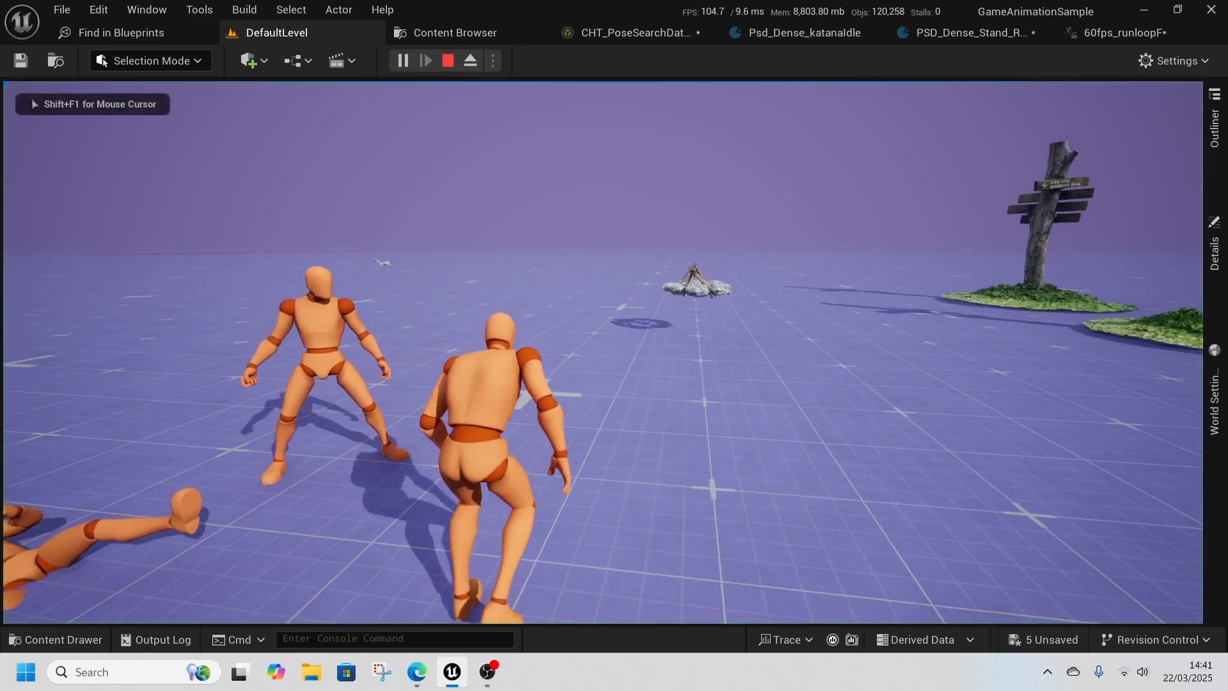
{"action": "key", "text": "w"}
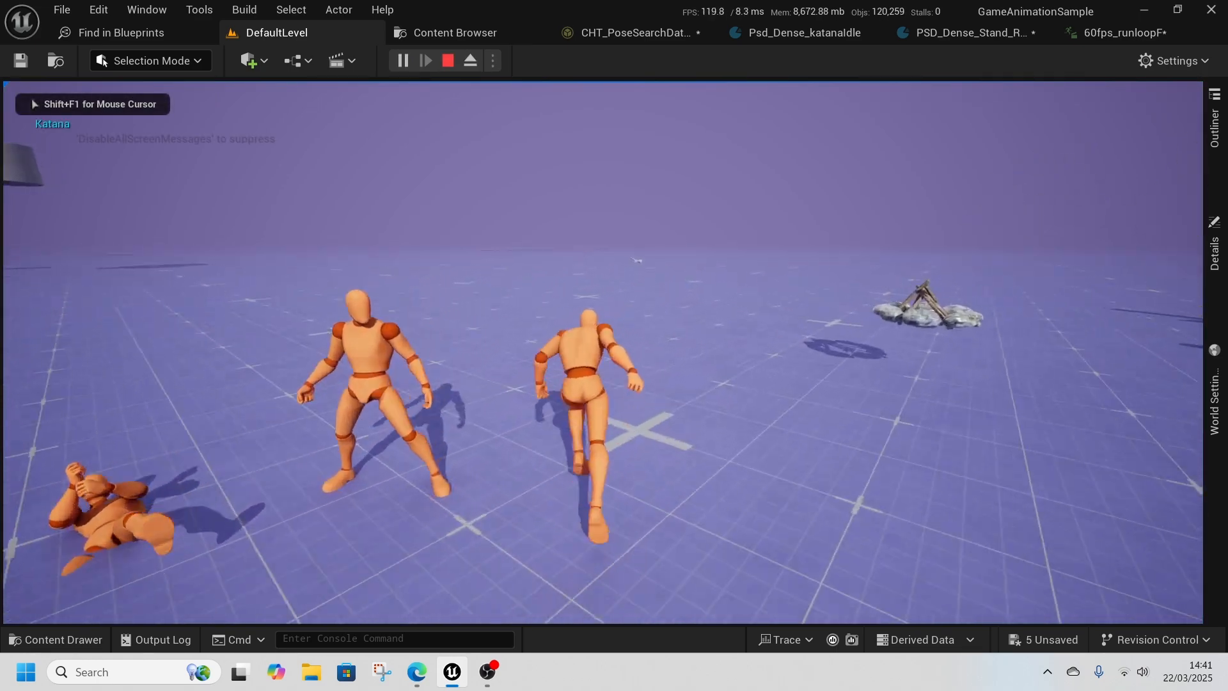
{"action": "key", "text": "d"}
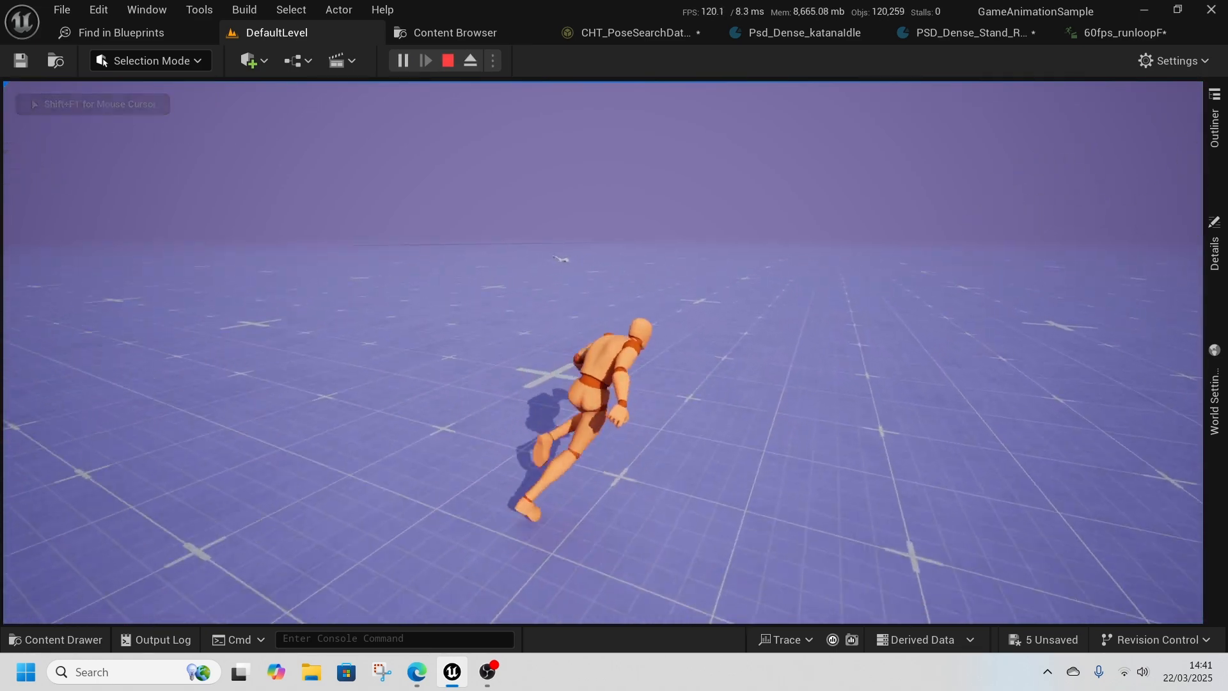
{"action": "key", "text": "s"}
{"action": "key", "text": "w"}
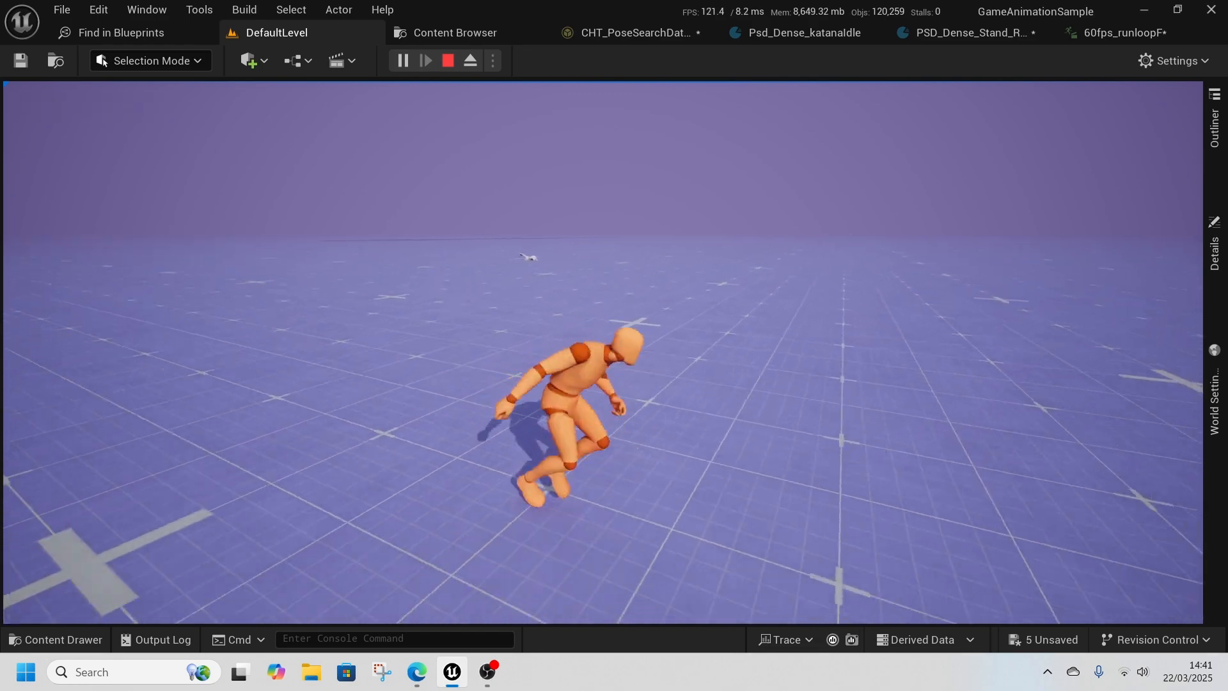
{"action": "key", "text": "a"}
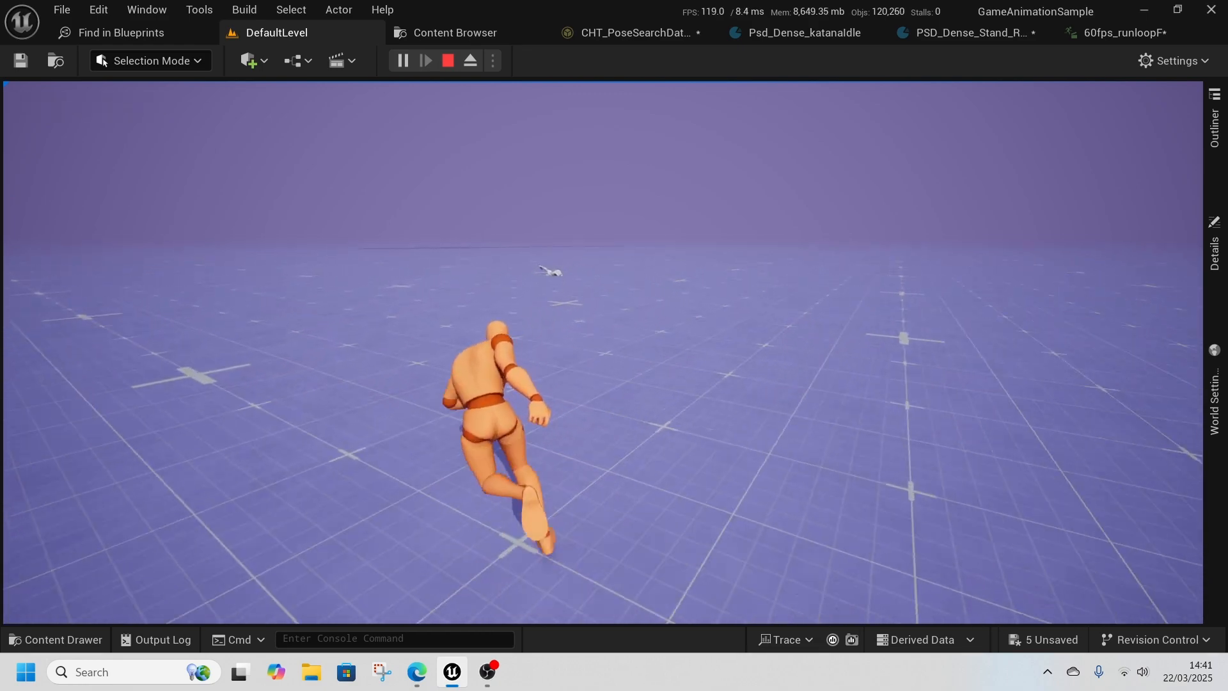
{"action": "key", "text": "d"}
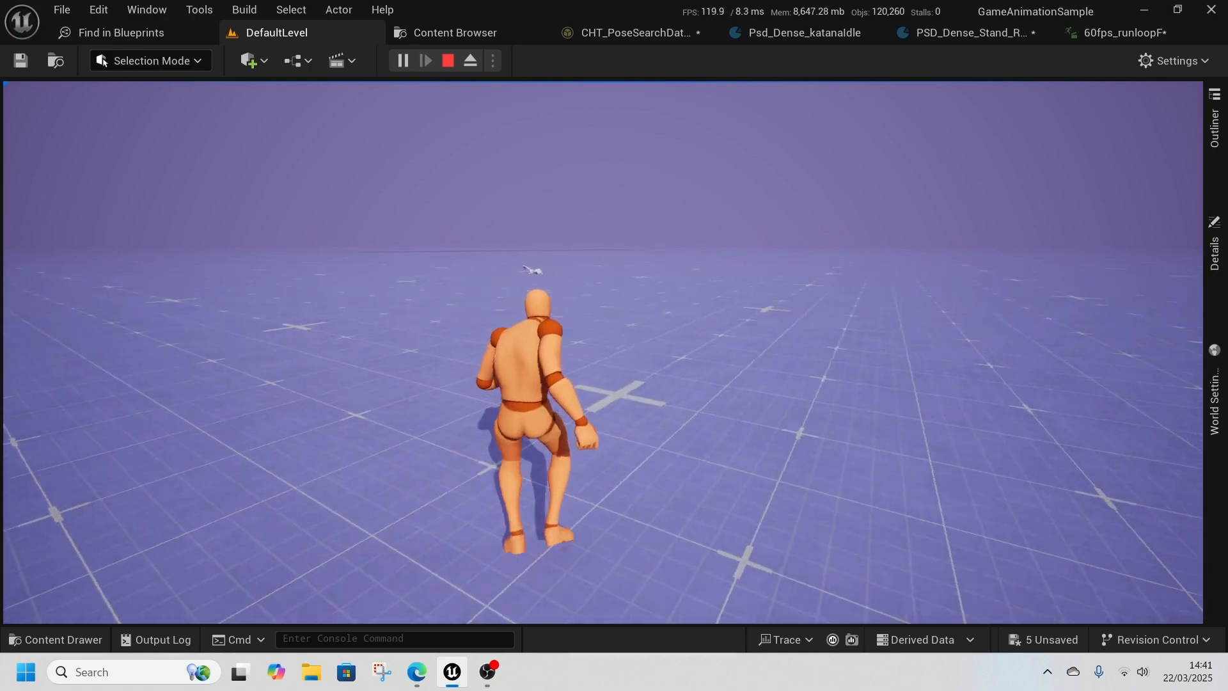
{"action": "key", "text": "w"}
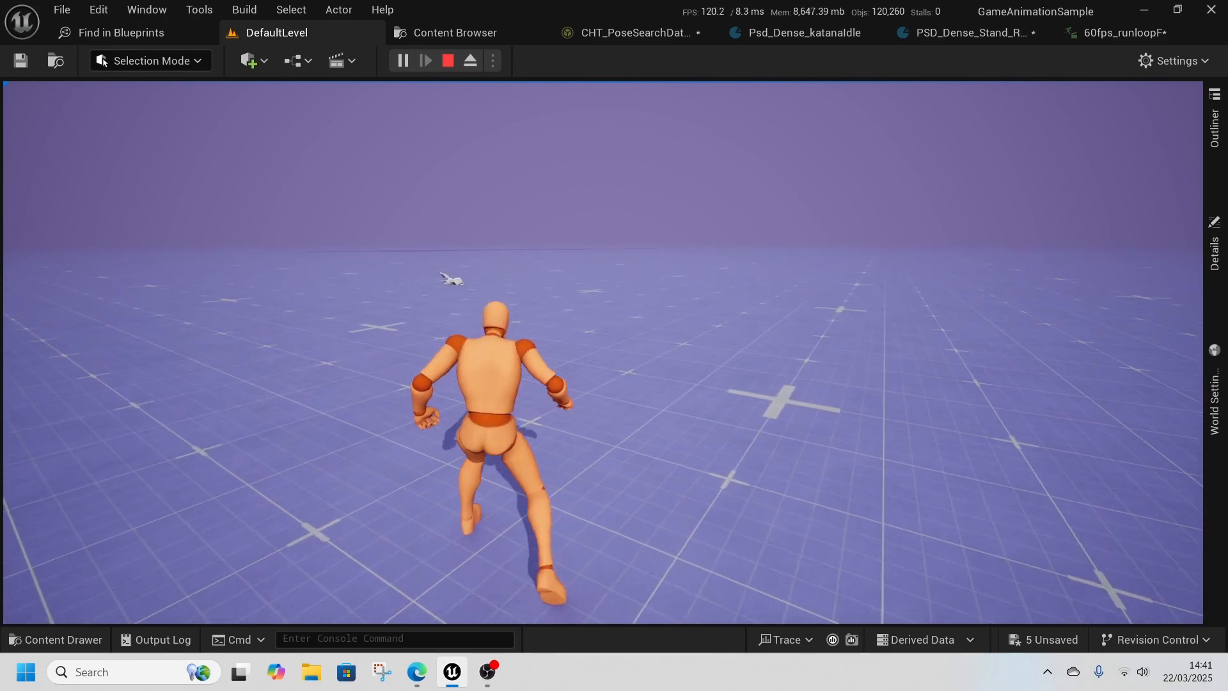
{"action": "key", "text": "F8"}
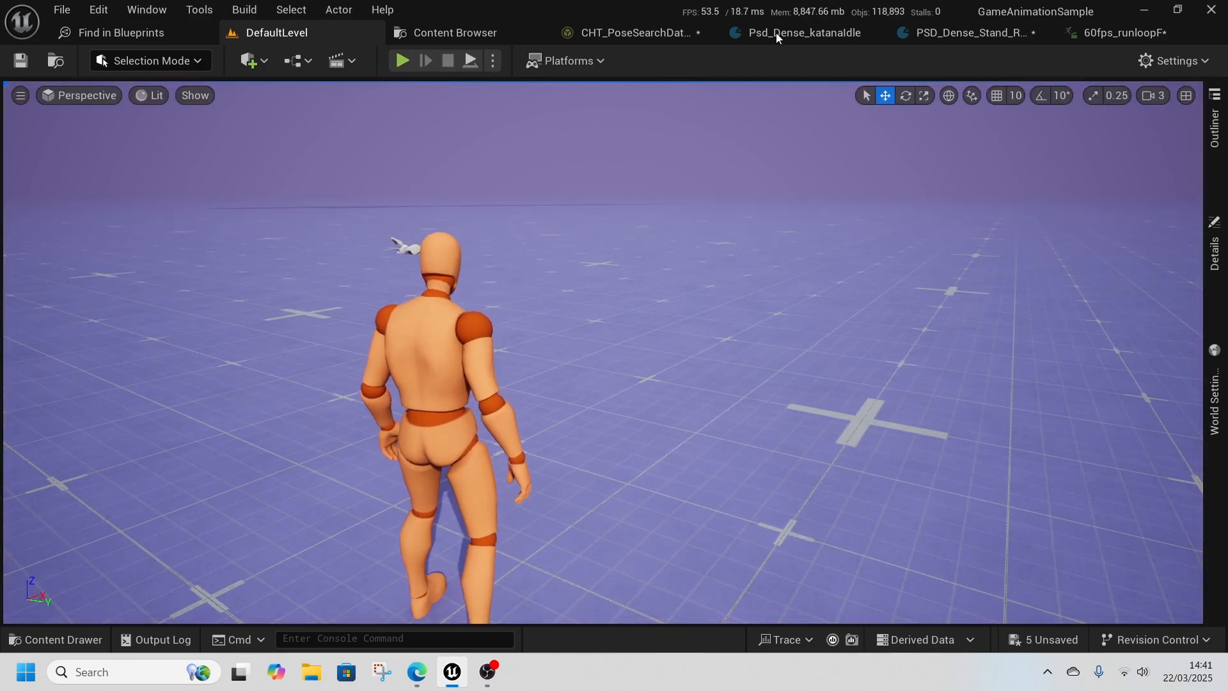
Step: Return to the katana run database and look through its neutral run loop, shuffle, sprint-to-run and walk-to-run animations
{"action": "left_click", "coordinate": [794, 33]}
{"action": "left_click", "coordinate": [952, 38]}
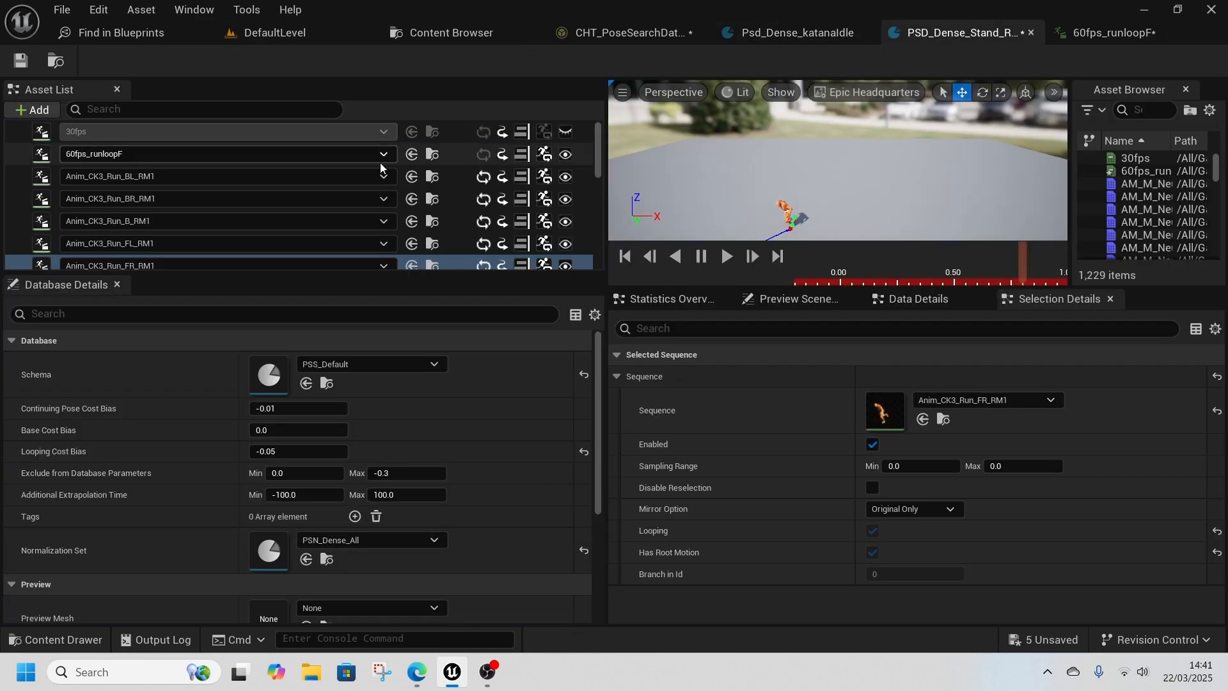
{"action": "scroll", "coordinate": [301, 227], "scroll_direction": "down", "scroll_amount": 5}
{"action": "scroll", "coordinate": [275, 217], "scroll_direction": "down", "scroll_amount": 2}
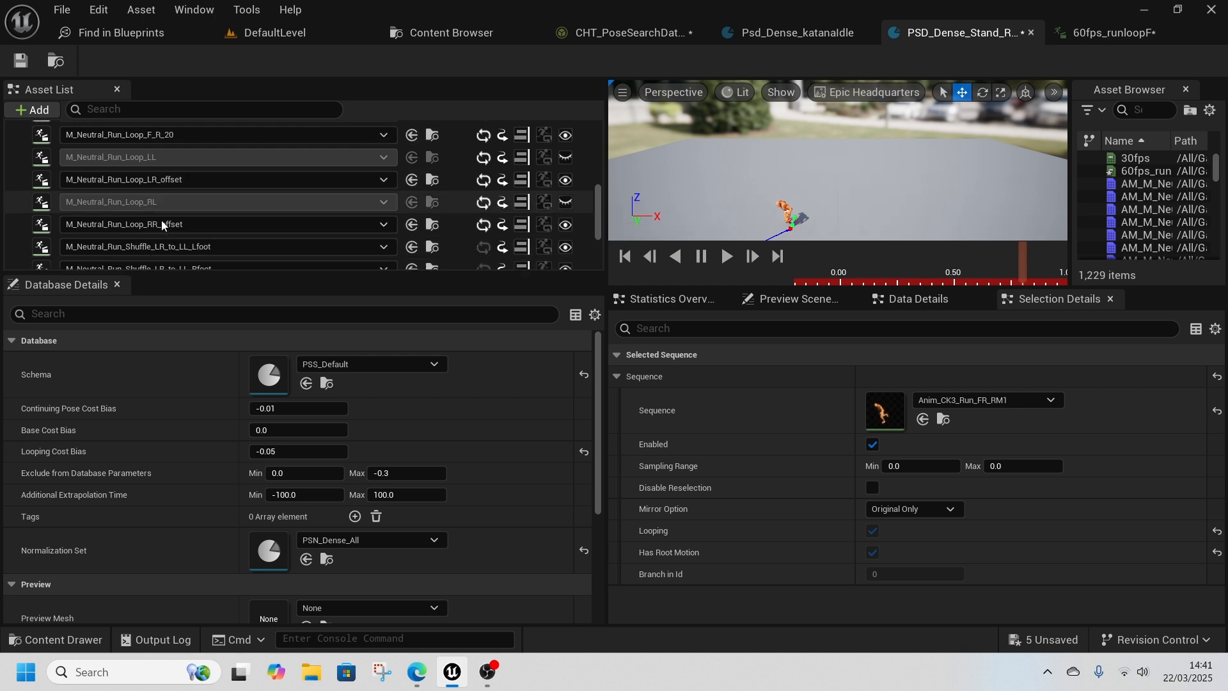
{"action": "scroll", "coordinate": [193, 205], "scroll_direction": "down", "scroll_amount": 2}
{"action": "scroll", "coordinate": [227, 200], "scroll_direction": "down", "scroll_amount": 2}
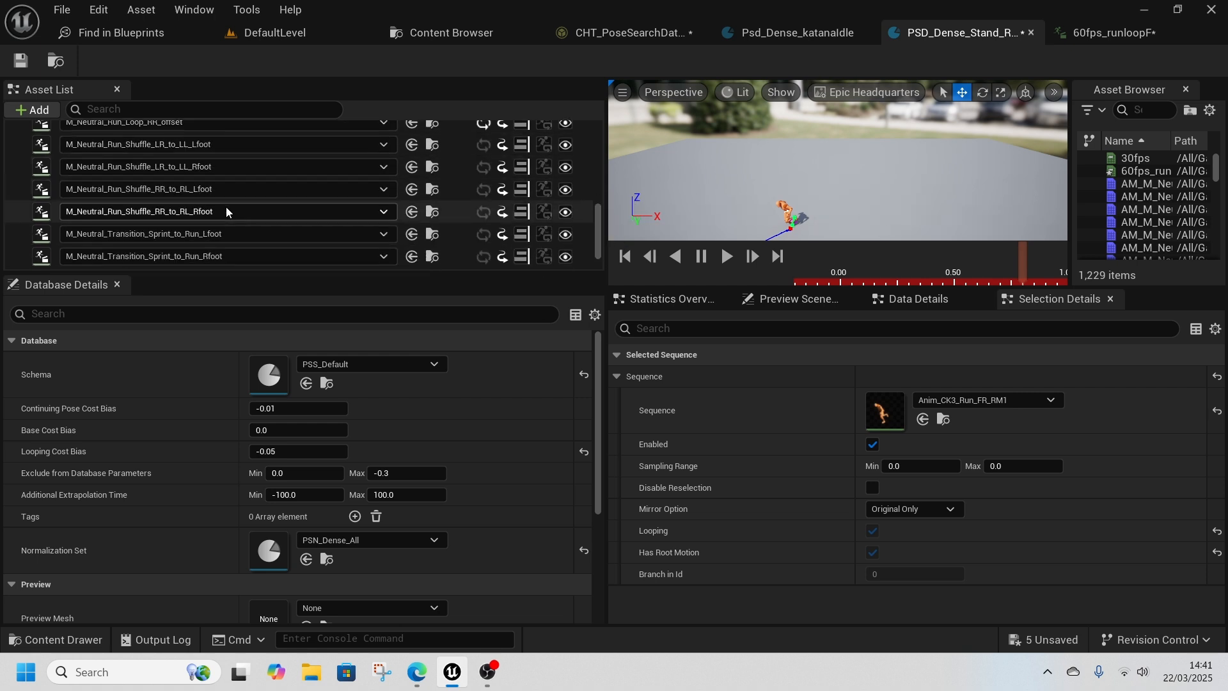
{"action": "scroll", "coordinate": [167, 192], "scroll_direction": "down", "scroll_amount": 2}
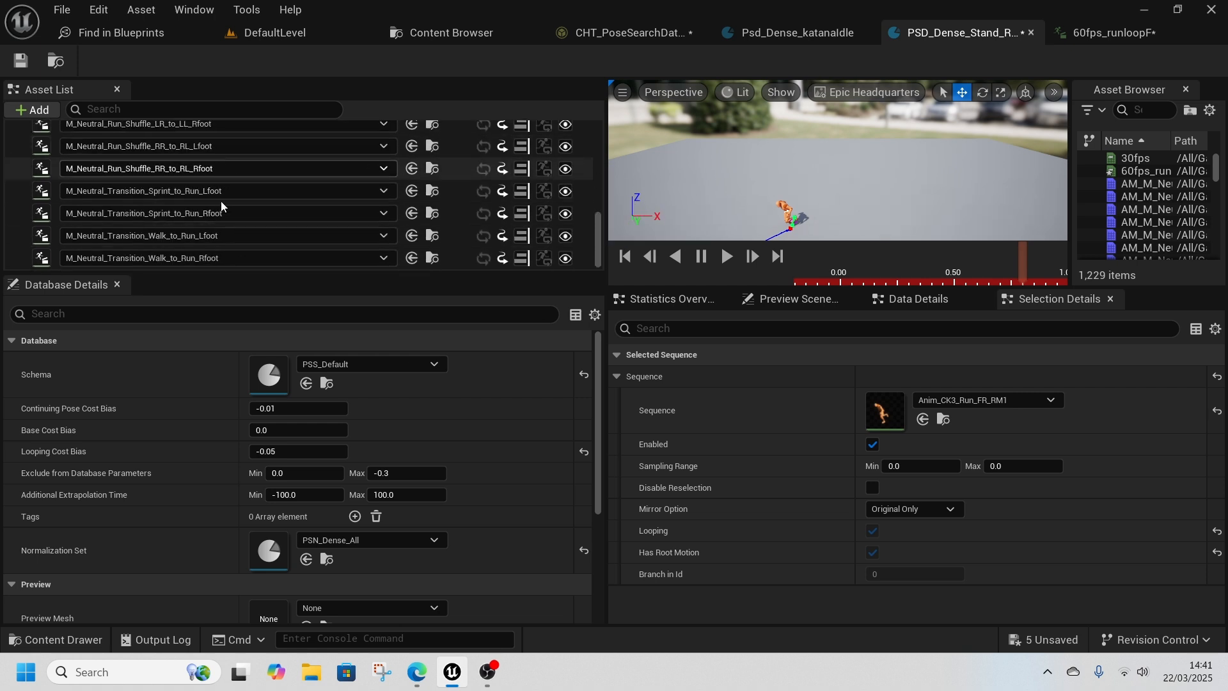
{"action": "scroll", "coordinate": [270, 228], "scroll_direction": "up", "scroll_amount": 3}
Step: Play DefaultLevel and run and jump with the character to test its movement, then stop playing
{"action": "left_click", "coordinate": [288, 37]}
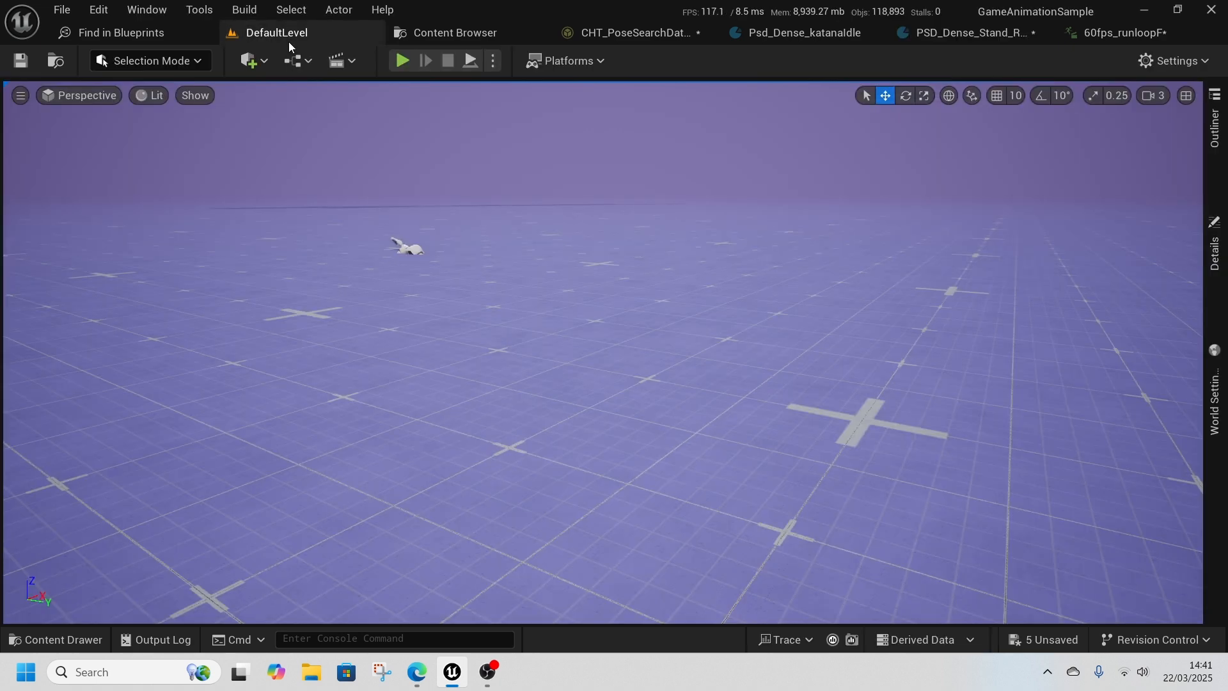
{"action": "left_click", "coordinate": [403, 60]}
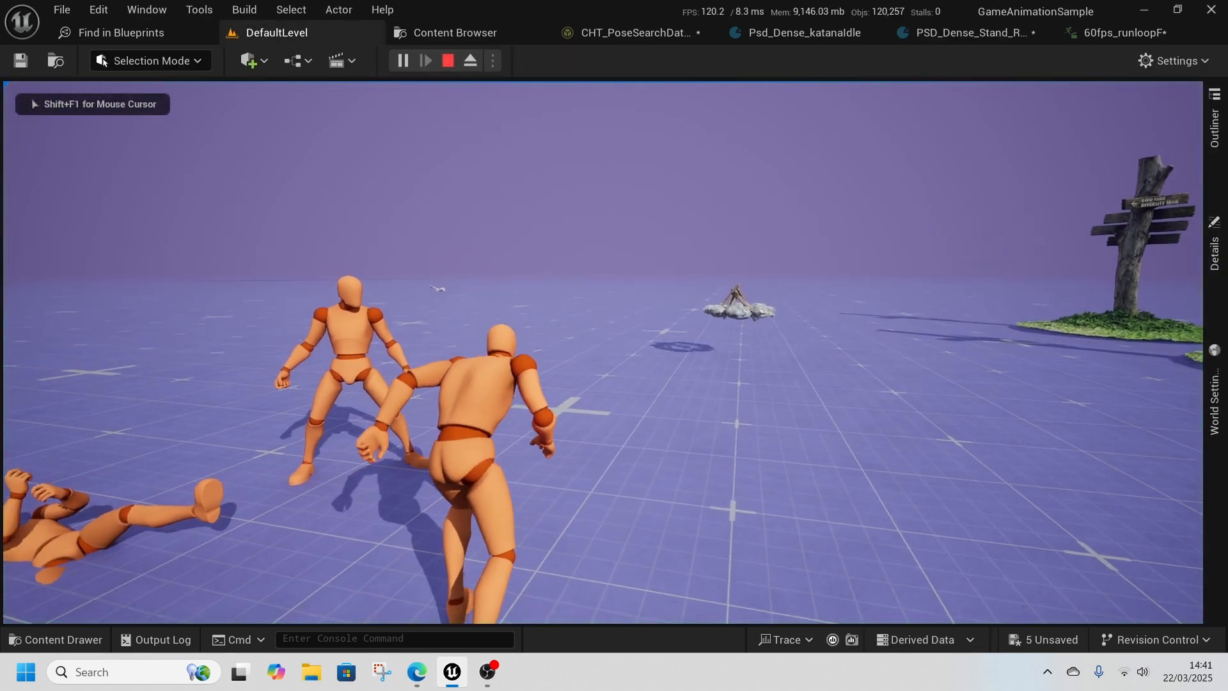
{"action": "key", "text": "w"}
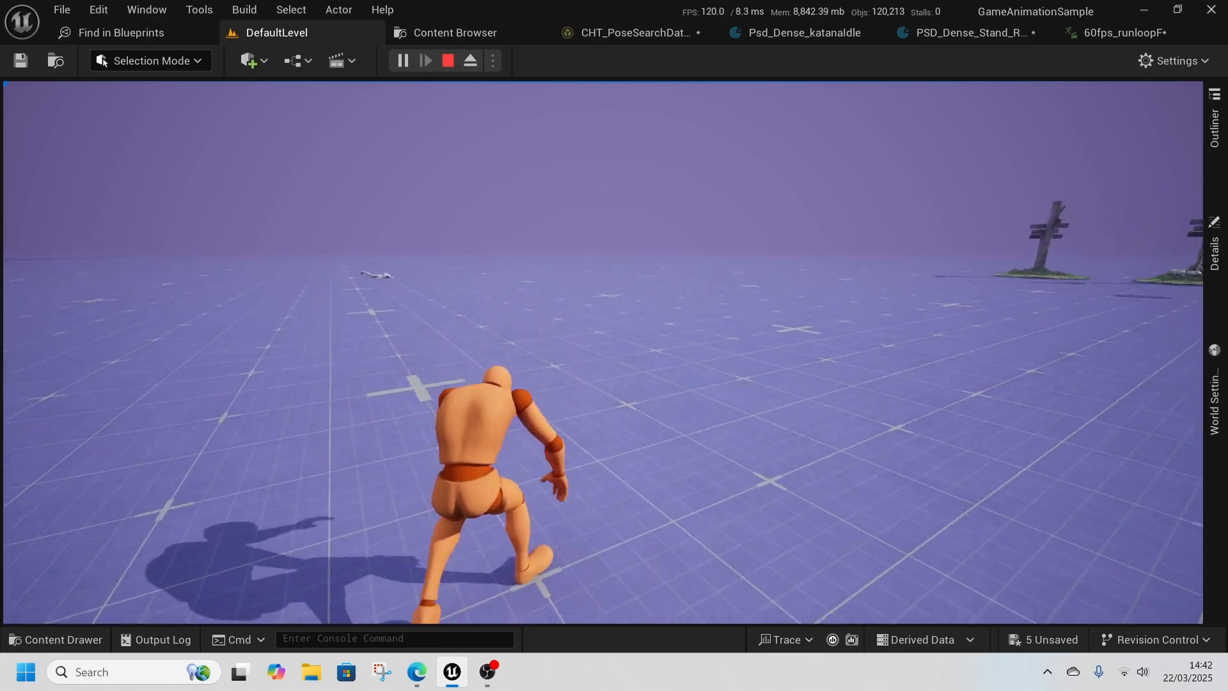
{"action": "key", "text": "space"}
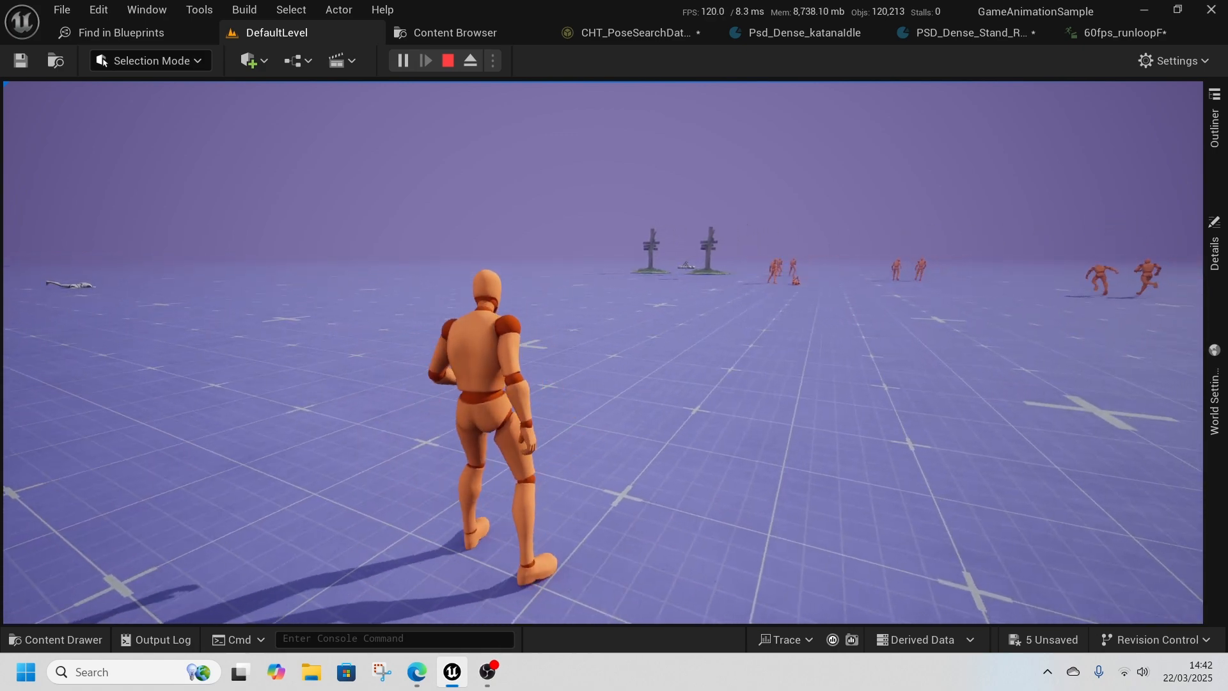
{"action": "key", "text": "shift+F1"}
{"action": "left_click", "coordinate": [455, 60]}
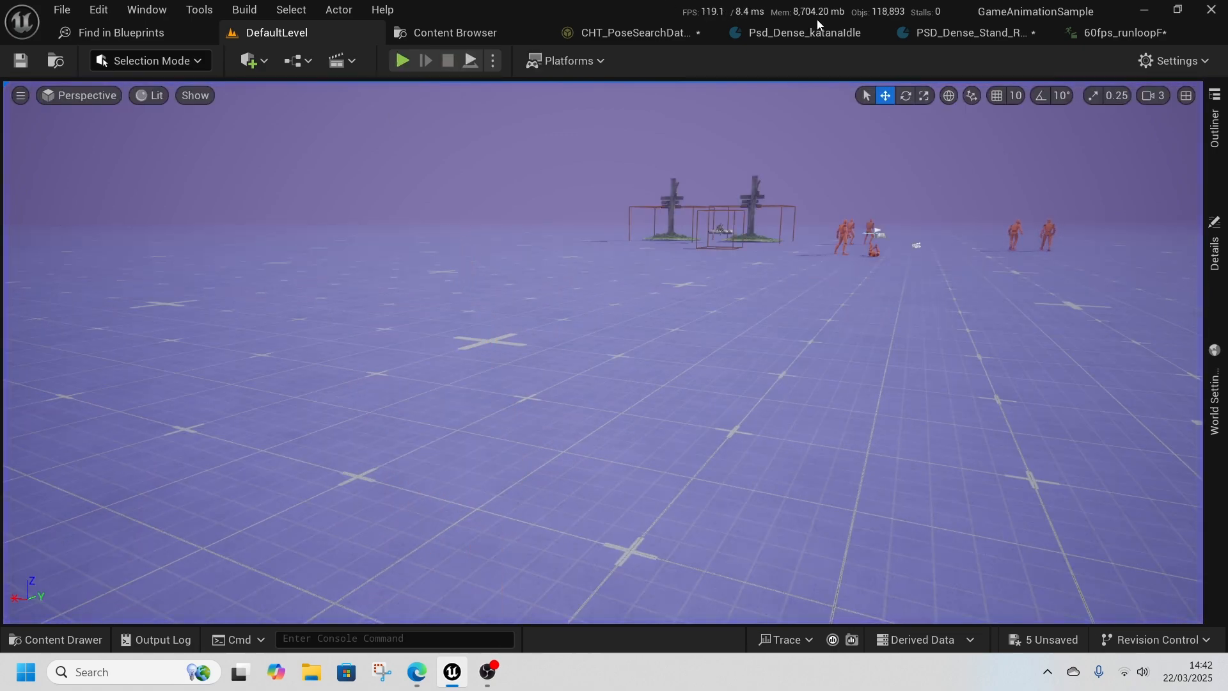
Step: Open the CHT_PoseSearchDatabases_Sparse chooser table from the UEFN_Mannequin character's MotionMatchingData animations folder
{"action": "left_click", "coordinate": [992, 36]}
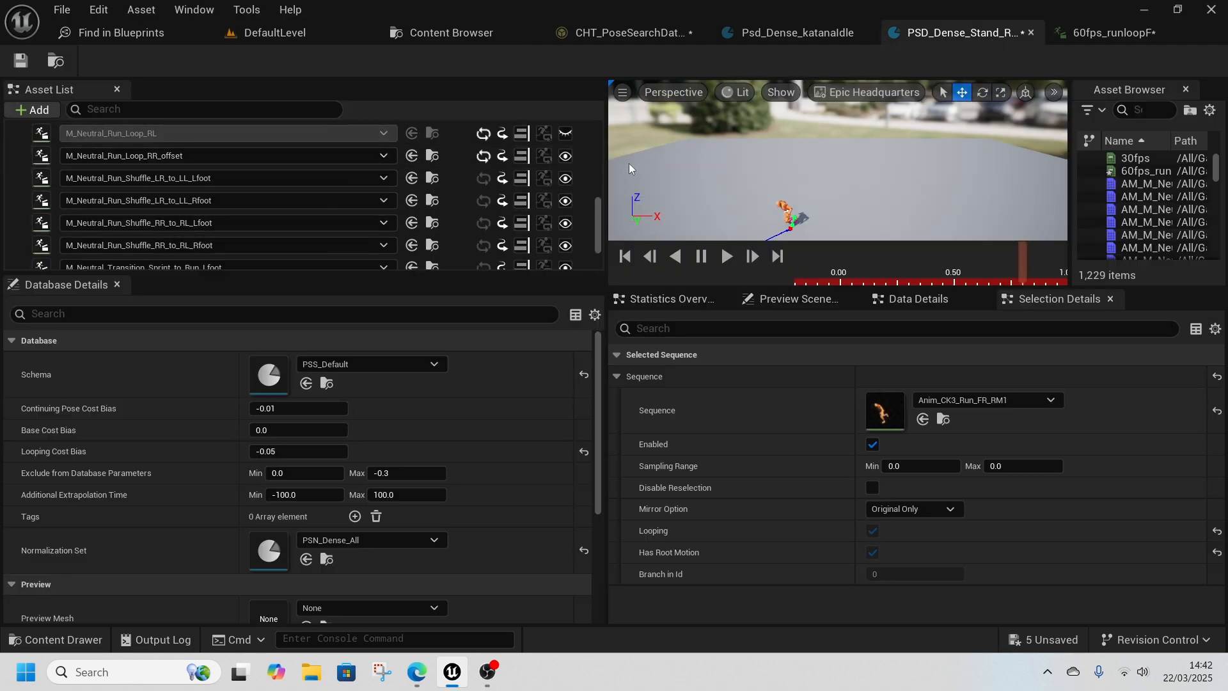
{"action": "left_click", "coordinate": [281, 33]}
{"action": "key", "text": "ctrl+space"}
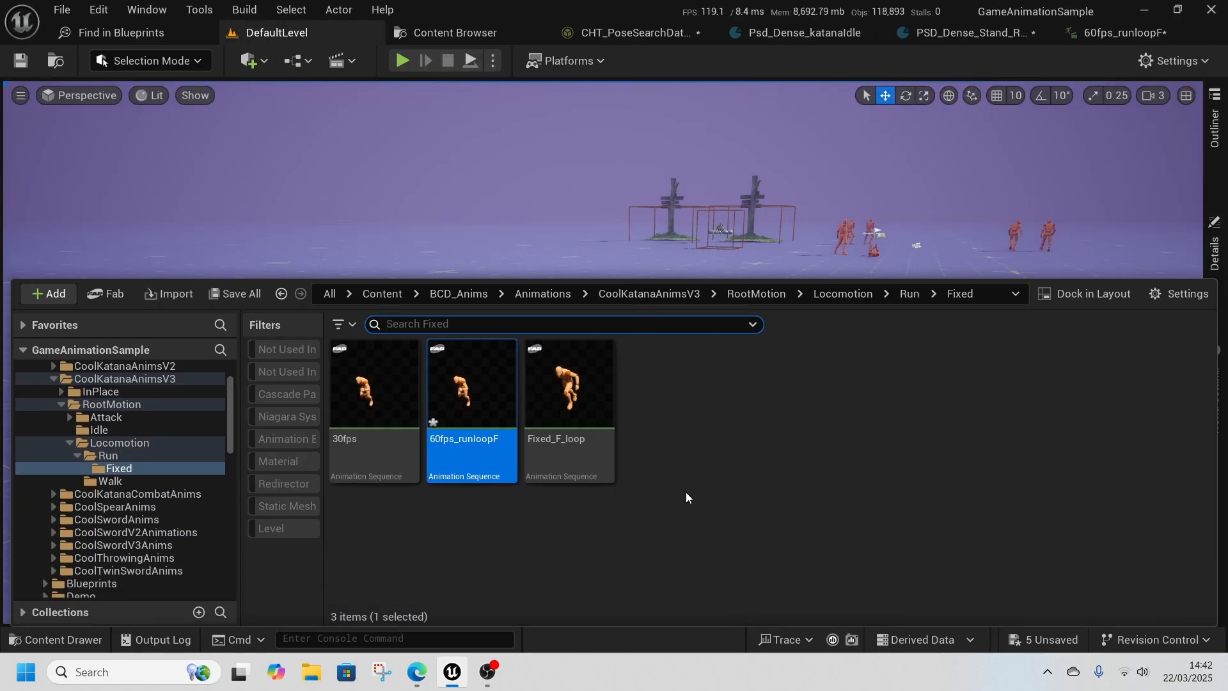
{"action": "left_click", "coordinate": [382, 294]}
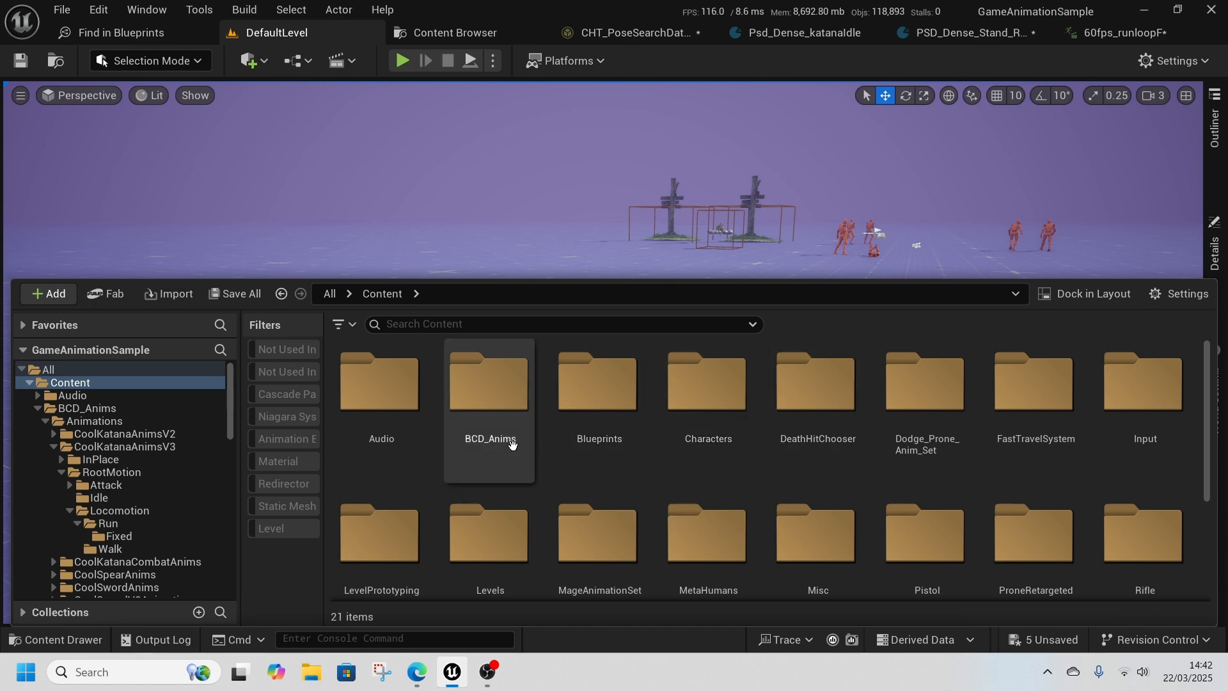
{"action": "double_click", "coordinate": [704, 436]}
{"action": "left_click", "coordinate": [963, 441]}
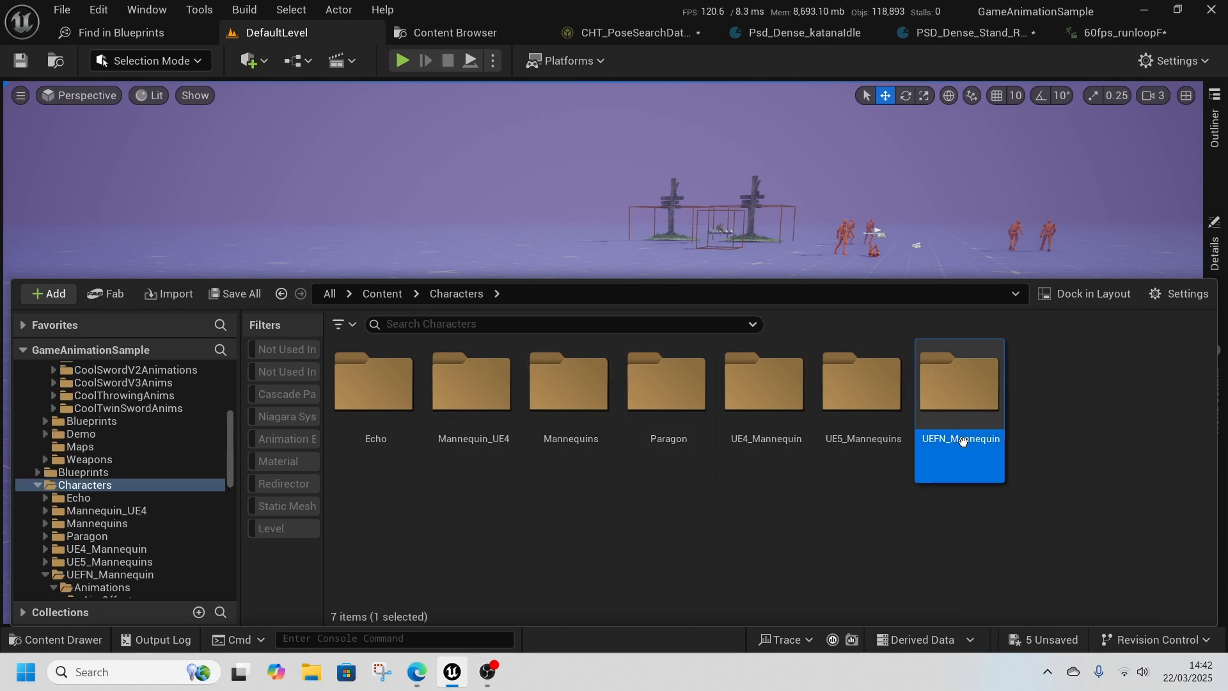
{"action": "double_click", "coordinate": [963, 441]}
{"action": "double_click", "coordinate": [929, 453]}
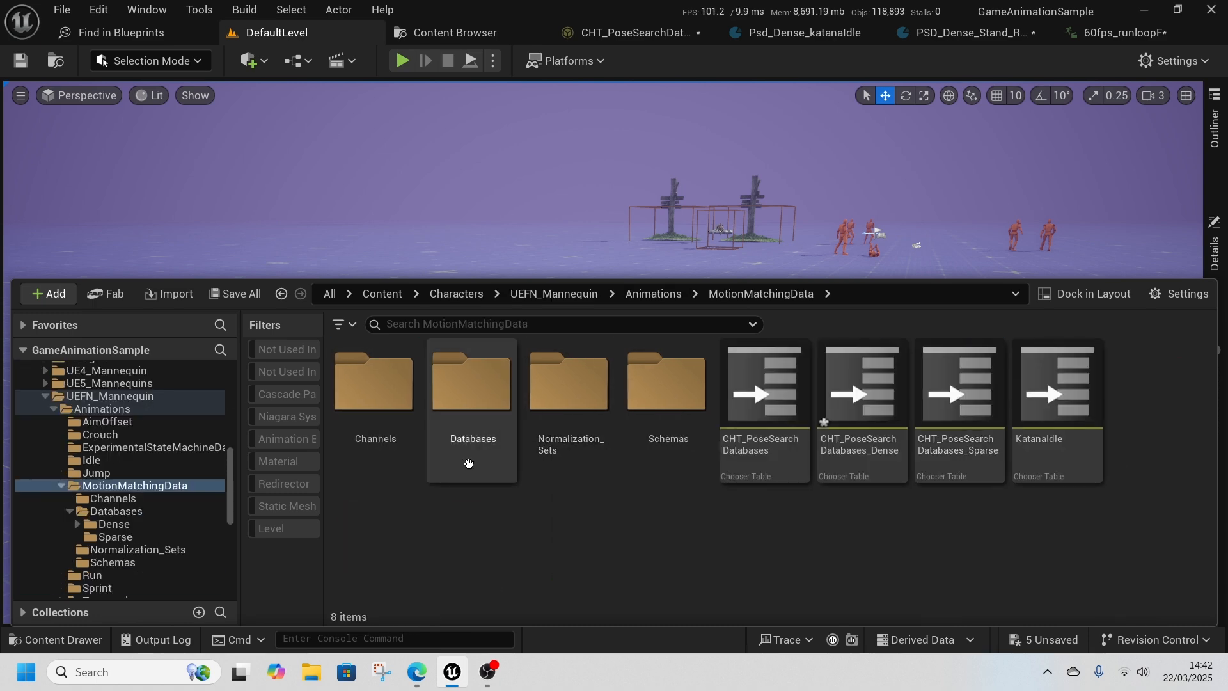
{"action": "double_click", "coordinate": [966, 410]}
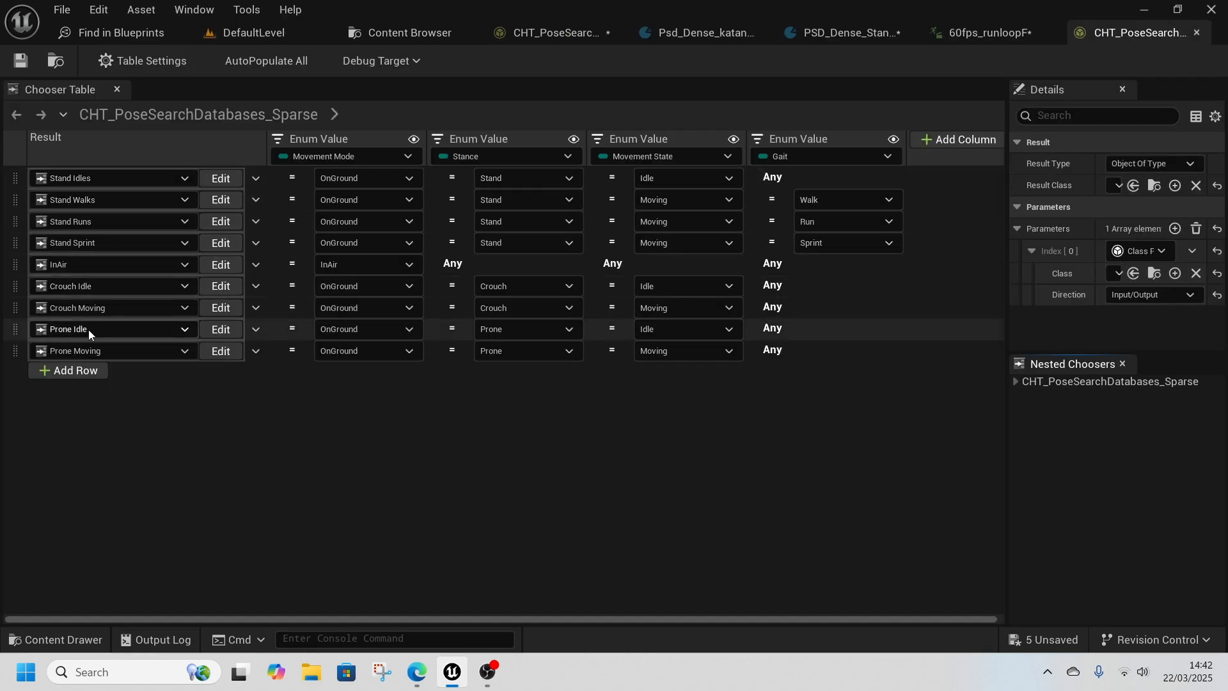
Step: Review the sparse chooser's prone and idle rows, then open PSD_Sparse_Stand_Run_Loops through its Stand Runs nested chooser
{"action": "left_click", "coordinate": [13, 333]}
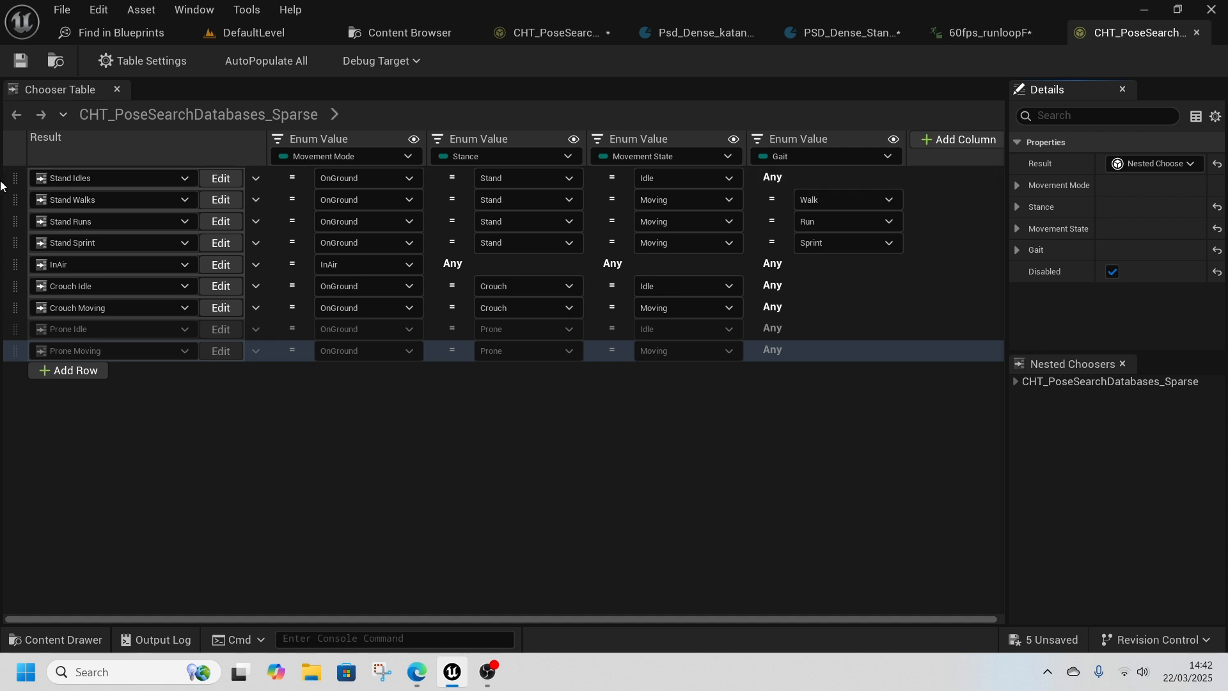
{"action": "left_click", "coordinate": [13, 182]}
{"action": "left_click", "coordinate": [221, 221]}
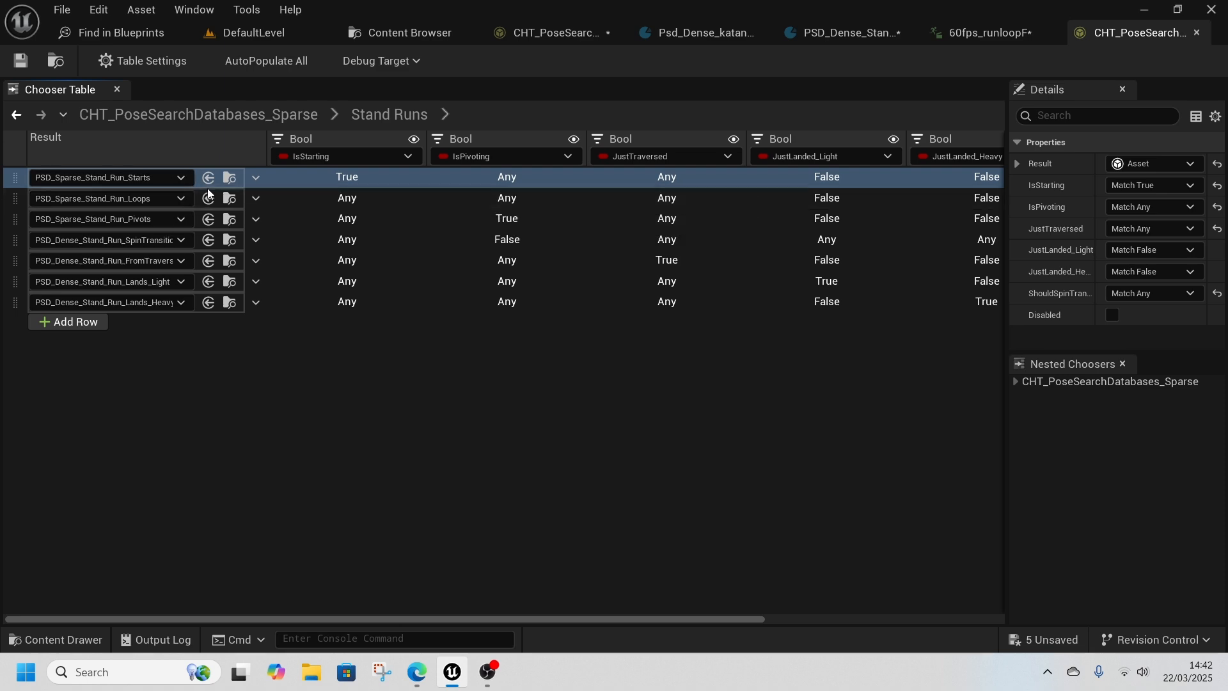
{"action": "left_click", "coordinate": [231, 199]}
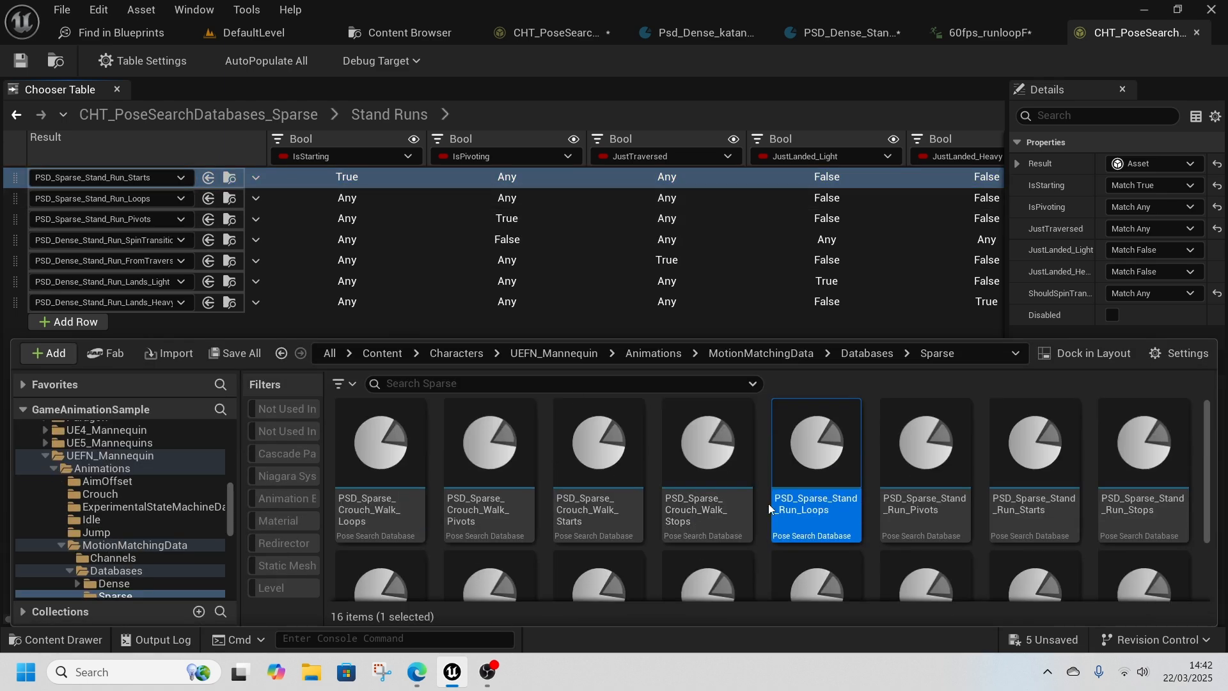
{"action": "double_click", "coordinate": [819, 503]}
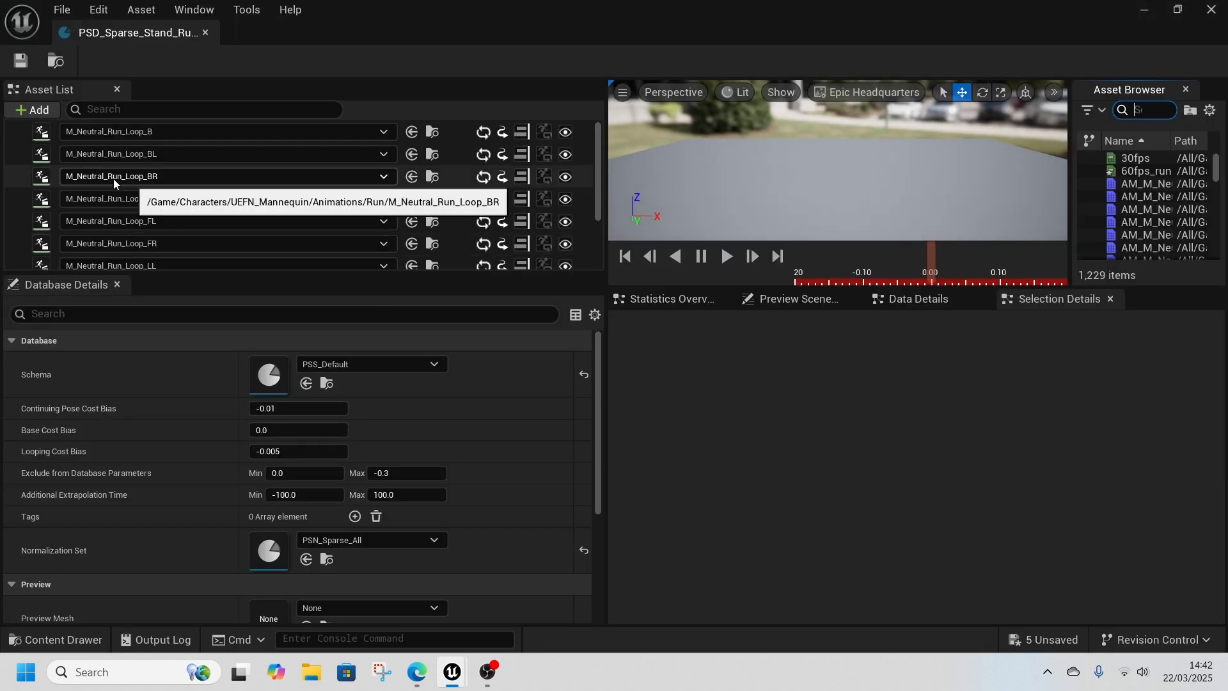
Step: Preview all animations of the sparse run loop database together and open M_Neutral_Run_Loop_F to inspect its notifies and curves
{"action": "left_click", "coordinate": [19, 132]}
{"action": "scroll", "coordinate": [32, 172], "scroll_direction": "down", "scroll_amount": 3}
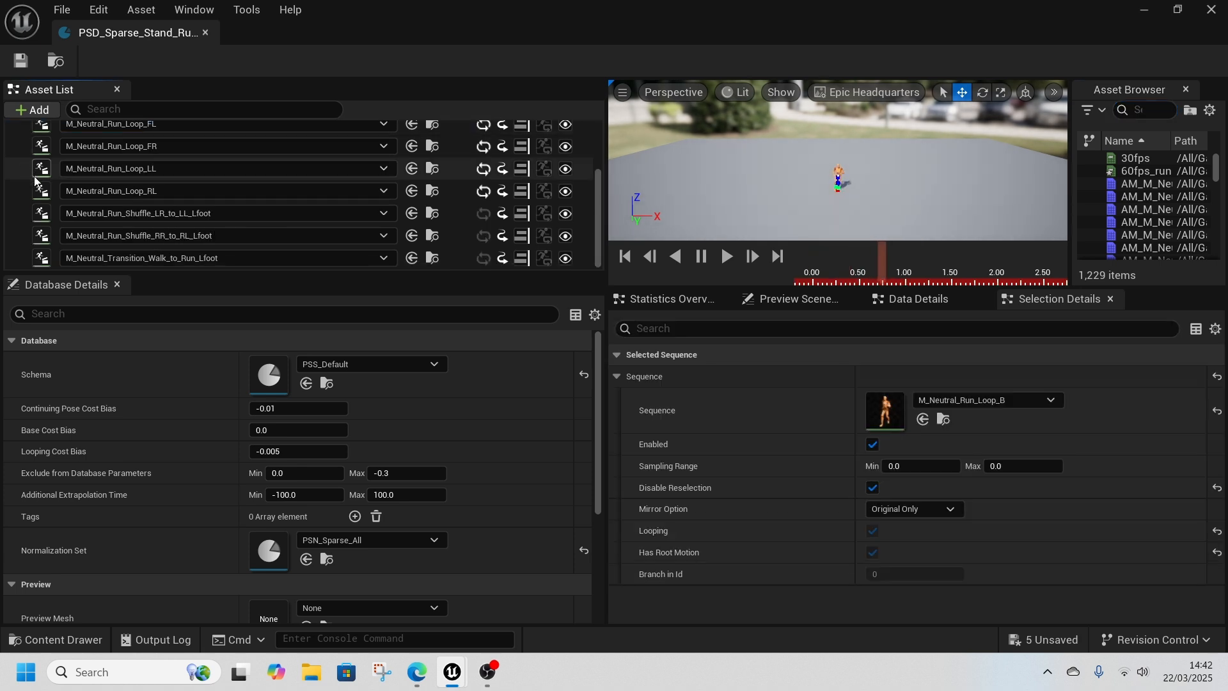
{"action": "left_click", "coordinate": [21, 258], "text": "shift"}
{"action": "scroll", "coordinate": [230, 198], "scroll_direction": "up", "scroll_amount": 3}
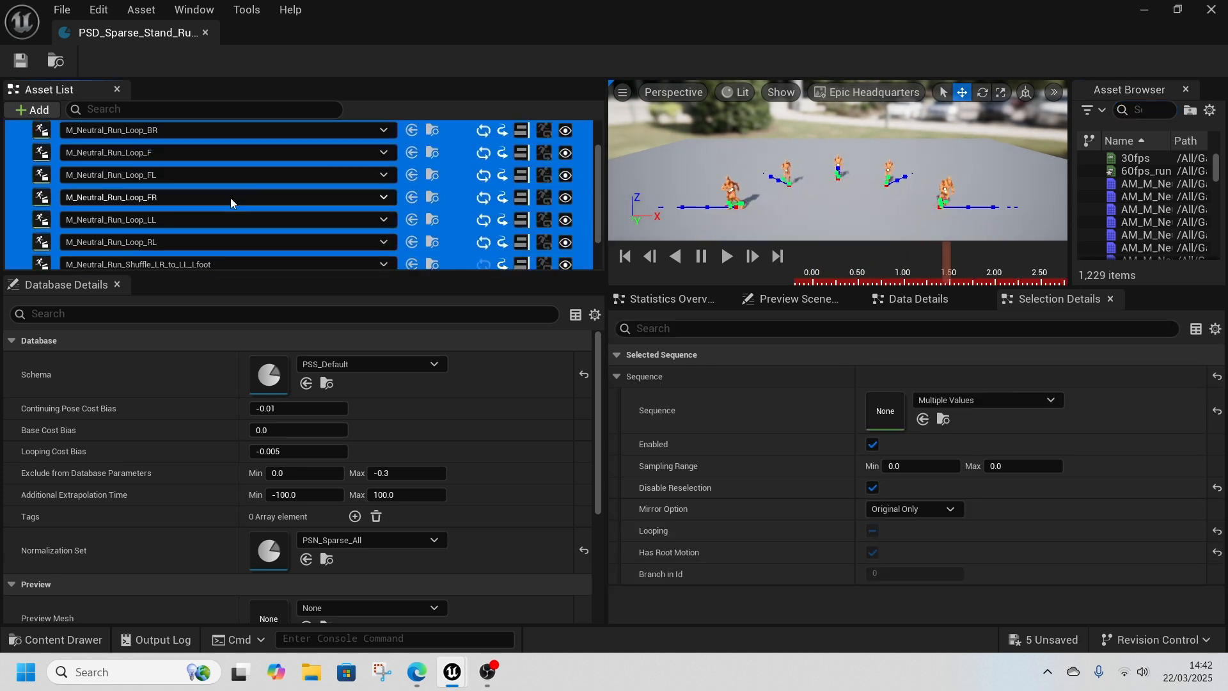
{"action": "double_click", "coordinate": [35, 204]}
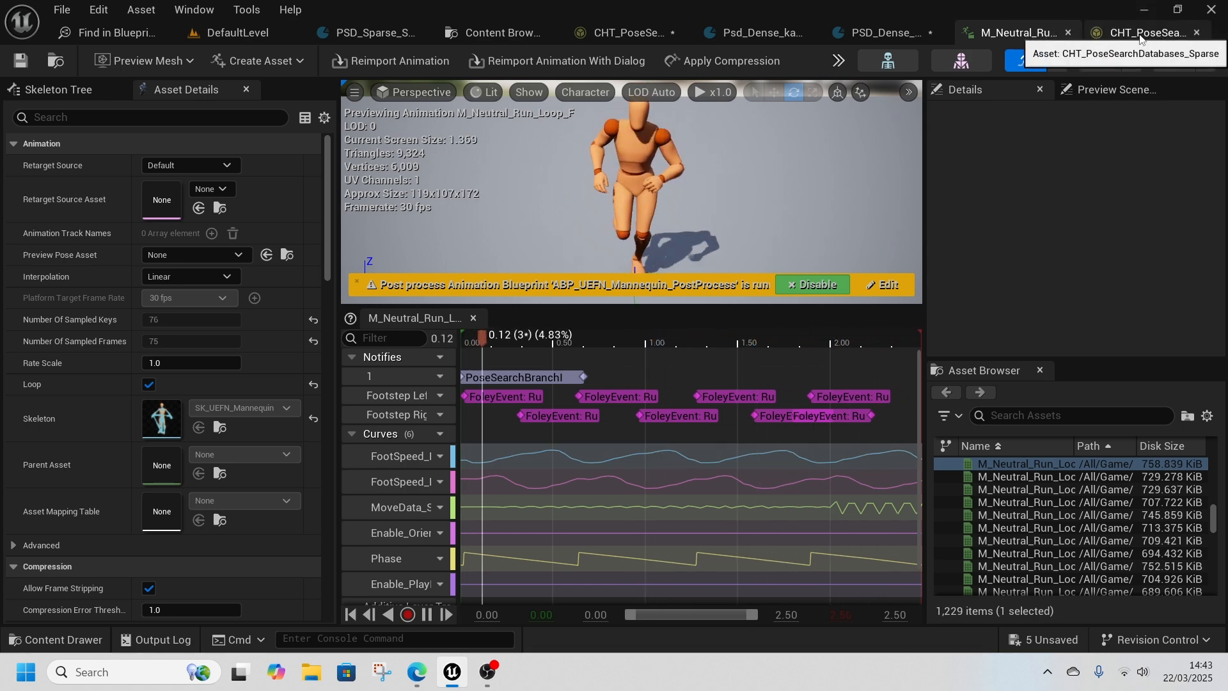
{"action": "left_click", "coordinate": [1132, 32]}
{"action": "left_click", "coordinate": [861, 39]}
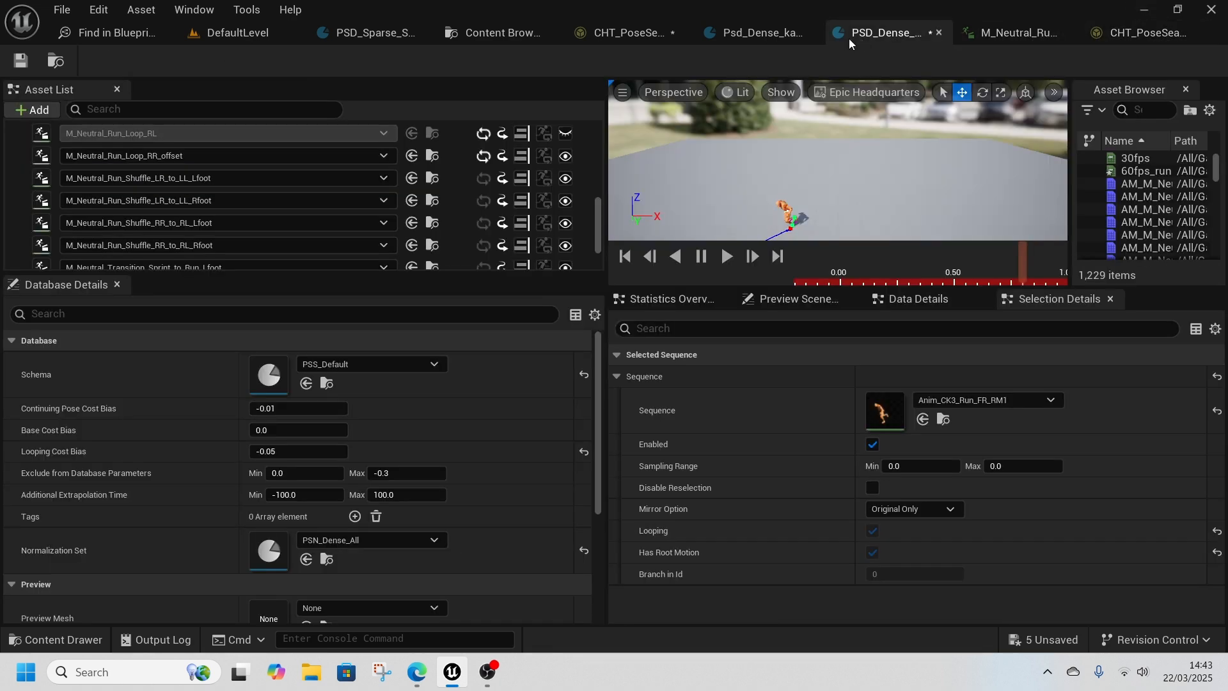
{"action": "left_click", "coordinate": [728, 35]}
{"action": "left_click", "coordinate": [496, 33]}
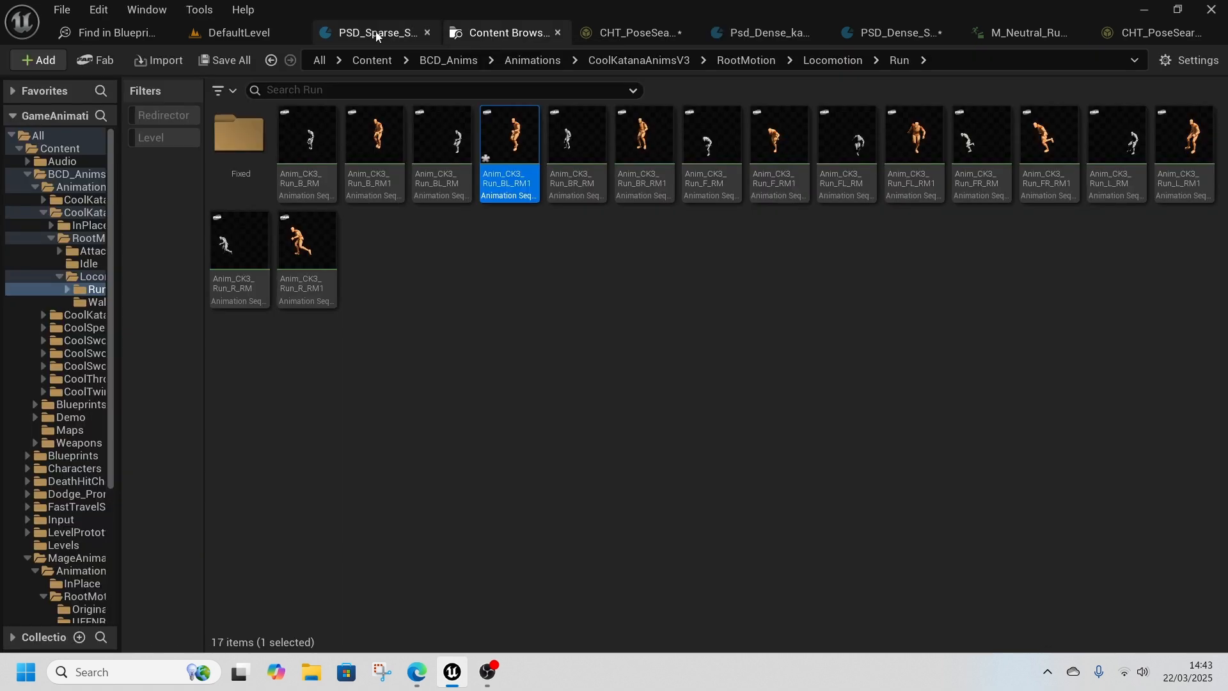
Step: Return to DefaultLevel and browse the project content to the JOG folder of the UEFN pistol animations
{"action": "left_click", "coordinate": [264, 33]}
{"action": "key", "text": "ctrl+space"}
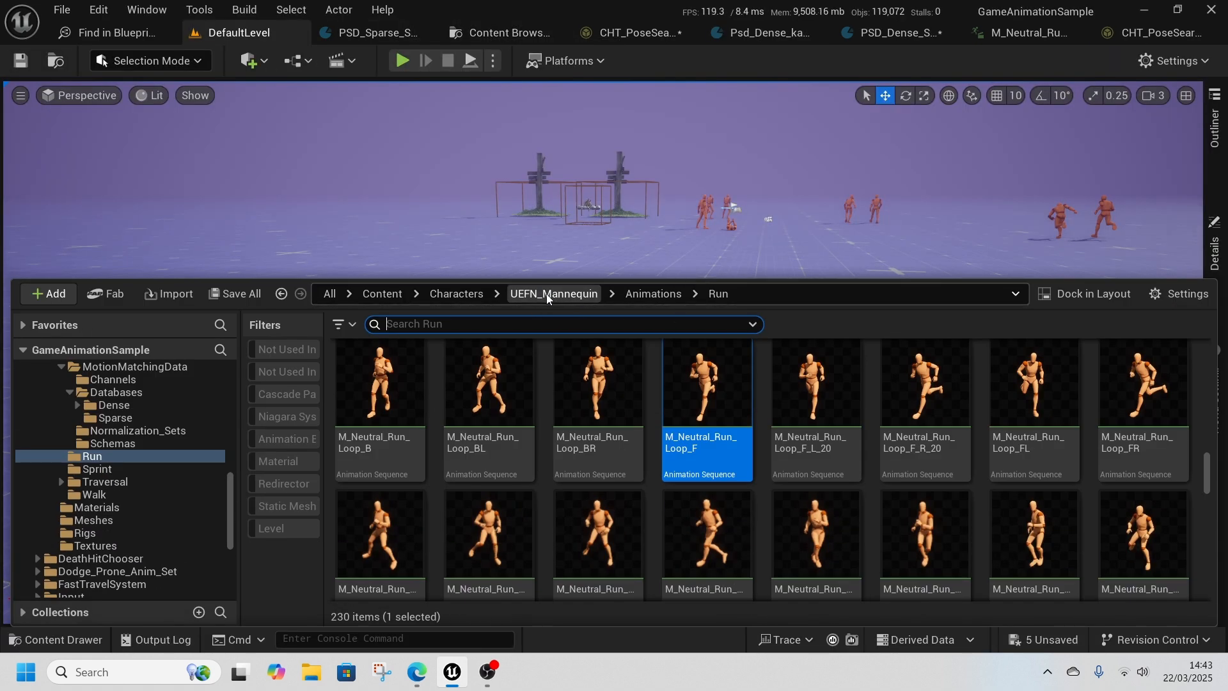
{"action": "left_click", "coordinate": [456, 294]}
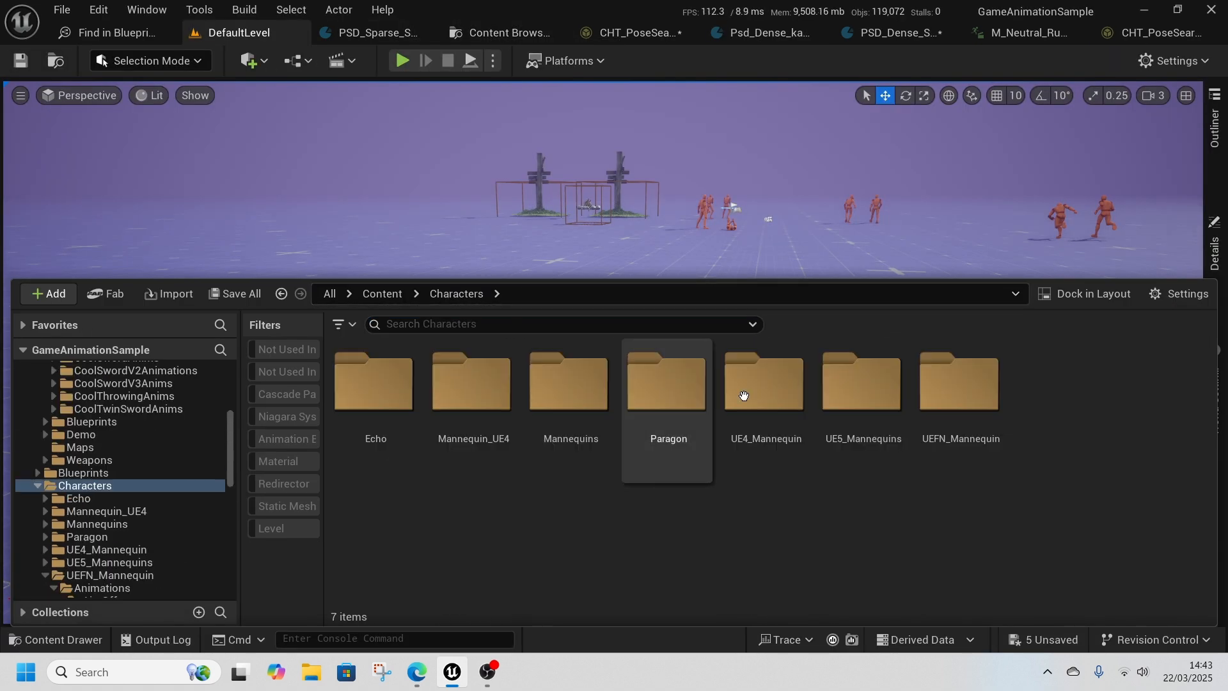
{"action": "left_click", "coordinate": [375, 296]}
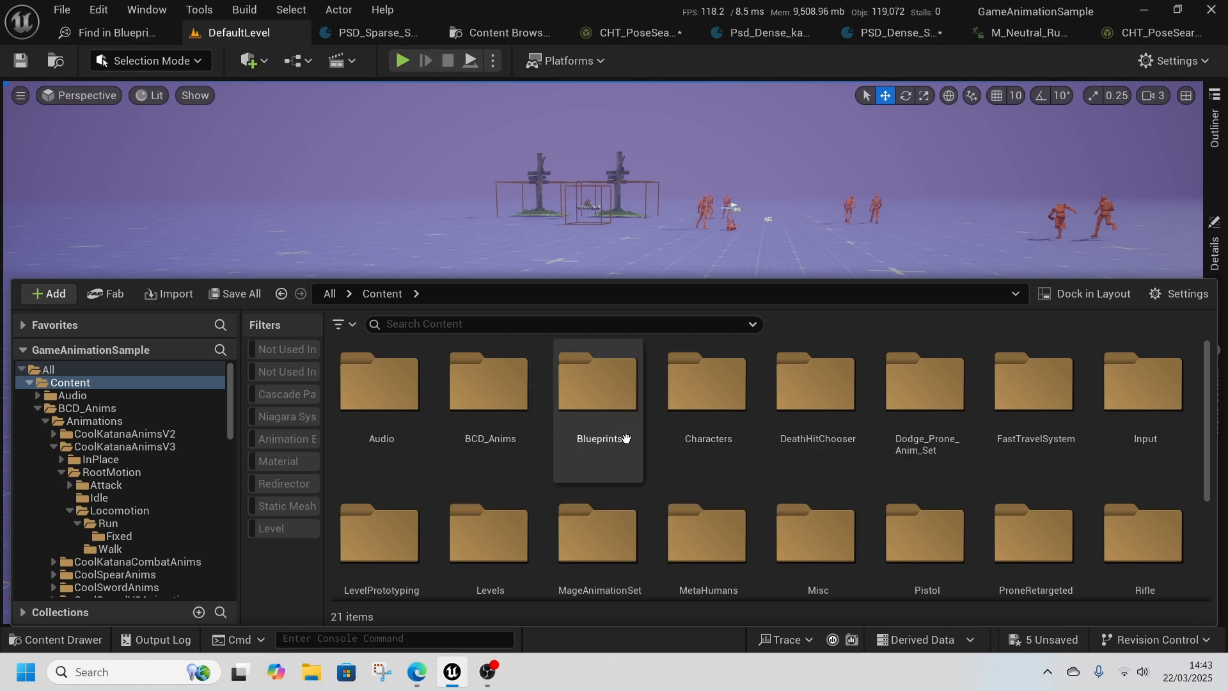
{"action": "double_click", "coordinate": [600, 422]}
{"action": "left_click", "coordinate": [384, 295]}
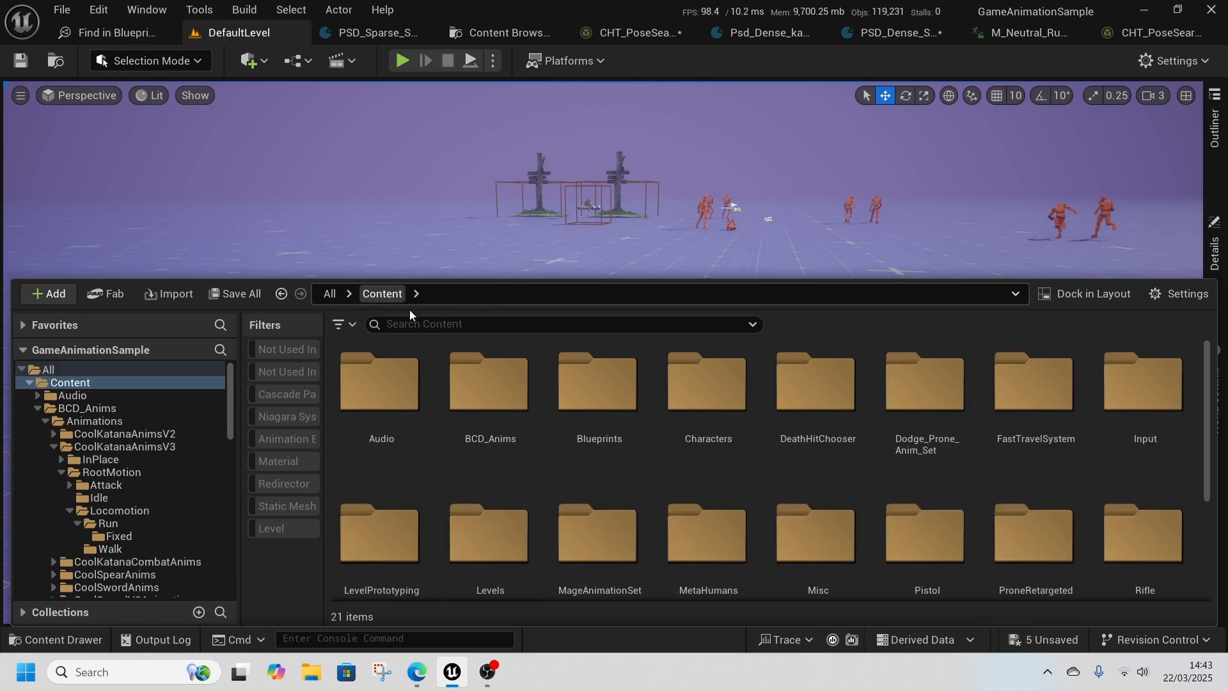
{"action": "scroll", "coordinate": [726, 499], "scroll_direction": "down", "scroll_amount": 3}
{"action": "double_click", "coordinate": [952, 494]}
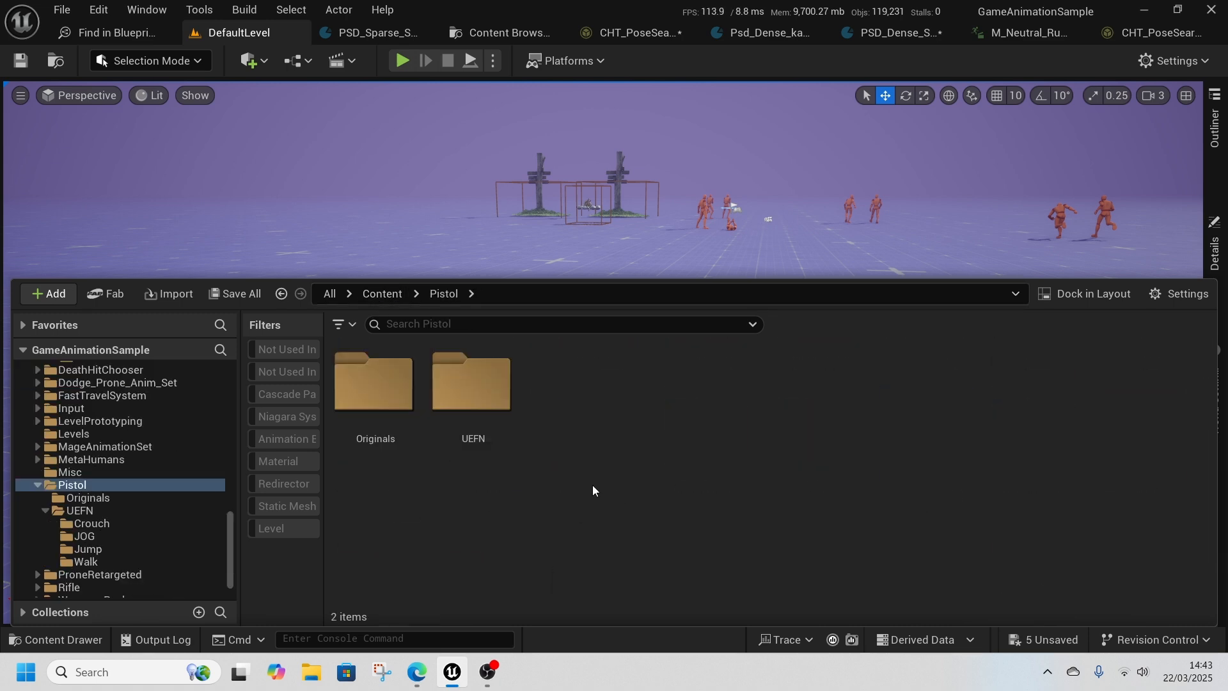
{"action": "double_click", "coordinate": [501, 452]}
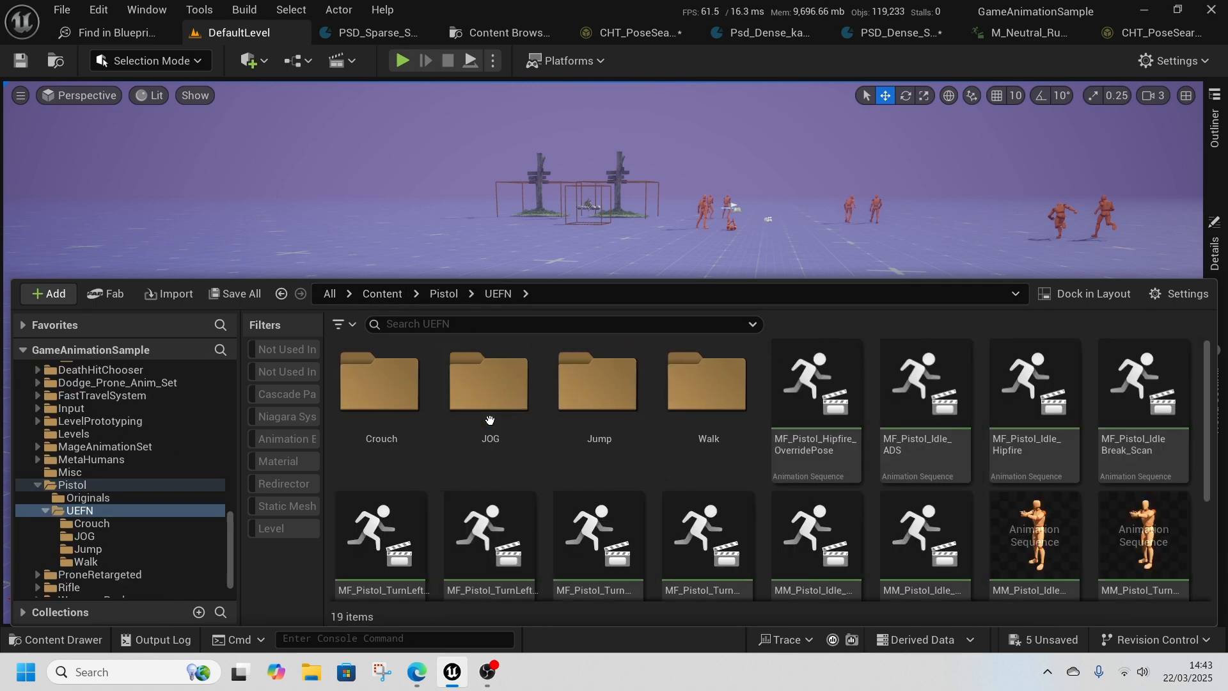
{"action": "left_click", "coordinate": [562, 443]}
{"action": "double_click", "coordinate": [490, 396]}
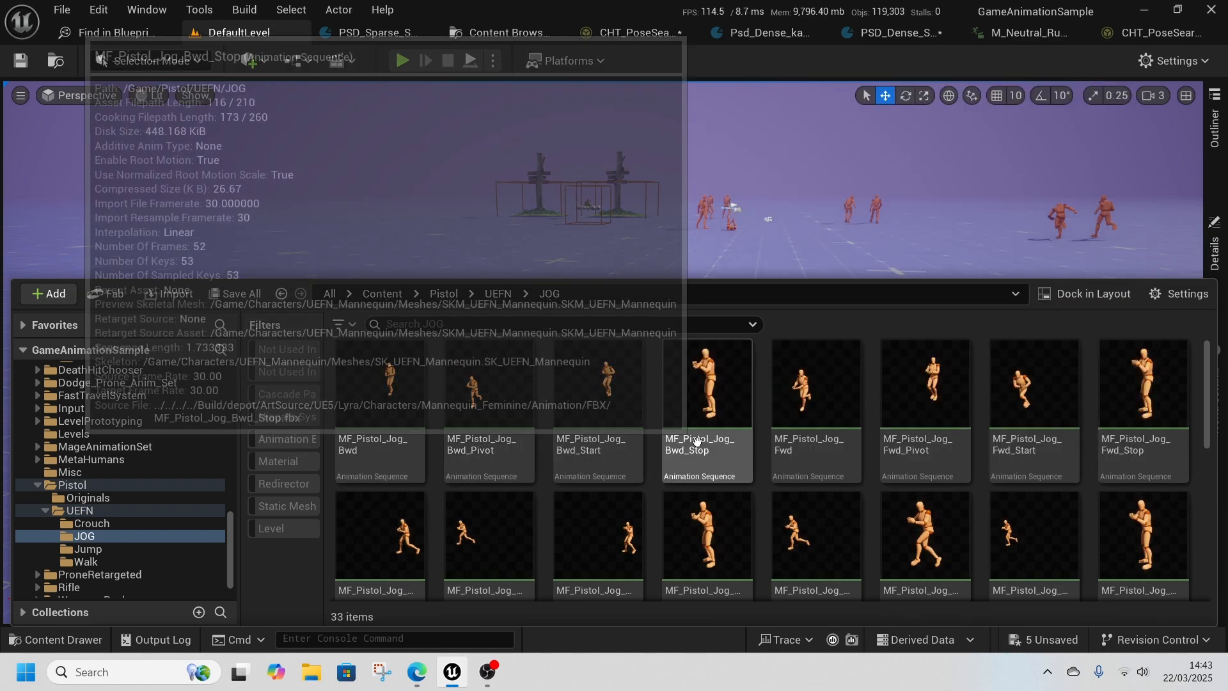
Step: Look through the pistol jog animations, including the start, stop and pivot sequences, then go back to the UEFN folder
{"action": "mouse_move", "coordinate": [700, 451]}
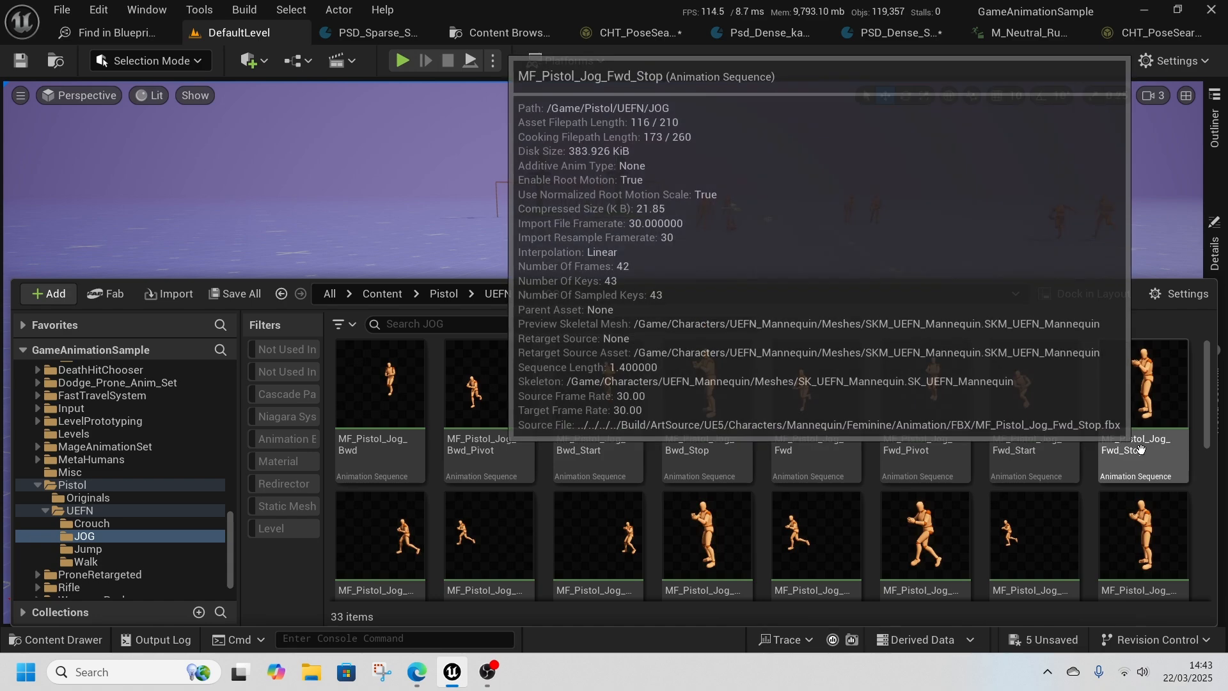
{"action": "scroll", "coordinate": [1145, 448], "scroll_direction": "down", "scroll_amount": 1}
{"action": "scroll", "coordinate": [1047, 509], "scroll_direction": "up", "scroll_amount": 1}
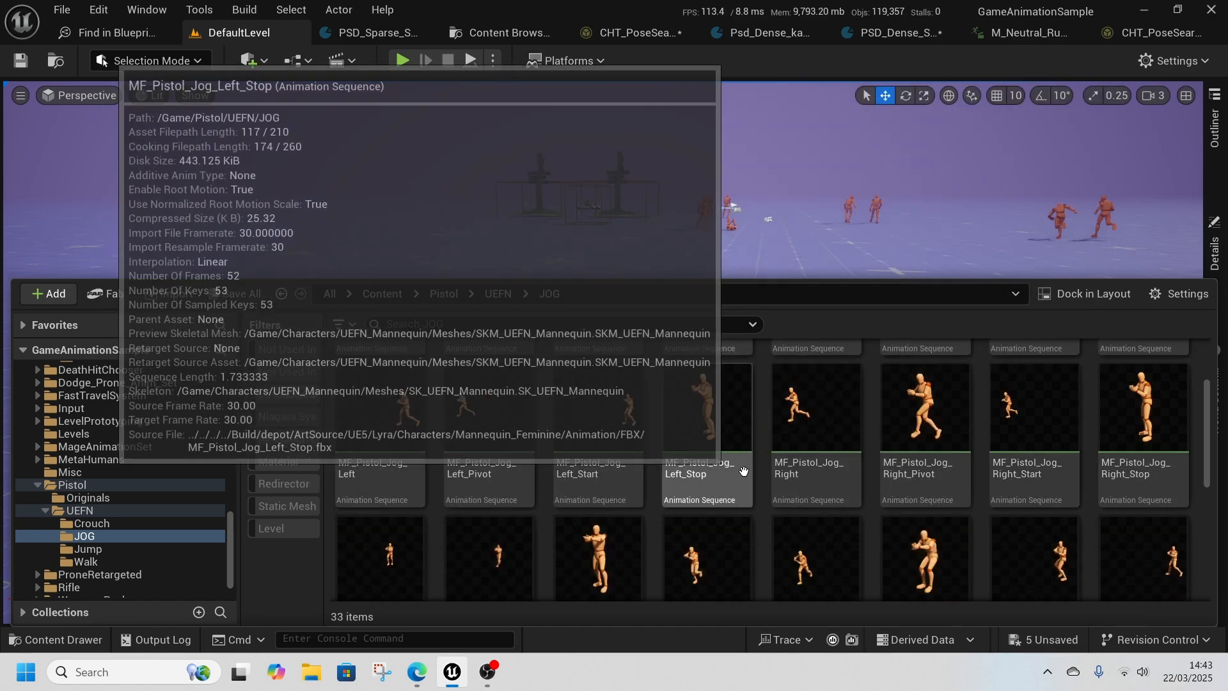
{"action": "scroll", "coordinate": [576, 396], "scroll_direction": "up", "scroll_amount": 2}
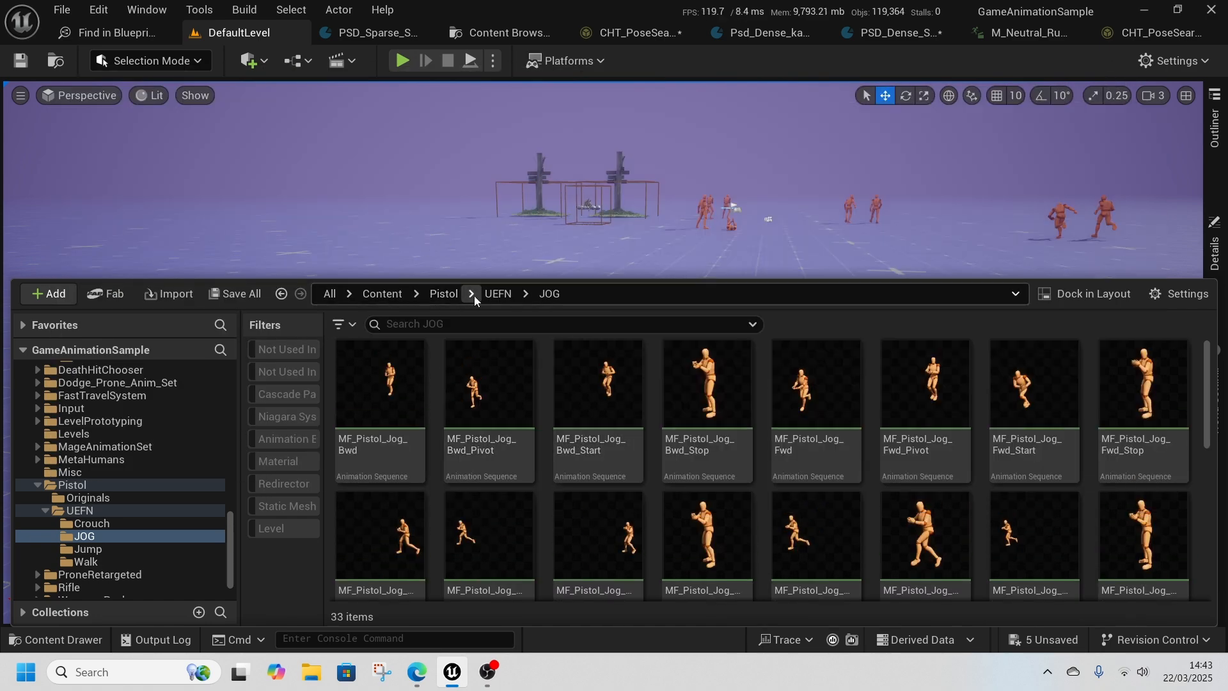
{"action": "left_click", "coordinate": [493, 297]}
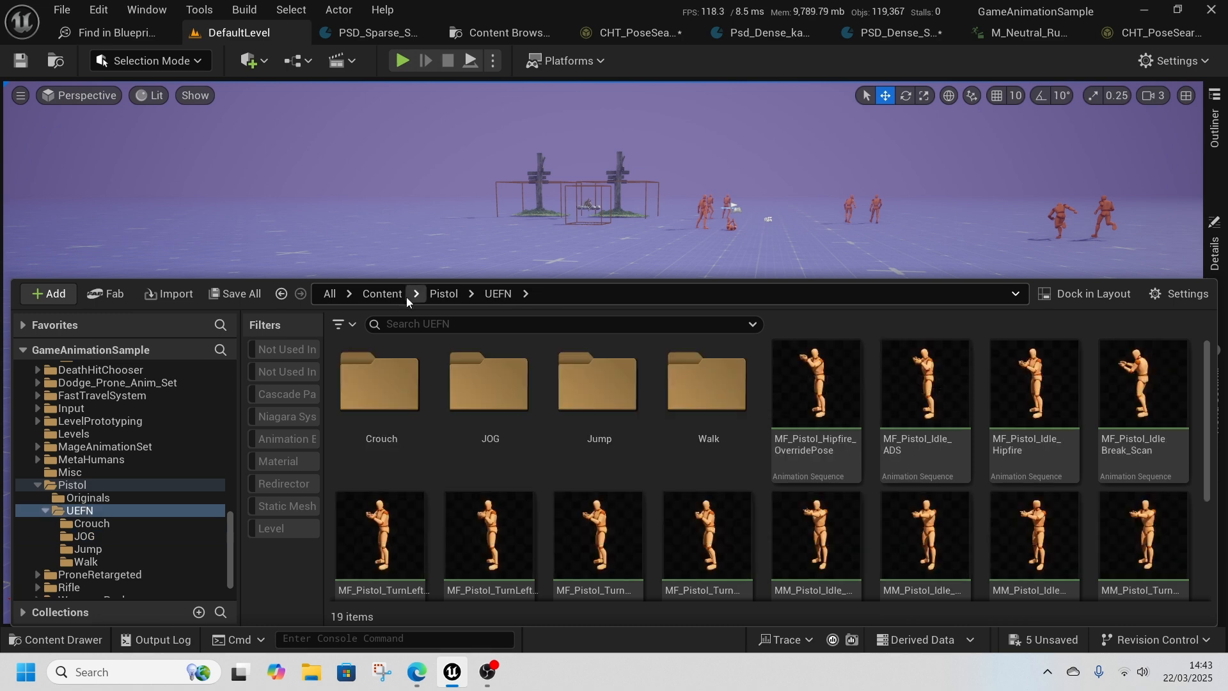
Step: Browse to the CoolKatanaAnimsV3 root-motion Run folder in BCD_Anims and look through its directional run animations
{"action": "left_click", "coordinate": [382, 294]}
{"action": "double_click", "coordinate": [470, 425]}
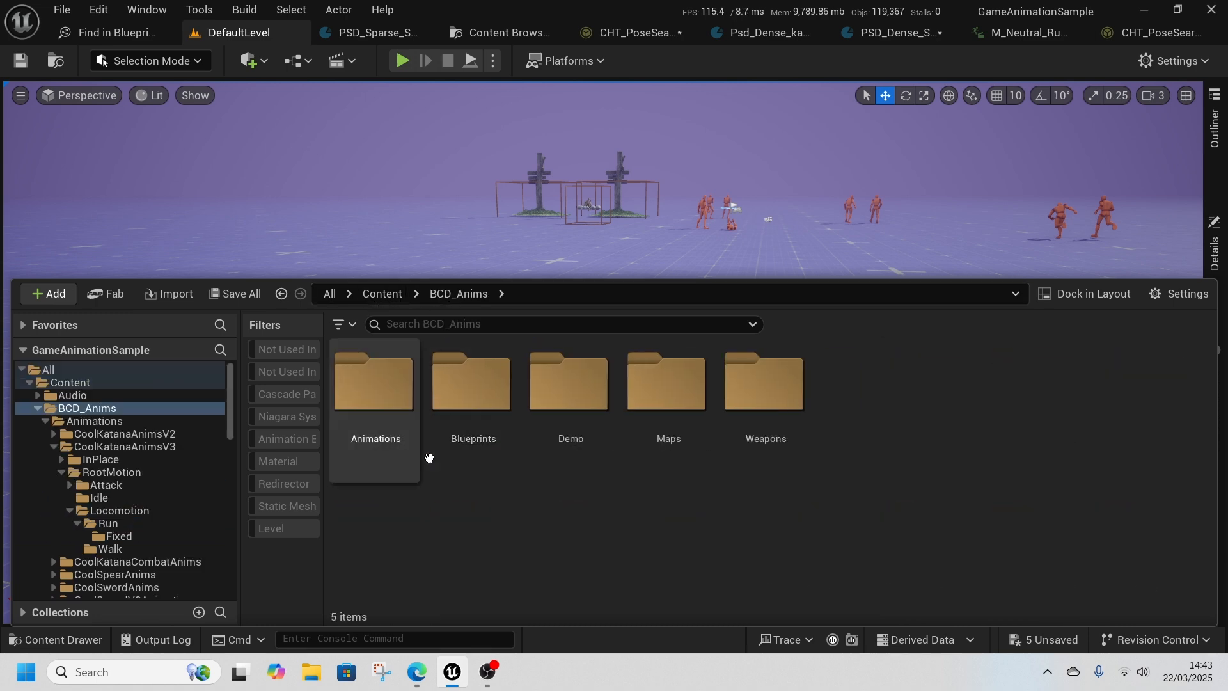
{"action": "double_click", "coordinate": [409, 441]}
{"action": "double_click", "coordinate": [500, 451]}
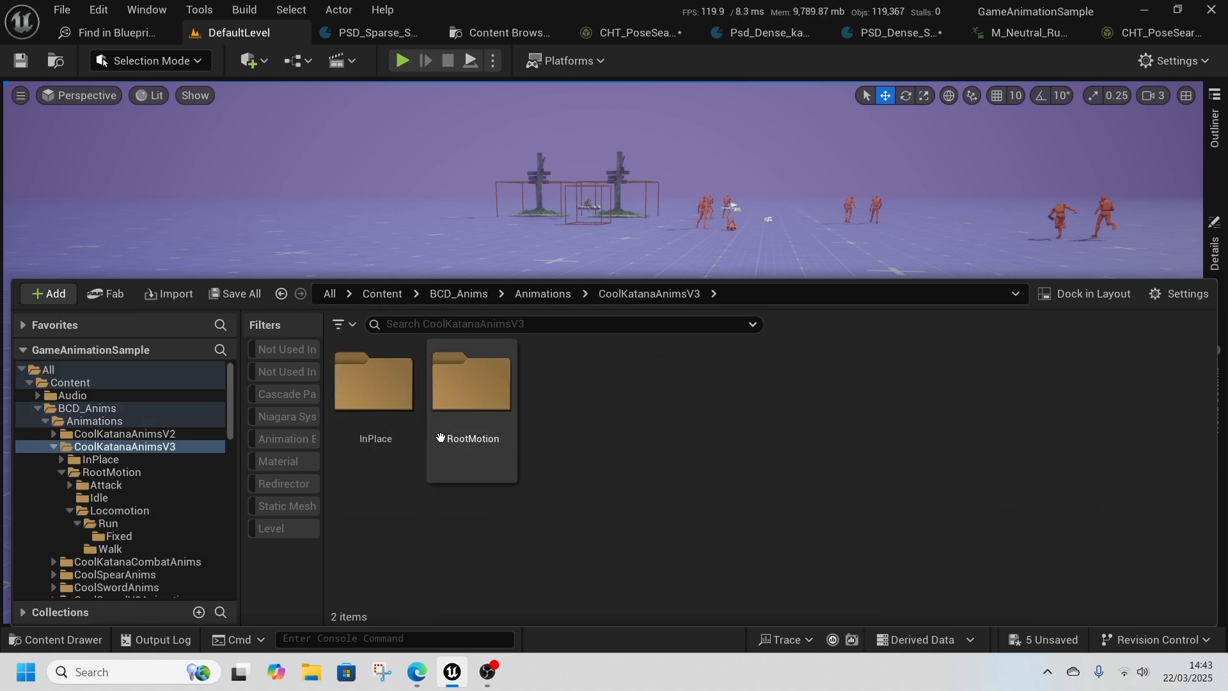
{"action": "double_click", "coordinate": [482, 439]}
{"action": "left_click", "coordinate": [590, 430]}
{"action": "double_click", "coordinate": [589, 430]}
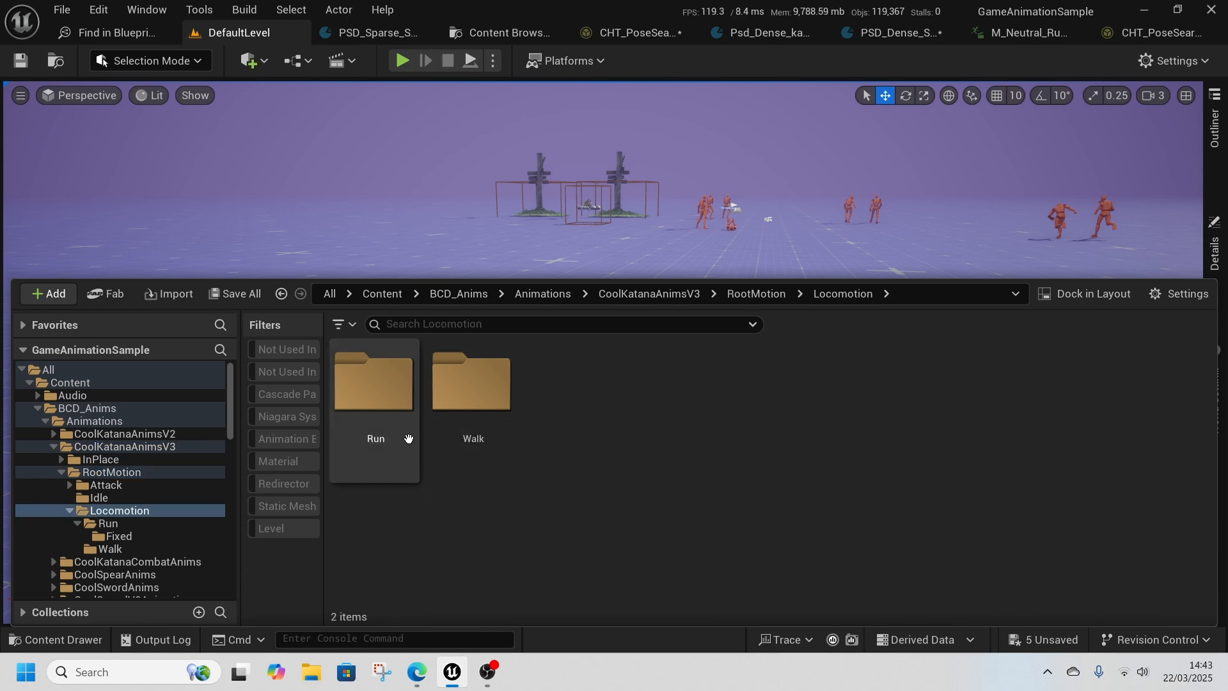
{"action": "double_click", "coordinate": [406, 433]}
{"action": "scroll", "coordinate": [620, 454], "scroll_direction": "down", "scroll_amount": 1}
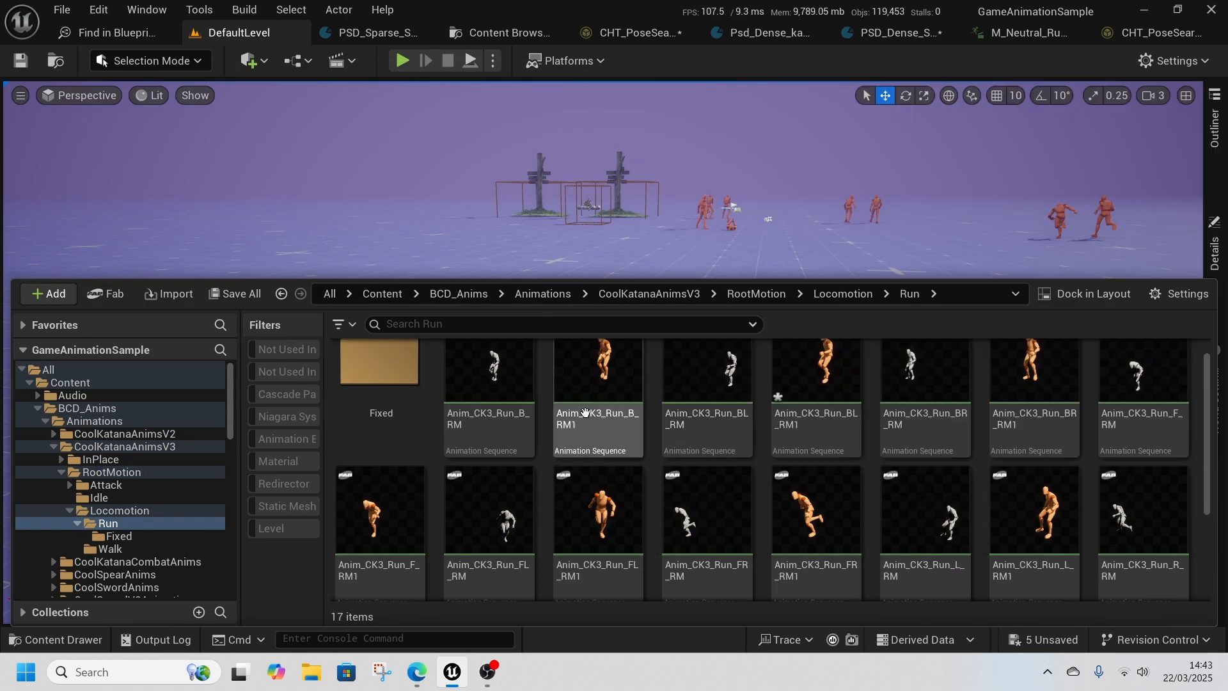
{"action": "scroll", "coordinate": [630, 500], "scroll_direction": "up", "scroll_amount": 1}
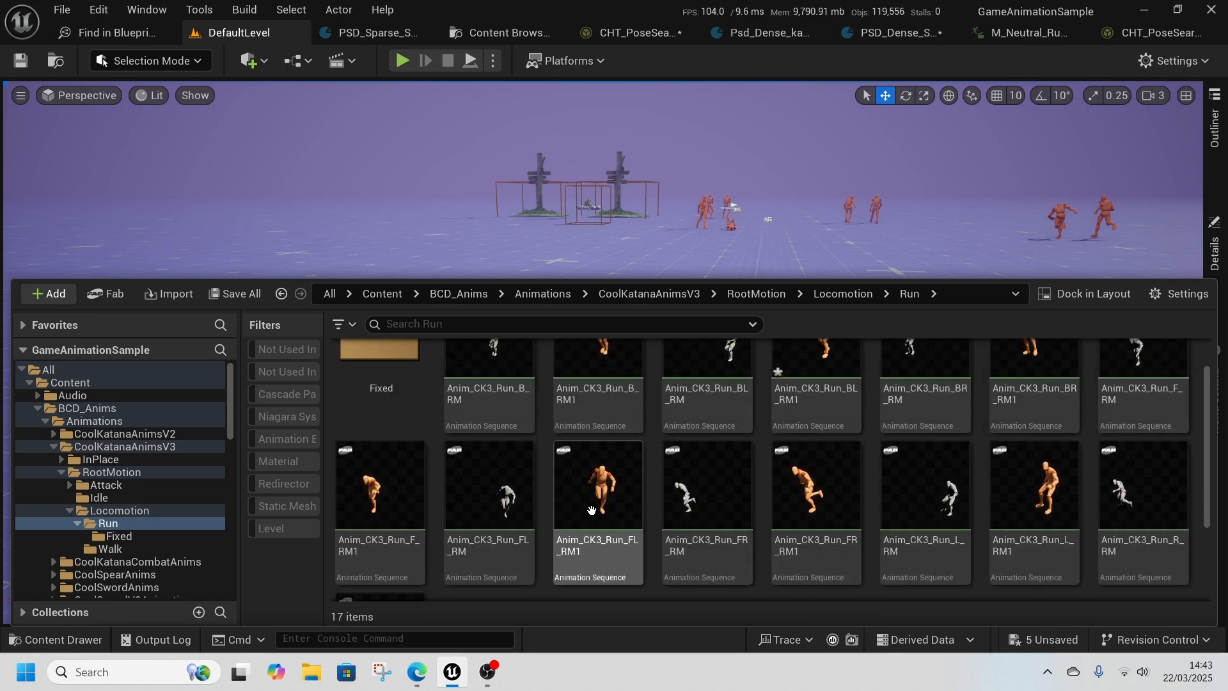
Step: Save the project's unsaved assets, then switch to OBS
{"action": "left_click", "coordinate": [1049, 639]}
{"action": "left_click", "coordinate": [735, 510]}
{"action": "left_click", "coordinate": [488, 672]}
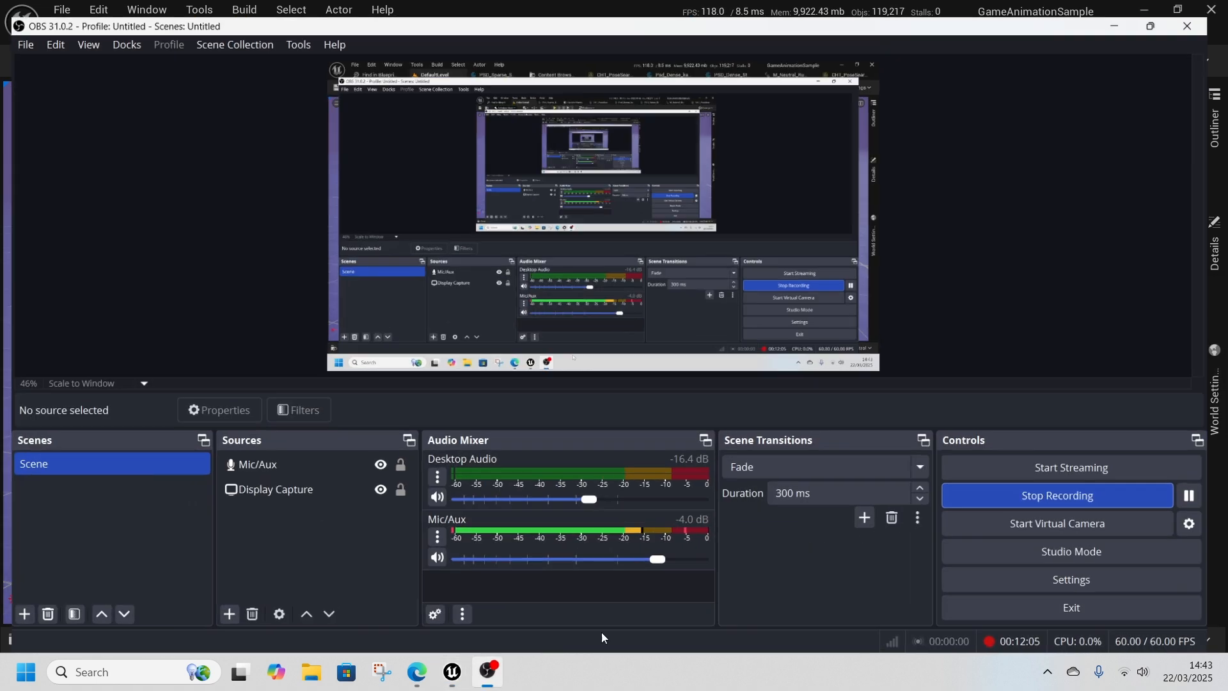